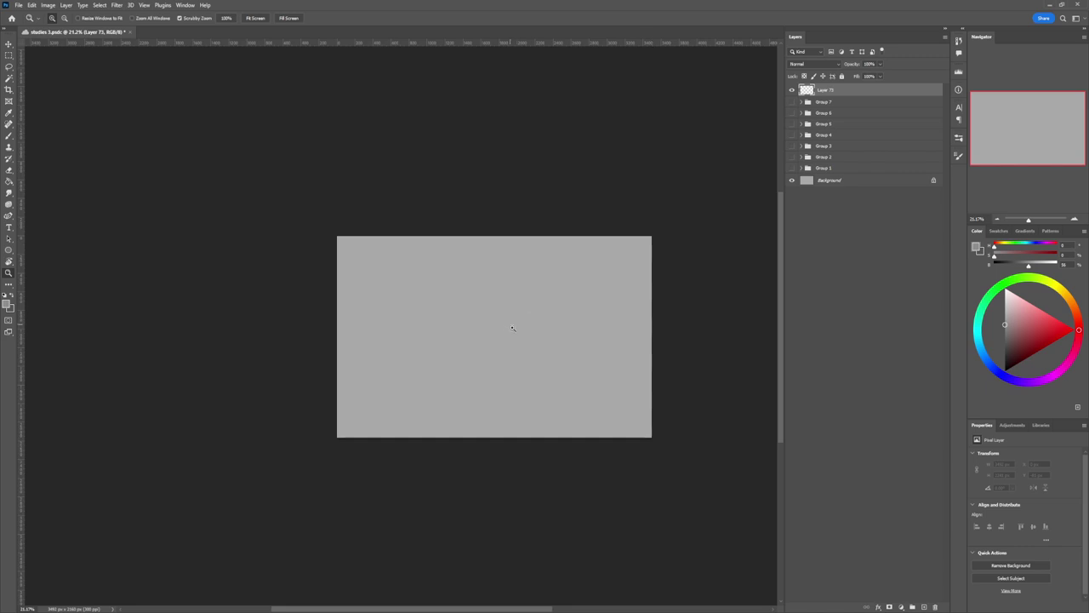
Step: Paint a round head, then shoulders and an upper torso beneath it on Layer 73 with a large soft dark grey brush
{"action": "left_click_drag", "start_coordinate": [513, 328], "coordinate": [517, 321]}
{"action": "left_click_drag", "start_coordinate": [518, 408], "coordinate": [542, 379]}
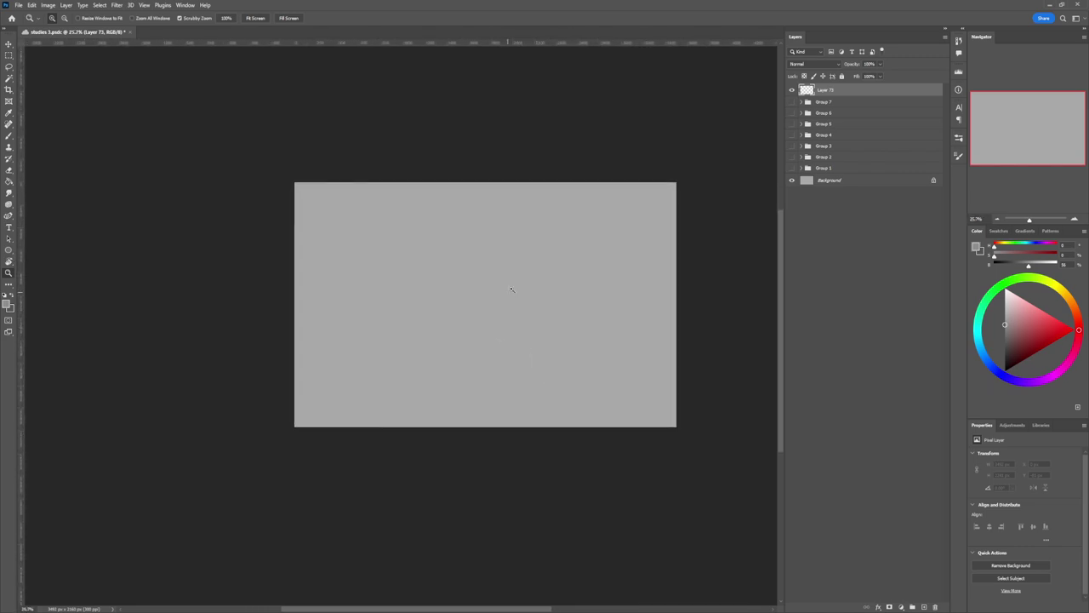
{"action": "scroll", "coordinate": [512, 288], "scroll_direction": "down", "scroll_amount": 1}
{"action": "scroll", "coordinate": [520, 272], "scroll_direction": "up", "scroll_amount": 2}
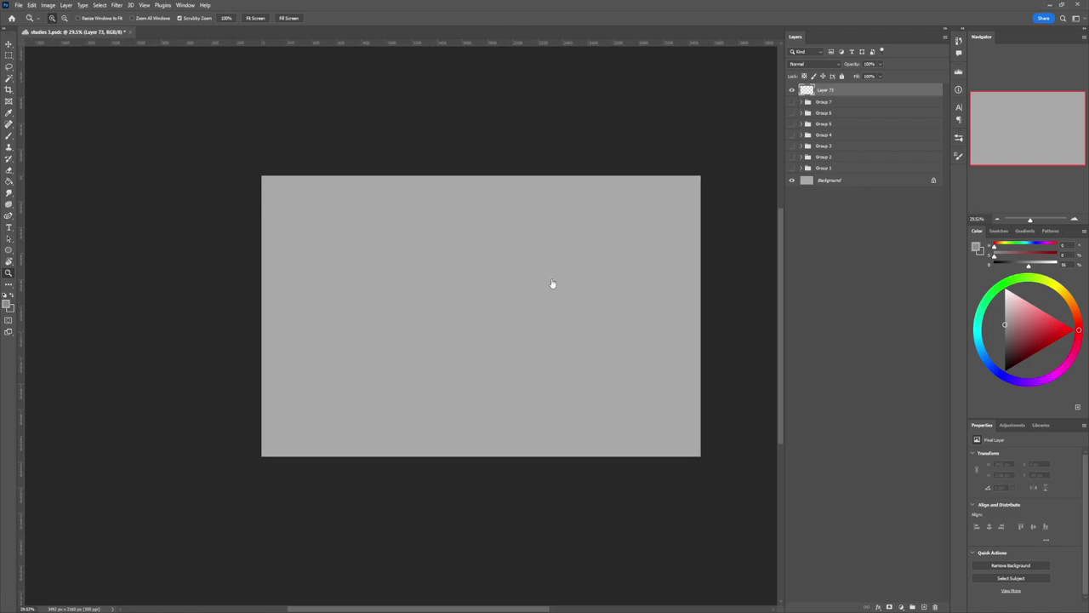
{"action": "key", "text": "b"}
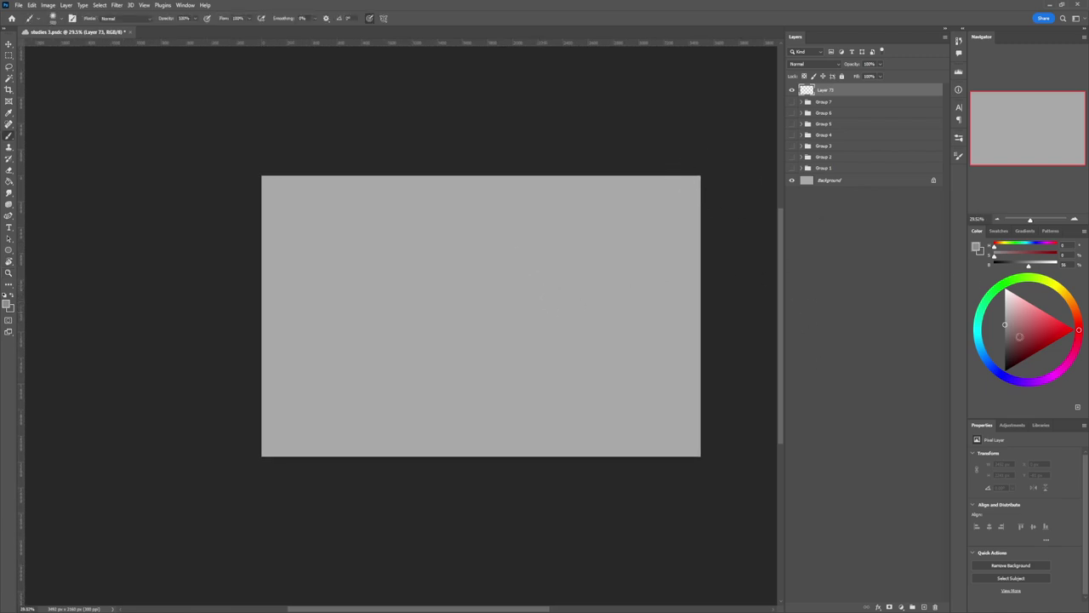
{"action": "left_click", "coordinate": [1007, 349]}
{"action": "left_click_drag", "start_coordinate": [526, 301], "coordinate": [606, 341]}
{"action": "key", "text": "ctrl+z"}
{"action": "mouse_move", "coordinate": [494, 255]}
{"action": "left_mouse_down"}
{"action": "mouse_move", "coordinate": [511, 238]}
{"action": "mouse_move", "coordinate": [508, 255]}
{"action": "mouse_move", "coordinate": [513, 243]}
{"action": "mouse_move", "coordinate": [494, 257]}
{"action": "mouse_move", "coordinate": [503, 265]}
{"action": "mouse_move", "coordinate": [492, 255]}
{"action": "mouse_move", "coordinate": [510, 247]}
{"action": "left_mouse_up"}
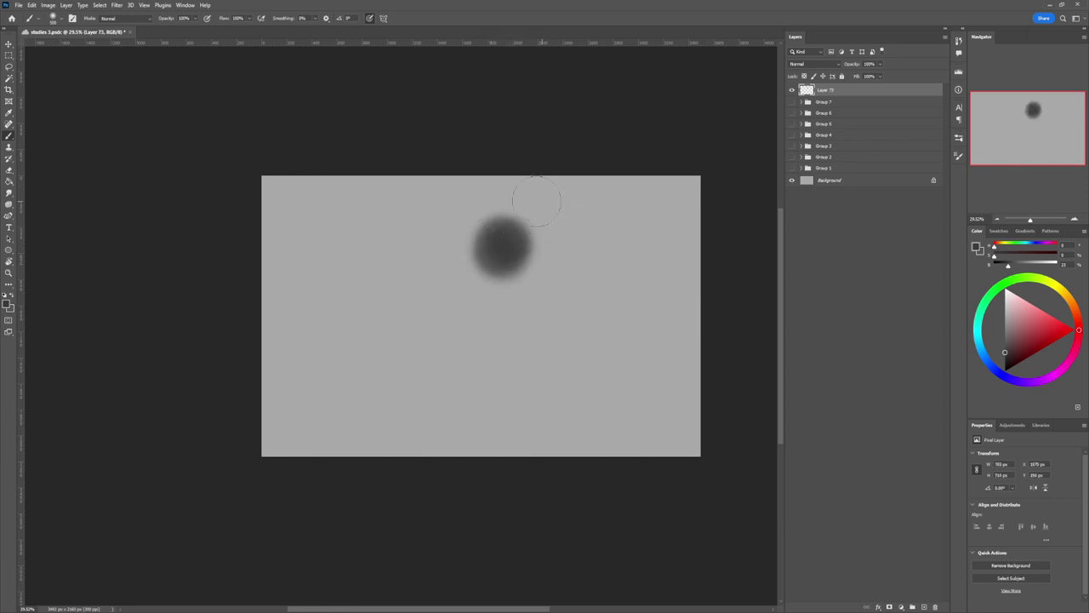
{"action": "mouse_move", "coordinate": [499, 299]}
{"action": "left_mouse_down"}
{"action": "mouse_move", "coordinate": [499, 272]}
{"action": "mouse_move", "coordinate": [530, 292]}
{"action": "mouse_move", "coordinate": [455, 283]}
{"action": "mouse_move", "coordinate": [523, 302]}
{"action": "mouse_move", "coordinate": [513, 297]}
{"action": "mouse_move", "coordinate": [531, 310]}
{"action": "mouse_move", "coordinate": [471, 288]}
{"action": "mouse_move", "coordinate": [531, 320]}
{"action": "mouse_move", "coordinate": [486, 289]}
{"action": "mouse_move", "coordinate": [523, 308]}
{"action": "mouse_move", "coordinate": [497, 286]}
{"action": "mouse_move", "coordinate": [539, 336]}
{"action": "mouse_move", "coordinate": [514, 322]}
{"action": "mouse_move", "coordinate": [537, 336]}
{"action": "mouse_move", "coordinate": [530, 320]}
{"action": "mouse_move", "coordinate": [493, 310]}
{"action": "mouse_move", "coordinate": [474, 325]}
{"action": "mouse_move", "coordinate": [474, 307]}
{"action": "mouse_move", "coordinate": [482, 356]}
{"action": "mouse_move", "coordinate": [479, 334]}
{"action": "mouse_move", "coordinate": [530, 330]}
{"action": "mouse_move", "coordinate": [525, 357]}
{"action": "mouse_move", "coordinate": [503, 373]}
{"action": "mouse_move", "coordinate": [483, 327]}
{"action": "mouse_move", "coordinate": [482, 356]}
{"action": "mouse_move", "coordinate": [536, 328]}
{"action": "left_mouse_up"}
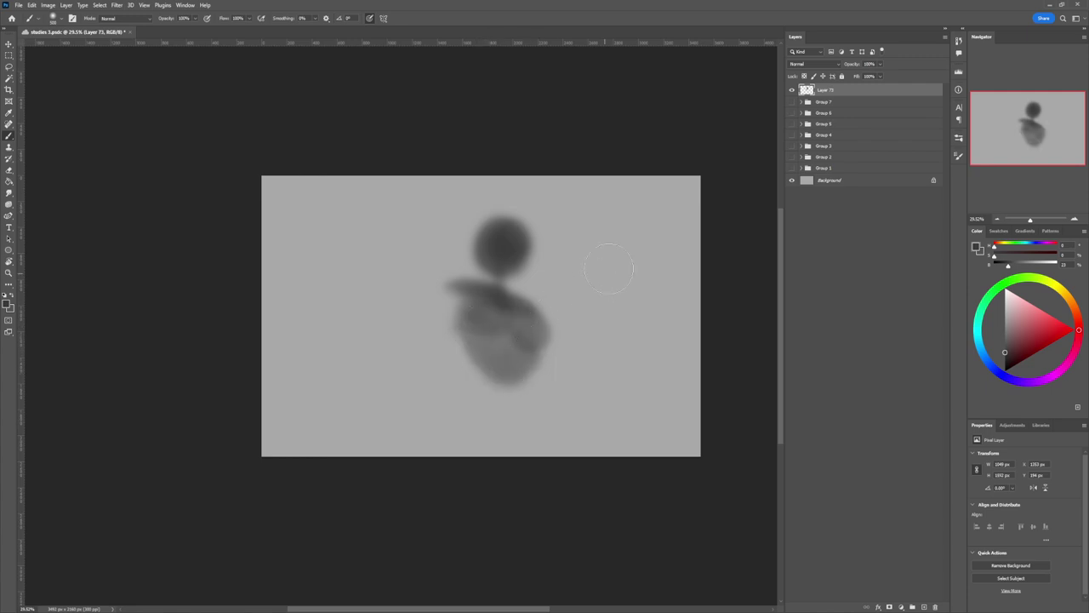
Step: Scale the painted head and torso down slightly and move them higher on the canvas
{"action": "key", "text": "ctrl+t"}
{"action": "left_click_drag", "start_coordinate": [563, 204], "coordinate": [527, 238]}
{"action": "left_click_drag", "start_coordinate": [514, 275], "coordinate": [531, 226]}
{"action": "left_click_drag", "start_coordinate": [559, 182], "coordinate": [530, 224]}
{"action": "key", "text": "Return"}
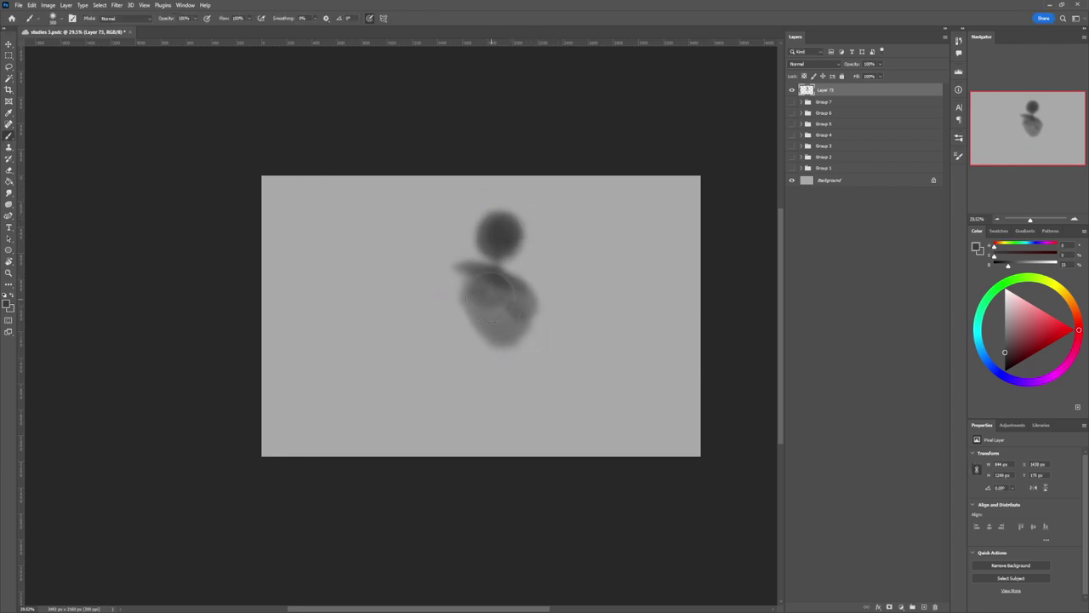
Step: Paint the waist, wide hips and thighs down to the canvas's lower edge with the soft dark grey brush
{"action": "mouse_move", "coordinate": [490, 295]}
{"action": "left_mouse_down"}
{"action": "mouse_move", "coordinate": [493, 352]}
{"action": "mouse_move", "coordinate": [501, 340]}
{"action": "mouse_move", "coordinate": [518, 345]}
{"action": "mouse_move", "coordinate": [523, 331]}
{"action": "mouse_move", "coordinate": [506, 363]}
{"action": "mouse_move", "coordinate": [501, 342]}
{"action": "mouse_move", "coordinate": [477, 351]}
{"action": "left_mouse_up"}
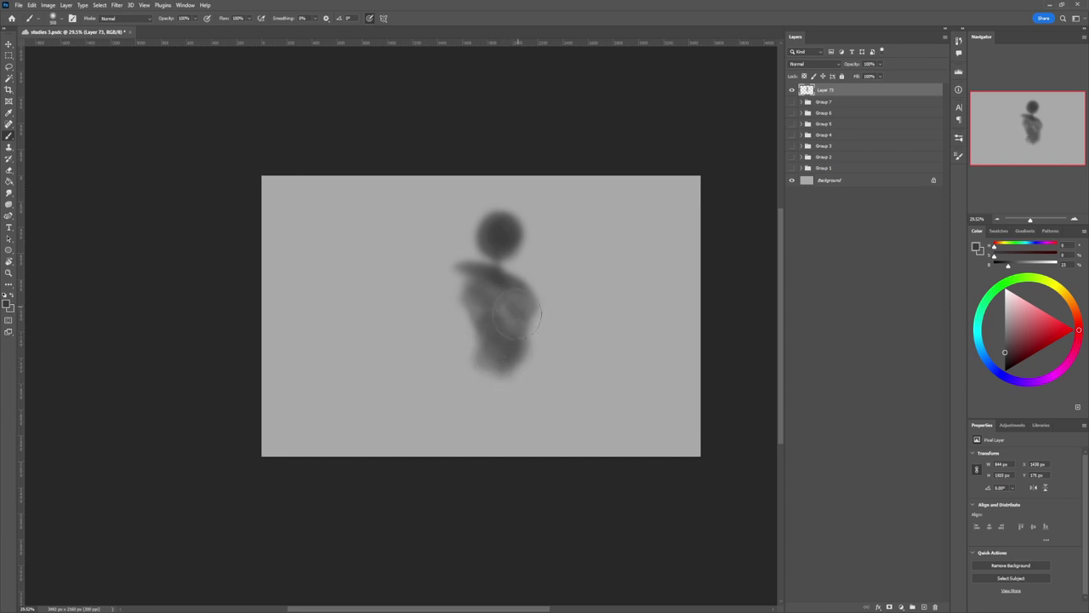
{"action": "mouse_move", "coordinate": [506, 316]}
{"action": "left_mouse_down"}
{"action": "mouse_move", "coordinate": [479, 341]}
{"action": "mouse_move", "coordinate": [476, 316]}
{"action": "mouse_move", "coordinate": [482, 352]}
{"action": "mouse_move", "coordinate": [461, 362]}
{"action": "mouse_move", "coordinate": [460, 398]}
{"action": "mouse_move", "coordinate": [510, 365]}
{"action": "mouse_move", "coordinate": [516, 394]}
{"action": "mouse_move", "coordinate": [507, 363]}
{"action": "mouse_move", "coordinate": [512, 416]}
{"action": "mouse_move", "coordinate": [486, 428]}
{"action": "mouse_move", "coordinate": [502, 399]}
{"action": "mouse_move", "coordinate": [489, 408]}
{"action": "mouse_move", "coordinate": [464, 458]}
{"action": "mouse_move", "coordinate": [482, 416]}
{"action": "mouse_move", "coordinate": [481, 458]}
{"action": "mouse_move", "coordinate": [511, 424]}
{"action": "mouse_move", "coordinate": [491, 422]}
{"action": "mouse_move", "coordinate": [466, 459]}
{"action": "left_mouse_up"}
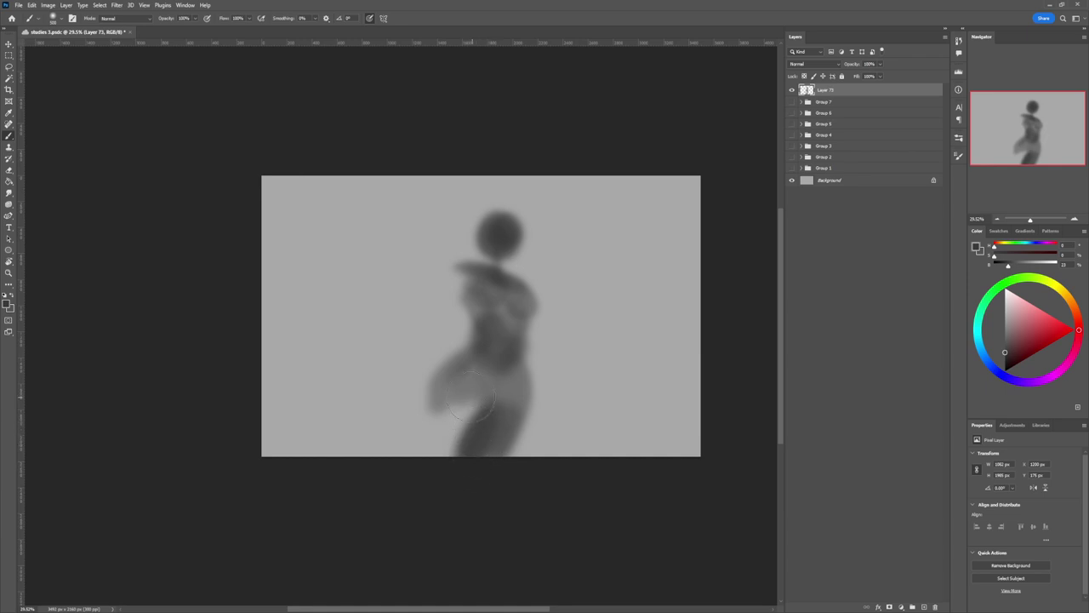
{"action": "mouse_move", "coordinate": [440, 411]}
{"action": "left_mouse_down"}
{"action": "mouse_move", "coordinate": [454, 453]}
{"action": "mouse_move", "coordinate": [473, 399]}
{"action": "mouse_move", "coordinate": [457, 469]}
{"action": "left_mouse_up"}
{"action": "left_click_drag", "start_coordinate": [494, 422], "coordinate": [455, 448]}
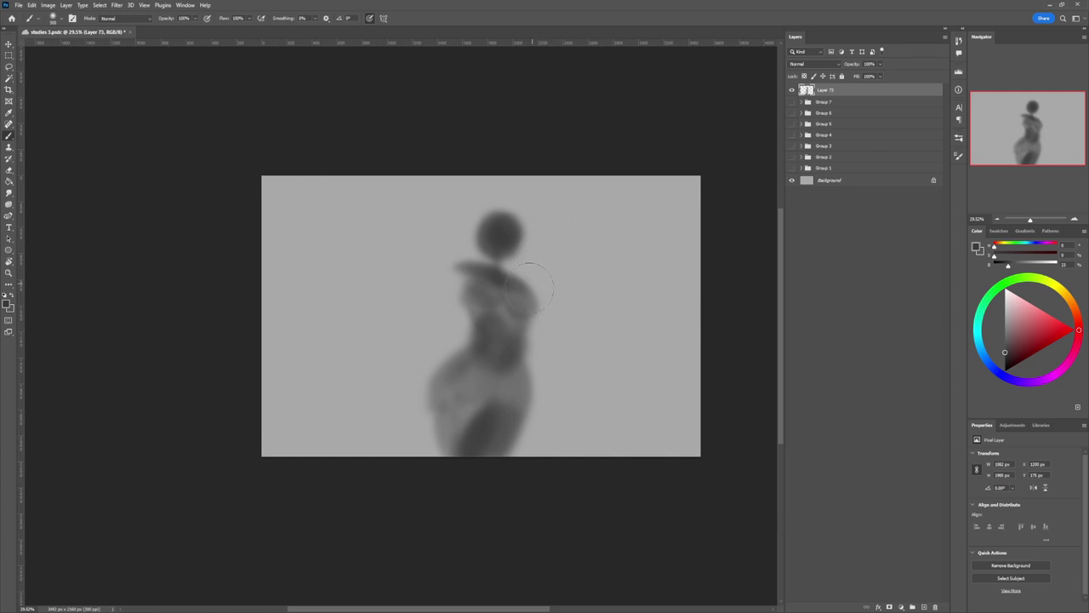
Step: Darken the shoulders and paint the upper arm on the figure's left side of the canvas with a smaller soft brush
{"action": "key", "text": "bracketleft"}
{"action": "key", "text": "bracketleft"}
{"action": "key", "text": "["}
{"action": "key", "text": "["}
{"action": "key", "text": "["}
{"action": "mouse_move", "coordinate": [516, 284]}
{"action": "left_mouse_down"}
{"action": "mouse_move", "coordinate": [468, 273]}
{"action": "mouse_move", "coordinate": [469, 281]}
{"action": "mouse_move", "coordinate": [460, 263]}
{"action": "mouse_move", "coordinate": [470, 267]}
{"action": "mouse_move", "coordinate": [464, 285]}
{"action": "mouse_move", "coordinate": [464, 272]}
{"action": "mouse_move", "coordinate": [438, 295]}
{"action": "mouse_move", "coordinate": [467, 268]}
{"action": "mouse_move", "coordinate": [451, 307]}
{"action": "left_mouse_up"}
{"action": "key", "text": "bracketright"}
{"action": "key", "text": "bracketright"}
{"action": "key", "text": "bracketright"}
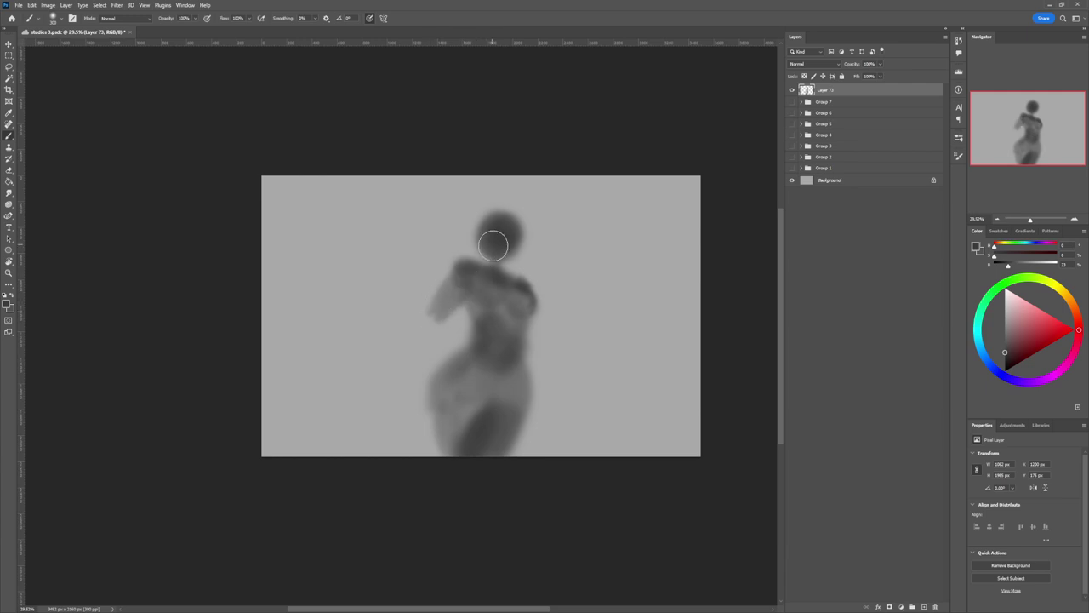
Step: Extend the arm on the canvas's left side with a bent forearm and a drooping hand with long, thin fingers
{"action": "mouse_move", "coordinate": [493, 243]}
{"action": "left_mouse_down"}
{"action": "mouse_move", "coordinate": [441, 310]}
{"action": "mouse_move", "coordinate": [461, 284]}
{"action": "mouse_move", "coordinate": [437, 297]}
{"action": "mouse_move", "coordinate": [443, 313]}
{"action": "mouse_move", "coordinate": [472, 265]}
{"action": "mouse_move", "coordinate": [440, 324]}
{"action": "mouse_move", "coordinate": [443, 307]}
{"action": "mouse_move", "coordinate": [436, 321]}
{"action": "mouse_move", "coordinate": [401, 304]}
{"action": "mouse_move", "coordinate": [431, 323]}
{"action": "mouse_move", "coordinate": [391, 300]}
{"action": "mouse_move", "coordinate": [371, 338]}
{"action": "mouse_move", "coordinate": [392, 326]}
{"action": "mouse_move", "coordinate": [384, 352]}
{"action": "mouse_move", "coordinate": [391, 311]}
{"action": "mouse_move", "coordinate": [390, 365]}
{"action": "mouse_move", "coordinate": [395, 316]}
{"action": "mouse_move", "coordinate": [387, 353]}
{"action": "left_mouse_up"}
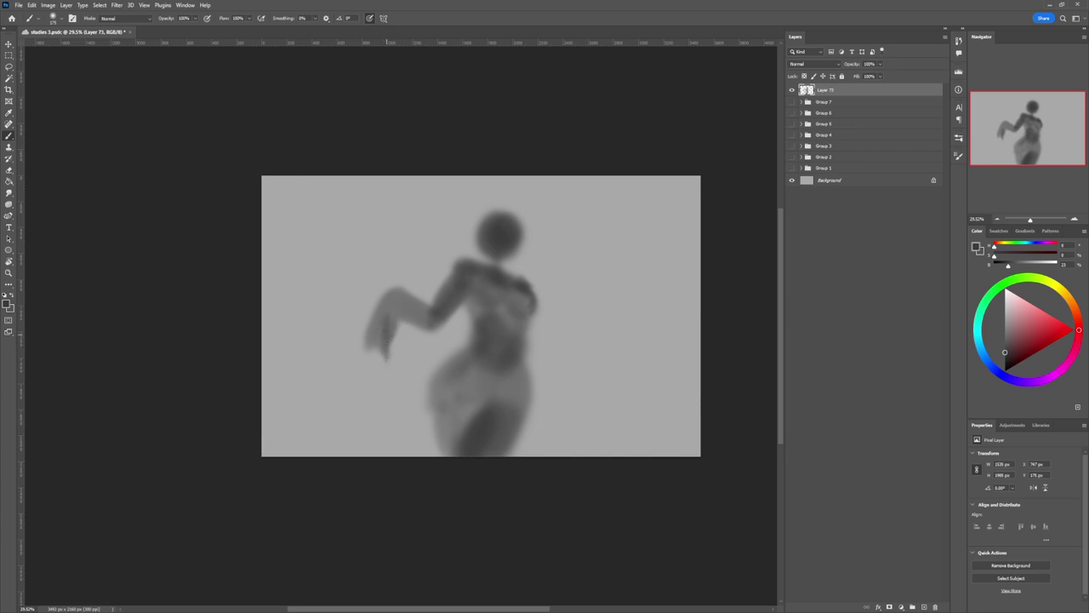
{"action": "left_click_drag", "start_coordinate": [374, 353], "coordinate": [375, 358]}
{"action": "left_click_drag", "start_coordinate": [362, 359], "coordinate": [361, 347]}
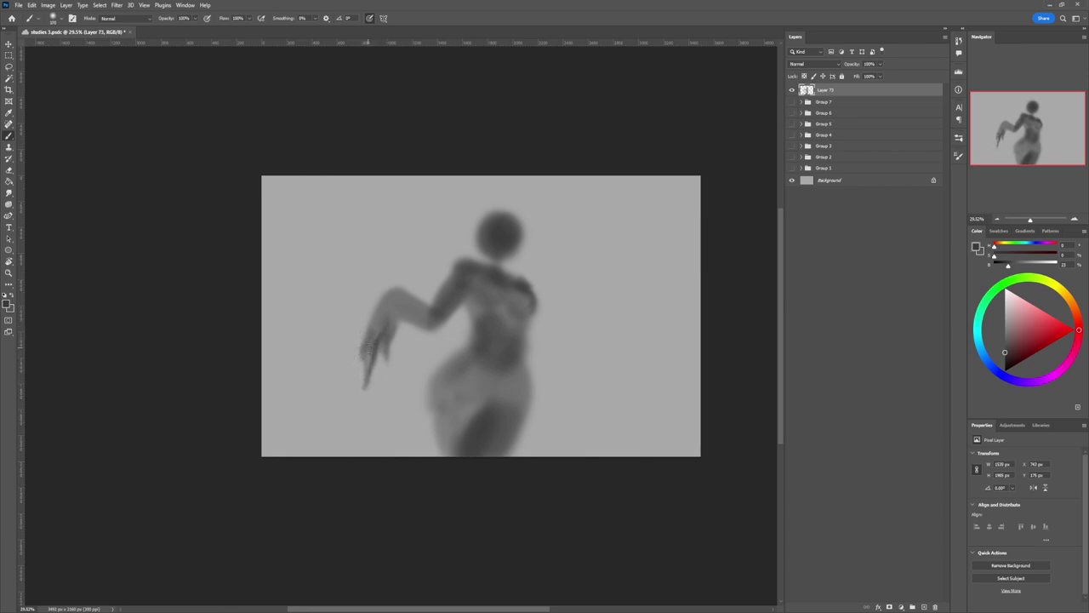
{"action": "left_click_drag", "start_coordinate": [369, 357], "coordinate": [368, 363]}
{"action": "mouse_move", "coordinate": [353, 369]}
{"action": "left_mouse_down"}
{"action": "mouse_move", "coordinate": [351, 349]}
{"action": "mouse_move", "coordinate": [385, 302]}
{"action": "mouse_move", "coordinate": [368, 327]}
{"action": "mouse_move", "coordinate": [385, 349]}
{"action": "mouse_move", "coordinate": [387, 336]}
{"action": "mouse_move", "coordinate": [383, 374]}
{"action": "left_mouse_up"}
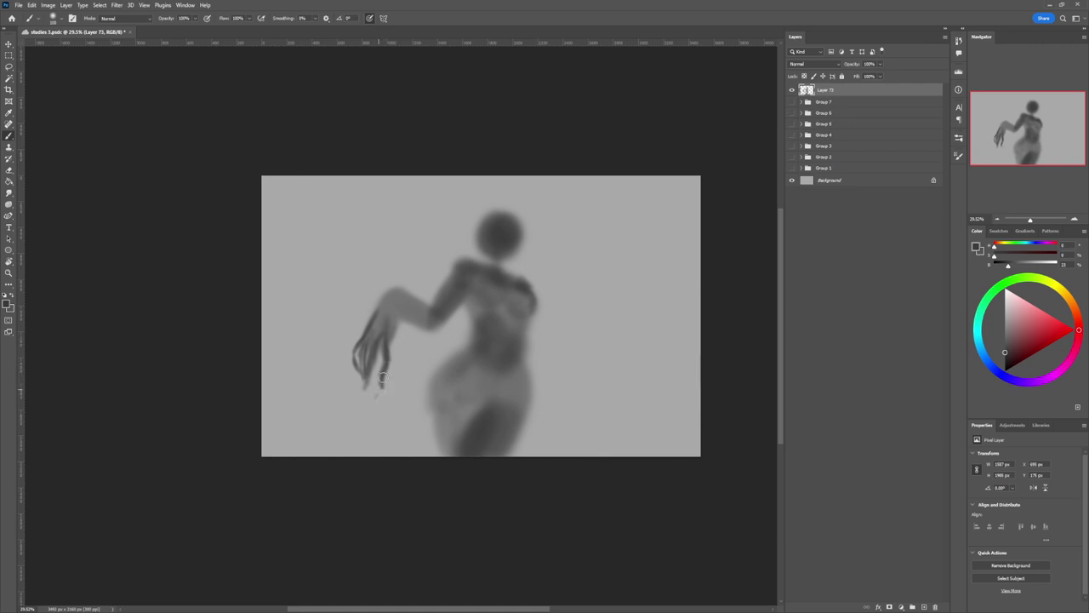
{"action": "mouse_move", "coordinate": [384, 361]}
{"action": "left_mouse_down"}
{"action": "mouse_move", "coordinate": [380, 343]}
{"action": "mouse_move", "coordinate": [353, 387]}
{"action": "mouse_move", "coordinate": [399, 336]}
{"action": "left_mouse_up"}
Step: Smudge the left hand and forearm, and trim the forearm's upper edge with a smaller eraser
{"action": "key", "text": "l"}
{"action": "key", "text": "ctrl+d"}
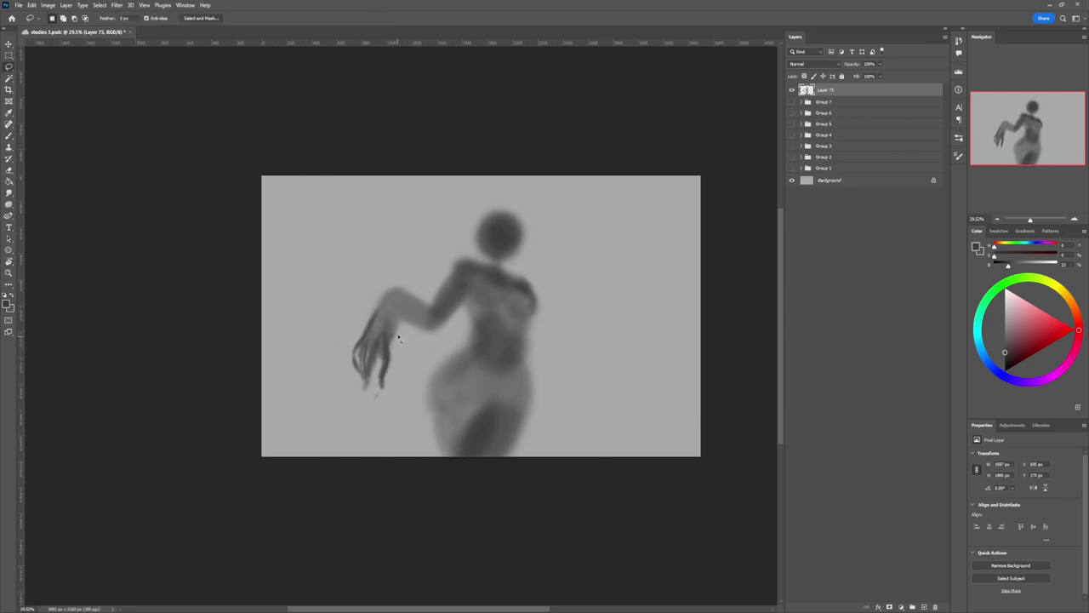
{"action": "key", "text": "b"}
{"action": "key", "text": "r"}
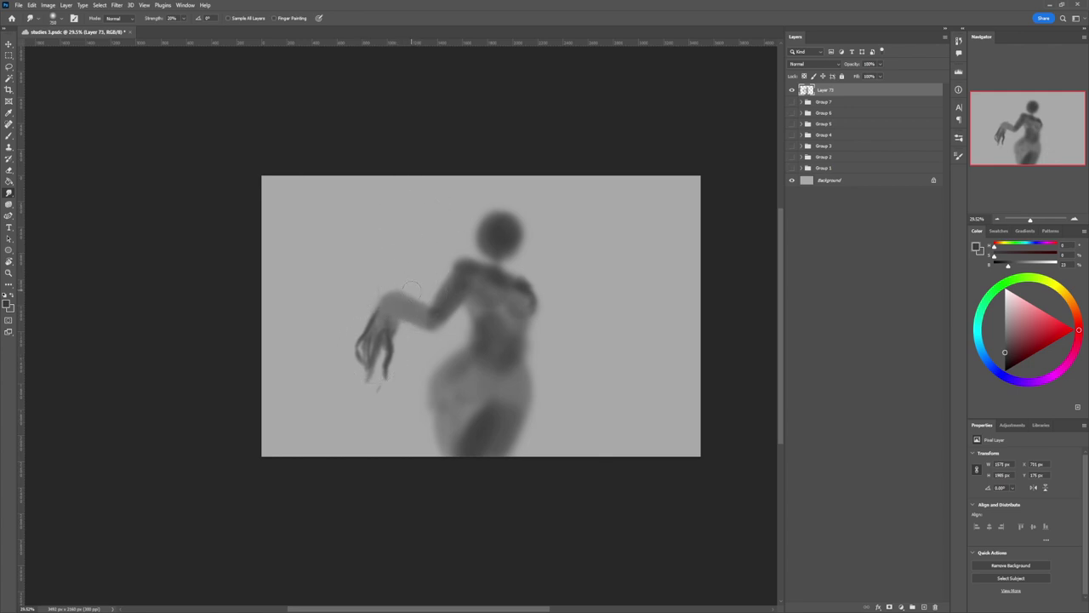
{"action": "key", "text": "e"}
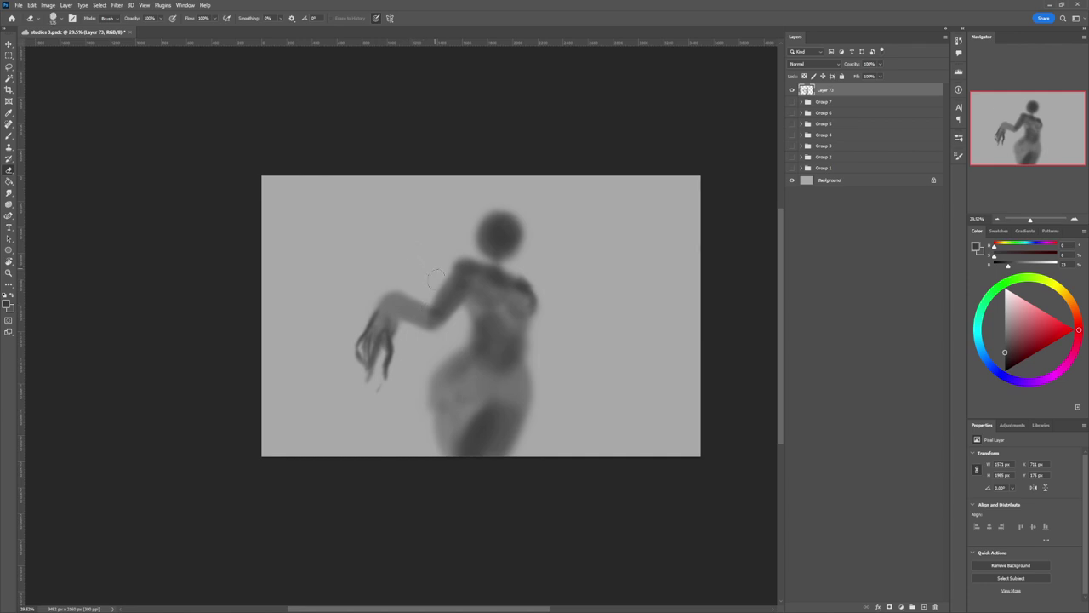
{"action": "key", "text": "bracketleft"}
{"action": "key", "text": "bracketleft"}
{"action": "key", "text": "bracketleft"}
{"action": "key", "text": "bracketleft"}
{"action": "left_click_drag", "start_coordinate": [414, 285], "coordinate": [377, 288]}
Step: Lasso the left forearm and hand, then enlarge and skew them outward and downward with a free transform
{"action": "key", "text": "l"}
{"action": "mouse_move", "coordinate": [429, 344]}
{"action": "left_mouse_down"}
{"action": "mouse_move", "coordinate": [430, 309]}
{"action": "mouse_move", "coordinate": [379, 281]}
{"action": "mouse_move", "coordinate": [345, 380]}
{"action": "mouse_move", "coordinate": [441, 413]}
{"action": "mouse_move", "coordinate": [413, 403]}
{"action": "left_mouse_up"}
{"action": "key", "text": "ctrl+t"}
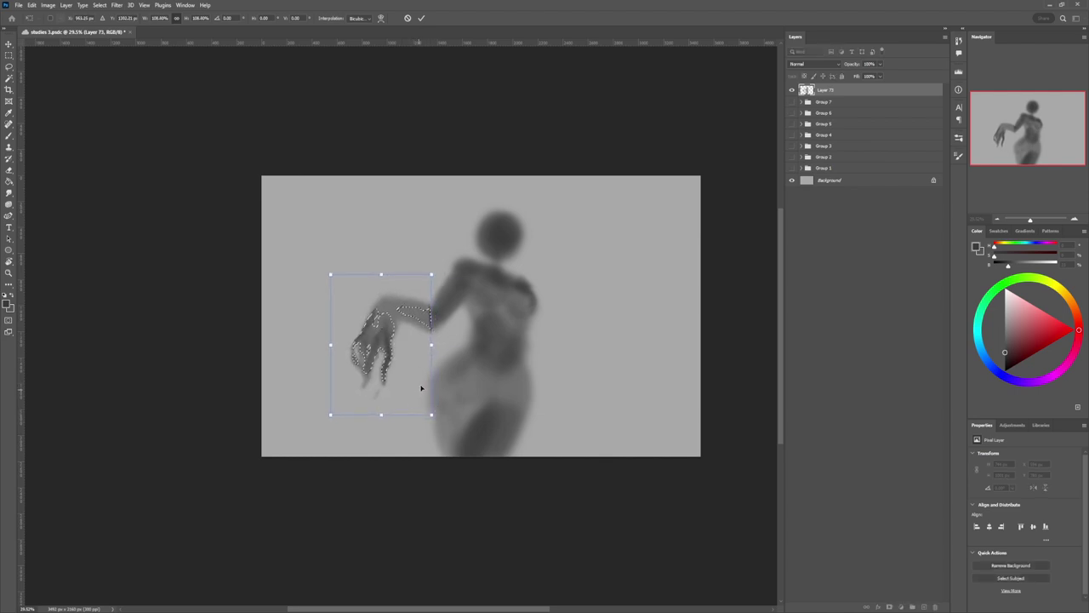
{"action": "left_click_drag", "start_coordinate": [432, 275], "coordinate": [431, 286]}
{"action": "left_click_drag", "start_coordinate": [413, 362], "coordinate": [412, 354]}
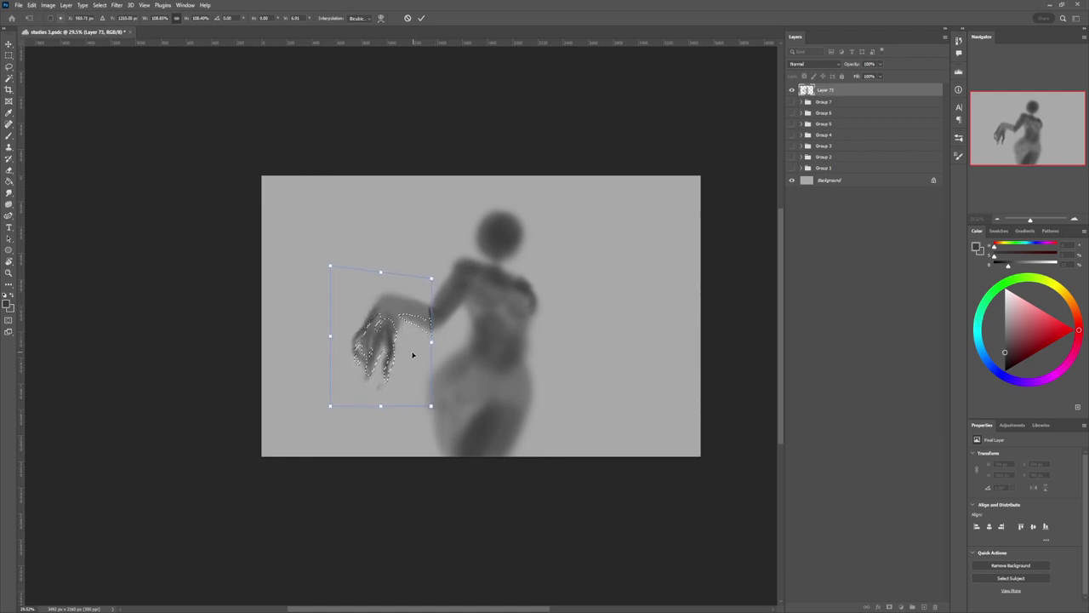
{"action": "left_click_drag", "start_coordinate": [330, 406], "coordinate": [312, 423]}
{"action": "left_click_drag", "start_coordinate": [399, 389], "coordinate": [399, 392]}
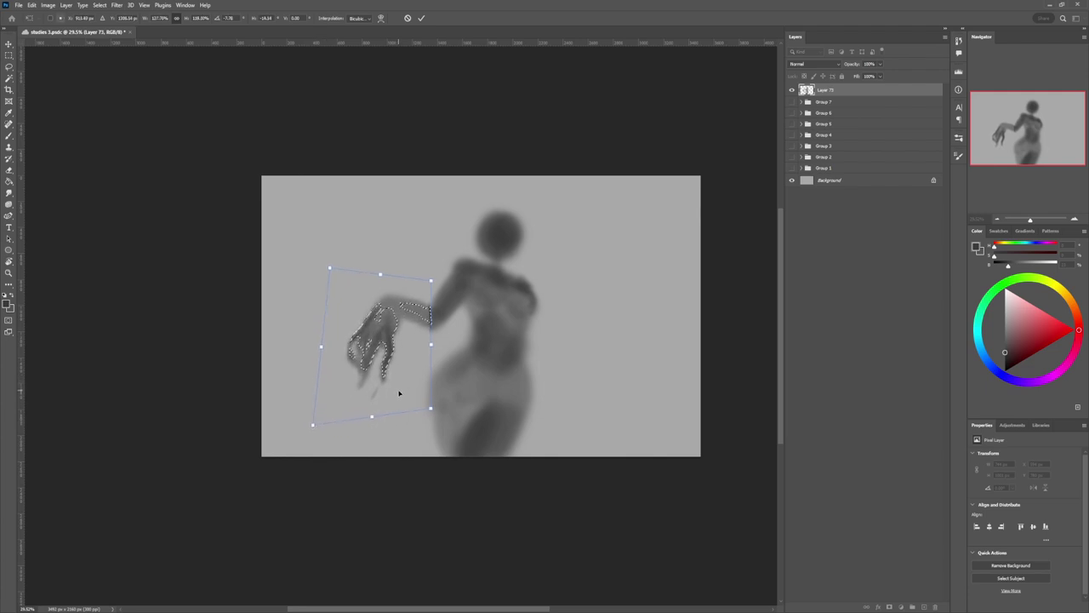
{"action": "left_click_drag", "start_coordinate": [315, 424], "coordinate": [308, 431]}
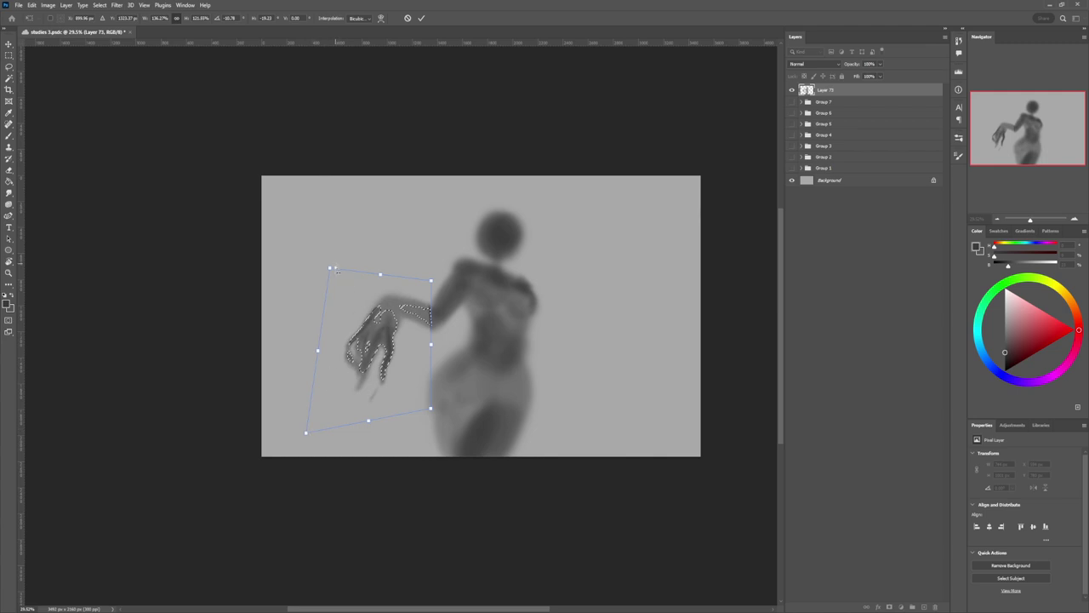
{"action": "mouse_move", "coordinate": [335, 259]}
{"action": "left_mouse_down"}
{"action": "mouse_move", "coordinate": [344, 250]}
{"action": "mouse_move", "coordinate": [325, 234]}
{"action": "mouse_move", "coordinate": [339, 258]}
{"action": "left_mouse_up"}
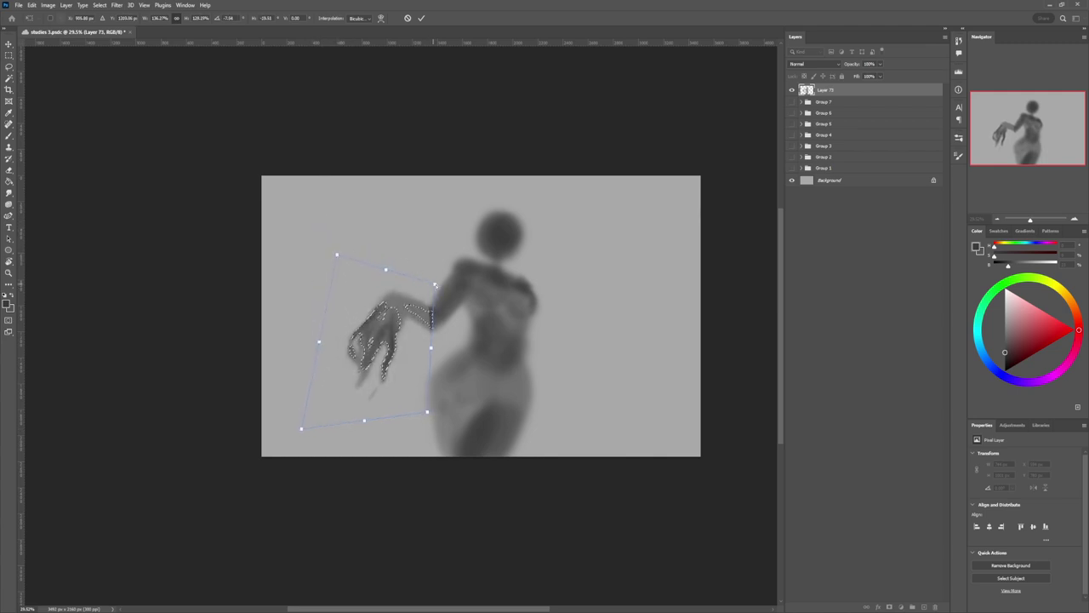
{"action": "left_click_drag", "start_coordinate": [436, 286], "coordinate": [434, 291]}
{"action": "left_click_drag", "start_coordinate": [417, 369], "coordinate": [416, 365]}
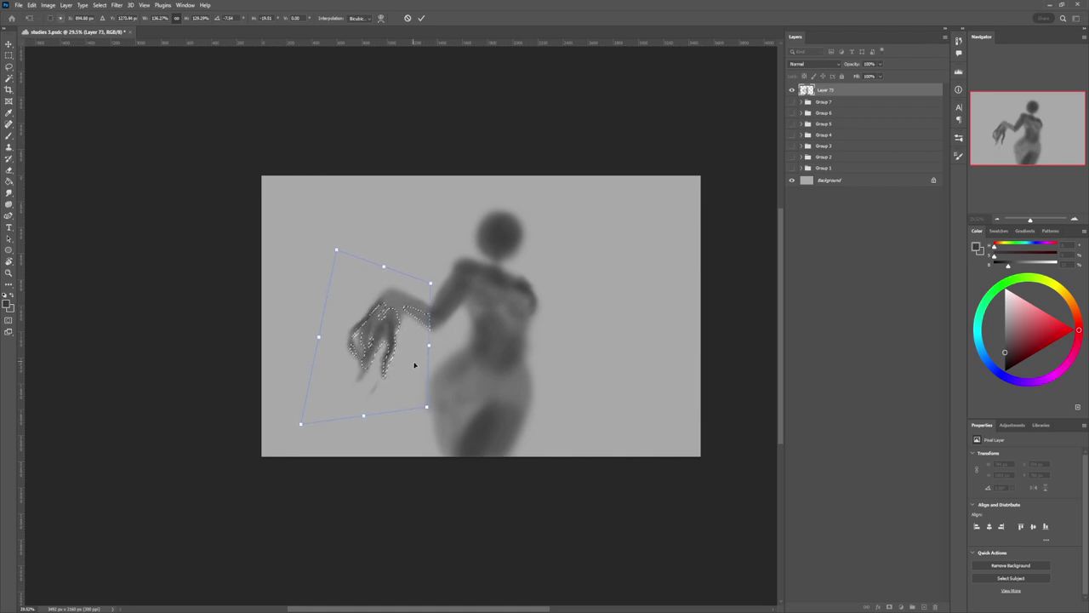
{"action": "left_click_drag", "start_coordinate": [428, 410], "coordinate": [397, 426]}
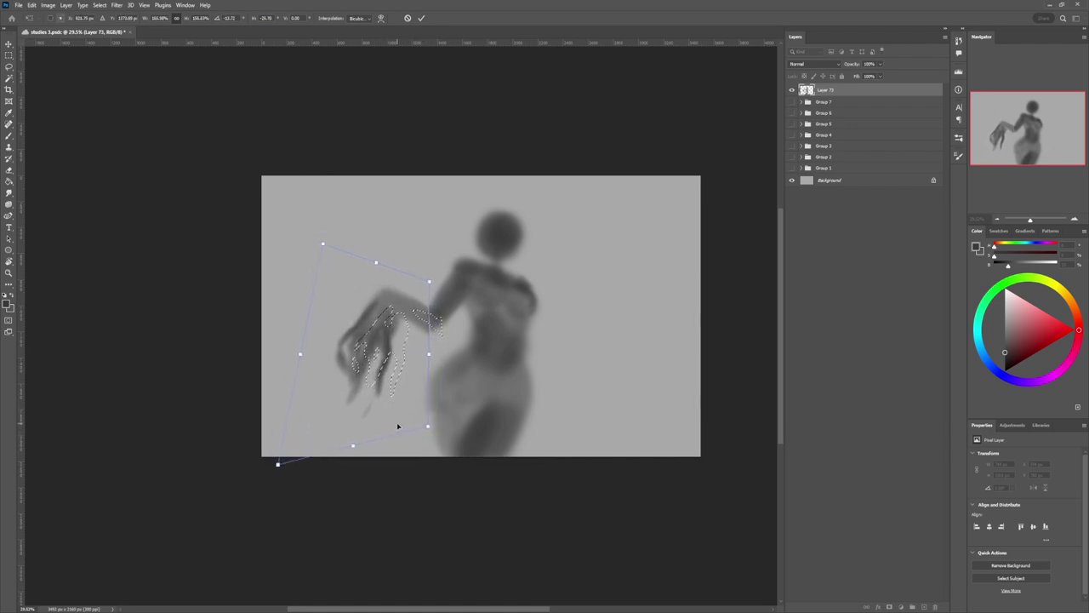
{"action": "key", "text": "Return"}
{"action": "key", "text": "ctrl+d"}
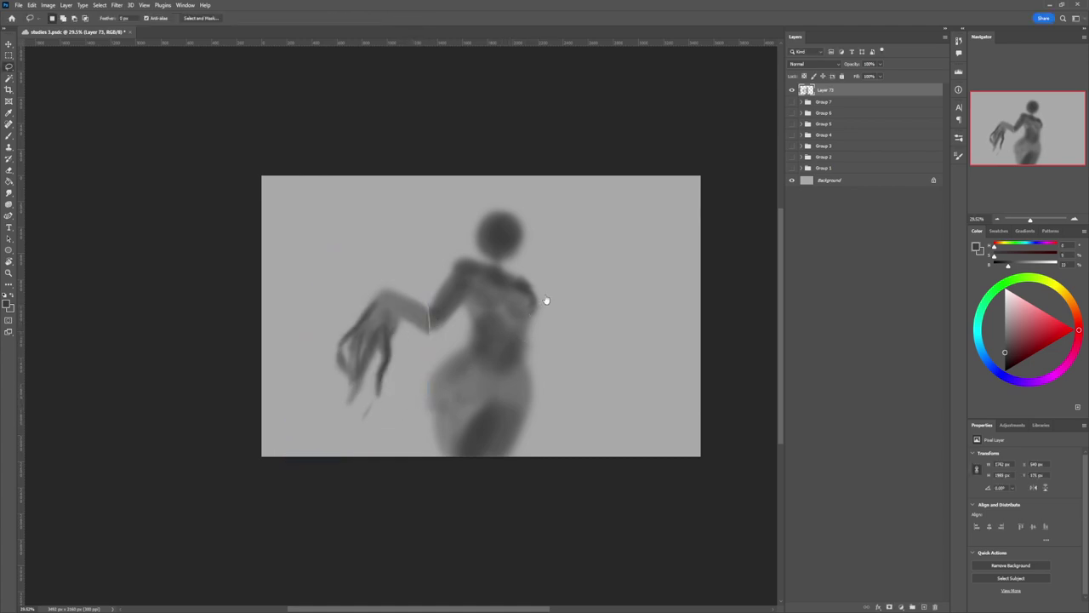
Step: Paint the opposite arm reaching out to the canvas's right side, ending in the base of a hanging hand
{"action": "key", "text": "b"}
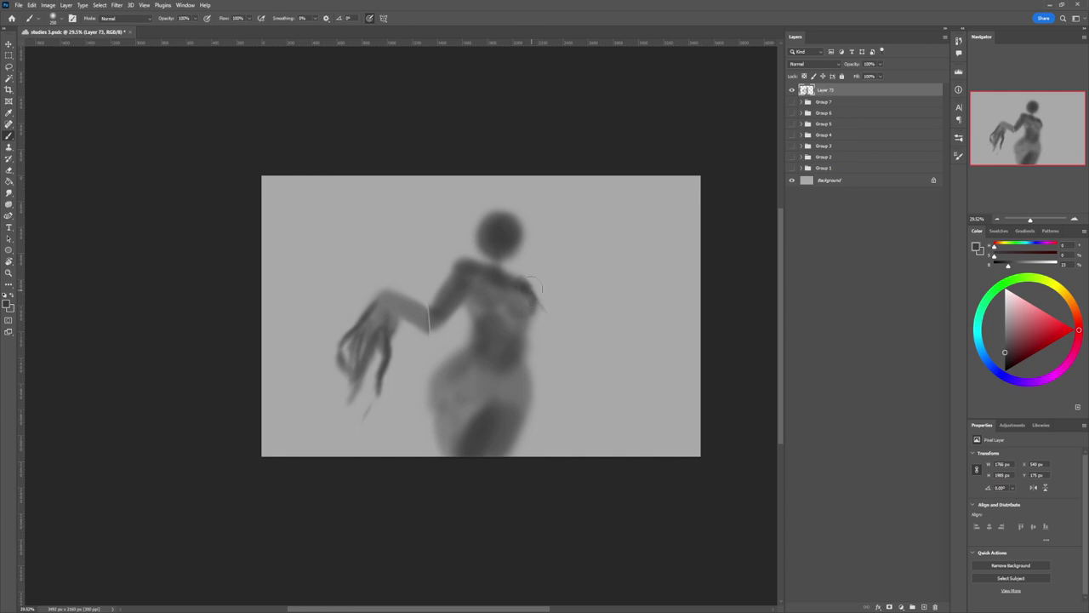
{"action": "mouse_move", "coordinate": [553, 314]}
{"action": "left_mouse_down"}
{"action": "mouse_move", "coordinate": [536, 298]}
{"action": "mouse_move", "coordinate": [546, 325]}
{"action": "mouse_move", "coordinate": [593, 334]}
{"action": "mouse_move", "coordinate": [564, 334]}
{"action": "left_mouse_up"}
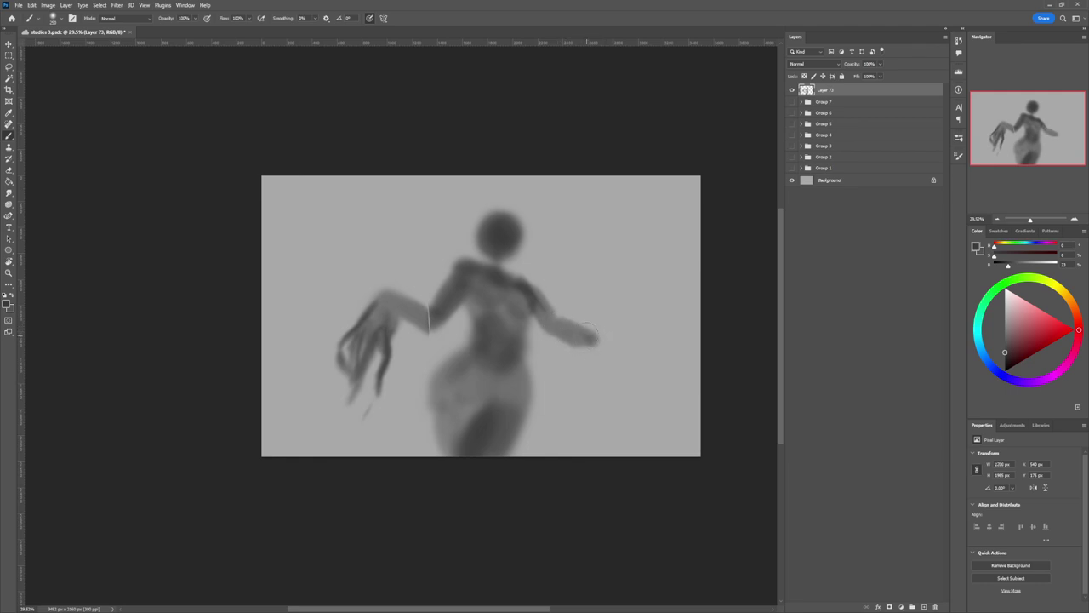
{"action": "mouse_move", "coordinate": [587, 333]}
{"action": "left_mouse_down"}
{"action": "mouse_move", "coordinate": [619, 364]}
{"action": "mouse_move", "coordinate": [596, 335]}
{"action": "mouse_move", "coordinate": [612, 377]}
{"action": "mouse_move", "coordinate": [598, 364]}
{"action": "mouse_move", "coordinate": [581, 373]}
{"action": "mouse_move", "coordinate": [595, 360]}
{"action": "mouse_move", "coordinate": [602, 380]}
{"action": "mouse_move", "coordinate": [593, 327]}
{"action": "mouse_move", "coordinate": [583, 381]}
{"action": "mouse_move", "coordinate": [594, 394]}
{"action": "mouse_move", "coordinate": [598, 364]}
{"action": "mouse_move", "coordinate": [603, 394]}
{"action": "left_mouse_up"}
Step: Paint long, thin fingers on the right hand with a small brush and clean the gaps with the eraser
{"action": "key", "text": "bracketleft"}
{"action": "key", "text": "bracketleft"}
{"action": "key", "text": "bracketleft"}
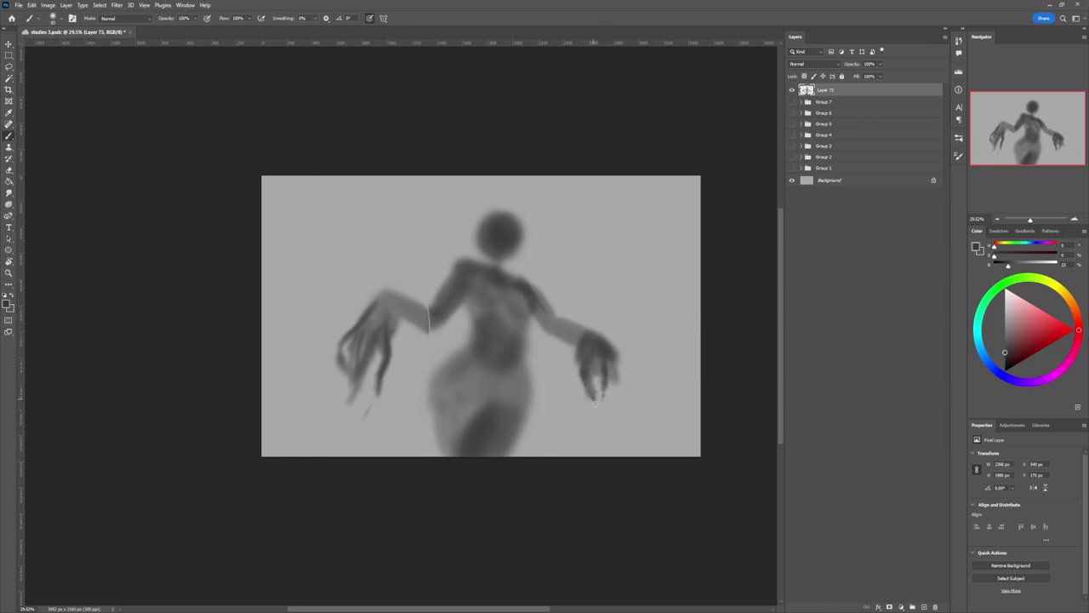
{"action": "key", "text": "e"}
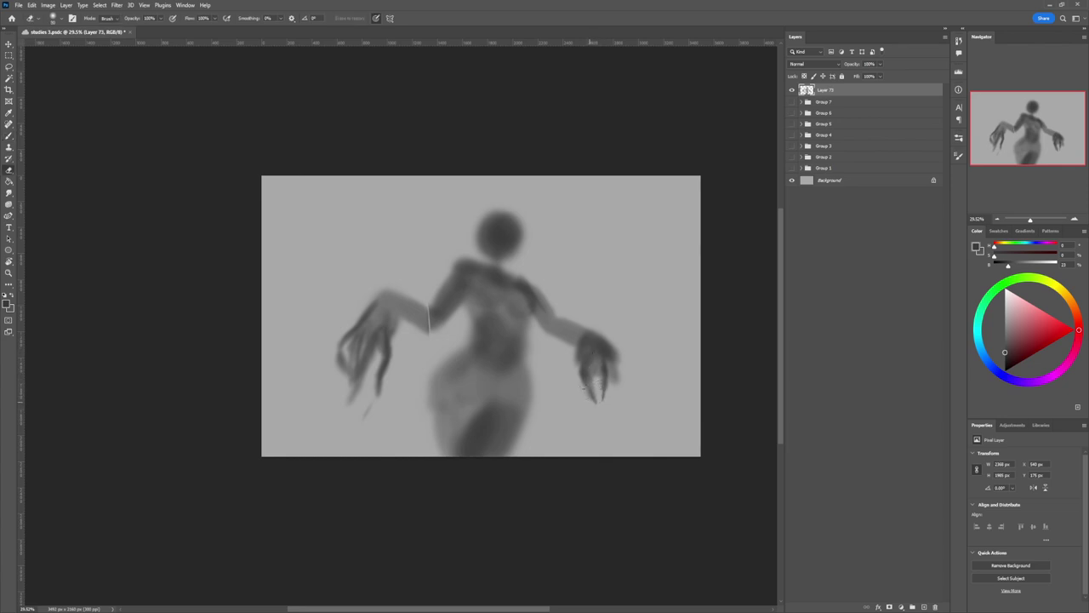
{"action": "key", "text": "b"}
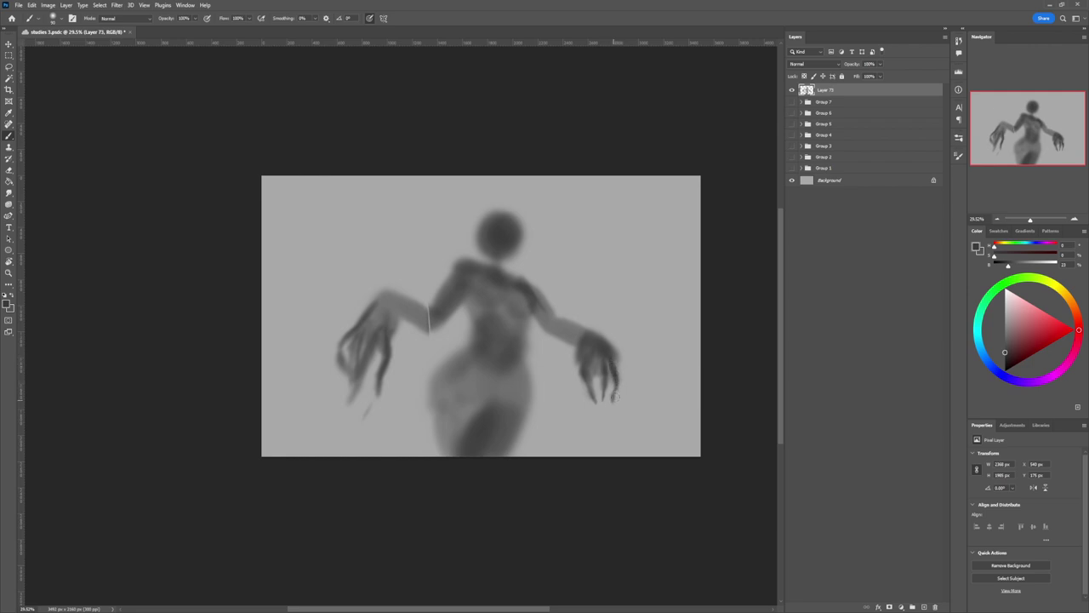
{"action": "left_click_drag", "start_coordinate": [614, 358], "coordinate": [628, 381]}
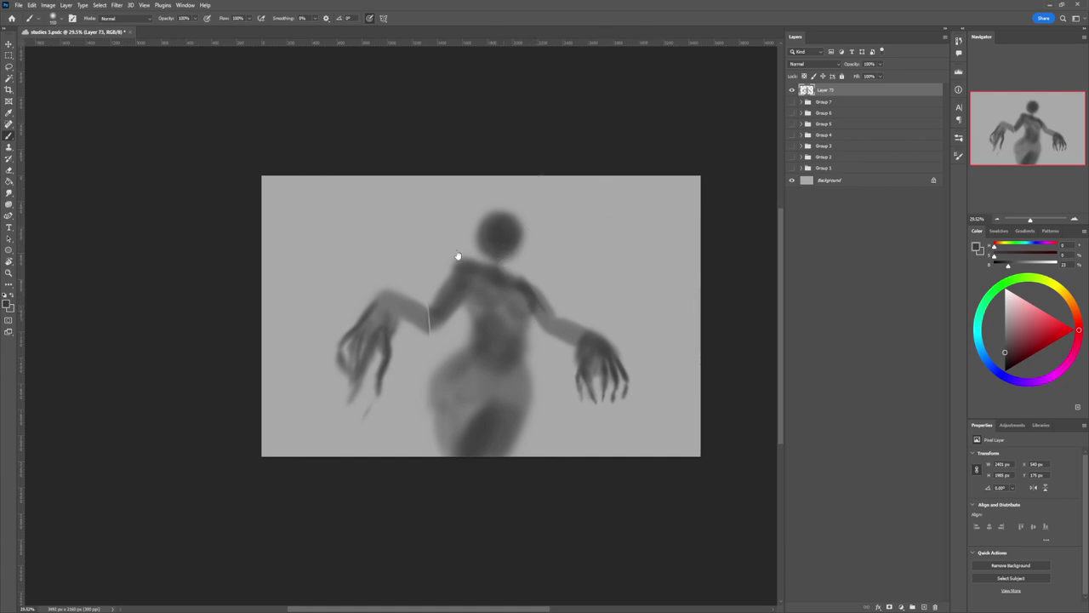
Step: Move the lassoed head slightly up and to the right, and paint a neck joining it to the shoulders
{"action": "key", "text": "l"}
{"action": "mouse_move", "coordinate": [519, 260]}
{"action": "left_mouse_down"}
{"action": "mouse_move", "coordinate": [474, 214]}
{"action": "mouse_move", "coordinate": [538, 257]}
{"action": "left_mouse_up"}
{"action": "key", "text": "ctrl+t"}
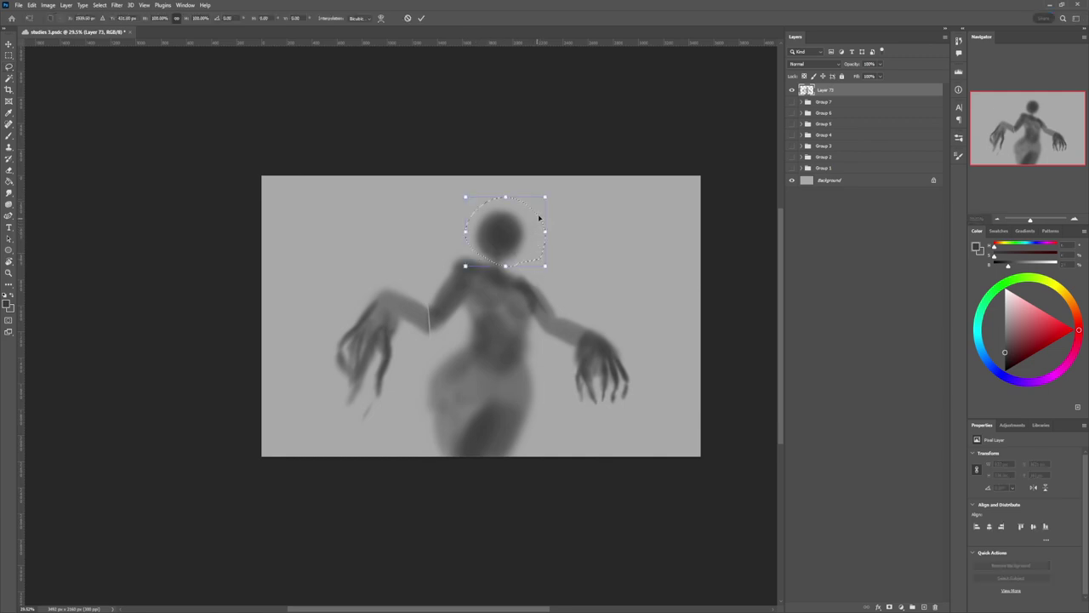
{"action": "mouse_move", "coordinate": [531, 212]}
{"action": "left_mouse_down"}
{"action": "mouse_move", "coordinate": [555, 183]}
{"action": "mouse_move", "coordinate": [536, 211]}
{"action": "left_mouse_up"}
{"action": "key", "text": "Return"}
{"action": "key", "text": "ctrl+d"}
{"action": "key", "text": "b"}
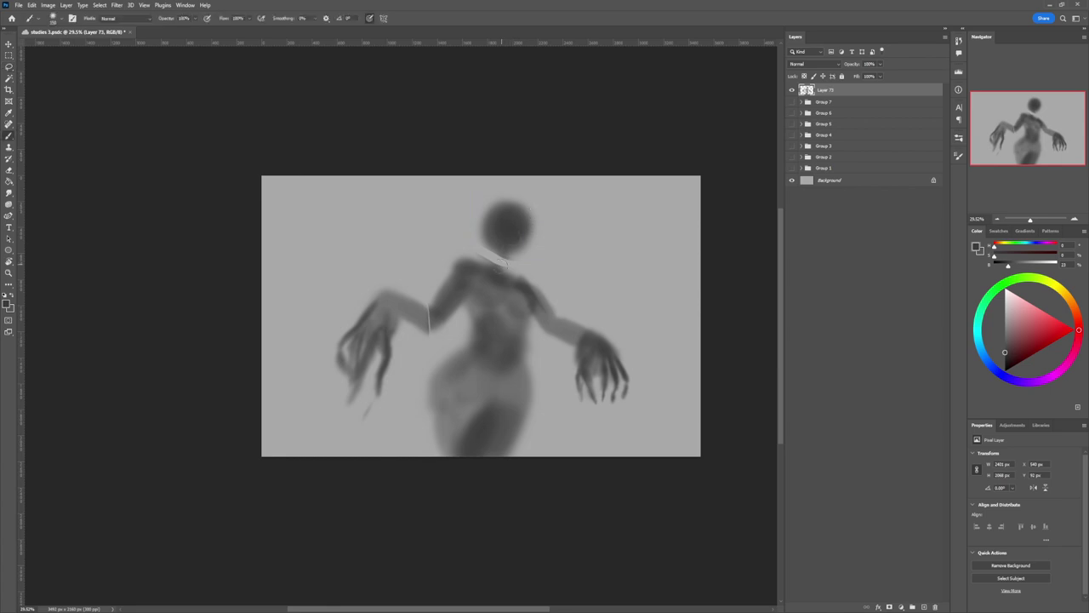
{"action": "left_click_drag", "start_coordinate": [500, 264], "coordinate": [510, 341]}
Step: Add a new layer beneath the figure's layer and above Group 7, and set the brush colour to near-black
{"action": "key", "text": "z"}
{"action": "left_click", "coordinate": [823, 104]}
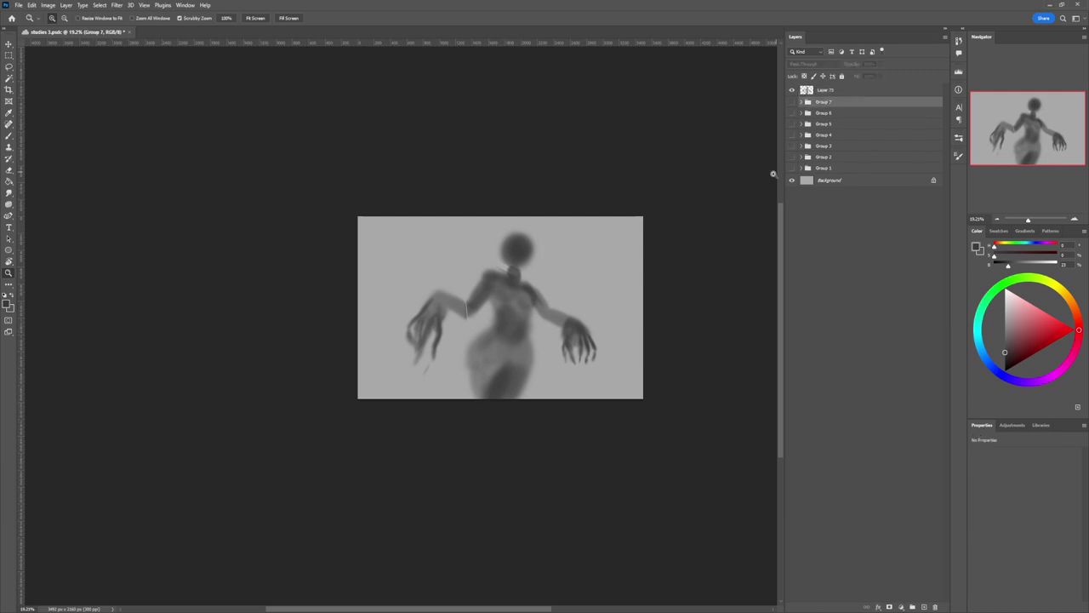
{"action": "key", "text": "ctrl+alt+shift+n"}
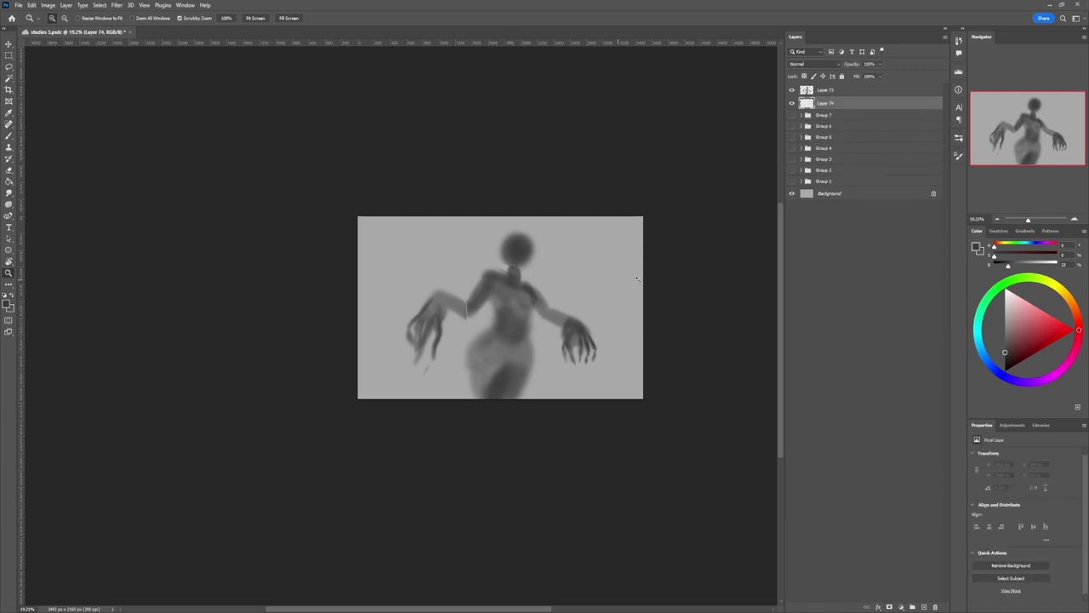
{"action": "key", "text": "b"}
{"action": "left_click_drag", "start_coordinate": [989, 348], "coordinate": [998, 360]}
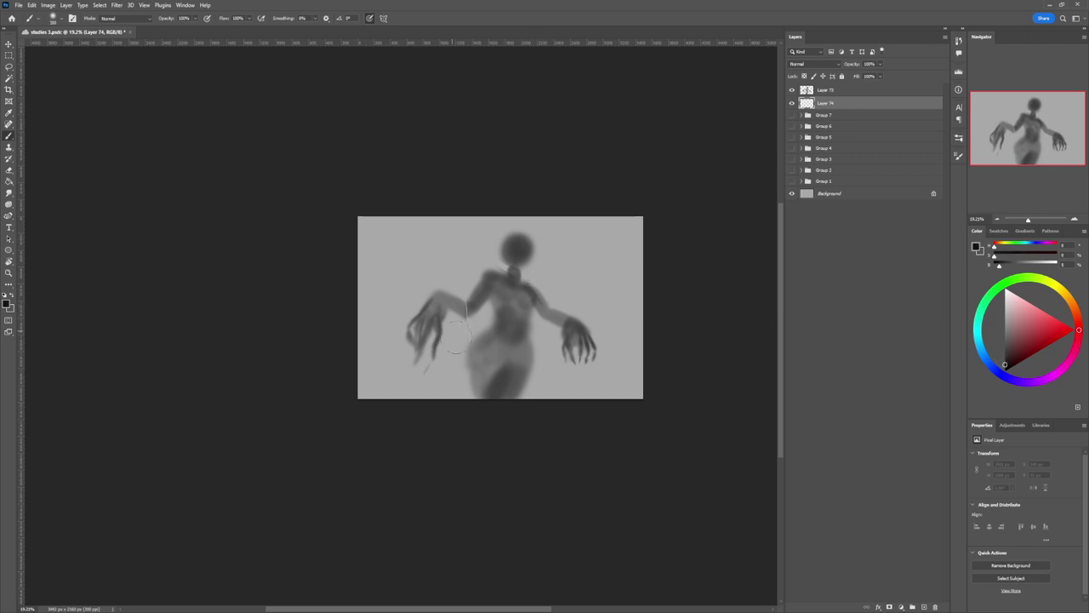
Step: With a much larger soft brush, paint a broad dark sweep across the canvas's lower-left area behind the figure
{"action": "key", "text": "]"}
{"action": "key", "text": "]"}
{"action": "key", "text": "]"}
{"action": "key", "text": "]"}
{"action": "key", "text": "]"}
{"action": "key", "text": "]"}
{"action": "key", "text": "]"}
{"action": "key", "text": "]"}
{"action": "key", "text": "]"}
{"action": "key", "text": "]"}
{"action": "mouse_move", "coordinate": [469, 394]}
{"action": "left_mouse_down"}
{"action": "mouse_move", "coordinate": [391, 314]}
{"action": "mouse_move", "coordinate": [512, 404]}
{"action": "left_mouse_up"}
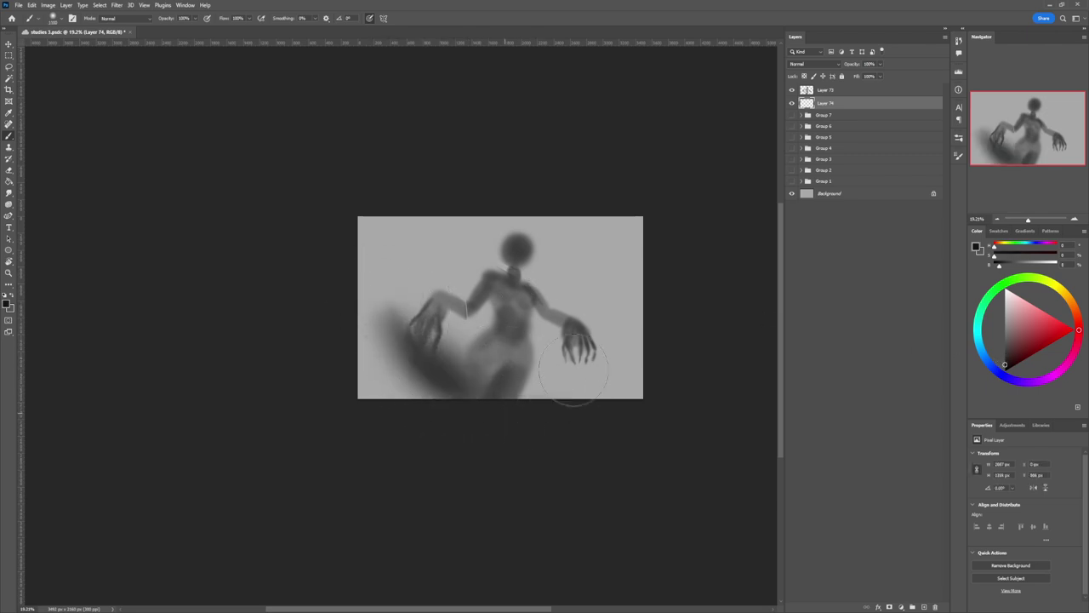
Step: Continue the dark sweep up the canvas's lower-right side, filling in beside the hips with a smaller brush
{"action": "left_click_drag", "start_coordinate": [573, 370], "coordinate": [640, 329]}
{"action": "key", "text": "["}
{"action": "key", "text": "["}
{"action": "key", "text": "["}
{"action": "key", "text": "["}
{"action": "key", "text": "["}
{"action": "key", "text": "["}
{"action": "key", "text": "["}
{"action": "key", "text": "["}
{"action": "mouse_move", "coordinate": [595, 392]}
{"action": "left_mouse_down"}
{"action": "mouse_move", "coordinate": [638, 336]}
{"action": "mouse_move", "coordinate": [530, 385]}
{"action": "left_mouse_up"}
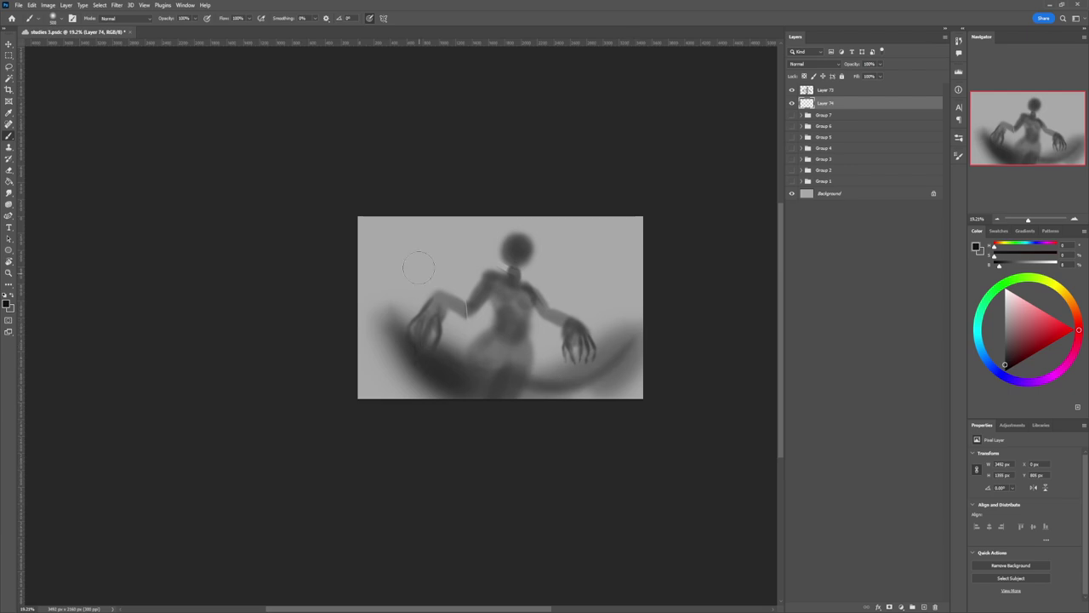
Step: Paint curved dark strokes down the canvas's left side, running from above the hand toward the bottom edge
{"action": "left_click_drag", "start_coordinate": [418, 267], "coordinate": [499, 393]}
{"action": "left_click_drag", "start_coordinate": [385, 264], "coordinate": [451, 390]}
{"action": "left_click_drag", "start_coordinate": [361, 280], "coordinate": [427, 396]}
{"action": "left_click_drag", "start_coordinate": [353, 341], "coordinate": [396, 416]}
Step: Shade the canvas's left edge and upper-left corner with a greatly enlarged soft brush
{"action": "key", "text": "]"}
{"action": "key", "text": "]"}
{"action": "key", "text": "]"}
{"action": "key", "text": "]"}
{"action": "key", "text": "]"}
{"action": "key", "text": "]"}
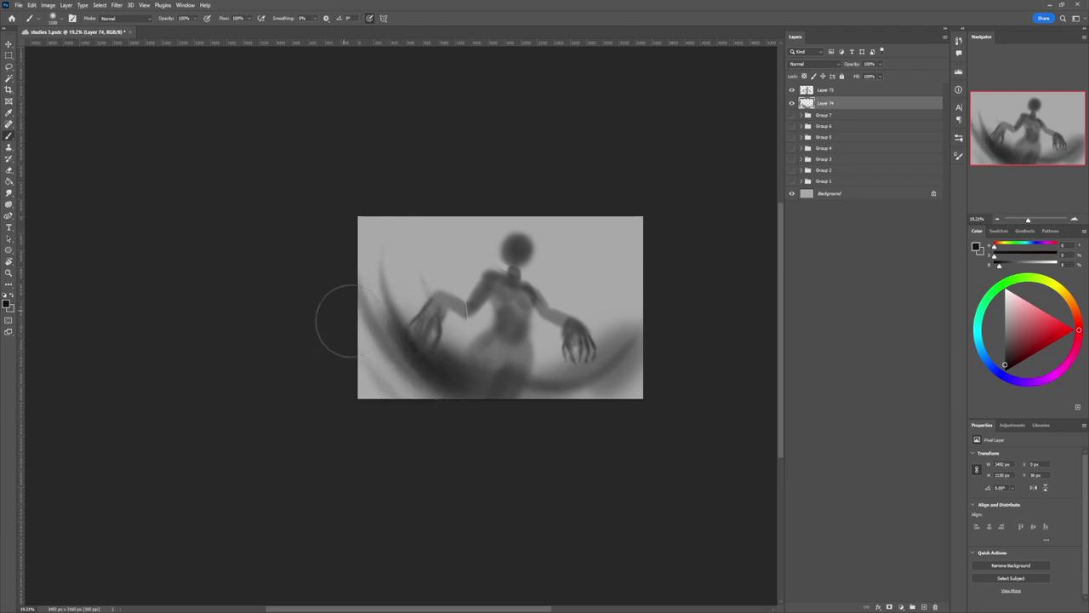
{"action": "key", "text": "]"}
{"action": "key", "text": "]"}
{"action": "key", "text": "]"}
{"action": "key", "text": "]"}
{"action": "key", "text": "]"}
{"action": "key", "text": "]"}
{"action": "mouse_move", "coordinate": [351, 321]}
{"action": "left_mouse_down"}
{"action": "mouse_move", "coordinate": [371, 215]}
{"action": "mouse_move", "coordinate": [362, 240]}
{"action": "mouse_move", "coordinate": [392, 195]}
{"action": "mouse_move", "coordinate": [455, 158]}
{"action": "left_mouse_up"}
Step: Enlarge the brush further and darken the canvas's remaining edges into a vignette around the figure
{"action": "key", "text": "]"}
{"action": "key", "text": "]"}
{"action": "key", "text": "]"}
{"action": "key", "text": "]"}
{"action": "key", "text": "]"}
{"action": "key", "text": "]"}
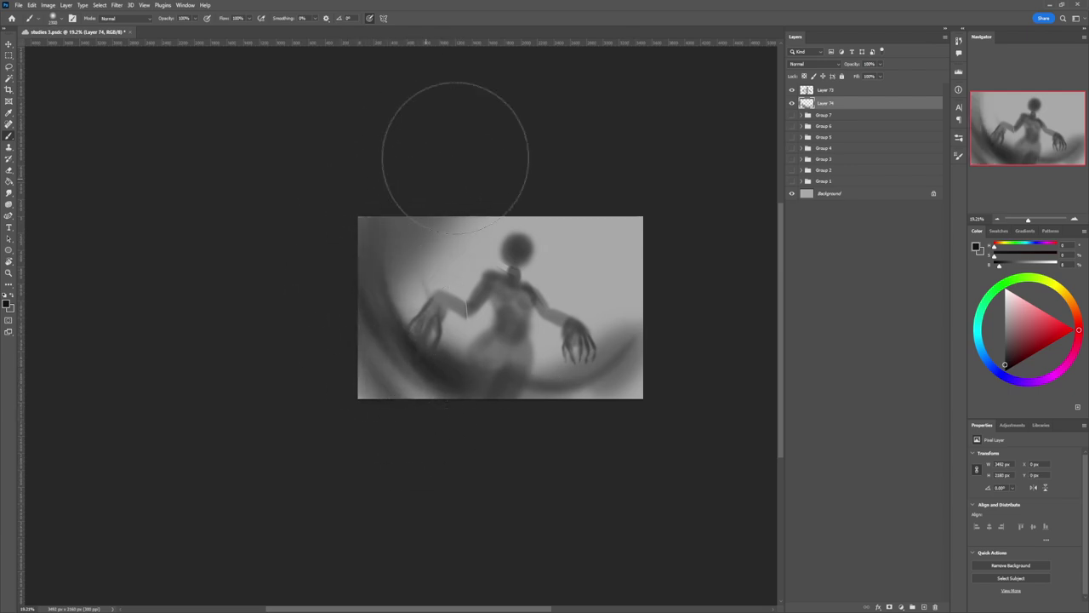
{"action": "mouse_move", "coordinate": [415, 236]}
{"action": "left_mouse_down"}
{"action": "mouse_move", "coordinate": [384, 348]}
{"action": "mouse_move", "coordinate": [479, 176]}
{"action": "mouse_move", "coordinate": [662, 263]}
{"action": "mouse_move", "coordinate": [598, 397]}
{"action": "left_mouse_up"}
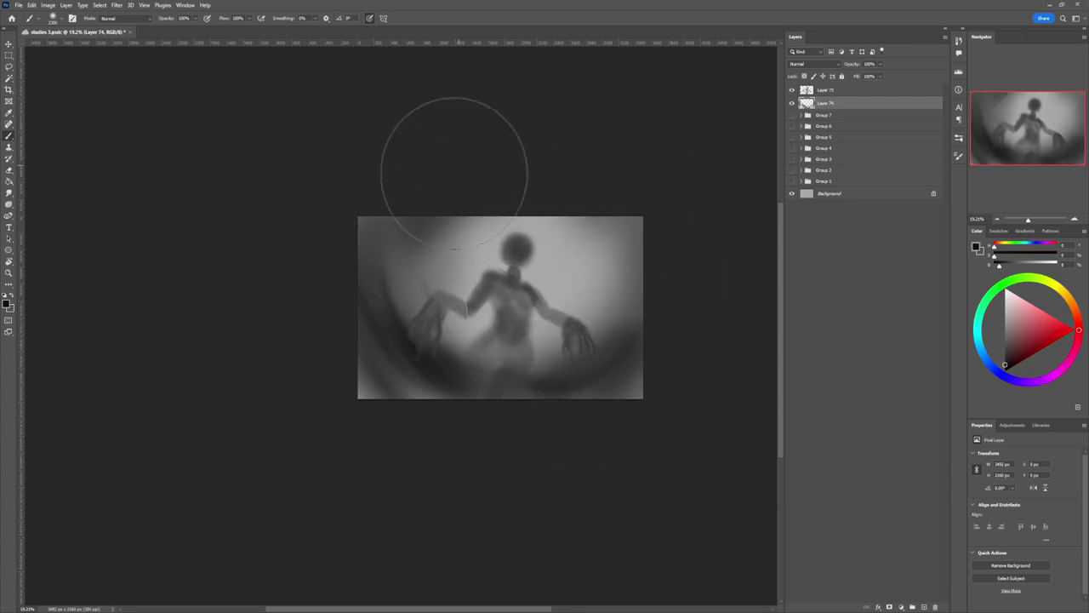
Step: Set the blend mode of the figure's layer, Layer 73, to Multiply
{"action": "left_click", "coordinate": [866, 89]}
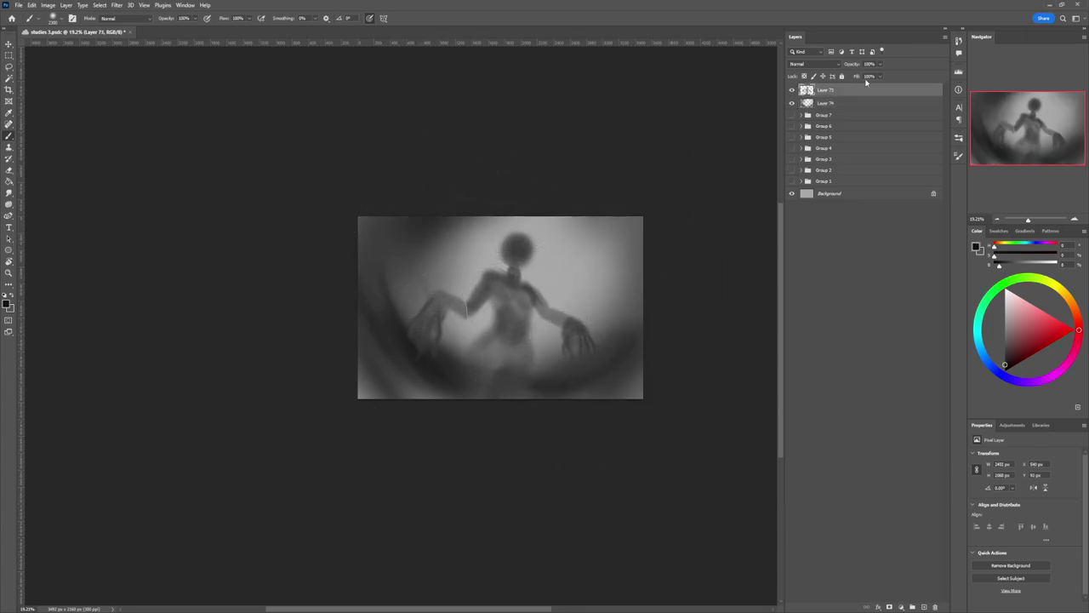
{"action": "left_click", "coordinate": [829, 66]}
{"action": "left_click", "coordinate": [809, 99]}
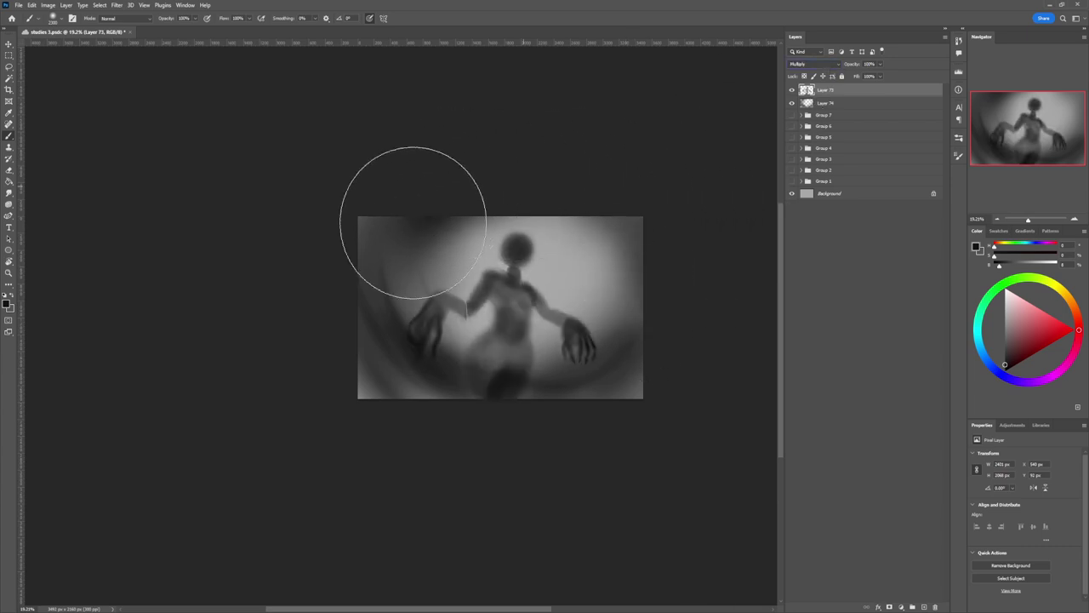
{"action": "left_click_drag", "start_coordinate": [414, 189], "coordinate": [418, 187]}
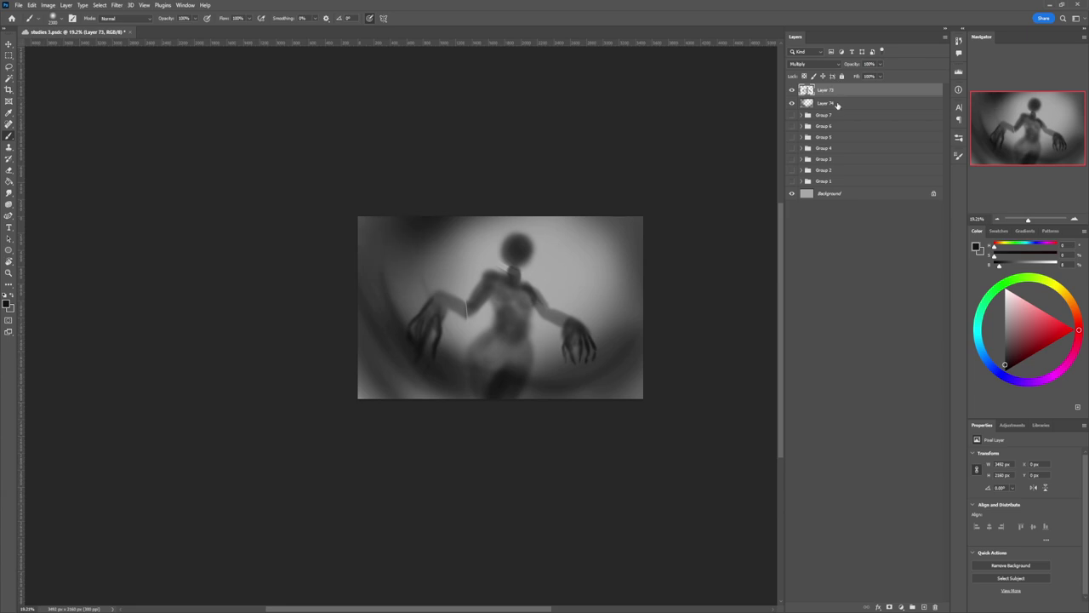
Step: On the vignette layer, Layer 74, deepen the upper shading and paint a dark cloud band along the top above the head
{"action": "left_click", "coordinate": [841, 103]}
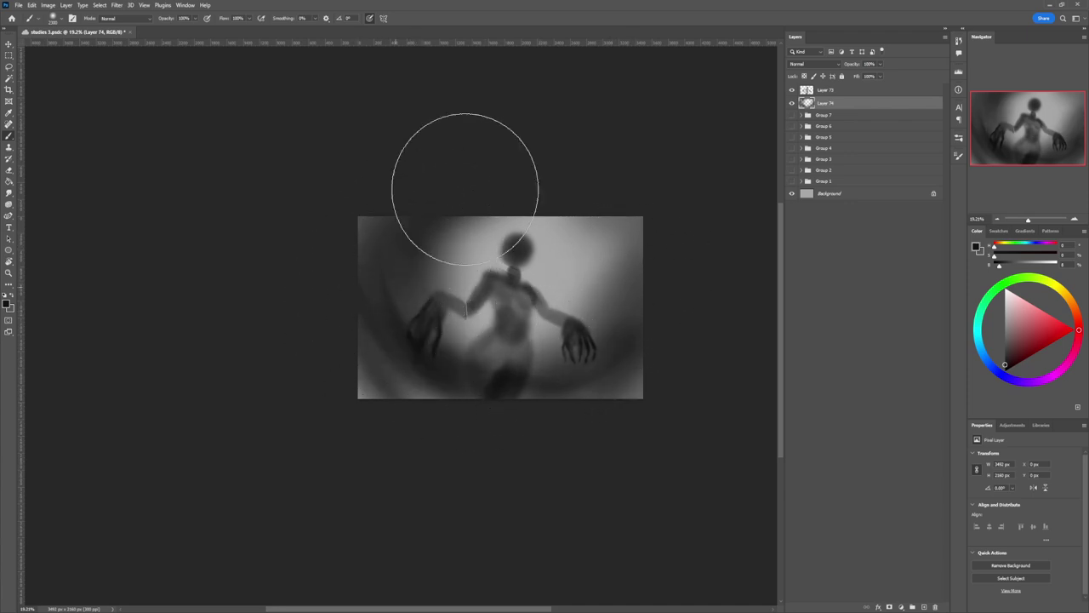
{"action": "key", "text": "bracketleft"}
{"action": "key", "text": "bracketleft"}
{"action": "key", "text": "bracketleft"}
{"action": "key", "text": "bracketleft"}
{"action": "key", "text": "bracketleft"}
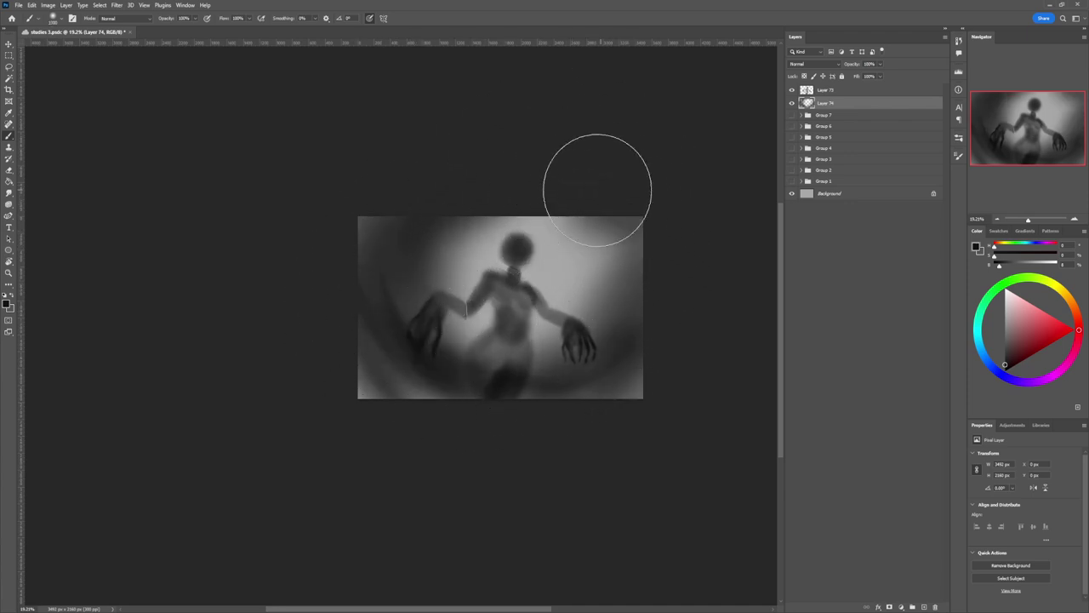
{"action": "key", "text": "bracketleft"}
{"action": "key", "text": "bracketleft"}
{"action": "key", "text": "bracketleft"}
{"action": "key", "text": "bracketleft"}
{"action": "key", "text": "bracketleft"}
{"action": "key", "text": "bracketleft"}
{"action": "key", "text": "bracketleft"}
{"action": "key", "text": "bracketleft"}
{"action": "mouse_move", "coordinate": [576, 214]}
{"action": "left_mouse_down"}
{"action": "mouse_move", "coordinate": [538, 200]}
{"action": "mouse_move", "coordinate": [567, 216]}
{"action": "mouse_move", "coordinate": [501, 207]}
{"action": "mouse_move", "coordinate": [555, 231]}
{"action": "mouse_move", "coordinate": [590, 230]}
{"action": "mouse_move", "coordinate": [493, 221]}
{"action": "left_mouse_up"}
{"action": "key", "text": "bracketright"}
{"action": "key", "text": "bracketright"}
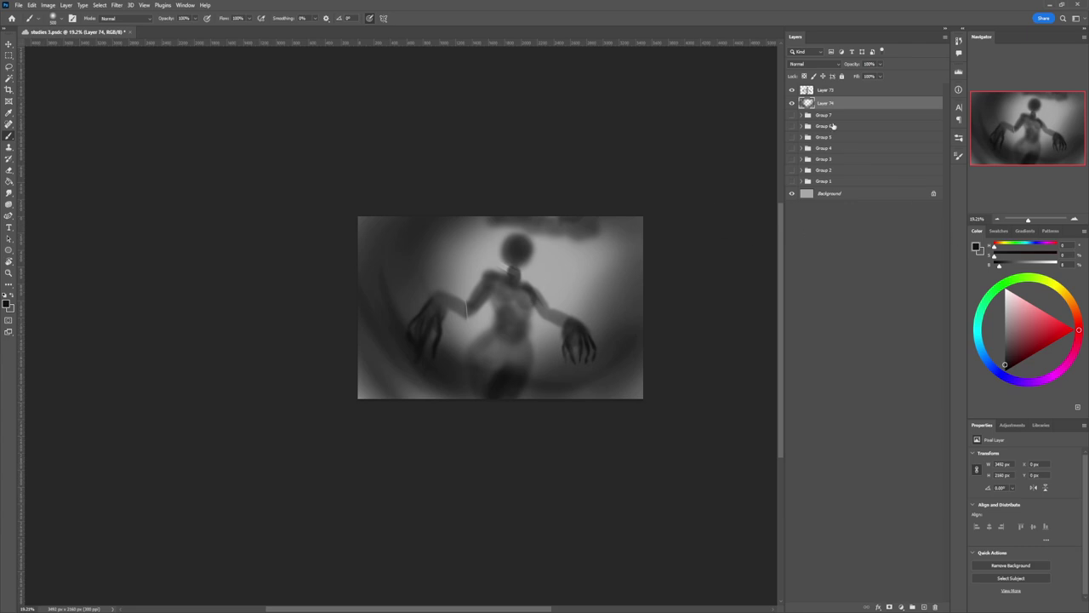
Step: Add a new layer between Layer 74 and Group 7 and set the brush colour to near-white
{"action": "left_click", "coordinate": [876, 116]}
{"action": "key", "text": "ctrl+shift+alt+n"}
{"action": "left_click_drag", "start_coordinate": [1006, 312], "coordinate": [1004, 293]}
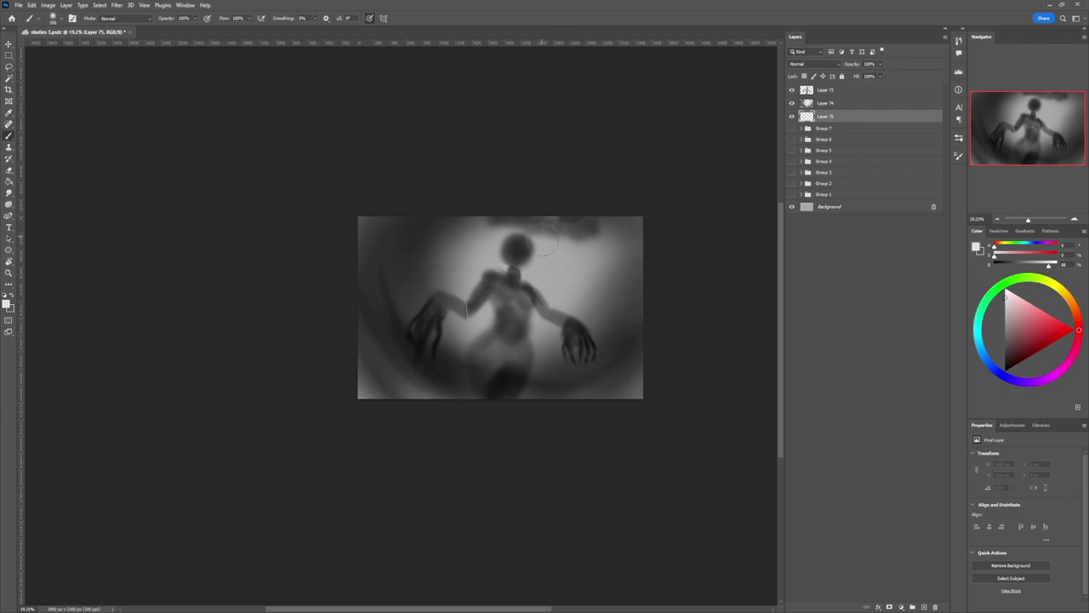
Step: Paint a large pale moon behind the head's right side and clean its lower edge with the eraser
{"action": "mouse_move", "coordinate": [551, 240]}
{"action": "left_mouse_down"}
{"action": "mouse_move", "coordinate": [582, 245]}
{"action": "mouse_move", "coordinate": [586, 229]}
{"action": "mouse_move", "coordinate": [577, 254]}
{"action": "mouse_move", "coordinate": [560, 261]}
{"action": "mouse_move", "coordinate": [531, 240]}
{"action": "mouse_move", "coordinate": [578, 248]}
{"action": "mouse_move", "coordinate": [581, 228]}
{"action": "mouse_move", "coordinate": [545, 224]}
{"action": "mouse_move", "coordinate": [558, 223]}
{"action": "mouse_move", "coordinate": [538, 239]}
{"action": "mouse_move", "coordinate": [547, 219]}
{"action": "mouse_move", "coordinate": [578, 214]}
{"action": "mouse_move", "coordinate": [569, 248]}
{"action": "mouse_move", "coordinate": [546, 220]}
{"action": "mouse_move", "coordinate": [570, 220]}
{"action": "mouse_move", "coordinate": [542, 251]}
{"action": "mouse_move", "coordinate": [534, 230]}
{"action": "mouse_move", "coordinate": [576, 233]}
{"action": "mouse_move", "coordinate": [545, 253]}
{"action": "mouse_move", "coordinate": [563, 213]}
{"action": "mouse_move", "coordinate": [573, 216]}
{"action": "mouse_move", "coordinate": [553, 260]}
{"action": "mouse_move", "coordinate": [539, 239]}
{"action": "mouse_move", "coordinate": [583, 219]}
{"action": "mouse_move", "coordinate": [548, 261]}
{"action": "mouse_move", "coordinate": [577, 207]}
{"action": "mouse_move", "coordinate": [550, 261]}
{"action": "mouse_move", "coordinate": [569, 210]}
{"action": "mouse_move", "coordinate": [571, 258]}
{"action": "mouse_move", "coordinate": [548, 209]}
{"action": "mouse_move", "coordinate": [584, 248]}
{"action": "mouse_move", "coordinate": [570, 216]}
{"action": "mouse_move", "coordinate": [556, 266]}
{"action": "mouse_move", "coordinate": [541, 213]}
{"action": "mouse_move", "coordinate": [584, 247]}
{"action": "mouse_move", "coordinate": [551, 260]}
{"action": "mouse_move", "coordinate": [557, 213]}
{"action": "mouse_move", "coordinate": [563, 270]}
{"action": "mouse_move", "coordinate": [560, 210]}
{"action": "mouse_move", "coordinate": [596, 248]}
{"action": "left_mouse_up"}
{"action": "key", "text": "]"}
{"action": "key", "text": "]"}
{"action": "key", "text": "]"}
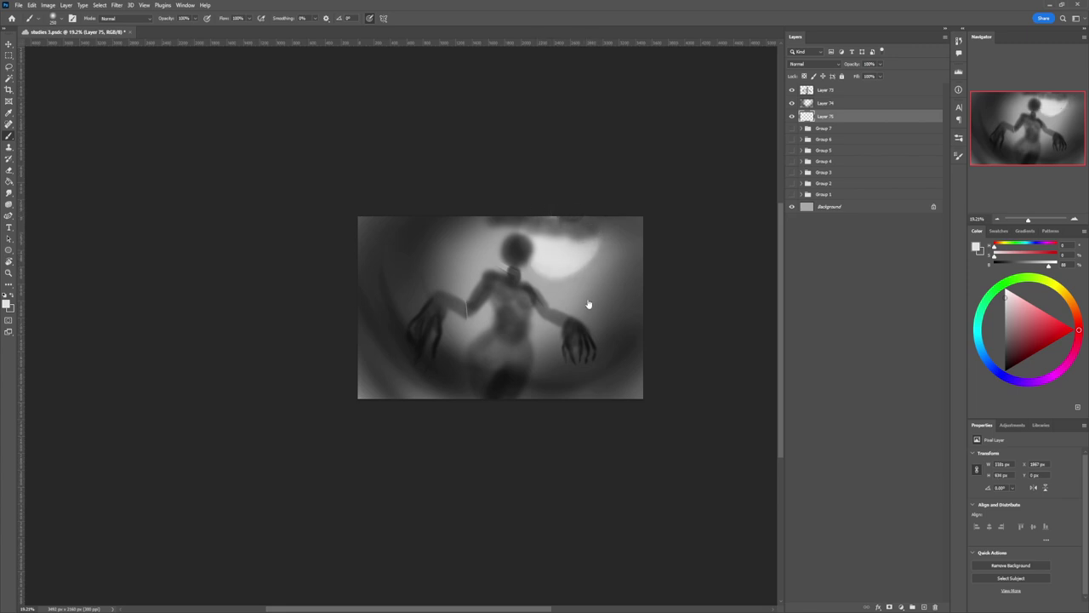
{"action": "key", "text": "e"}
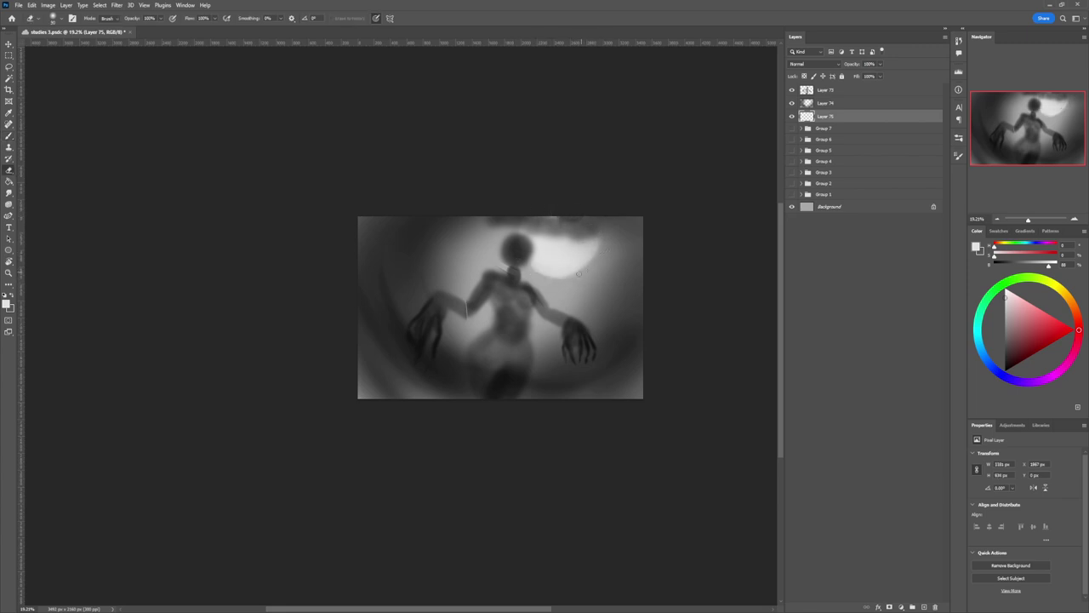
{"action": "mouse_move", "coordinate": [578, 274]}
{"action": "left_mouse_down"}
{"action": "mouse_move", "coordinate": [520, 254]}
{"action": "mouse_move", "coordinate": [579, 272]}
{"action": "left_mouse_up"}
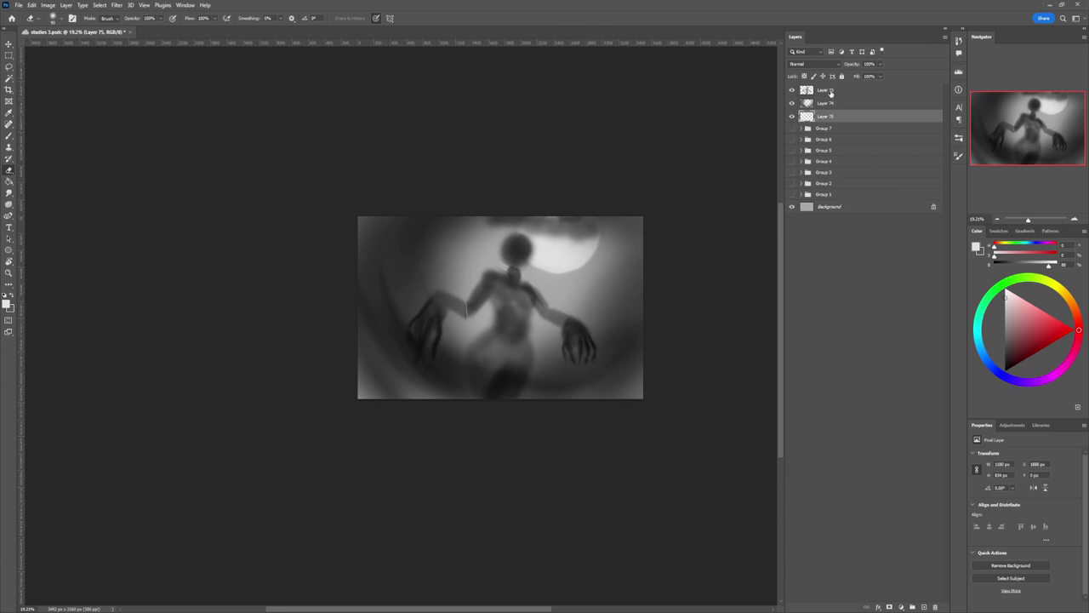
Step: Add a new layer above the figure's layer and set the brush colour to near-black
{"action": "left_click", "coordinate": [830, 92]}
{"action": "key", "text": "ctrl+shift+alt+n"}
{"action": "key", "text": "b"}
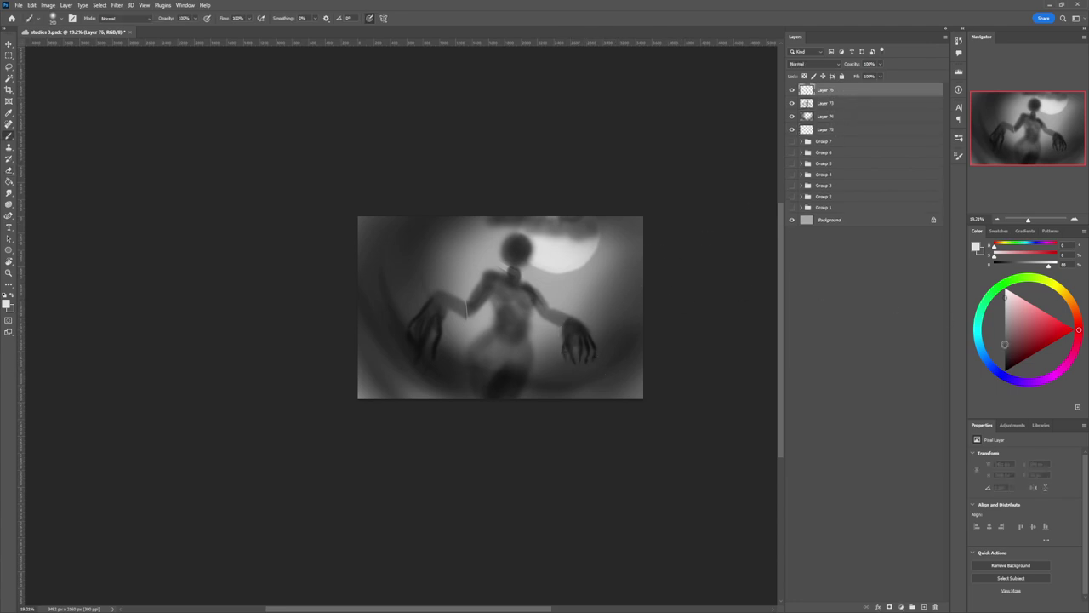
{"action": "left_click_drag", "start_coordinate": [1004, 344], "coordinate": [1004, 363]}
Step: Paint a dark foreground hand with spread fingers over the figure's right-side hand using a small brush, and save the document
{"action": "key", "text": "bracketleft"}
{"action": "key", "text": "bracketleft"}
{"action": "key", "text": "bracketleft"}
{"action": "key", "text": "bracketleft"}
{"action": "key", "text": "bracketleft"}
{"action": "key", "text": "bracketleft"}
{"action": "key", "text": "bracketleft"}
{"action": "left_click_drag", "start_coordinate": [576, 341], "coordinate": [576, 353]}
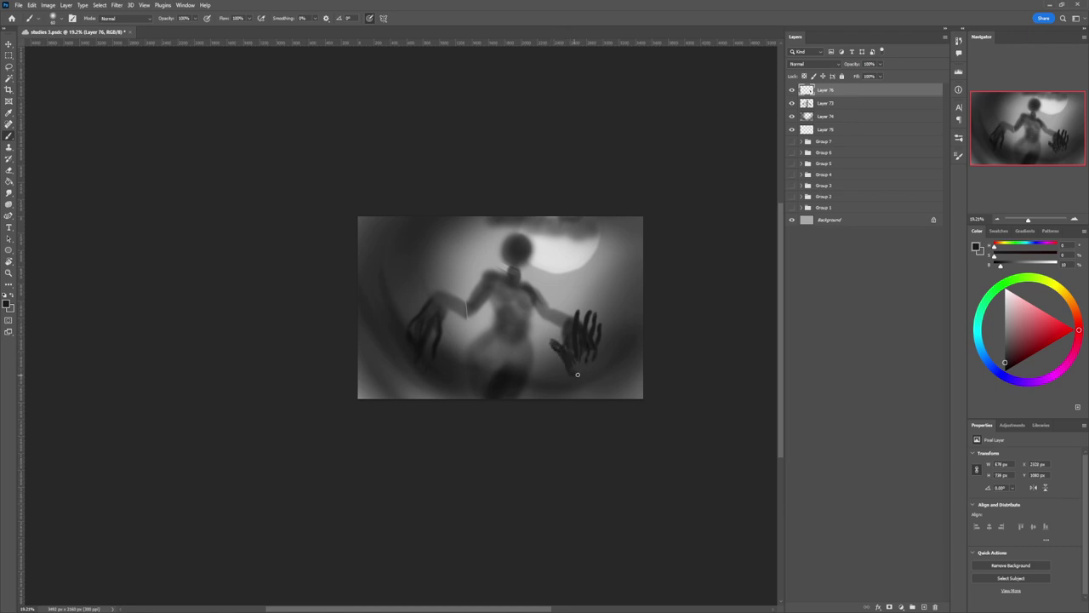
{"action": "key", "text": "ctrl+s"}
{"action": "left_click_drag", "start_coordinate": [579, 357], "coordinate": [594, 371]}
Step: Move the foreground hand's layer beneath the figure's layer and paint a forearm reaching to the canvas's lower-right corner
{"action": "key", "text": "bracketright"}
{"action": "key", "text": "bracketright"}
{"action": "key", "text": "bracketright"}
{"action": "left_click_drag", "start_coordinate": [830, 98], "coordinate": [828, 109]}
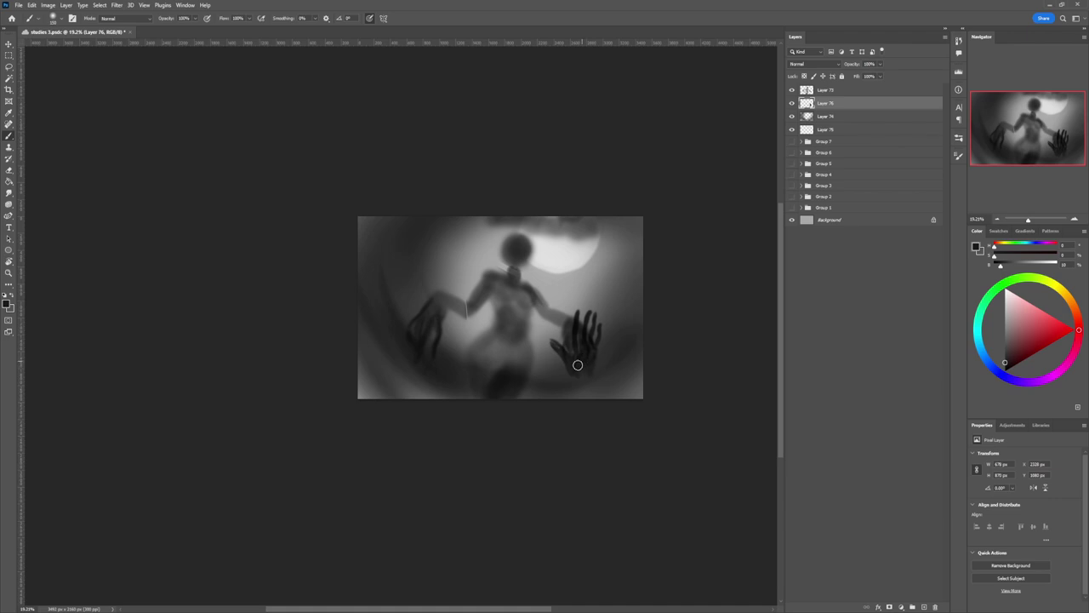
{"action": "mouse_move", "coordinate": [578, 365]}
{"action": "left_mouse_down"}
{"action": "mouse_move", "coordinate": [603, 369]}
{"action": "mouse_move", "coordinate": [599, 386]}
{"action": "mouse_move", "coordinate": [617, 378]}
{"action": "mouse_move", "coordinate": [604, 405]}
{"action": "mouse_move", "coordinate": [627, 400]}
{"action": "mouse_move", "coordinate": [612, 418]}
{"action": "mouse_move", "coordinate": [637, 374]}
{"action": "mouse_move", "coordinate": [642, 404]}
{"action": "mouse_move", "coordinate": [597, 373]}
{"action": "mouse_move", "coordinate": [624, 397]}
{"action": "mouse_move", "coordinate": [590, 384]}
{"action": "mouse_move", "coordinate": [610, 345]}
{"action": "mouse_move", "coordinate": [602, 391]}
{"action": "mouse_move", "coordinate": [634, 395]}
{"action": "mouse_move", "coordinate": [620, 388]}
{"action": "mouse_move", "coordinate": [601, 341]}
{"action": "mouse_move", "coordinate": [627, 306]}
{"action": "mouse_move", "coordinate": [568, 360]}
{"action": "mouse_move", "coordinate": [613, 288]}
{"action": "left_mouse_up"}
Step: Lasso the foreground hand, enlarge it slightly with Free Transform, and deselect it
{"action": "key", "text": "ctrl+space"}
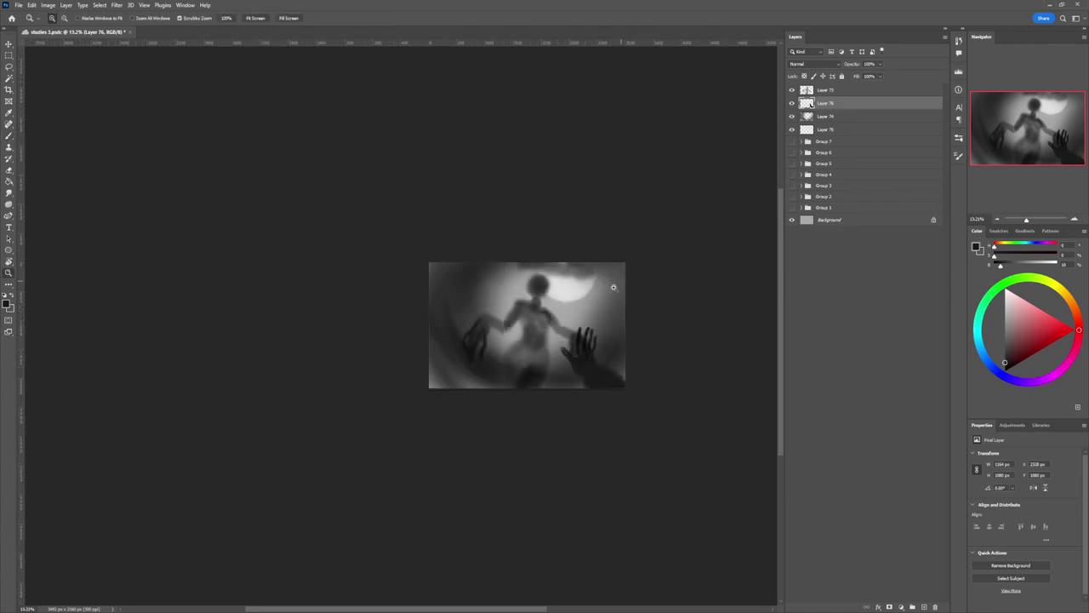
{"action": "scroll", "coordinate": [594, 328], "scroll_direction": "up", "scroll_amount": 2}
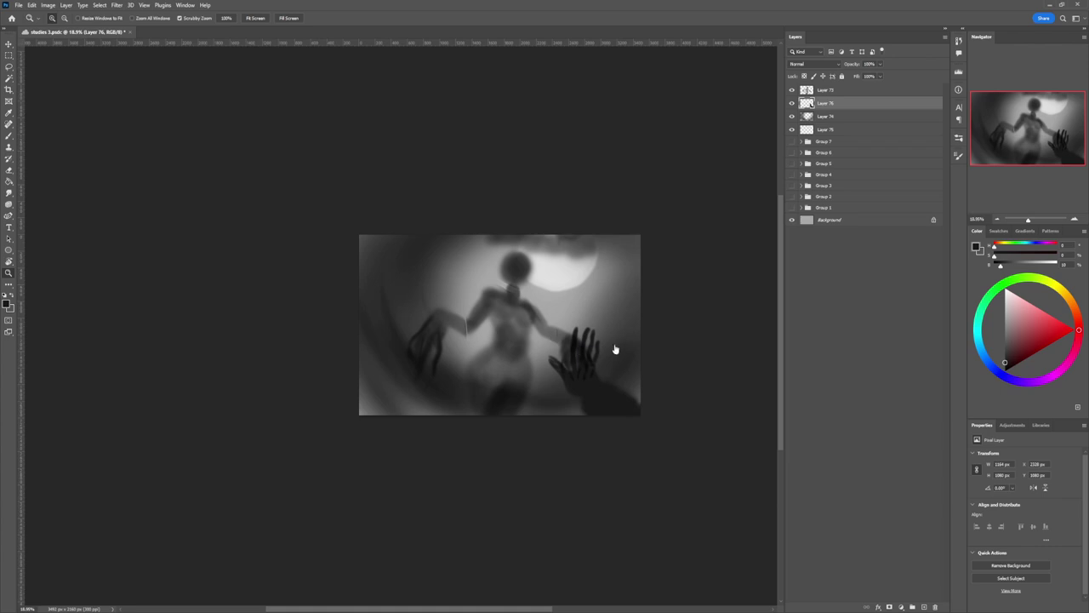
{"action": "key", "text": "l"}
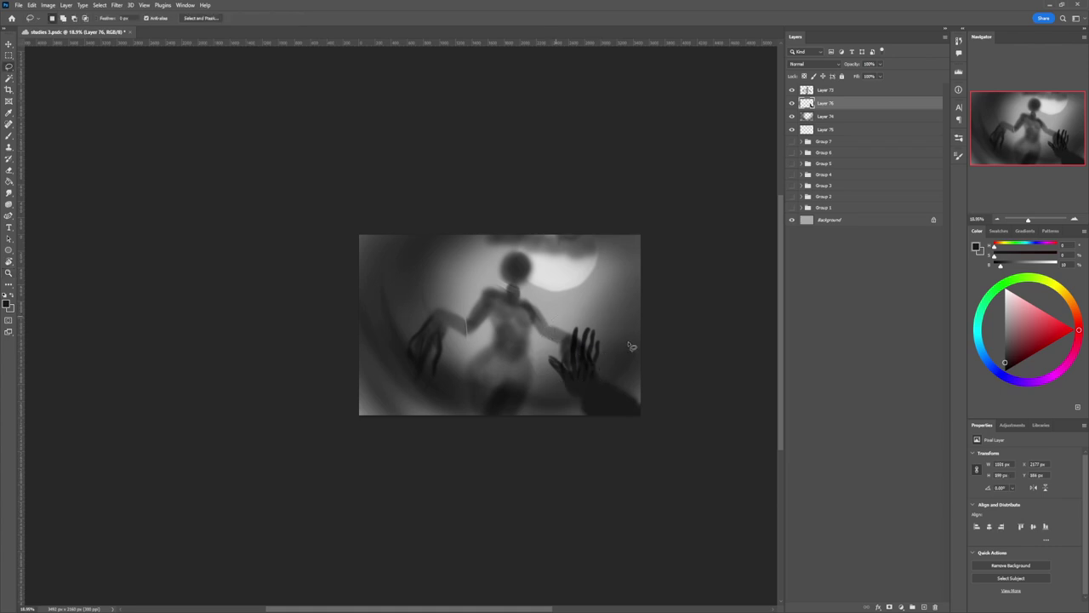
{"action": "key", "text": "ctrl+t"}
{"action": "left_click_drag", "start_coordinate": [576, 308], "coordinate": [576, 302]}
{"action": "left_click_drag", "start_coordinate": [617, 342], "coordinate": [622, 343]}
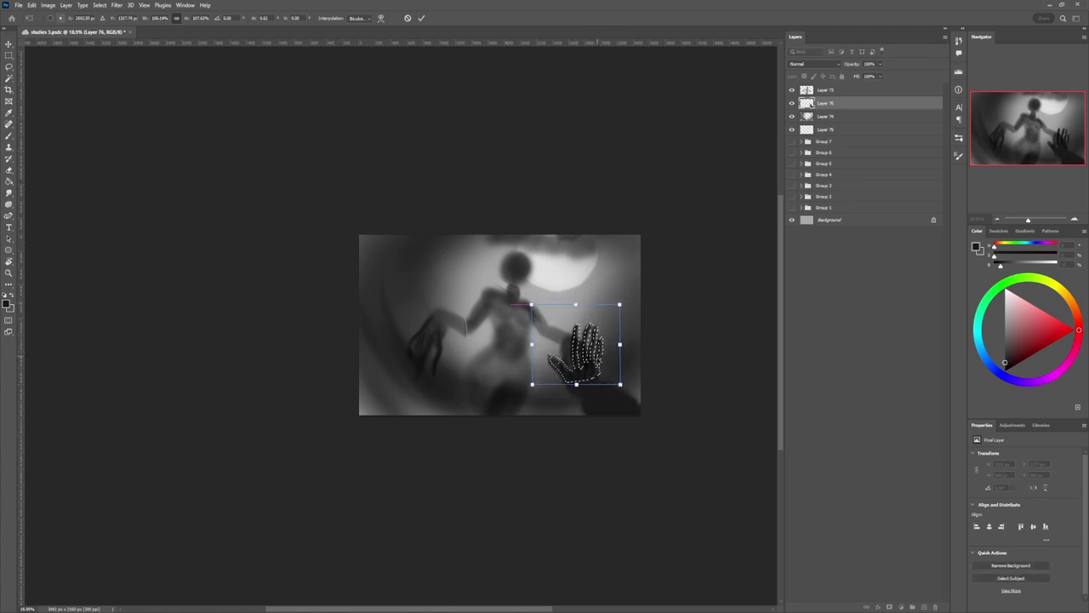
{"action": "key", "text": "Return"}
{"action": "key", "text": "ctrl+d"}
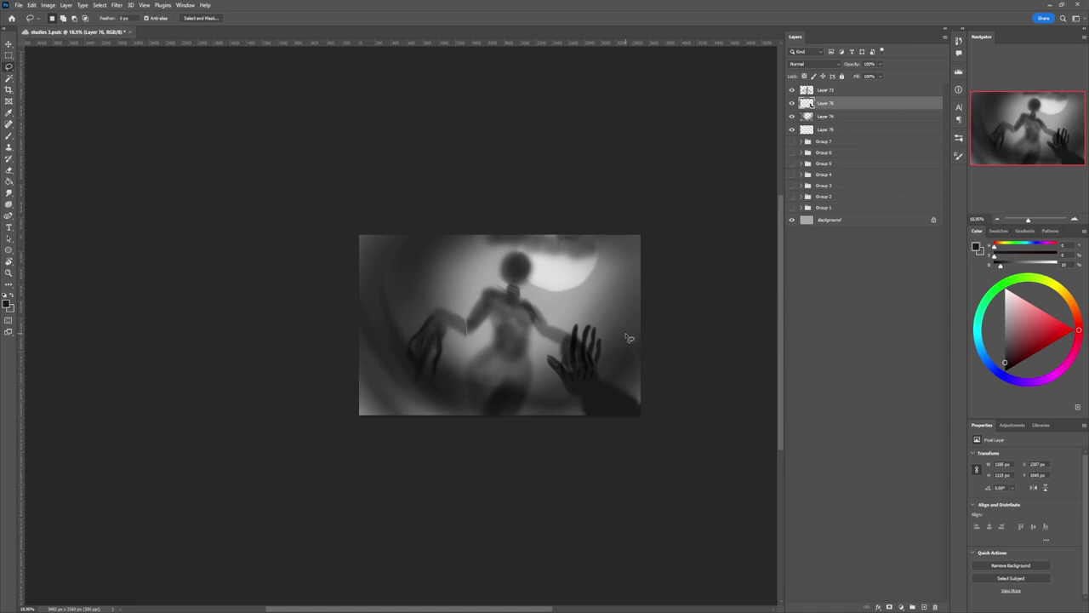
Step: Start a second foreground hand beside the figure's left-side hand, painting its first dark strokes with a small, slightly darker brush
{"action": "key", "text": "z"}
{"action": "left_click", "coordinate": [536, 380], "text": "alt"}
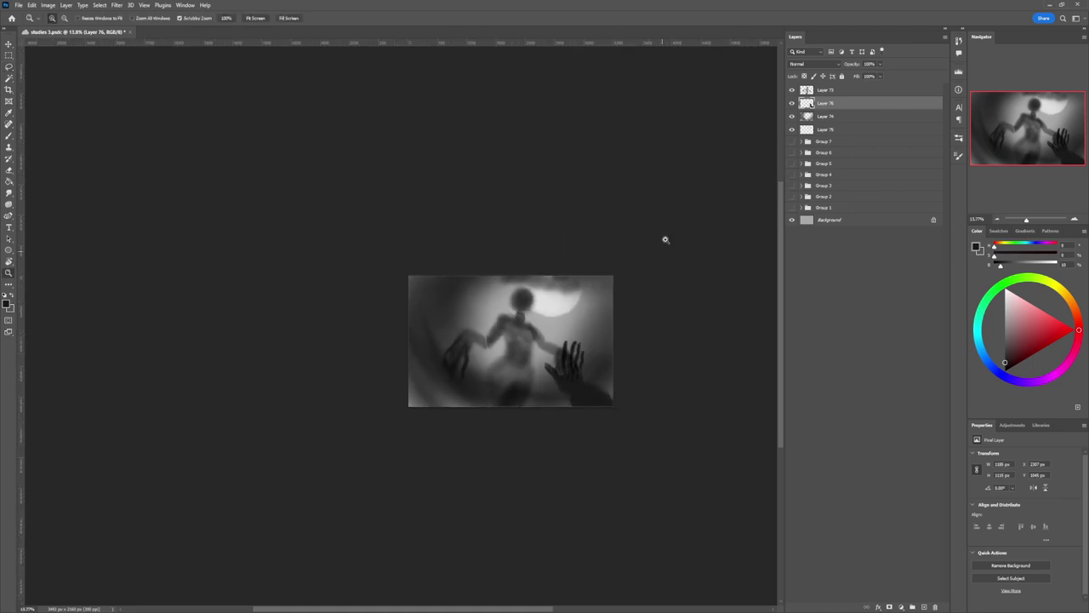
{"action": "left_click_drag", "start_coordinate": [515, 359], "coordinate": [571, 331]}
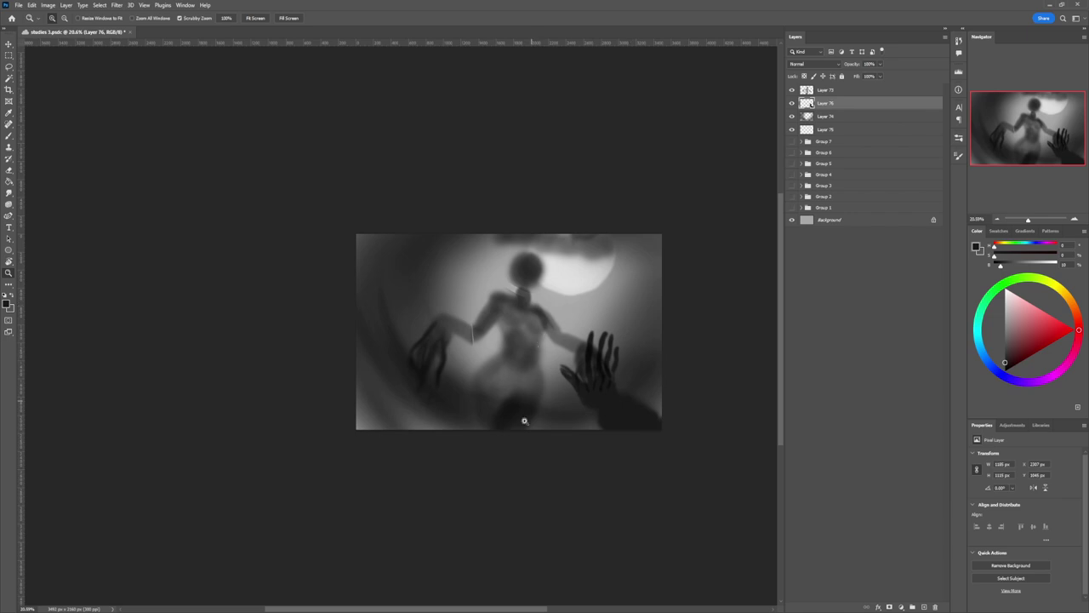
{"action": "left_click_drag", "start_coordinate": [524, 422], "coordinate": [545, 462]}
{"action": "key", "text": "b"}
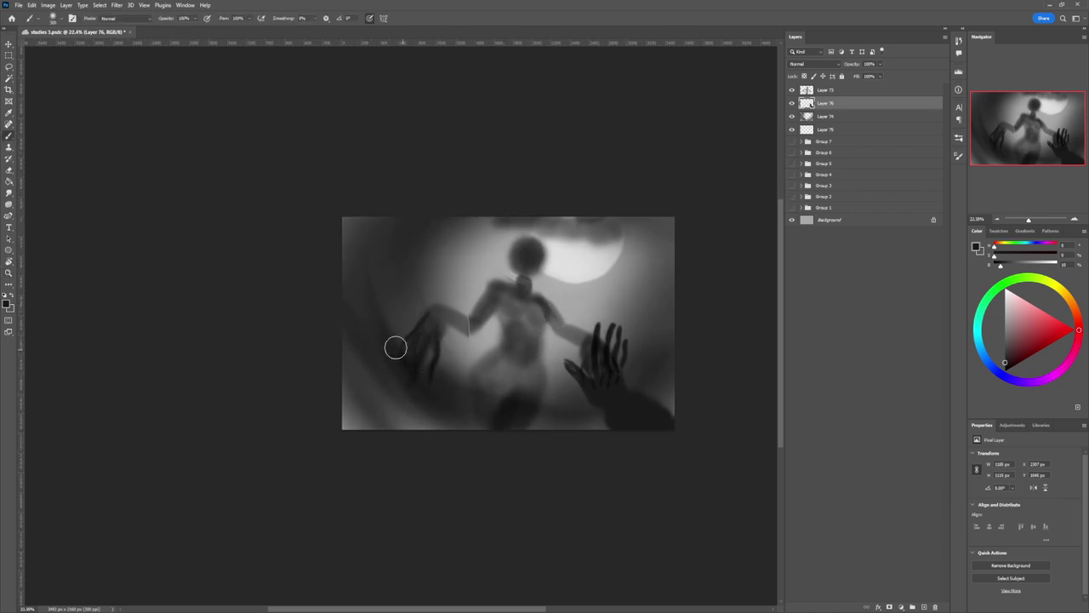
{"action": "key", "text": "["}
{"action": "key", "text": "["}
{"action": "key", "text": "["}
{"action": "key", "text": "["}
{"action": "key", "text": "["}
{"action": "key", "text": "["}
{"action": "mouse_move", "coordinate": [393, 358]}
{"action": "left_mouse_down"}
{"action": "mouse_move", "coordinate": [394, 335]}
{"action": "mouse_move", "coordinate": [388, 354]}
{"action": "left_mouse_up"}
{"action": "left_click", "coordinate": [1003, 364]}
{"action": "left_click_drag", "start_coordinate": [396, 339], "coordinate": [384, 337]}
Step: Paint the second foreground hand's palm and remaining fingers, with a forearm reaching to the canvas's lower-left corner
{"action": "key", "text": "e"}
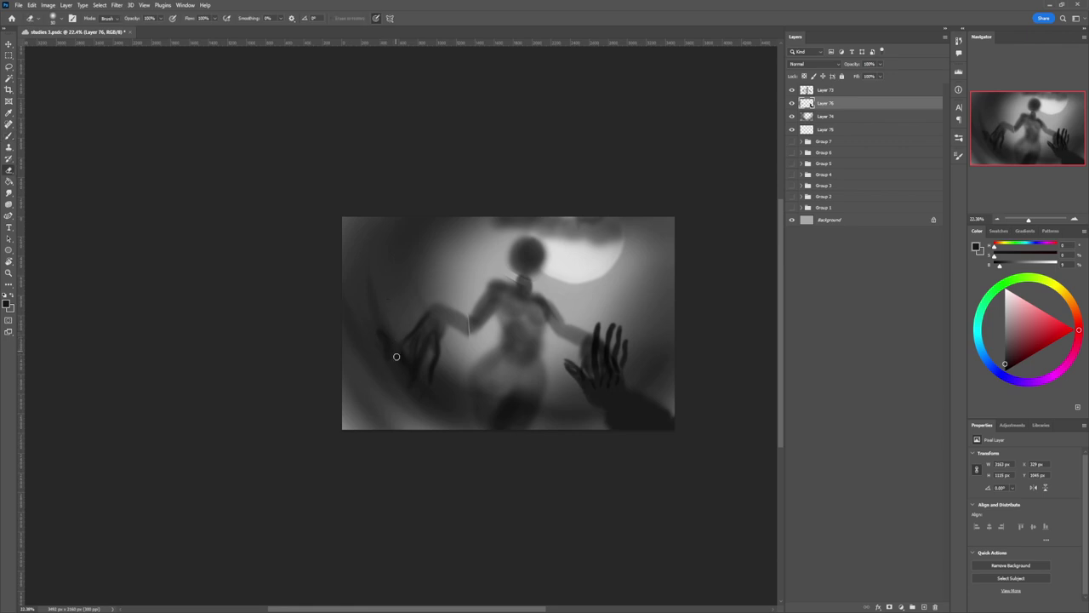
{"action": "key", "text": "b"}
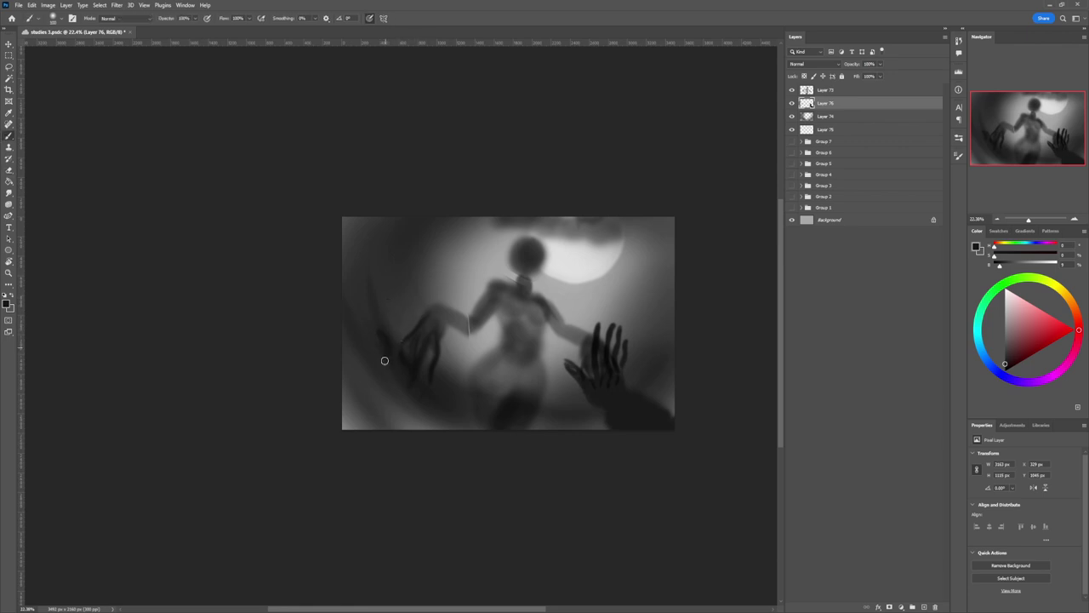
{"action": "left_click_drag", "start_coordinate": [387, 348], "coordinate": [392, 384]}
{"action": "key", "text": "bracketleft"}
{"action": "key", "text": "bracketleft"}
{"action": "key", "text": "bracketleft"}
{"action": "mouse_move", "coordinate": [372, 390]}
{"action": "left_mouse_down"}
{"action": "mouse_move", "coordinate": [412, 413]}
{"action": "mouse_move", "coordinate": [378, 384]}
{"action": "mouse_move", "coordinate": [413, 398]}
{"action": "mouse_move", "coordinate": [408, 416]}
{"action": "mouse_move", "coordinate": [420, 398]}
{"action": "mouse_move", "coordinate": [404, 424]}
{"action": "mouse_move", "coordinate": [404, 410]}
{"action": "mouse_move", "coordinate": [386, 404]}
{"action": "mouse_move", "coordinate": [370, 413]}
{"action": "mouse_move", "coordinate": [374, 399]}
{"action": "mouse_move", "coordinate": [367, 434]}
{"action": "mouse_move", "coordinate": [375, 400]}
{"action": "mouse_move", "coordinate": [334, 435]}
{"action": "mouse_move", "coordinate": [374, 404]}
{"action": "mouse_move", "coordinate": [373, 419]}
{"action": "mouse_move", "coordinate": [398, 412]}
{"action": "mouse_move", "coordinate": [389, 393]}
{"action": "mouse_move", "coordinate": [351, 400]}
{"action": "left_mouse_up"}
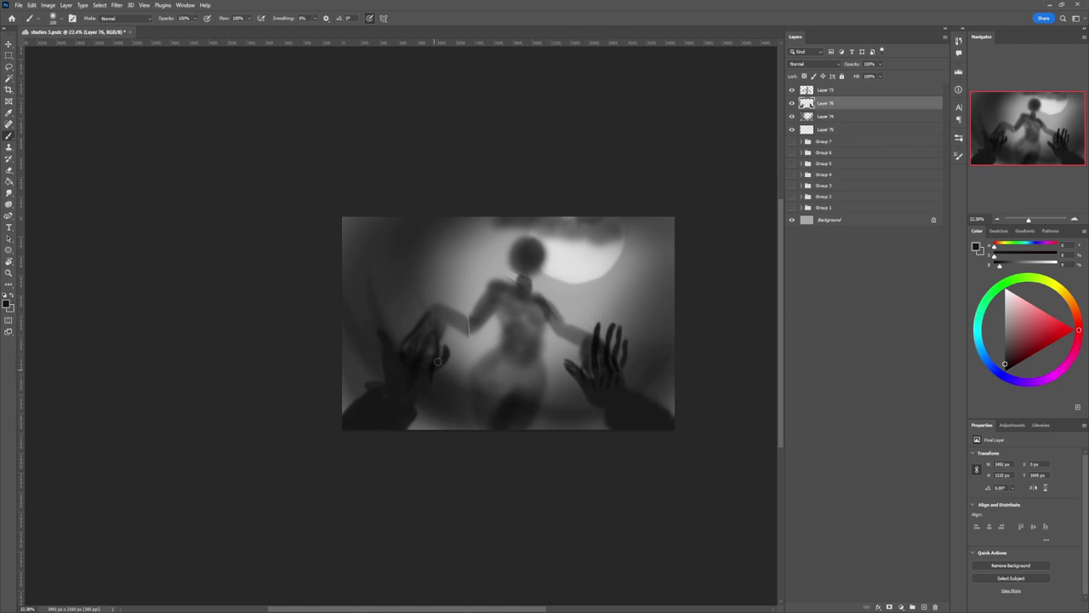
Step: Set the brush colour to light grey and paint highlights along the fingers of both foreground hands
{"action": "left_click", "coordinate": [1006, 305]}
{"action": "mouse_move", "coordinate": [606, 338]}
{"action": "left_mouse_down"}
{"action": "mouse_move", "coordinate": [613, 325]}
{"action": "mouse_move", "coordinate": [625, 354]}
{"action": "left_mouse_up"}
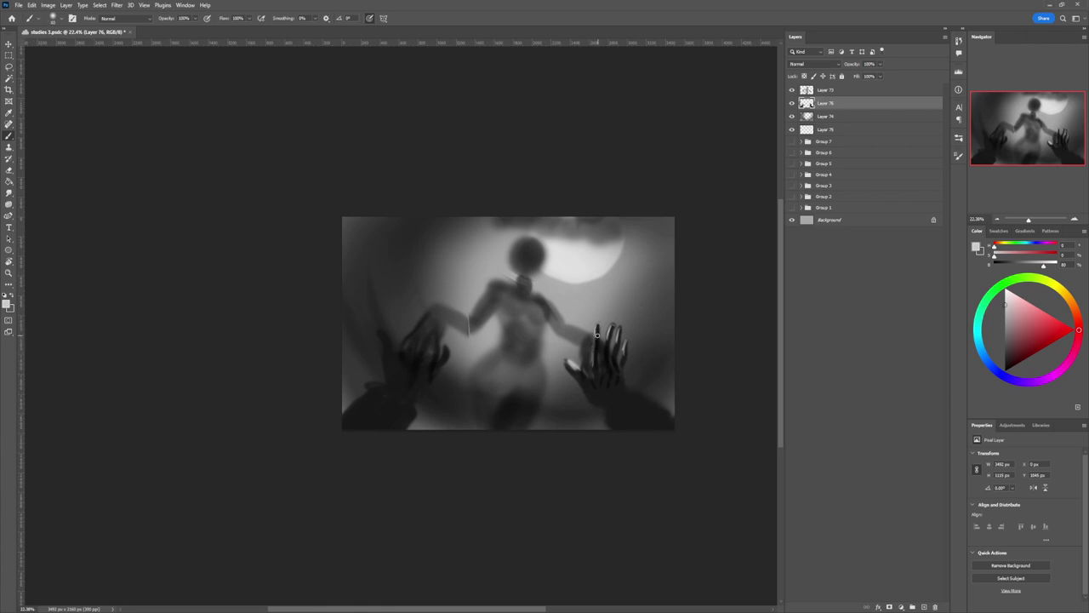
{"action": "mouse_move", "coordinate": [597, 333]}
{"action": "left_mouse_down"}
{"action": "mouse_move", "coordinate": [599, 361]}
{"action": "mouse_move", "coordinate": [608, 336]}
{"action": "mouse_move", "coordinate": [626, 361]}
{"action": "left_mouse_up"}
{"action": "mouse_move", "coordinate": [443, 350]}
{"action": "left_mouse_down"}
{"action": "mouse_move", "coordinate": [445, 364]}
{"action": "mouse_move", "coordinate": [425, 362]}
{"action": "left_mouse_up"}
Step: Add a new layer above the figure's layer and paint a light highlight on the figure's left-side forearm with a larger brush
{"action": "key", "text": "bracketright"}
{"action": "key", "text": "bracketright"}
{"action": "key", "text": "bracketright"}
{"action": "key", "text": "bracketright"}
{"action": "key", "text": "bracketright"}
{"action": "key", "text": "bracketright"}
{"action": "key", "text": "bracketright"}
{"action": "key", "text": "bracketright"}
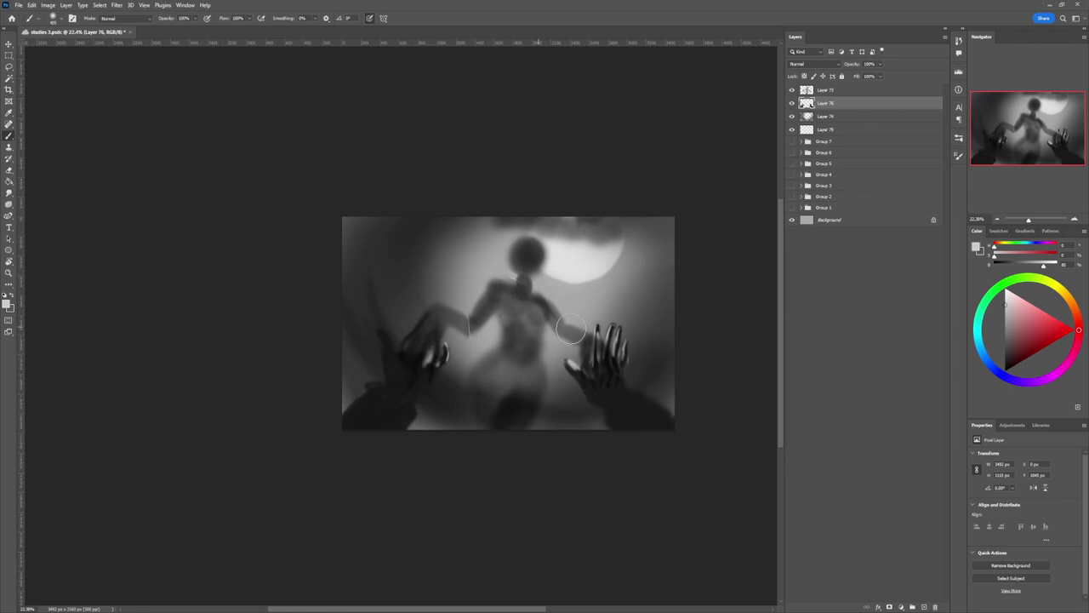
{"action": "key", "text": "ctrl+shift+alt+n"}
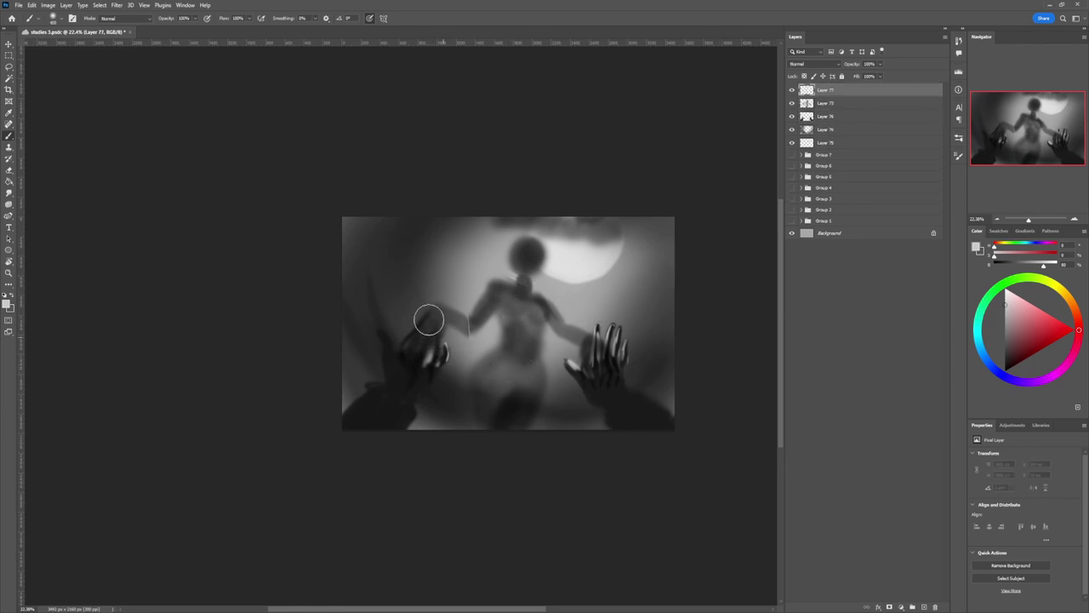
{"action": "mouse_move", "coordinate": [440, 335]}
{"action": "left_mouse_down"}
{"action": "mouse_move", "coordinate": [441, 318]}
{"action": "mouse_move", "coordinate": [470, 324]}
{"action": "mouse_move", "coordinate": [453, 315]}
{"action": "left_mouse_up"}
Step: With a smaller brush, paint light highlights on the figure's upper chest, right-side forearm and right hip
{"action": "key", "text": "bracketleft"}
{"action": "key", "text": "bracketleft"}
{"action": "key", "text": "bracketleft"}
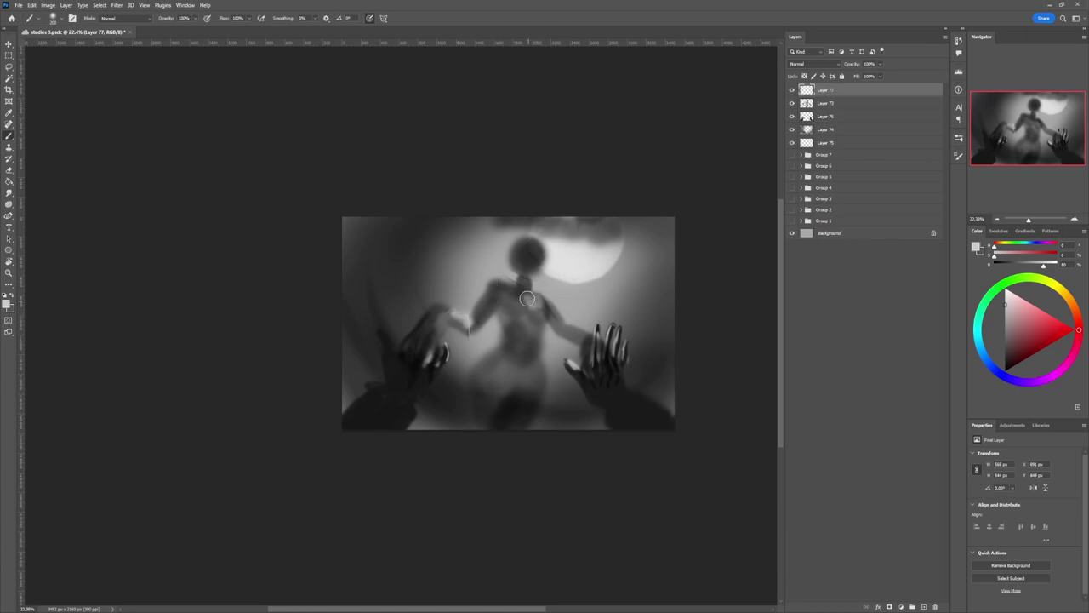
{"action": "left_click_drag", "start_coordinate": [528, 299], "coordinate": [535, 296]}
{"action": "key", "text": "bracketleft"}
{"action": "key", "text": "bracketleft"}
{"action": "key", "text": "bracketleft"}
{"action": "key", "text": "bracketleft"}
{"action": "key", "text": "bracketleft"}
{"action": "key", "text": "bracketleft"}
{"action": "mouse_move", "coordinate": [579, 327]}
{"action": "left_mouse_down"}
{"action": "mouse_move", "coordinate": [567, 334]}
{"action": "mouse_move", "coordinate": [588, 337]}
{"action": "left_mouse_up"}
{"action": "mouse_move", "coordinate": [537, 376]}
{"action": "left_mouse_down"}
{"action": "mouse_move", "coordinate": [539, 396]}
{"action": "mouse_move", "coordinate": [541, 367]}
{"action": "mouse_move", "coordinate": [537, 396]}
{"action": "left_mouse_up"}
Step: Adjust the brush size and paint light highlights on the figure's neck and upper chest
{"action": "key", "text": "]"}
{"action": "key", "text": "]"}
{"action": "key", "text": "]"}
{"action": "key", "text": "]"}
{"action": "key", "text": "]"}
{"action": "key", "text": "]"}
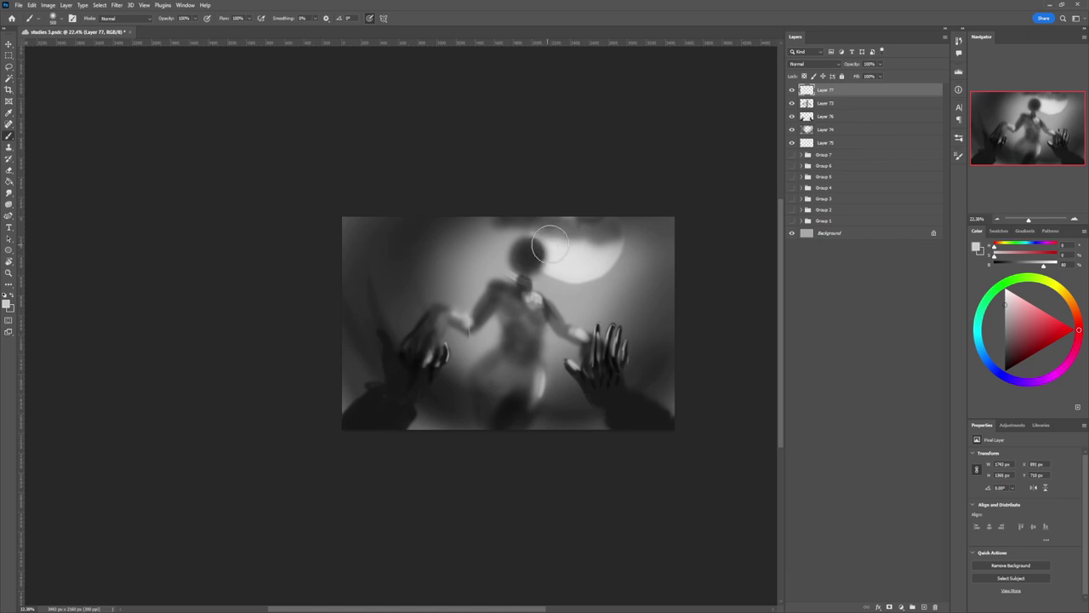
{"action": "key", "text": "bracketleft"}
{"action": "key", "text": "bracketleft"}
{"action": "key", "text": "bracketleft"}
{"action": "key", "text": "bracketleft"}
{"action": "left_click_drag", "start_coordinate": [530, 277], "coordinate": [532, 283]}
{"action": "left_click_drag", "start_coordinate": [540, 294], "coordinate": [535, 297]}
Step: Extend the light highlights along the figure's left-side forearm and down into its hand
{"action": "mouse_move", "coordinate": [466, 318]}
{"action": "left_mouse_down"}
{"action": "mouse_move", "coordinate": [441, 308]}
{"action": "mouse_move", "coordinate": [434, 339]}
{"action": "mouse_move", "coordinate": [445, 318]}
{"action": "left_mouse_up"}
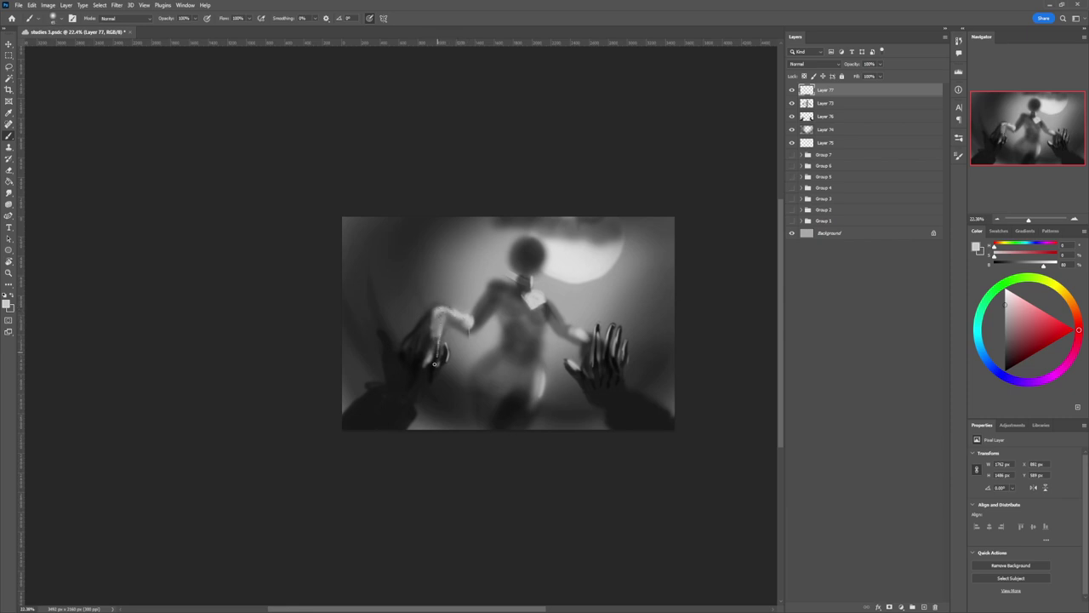
{"action": "mouse_move", "coordinate": [436, 364]}
{"action": "left_mouse_down"}
{"action": "mouse_move", "coordinate": [431, 312]}
{"action": "mouse_move", "coordinate": [413, 380]}
{"action": "left_mouse_up"}
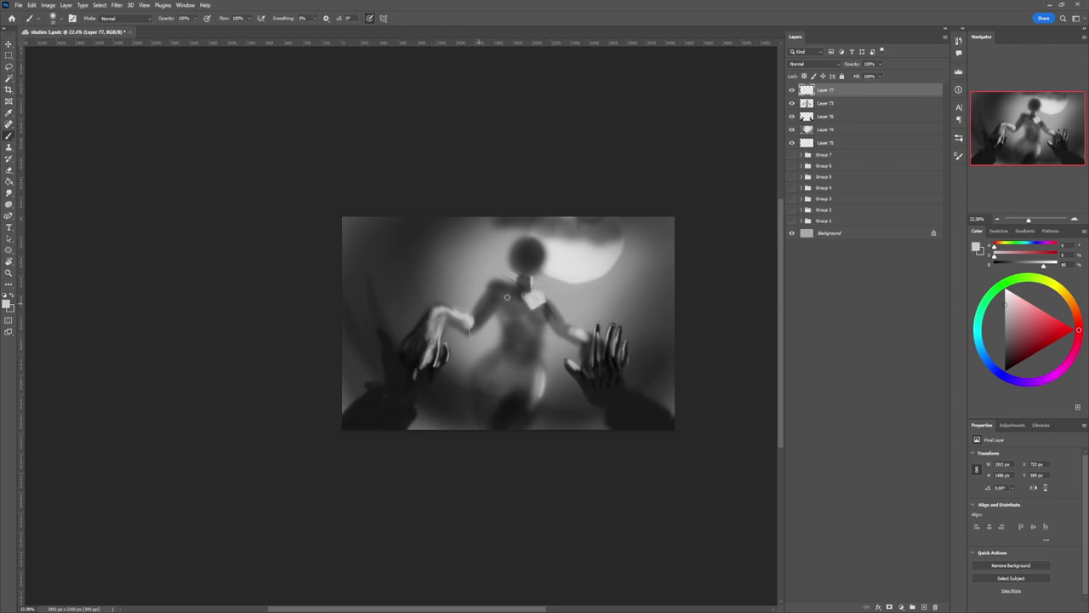
{"action": "key", "text": "z"}
{"action": "left_click_drag", "start_coordinate": [527, 422], "coordinate": [517, 418]}
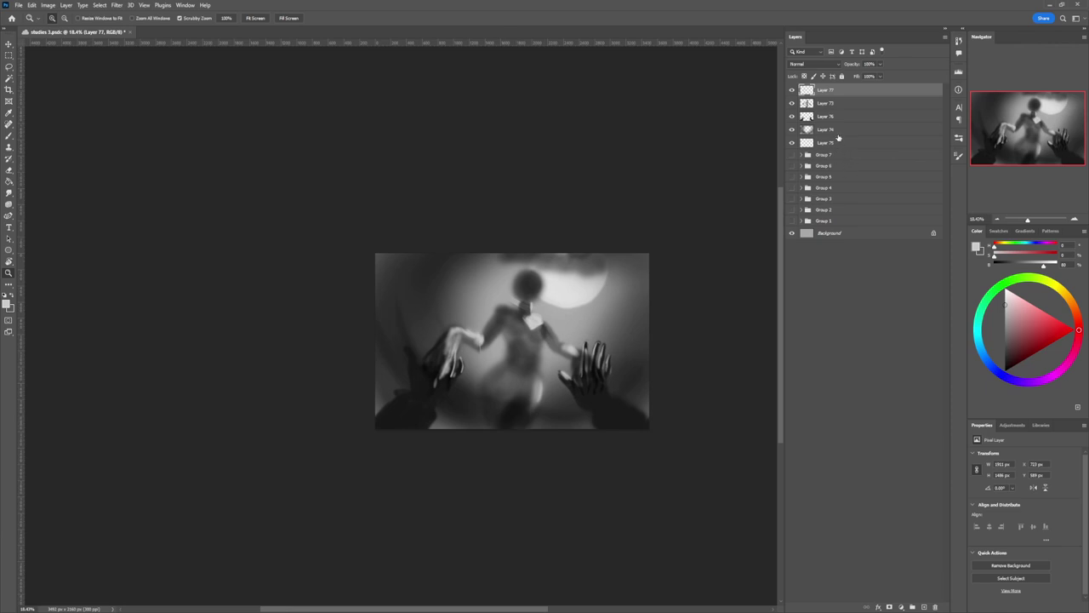
Step: Lower the opacity of the five ungrouped painting layers together and add a new layer above them
{"action": "left_click_drag", "start_coordinate": [838, 132], "coordinate": [837, 141]}
{"action": "key", "text": "ctrl+z"}
{"action": "left_click", "coordinate": [838, 143]}
{"action": "left_click", "coordinate": [792, 143]}
{"action": "left_click", "coordinate": [792, 143]}
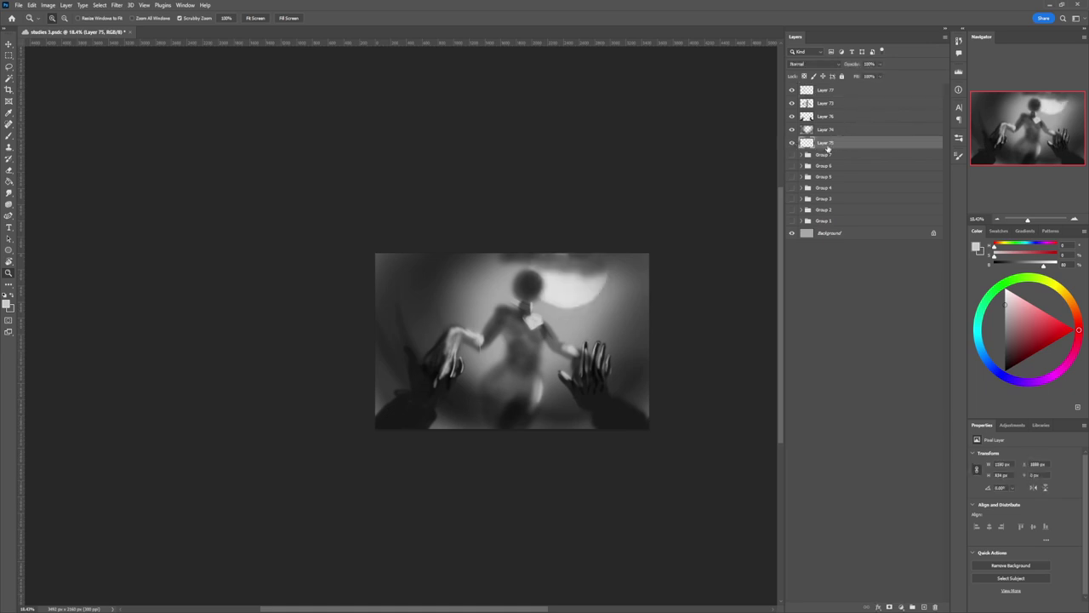
{"action": "left_click", "coordinate": [833, 91], "text": "shift"}
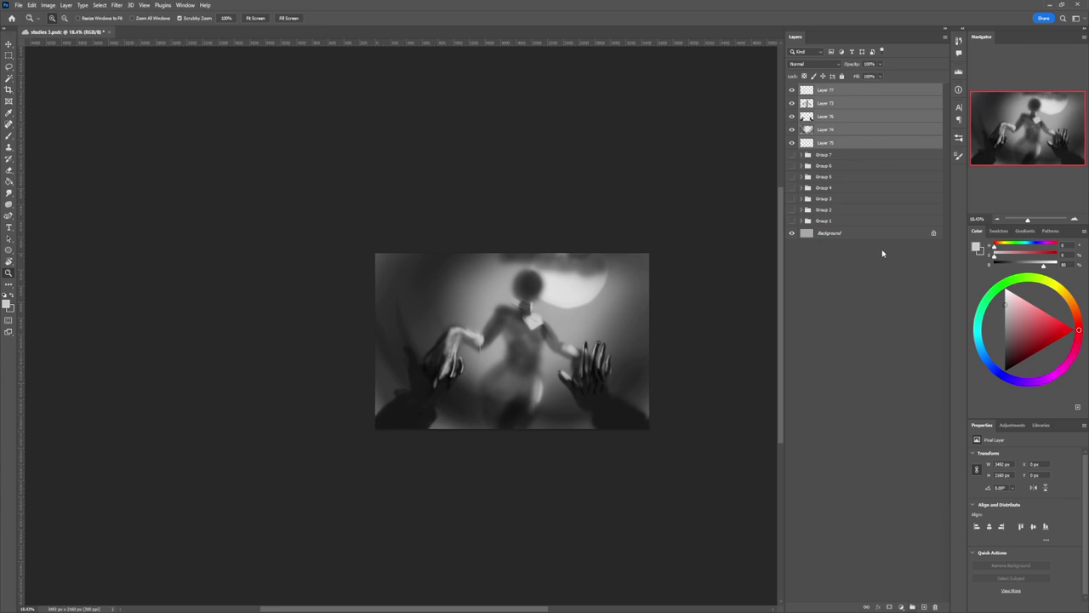
{"action": "left_click_drag", "start_coordinate": [851, 66], "coordinate": [847, 65]}
{"action": "key", "text": "ctrl+shift+alt+e"}
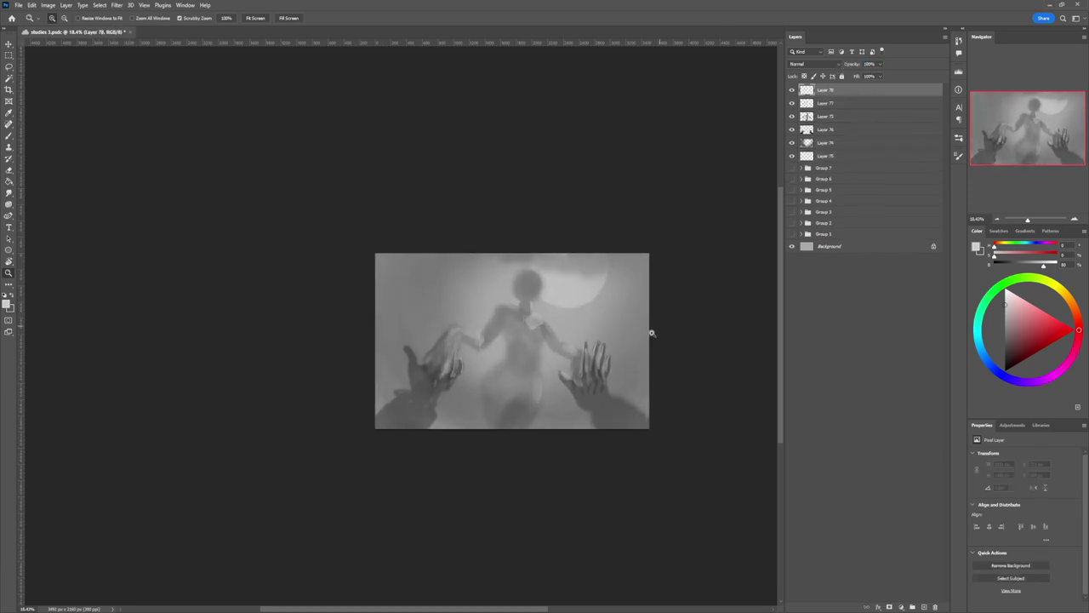
Step: Set the brush colour to black for line work and undo a test stroke beside the head
{"action": "scroll", "coordinate": [649, 333], "scroll_direction": "down", "scroll_amount": 2}
{"action": "scroll", "coordinate": [560, 317], "scroll_direction": "up", "scroll_amount": 2}
{"action": "key", "text": "b"}
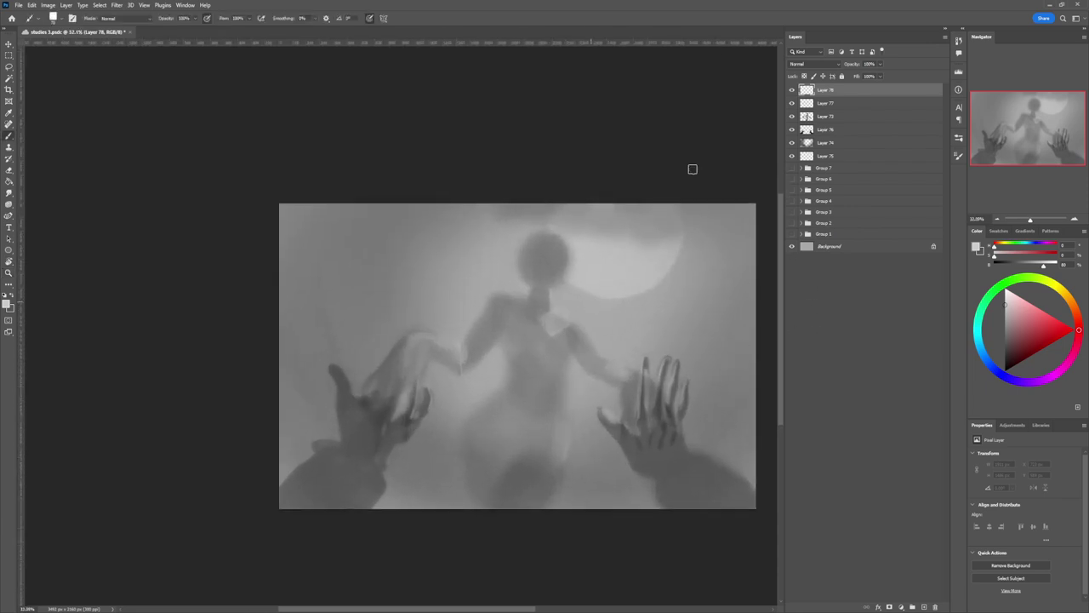
{"action": "left_click", "coordinate": [1003, 372]}
{"action": "left_click_drag", "start_coordinate": [565, 257], "coordinate": [665, 269]}
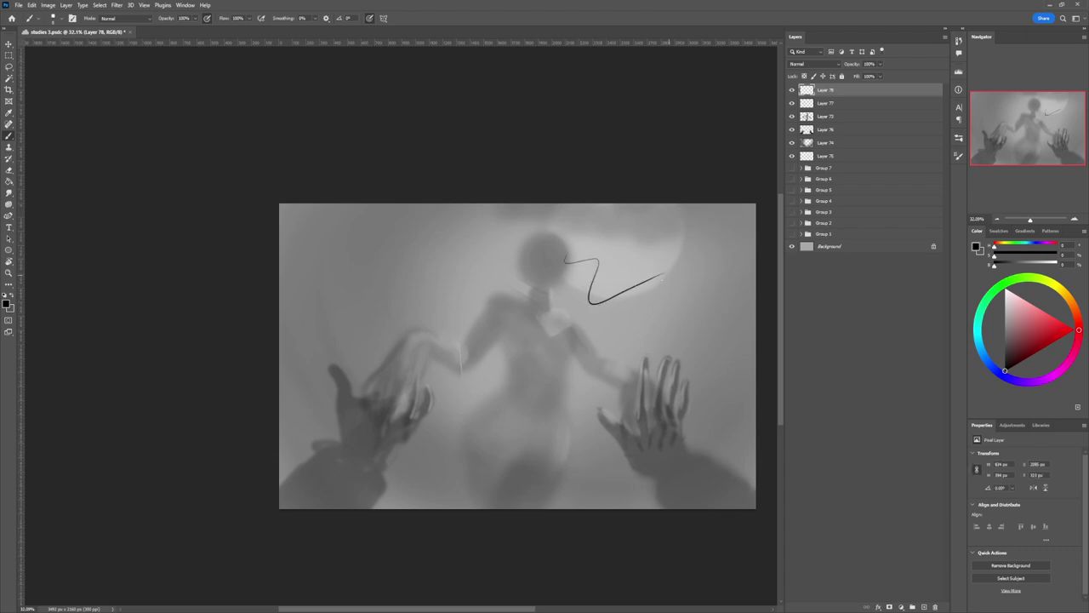
{"action": "key", "text": "ctrl+z"}
Step: Sketch the figure's round head outline and the side of the jaw with a thin black brush
{"action": "key", "text": "ctrl+space"}
{"action": "left_click_drag", "start_coordinate": [546, 309], "coordinate": [512, 306]}
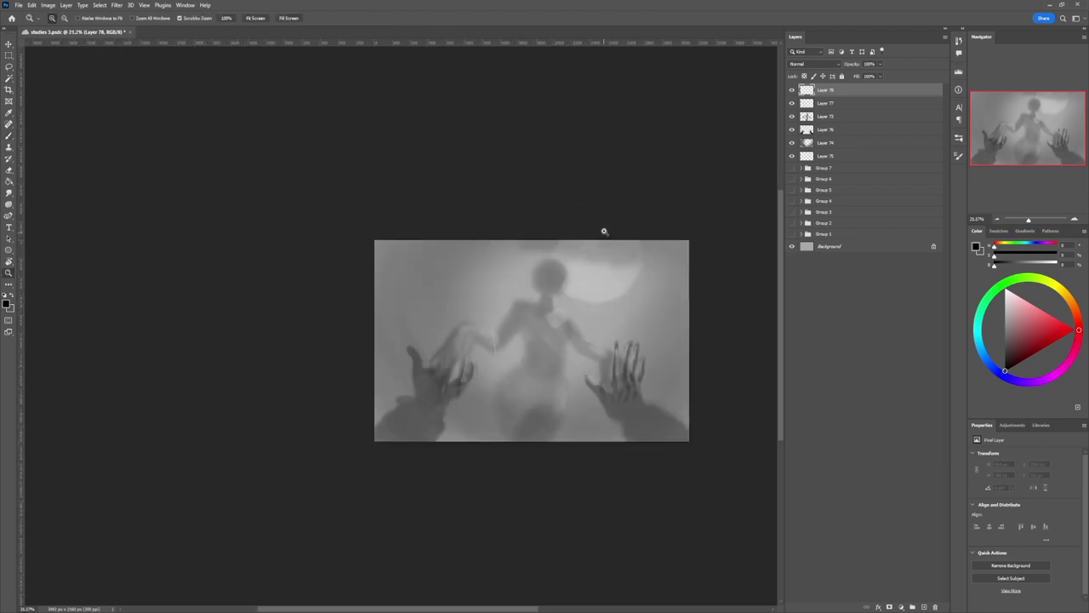
{"action": "left_click_drag", "start_coordinate": [554, 261], "coordinate": [589, 278]}
{"action": "key", "text": "b"}
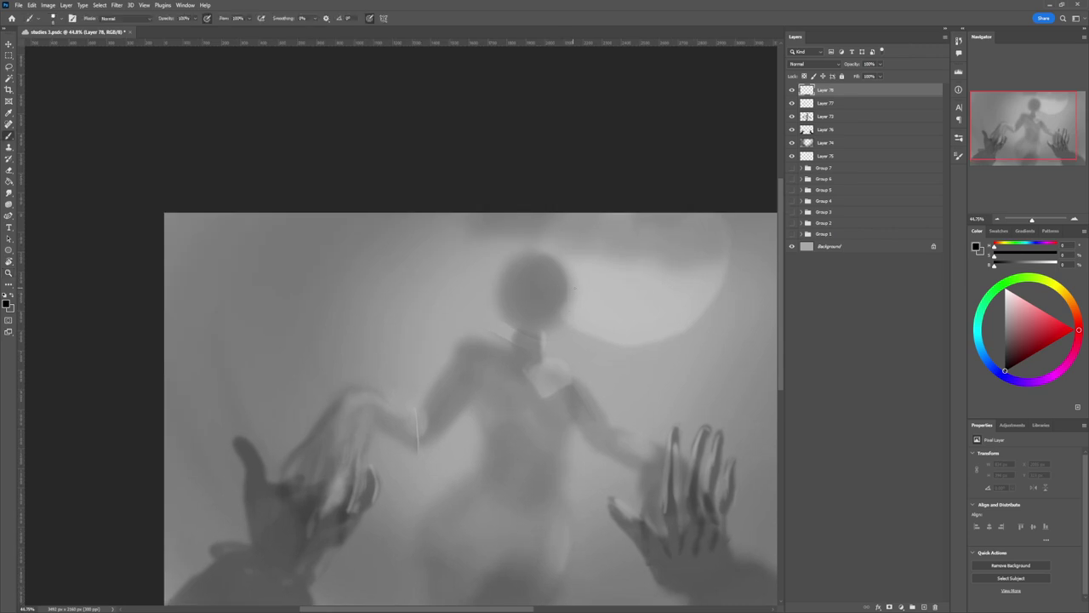
{"action": "mouse_move", "coordinate": [521, 306]}
{"action": "left_mouse_down"}
{"action": "mouse_move", "coordinate": [538, 313]}
{"action": "mouse_move", "coordinate": [562, 294]}
{"action": "mouse_move", "coordinate": [545, 252]}
{"action": "left_mouse_up"}
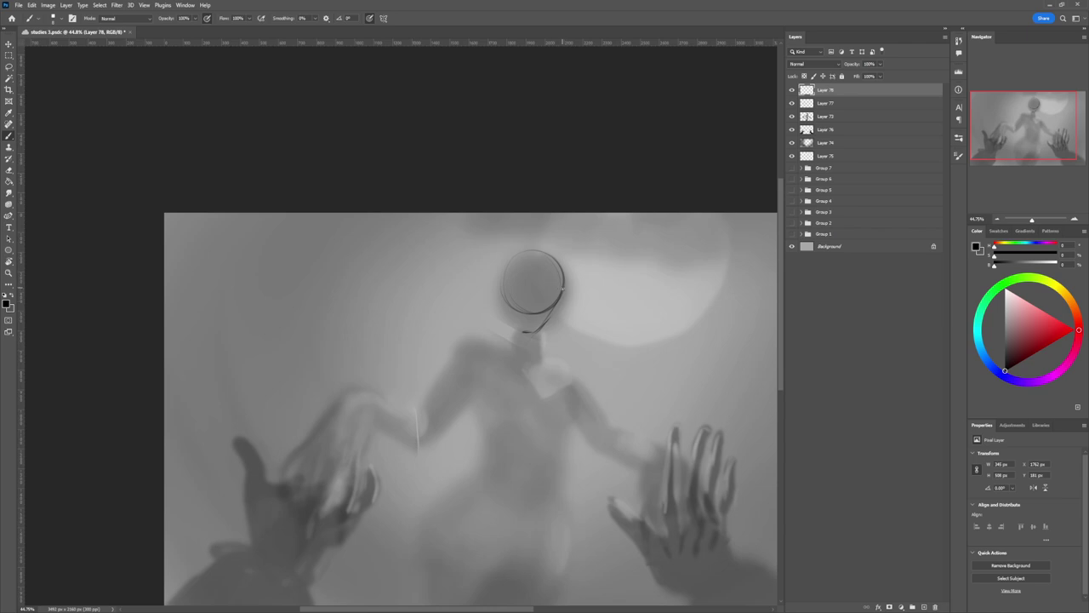
{"action": "mouse_move", "coordinate": [562, 289]}
{"action": "left_mouse_down"}
{"action": "mouse_move", "coordinate": [525, 337]}
{"action": "mouse_move", "coordinate": [500, 287]}
{"action": "left_mouse_up"}
Step: Draw the neck sides, complete the jaw outline and add a curved line across the middle of the face
{"action": "left_click_drag", "start_coordinate": [548, 324], "coordinate": [540, 355]}
{"action": "left_click_drag", "start_coordinate": [535, 330], "coordinate": [551, 315]}
{"action": "mouse_move", "coordinate": [516, 332]}
{"action": "left_mouse_down"}
{"action": "mouse_move", "coordinate": [500, 273]}
{"action": "mouse_move", "coordinate": [509, 257]}
{"action": "left_mouse_up"}
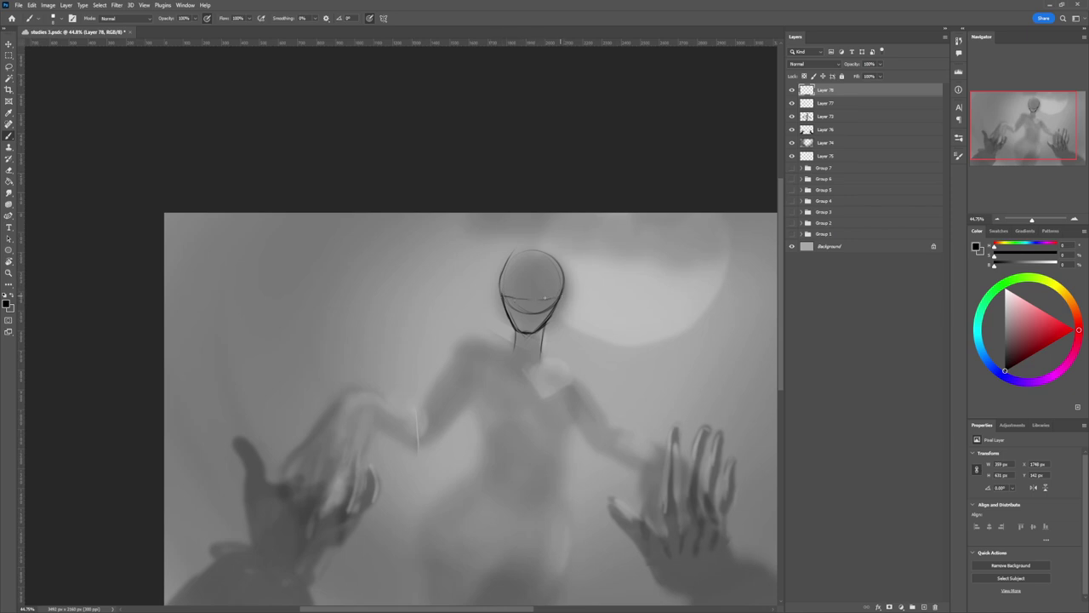
{"action": "left_click_drag", "start_coordinate": [551, 298], "coordinate": [503, 296]}
Step: Sketch two tall curved horns rising from the forehead and an arc over the crown between them
{"action": "left_click_drag", "start_coordinate": [546, 272], "coordinate": [554, 181]}
{"action": "left_click_drag", "start_coordinate": [556, 271], "coordinate": [543, 167]}
{"action": "left_click_drag", "start_coordinate": [510, 270], "coordinate": [503, 213]}
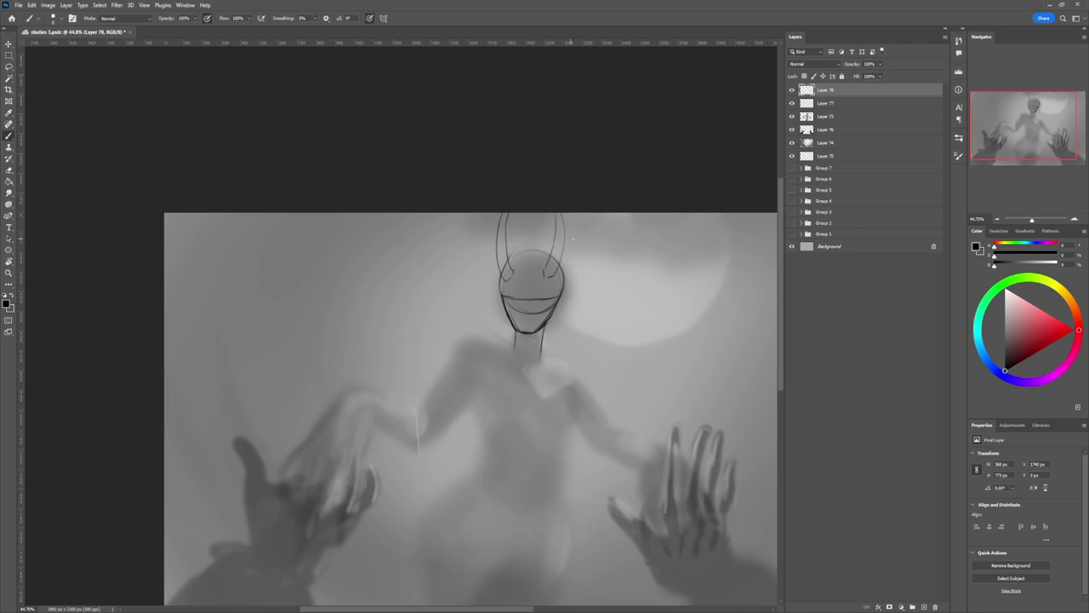
{"action": "left_click_drag", "start_coordinate": [507, 254], "coordinate": [555, 250]}
Step: Draw a hanging strand along the right side of the face and trim it with a larger eraser
{"action": "mouse_move", "coordinate": [558, 312]}
{"action": "left_mouse_down"}
{"action": "mouse_move", "coordinate": [591, 292]}
{"action": "mouse_move", "coordinate": [562, 303]}
{"action": "mouse_move", "coordinate": [556, 328]}
{"action": "left_mouse_up"}
{"action": "key", "text": "e"}
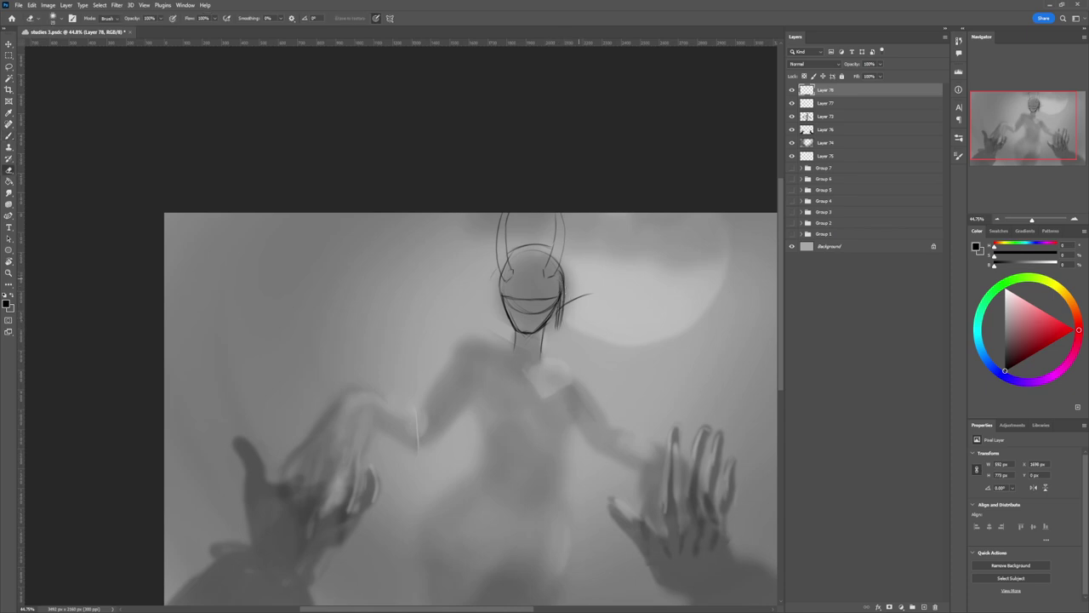
{"action": "key", "text": "bracketright"}
{"action": "key", "text": "bracketright"}
{"action": "key", "text": "bracketright"}
{"action": "key", "text": "bracketright"}
{"action": "key", "text": "bracketright"}
{"action": "key", "text": "bracketright"}
{"action": "key", "text": "bracketright"}
{"action": "key", "text": "bracketright"}
{"action": "key", "text": "bracketright"}
{"action": "key", "text": "bracketright"}
{"action": "key", "text": "bracketright"}
{"action": "left_click_drag", "start_coordinate": [559, 285], "coordinate": [560, 308]}
{"action": "key", "text": "b"}
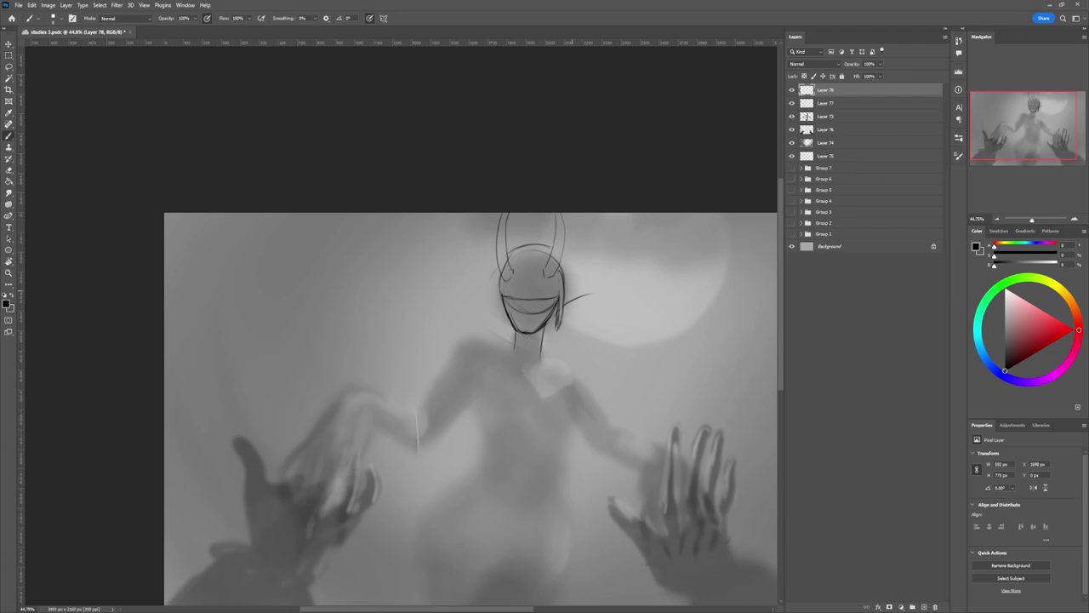
Step: Sketch a flared, ragged-edged shape out from the right side of the head, erase its stray lines and add inner strokes
{"action": "left_click_drag", "start_coordinate": [587, 292], "coordinate": [606, 291]}
{"action": "mouse_move", "coordinate": [568, 258]}
{"action": "left_mouse_down"}
{"action": "mouse_move", "coordinate": [607, 287]}
{"action": "mouse_move", "coordinate": [614, 310]}
{"action": "mouse_move", "coordinate": [571, 301]}
{"action": "mouse_move", "coordinate": [576, 310]}
{"action": "mouse_move", "coordinate": [606, 301]}
{"action": "left_mouse_up"}
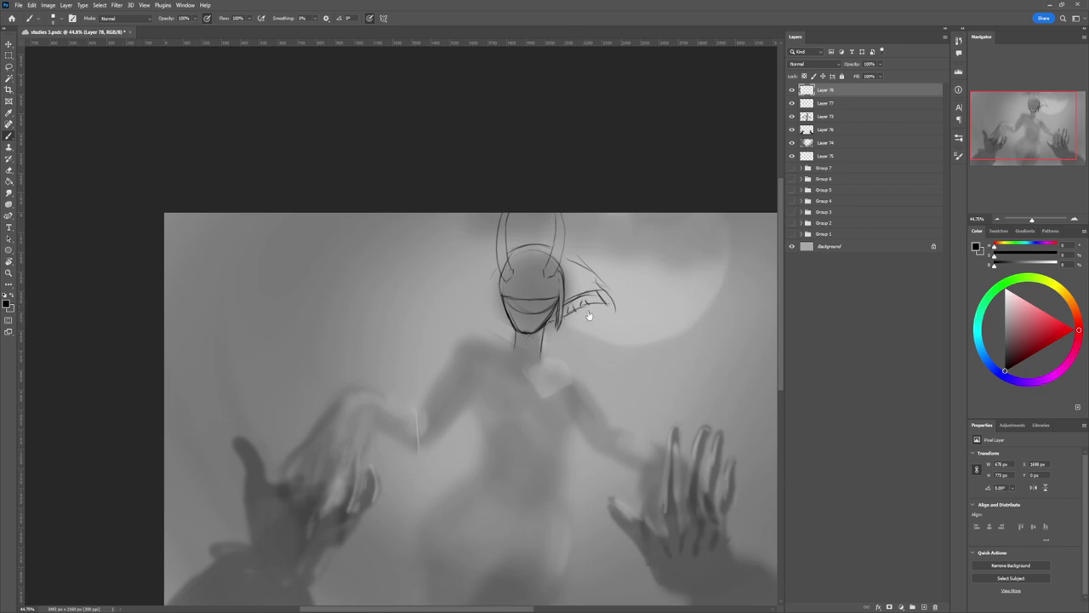
{"action": "key", "text": "e"}
{"action": "left_click_drag", "start_coordinate": [570, 297], "coordinate": [592, 291]}
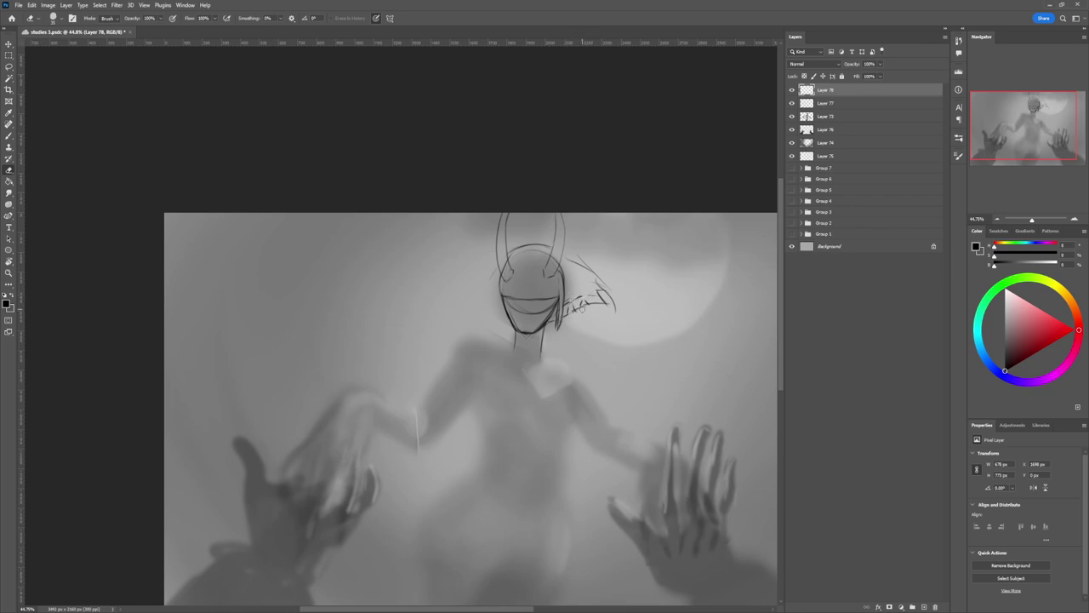
{"action": "key", "text": "b"}
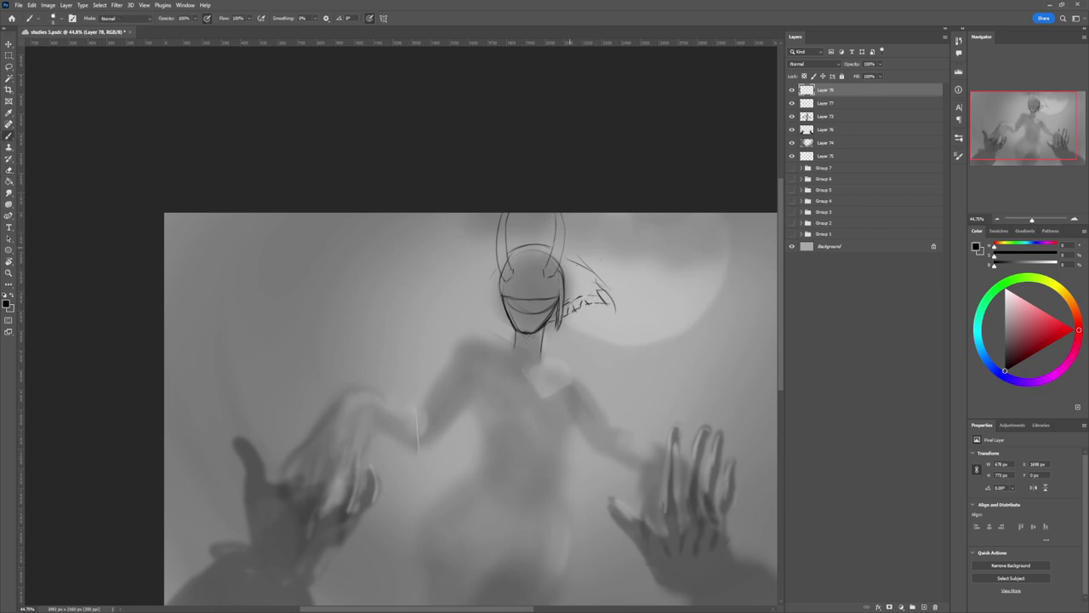
{"action": "mouse_move", "coordinate": [594, 289]}
{"action": "left_mouse_down"}
{"action": "mouse_move", "coordinate": [578, 302]}
{"action": "mouse_move", "coordinate": [587, 297]}
{"action": "left_mouse_up"}
{"action": "mouse_move", "coordinate": [573, 282]}
{"action": "left_mouse_down"}
{"action": "mouse_move", "coordinate": [586, 301]}
{"action": "mouse_move", "coordinate": [573, 288]}
{"action": "mouse_move", "coordinate": [566, 308]}
{"action": "left_mouse_up"}
Step: Draw sweeping strands across the forehead between the horns, erasing and redrawing the untidy lines
{"action": "left_click_drag", "start_coordinate": [511, 263], "coordinate": [551, 256]}
{"action": "mouse_move", "coordinate": [512, 263]}
{"action": "left_mouse_down"}
{"action": "mouse_move", "coordinate": [536, 258]}
{"action": "mouse_move", "coordinate": [545, 286]}
{"action": "mouse_move", "coordinate": [509, 295]}
{"action": "mouse_move", "coordinate": [500, 286]}
{"action": "mouse_move", "coordinate": [514, 278]}
{"action": "left_mouse_up"}
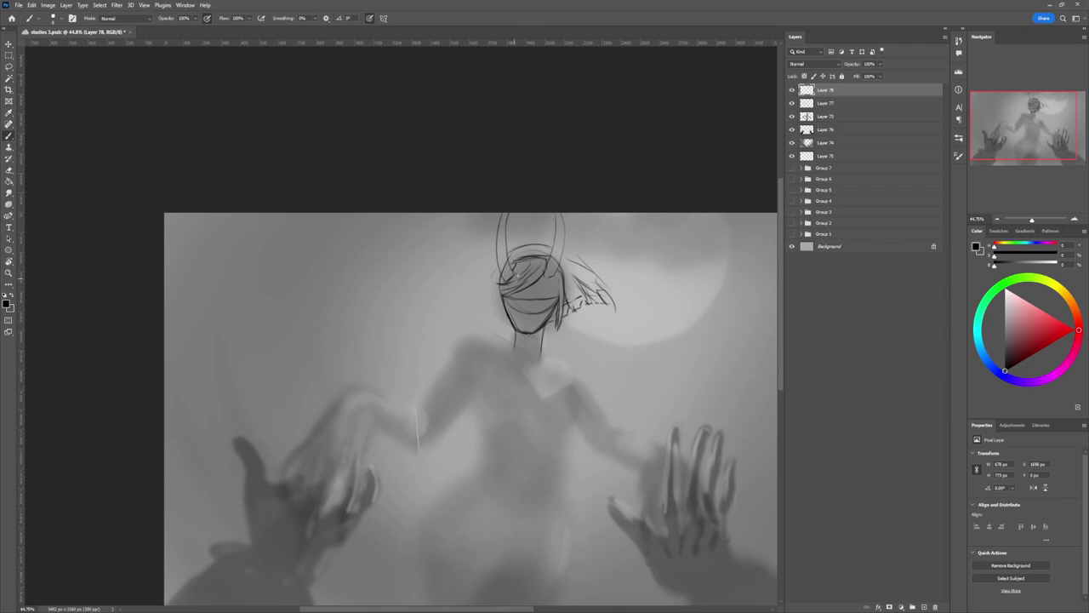
{"action": "key", "text": "e"}
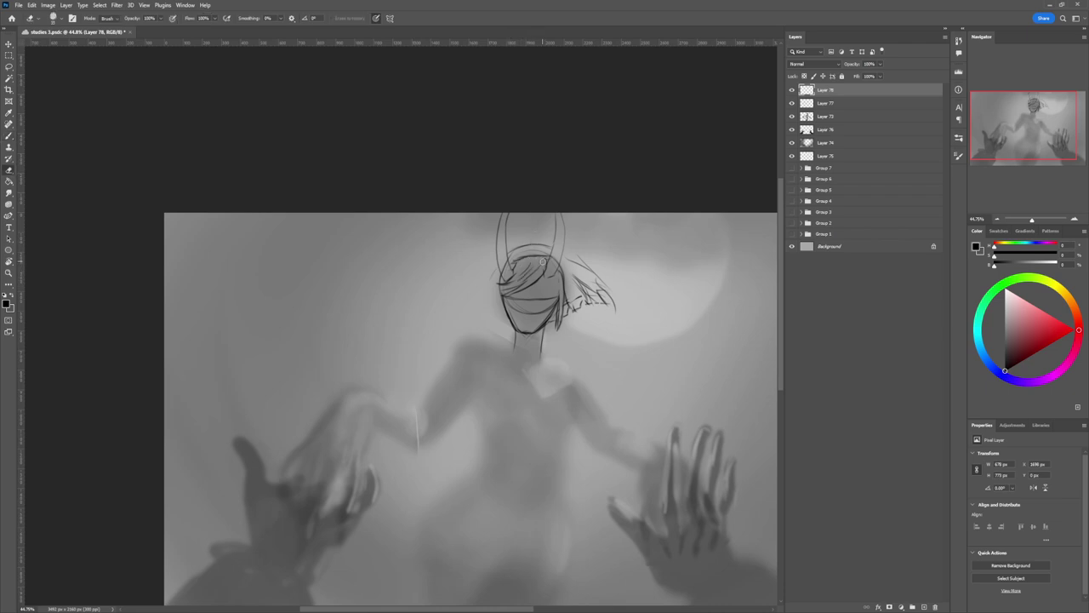
{"action": "mouse_move", "coordinate": [511, 281]}
{"action": "left_mouse_down"}
{"action": "mouse_move", "coordinate": [531, 270]}
{"action": "mouse_move", "coordinate": [529, 284]}
{"action": "mouse_move", "coordinate": [542, 282]}
{"action": "left_mouse_up"}
{"action": "key", "text": "b"}
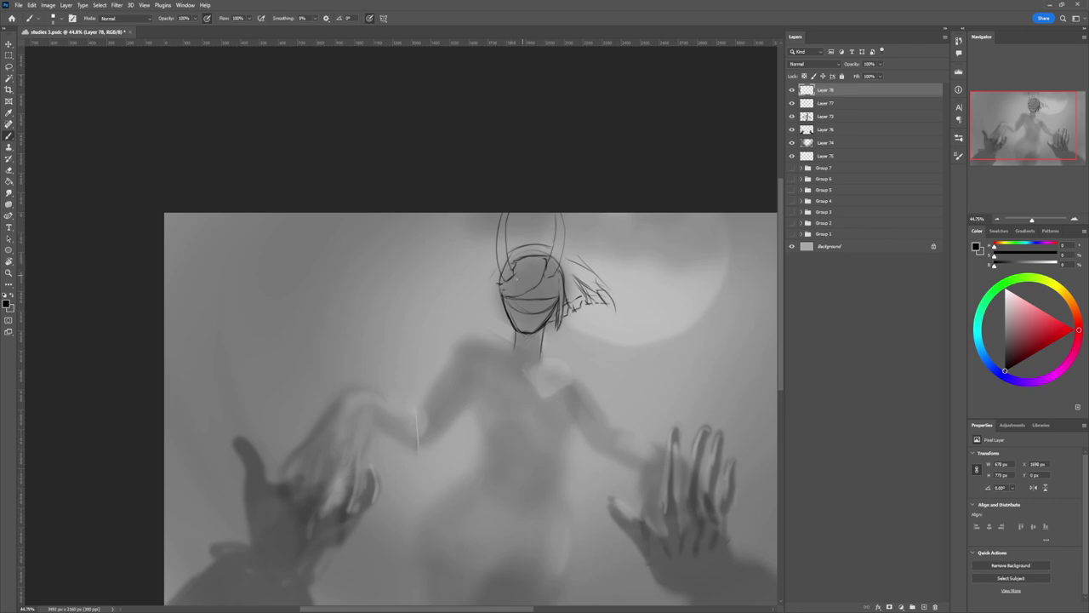
{"action": "mouse_move", "coordinate": [512, 283]}
{"action": "left_mouse_down"}
{"action": "mouse_move", "coordinate": [500, 290]}
{"action": "mouse_move", "coordinate": [521, 288]}
{"action": "mouse_move", "coordinate": [503, 296]}
{"action": "left_mouse_up"}
{"action": "key", "text": "e"}
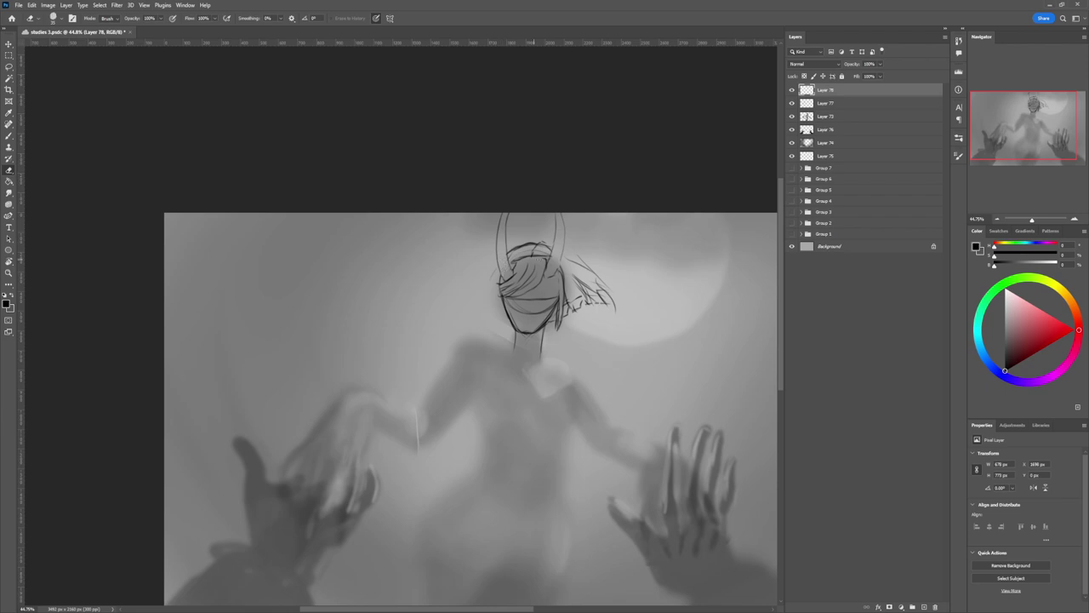
{"action": "key", "text": "b"}
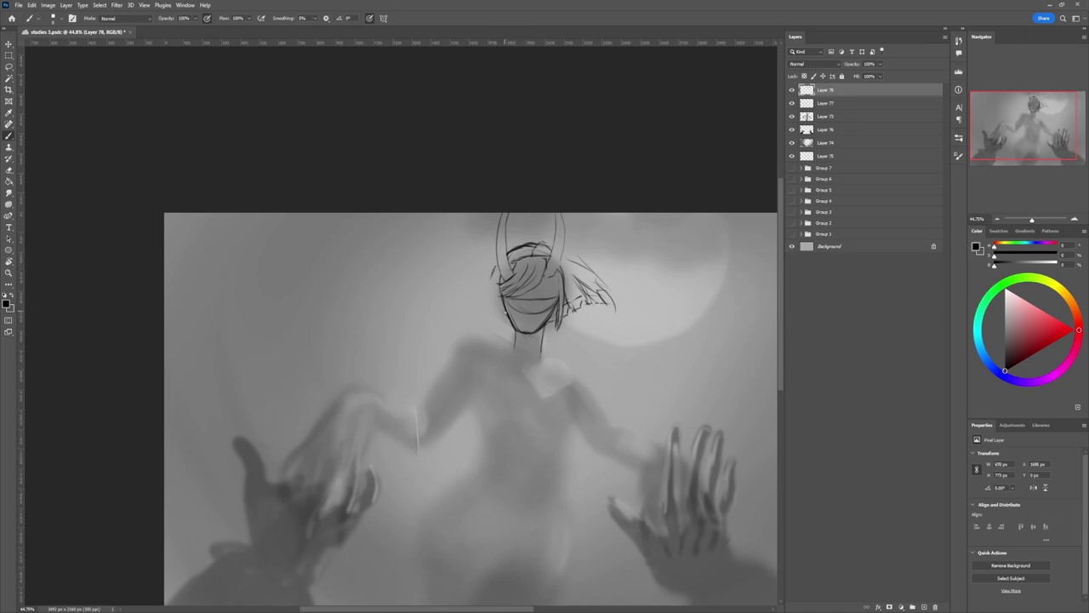
Step: Sketch a matching flared shape on the left side of the head, undoing faulty strokes and redrawing its upper curve
{"action": "left_click_drag", "start_coordinate": [487, 302], "coordinate": [507, 314]}
{"action": "mouse_move", "coordinate": [497, 264]}
{"action": "left_mouse_down"}
{"action": "mouse_move", "coordinate": [470, 285]}
{"action": "mouse_move", "coordinate": [488, 302]}
{"action": "mouse_move", "coordinate": [463, 300]}
{"action": "left_mouse_up"}
{"action": "key", "text": "e"}
{"action": "key", "text": "b"}
{"action": "left_click_drag", "start_coordinate": [496, 253], "coordinate": [476, 298]}
{"action": "key", "text": "ctrl+z"}
{"action": "key", "text": "ctrl+z"}
{"action": "key", "text": "ctrl+z"}
{"action": "mouse_move", "coordinate": [493, 267]}
{"action": "left_mouse_down"}
{"action": "mouse_move", "coordinate": [465, 291]}
{"action": "mouse_move", "coordinate": [474, 267]}
{"action": "mouse_move", "coordinate": [465, 296]}
{"action": "mouse_move", "coordinate": [490, 249]}
{"action": "left_mouse_up"}
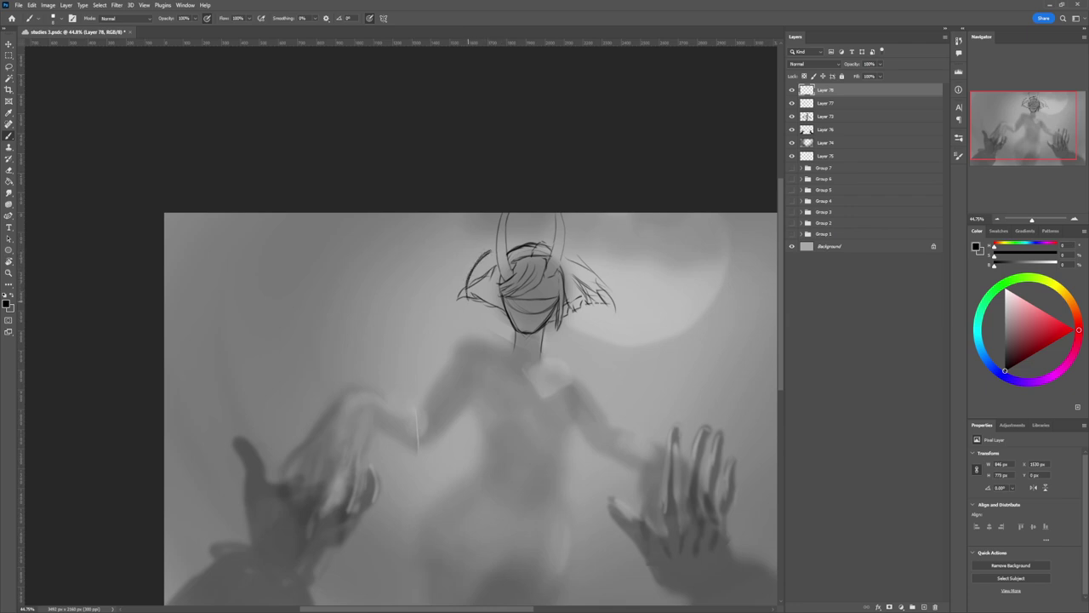
Step: Refine the left flared shape with inner detail and a dark fill near its tip, erasing excess lines
{"action": "mouse_move", "coordinate": [477, 280]}
{"action": "left_mouse_down"}
{"action": "mouse_move", "coordinate": [471, 296]}
{"action": "mouse_move", "coordinate": [496, 263]}
{"action": "mouse_move", "coordinate": [472, 295]}
{"action": "left_mouse_up"}
{"action": "key", "text": "e"}
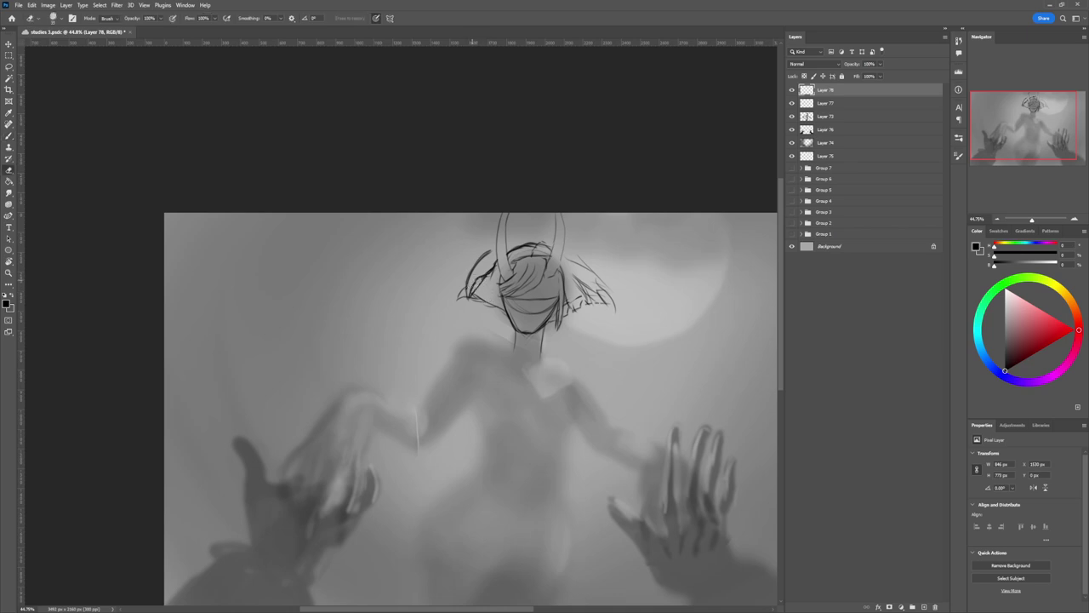
{"action": "mouse_move", "coordinate": [486, 272]}
{"action": "left_mouse_down"}
{"action": "mouse_move", "coordinate": [493, 262]}
{"action": "mouse_move", "coordinate": [473, 270]}
{"action": "mouse_move", "coordinate": [470, 293]}
{"action": "mouse_move", "coordinate": [484, 250]}
{"action": "mouse_move", "coordinate": [474, 261]}
{"action": "left_mouse_up"}
{"action": "key", "text": "b"}
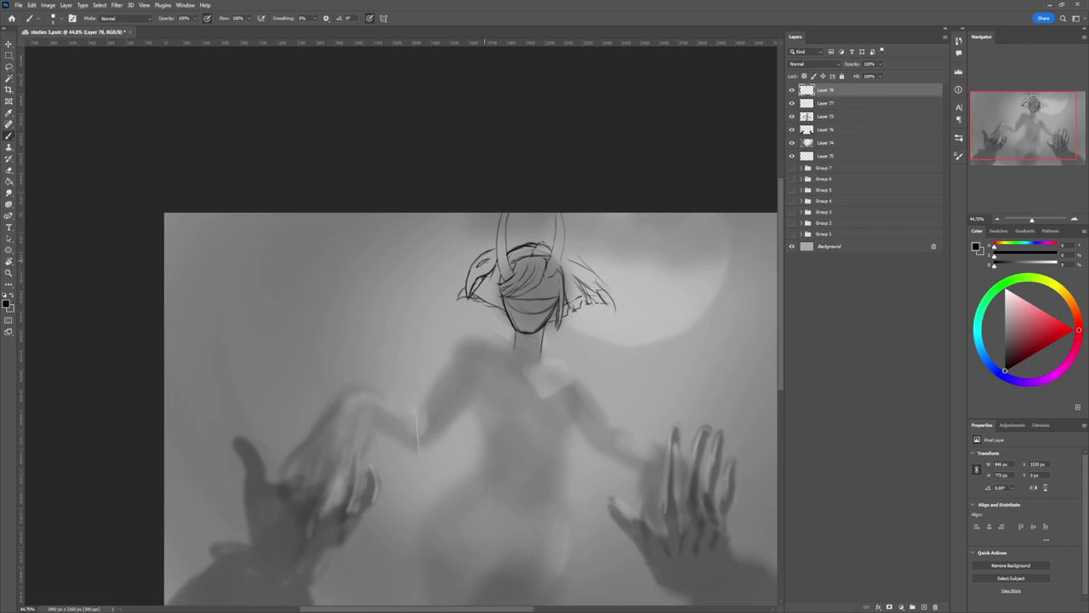
{"action": "left_click_drag", "start_coordinate": [478, 279], "coordinate": [468, 290]}
{"action": "key", "text": "e"}
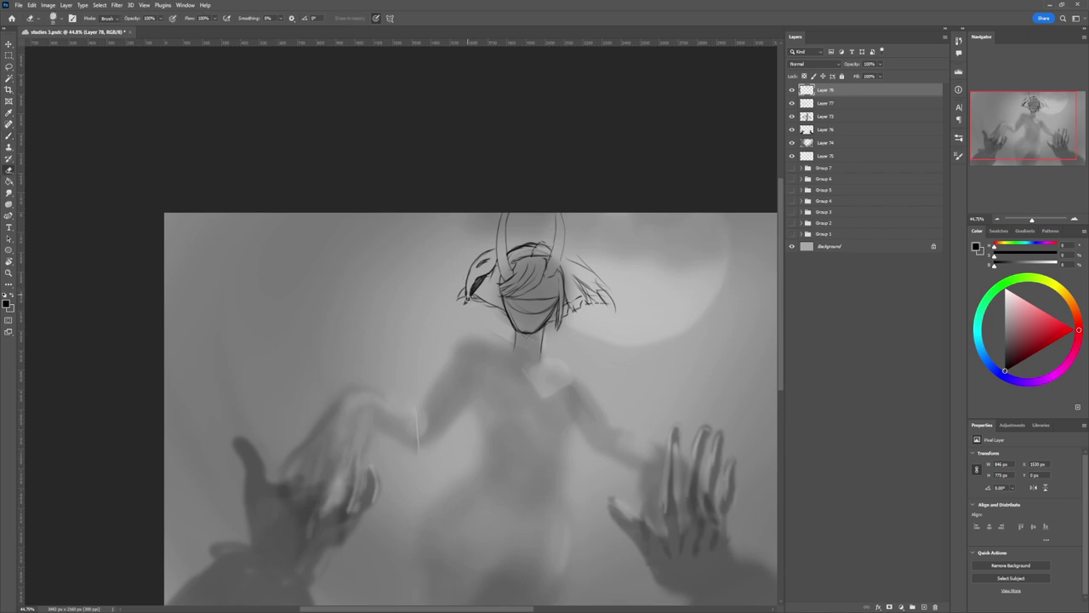
{"action": "left_click_drag", "start_coordinate": [466, 301], "coordinate": [466, 299]}
Step: Draw the mouth and nose on the lower face, alternating brush and eraser to refine the features
{"action": "key", "text": "b"}
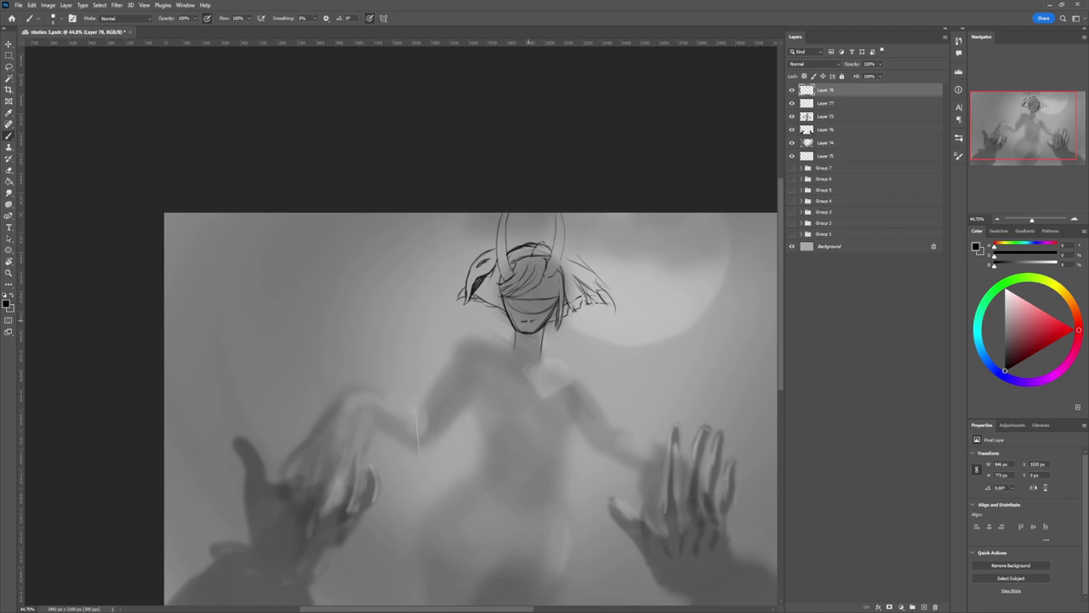
{"action": "key", "text": "e"}
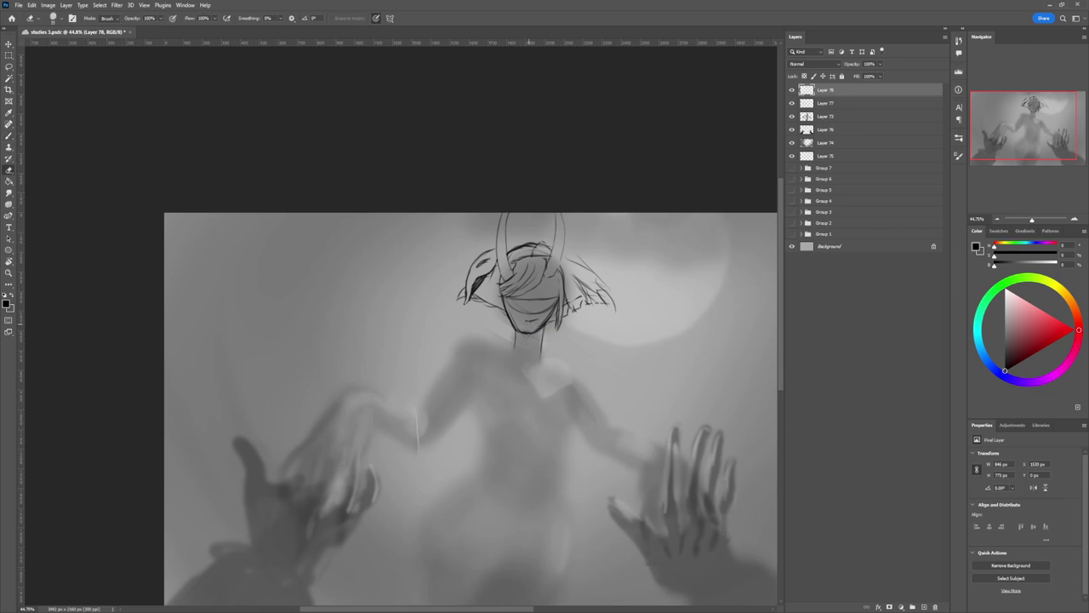
{"action": "key", "text": "b"}
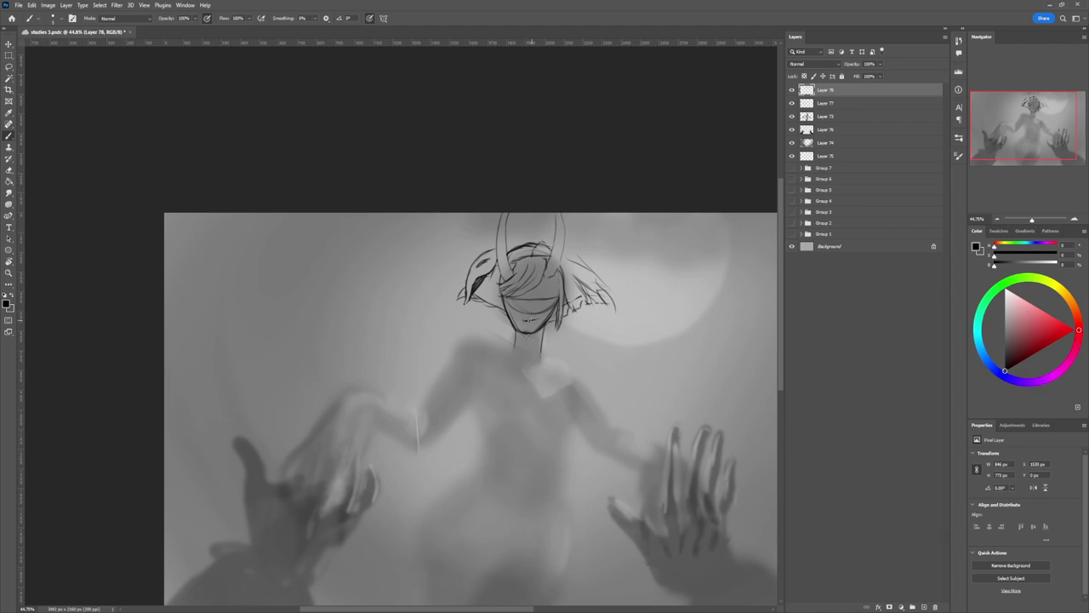
{"action": "key", "text": "e"}
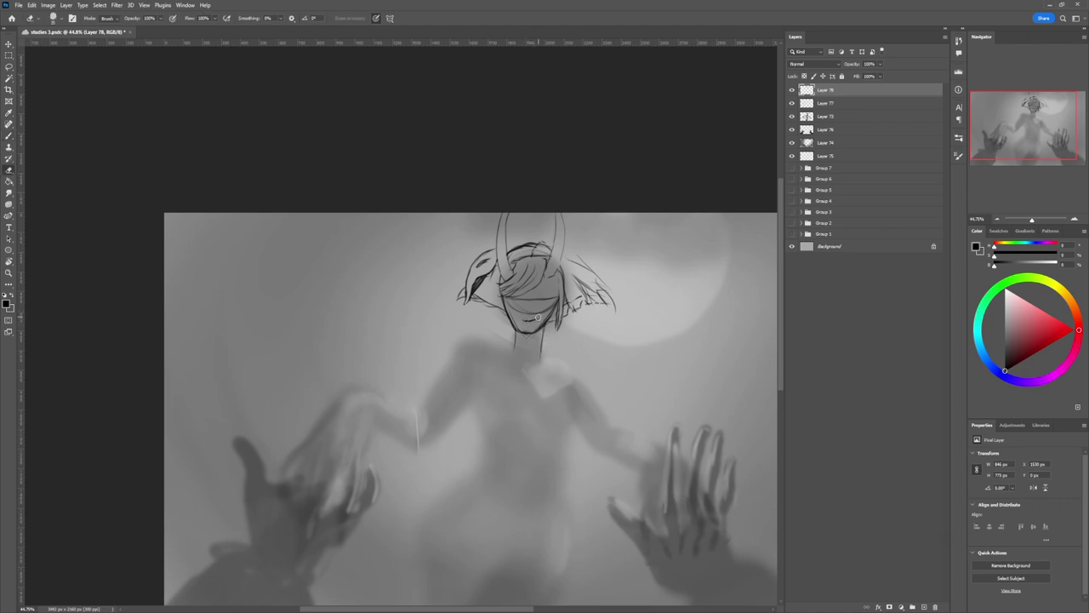
{"action": "key", "text": "b"}
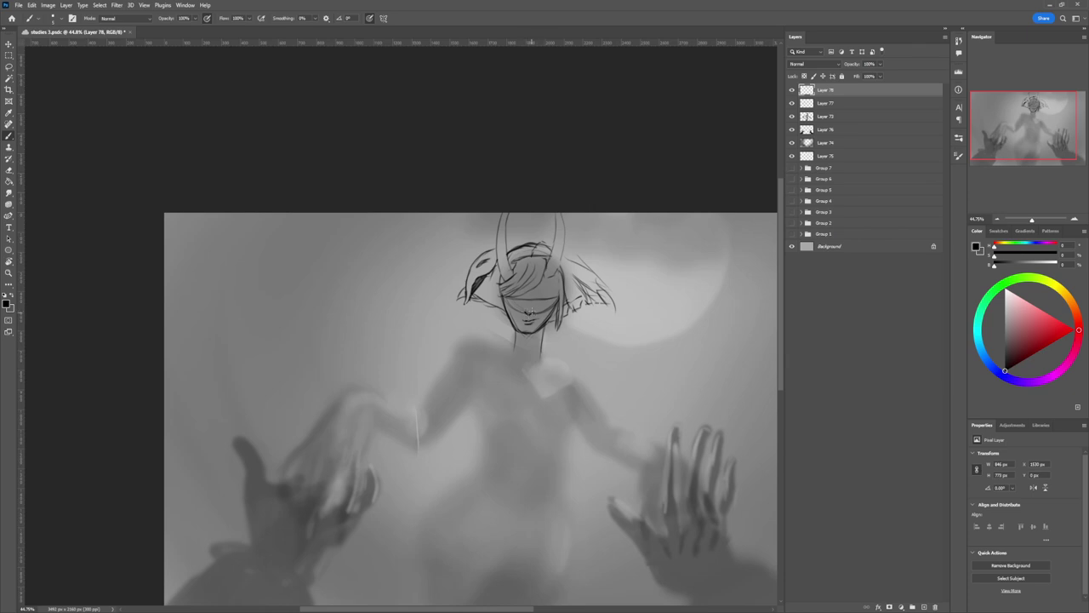
{"action": "key", "text": "e"}
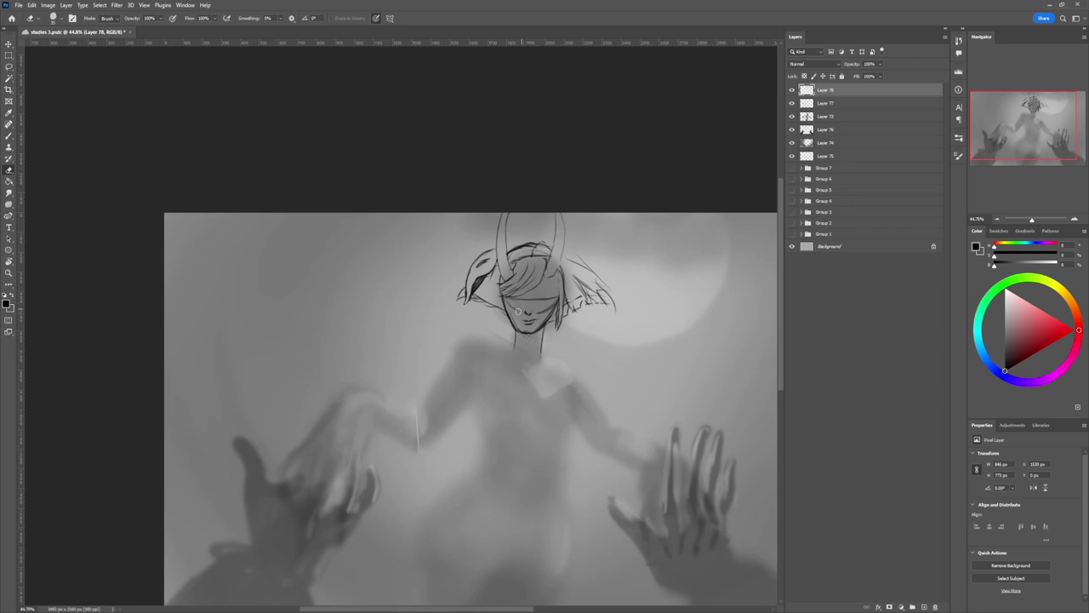
{"action": "key", "text": "b"}
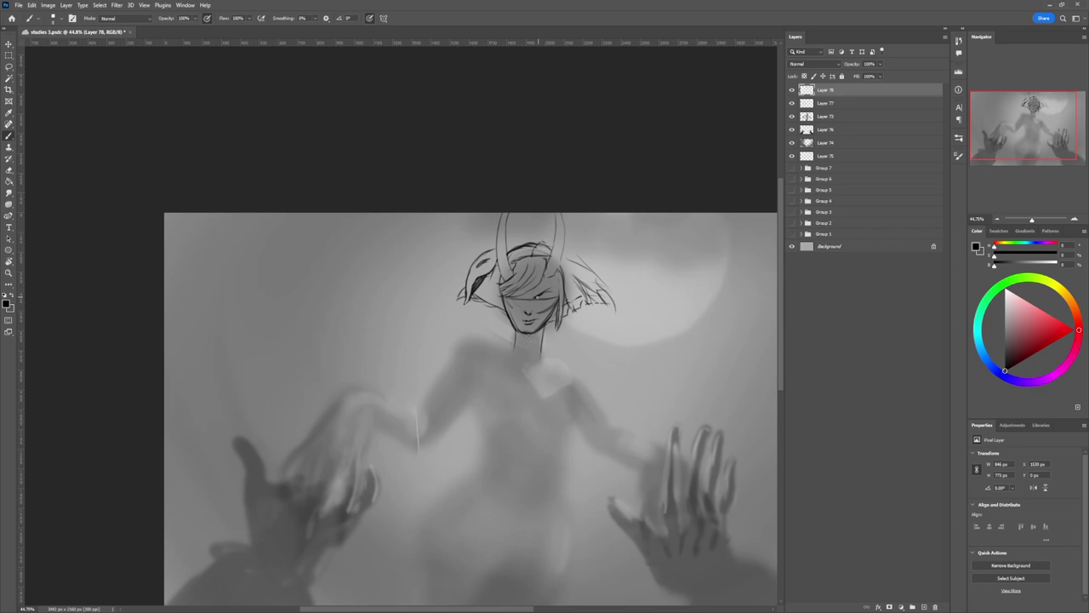
Step: Erase the stray line across the eye area and draw both eyes below the sweeping fringe
{"action": "key", "text": "e"}
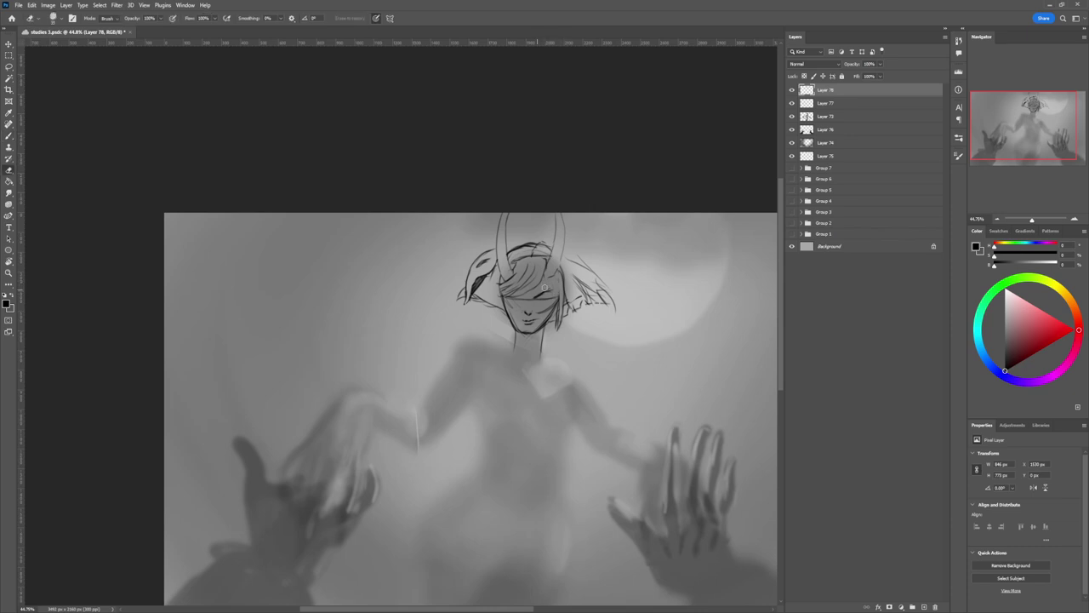
{"action": "left_click_drag", "start_coordinate": [554, 291], "coordinate": [540, 300]}
{"action": "key", "text": "b"}
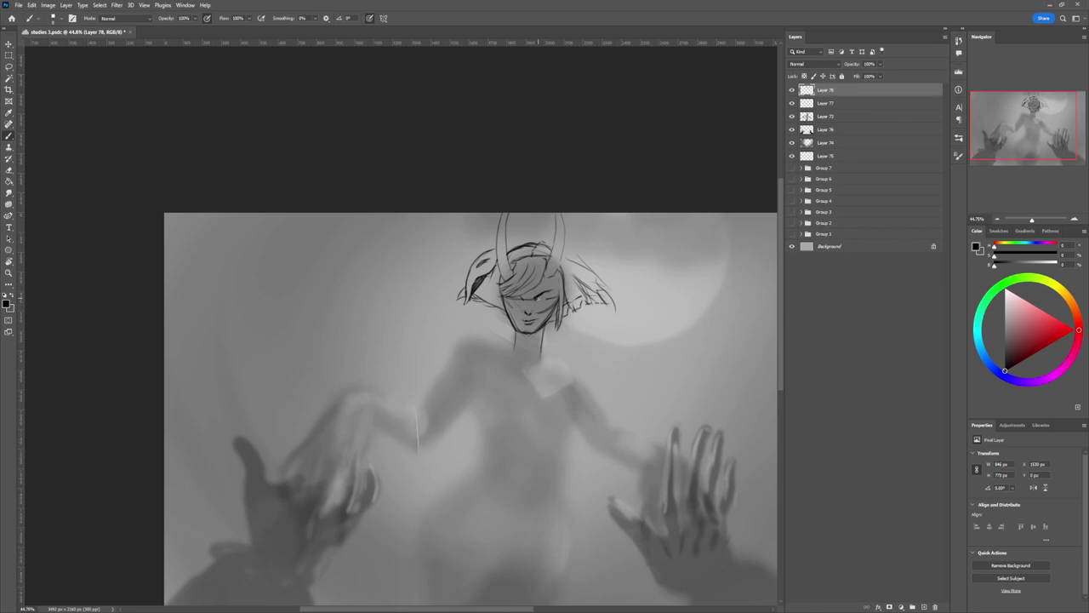
{"action": "left_click_drag", "start_coordinate": [536, 298], "coordinate": [548, 298]}
Step: Smudge the line work of the face and neck, undo the faulty strokes, and redraw both neck outlines
{"action": "key", "text": "r"}
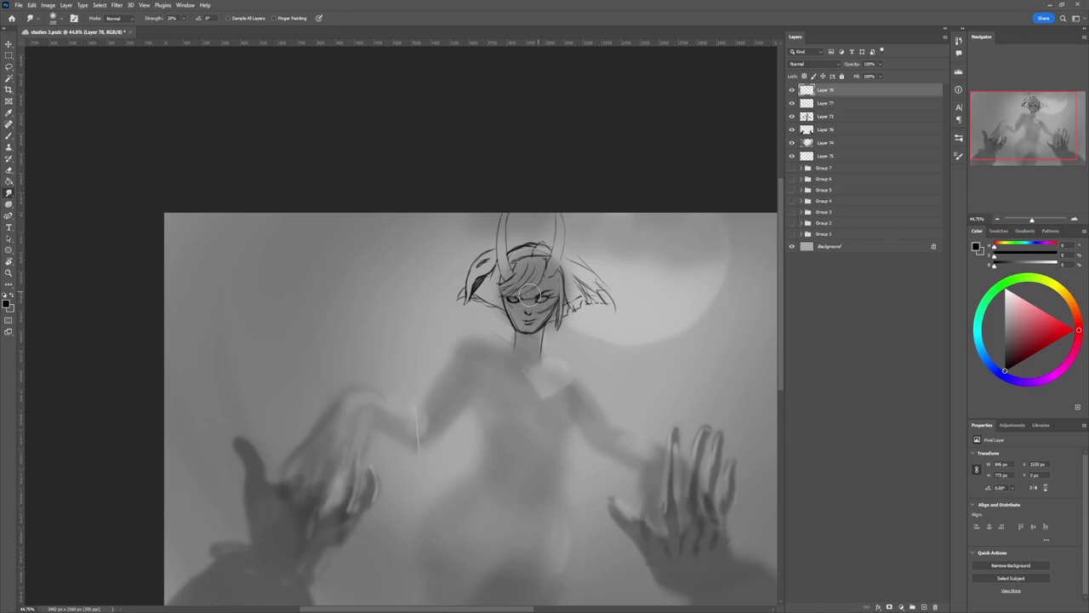
{"action": "mouse_move", "coordinate": [541, 296]}
{"action": "left_mouse_down"}
{"action": "mouse_move", "coordinate": [511, 304]}
{"action": "mouse_move", "coordinate": [514, 290]}
{"action": "mouse_move", "coordinate": [555, 290]}
{"action": "mouse_move", "coordinate": [510, 326]}
{"action": "mouse_move", "coordinate": [553, 331]}
{"action": "mouse_move", "coordinate": [520, 330]}
{"action": "left_mouse_up"}
{"action": "key", "text": "ctrl+z"}
{"action": "key", "text": "ctrl+z"}
{"action": "key", "text": "ctrl+z"}
{"action": "key", "text": "ctrl+z"}
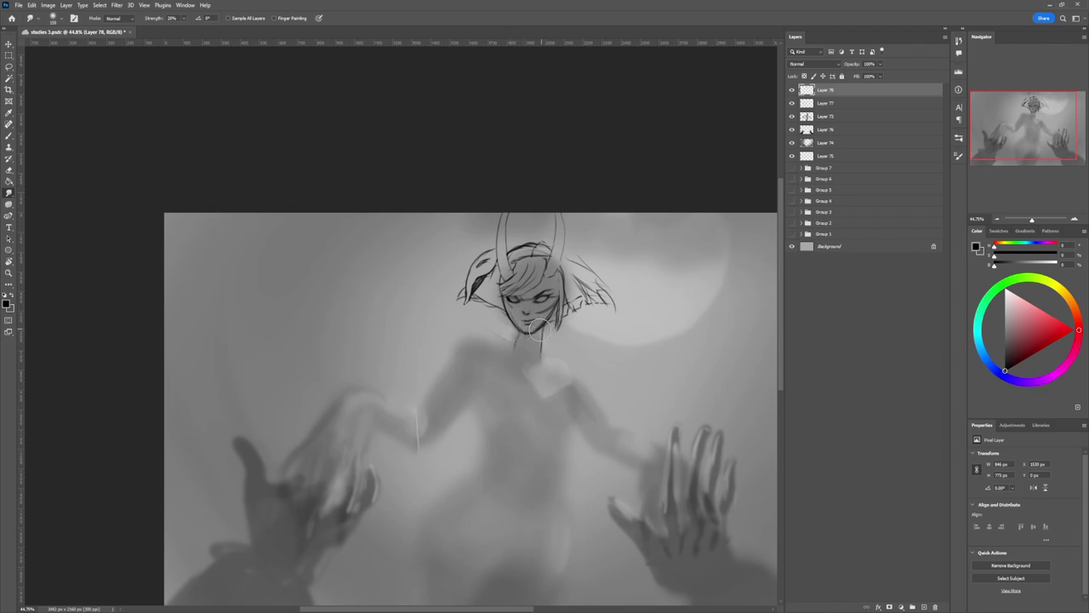
{"action": "key", "text": "b"}
{"action": "mouse_move", "coordinate": [543, 329]}
{"action": "left_mouse_down"}
{"action": "mouse_move", "coordinate": [541, 352]}
{"action": "mouse_move", "coordinate": [517, 343]}
{"action": "mouse_move", "coordinate": [516, 354]}
{"action": "left_mouse_up"}
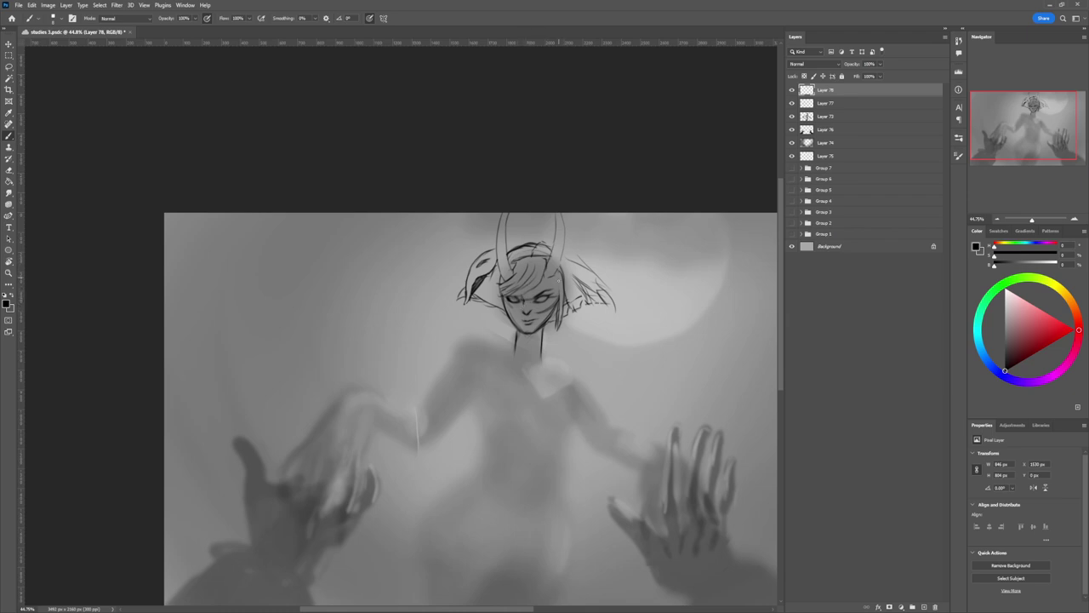
Step: Lasso the right eye and then the left eye, slightly shrinking each with Free Transform and deselecting
{"action": "key", "text": "l"}
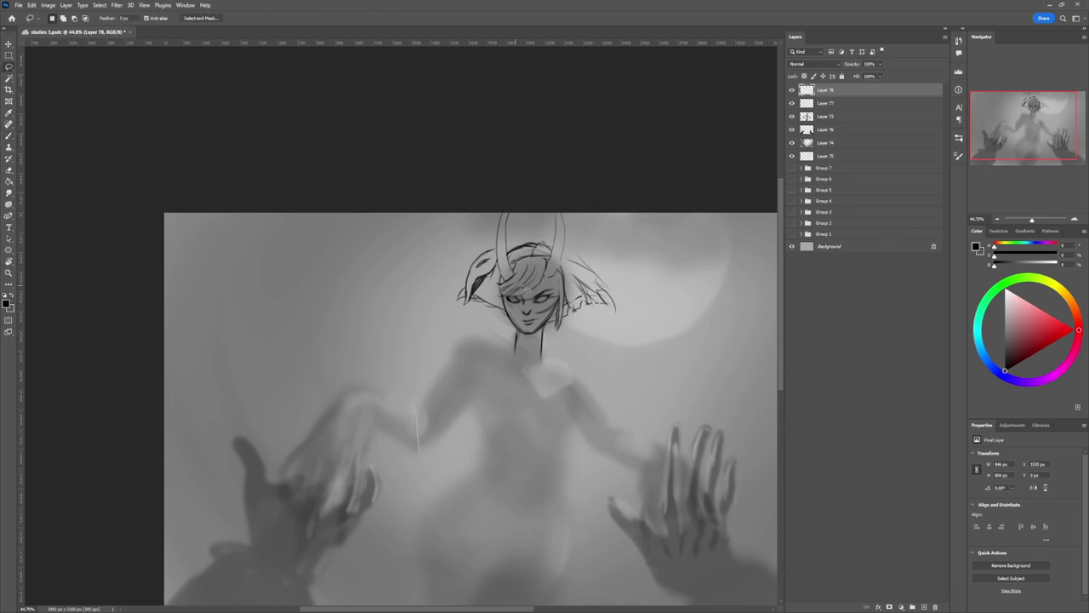
{"action": "mouse_move", "coordinate": [534, 302]}
{"action": "left_mouse_down"}
{"action": "mouse_move", "coordinate": [553, 293]}
{"action": "mouse_move", "coordinate": [551, 305]}
{"action": "left_mouse_up"}
{"action": "key", "text": "ctrl+t"}
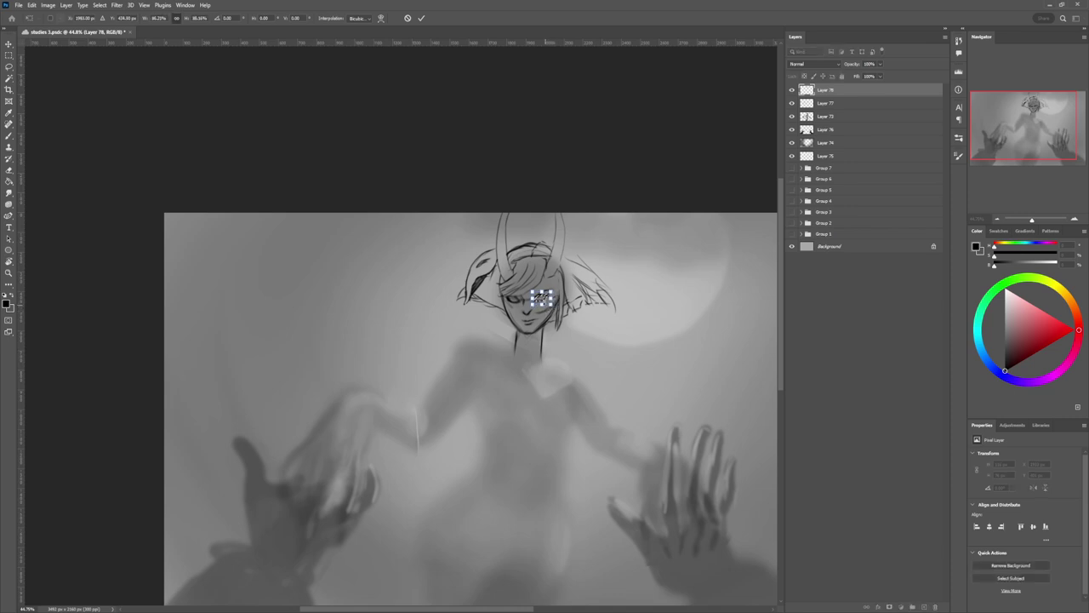
{"action": "key", "text": "Return"}
{"action": "key", "text": "ctrl+d"}
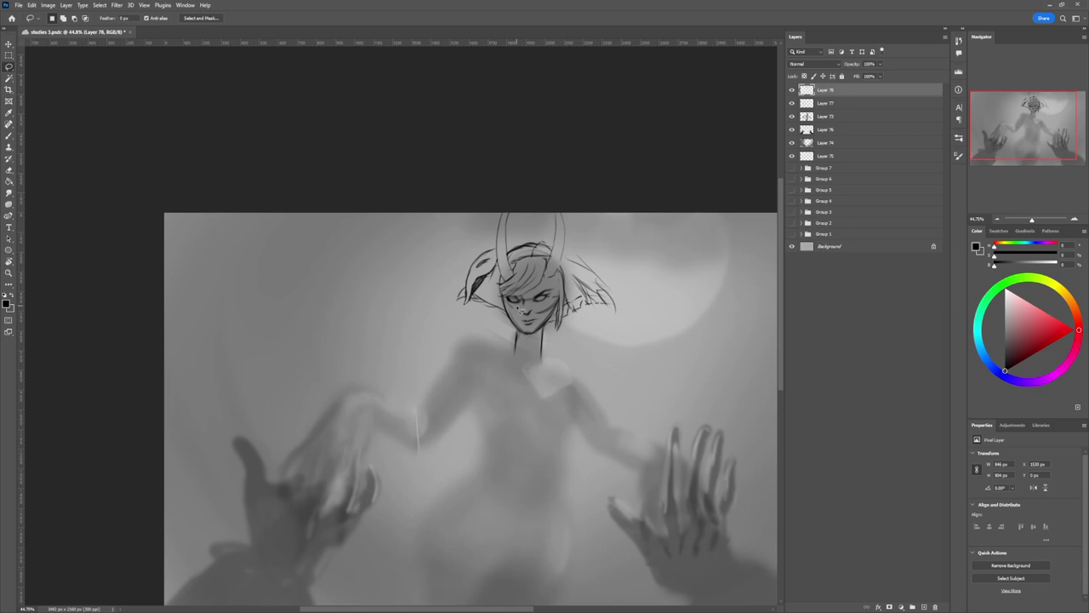
{"action": "left_click_drag", "start_coordinate": [520, 309], "coordinate": [514, 304]}
{"action": "key", "text": "ctrl+t"}
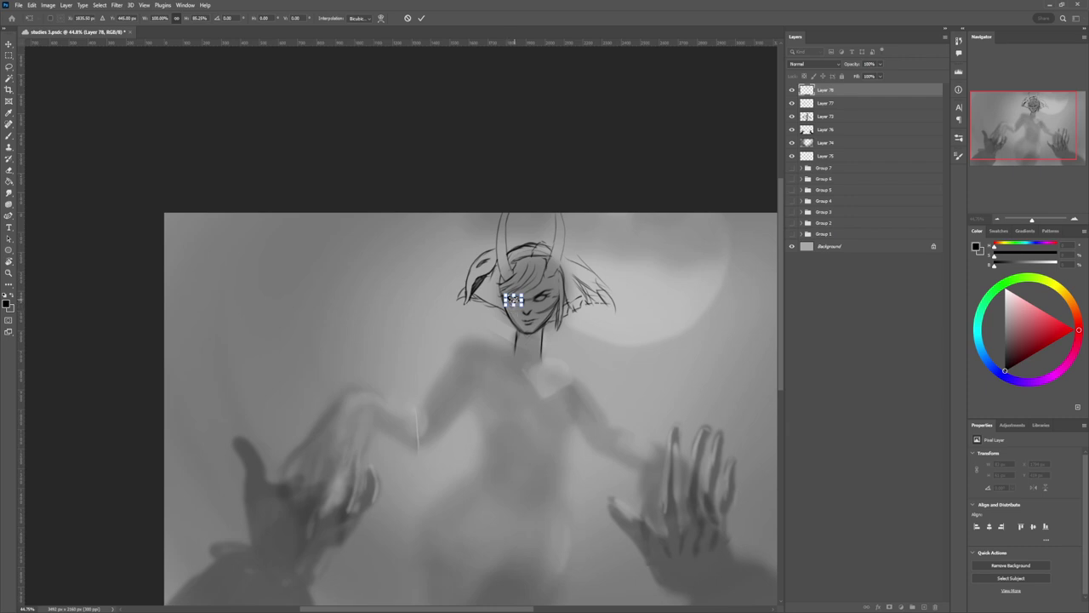
{"action": "key", "text": "Return"}
{"action": "key", "text": "ctrl+d"}
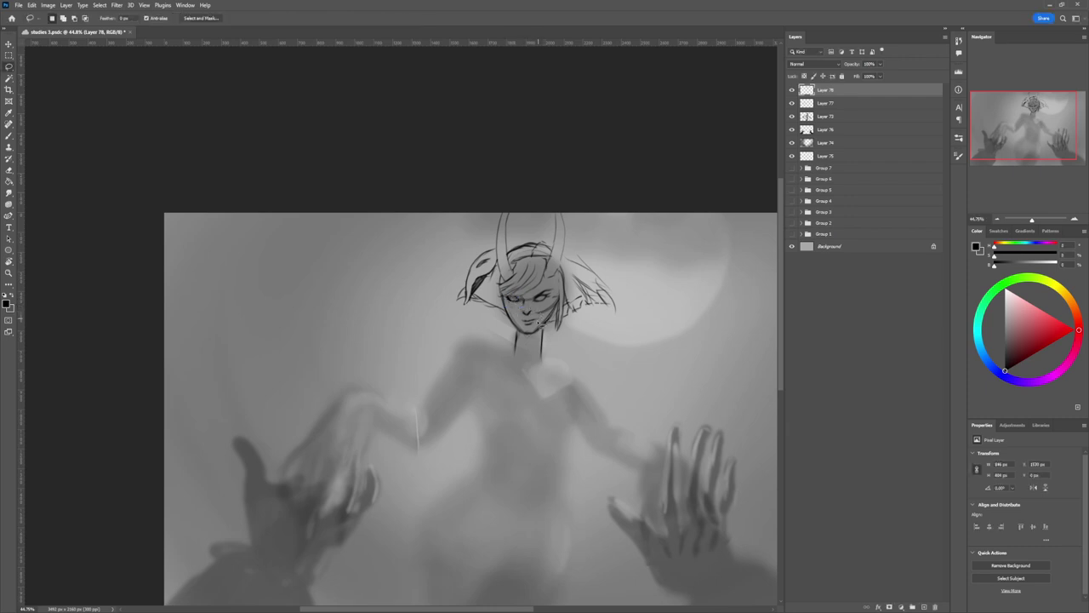
Step: Sketch the left shoulder, the diagonal collar and a curved double band beneath the chest
{"action": "key", "text": "z"}
{"action": "left_click_drag", "start_coordinate": [541, 325], "coordinate": [558, 352]}
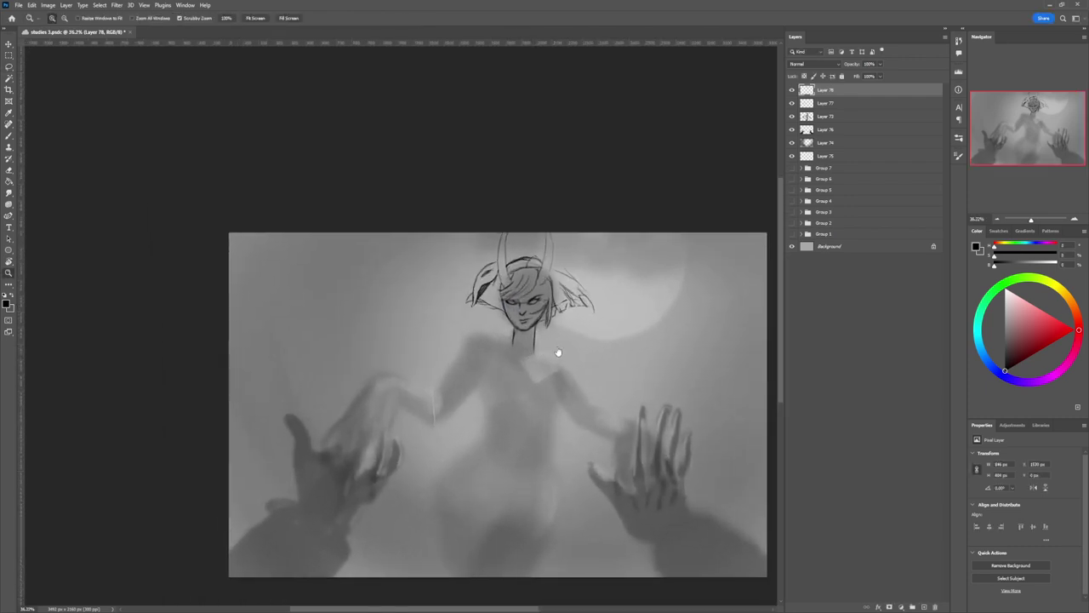
{"action": "key", "text": "b"}
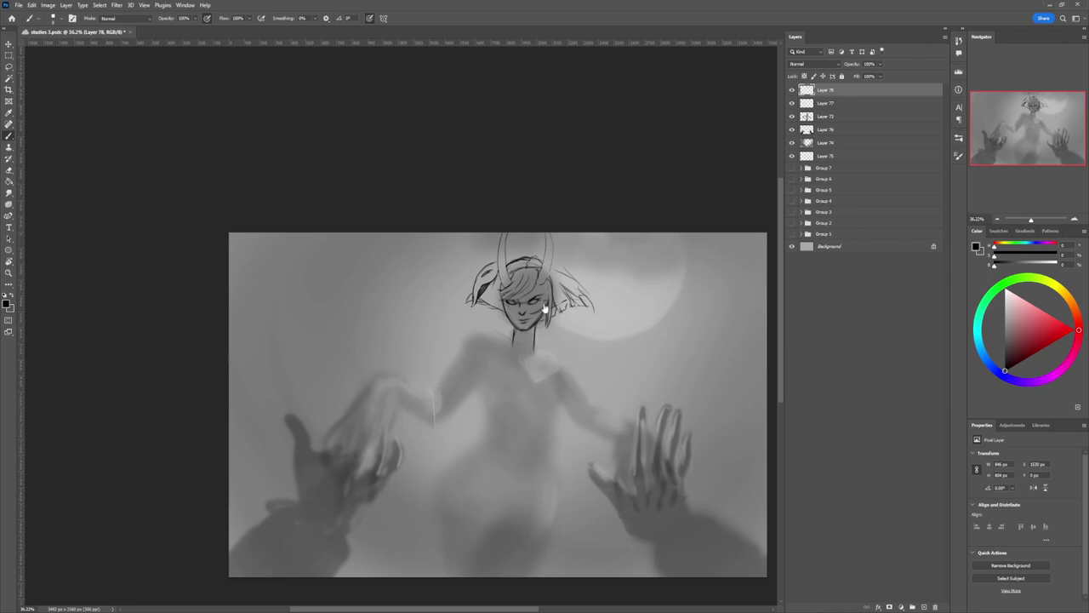
{"action": "mouse_move", "coordinate": [507, 328]}
{"action": "left_mouse_down"}
{"action": "mouse_move", "coordinate": [463, 339]}
{"action": "mouse_move", "coordinate": [473, 339]}
{"action": "left_mouse_up"}
{"action": "mouse_move", "coordinate": [502, 335]}
{"action": "left_mouse_down"}
{"action": "mouse_move", "coordinate": [517, 359]}
{"action": "mouse_move", "coordinate": [505, 341]}
{"action": "left_mouse_up"}
{"action": "left_click_drag", "start_coordinate": [548, 402], "coordinate": [567, 400]}
{"action": "mouse_move", "coordinate": [503, 413]}
{"action": "left_mouse_down"}
{"action": "mouse_move", "coordinate": [544, 414]}
{"action": "mouse_move", "coordinate": [553, 426]}
{"action": "left_mouse_up"}
{"action": "left_click_drag", "start_coordinate": [489, 418], "coordinate": [551, 434]}
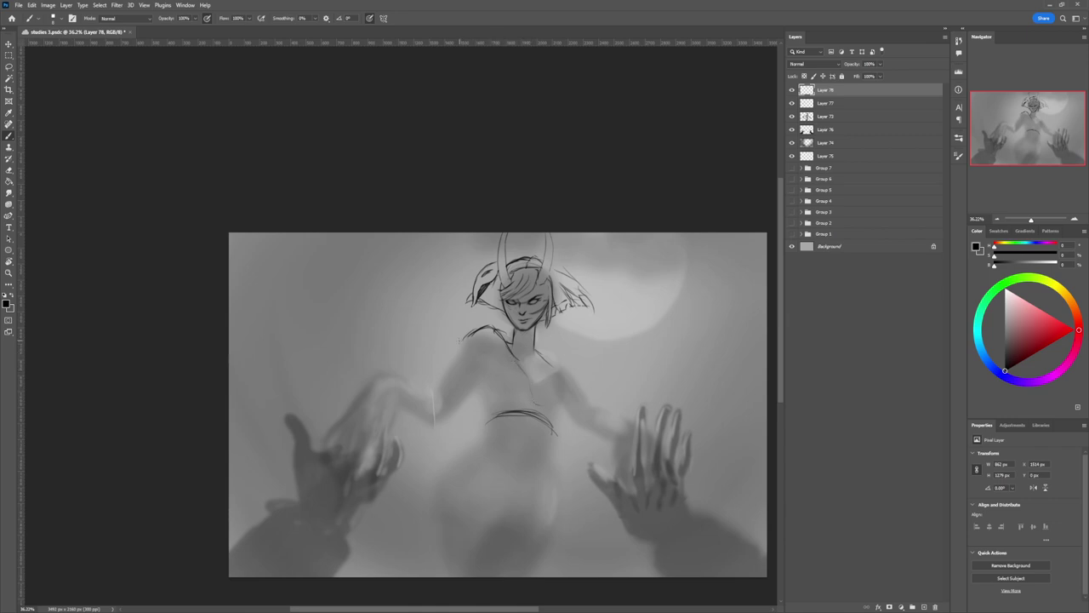
Step: Draw the wrapped neckline and the rounded right chest contour, tidying the overlapping lines
{"action": "mouse_move", "coordinate": [473, 341]}
{"action": "left_mouse_down"}
{"action": "mouse_move", "coordinate": [448, 360]}
{"action": "mouse_move", "coordinate": [513, 367]}
{"action": "mouse_move", "coordinate": [492, 356]}
{"action": "mouse_move", "coordinate": [522, 370]}
{"action": "mouse_move", "coordinate": [543, 417]}
{"action": "mouse_move", "coordinate": [558, 372]}
{"action": "mouse_move", "coordinate": [566, 387]}
{"action": "mouse_move", "coordinate": [547, 409]}
{"action": "mouse_move", "coordinate": [566, 386]}
{"action": "mouse_move", "coordinate": [549, 375]}
{"action": "mouse_move", "coordinate": [558, 373]}
{"action": "left_mouse_up"}
{"action": "key", "text": "e"}
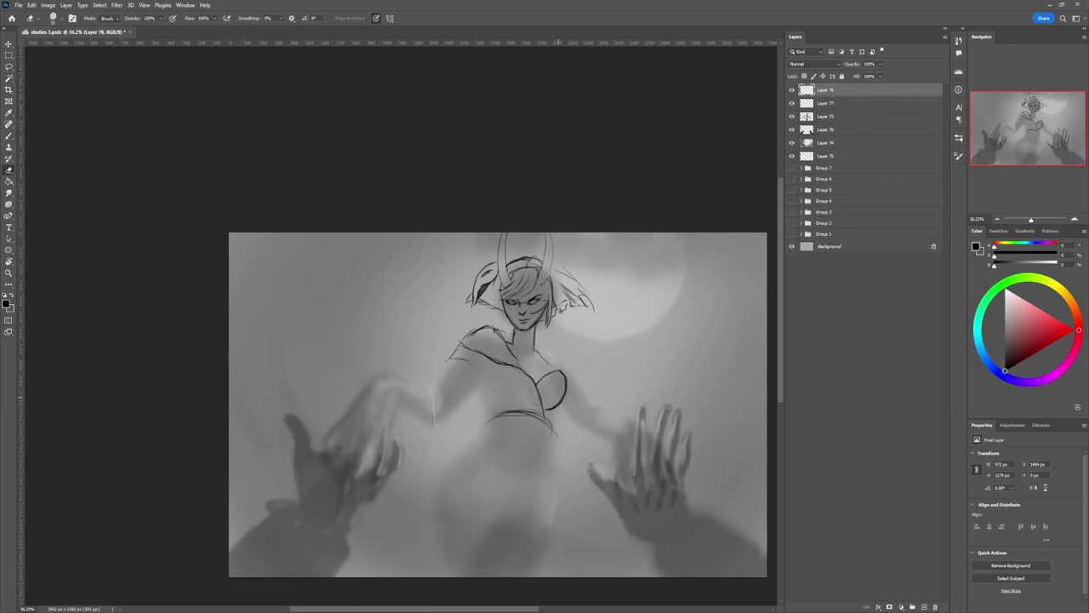
{"action": "key", "text": "b"}
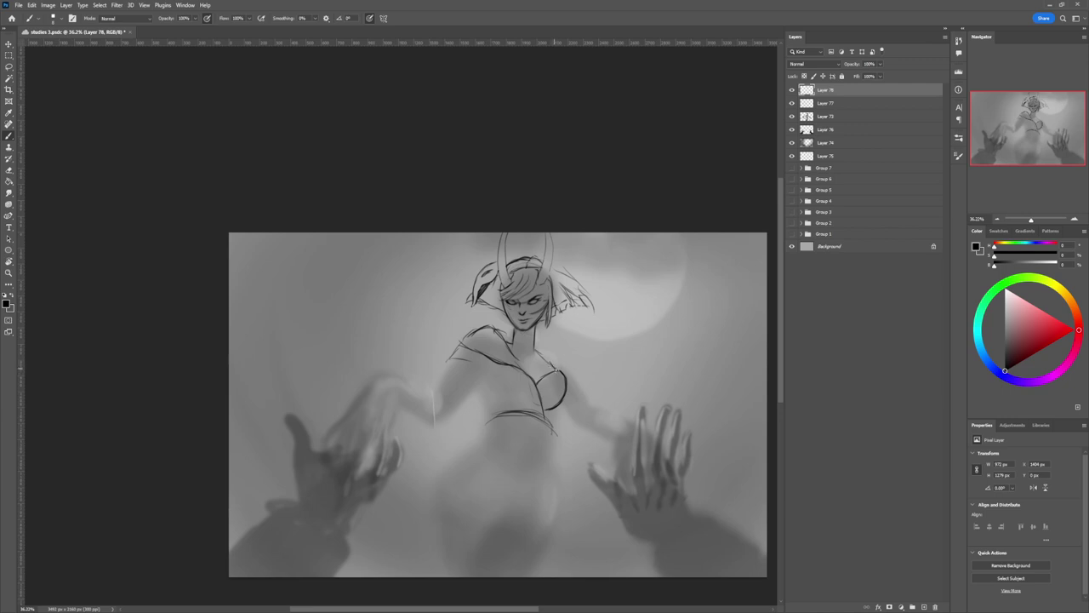
{"action": "mouse_move", "coordinate": [548, 360]}
{"action": "left_mouse_down"}
{"action": "mouse_move", "coordinate": [558, 370]}
{"action": "mouse_move", "coordinate": [545, 354]}
{"action": "left_mouse_up"}
Step: Lasso the head line art and move it slightly lower over the neck with Free Transform
{"action": "key", "text": "l"}
{"action": "mouse_move", "coordinate": [543, 335]}
{"action": "left_mouse_down"}
{"action": "mouse_move", "coordinate": [504, 323]}
{"action": "mouse_move", "coordinate": [621, 240]}
{"action": "mouse_move", "coordinate": [590, 343]}
{"action": "mouse_move", "coordinate": [579, 314]}
{"action": "mouse_move", "coordinate": [502, 338]}
{"action": "left_mouse_up"}
{"action": "key", "text": "ctrl+t"}
{"action": "key", "text": "Return"}
{"action": "key", "text": "ctrl+d"}
Step: Sketch the left hip contour and the curved hem of a draped cloth across the thighs
{"action": "key", "text": "z"}
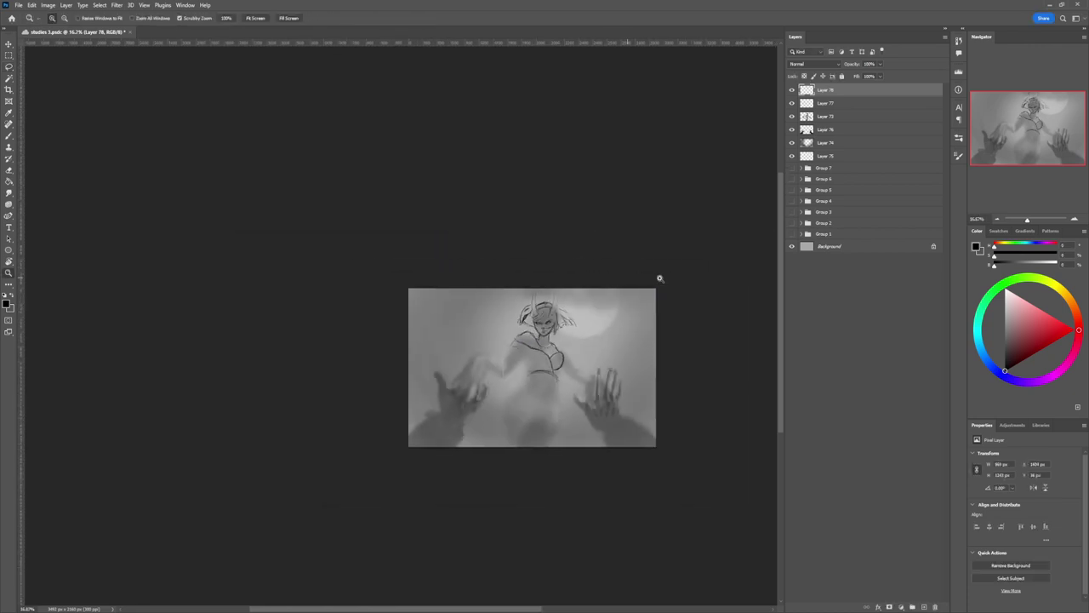
{"action": "left_click_drag", "start_coordinate": [571, 356], "coordinate": [610, 326]}
{"action": "key", "text": "b"}
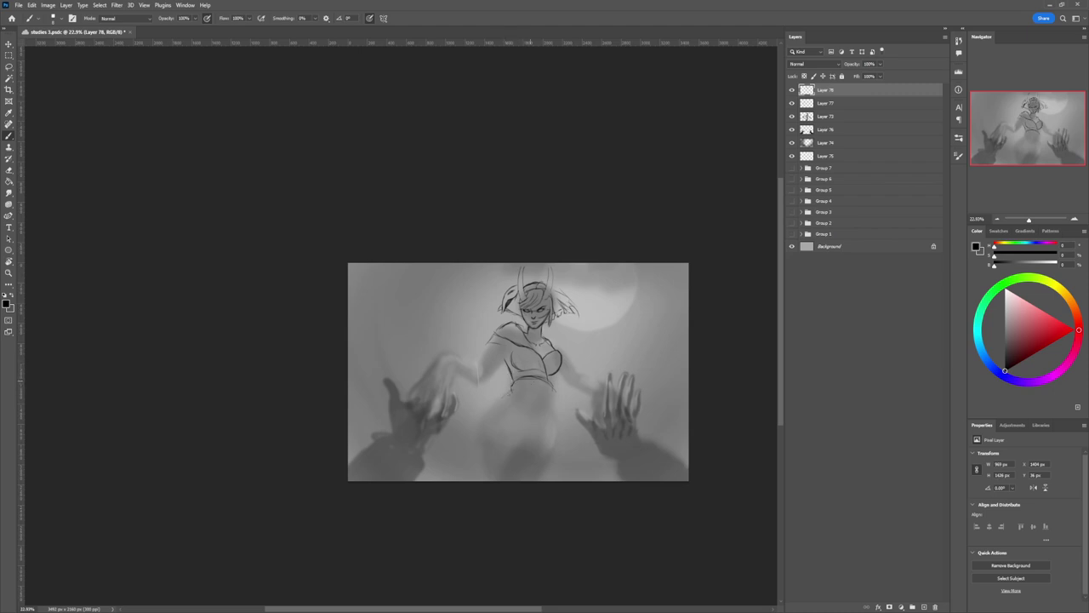
{"action": "mouse_move", "coordinate": [499, 400]}
{"action": "left_mouse_down"}
{"action": "mouse_move", "coordinate": [457, 445]}
{"action": "mouse_move", "coordinate": [498, 439]}
{"action": "left_mouse_up"}
{"action": "mouse_move", "coordinate": [491, 453]}
{"action": "left_mouse_down"}
{"action": "mouse_move", "coordinate": [499, 467]}
{"action": "mouse_move", "coordinate": [522, 442]}
{"action": "left_mouse_up"}
{"action": "mouse_move", "coordinate": [505, 466]}
{"action": "left_mouse_down"}
{"action": "mouse_move", "coordinate": [549, 435]}
{"action": "mouse_move", "coordinate": [524, 460]}
{"action": "left_mouse_up"}
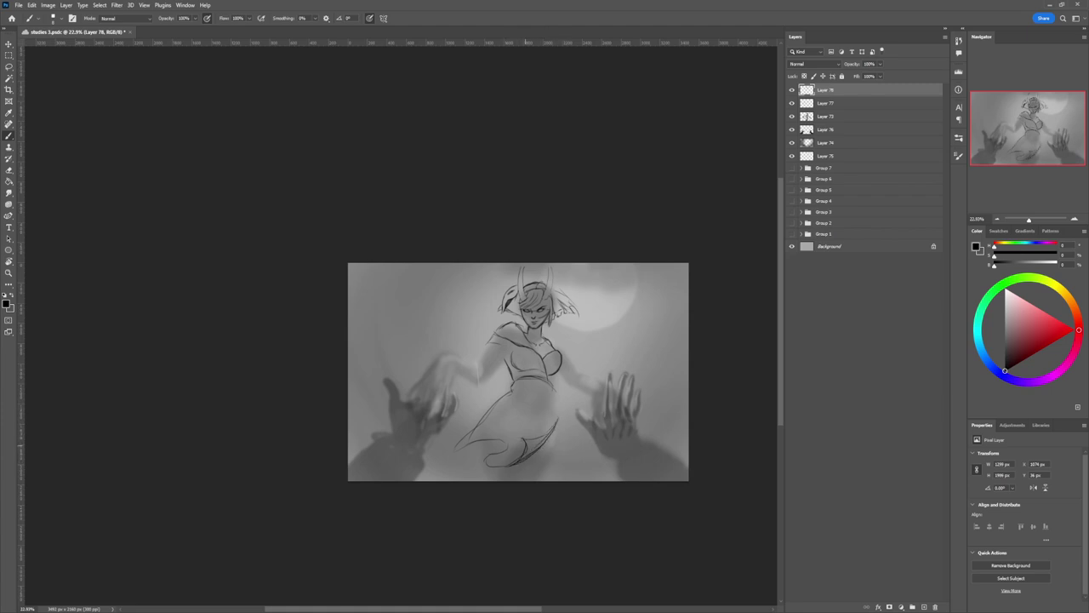
Step: Clean up the draped hem, add a billowing fold on its left side and draw the right thigh line
{"action": "key", "text": "e"}
{"action": "left_click_drag", "start_coordinate": [542, 434], "coordinate": [526, 449]}
{"action": "key", "text": "b"}
{"action": "mouse_move", "coordinate": [468, 443]}
{"action": "left_mouse_down"}
{"action": "mouse_move", "coordinate": [454, 457]}
{"action": "mouse_move", "coordinate": [464, 473]}
{"action": "mouse_move", "coordinate": [477, 444]}
{"action": "left_mouse_up"}
{"action": "left_click_drag", "start_coordinate": [553, 437], "coordinate": [538, 475]}
{"action": "key", "text": "e"}
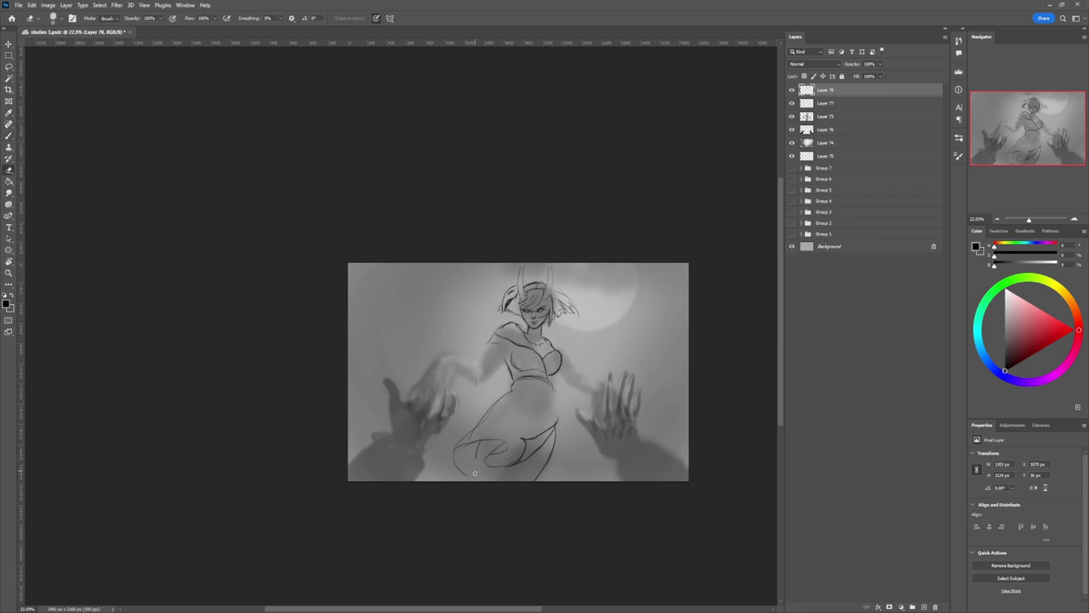
{"action": "key", "text": "b"}
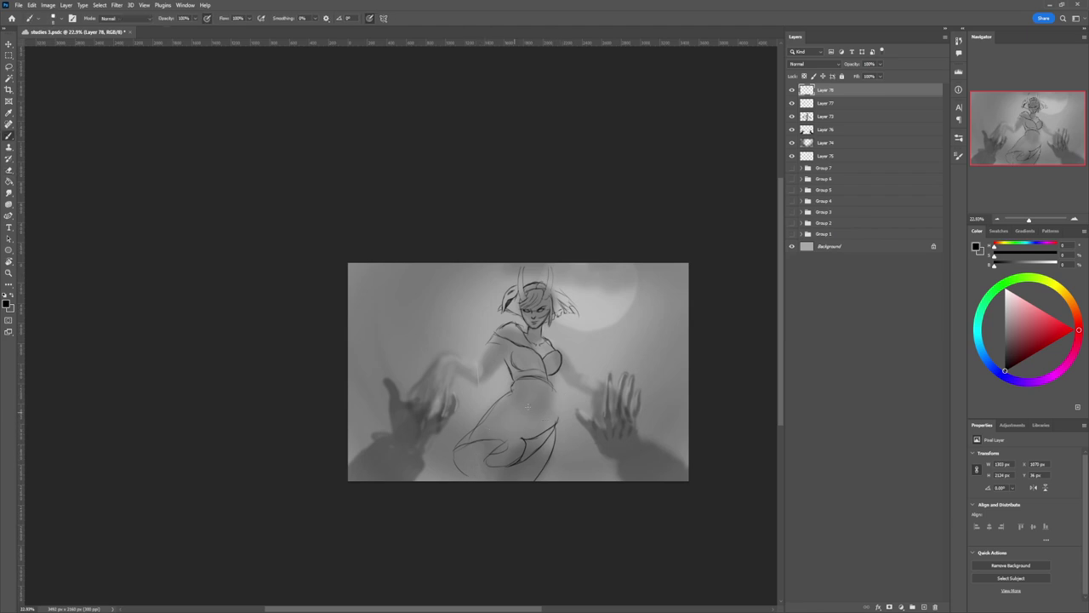
Step: Draw the left leg line below the cloth, then erase and redraw the right thigh outline
{"action": "mouse_move", "coordinate": [473, 445]}
{"action": "left_mouse_down"}
{"action": "mouse_move", "coordinate": [466, 488]}
{"action": "mouse_move", "coordinate": [547, 416]}
{"action": "mouse_move", "coordinate": [568, 423]}
{"action": "mouse_move", "coordinate": [542, 444]}
{"action": "mouse_move", "coordinate": [474, 449]}
{"action": "mouse_move", "coordinate": [469, 481]}
{"action": "left_mouse_up"}
{"action": "key", "text": "ctrl+z"}
{"action": "key", "text": "e"}
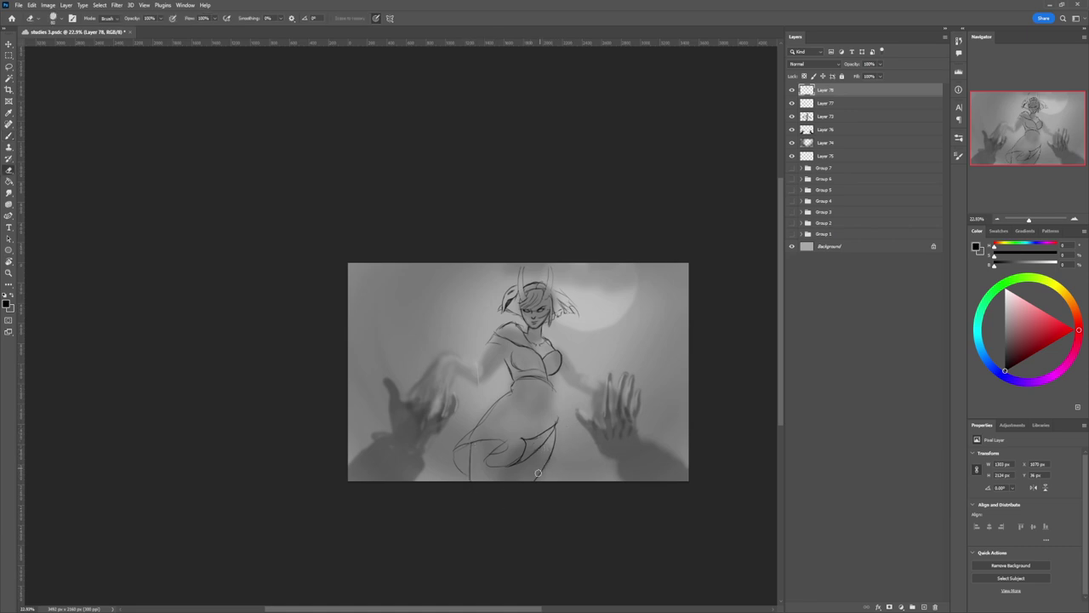
{"action": "mouse_move", "coordinate": [549, 456]}
{"action": "left_mouse_down"}
{"action": "mouse_move", "coordinate": [557, 438]}
{"action": "mouse_move", "coordinate": [545, 482]}
{"action": "left_mouse_up"}
{"action": "key", "text": "b"}
{"action": "key", "text": "ctrl+z"}
{"action": "left_click_drag", "start_coordinate": [557, 428], "coordinate": [536, 483]}
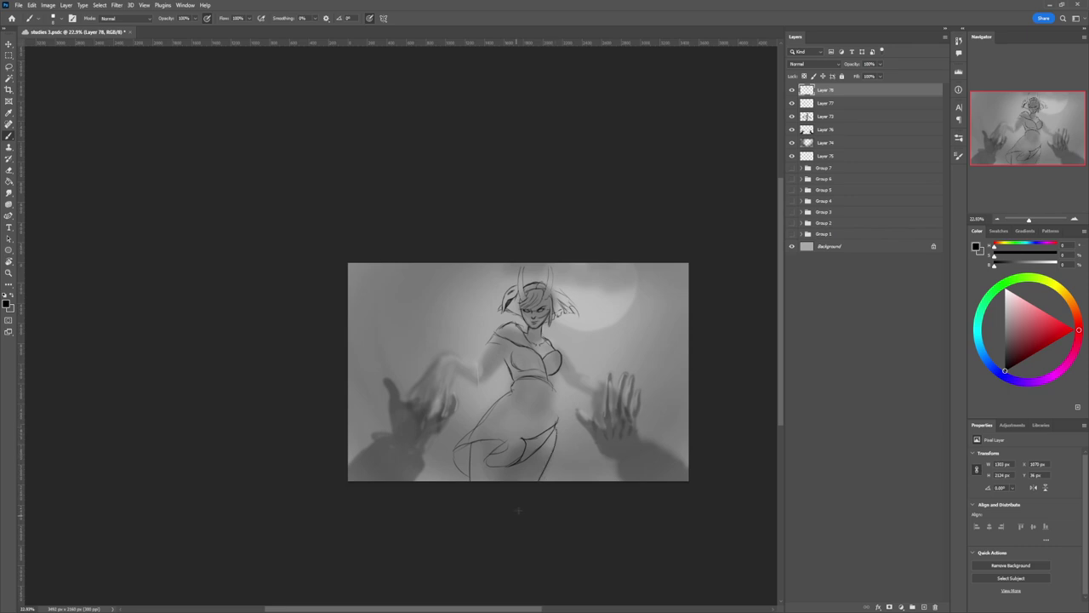
Step: Redo the right thigh outline, add the inner leg line and draw the right contour from waist to hip
{"action": "key", "text": "ctrl+z"}
{"action": "left_click_drag", "start_coordinate": [556, 428], "coordinate": [539, 482]}
{"action": "key", "text": "ctrl+z"}
{"action": "left_click_drag", "start_coordinate": [556, 425], "coordinate": [543, 481]}
{"action": "key", "text": "ctrl+z"}
{"action": "left_click_drag", "start_coordinate": [504, 466], "coordinate": [506, 512]}
{"action": "key", "text": "ctrl+z"}
{"action": "left_click_drag", "start_coordinate": [554, 376], "coordinate": [552, 429]}
{"action": "key", "text": "e"}
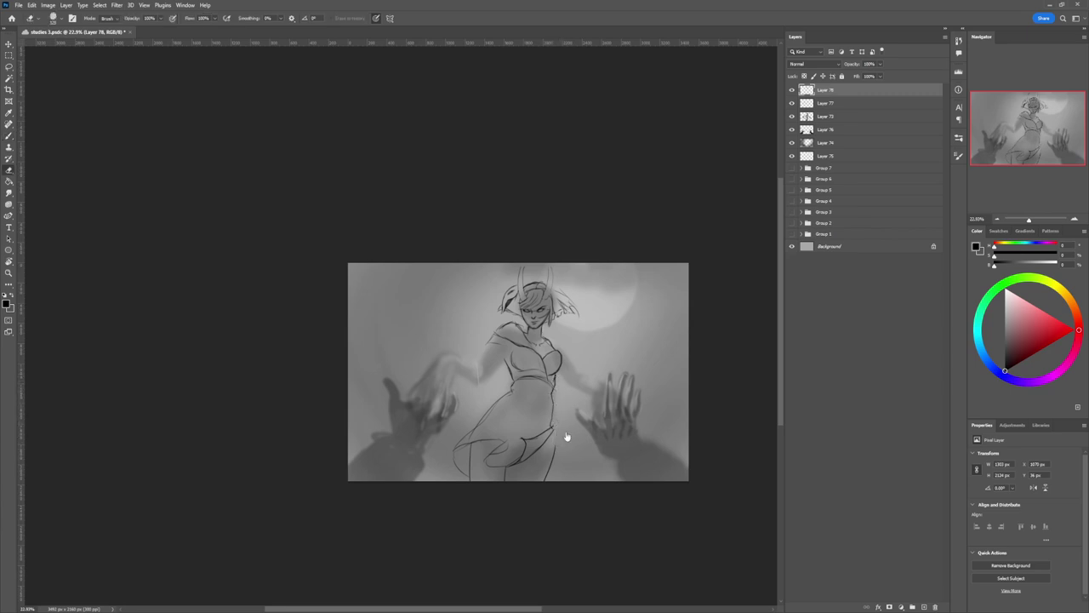
{"action": "key", "text": "b"}
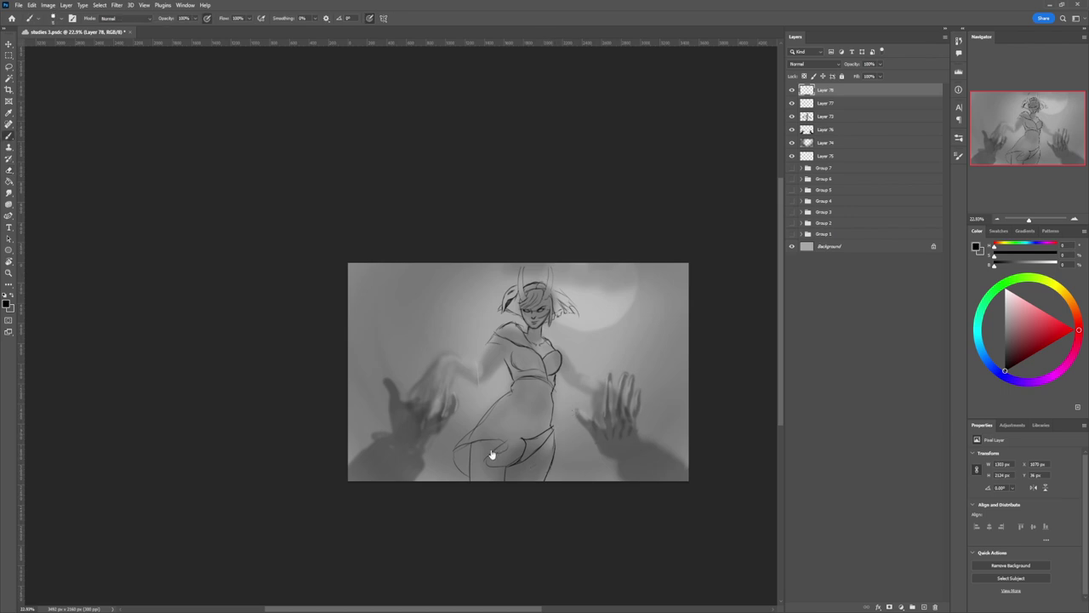
Step: Lasso the lower body line art, rotate it slightly clockwise with Free Transform and deselect
{"action": "key", "text": "l"}
{"action": "mouse_move", "coordinate": [600, 452]}
{"action": "left_mouse_down"}
{"action": "mouse_move", "coordinate": [601, 402]}
{"action": "mouse_move", "coordinate": [599, 414]}
{"action": "left_mouse_up"}
{"action": "key", "text": "ctrl+t"}
{"action": "left_click_drag", "start_coordinate": [537, 458], "coordinate": [540, 456]}
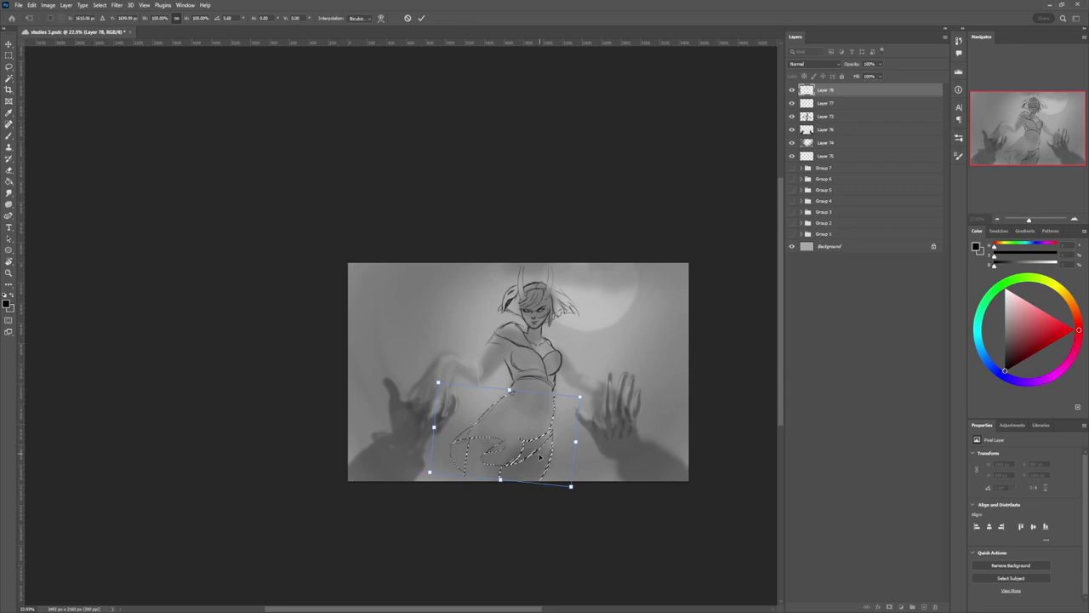
{"action": "key", "text": "Return"}
{"action": "key", "text": "ctrl+d"}
Step: Reconnect the right waist contour and thicken the outline down the right hip and thigh
{"action": "key", "text": "b"}
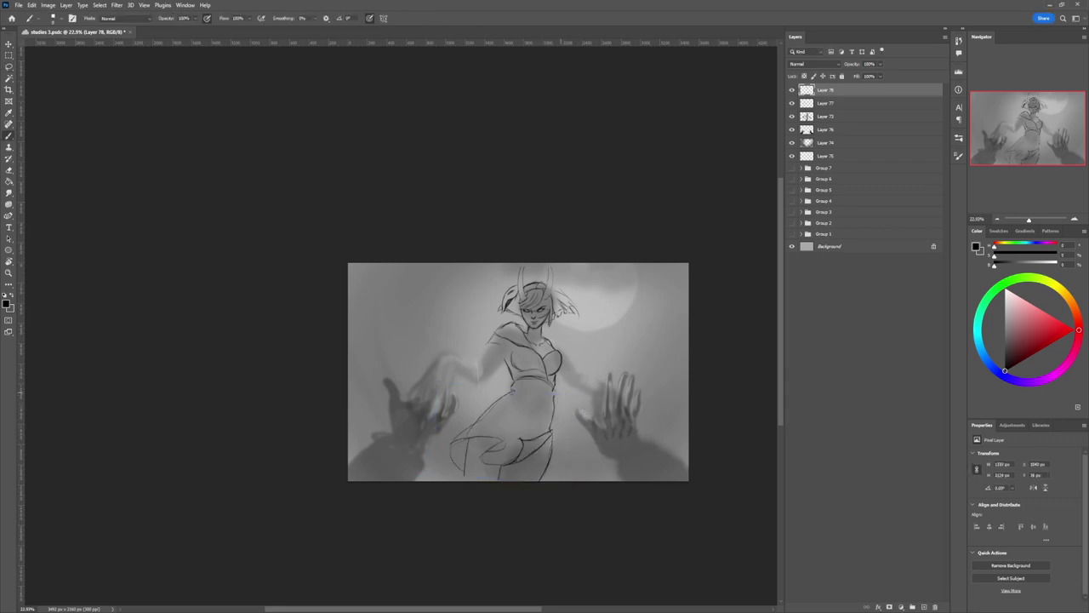
{"action": "left_click_drag", "start_coordinate": [553, 372], "coordinate": [555, 376]}
{"action": "key", "text": "e"}
{"action": "key", "text": "b"}
{"action": "left_click_drag", "start_coordinate": [554, 417], "coordinate": [541, 466]}
Step: Reduce the brush size, refine the cloth's folds at the hip and draw the waistband's lower edge
{"action": "key", "text": "bracketleft"}
{"action": "key", "text": "bracketleft"}
{"action": "key", "text": "e"}
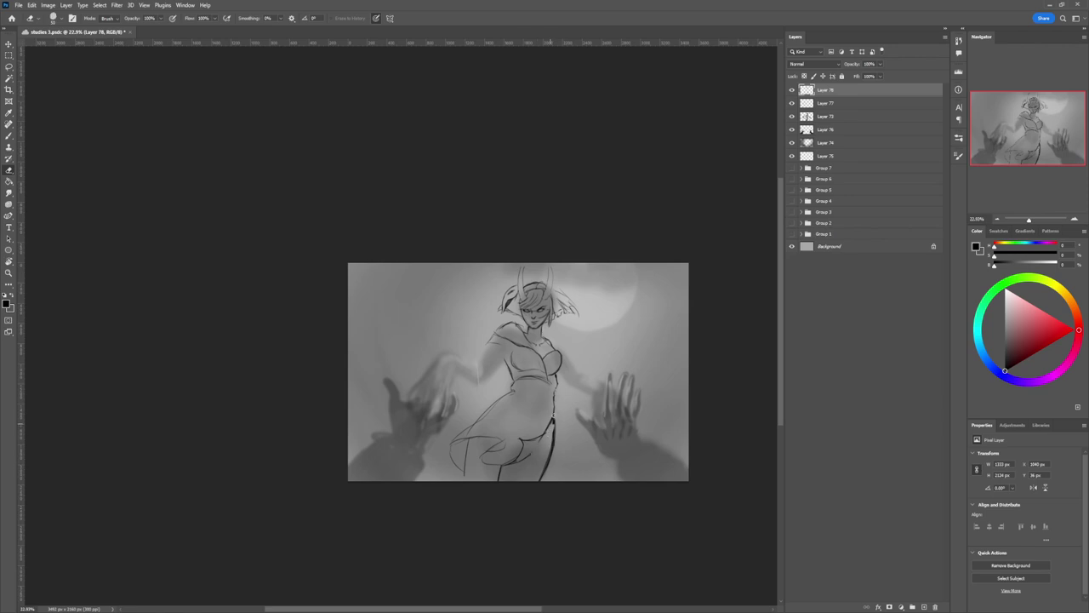
{"action": "key", "text": "b"}
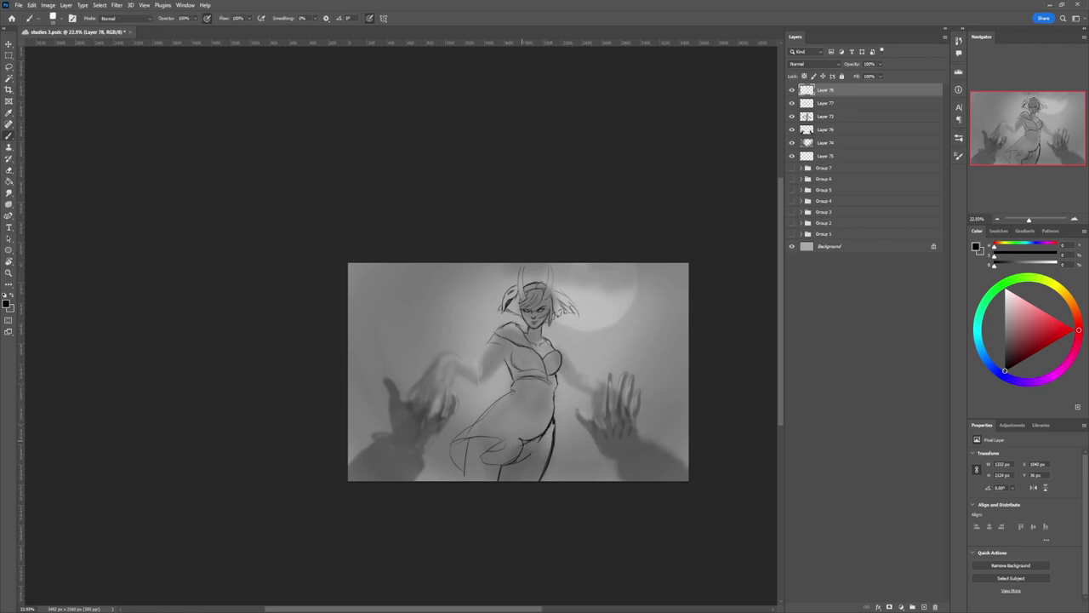
{"action": "mouse_move", "coordinate": [522, 441]}
{"action": "left_mouse_down"}
{"action": "mouse_move", "coordinate": [540, 432]}
{"action": "mouse_move", "coordinate": [516, 460]}
{"action": "left_mouse_up"}
{"action": "left_click_drag", "start_coordinate": [531, 389], "coordinate": [513, 393]}
Step: Sketch a curved, pointed shape extending left from the left shoulder, with a jagged lower edge
{"action": "key", "text": "z"}
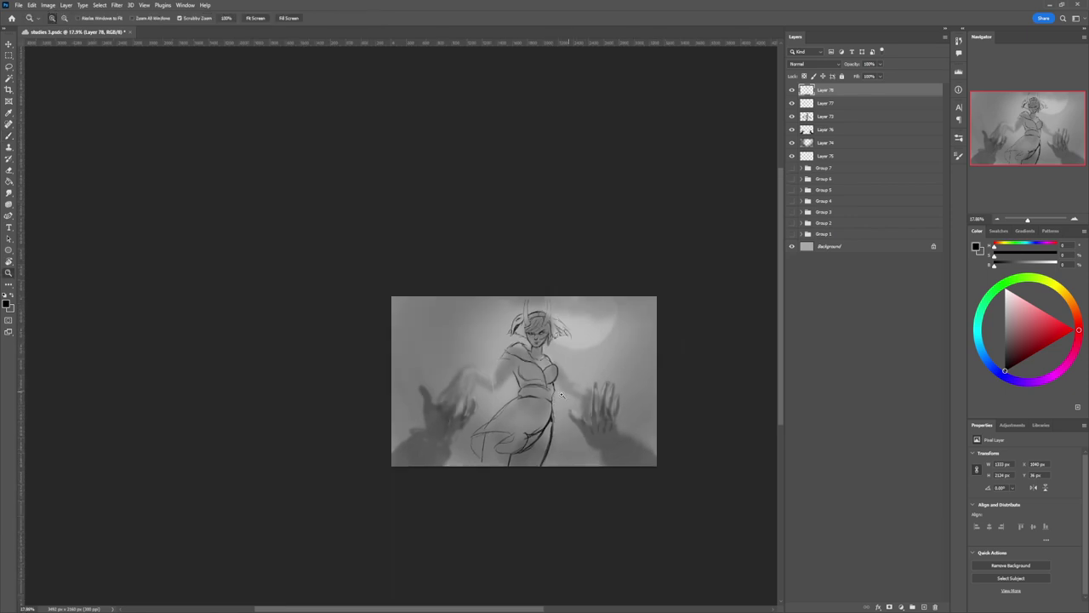
{"action": "left_click", "coordinate": [591, 363]}
{"action": "key", "text": "b"}
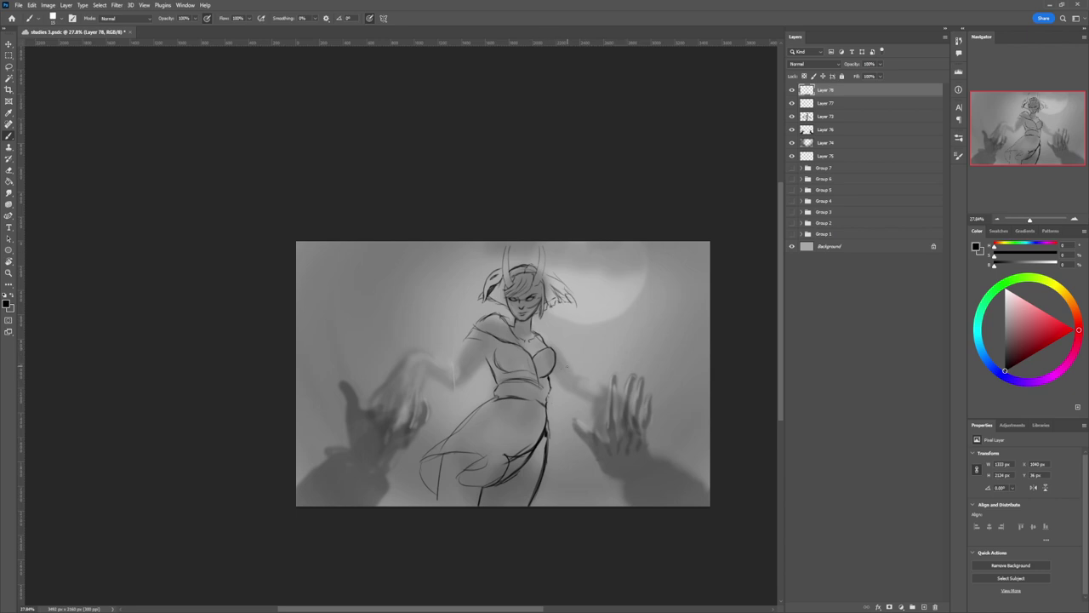
{"action": "left_click_drag", "start_coordinate": [466, 337], "coordinate": [427, 329]}
{"action": "mouse_move", "coordinate": [441, 329]}
{"action": "left_mouse_down"}
{"action": "mouse_move", "coordinate": [422, 339]}
{"action": "mouse_move", "coordinate": [444, 355]}
{"action": "mouse_move", "coordinate": [427, 321]}
{"action": "mouse_move", "coordinate": [439, 348]}
{"action": "mouse_move", "coordinate": [436, 341]}
{"action": "left_mouse_up"}
{"action": "key", "text": "e"}
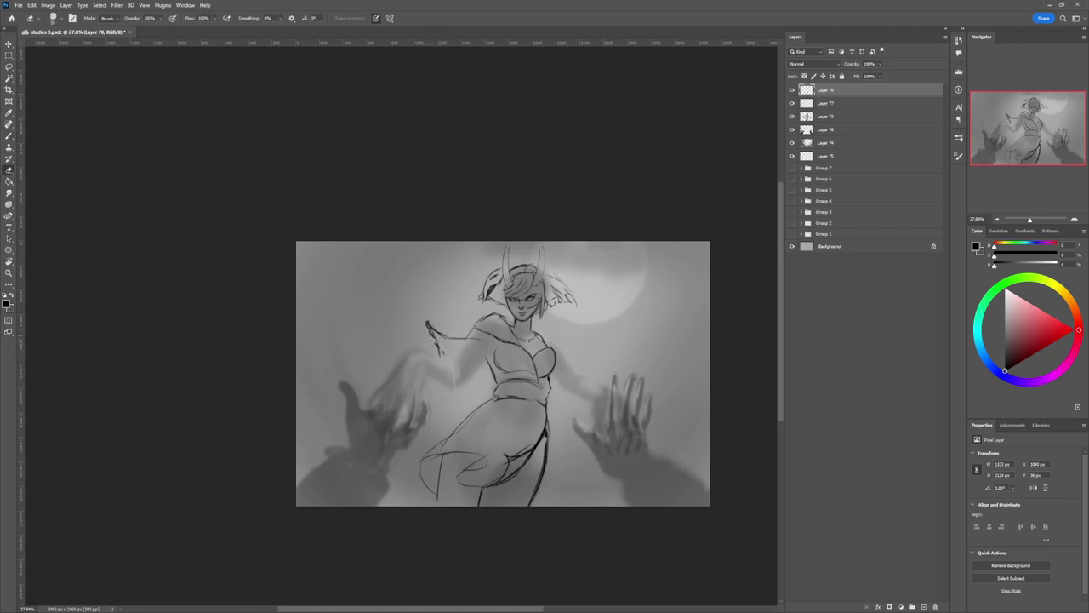
{"action": "key", "text": "b"}
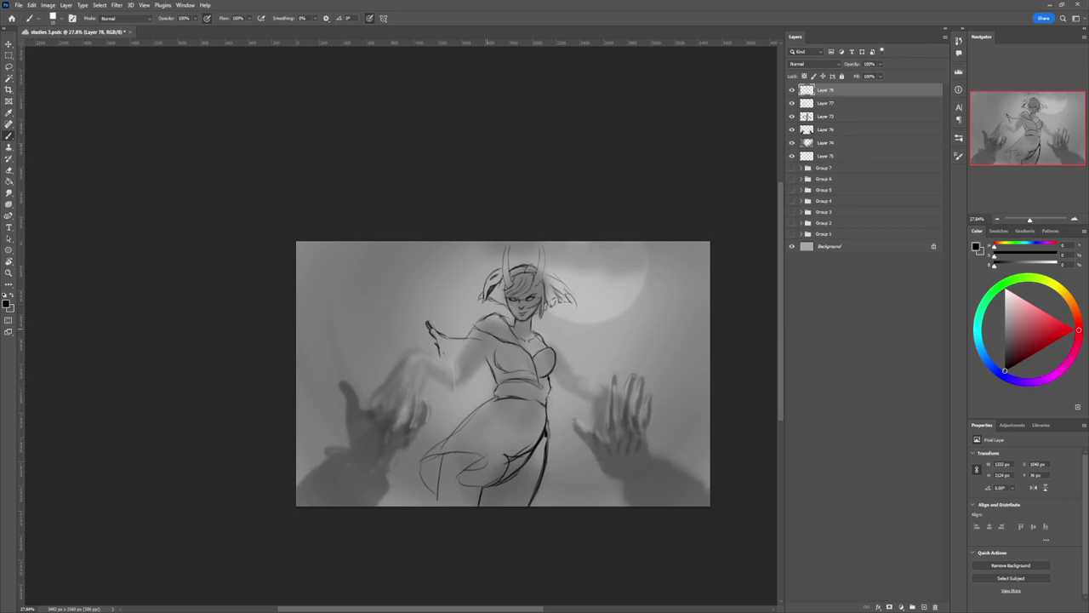
Step: Sketch the upper outline of the left upper arm from shoulder to elbow, erasing and redrawing rough stretches
{"action": "mouse_move", "coordinate": [476, 317]}
{"action": "left_mouse_down"}
{"action": "mouse_move", "coordinate": [490, 325]}
{"action": "mouse_move", "coordinate": [465, 339]}
{"action": "mouse_move", "coordinate": [475, 325]}
{"action": "mouse_move", "coordinate": [446, 361]}
{"action": "left_mouse_up"}
{"action": "key", "text": "e"}
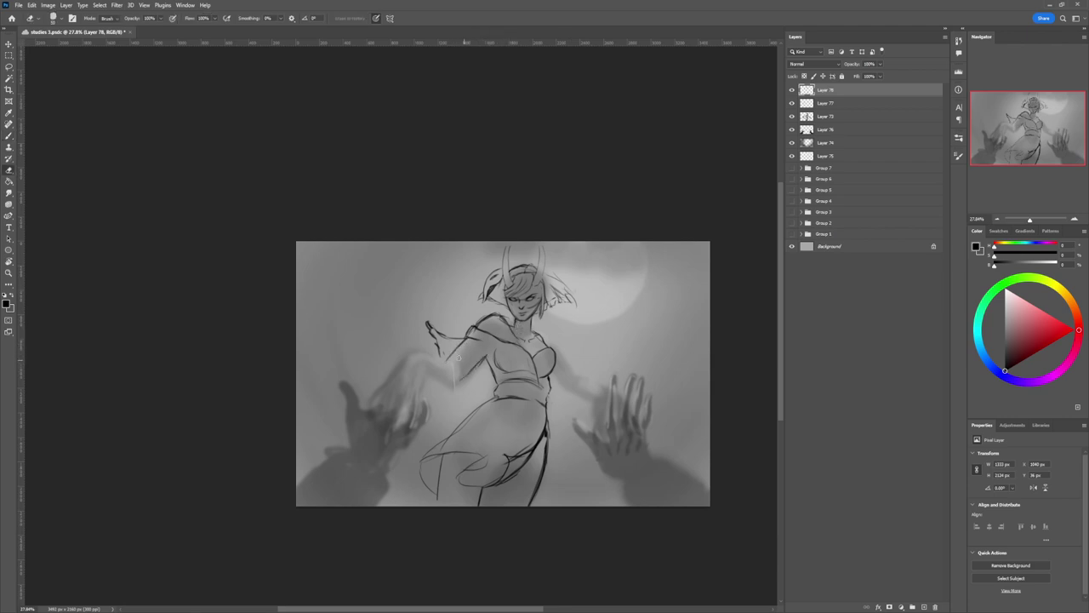
{"action": "key", "text": "b"}
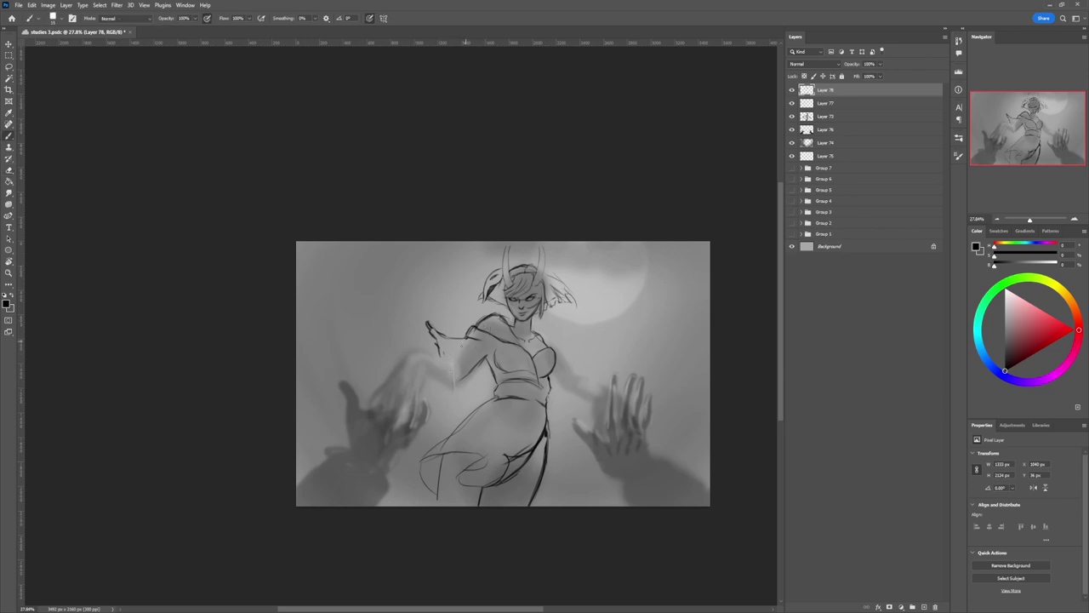
{"action": "left_click_drag", "start_coordinate": [471, 339], "coordinate": [447, 365]}
{"action": "key", "text": "e"}
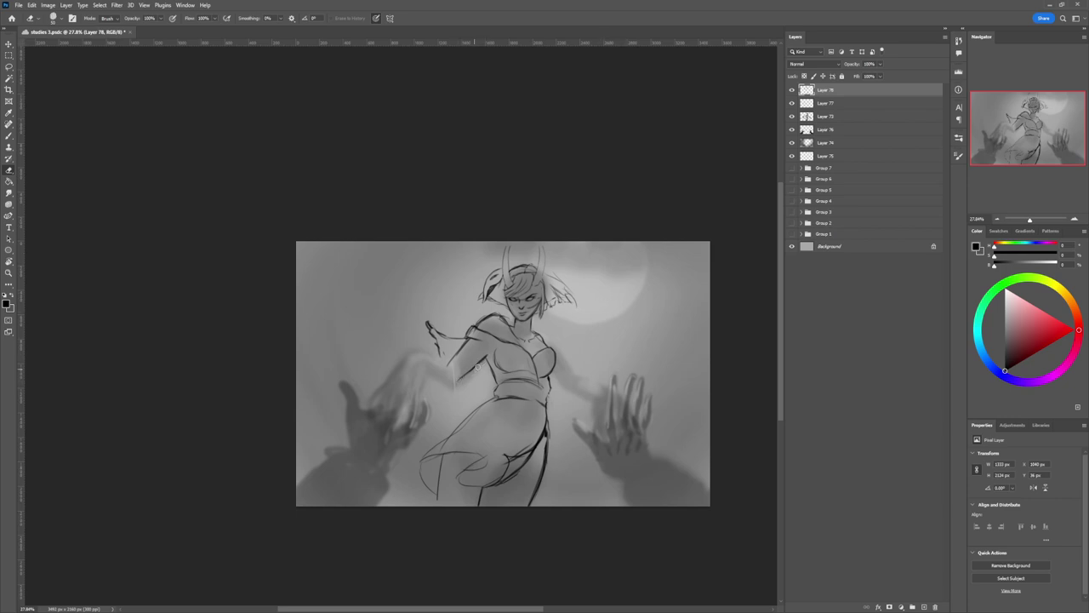
{"action": "key", "text": "b"}
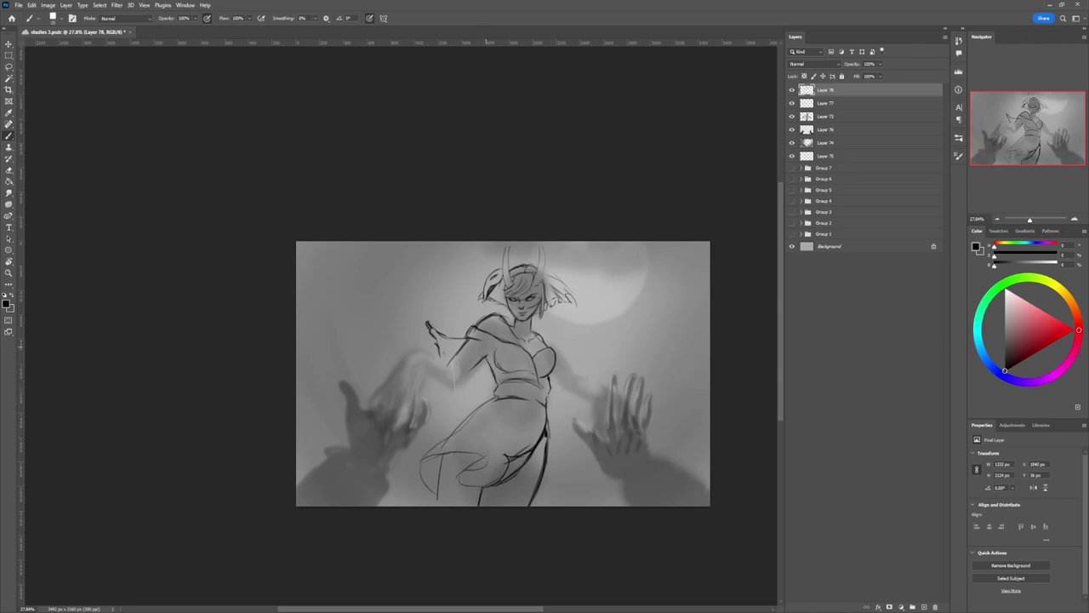
Step: Draw the underside of the left upper arm from the armpit to the elbow and clean up the line
{"action": "left_click_drag", "start_coordinate": [487, 349], "coordinate": [481, 363]}
{"action": "key", "text": "e"}
{"action": "key", "text": "b"}
{"action": "left_click_drag", "start_coordinate": [485, 351], "coordinate": [453, 382]}
{"action": "key", "text": "e"}
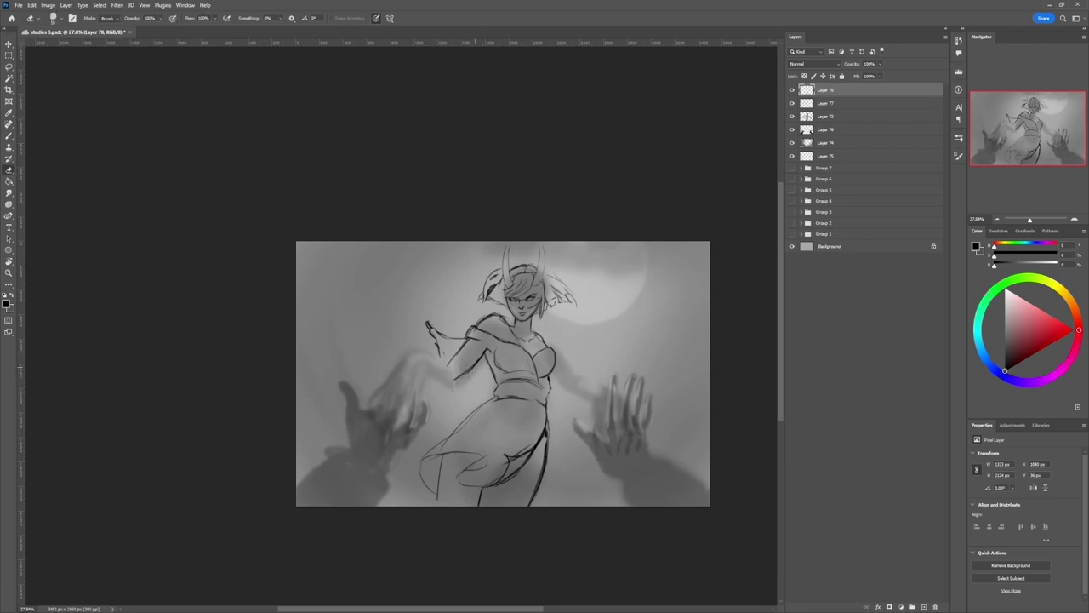
{"action": "left_click_drag", "start_coordinate": [471, 371], "coordinate": [464, 372]}
{"action": "key", "text": "b"}
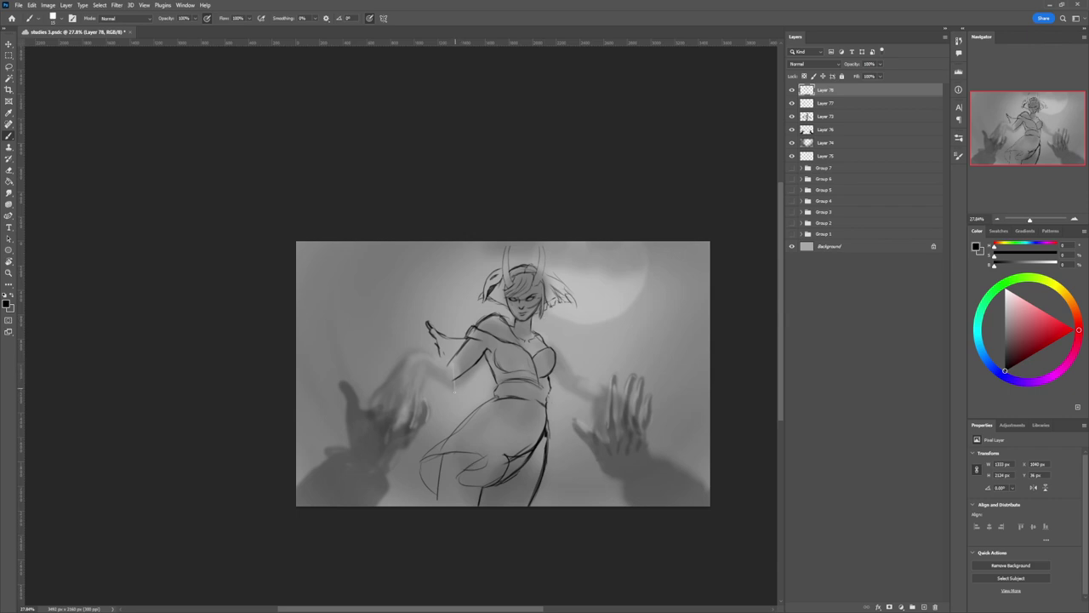
Step: Sketch both contours of the bent left forearm from the elbow down to the wrist
{"action": "mouse_move", "coordinate": [457, 379]}
{"action": "left_mouse_down"}
{"action": "mouse_move", "coordinate": [436, 346]}
{"action": "mouse_move", "coordinate": [447, 383]}
{"action": "mouse_move", "coordinate": [421, 365]}
{"action": "mouse_move", "coordinate": [422, 349]}
{"action": "mouse_move", "coordinate": [398, 366]}
{"action": "mouse_move", "coordinate": [436, 371]}
{"action": "mouse_move", "coordinate": [416, 411]}
{"action": "mouse_move", "coordinate": [437, 372]}
{"action": "mouse_move", "coordinate": [408, 438]}
{"action": "left_mouse_up"}
{"action": "key", "text": "e"}
{"action": "key", "text": "b"}
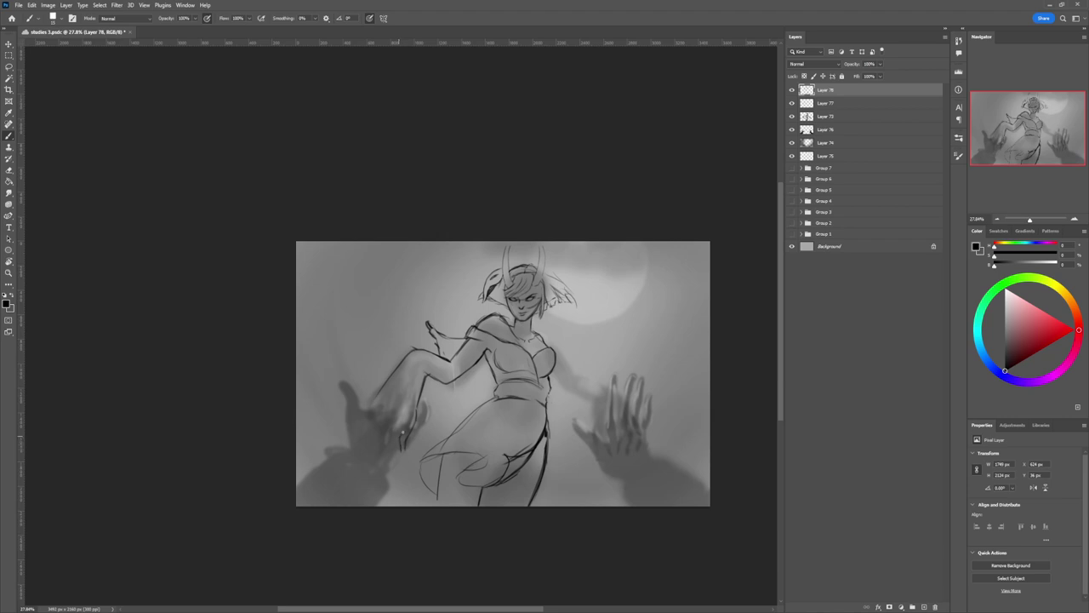
Step: Draw long, pointed fingers hanging down from the inner side of the left hand
{"action": "left_click_drag", "start_coordinate": [406, 416], "coordinate": [403, 432]}
{"action": "left_click_drag", "start_coordinate": [404, 448], "coordinate": [397, 463]}
{"action": "left_click_drag", "start_coordinate": [405, 417], "coordinate": [397, 427]}
{"action": "mouse_move", "coordinate": [396, 431]}
{"action": "left_mouse_down"}
{"action": "mouse_move", "coordinate": [372, 487]}
{"action": "mouse_move", "coordinate": [380, 455]}
{"action": "left_mouse_up"}
{"action": "key", "text": "e"}
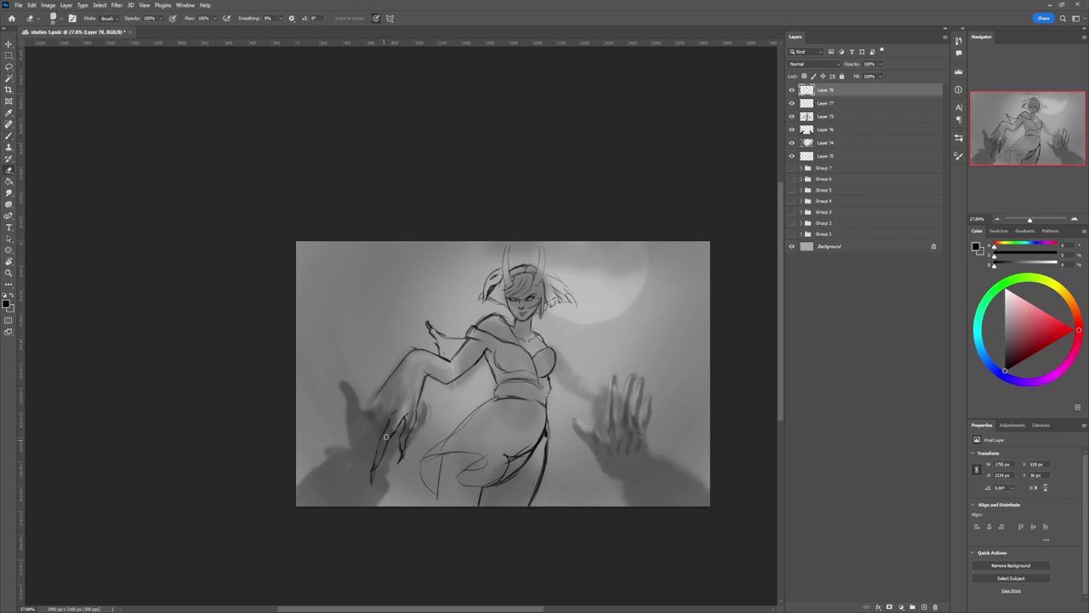
{"action": "key", "text": "b"}
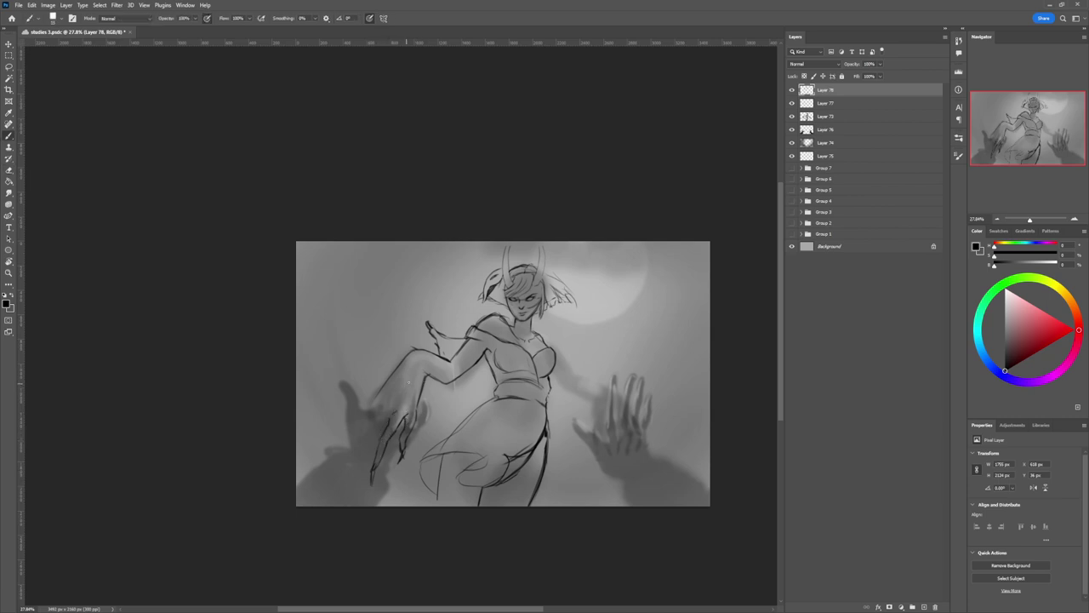
Step: Add the remaining clawed fingers and knuckle lines along the outer side of the left hand
{"action": "left_click_drag", "start_coordinate": [381, 414], "coordinate": [390, 400]}
{"action": "left_click_drag", "start_coordinate": [374, 399], "coordinate": [365, 412]}
{"action": "key", "text": "e"}
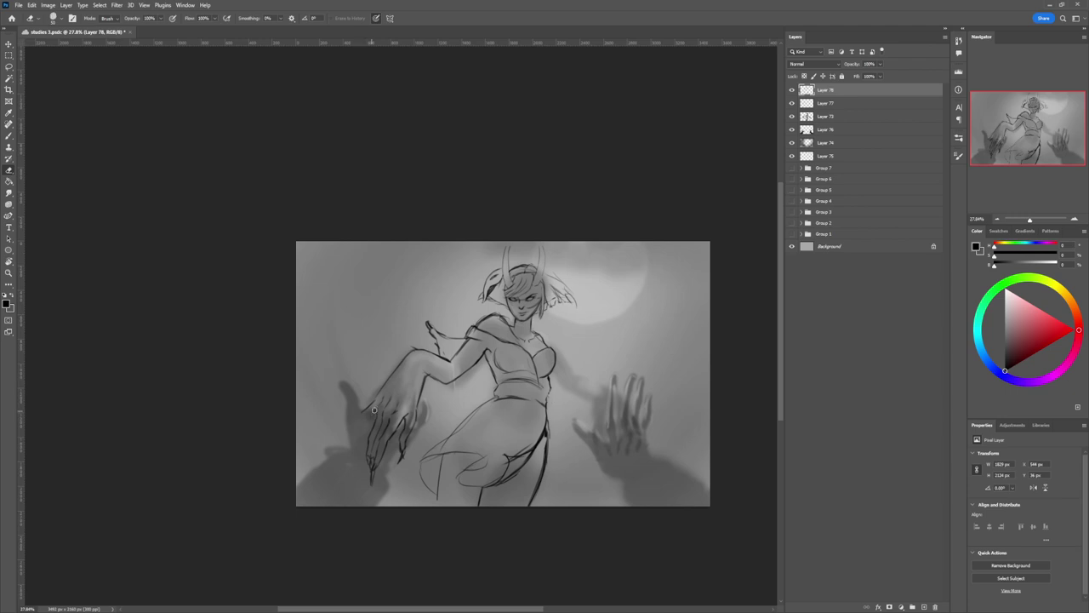
{"action": "key", "text": "b"}
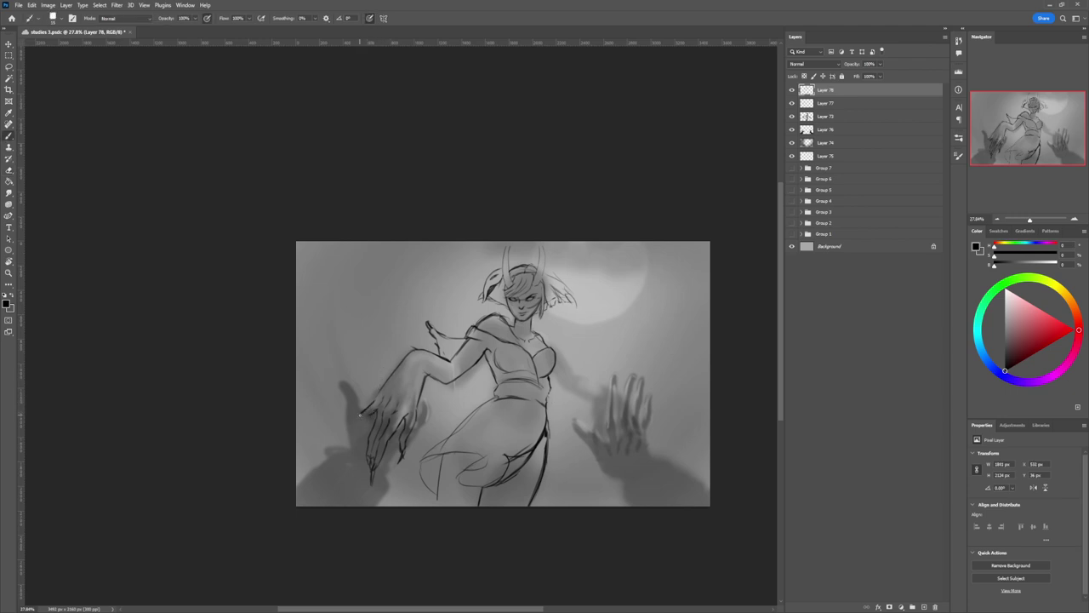
{"action": "left_click_drag", "start_coordinate": [360, 416], "coordinate": [359, 423]}
Step: Lasso the left hand, nudge it slightly up toward the wrist with Free Transform, deselect and touch up the wrist line
{"action": "key", "text": "l"}
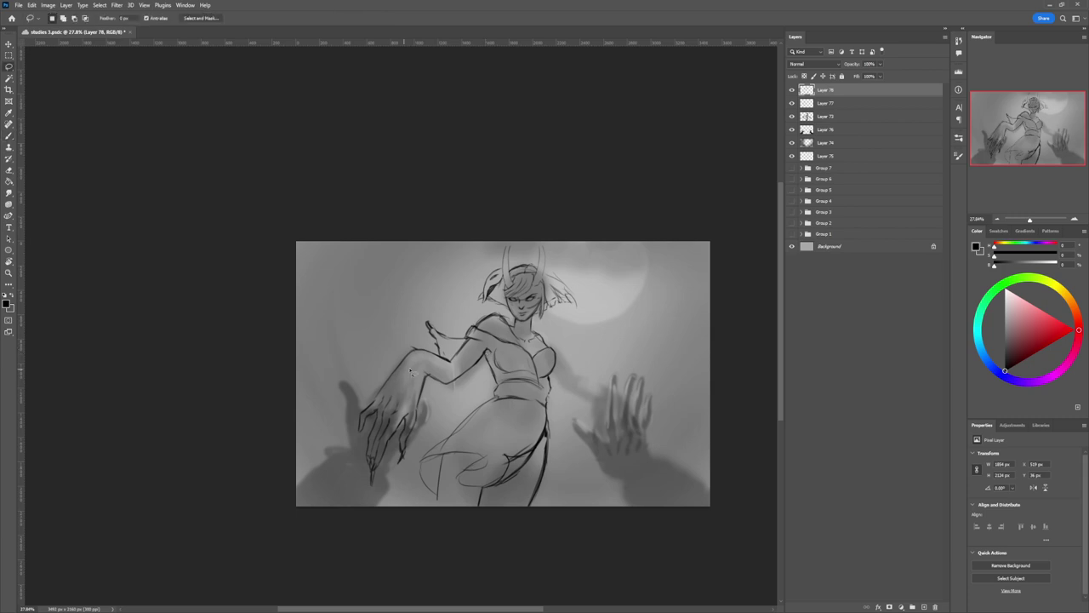
{"action": "mouse_move", "coordinate": [431, 417]}
{"action": "left_mouse_down"}
{"action": "mouse_move", "coordinate": [413, 451]}
{"action": "mouse_move", "coordinate": [427, 409]}
{"action": "mouse_move", "coordinate": [416, 398]}
{"action": "mouse_move", "coordinate": [357, 404]}
{"action": "mouse_move", "coordinate": [364, 500]}
{"action": "left_mouse_up"}
{"action": "key", "text": "ctrl+t"}
{"action": "left_click_drag", "start_coordinate": [401, 441], "coordinate": [403, 439]}
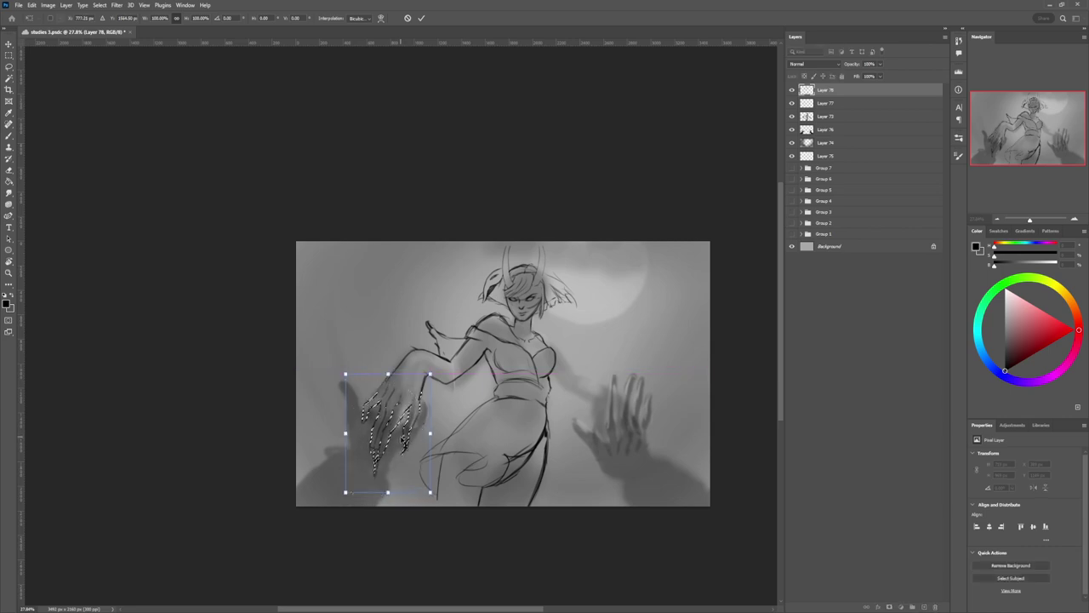
{"action": "key", "text": "Return"}
{"action": "key", "text": "ctrl+d"}
{"action": "key", "text": "b"}
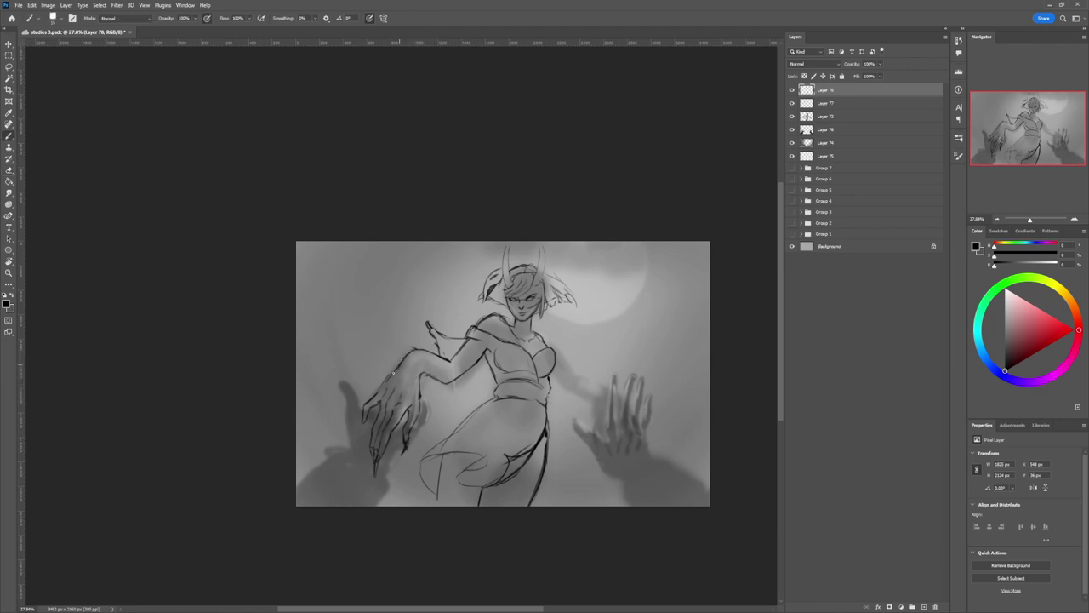
{"action": "key", "text": "e"}
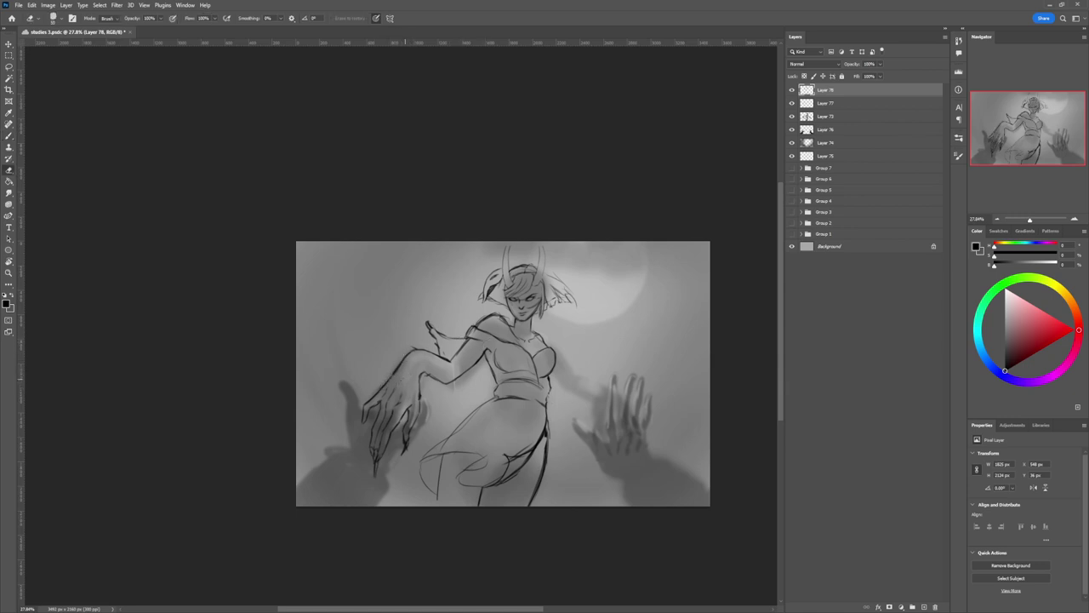
Step: Lasso the left forearm and hand, shift them outward and slightly up with Free Transform, and deselect
{"action": "key", "text": "z"}
{"action": "left_click_drag", "start_coordinate": [457, 398], "coordinate": [396, 398]}
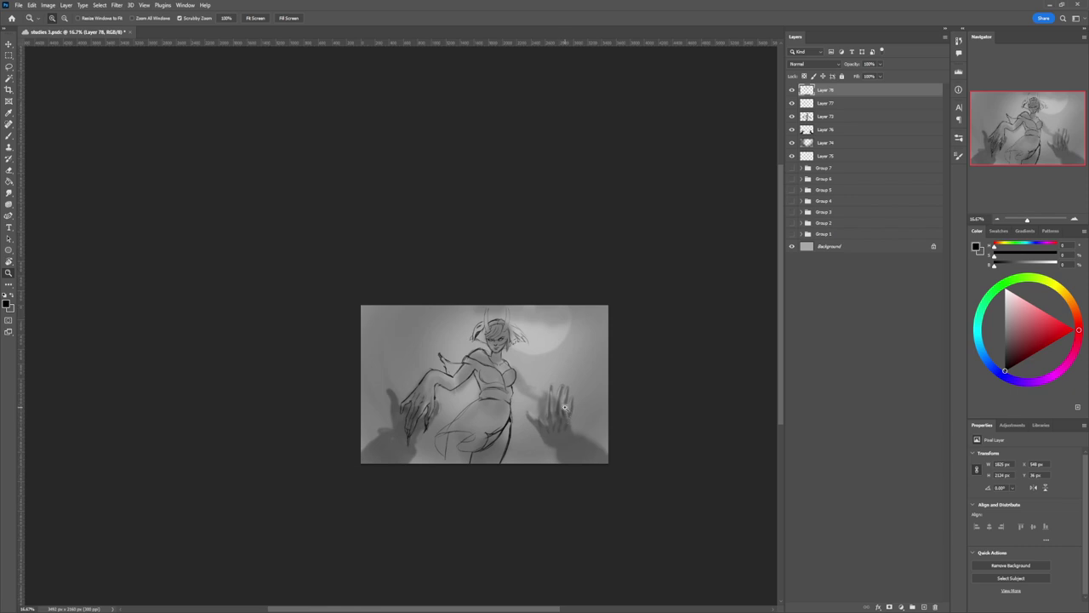
{"action": "left_click", "coordinate": [498, 393]}
{"action": "key", "text": "l"}
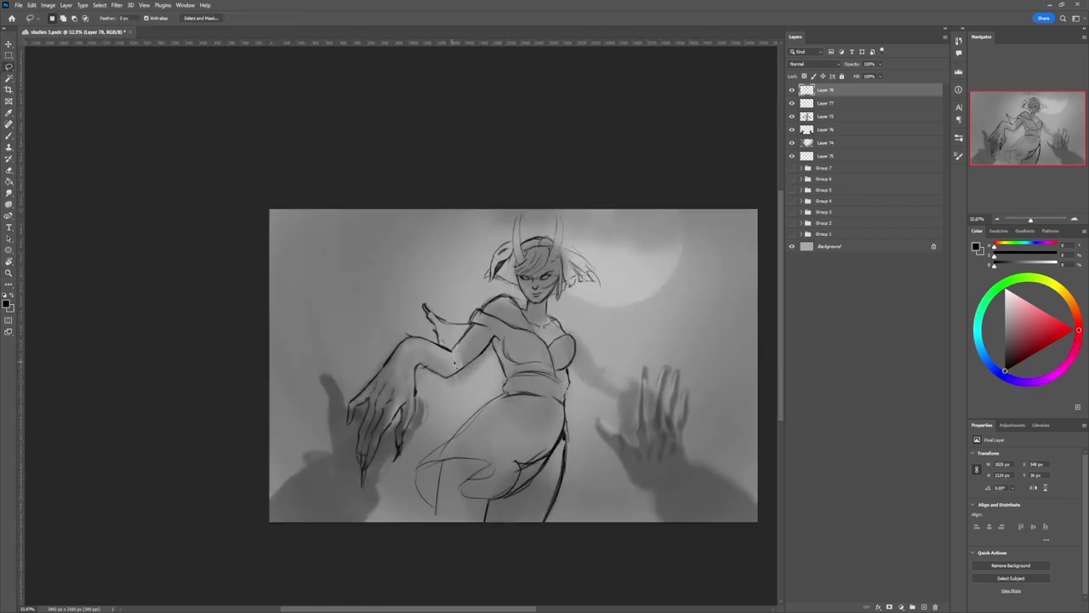
{"action": "key", "text": "z"}
{"action": "left_click", "coordinate": [471, 368], "text": "alt"}
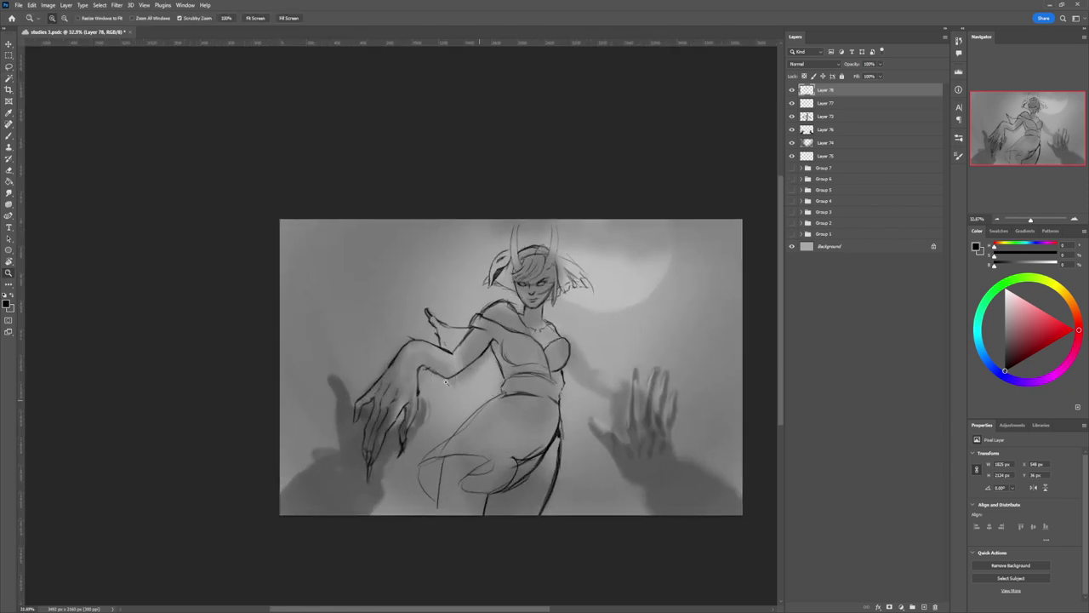
{"action": "key", "text": "l"}
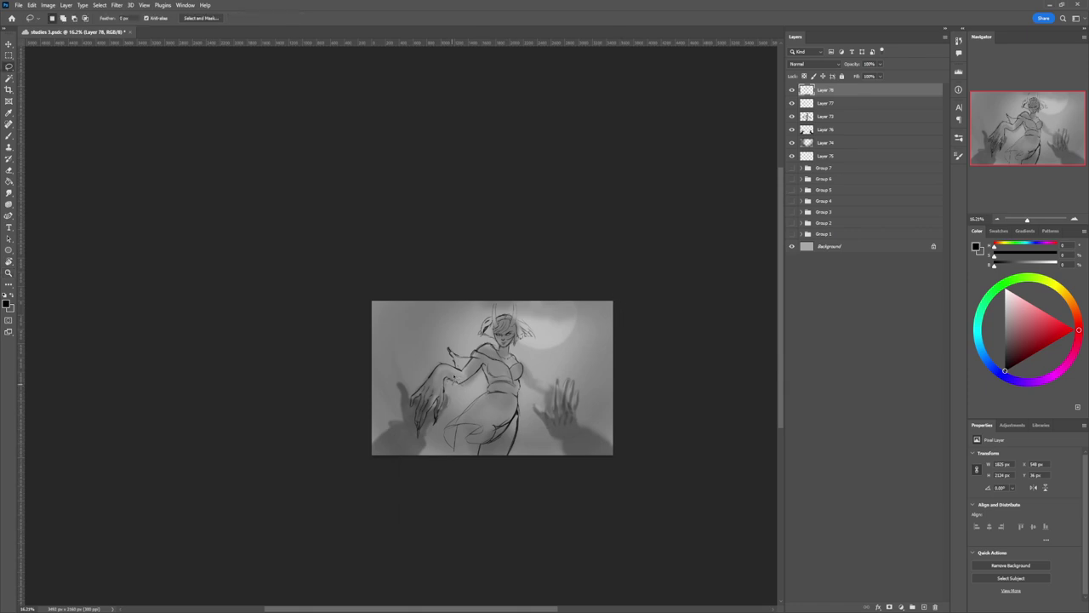
{"action": "mouse_move", "coordinate": [451, 358]}
{"action": "left_mouse_down"}
{"action": "mouse_move", "coordinate": [417, 438]}
{"action": "mouse_move", "coordinate": [453, 435]}
{"action": "mouse_move", "coordinate": [438, 415]}
{"action": "left_mouse_up"}
{"action": "key", "text": "ctrl+t"}
{"action": "key", "text": "Return"}
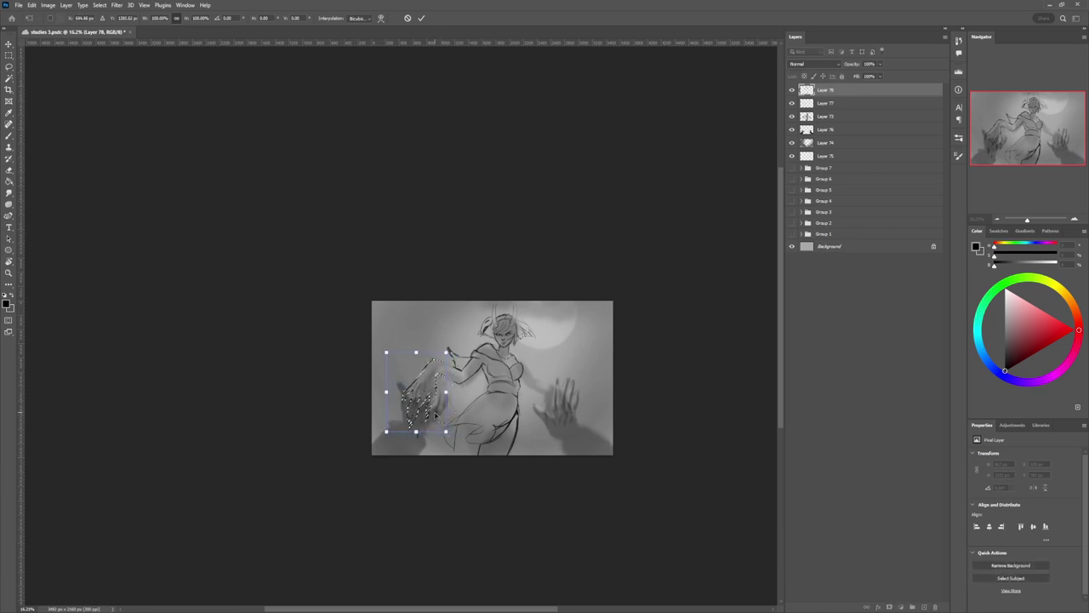
{"action": "key", "text": "ctrl+d"}
Step: Reconnect the moved left forearm to the upper arm by redrawing the contour at the elbow
{"action": "key", "text": "b"}
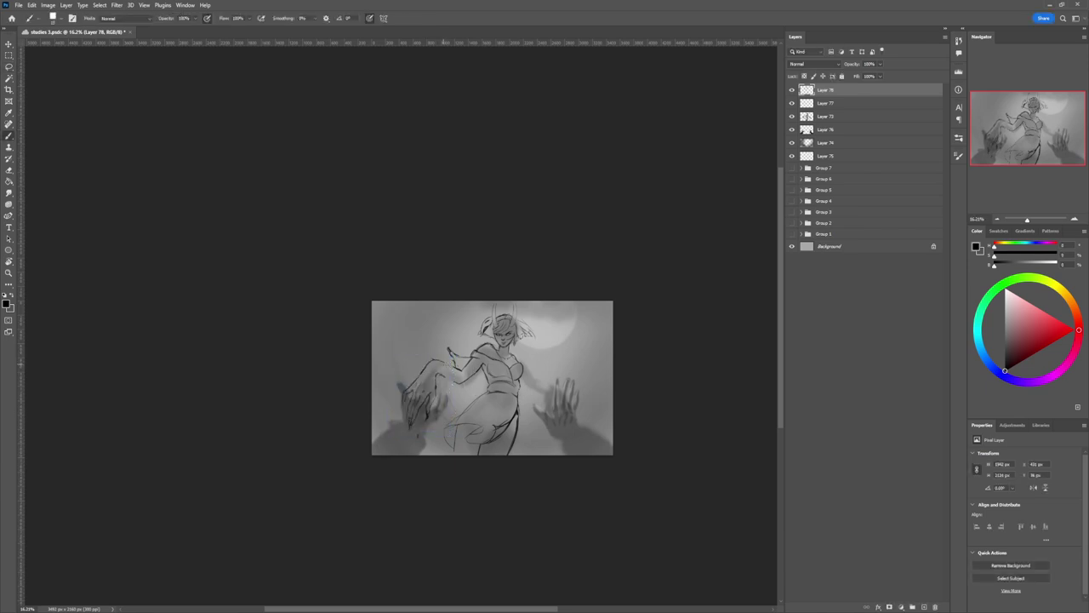
{"action": "left_click_drag", "start_coordinate": [442, 375], "coordinate": [454, 382]}
{"action": "key", "text": "ctrl+space"}
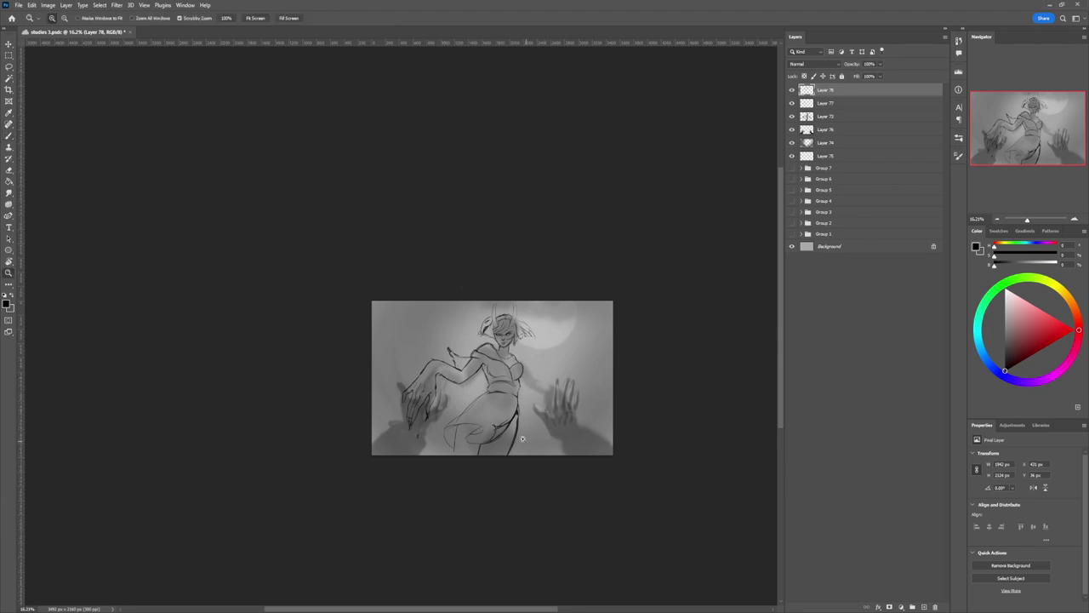
{"action": "mouse_move", "coordinate": [529, 439]}
{"action": "left_mouse_down"}
{"action": "mouse_move", "coordinate": [512, 430]}
{"action": "mouse_move", "coordinate": [561, 396]}
{"action": "left_mouse_up"}
{"action": "key", "text": "b"}
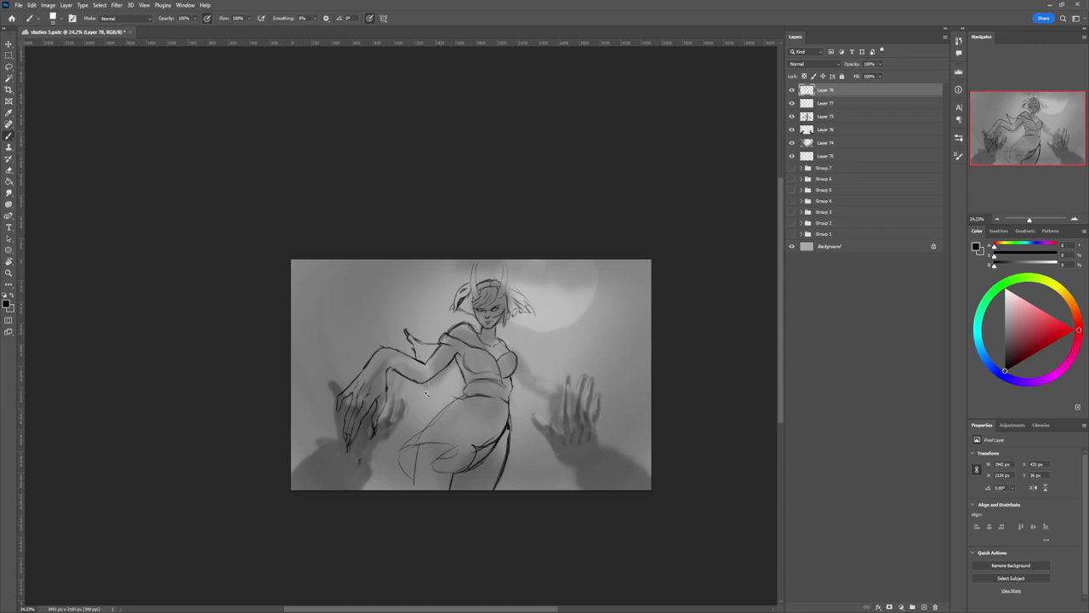
Step: Lasso the left hand, scale it down to about 88% with Free Transform, reposition it at the wrist and deselect
{"action": "key", "text": "ctrl+space"}
{"action": "mouse_move", "coordinate": [455, 401]}
{"action": "left_mouse_down"}
{"action": "mouse_move", "coordinate": [429, 397]}
{"action": "mouse_move", "coordinate": [475, 390]}
{"action": "left_mouse_up"}
{"action": "key", "text": "l"}
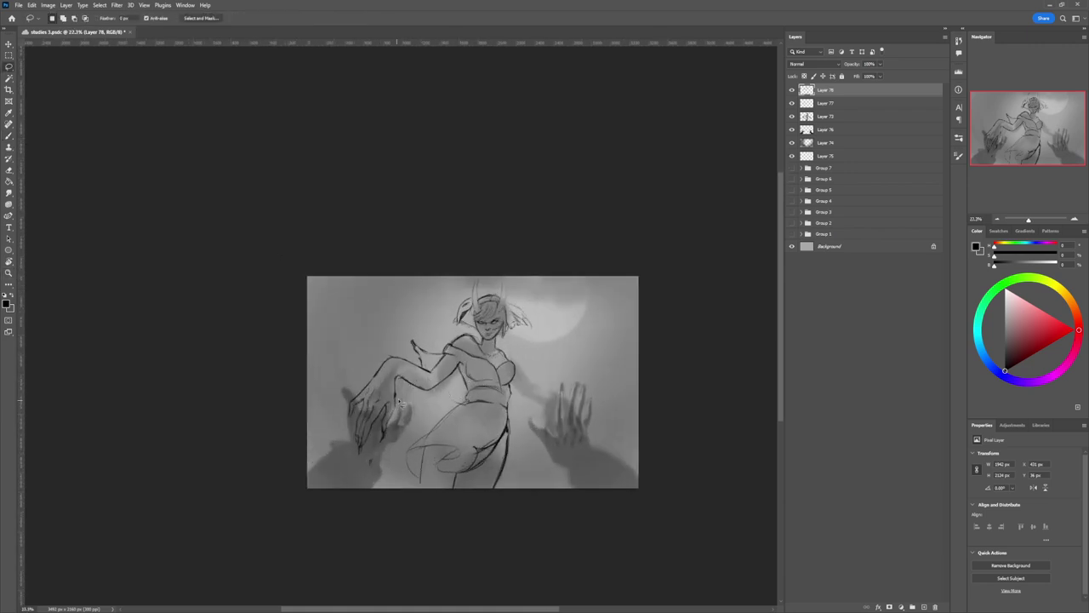
{"action": "mouse_move", "coordinate": [399, 403]}
{"action": "left_mouse_down"}
{"action": "mouse_move", "coordinate": [389, 375]}
{"action": "mouse_move", "coordinate": [340, 396]}
{"action": "mouse_move", "coordinate": [361, 467]}
{"action": "mouse_move", "coordinate": [399, 425]}
{"action": "left_mouse_up"}
{"action": "key", "text": "ctrl+t"}
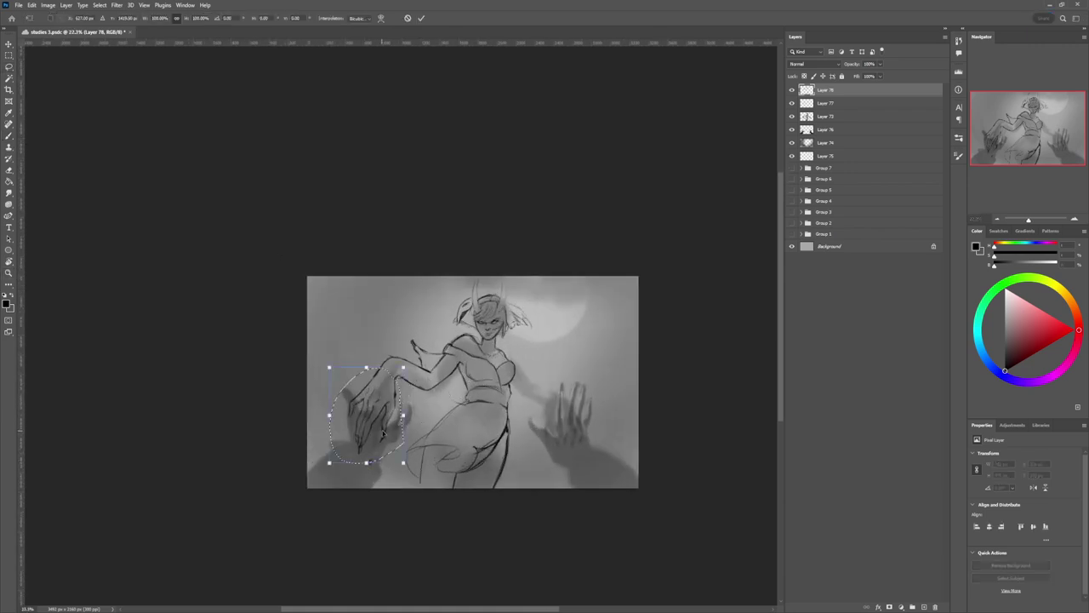
{"action": "left_click_drag", "start_coordinate": [369, 463], "coordinate": [379, 426]}
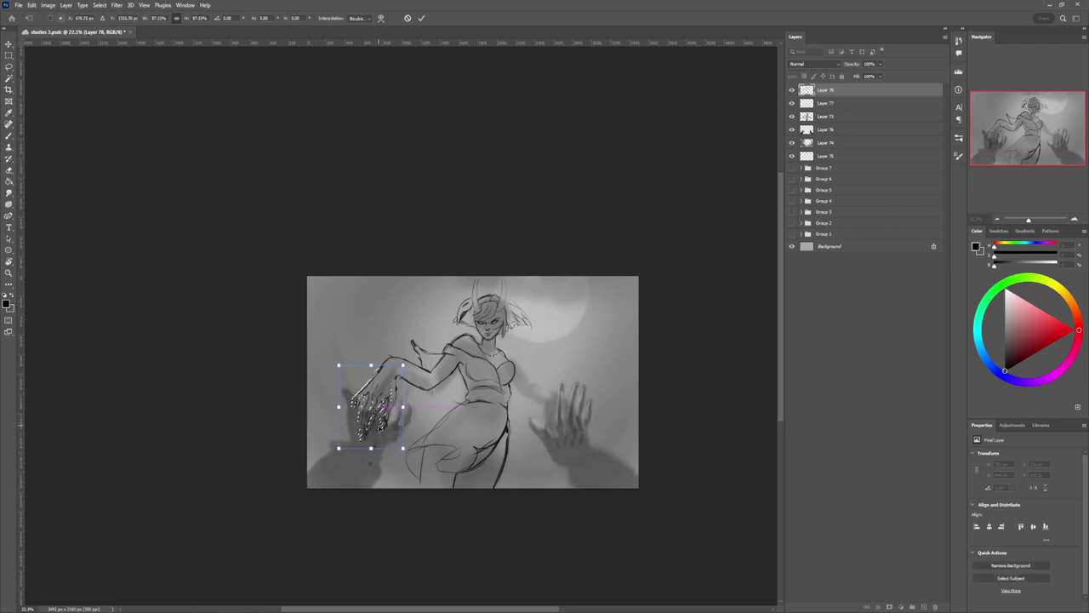
{"action": "key", "text": "Return"}
{"action": "key", "text": "ctrl+d"}
Step: Erase the rough top edge of the left forearm and redraw it as a curve toward the hand
{"action": "key", "text": "ctrl+space"}
{"action": "mouse_move", "coordinate": [462, 452]}
{"action": "left_mouse_down"}
{"action": "mouse_move", "coordinate": [432, 449]}
{"action": "mouse_move", "coordinate": [501, 492]}
{"action": "left_mouse_up"}
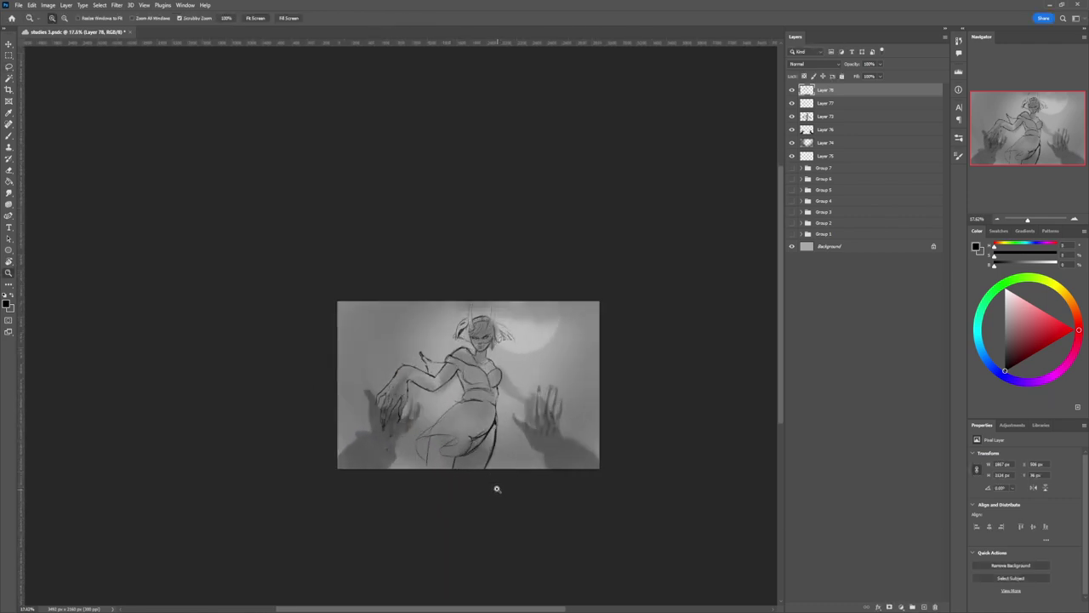
{"action": "left_click_drag", "start_coordinate": [446, 409], "coordinate": [460, 415]}
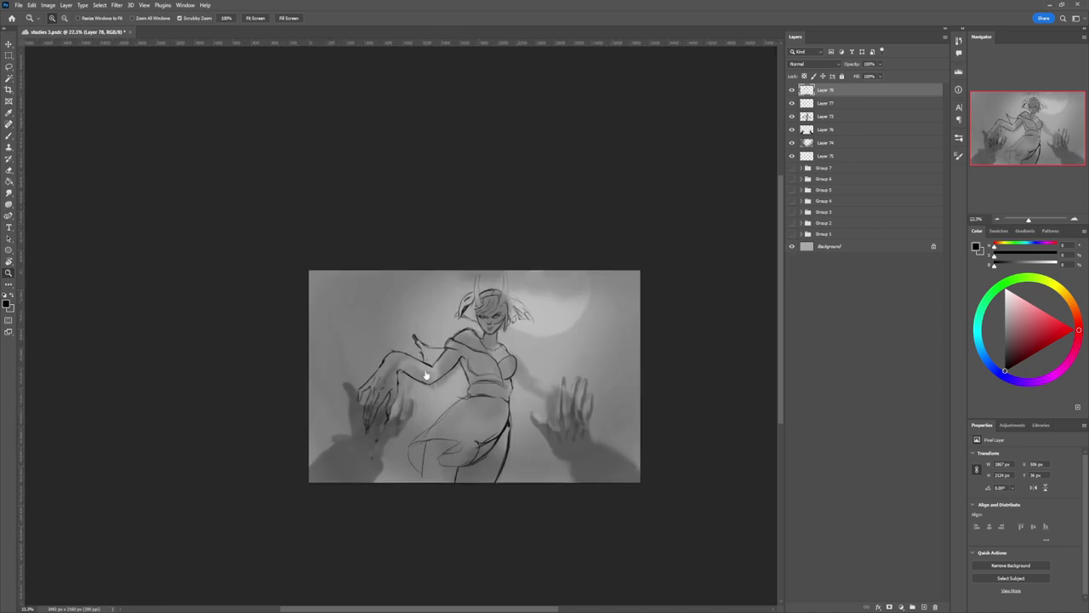
{"action": "key", "text": "e"}
{"action": "left_click_drag", "start_coordinate": [384, 351], "coordinate": [392, 362]}
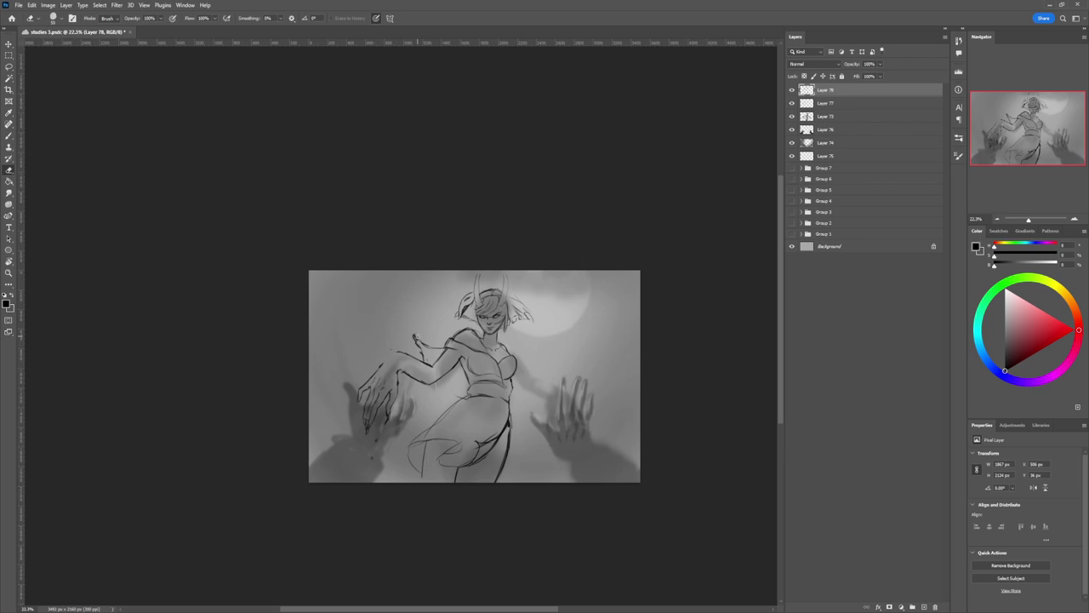
{"action": "key", "text": "b"}
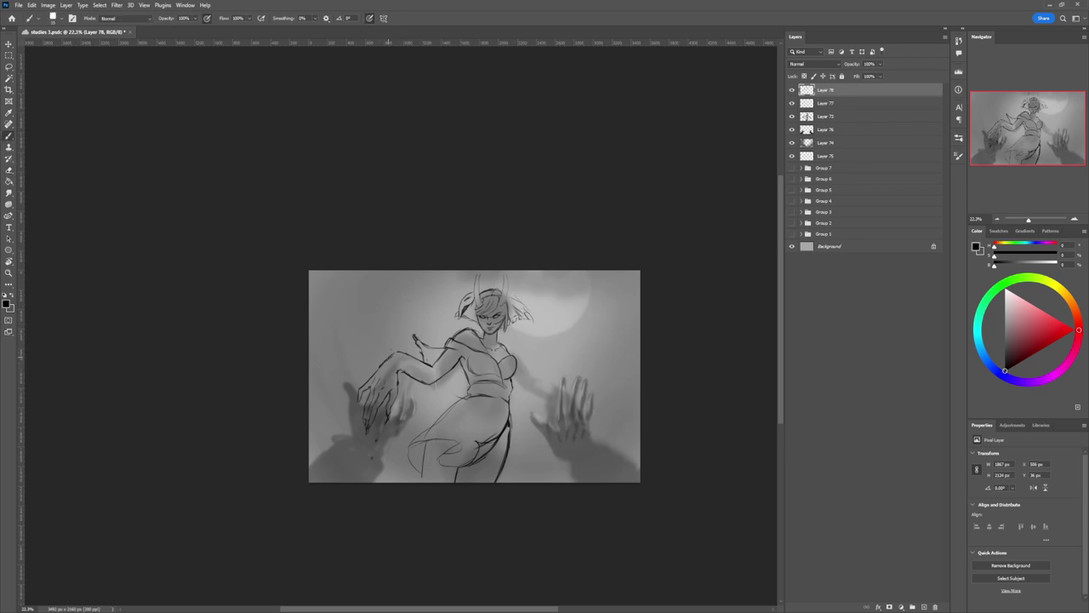
{"action": "left_click_drag", "start_coordinate": [390, 357], "coordinate": [406, 349]}
Step: Refine the curve over the left wrist and forearm by erasing the outer line and redrawing it lower and smoother
{"action": "key", "text": "e"}
{"action": "key", "text": "b"}
{"action": "key", "text": "e"}
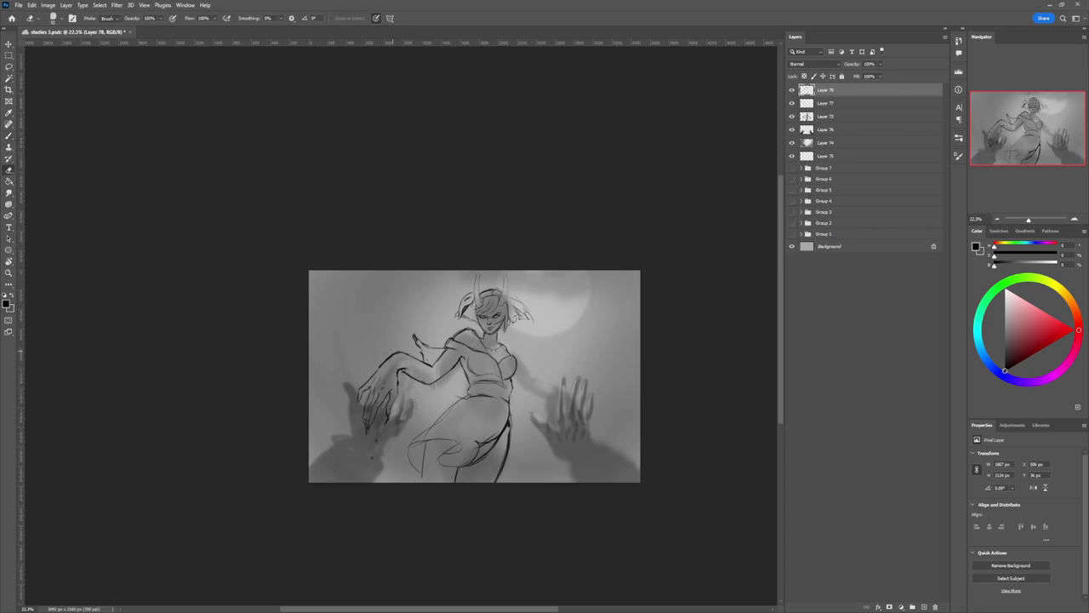
{"action": "left_click_drag", "start_coordinate": [406, 351], "coordinate": [394, 355]}
{"action": "key", "text": "b"}
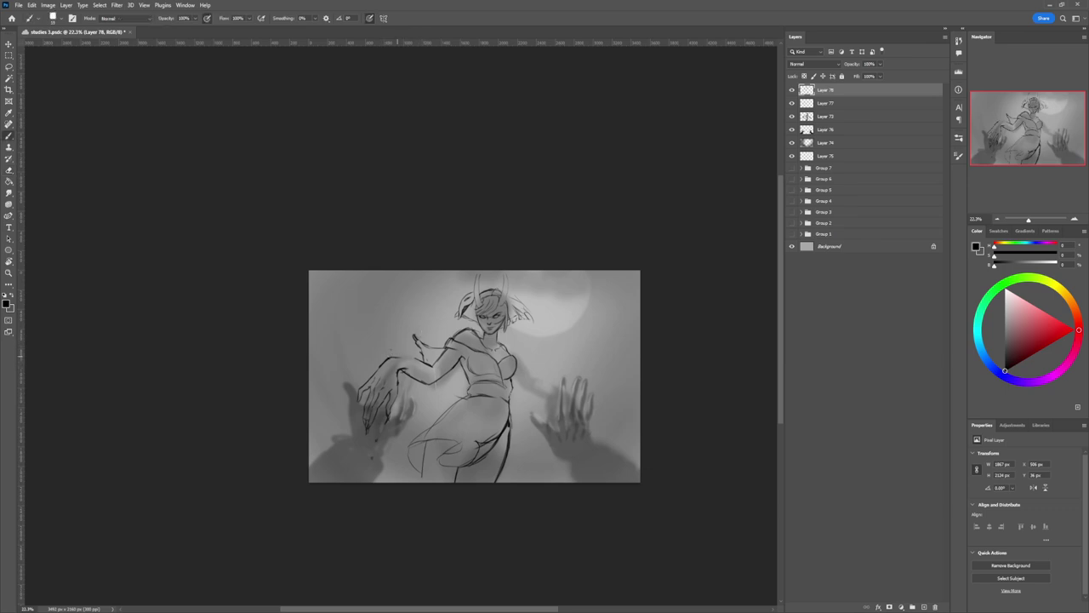
{"action": "mouse_move", "coordinate": [395, 358]}
{"action": "left_mouse_down"}
{"action": "mouse_move", "coordinate": [413, 355]}
{"action": "mouse_move", "coordinate": [391, 356]}
{"action": "left_mouse_up"}
{"action": "key", "text": "e"}
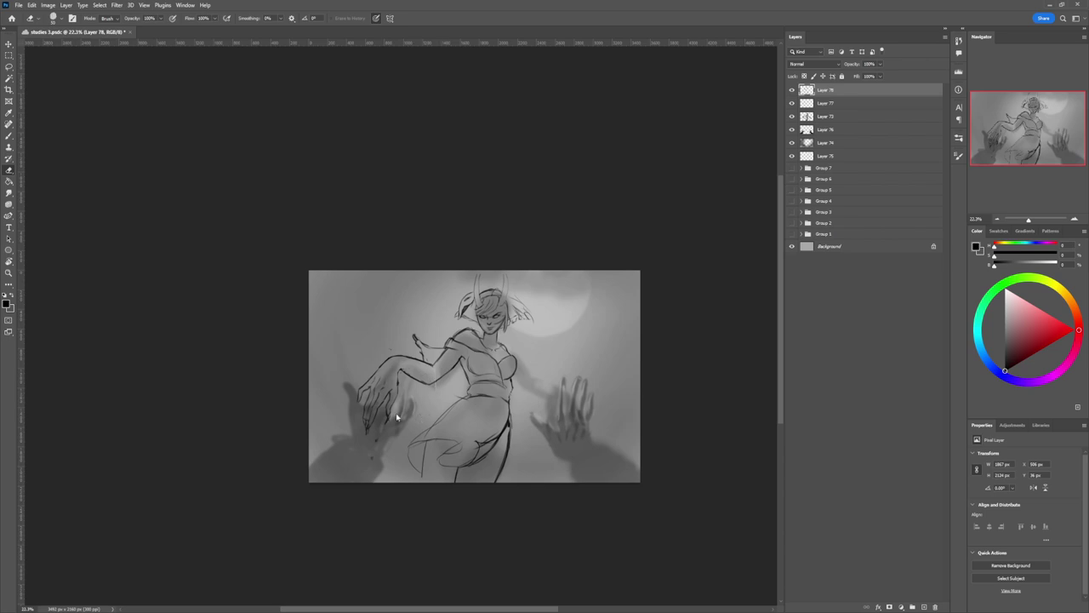
Step: Sketch the figure's right arm as upper and lower contours running from the shoulder to the raised foreground hand
{"action": "key", "text": "z"}
{"action": "left_click_drag", "start_coordinate": [414, 425], "coordinate": [393, 425]}
{"action": "left_click_drag", "start_coordinate": [540, 429], "coordinate": [561, 430]}
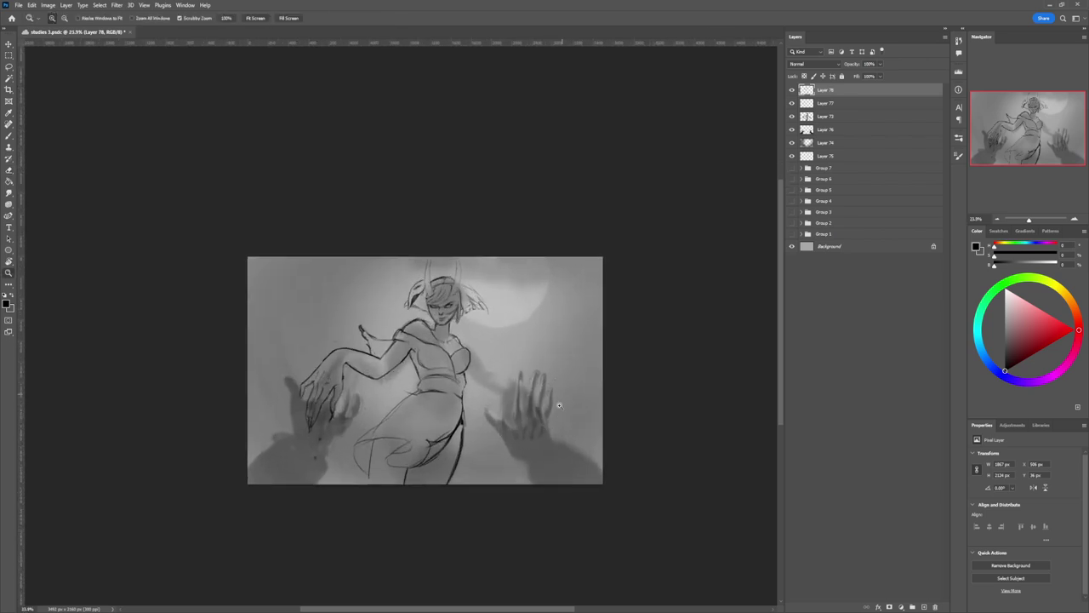
{"action": "key", "text": "b"}
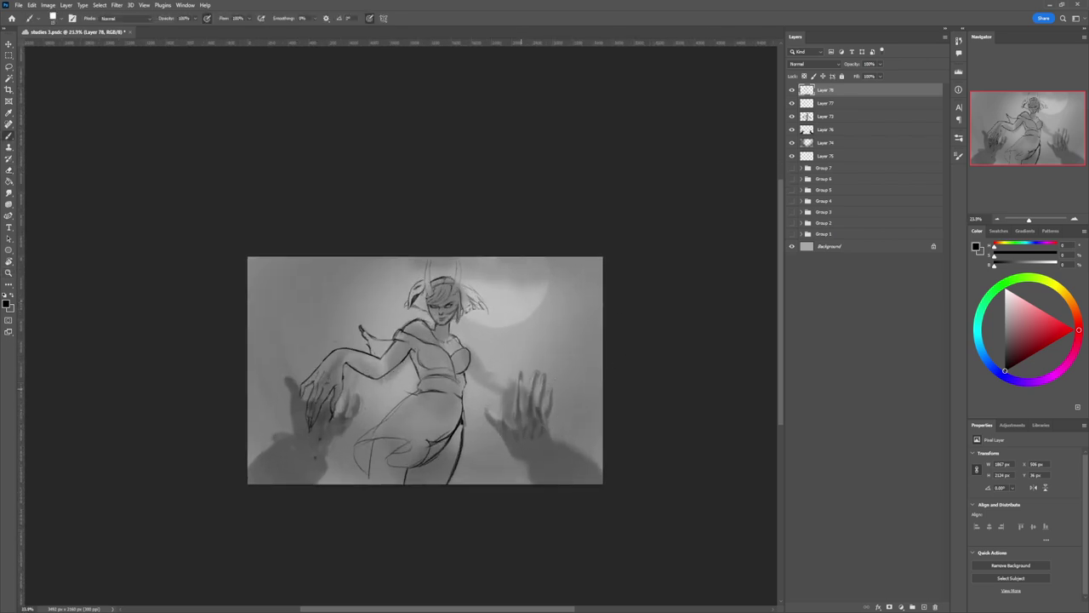
{"action": "left_click_drag", "start_coordinate": [471, 356], "coordinate": [488, 390]}
{"action": "key", "text": "ctrl+z"}
{"action": "key", "text": "ctrl+z"}
{"action": "mouse_move", "coordinate": [466, 371]}
{"action": "left_mouse_down"}
{"action": "mouse_move", "coordinate": [483, 388]}
{"action": "mouse_move", "coordinate": [514, 371]}
{"action": "mouse_move", "coordinate": [507, 391]}
{"action": "mouse_move", "coordinate": [516, 373]}
{"action": "left_mouse_up"}
{"action": "mouse_move", "coordinate": [506, 393]}
{"action": "left_mouse_down"}
{"action": "mouse_move", "coordinate": [516, 417]}
{"action": "mouse_move", "coordinate": [520, 366]}
{"action": "mouse_move", "coordinate": [521, 391]}
{"action": "mouse_move", "coordinate": [520, 374]}
{"action": "mouse_move", "coordinate": [538, 377]}
{"action": "mouse_move", "coordinate": [535, 410]}
{"action": "left_mouse_up"}
{"action": "key", "text": "ctrl+z"}
{"action": "key", "text": "ctrl+z"}
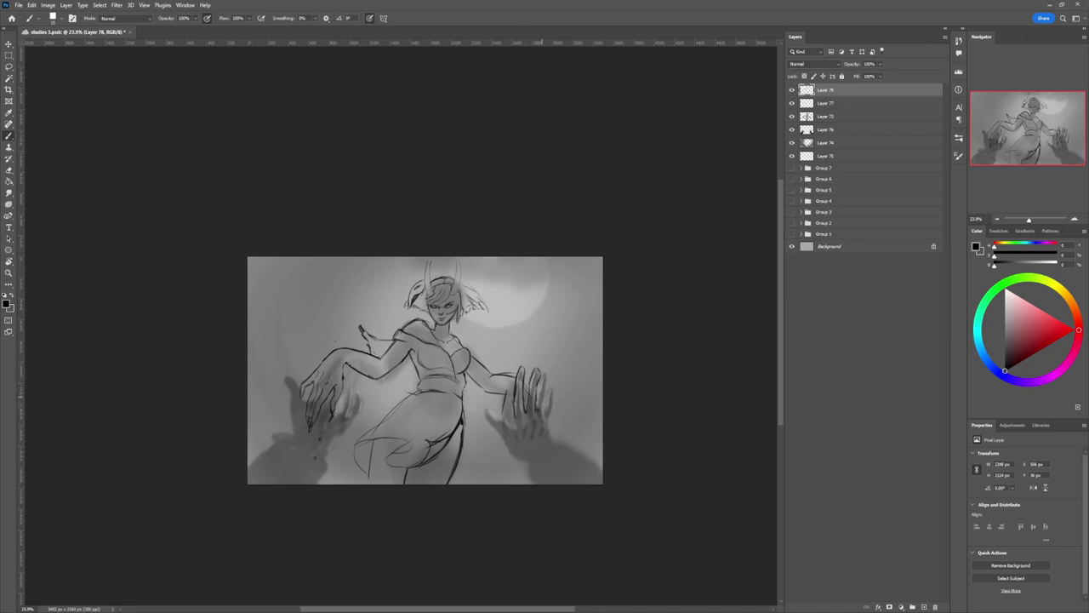
Step: Outline the fingers and thumb of the foreground right hand, then add its wrist, cuff and sleeve
{"action": "mouse_move", "coordinate": [541, 393]}
{"action": "left_mouse_down"}
{"action": "mouse_move", "coordinate": [538, 412]}
{"action": "mouse_move", "coordinate": [540, 395]}
{"action": "mouse_move", "coordinate": [547, 411]}
{"action": "left_mouse_up"}
{"action": "left_click_drag", "start_coordinate": [559, 400], "coordinate": [548, 435]}
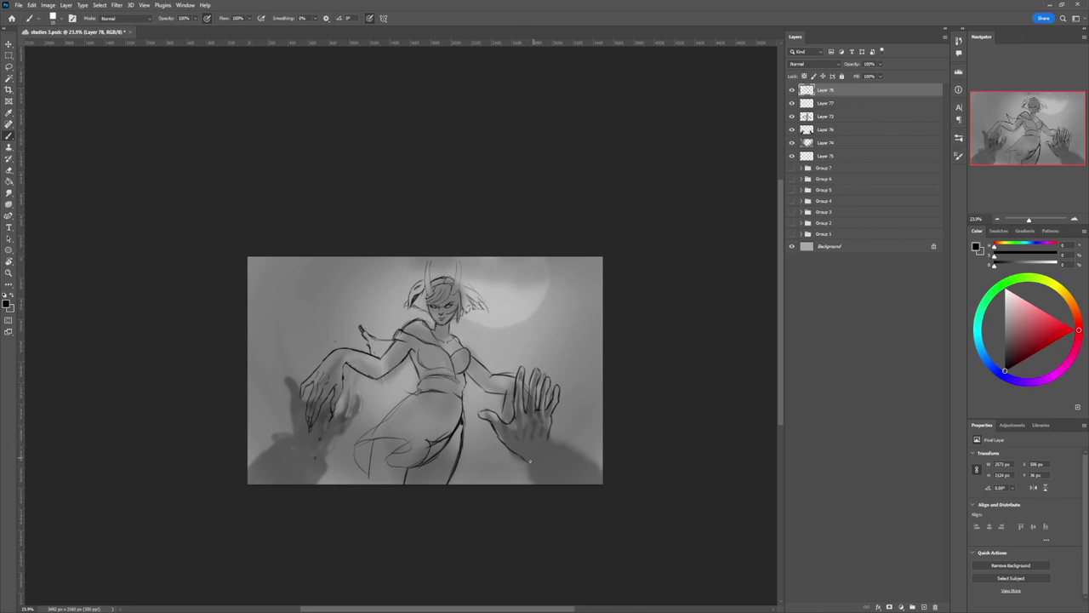
{"action": "mouse_move", "coordinate": [530, 455]}
{"action": "left_mouse_down"}
{"action": "mouse_move", "coordinate": [551, 438]}
{"action": "mouse_move", "coordinate": [521, 466]}
{"action": "left_mouse_up"}
{"action": "left_click_drag", "start_coordinate": [567, 438], "coordinate": [529, 474]}
{"action": "left_click_drag", "start_coordinate": [565, 438], "coordinate": [561, 434]}
{"action": "left_click_drag", "start_coordinate": [560, 443], "coordinate": [576, 443]}
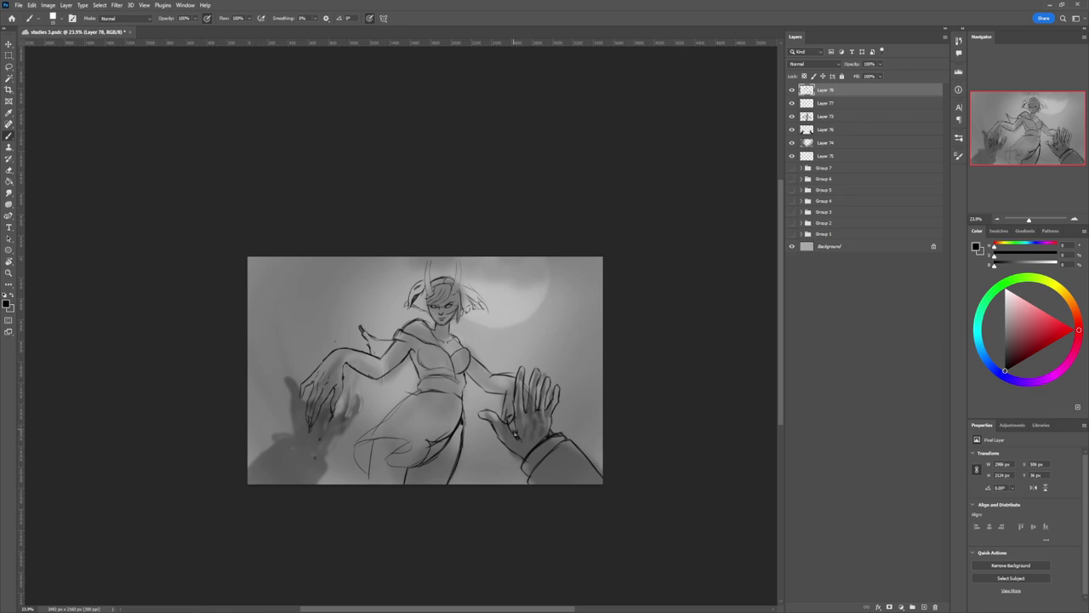
Step: Draw the figure's fingers meeting the foreground right hand, alternating brush lines and erasing near the thumb and palm
{"action": "key", "text": "e"}
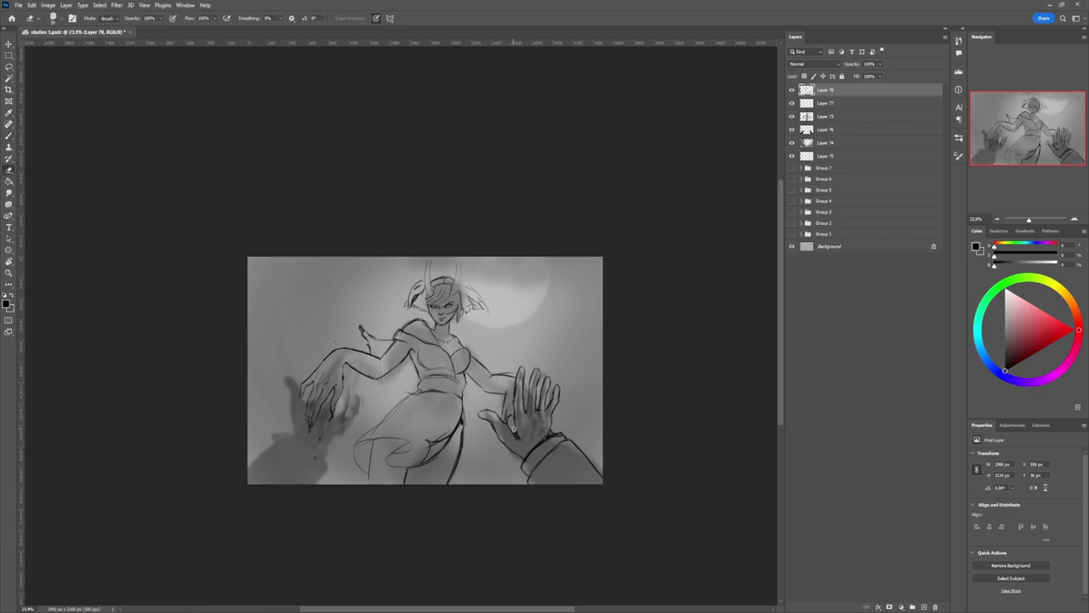
{"action": "key", "text": "b"}
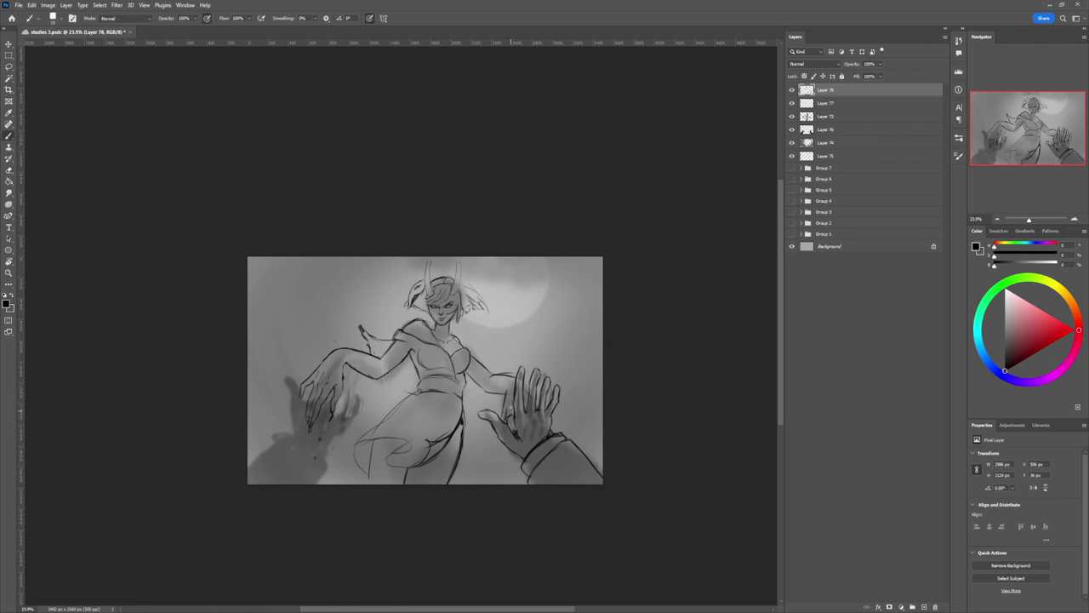
{"action": "key", "text": "e"}
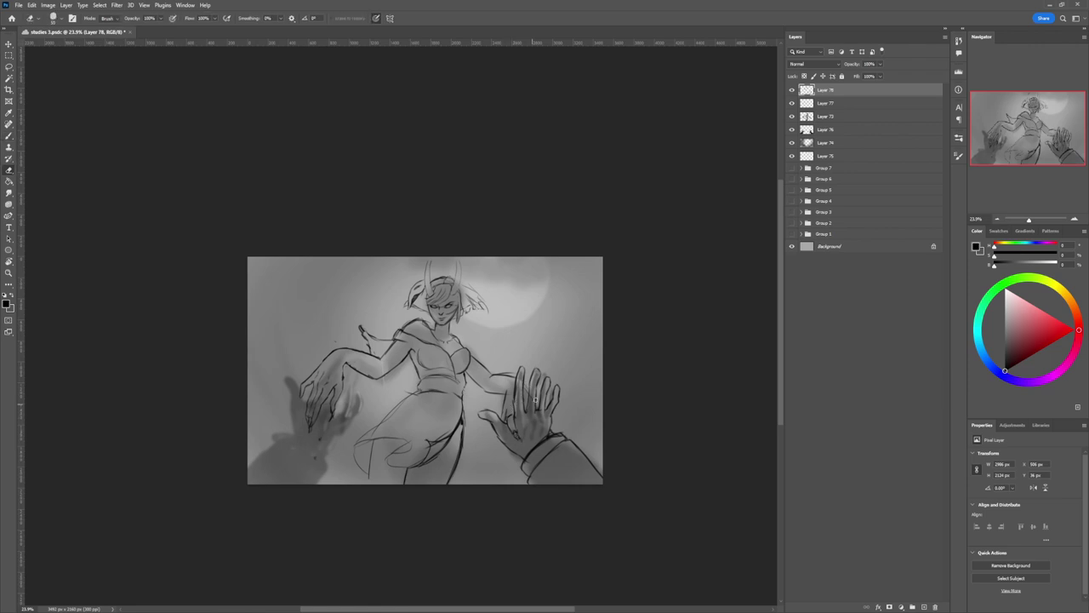
{"action": "key", "text": "b"}
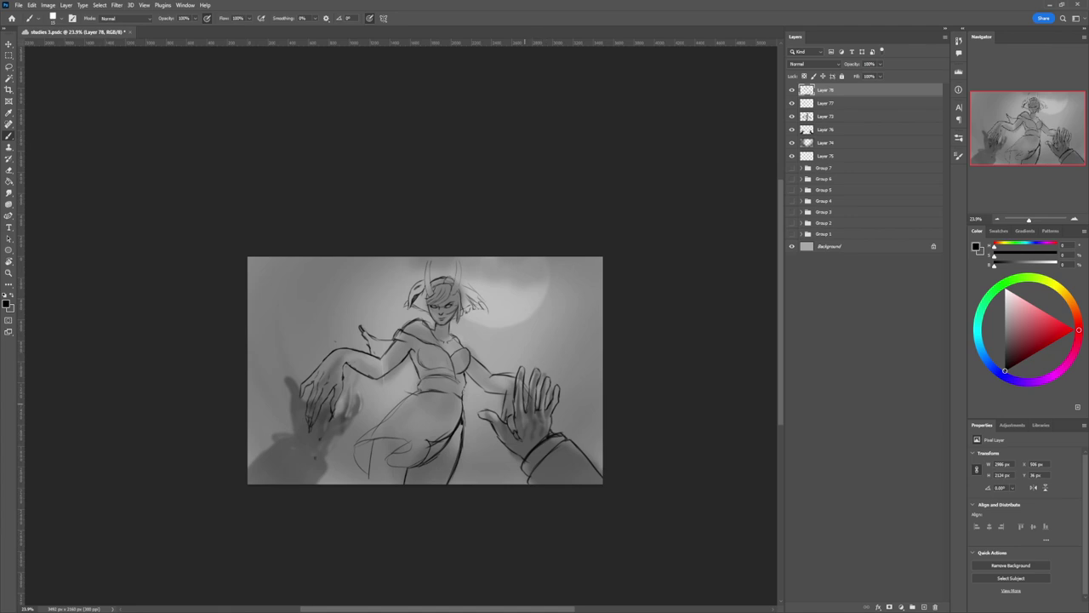
{"action": "left_click_drag", "start_coordinate": [524, 410], "coordinate": [528, 419]}
{"action": "left_click_drag", "start_coordinate": [528, 406], "coordinate": [526, 422]}
{"action": "key", "text": "e"}
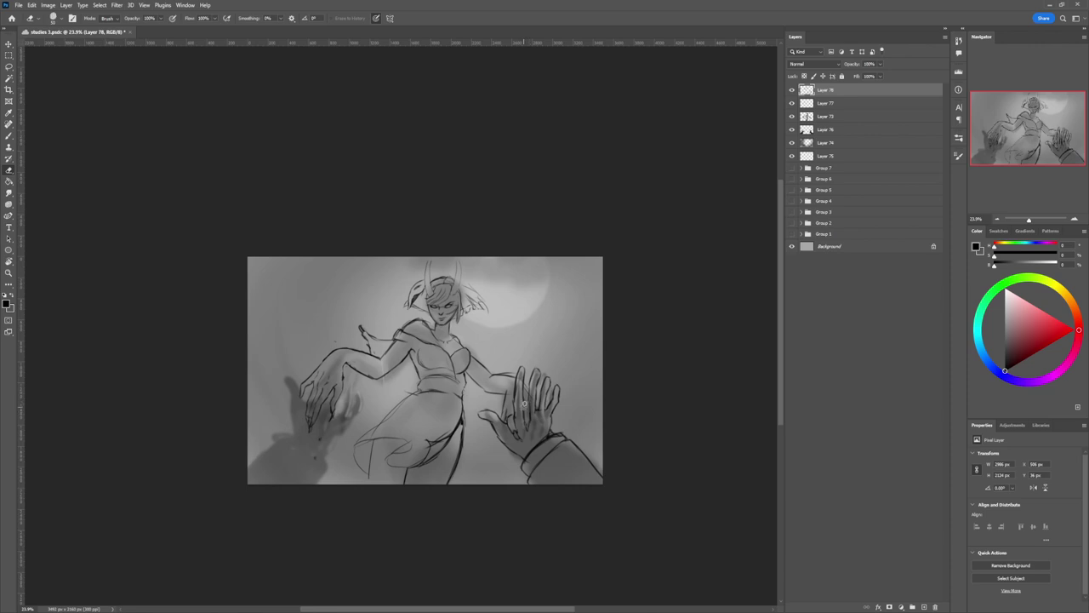
{"action": "key", "text": "b"}
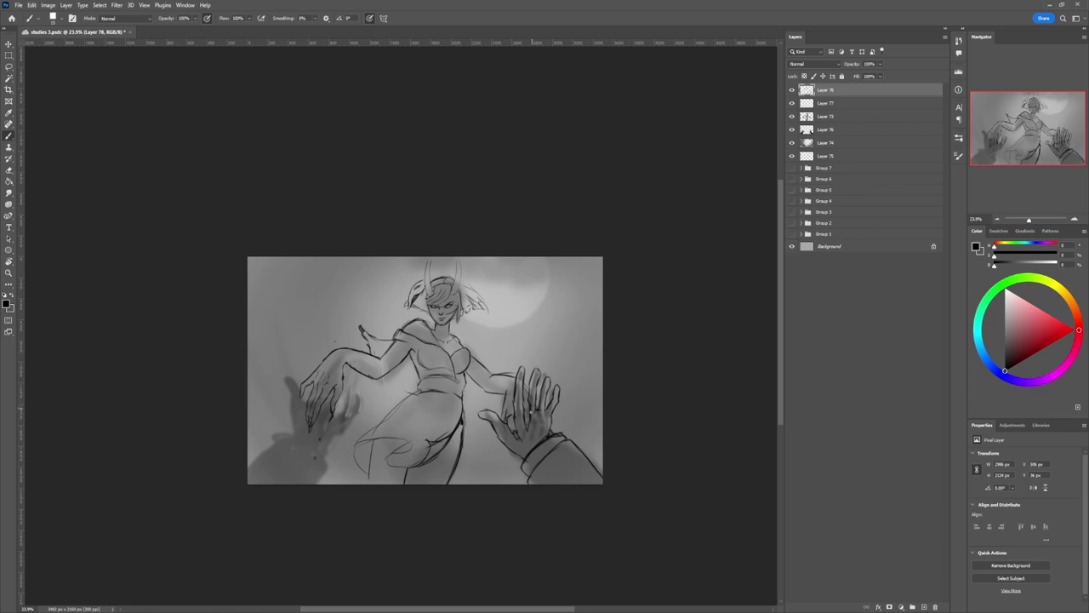
Step: Clean up and redraw the finger contours of the two joined right-side hands, defining the gaps between the fingers
{"action": "key", "text": "e"}
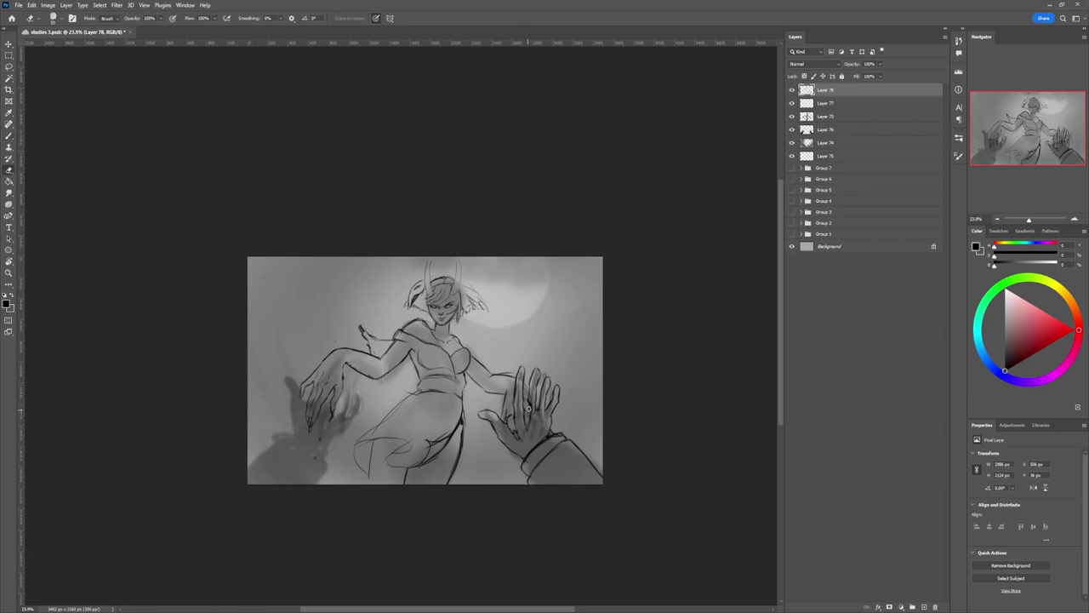
{"action": "key", "text": "b"}
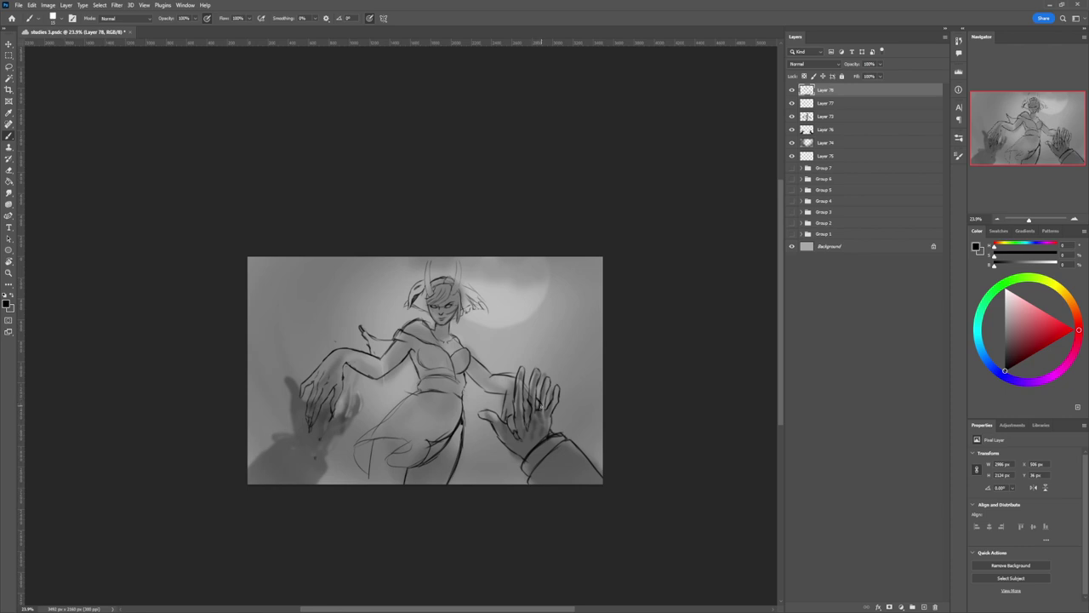
{"action": "key", "text": "e"}
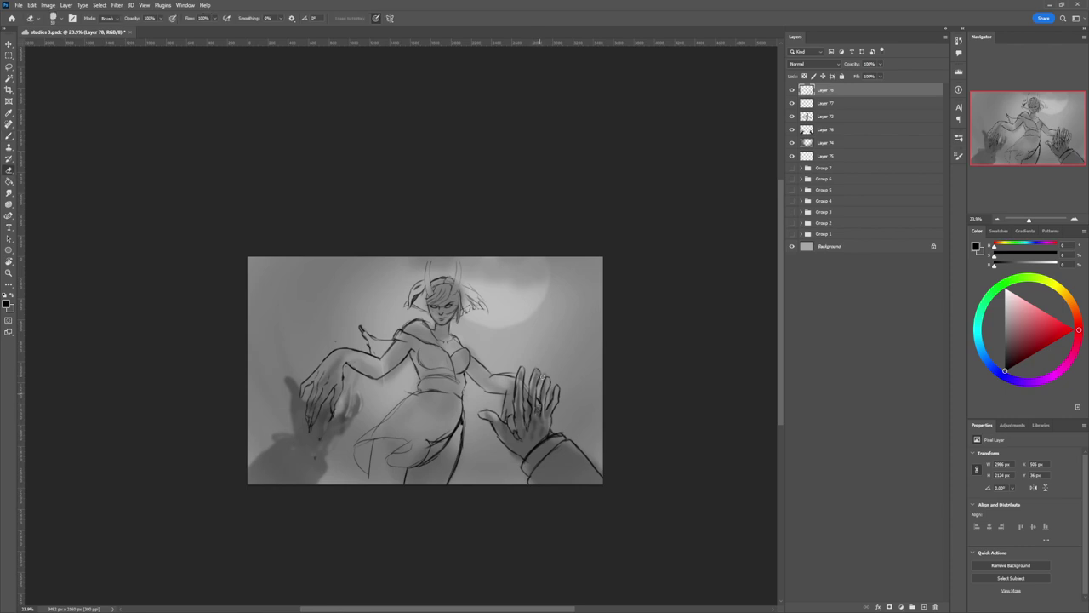
{"action": "key", "text": "b"}
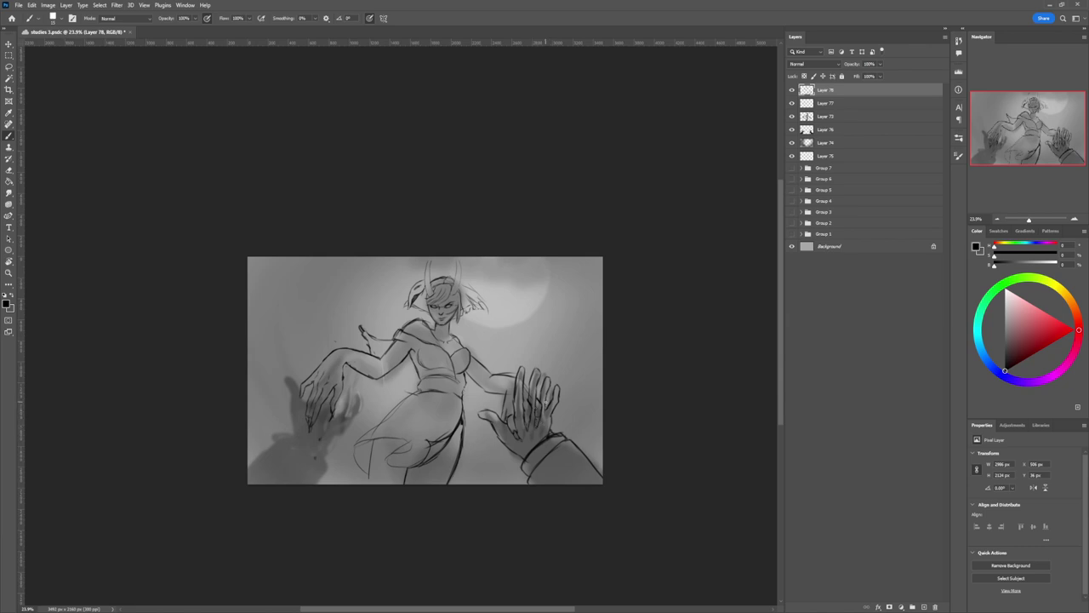
{"action": "left_click_drag", "start_coordinate": [547, 405], "coordinate": [545, 421]}
{"action": "key", "text": "e"}
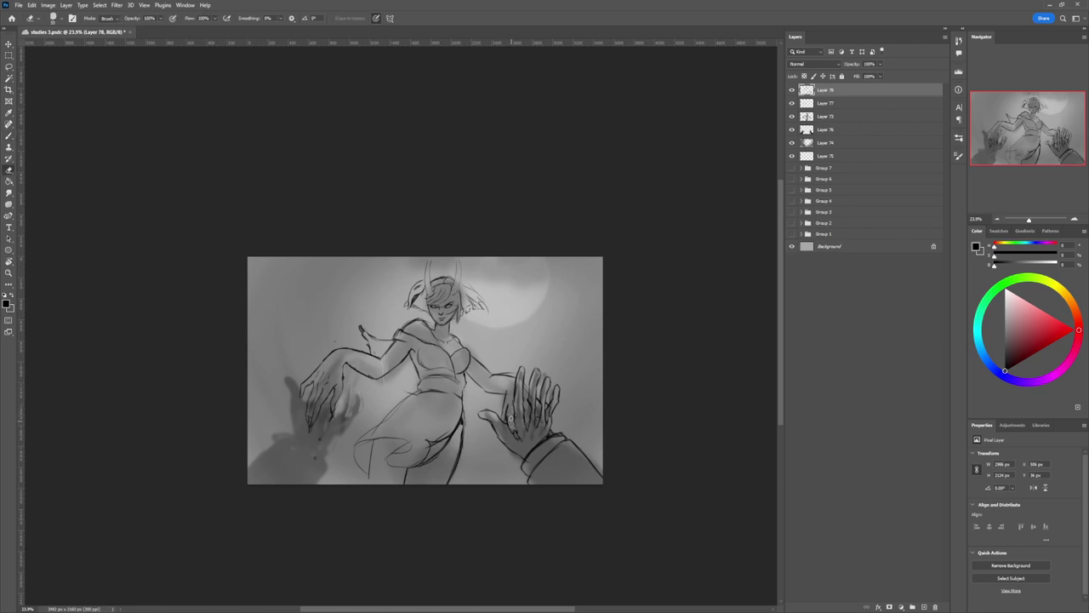
{"action": "key", "text": "b"}
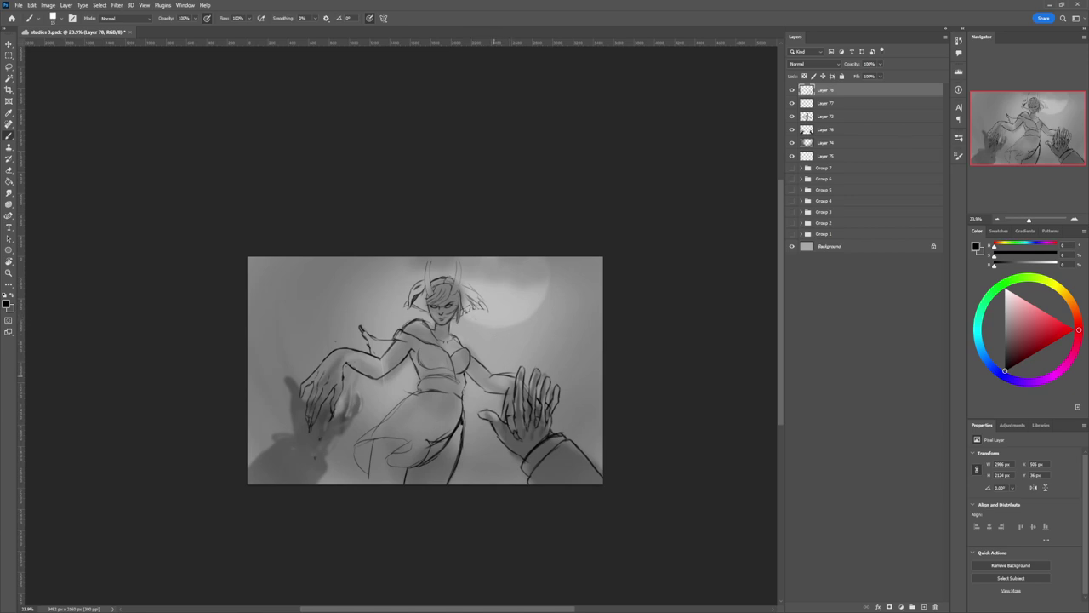
{"action": "key", "text": "e"}
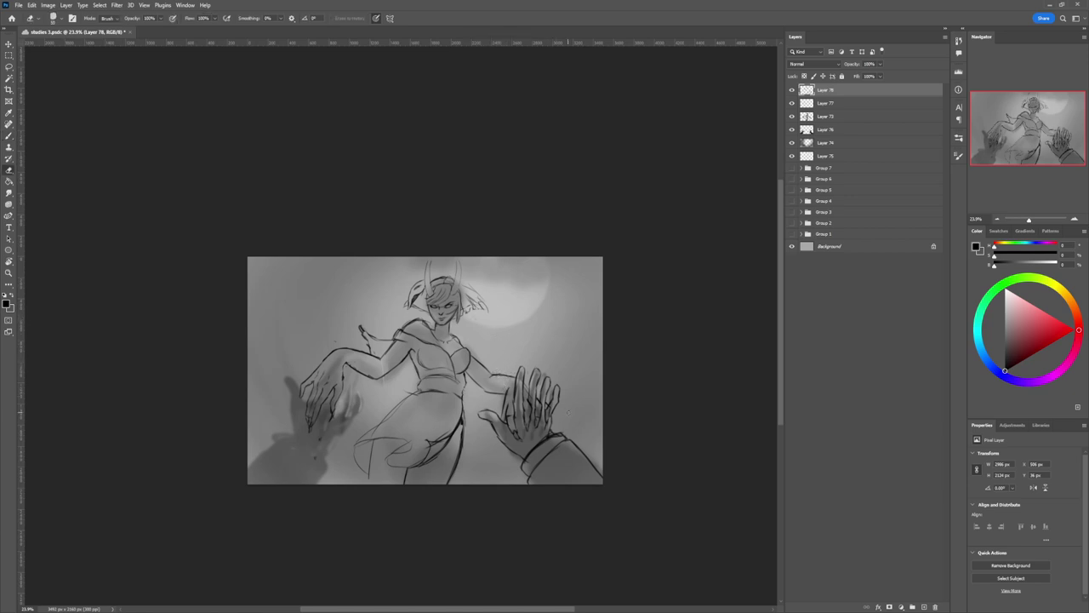
Step: Lasso the figure's head with its horns, enlarge it slightly with Free Transform and deselect
{"action": "key", "text": "z"}
{"action": "left_click_drag", "start_coordinate": [505, 424], "coordinate": [470, 409]}
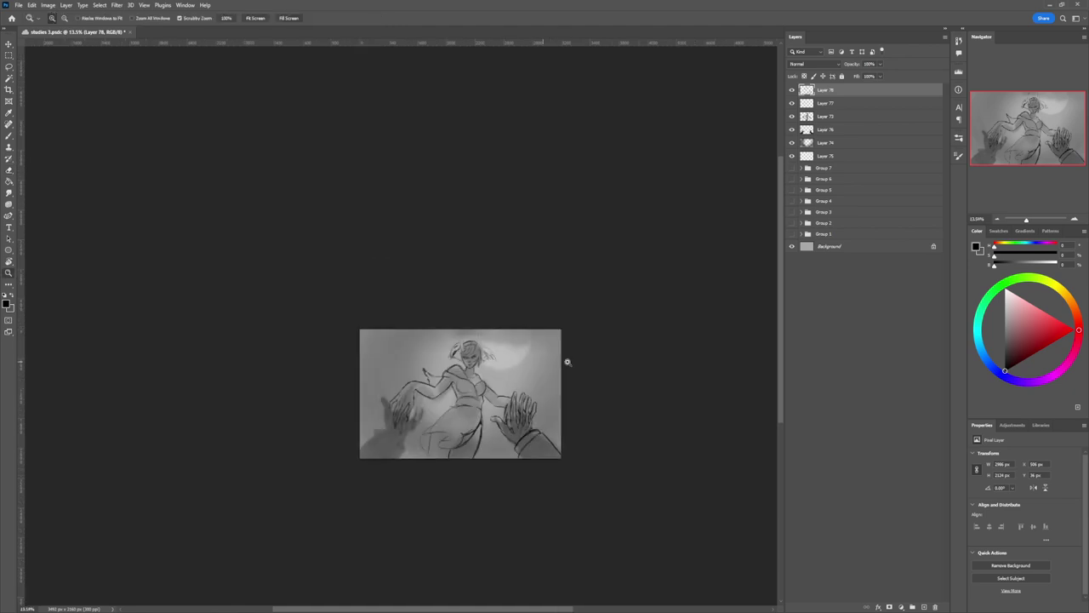
{"action": "left_click", "coordinate": [455, 483]}
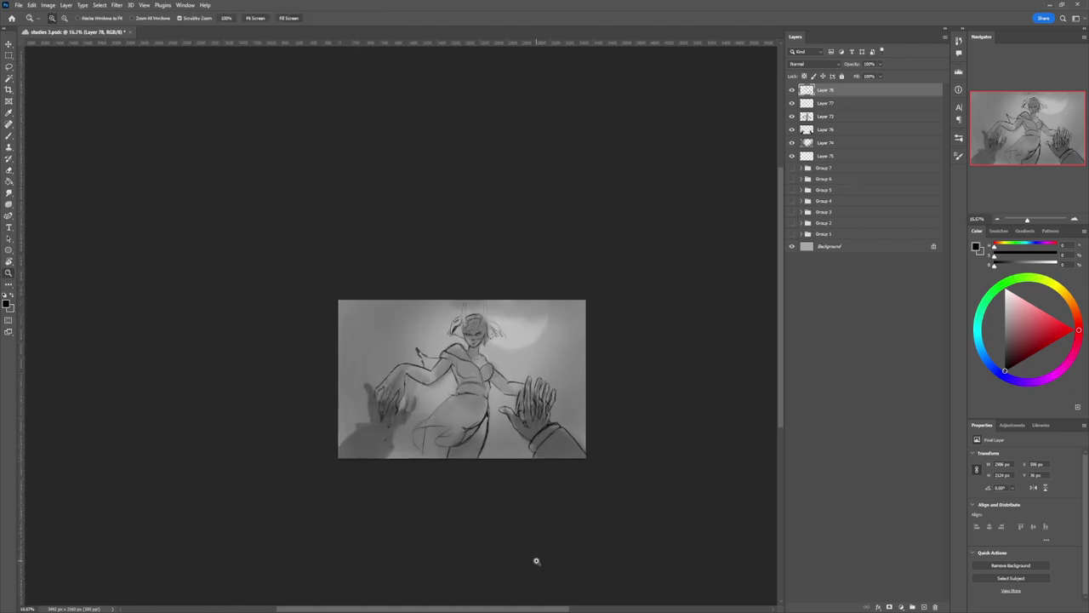
{"action": "mouse_move", "coordinate": [487, 350]}
{"action": "left_mouse_down"}
{"action": "mouse_move", "coordinate": [460, 331]}
{"action": "mouse_move", "coordinate": [495, 338]}
{"action": "mouse_move", "coordinate": [467, 360]}
{"action": "mouse_move", "coordinate": [422, 292]}
{"action": "mouse_move", "coordinate": [512, 279]}
{"action": "mouse_move", "coordinate": [529, 337]}
{"action": "left_mouse_up"}
{"action": "key", "text": "l"}
{"action": "key", "text": "ctrl+t"}
{"action": "left_click_drag", "start_coordinate": [470, 281], "coordinate": [472, 274]}
{"action": "key", "text": "Return"}
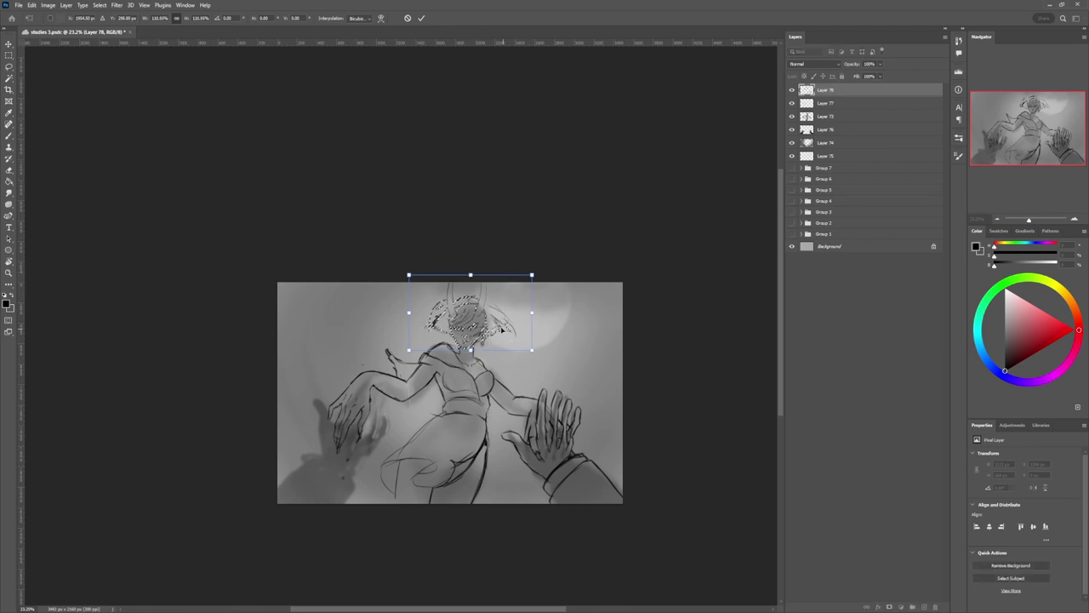
{"action": "key", "text": "ctrl+d"}
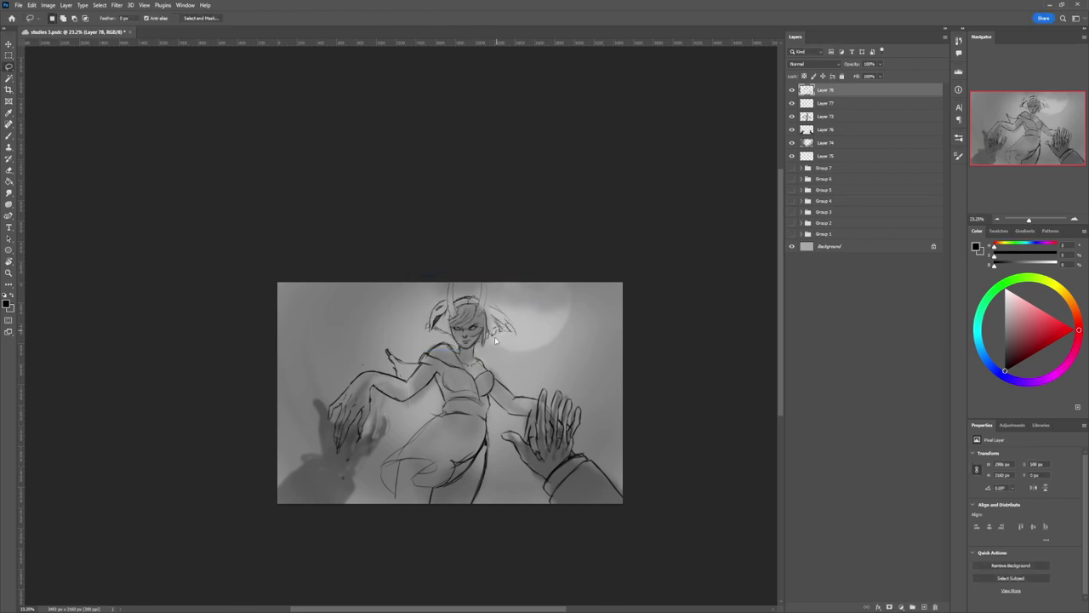
Step: Save the document and soften the sketch lines around the torso and draped skirt using the Smudge tool at 20% strength
{"action": "key", "text": "z"}
{"action": "left_click_drag", "start_coordinate": [499, 378], "coordinate": [475, 368]}
{"action": "left_click_drag", "start_coordinate": [468, 564], "coordinate": [482, 510]}
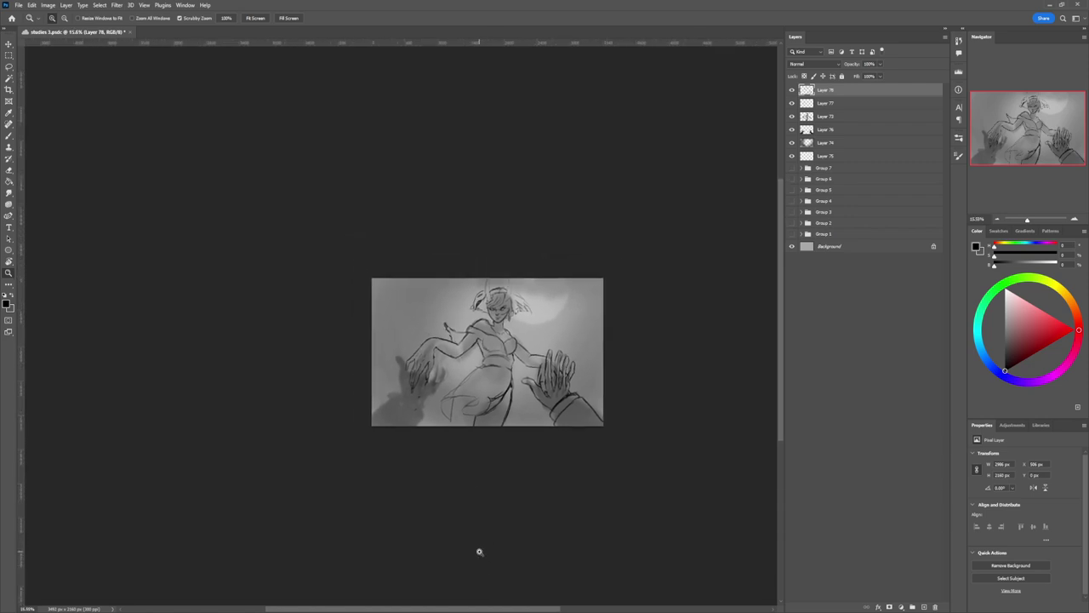
{"action": "left_click_drag", "start_coordinate": [470, 518], "coordinate": [466, 517]}
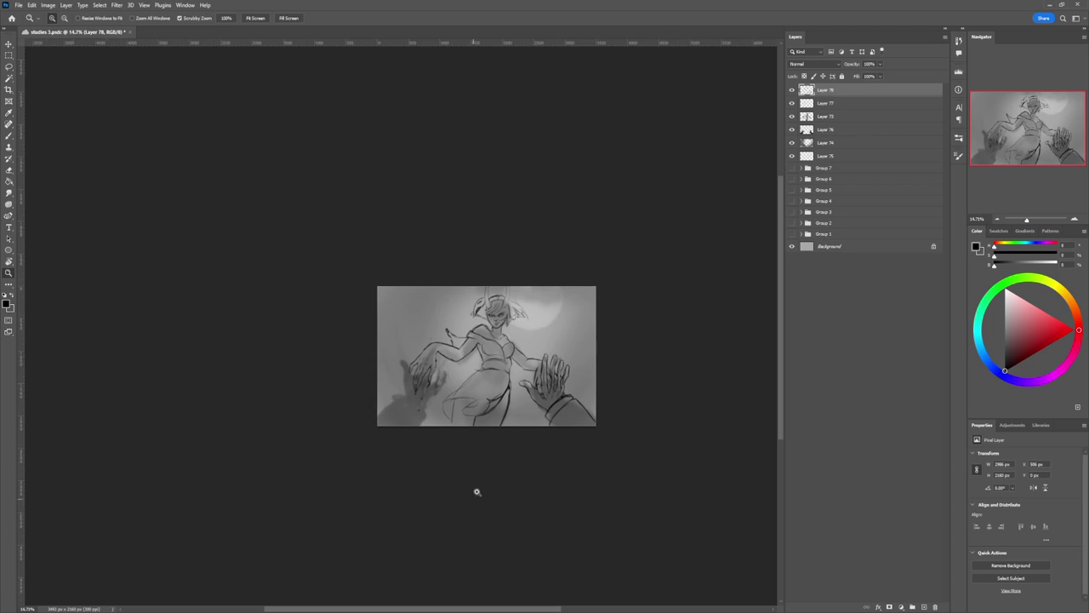
{"action": "mouse_move", "coordinate": [512, 385]}
{"action": "left_mouse_down"}
{"action": "mouse_move", "coordinate": [530, 396]}
{"action": "mouse_move", "coordinate": [528, 360]}
{"action": "left_mouse_up"}
{"action": "key", "text": "b"}
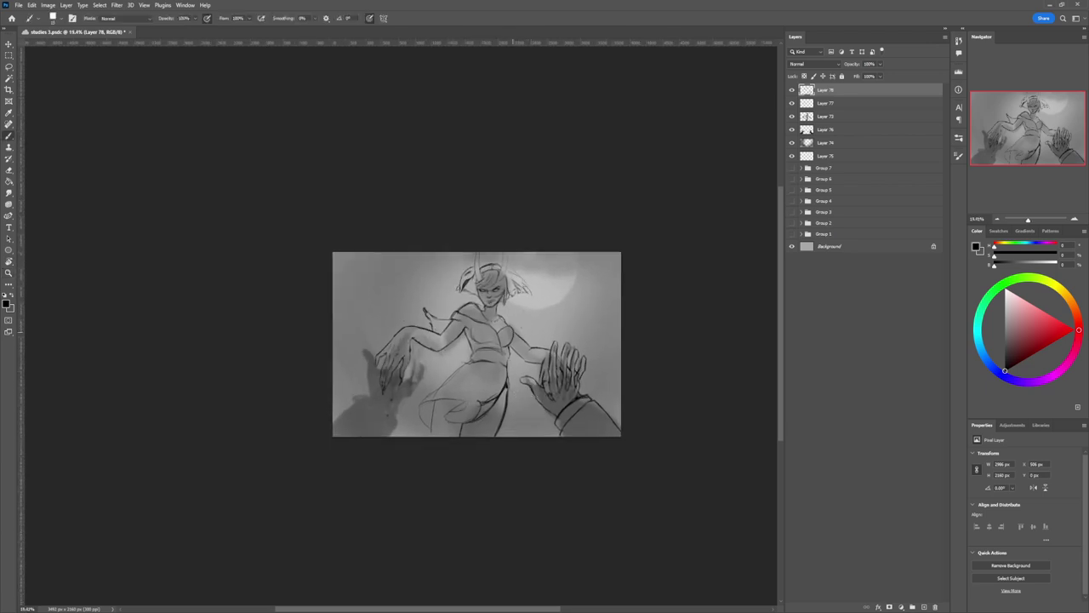
{"action": "key", "text": "r"}
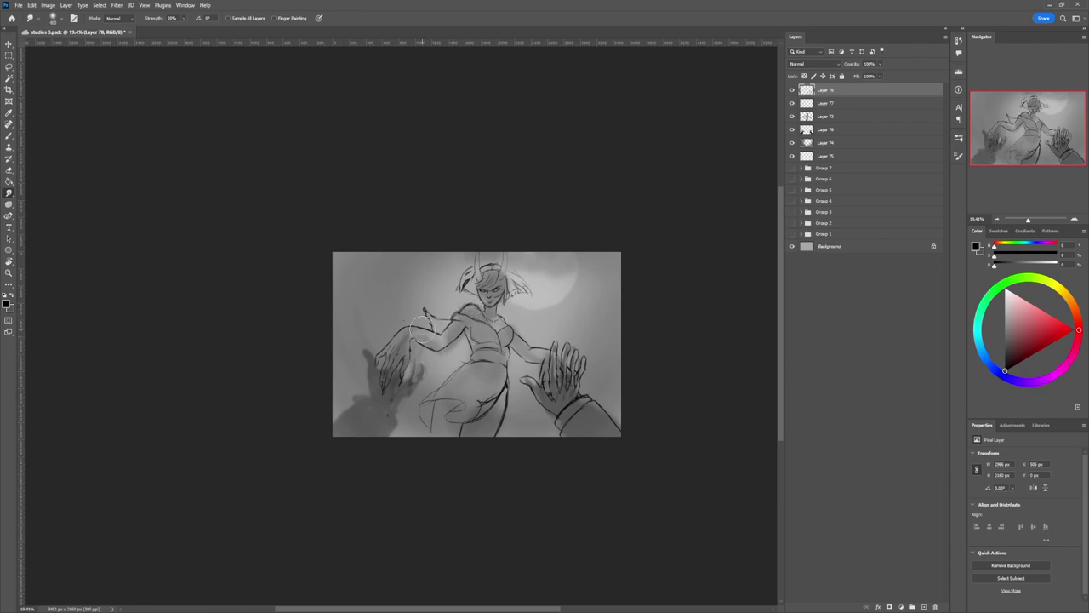
{"action": "key", "text": "ctrl+s"}
{"action": "left_click_drag", "start_coordinate": [469, 350], "coordinate": [476, 351]}
{"action": "left_click_drag", "start_coordinate": [434, 410], "coordinate": [428, 429]}
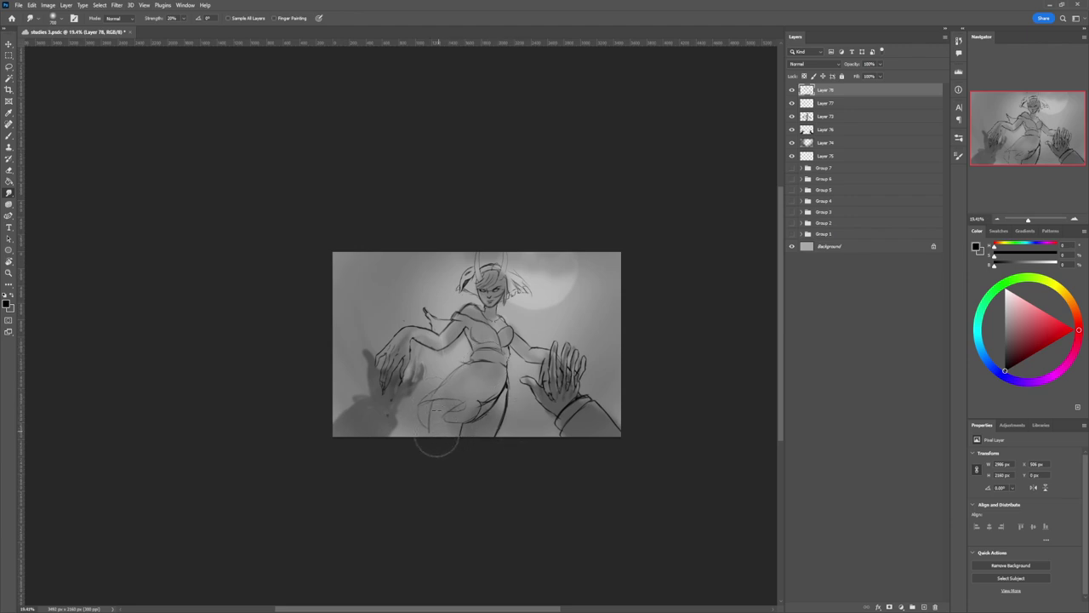
{"action": "left_click_drag", "start_coordinate": [491, 434], "coordinate": [496, 433]}
{"action": "left_click_drag", "start_coordinate": [506, 374], "coordinate": [508, 377]}
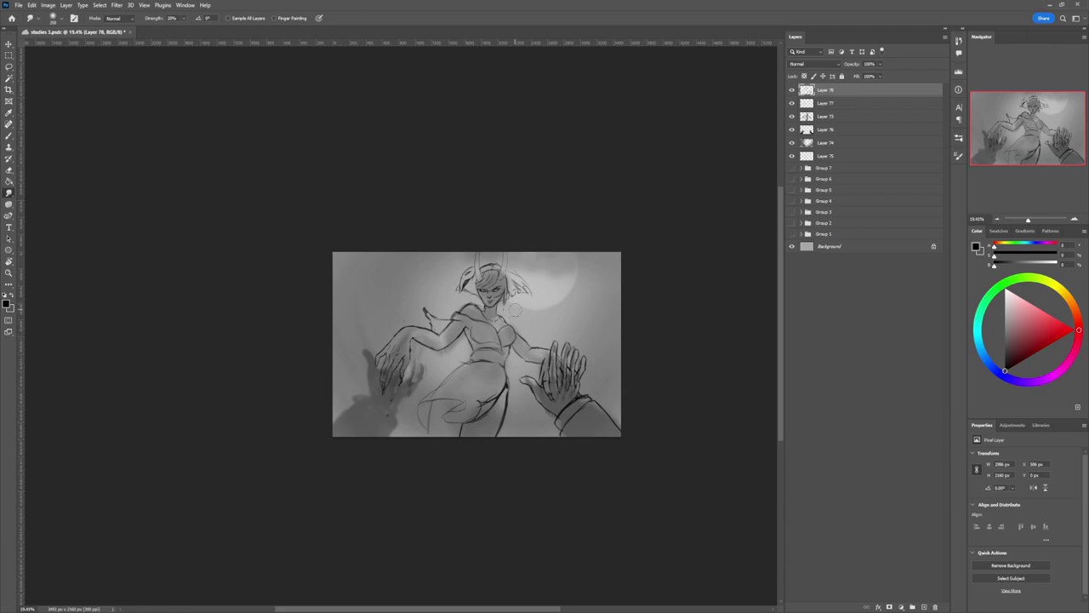
Step: Lasso the head again, scale it up a little more with Free Transform, adjust its position and deselect
{"action": "key", "text": "l"}
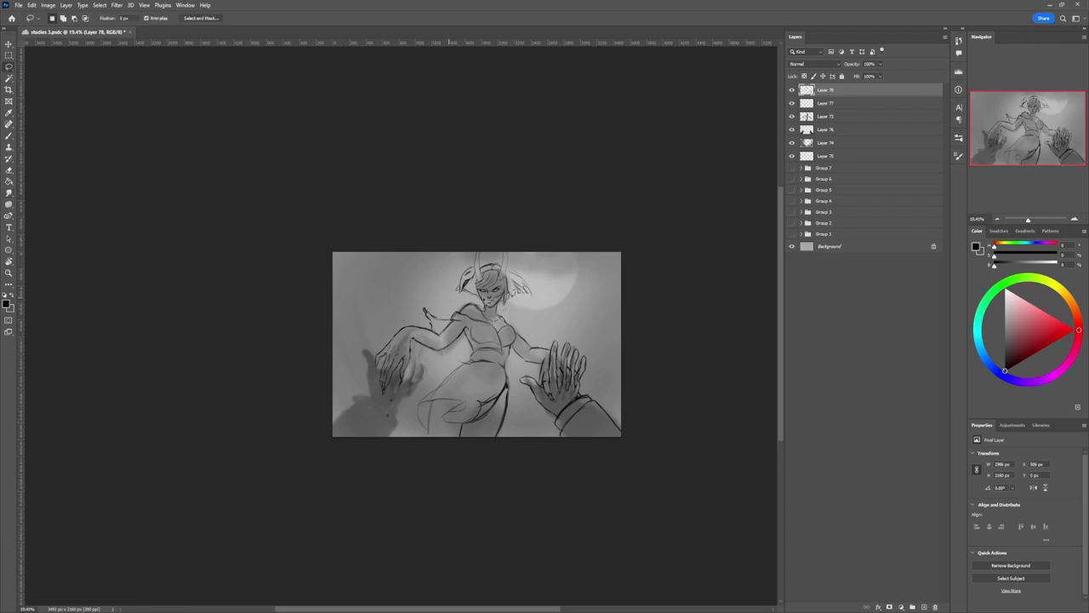
{"action": "mouse_move", "coordinate": [486, 306]}
{"action": "left_mouse_down"}
{"action": "mouse_move", "coordinate": [469, 235]}
{"action": "mouse_move", "coordinate": [549, 308]}
{"action": "mouse_move", "coordinate": [510, 310]}
{"action": "left_mouse_up"}
{"action": "key", "text": "ctrl+t"}
{"action": "left_click_drag", "start_coordinate": [499, 251], "coordinate": [499, 247]}
{"action": "left_click_drag", "start_coordinate": [531, 286], "coordinate": [534, 291]}
{"action": "key", "text": "Return"}
{"action": "key", "text": "ctrl+d"}
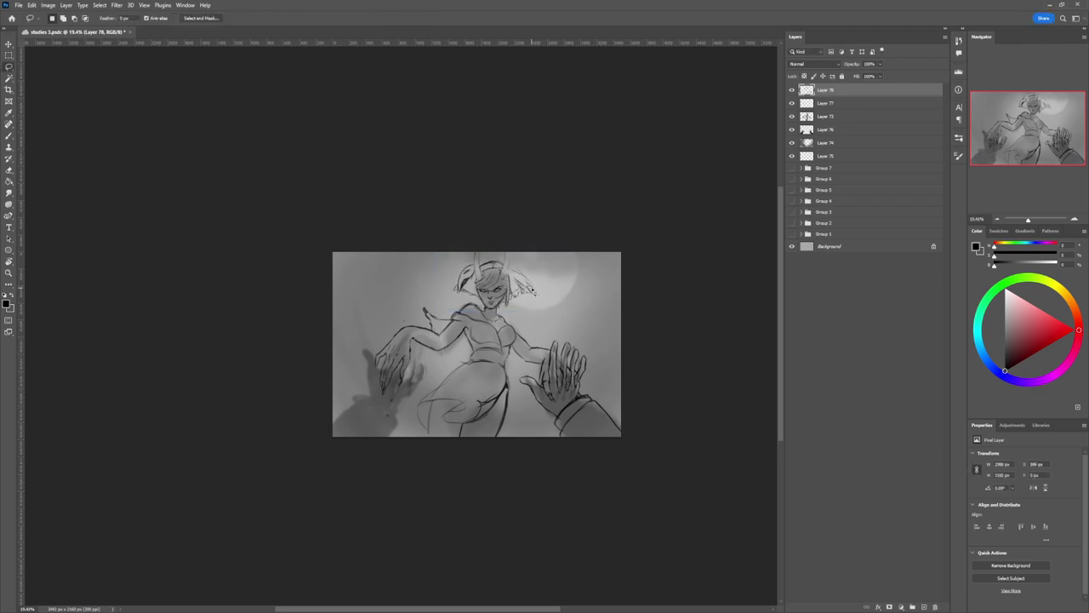
Step: Draw a loose draped sleeve with a pointed flare around the figure's upper right arm, cleaning up its edges
{"action": "key", "text": "b"}
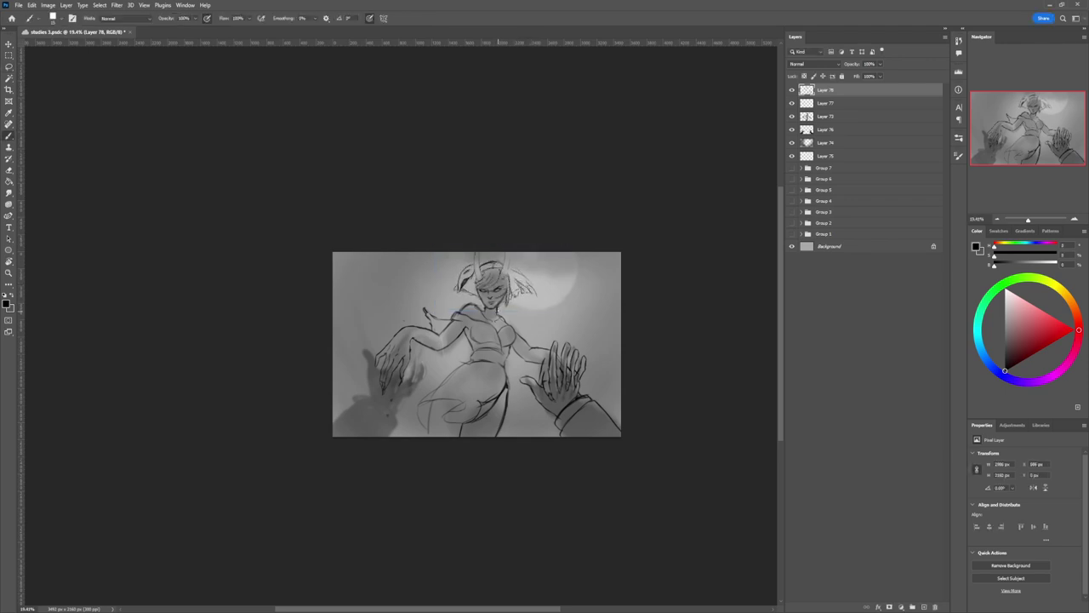
{"action": "key", "text": "e"}
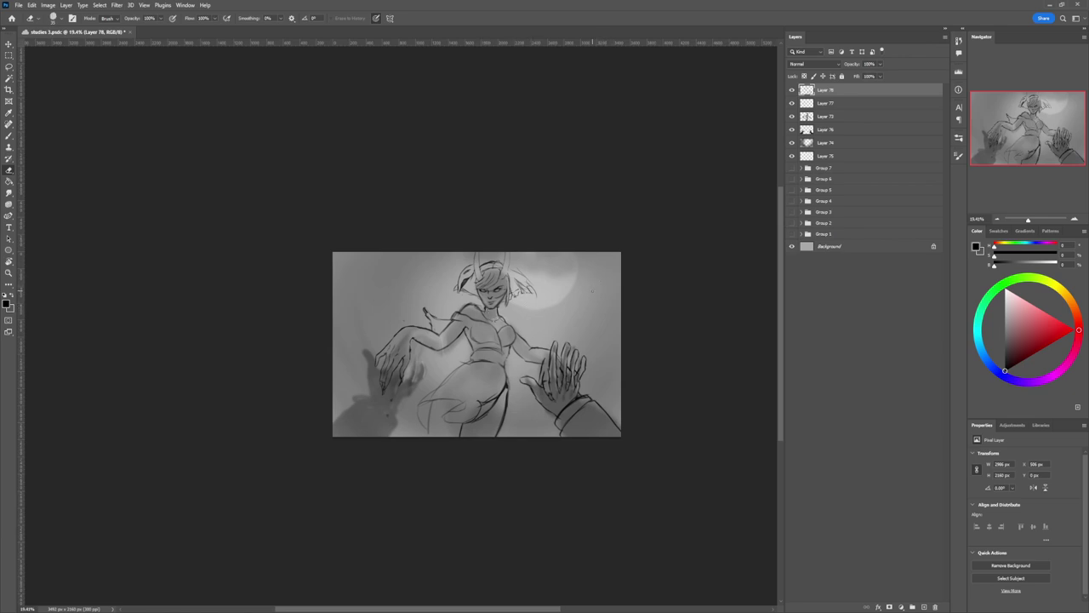
{"action": "key", "text": "b"}
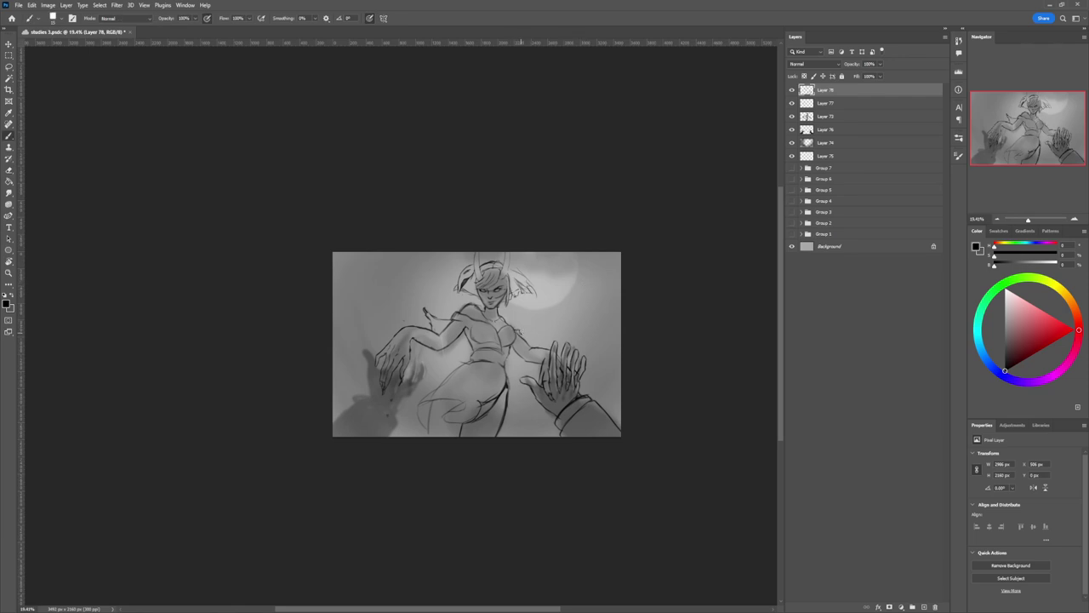
{"action": "left_click_drag", "start_coordinate": [527, 338], "coordinate": [513, 340]}
{"action": "left_click_drag", "start_coordinate": [525, 344], "coordinate": [533, 352]}
{"action": "left_click_drag", "start_coordinate": [513, 349], "coordinate": [516, 365]}
{"action": "key", "text": "e"}
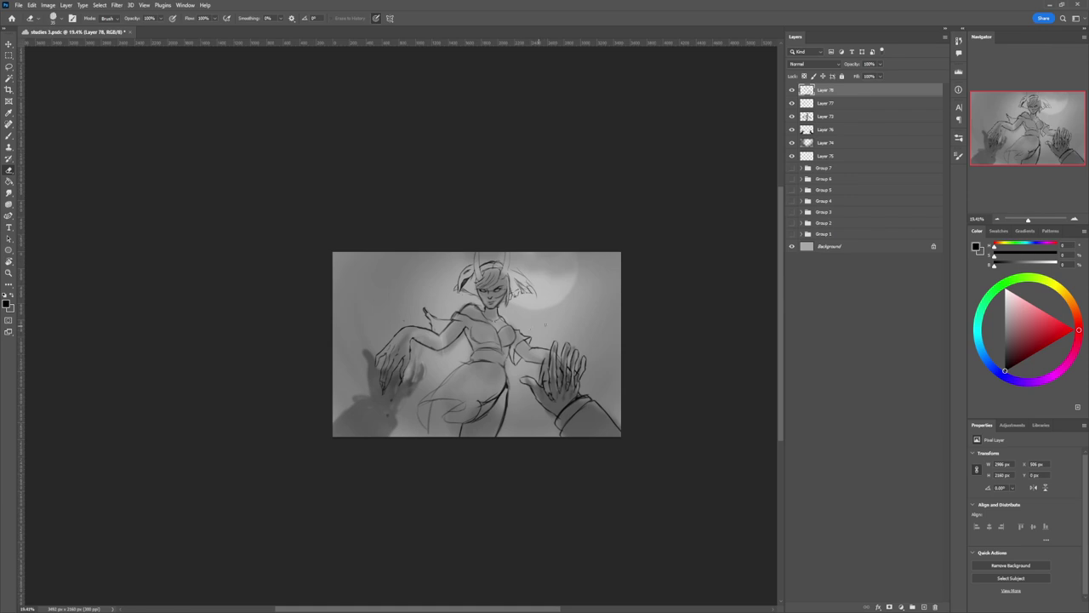
{"action": "key", "text": "b"}
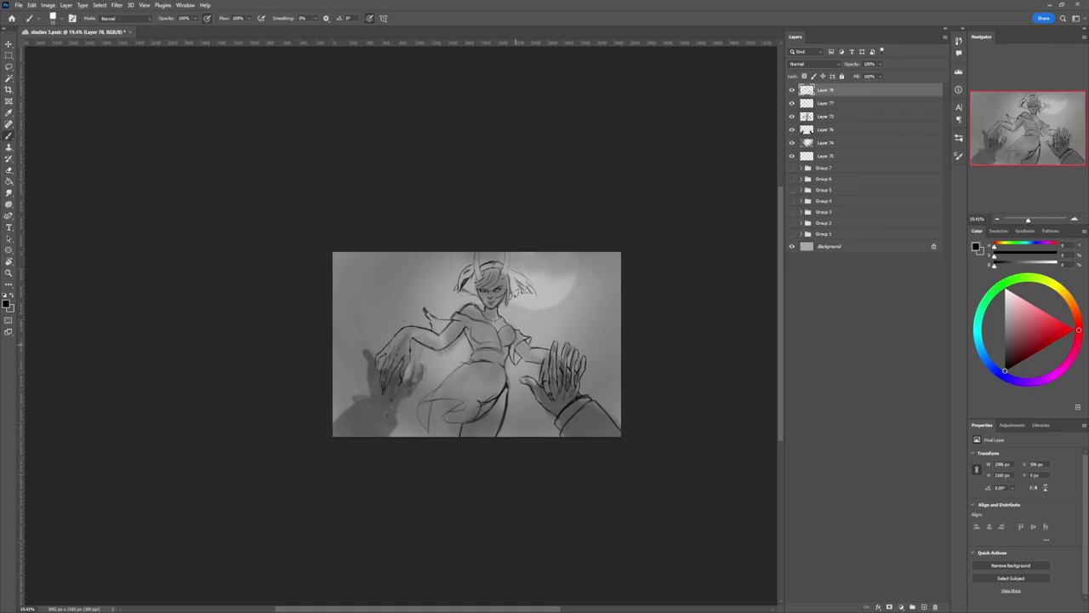
Step: Sketch long diagonal background lines behind the viewer's right sleeve, running toward the canvas's right edge
{"action": "key", "text": "z"}
{"action": "mouse_move", "coordinate": [479, 375]}
{"action": "left_mouse_down"}
{"action": "mouse_move", "coordinate": [457, 368]}
{"action": "mouse_move", "coordinate": [518, 382]}
{"action": "mouse_move", "coordinate": [550, 359]}
{"action": "left_mouse_up"}
{"action": "key", "text": "b"}
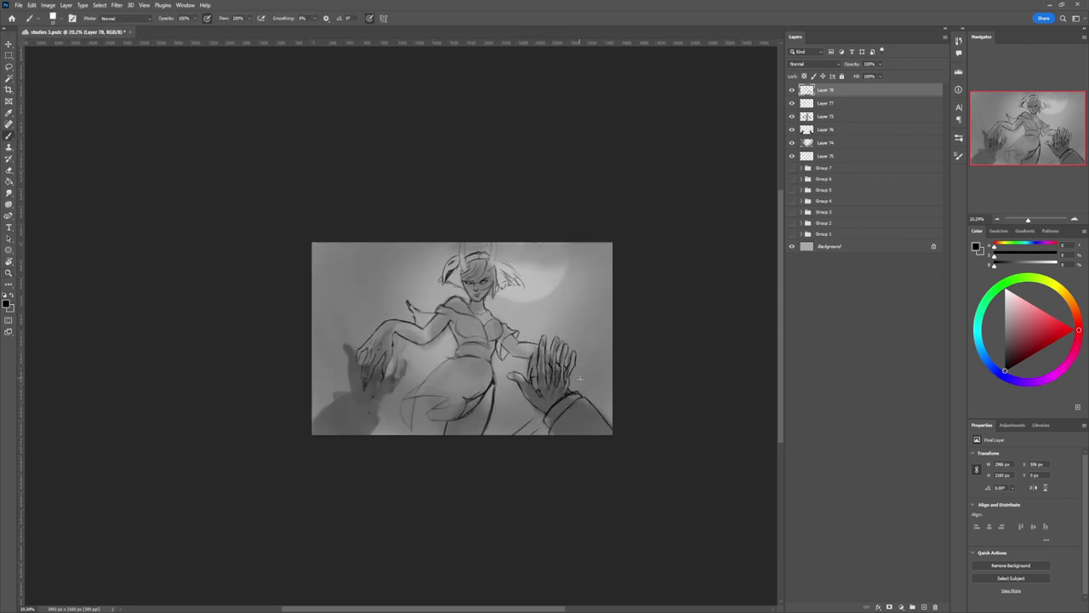
{"action": "left_click_drag", "start_coordinate": [592, 394], "coordinate": [651, 315]}
{"action": "left_click_drag", "start_coordinate": [575, 379], "coordinate": [632, 287]}
Step: Draw a curved, clawed branch-like shape with pointed ends in the upper-right background beside the moon
{"action": "left_click_drag", "start_coordinate": [560, 265], "coordinate": [594, 236]}
{"action": "mouse_move", "coordinate": [530, 298]}
{"action": "left_mouse_down"}
{"action": "mouse_move", "coordinate": [575, 254]}
{"action": "mouse_move", "coordinate": [530, 302]}
{"action": "mouse_move", "coordinate": [567, 251]}
{"action": "mouse_move", "coordinate": [555, 256]}
{"action": "mouse_move", "coordinate": [561, 242]}
{"action": "mouse_move", "coordinate": [537, 317]}
{"action": "left_mouse_up"}
{"action": "left_click_drag", "start_coordinate": [567, 271], "coordinate": [537, 305]}
{"action": "left_click_drag", "start_coordinate": [574, 265], "coordinate": [559, 291]}
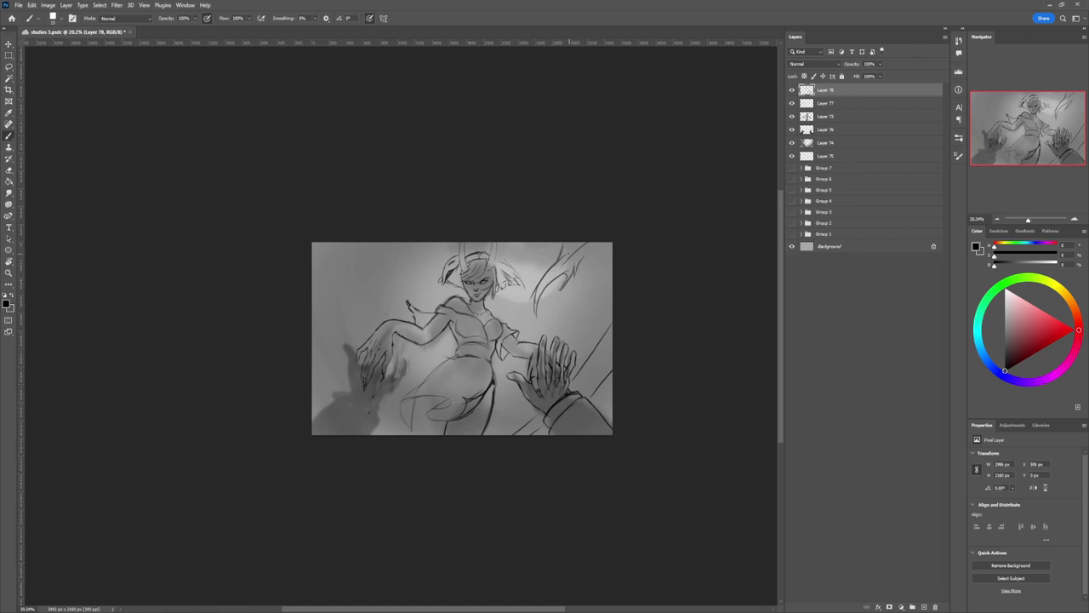
{"action": "mouse_move", "coordinate": [579, 243]}
{"action": "left_mouse_down"}
{"action": "mouse_move", "coordinate": [569, 255]}
{"action": "mouse_move", "coordinate": [580, 262]}
{"action": "mouse_move", "coordinate": [569, 252]}
{"action": "mouse_move", "coordinate": [566, 268]}
{"action": "mouse_move", "coordinate": [552, 265]}
{"action": "left_mouse_up"}
Step: Sketch a short curve beside the figure's head and long sweeping arcs down the upper-left background
{"action": "mouse_move", "coordinate": [416, 243]}
{"action": "left_mouse_down"}
{"action": "mouse_move", "coordinate": [423, 290]}
{"action": "mouse_move", "coordinate": [422, 278]}
{"action": "left_mouse_up"}
{"action": "left_click_drag", "start_coordinate": [358, 243], "coordinate": [352, 316]}
{"action": "left_click_drag", "start_coordinate": [335, 243], "coordinate": [328, 351]}
{"action": "key", "text": "ctrl+z"}
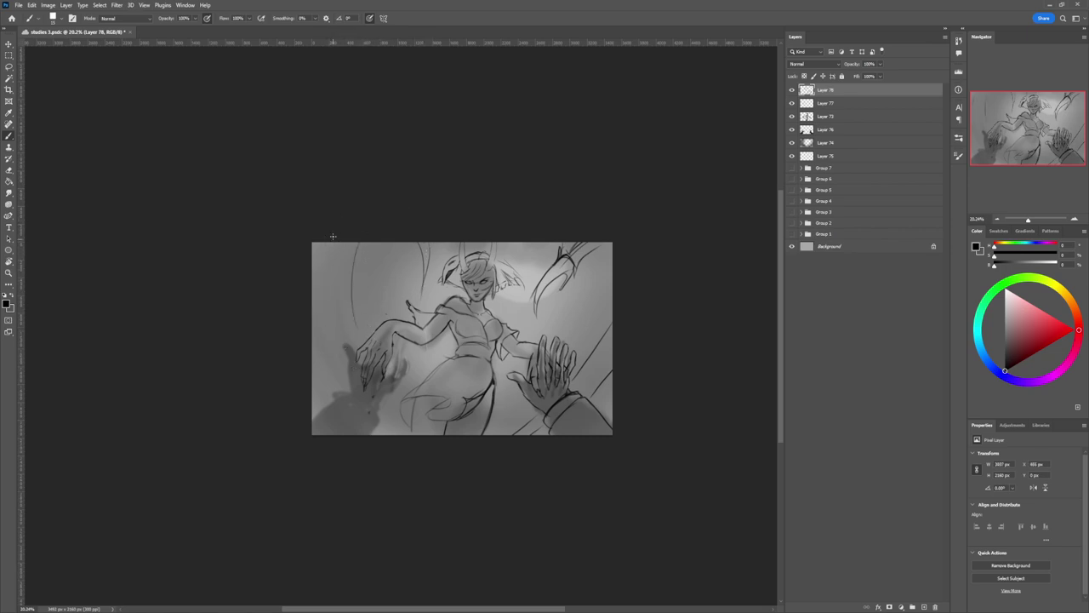
{"action": "mouse_move", "coordinate": [330, 241]}
{"action": "left_mouse_down"}
{"action": "mouse_move", "coordinate": [325, 283]}
{"action": "mouse_move", "coordinate": [358, 353]}
{"action": "mouse_move", "coordinate": [383, 189]}
{"action": "left_mouse_up"}
Step: Darken the hair strand beside the figure's face and tidy its edge with alternating Brush and Eraser touches
{"action": "key", "text": "e"}
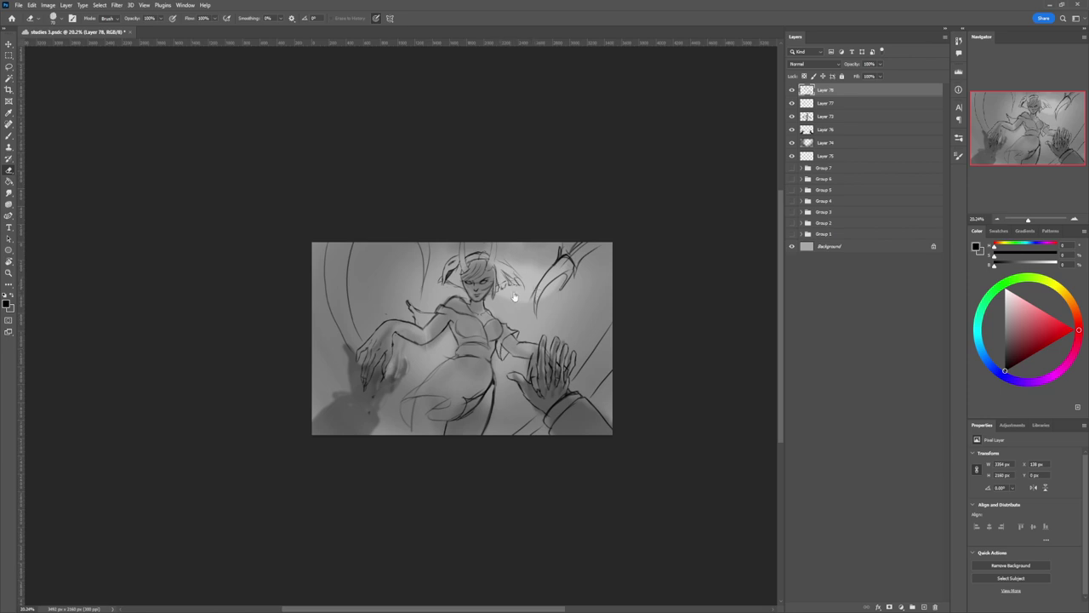
{"action": "key", "text": "b"}
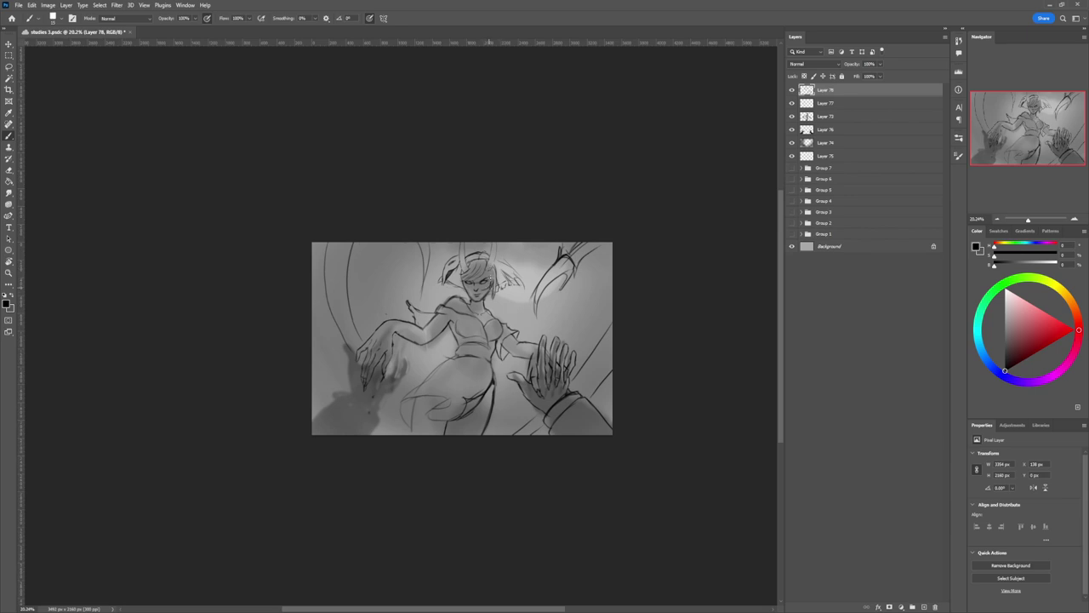
{"action": "left_click_drag", "start_coordinate": [491, 277], "coordinate": [490, 287]}
{"action": "key", "text": "e"}
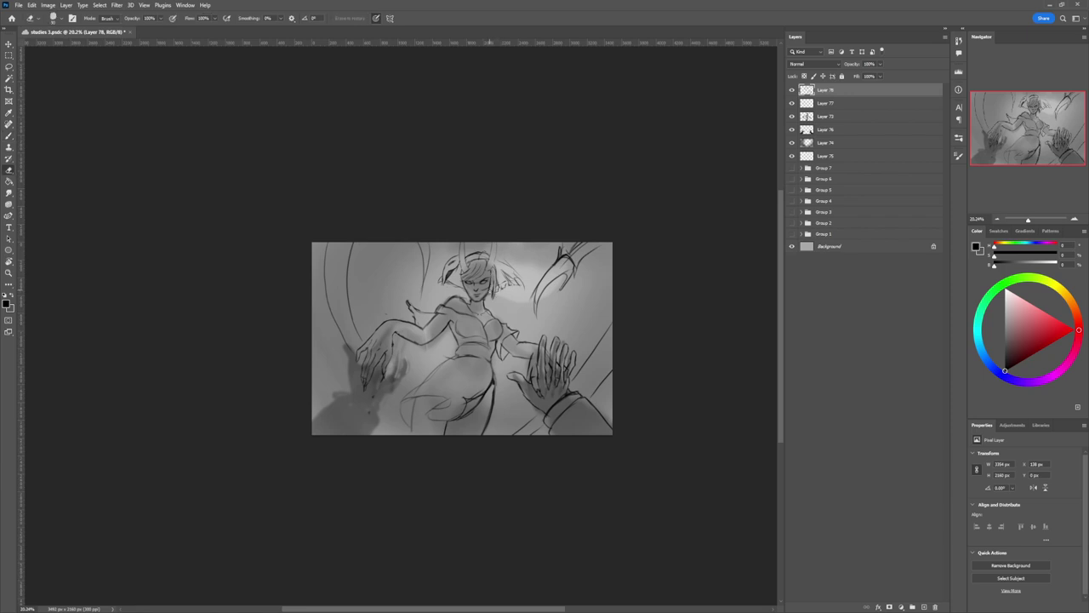
{"action": "key", "text": "b"}
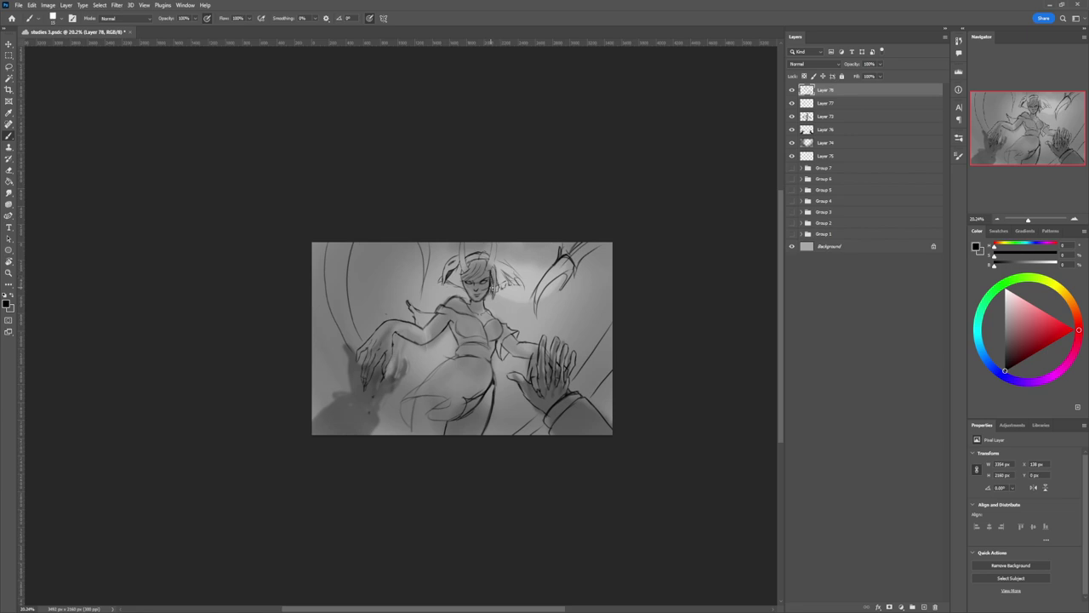
{"action": "key", "text": "e"}
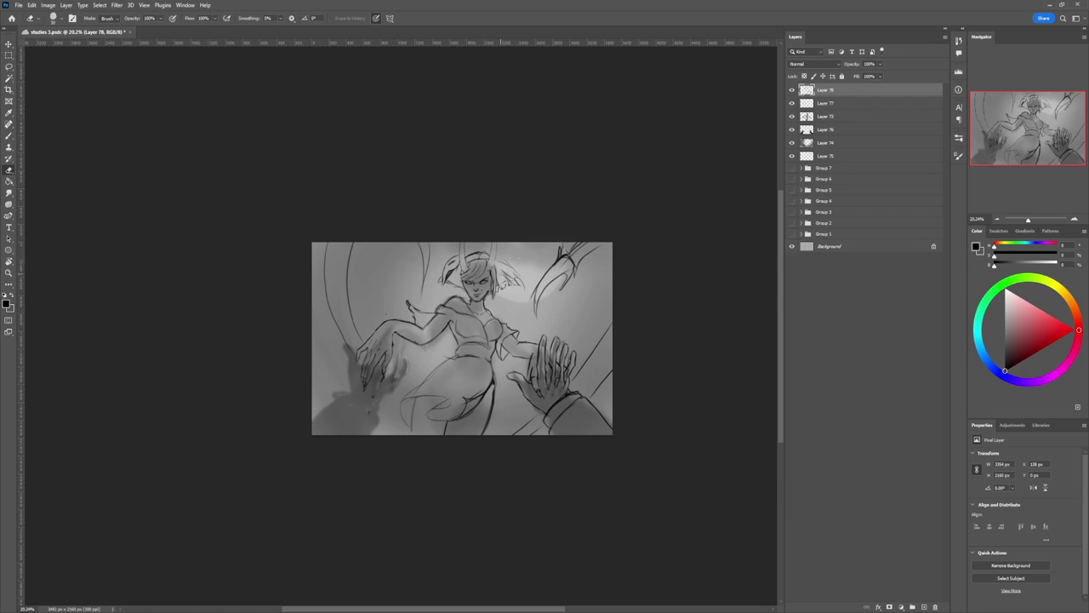
{"action": "key", "text": "b"}
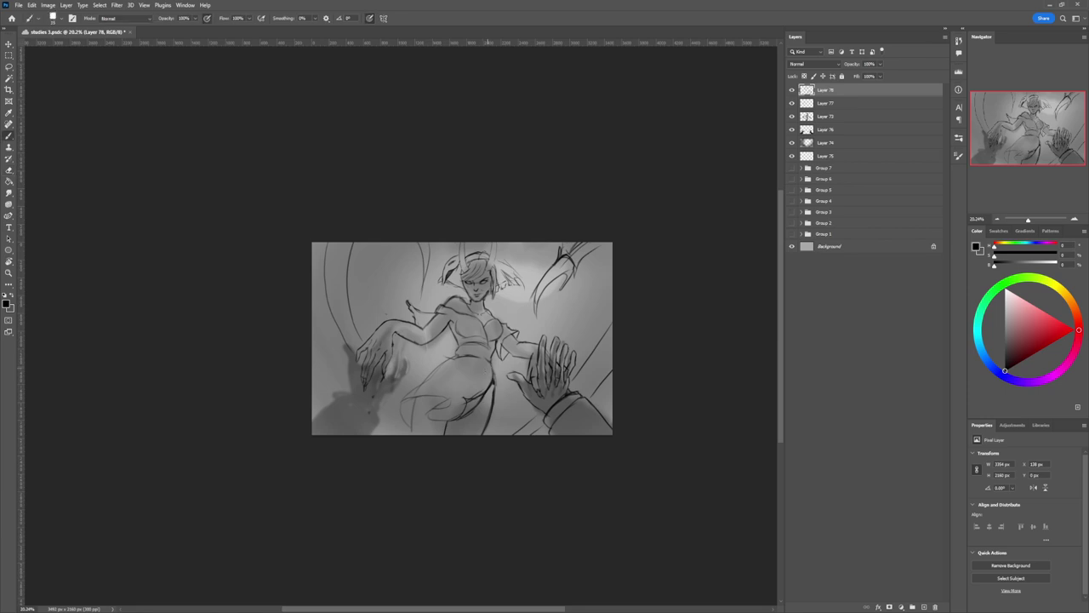
Step: Redraw the flared skirt's outer edge and folded hem with a larger brush, erasing stray marks
{"action": "key", "text": "bracketright"}
{"action": "left_click_drag", "start_coordinate": [446, 360], "coordinate": [389, 415]}
{"action": "left_click_drag", "start_coordinate": [455, 354], "coordinate": [407, 397]}
{"action": "mouse_move", "coordinate": [416, 395]}
{"action": "left_mouse_down"}
{"action": "mouse_move", "coordinate": [395, 398]}
{"action": "mouse_move", "coordinate": [396, 416]}
{"action": "mouse_move", "coordinate": [413, 423]}
{"action": "mouse_move", "coordinate": [419, 397]}
{"action": "mouse_move", "coordinate": [446, 395]}
{"action": "mouse_move", "coordinate": [451, 408]}
{"action": "mouse_move", "coordinate": [422, 411]}
{"action": "mouse_move", "coordinate": [437, 421]}
{"action": "mouse_move", "coordinate": [465, 412]}
{"action": "mouse_move", "coordinate": [466, 399]}
{"action": "left_mouse_up"}
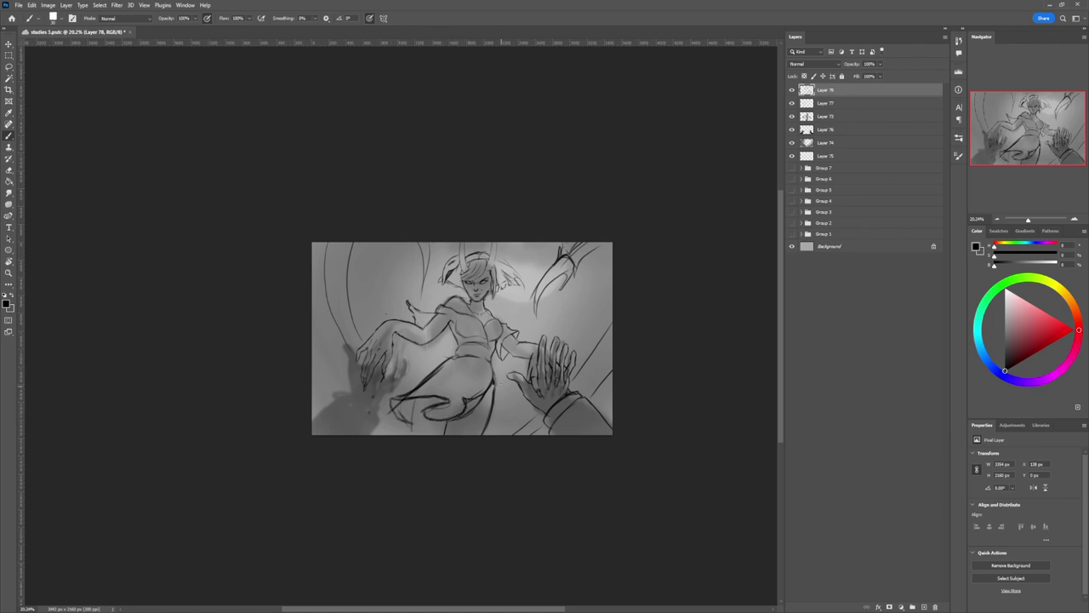
{"action": "key", "text": "e"}
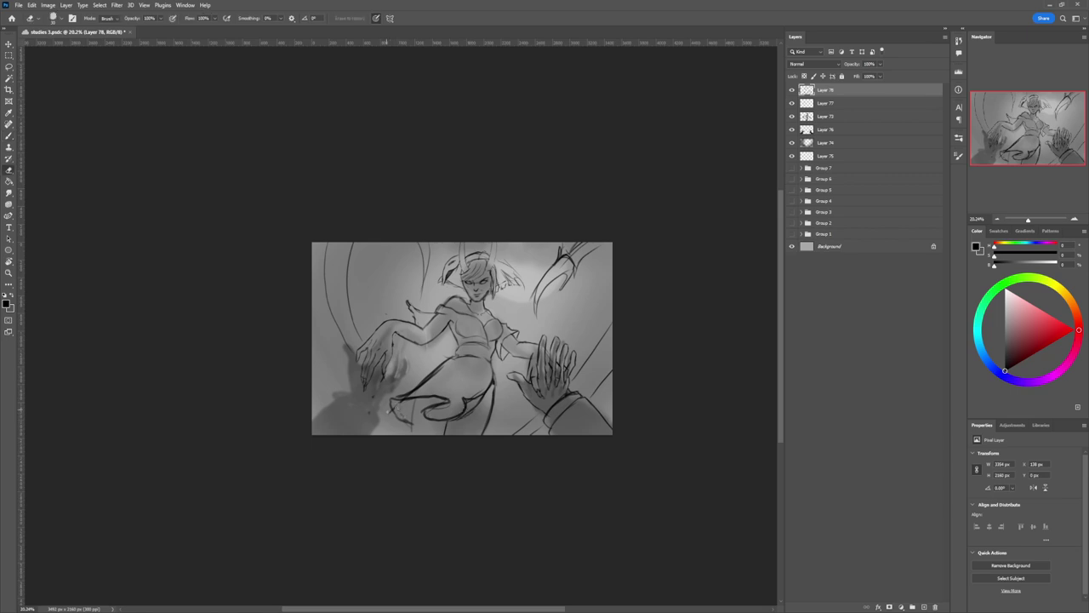
{"action": "mouse_move", "coordinate": [400, 397]}
{"action": "left_mouse_down"}
{"action": "mouse_move", "coordinate": [438, 373]}
{"action": "mouse_move", "coordinate": [421, 384]}
{"action": "mouse_move", "coordinate": [415, 430]}
{"action": "mouse_move", "coordinate": [450, 415]}
{"action": "mouse_move", "coordinate": [407, 412]}
{"action": "mouse_move", "coordinate": [440, 395]}
{"action": "left_mouse_up"}
{"action": "key", "text": "b"}
Step: Outline the sleeve cuff and forearm of the viewer's left hand, and start the hand's contour toward the thumb
{"action": "key", "text": "z"}
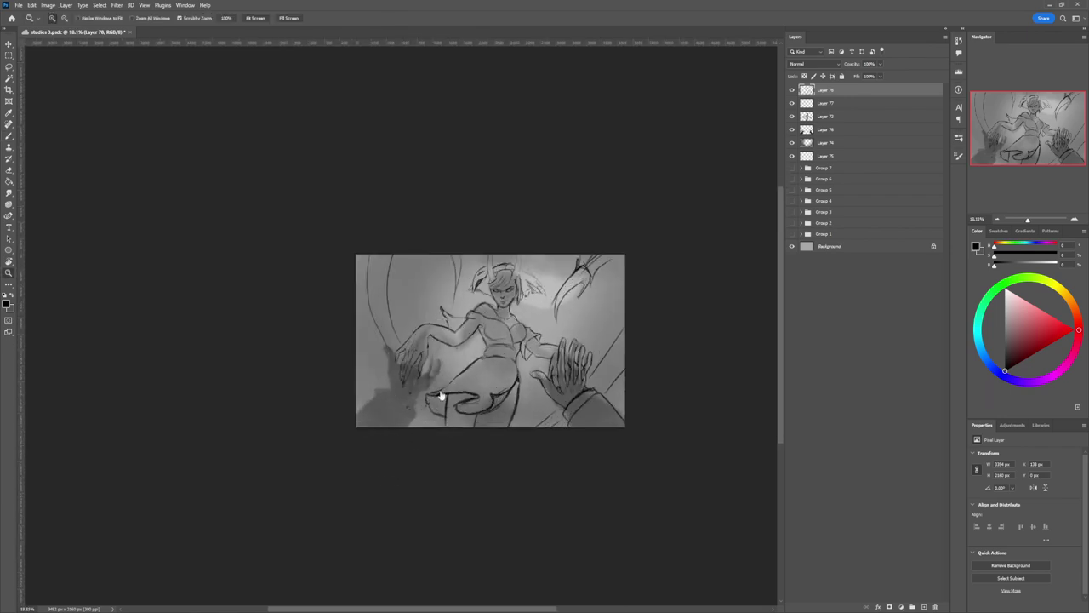
{"action": "key", "text": "b"}
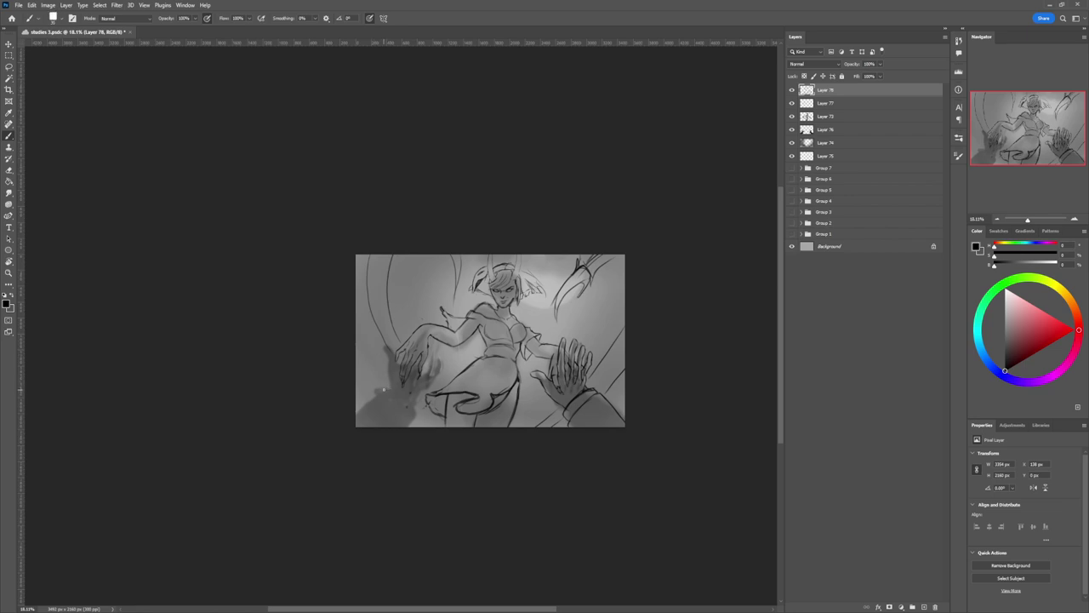
{"action": "mouse_move", "coordinate": [397, 393]}
{"action": "left_mouse_down"}
{"action": "mouse_move", "coordinate": [413, 422]}
{"action": "mouse_move", "coordinate": [397, 395]}
{"action": "mouse_move", "coordinate": [375, 388]}
{"action": "mouse_move", "coordinate": [425, 393]}
{"action": "mouse_move", "coordinate": [373, 393]}
{"action": "mouse_move", "coordinate": [408, 416]}
{"action": "mouse_move", "coordinate": [391, 441]}
{"action": "mouse_move", "coordinate": [411, 422]}
{"action": "mouse_move", "coordinate": [374, 401]}
{"action": "mouse_move", "coordinate": [406, 425]}
{"action": "left_mouse_up"}
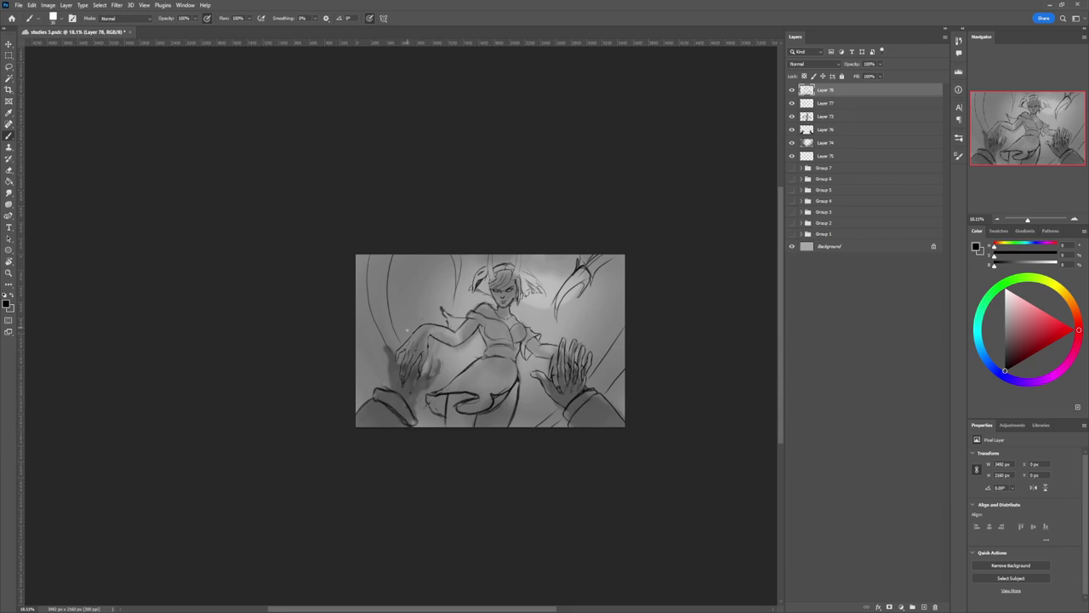
{"action": "key", "text": "bracketleft"}
{"action": "left_click_drag", "start_coordinate": [390, 390], "coordinate": [392, 356]}
Step: Erase the long background arcs above the viewer's left hand and outline its raised thumb
{"action": "key", "text": "e"}
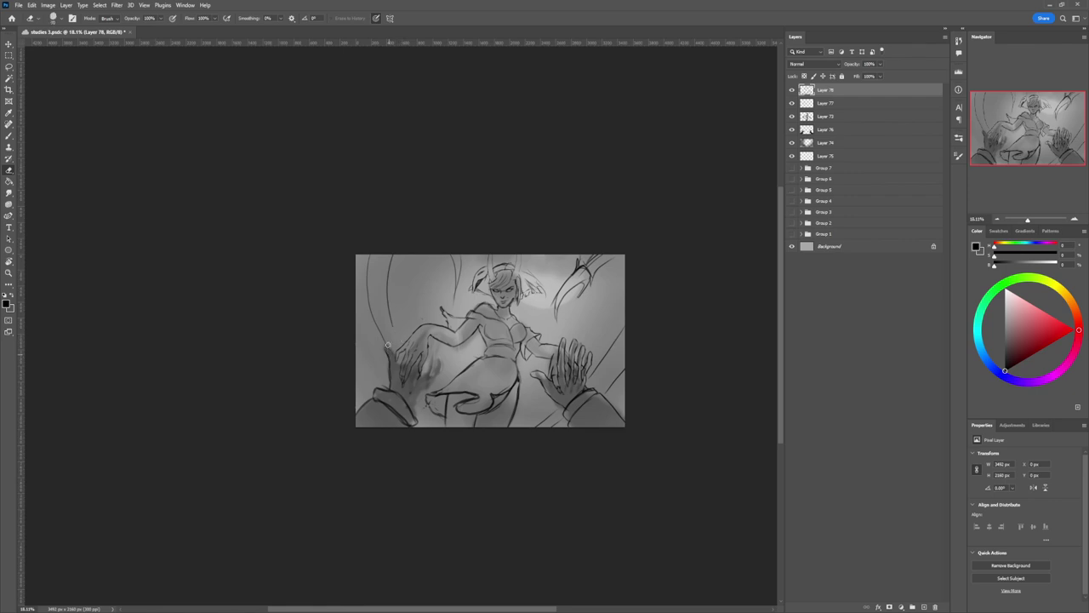
{"action": "mouse_move", "coordinate": [389, 347]}
{"action": "left_mouse_down"}
{"action": "mouse_move", "coordinate": [379, 319]}
{"action": "mouse_move", "coordinate": [395, 338]}
{"action": "mouse_move", "coordinate": [397, 260]}
{"action": "mouse_move", "coordinate": [387, 308]}
{"action": "mouse_move", "coordinate": [391, 271]}
{"action": "mouse_move", "coordinate": [378, 279]}
{"action": "mouse_move", "coordinate": [371, 255]}
{"action": "mouse_move", "coordinate": [375, 322]}
{"action": "left_mouse_up"}
{"action": "key", "text": "b"}
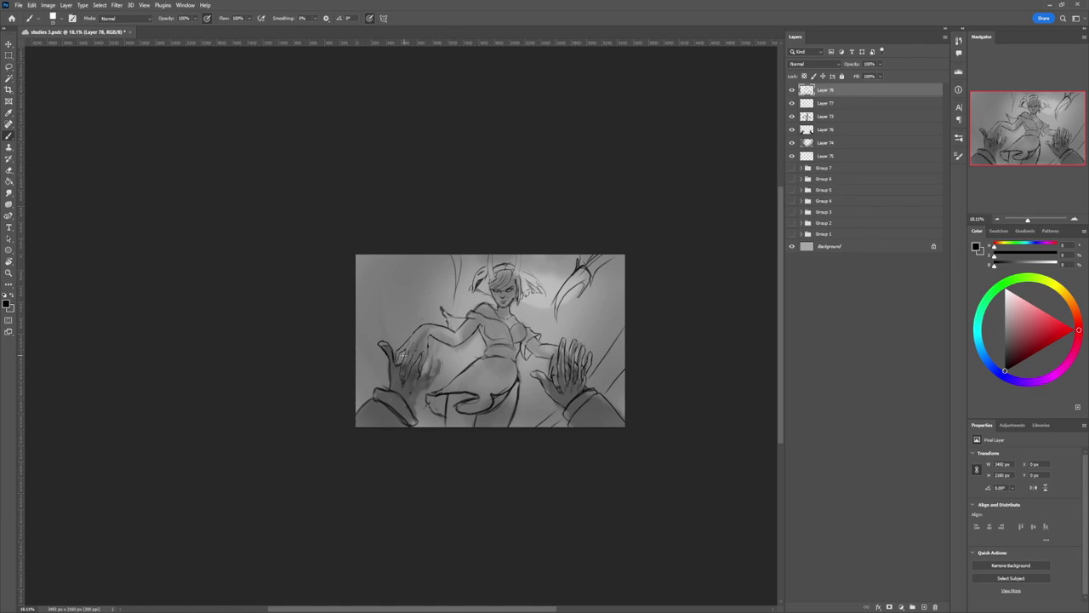
Step: Refine the tip and inner contour of the viewer's left thumb with alternating Brush and Eraser strokes
{"action": "key", "text": "e"}
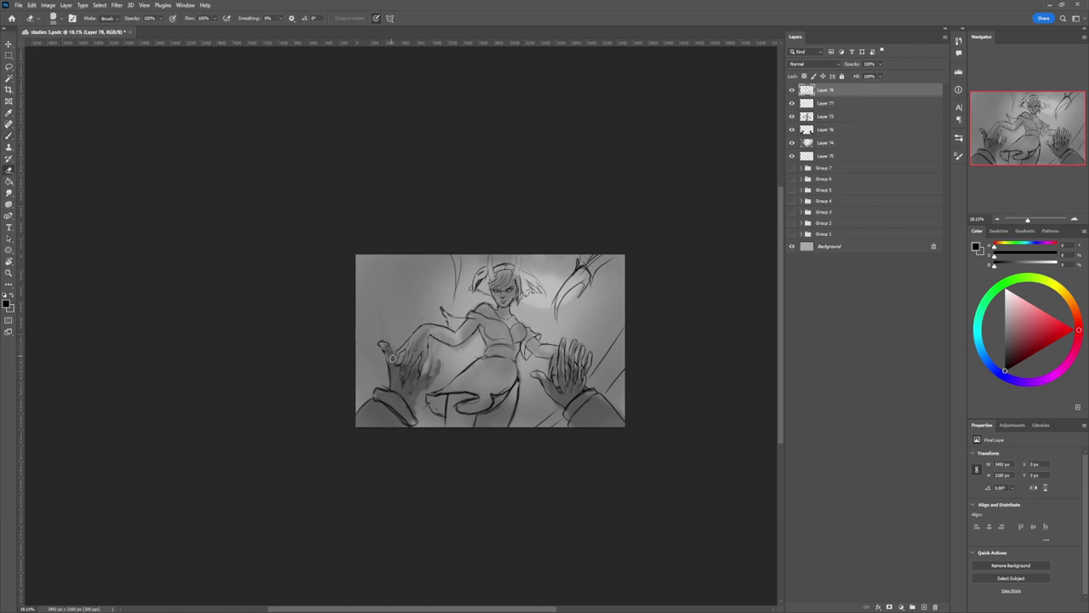
{"action": "key", "text": "b"}
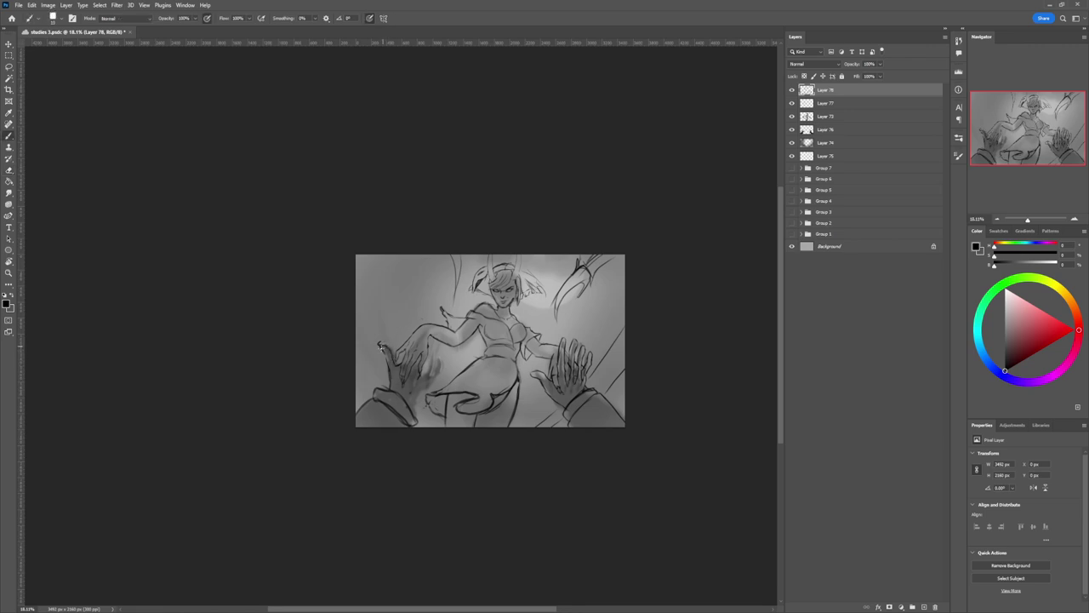
{"action": "key", "text": "e"}
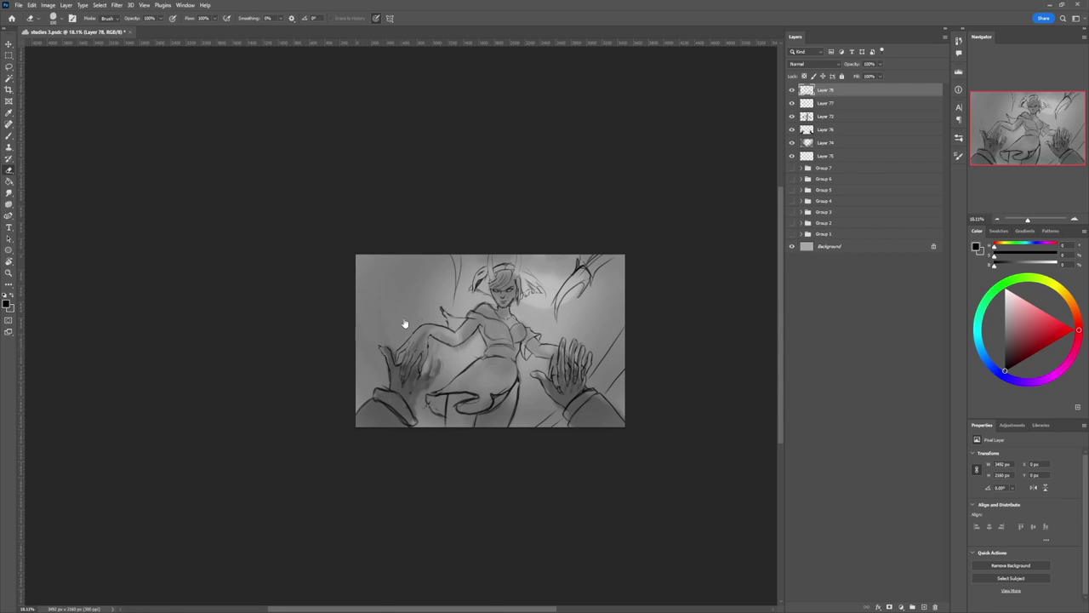
{"action": "key", "text": "b"}
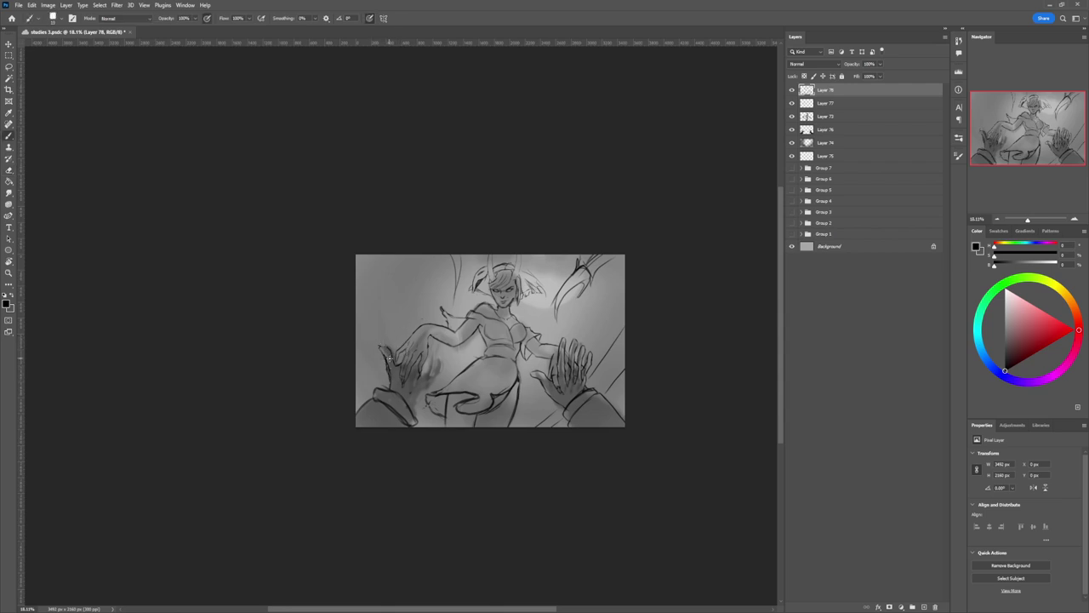
{"action": "key", "text": "e"}
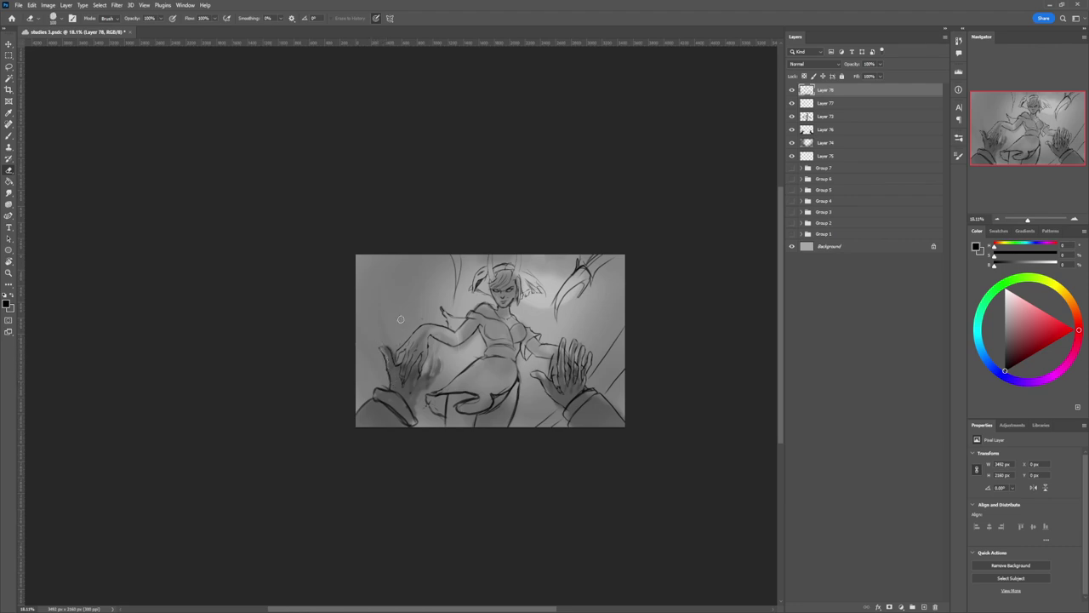
{"action": "key", "text": "b"}
{"action": "left_click_drag", "start_coordinate": [380, 347], "coordinate": [385, 358]}
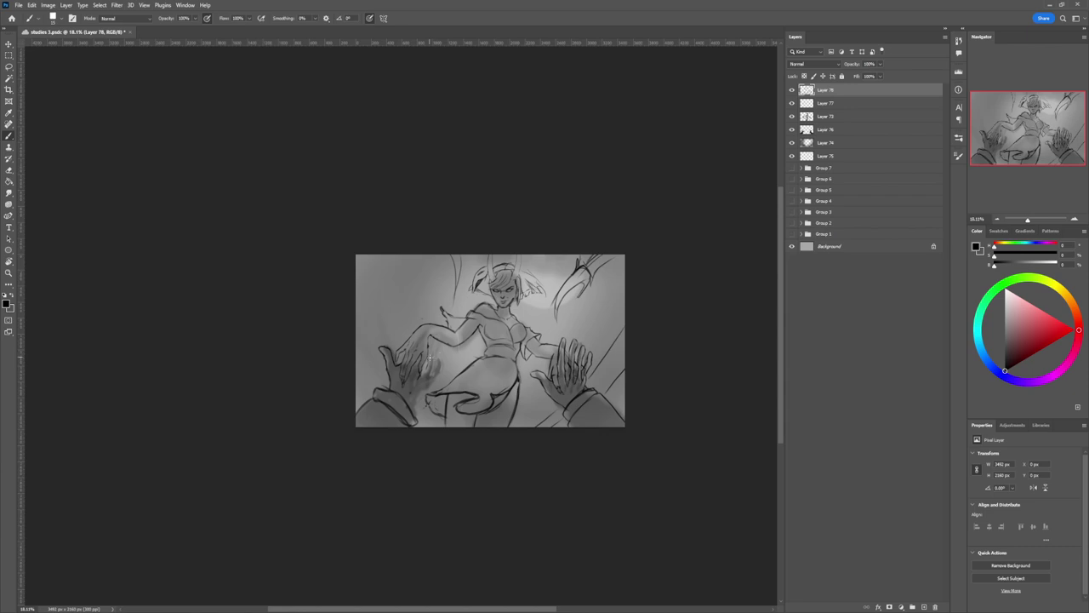
Step: Outline the outer finger of the viewer's left hand and clean up its edge
{"action": "left_click_drag", "start_coordinate": [429, 356], "coordinate": [430, 364]}
{"action": "left_click_drag", "start_coordinate": [429, 375], "coordinate": [436, 370]}
{"action": "left_click_drag", "start_coordinate": [438, 358], "coordinate": [439, 365]}
{"action": "key", "text": "e"}
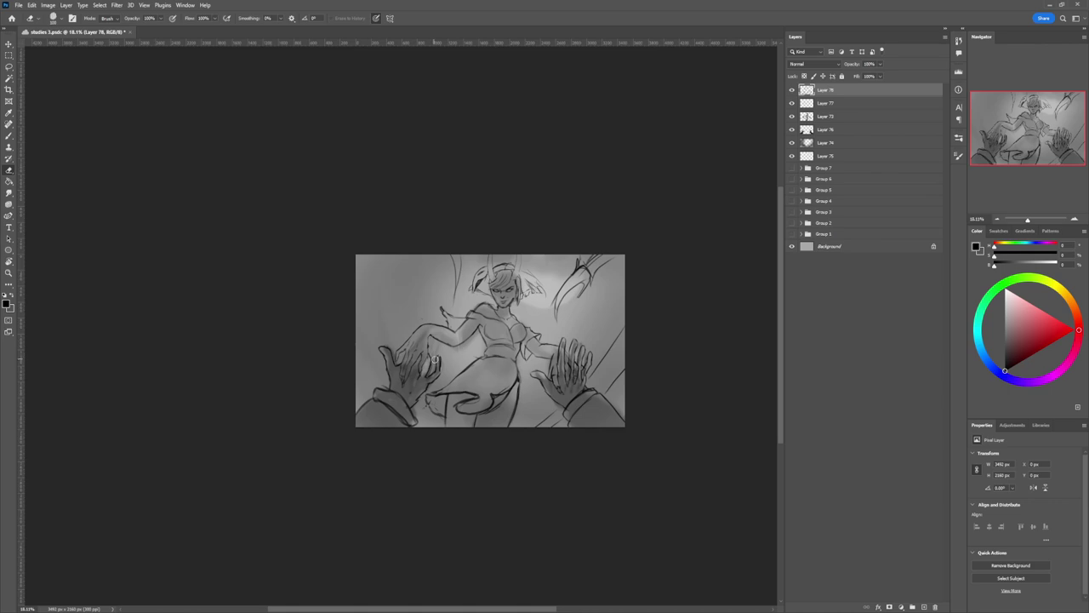
Step: Lasso the left hand's outer finger, adjust it with Free Transform, deselect and tidy the surrounding lines
{"action": "key", "text": "z"}
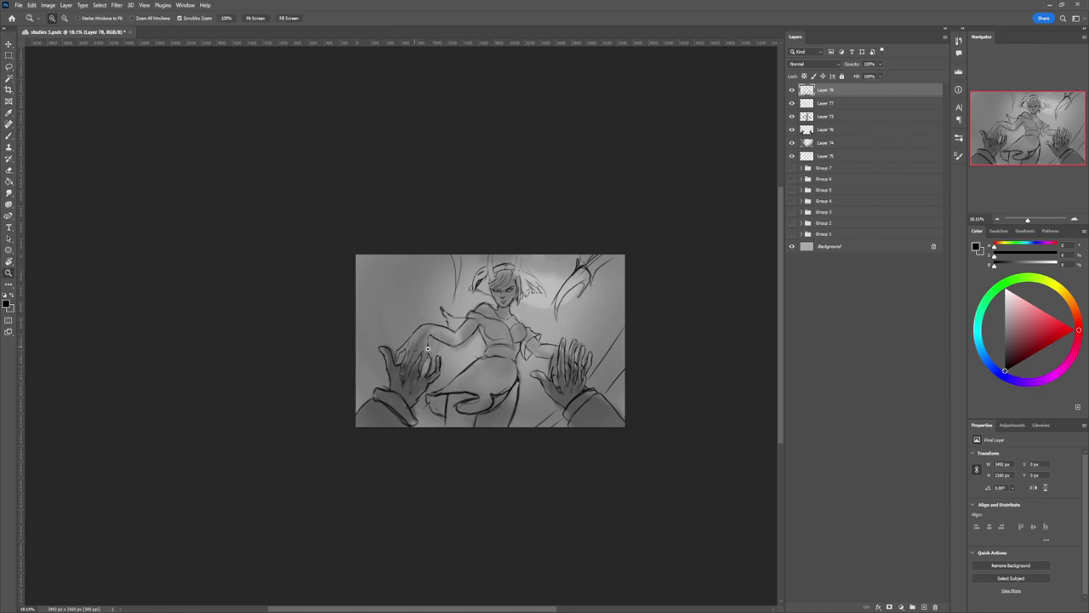
{"action": "mouse_move", "coordinate": [457, 367]}
{"action": "left_mouse_down"}
{"action": "mouse_move", "coordinate": [437, 369]}
{"action": "mouse_move", "coordinate": [482, 358]}
{"action": "left_mouse_up"}
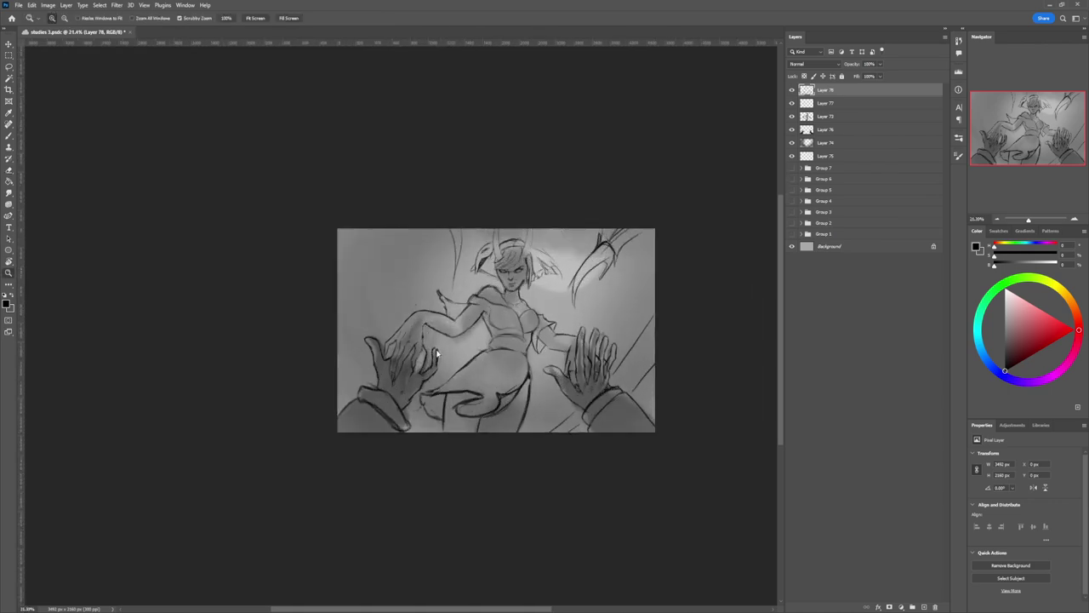
{"action": "key", "text": "l"}
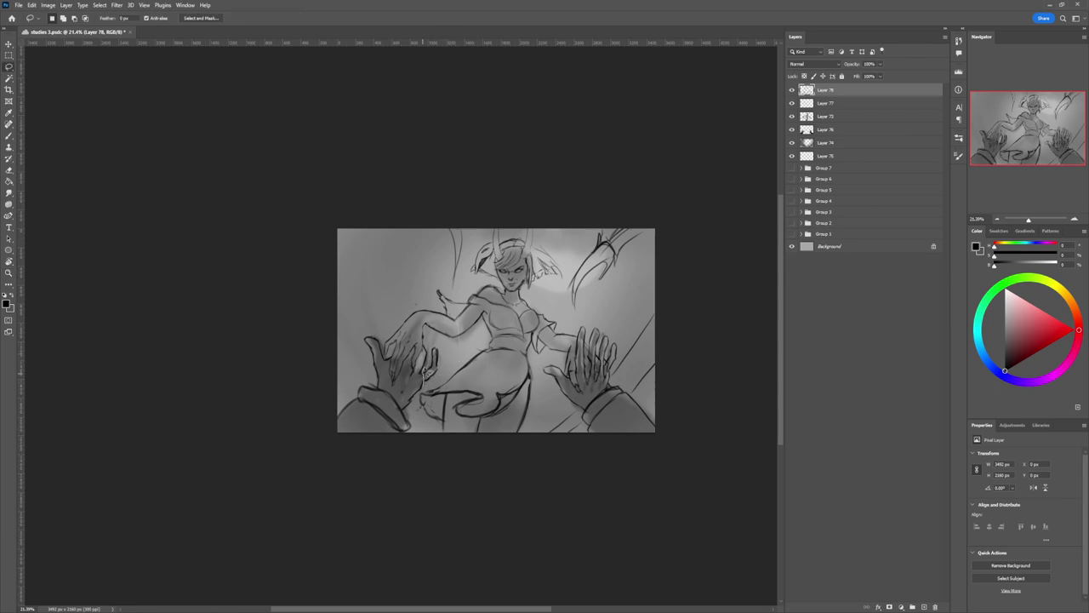
{"action": "mouse_move", "coordinate": [445, 352]}
{"action": "left_mouse_down"}
{"action": "mouse_move", "coordinate": [443, 384]}
{"action": "mouse_move", "coordinate": [452, 366]}
{"action": "mouse_move", "coordinate": [427, 384]}
{"action": "mouse_move", "coordinate": [438, 379]}
{"action": "left_mouse_up"}
{"action": "key", "text": "ctrl+t"}
{"action": "key", "text": "Return"}
{"action": "key", "text": "ctrl+d"}
{"action": "key", "text": "e"}
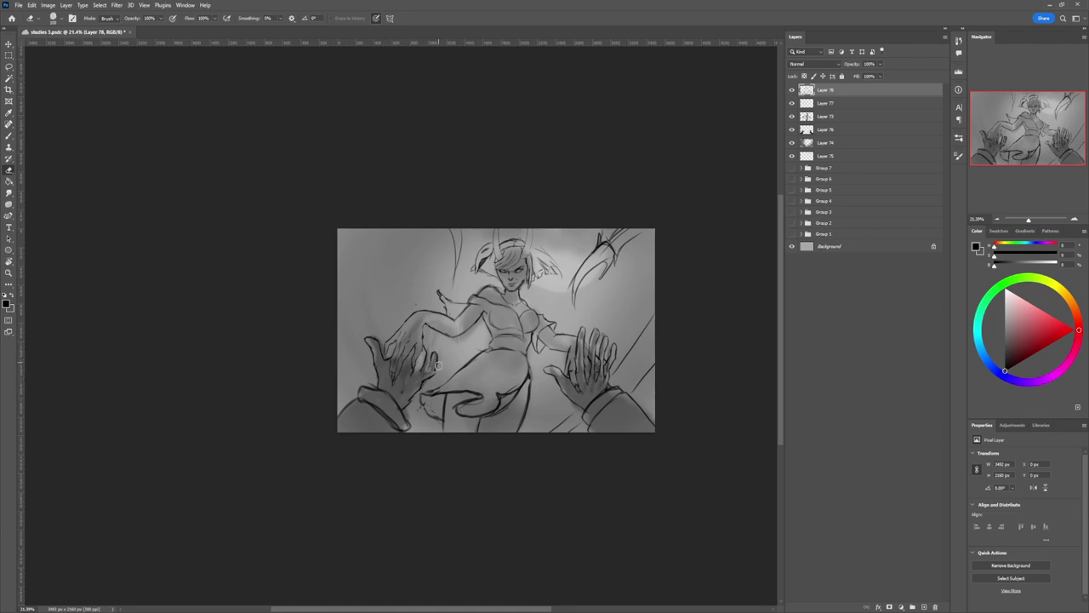
{"action": "key", "text": "b"}
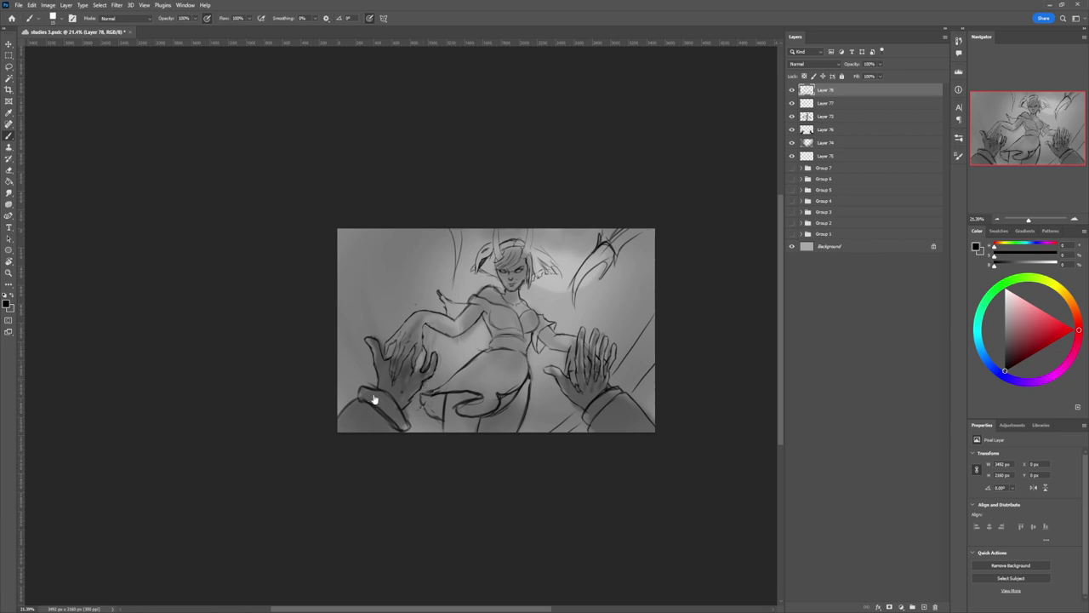
Step: Redraw long sweeping arcs in the background behind the viewer's left hand, up to the canvas's top edge
{"action": "key", "text": "ctrl+space"}
{"action": "left_click_drag", "start_coordinate": [431, 388], "coordinate": [366, 382]}
{"action": "left_click_drag", "start_coordinate": [518, 359], "coordinate": [553, 335]}
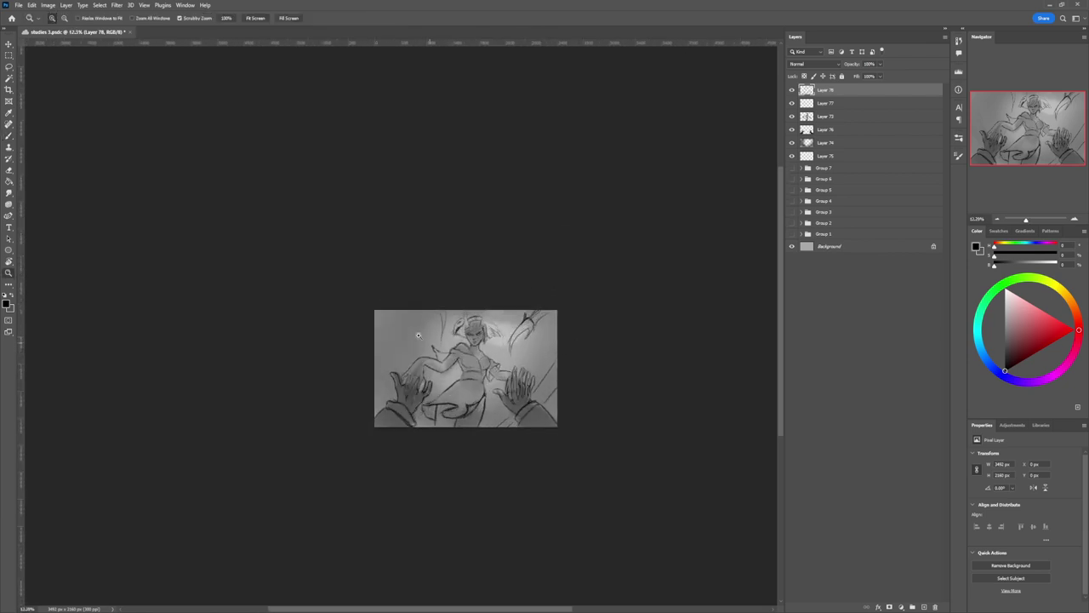
{"action": "key", "text": "b"}
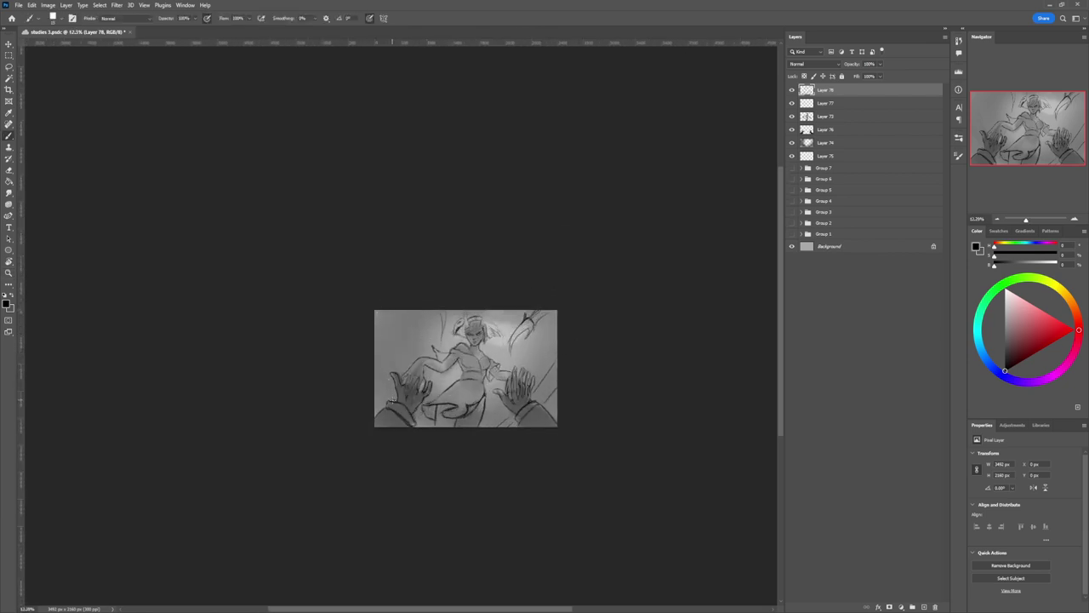
{"action": "left_click_drag", "start_coordinate": [385, 369], "coordinate": [403, 311]}
Step: Make Layer 77 active and lasso the horned figure's full silhouette, from the skirt up to the horns and out along both arms
{"action": "key", "text": "z"}
{"action": "left_click_drag", "start_coordinate": [495, 429], "coordinate": [518, 433]}
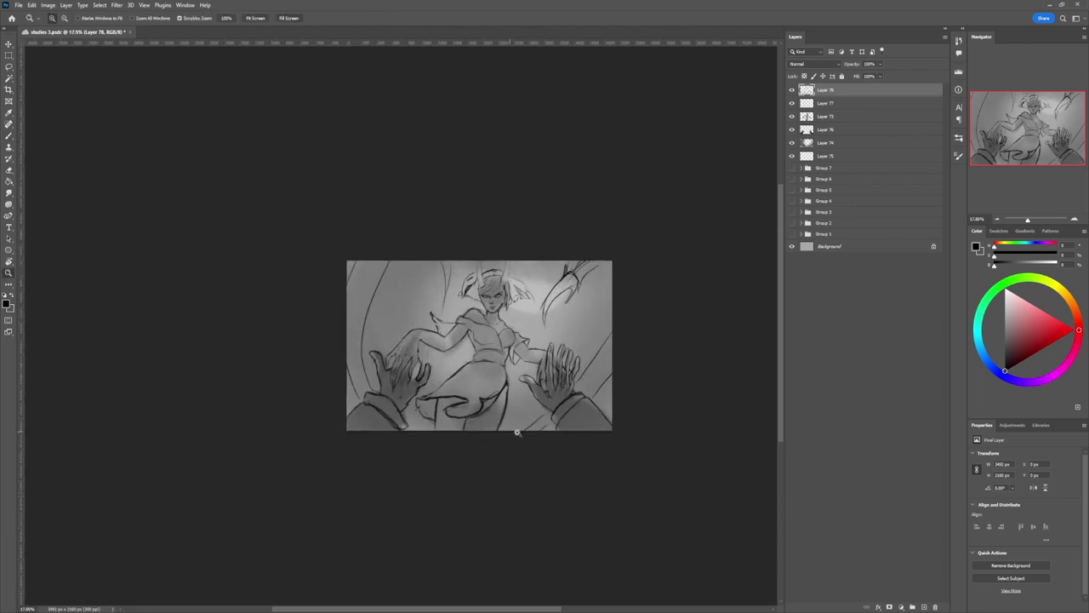
{"action": "left_click", "coordinate": [829, 104]}
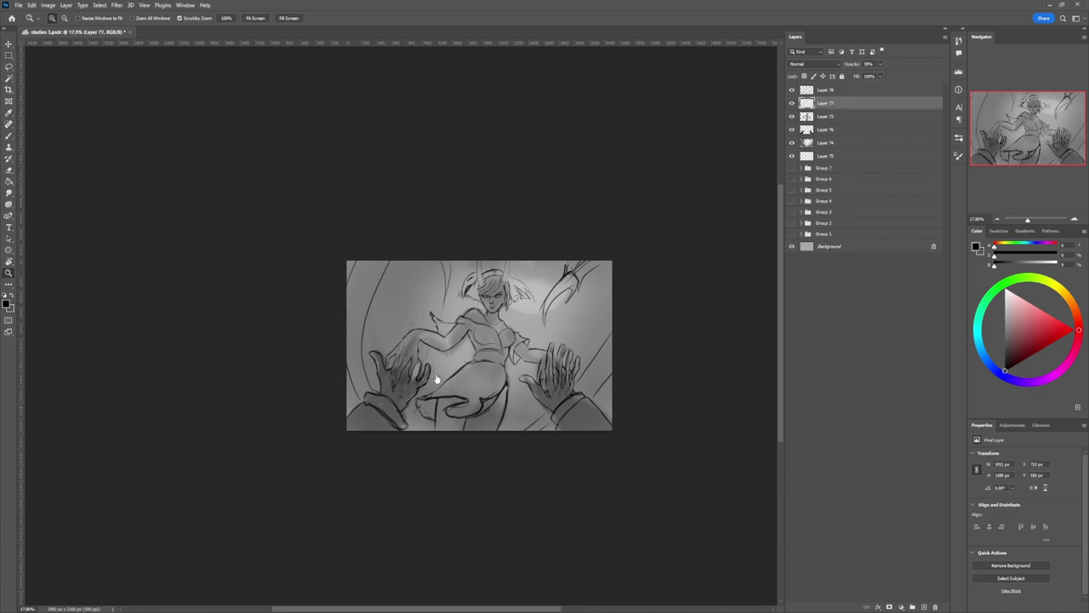
{"action": "key", "text": "l"}
{"action": "left_click_drag", "start_coordinate": [500, 429], "coordinate": [508, 392]}
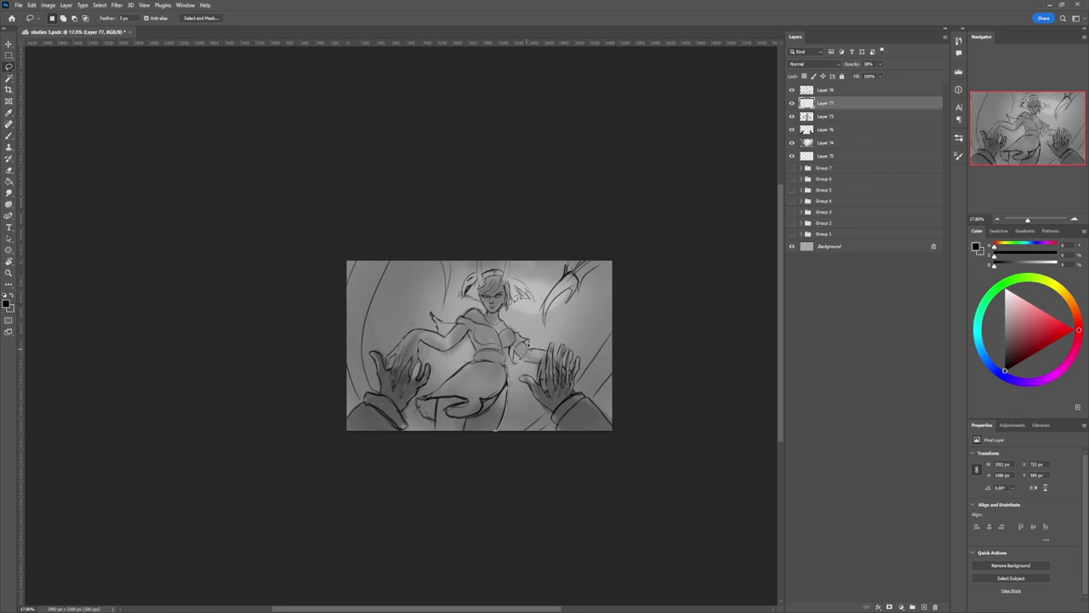
{"action": "left_click_drag", "start_coordinate": [521, 337], "coordinate": [514, 332]}
{"action": "left_click_drag", "start_coordinate": [473, 312], "coordinate": [458, 324]}
{"action": "mouse_move", "coordinate": [474, 362]}
{"action": "left_mouse_down"}
{"action": "mouse_move", "coordinate": [418, 397]}
{"action": "mouse_move", "coordinate": [445, 467]}
{"action": "mouse_move", "coordinate": [486, 448]}
{"action": "left_mouse_up"}
{"action": "mouse_move", "coordinate": [437, 337]}
{"action": "left_mouse_down"}
{"action": "mouse_move", "coordinate": [421, 334]}
{"action": "mouse_move", "coordinate": [390, 371]}
{"action": "mouse_move", "coordinate": [424, 342]}
{"action": "mouse_move", "coordinate": [455, 340]}
{"action": "mouse_move", "coordinate": [448, 353]}
{"action": "left_mouse_up"}
{"action": "left_click_drag", "start_coordinate": [499, 311], "coordinate": [496, 315]}
{"action": "mouse_move", "coordinate": [505, 265]}
{"action": "left_mouse_down"}
{"action": "mouse_move", "coordinate": [486, 274]}
{"action": "mouse_move", "coordinate": [480, 257]}
{"action": "mouse_move", "coordinate": [464, 294]}
{"action": "mouse_move", "coordinate": [501, 321]}
{"action": "left_mouse_up"}
Step: Add the figure's clawed fingers over the viewer's left hand to the silhouette selection
{"action": "key", "text": "z"}
{"action": "left_click_drag", "start_coordinate": [387, 364], "coordinate": [458, 351]}
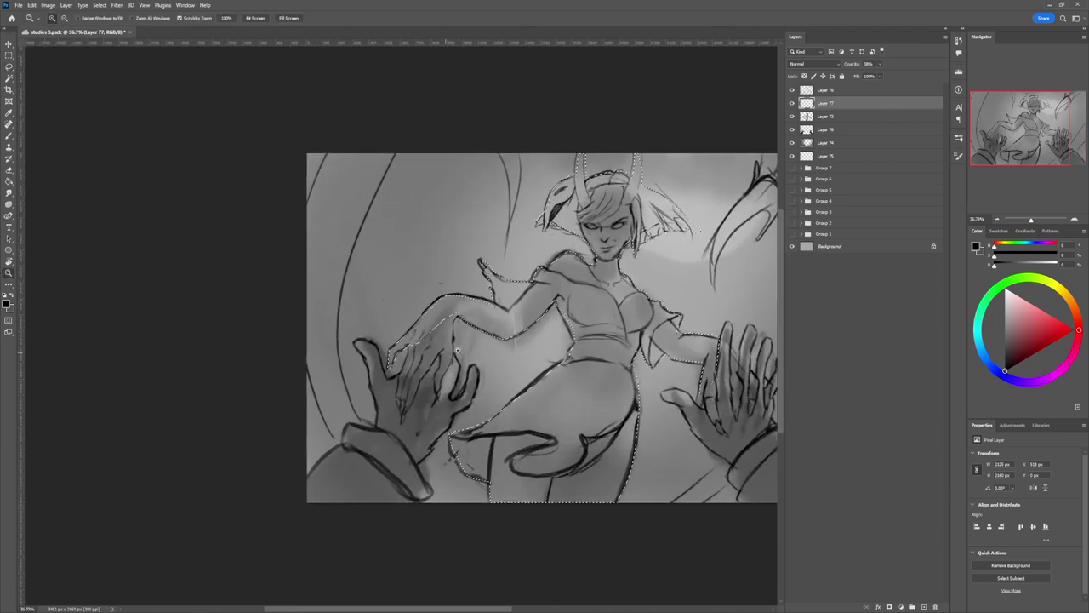
{"action": "key", "text": "l"}
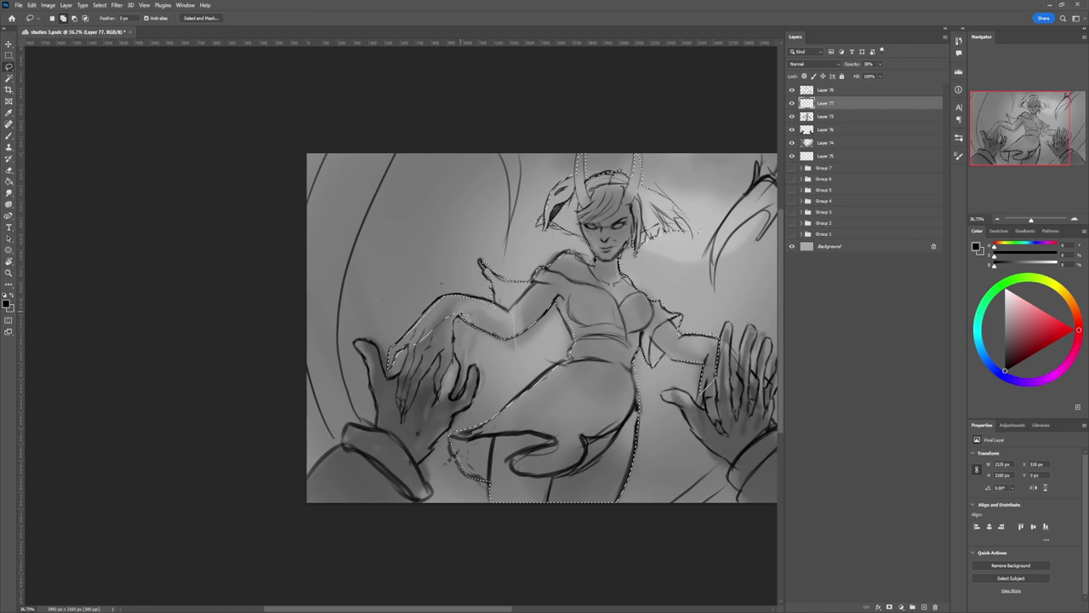
{"action": "mouse_move", "coordinate": [457, 341]}
{"action": "left_mouse_down"}
{"action": "mouse_move", "coordinate": [436, 411]}
{"action": "mouse_move", "coordinate": [437, 360]}
{"action": "mouse_move", "coordinate": [411, 432]}
{"action": "mouse_move", "coordinate": [401, 404]}
{"action": "mouse_move", "coordinate": [410, 353]}
{"action": "mouse_move", "coordinate": [468, 308]}
{"action": "left_mouse_up"}
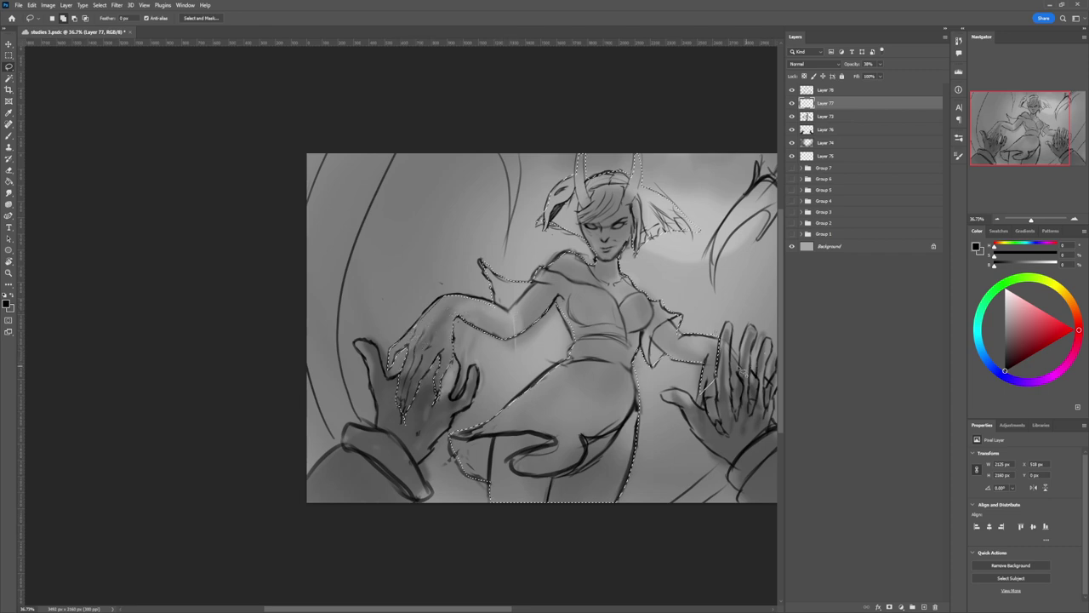
Step: Add the parts of the figure's hand between the fingers of the viewer's right hand to the silhouette selection
{"action": "left_click_drag", "start_coordinate": [496, 608], "coordinate": [545, 606]}
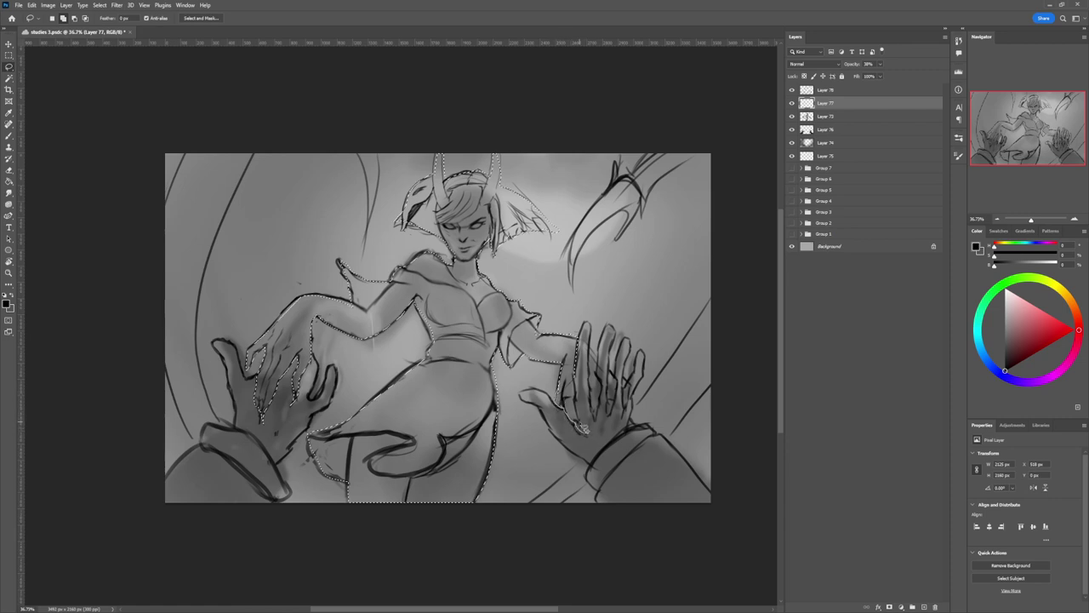
{"action": "left_click_drag", "start_coordinate": [581, 413], "coordinate": [563, 376]}
{"action": "mouse_move", "coordinate": [610, 405]}
{"action": "left_mouse_down"}
{"action": "mouse_move", "coordinate": [612, 379]}
{"action": "mouse_move", "coordinate": [625, 375]}
{"action": "mouse_move", "coordinate": [611, 429]}
{"action": "mouse_move", "coordinate": [627, 383]}
{"action": "mouse_move", "coordinate": [627, 412]}
{"action": "mouse_move", "coordinate": [626, 389]}
{"action": "mouse_move", "coordinate": [639, 384]}
{"action": "mouse_move", "coordinate": [626, 419]}
{"action": "mouse_move", "coordinate": [631, 406]}
{"action": "left_mouse_up"}
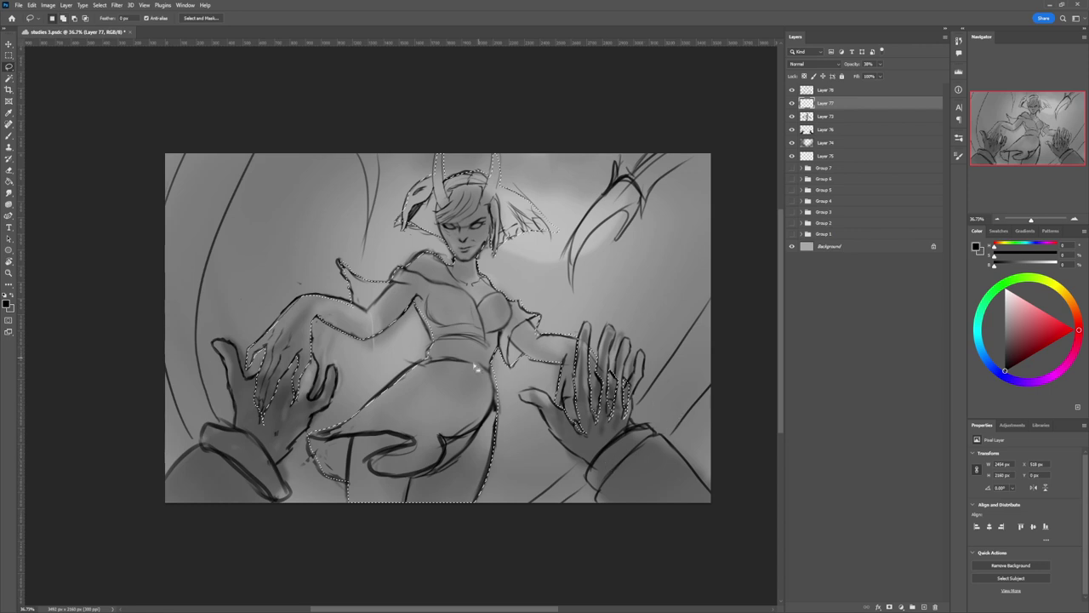
{"action": "left_click_drag", "start_coordinate": [471, 388], "coordinate": [410, 382]}
{"action": "scroll", "coordinate": [476, 375], "scroll_direction": "up", "scroll_amount": 1}
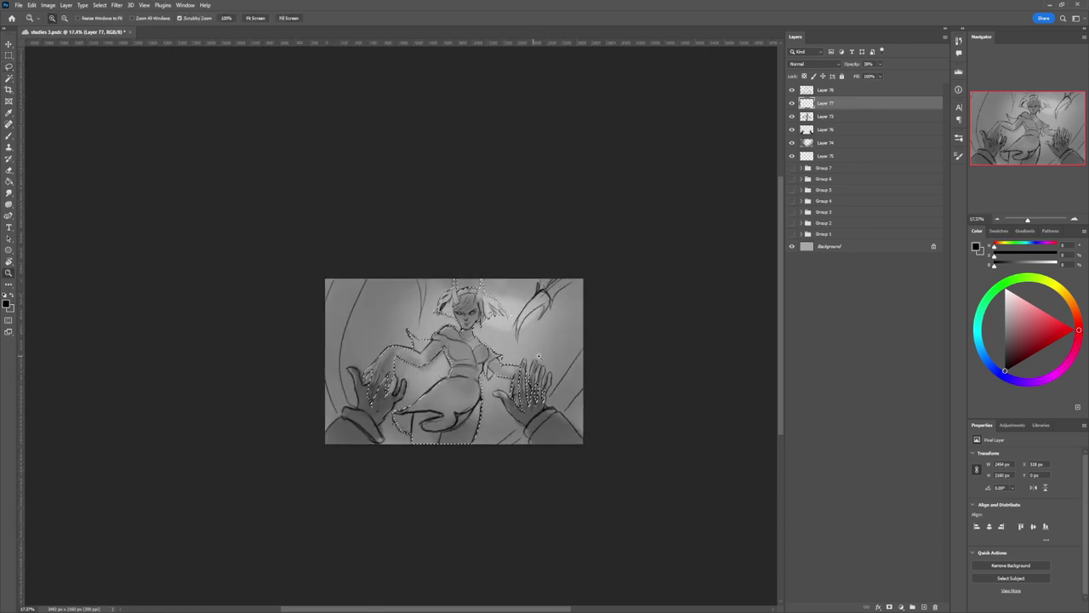
Step: Choose a dark grey and enlarge the brush for filling the figure's selection
{"action": "key", "text": "b"}
{"action": "left_click_drag", "start_coordinate": [1010, 348], "coordinate": [999, 347]}
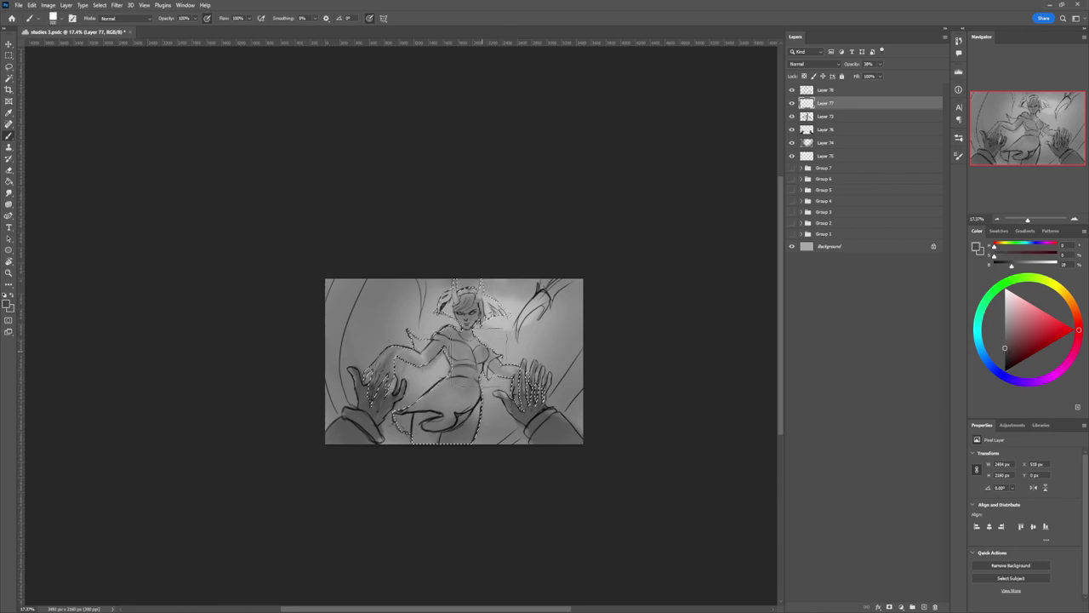
{"action": "right_click", "coordinate": [470, 371]}
{"action": "left_click", "coordinate": [526, 329]}
{"action": "key", "text": "bracketright"}
{"action": "key", "text": "bracketright"}
{"action": "key", "text": "bracketright"}
Step: Fill the figure's selection with dark grey at 20% brightness on a new layer above Layer 77
{"action": "mouse_move", "coordinate": [419, 463]}
{"action": "left_mouse_down"}
{"action": "mouse_move", "coordinate": [430, 415]}
{"action": "mouse_move", "coordinate": [415, 416]}
{"action": "mouse_move", "coordinate": [392, 449]}
{"action": "left_mouse_up"}
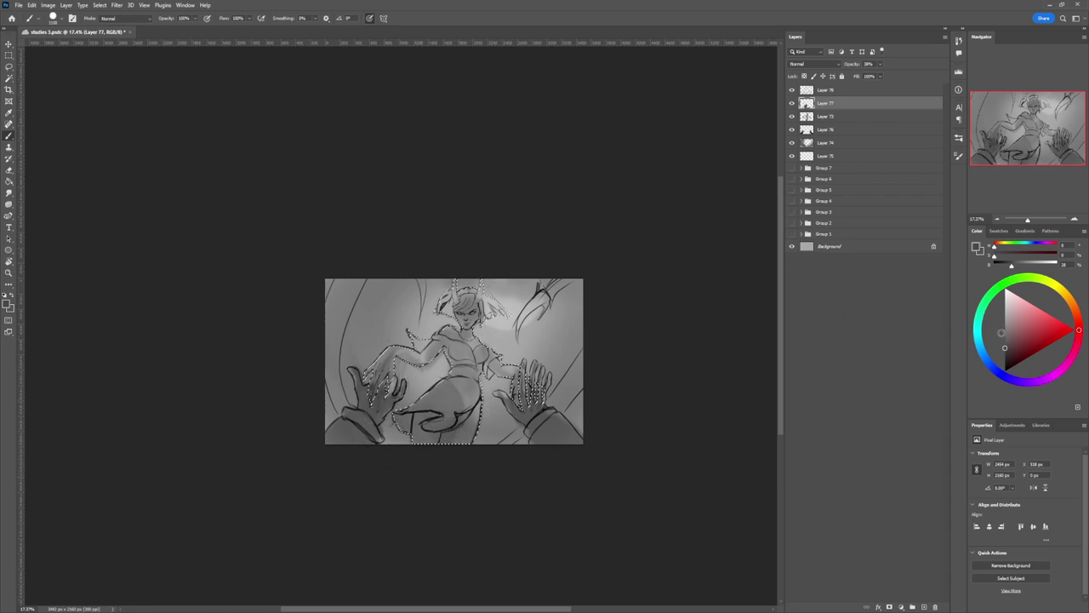
{"action": "left_click", "coordinate": [1000, 353]}
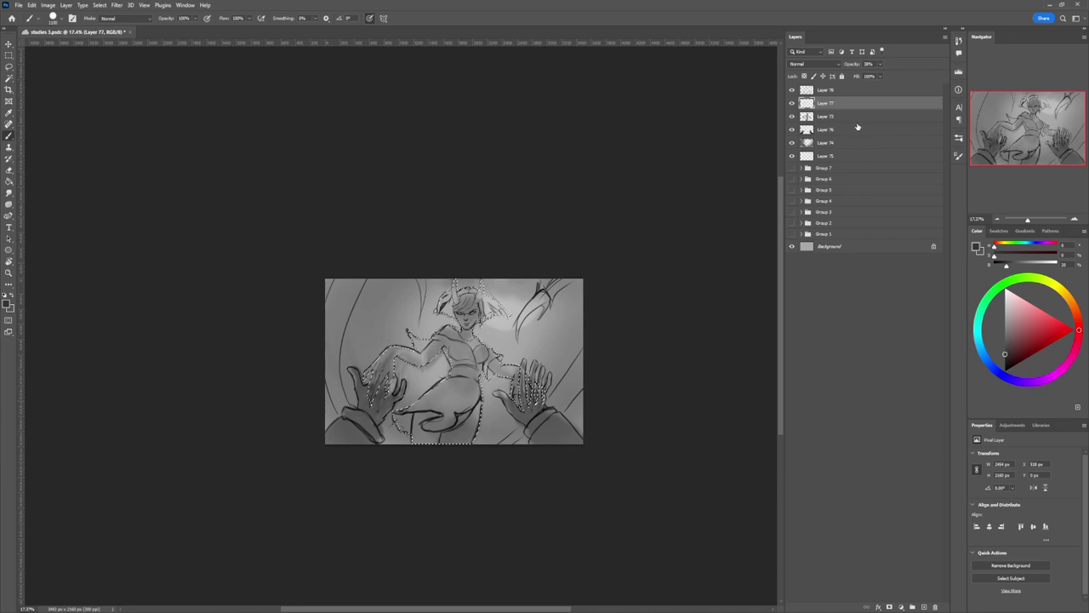
{"action": "key", "text": "ctrl+shift+alt+n"}
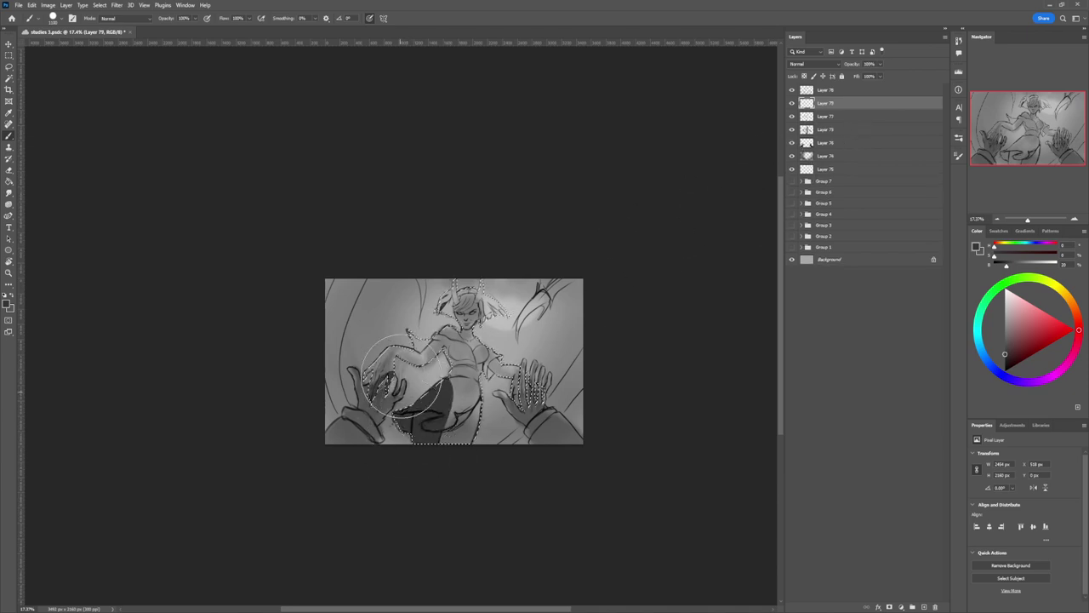
{"action": "mouse_move", "coordinate": [439, 320]}
{"action": "left_mouse_down"}
{"action": "mouse_move", "coordinate": [523, 285]}
{"action": "mouse_move", "coordinate": [510, 364]}
{"action": "mouse_move", "coordinate": [576, 331]}
{"action": "mouse_move", "coordinate": [581, 345]}
{"action": "mouse_move", "coordinate": [466, 280]}
{"action": "mouse_move", "coordinate": [413, 366]}
{"action": "left_mouse_up"}
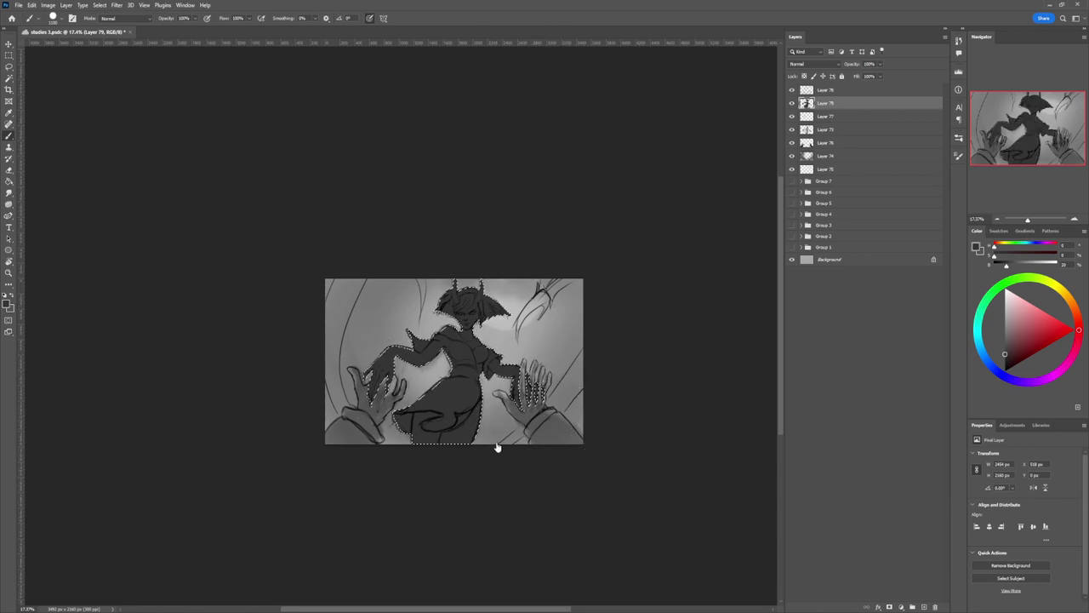
Step: Clear the figure's selection and lasso the viewer's right hand and sleeve down to the canvas's lower edge
{"action": "key", "text": "z"}
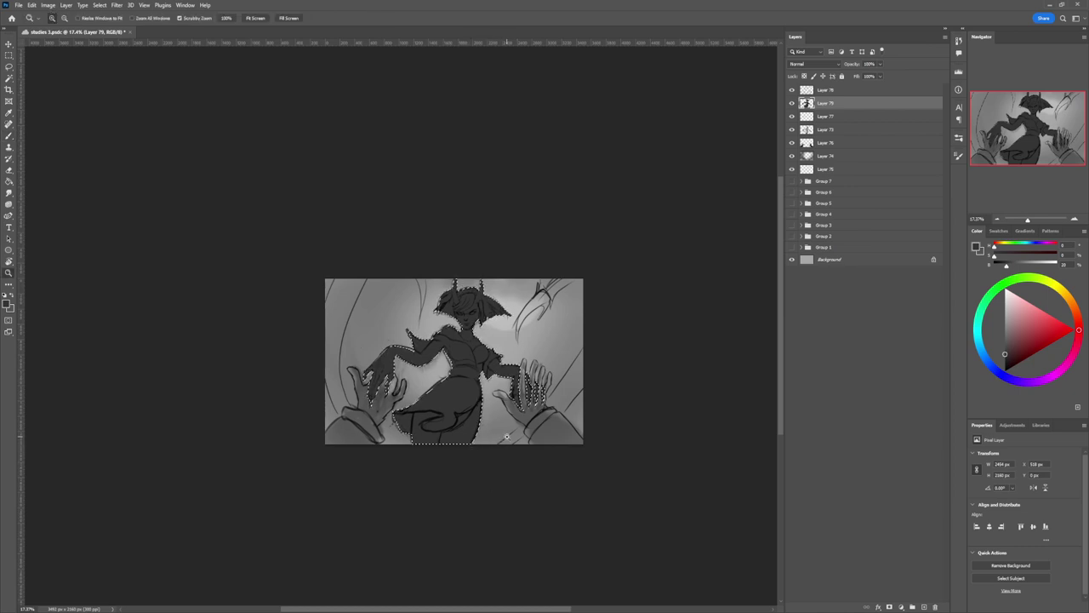
{"action": "left_click_drag", "start_coordinate": [501, 443], "coordinate": [523, 457]}
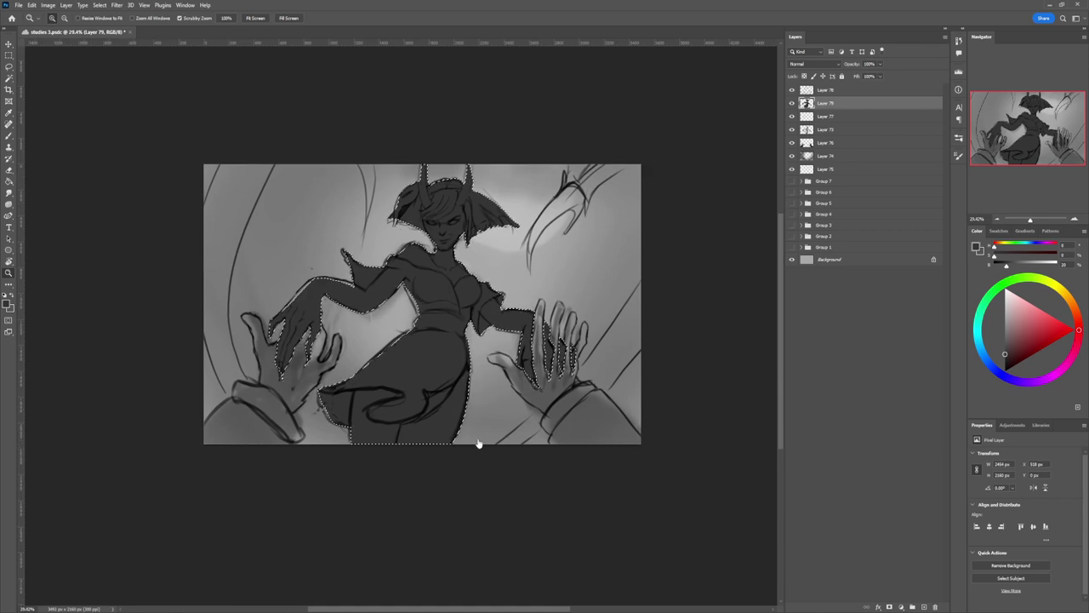
{"action": "key", "text": "l"}
{"action": "key", "text": "ctrl+d"}
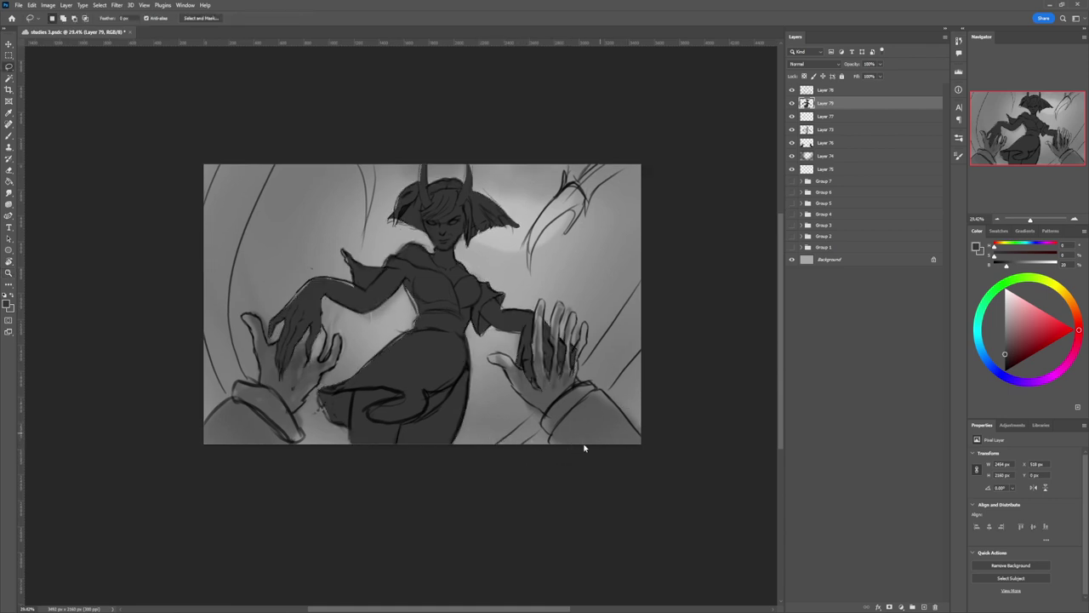
{"action": "key", "text": "ctrl+space"}
{"action": "left_click_drag", "start_coordinate": [572, 453], "coordinate": [582, 451]}
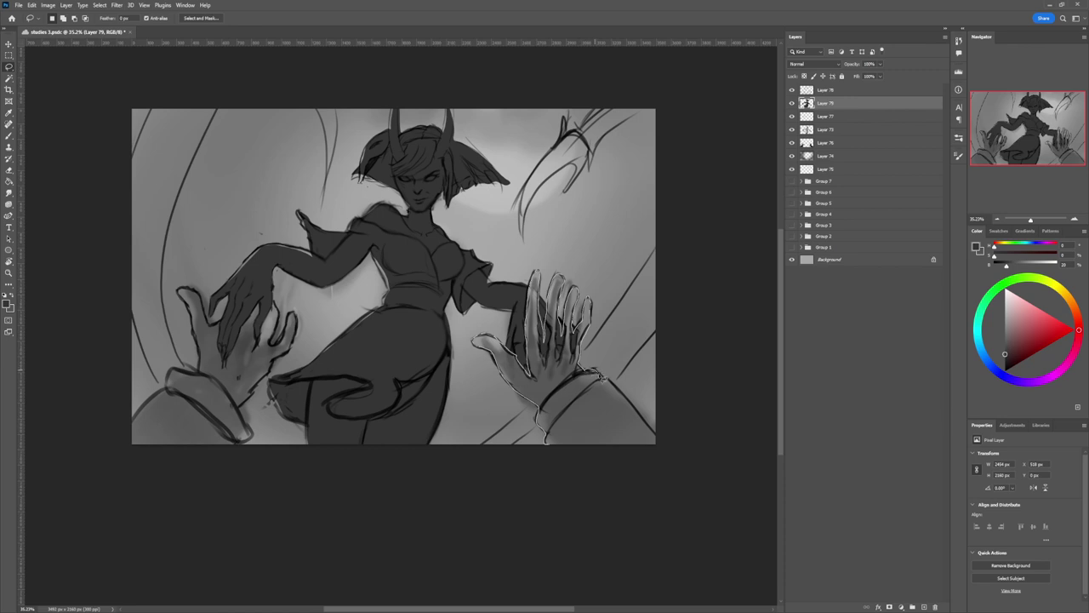
{"action": "mouse_move", "coordinate": [613, 384]}
{"action": "left_mouse_down"}
{"action": "mouse_move", "coordinate": [666, 457]}
{"action": "mouse_move", "coordinate": [655, 471]}
{"action": "mouse_move", "coordinate": [564, 484]}
{"action": "mouse_move", "coordinate": [613, 417]}
{"action": "left_mouse_up"}
Step: Add a new layer above Layer 77 and fill the selected right hand and sleeve with near-black at 10% brightness
{"action": "left_click", "coordinate": [833, 116]}
{"action": "key", "text": "ctrl+shift+alt+n"}
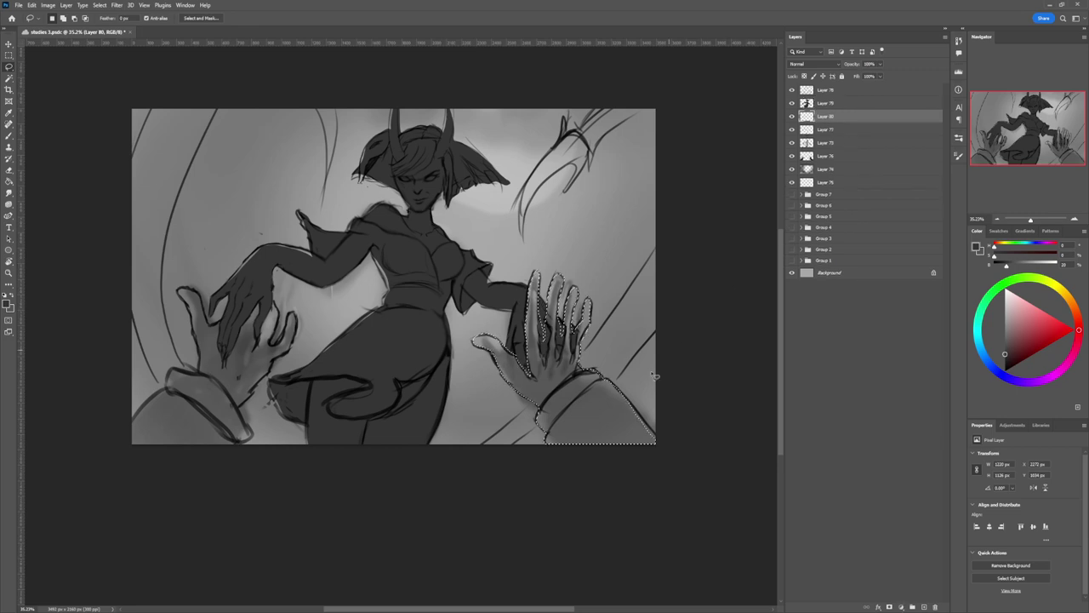
{"action": "left_click", "coordinate": [1004, 364]}
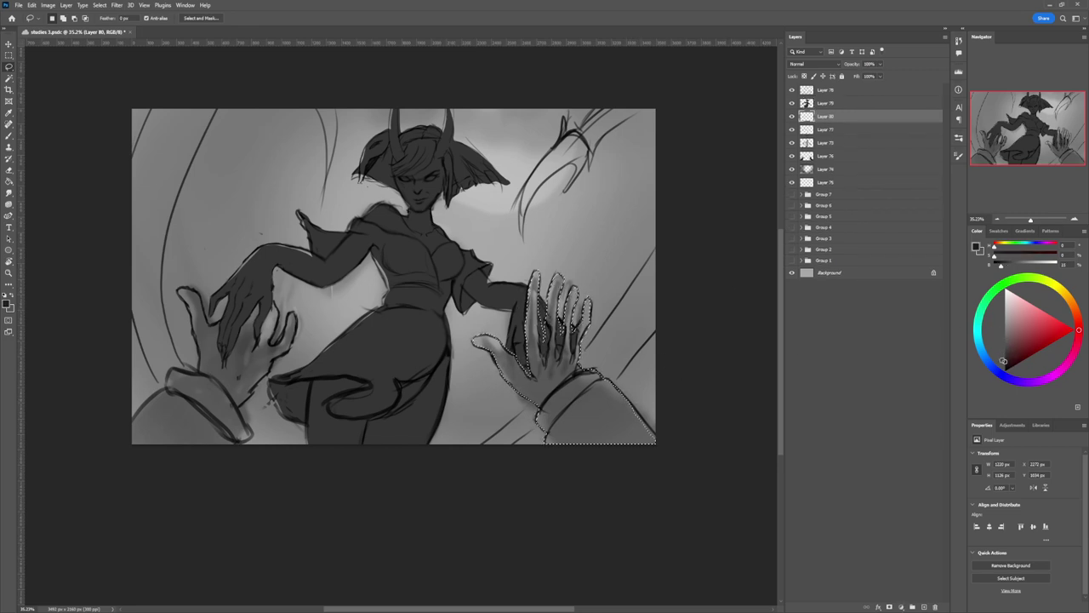
{"action": "key", "text": "b"}
{"action": "mouse_move", "coordinate": [613, 341]}
{"action": "left_mouse_down"}
{"action": "mouse_move", "coordinate": [571, 450]}
{"action": "mouse_move", "coordinate": [571, 413]}
{"action": "mouse_move", "coordinate": [476, 394]}
{"action": "mouse_move", "coordinate": [442, 400]}
{"action": "mouse_move", "coordinate": [455, 440]}
{"action": "mouse_move", "coordinate": [687, 377]}
{"action": "left_mouse_up"}
Step: Deselect the right hand and lasso the viewer's left hand and sleeve, working around the figure's overlapping fingers
{"action": "key", "text": "z"}
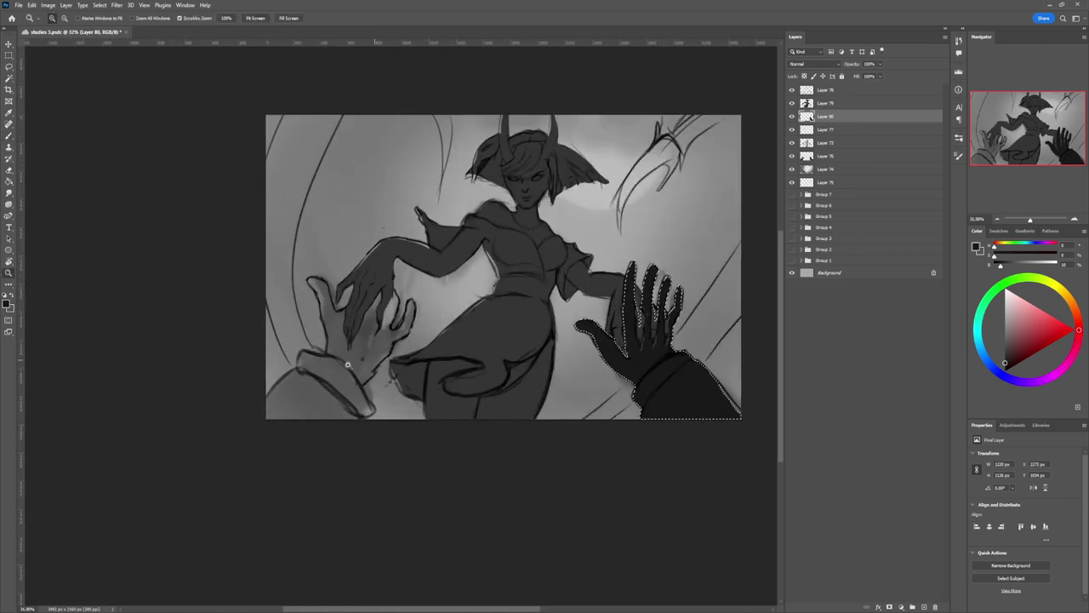
{"action": "left_click_drag", "start_coordinate": [385, 391], "coordinate": [404, 345]}
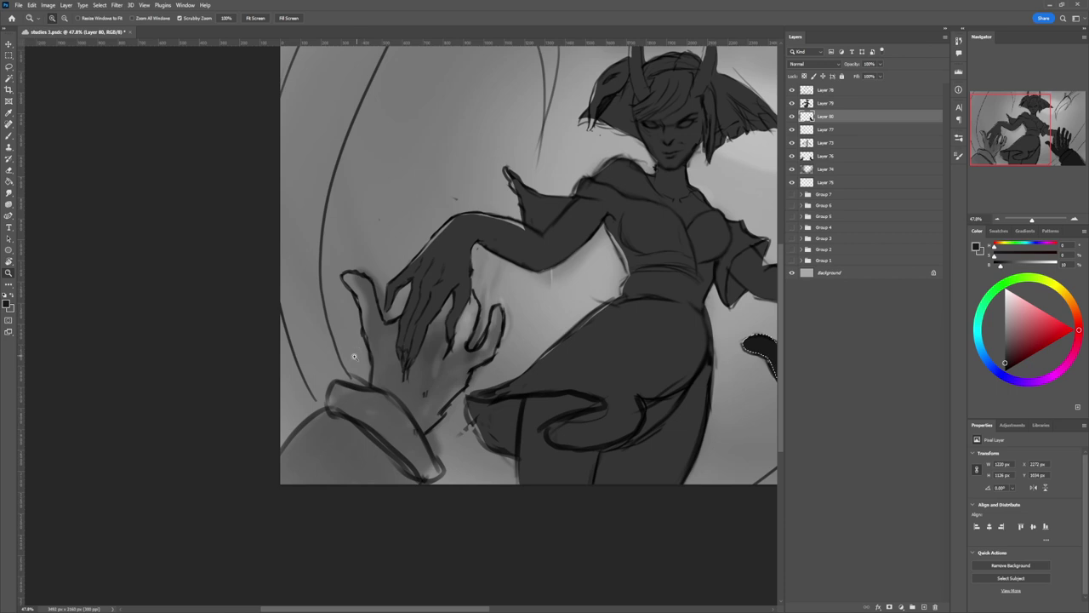
{"action": "key", "text": "l"}
{"action": "key", "text": "ctrl+d"}
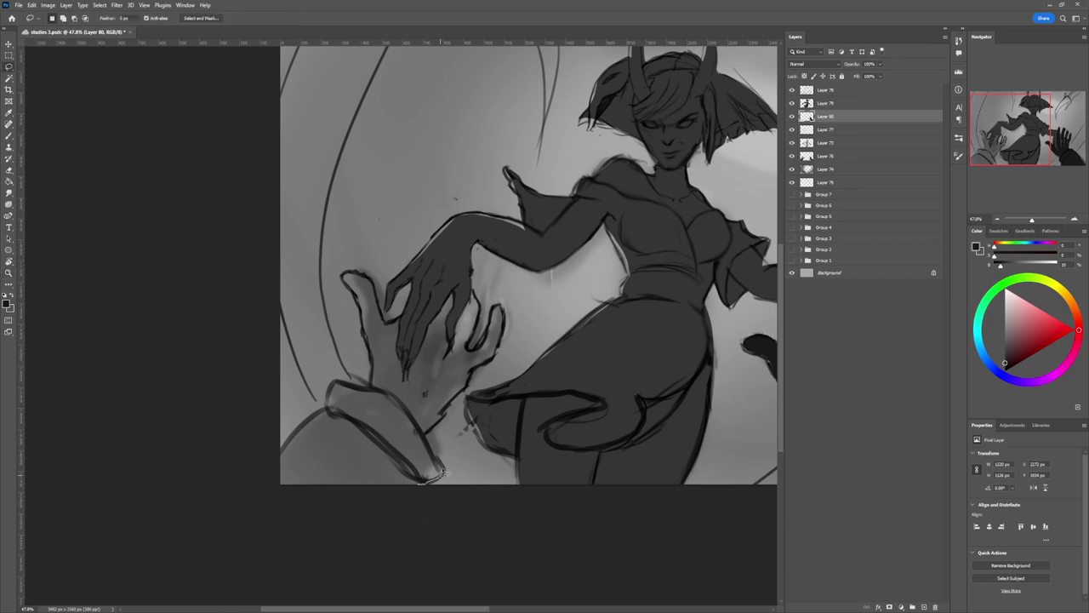
{"action": "mouse_move", "coordinate": [430, 438]}
{"action": "left_mouse_down"}
{"action": "mouse_move", "coordinate": [488, 362]}
{"action": "mouse_move", "coordinate": [502, 329]}
{"action": "mouse_move", "coordinate": [496, 304]}
{"action": "mouse_move", "coordinate": [490, 339]}
{"action": "mouse_move", "coordinate": [469, 354]}
{"action": "mouse_move", "coordinate": [482, 315]}
{"action": "mouse_move", "coordinate": [457, 317]}
{"action": "mouse_move", "coordinate": [455, 290]}
{"action": "mouse_move", "coordinate": [396, 321]}
{"action": "mouse_move", "coordinate": [375, 291]}
{"action": "mouse_move", "coordinate": [341, 276]}
{"action": "mouse_move", "coordinate": [376, 373]}
{"action": "mouse_move", "coordinate": [368, 386]}
{"action": "mouse_move", "coordinate": [340, 383]}
{"action": "mouse_move", "coordinate": [329, 417]}
{"action": "mouse_move", "coordinate": [286, 451]}
{"action": "mouse_move", "coordinate": [267, 490]}
{"action": "left_mouse_up"}
{"action": "left_click_drag", "start_coordinate": [291, 550], "coordinate": [454, 530]}
Step: Fill the selected left hand and sleeve with the same near-black and deselect
{"action": "key", "text": "b"}
{"action": "mouse_move", "coordinate": [454, 417]}
{"action": "left_mouse_down"}
{"action": "mouse_move", "coordinate": [433, 383]}
{"action": "mouse_move", "coordinate": [349, 432]}
{"action": "left_mouse_up"}
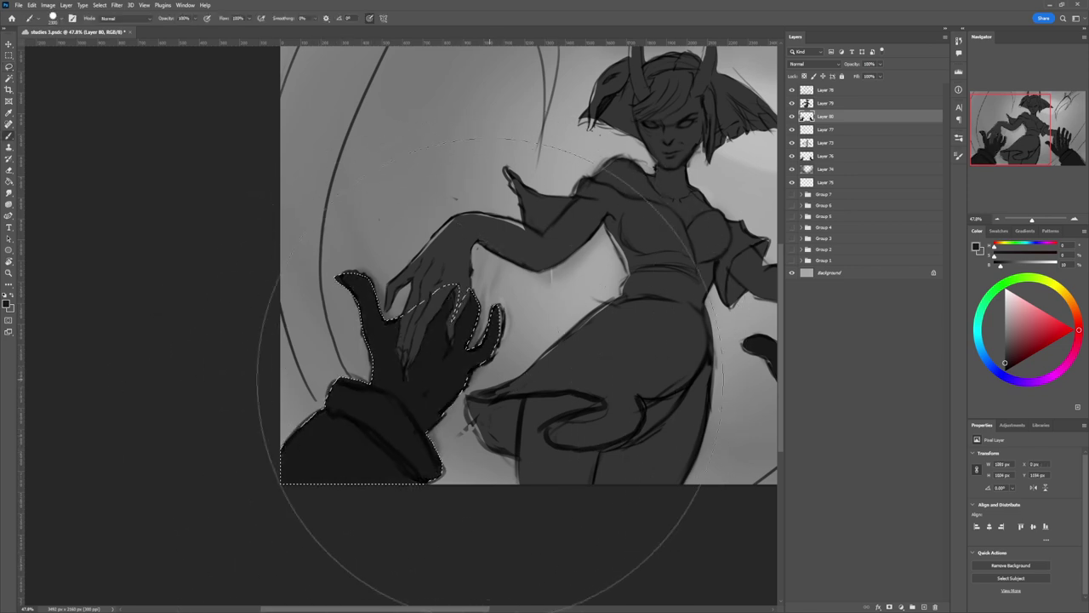
{"action": "key", "text": "l"}
{"action": "left_click", "coordinate": [478, 417]}
{"action": "key", "text": "z"}
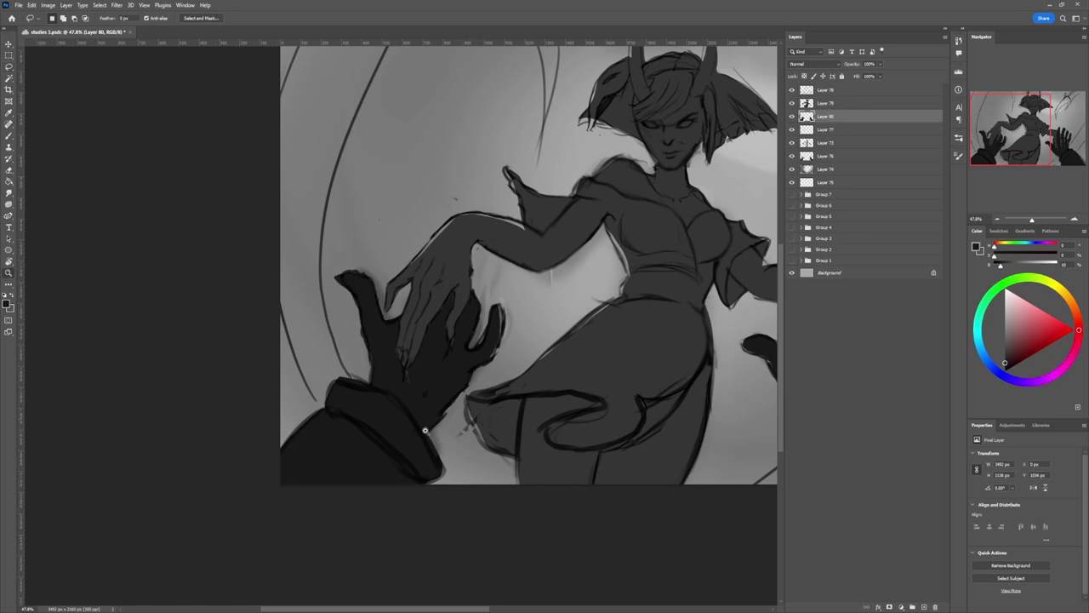
{"action": "left_click_drag", "start_coordinate": [472, 434], "coordinate": [391, 409]}
{"action": "left_click_drag", "start_coordinate": [597, 450], "coordinate": [617, 426]}
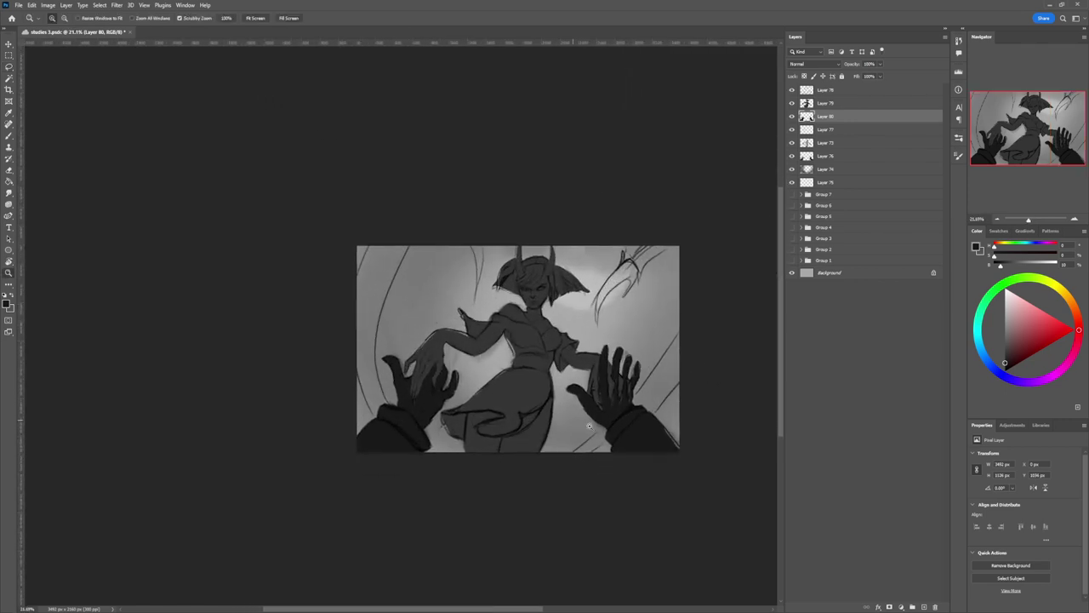
{"action": "left_click", "coordinate": [587, 438]}
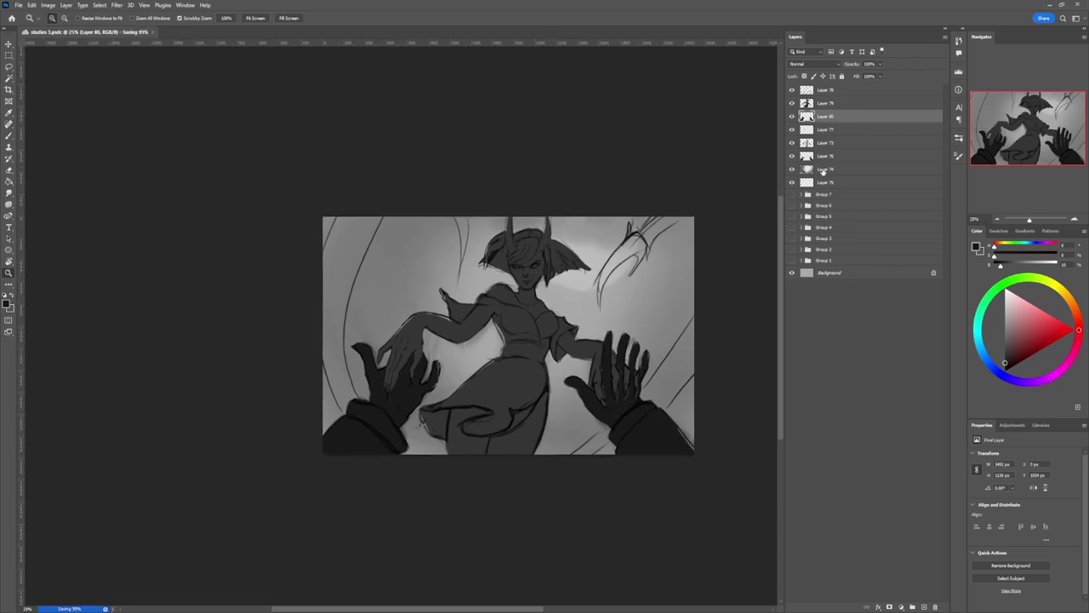
Step: Raise the opacity of Layer 74 and Layer 75 to 100% and fade out Layer 77 by lowering its opacity
{"action": "left_click", "coordinate": [839, 169]}
{"action": "left_click_drag", "start_coordinate": [853, 65], "coordinate": [925, 64]}
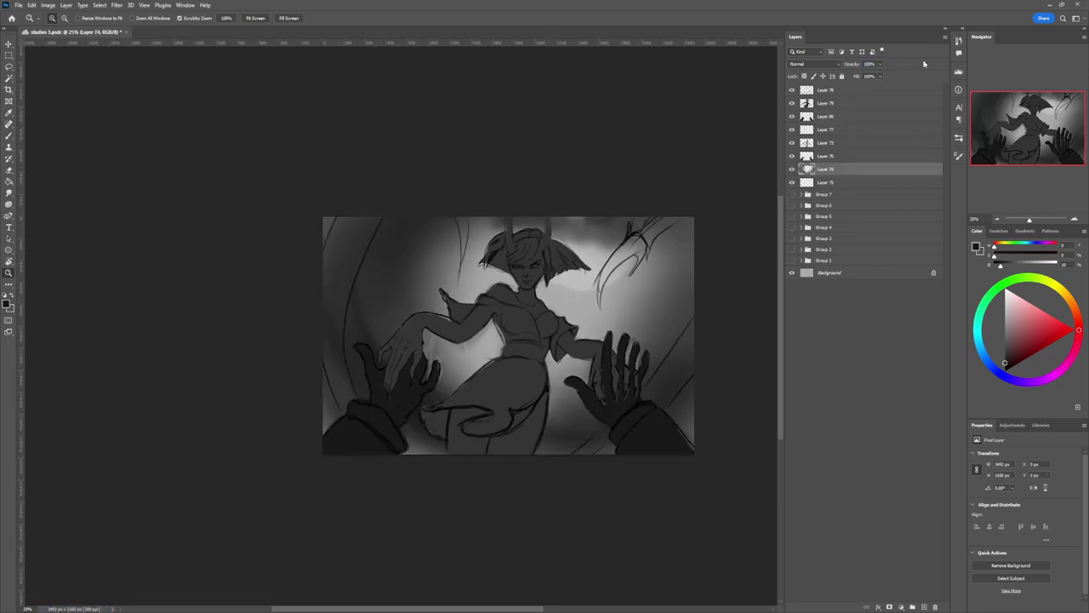
{"action": "left_click", "coordinate": [844, 130]}
{"action": "left_click_drag", "start_coordinate": [851, 65], "coordinate": [925, 65]}
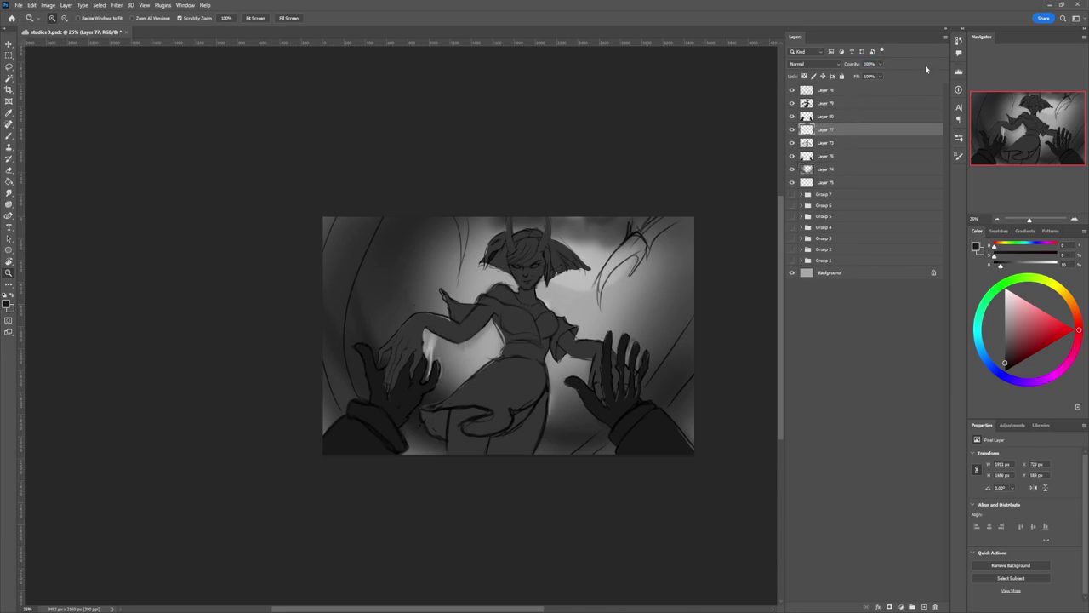
{"action": "left_click_drag", "start_coordinate": [856, 66], "coordinate": [813, 103]}
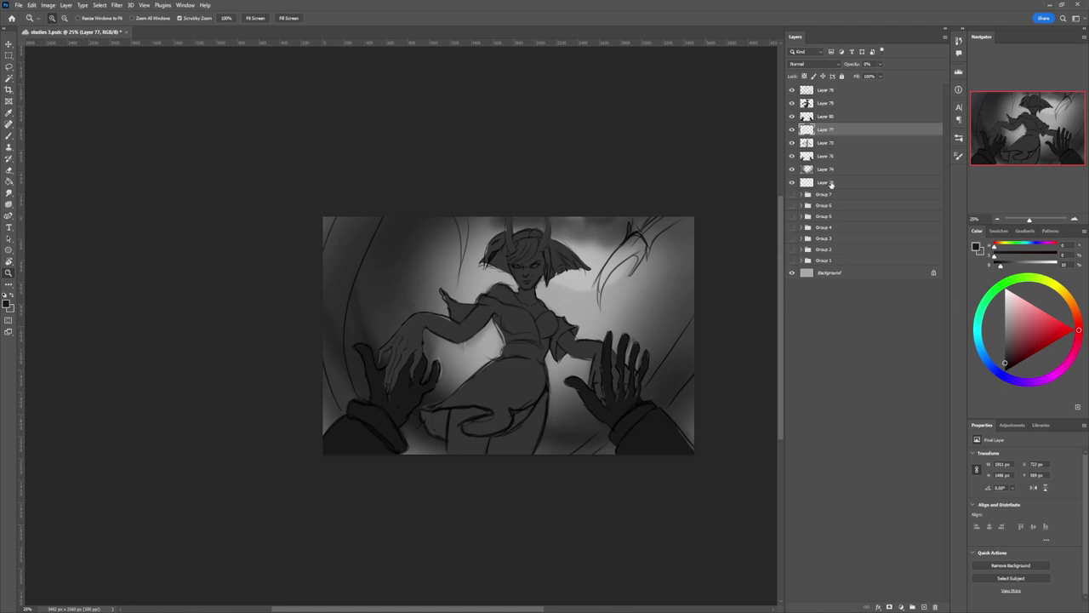
{"action": "left_click", "coordinate": [831, 182]}
{"action": "left_click_drag", "start_coordinate": [853, 65], "coordinate": [927, 62]}
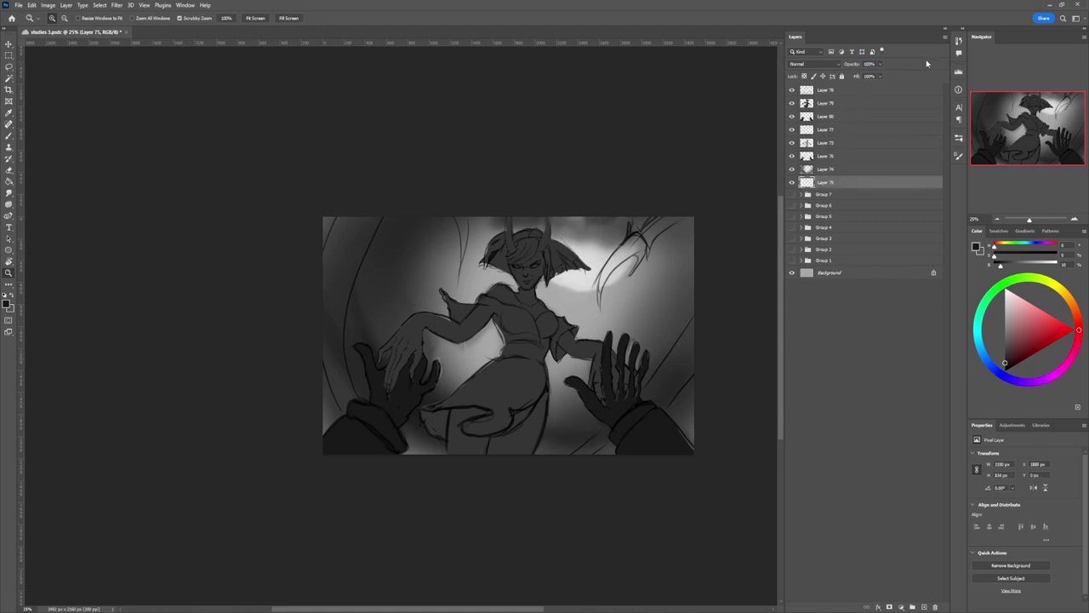
Step: Lasso the clawed shape that reaches in from the canvas's upper right corner
{"action": "mouse_move", "coordinate": [545, 322]}
{"action": "left_mouse_down"}
{"action": "mouse_move", "coordinate": [521, 322]}
{"action": "mouse_move", "coordinate": [572, 325]}
{"action": "left_mouse_up"}
{"action": "key", "text": "l"}
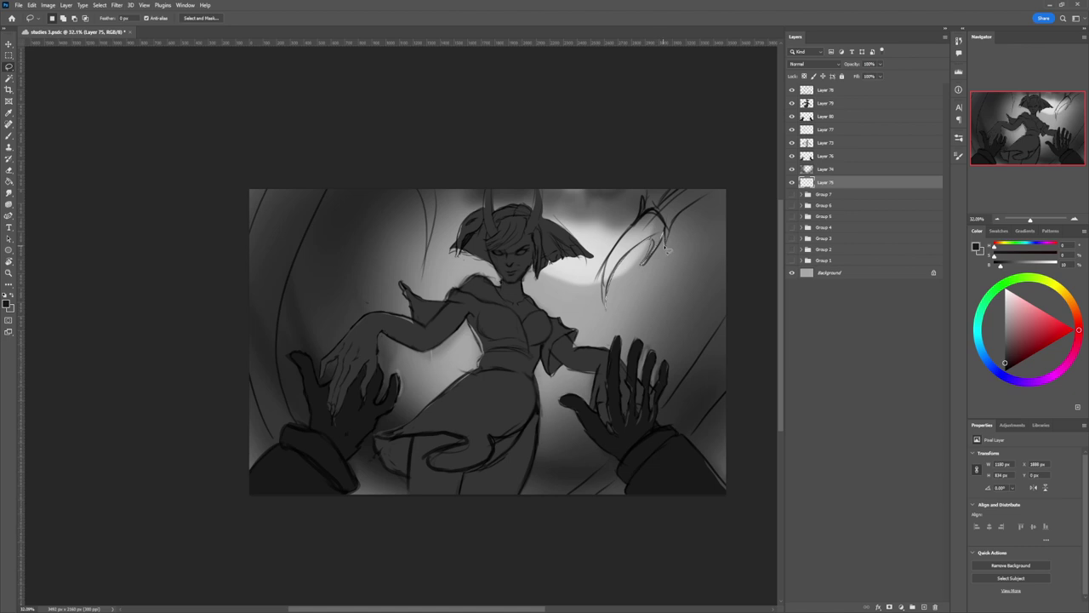
{"action": "mouse_move", "coordinate": [668, 250]}
{"action": "left_mouse_down"}
{"action": "mouse_move", "coordinate": [683, 220]}
{"action": "mouse_move", "coordinate": [738, 181]}
{"action": "mouse_move", "coordinate": [698, 179]}
{"action": "mouse_move", "coordinate": [649, 218]}
{"action": "mouse_move", "coordinate": [645, 204]}
{"action": "mouse_move", "coordinate": [606, 304]}
{"action": "left_mouse_up"}
Step: Try filling the selected clawed shape with mid grey on Layer 75, and undo the fill
{"action": "key", "text": "b"}
{"action": "key", "text": "x"}
{"action": "mouse_move", "coordinate": [614, 300]}
{"action": "left_mouse_down"}
{"action": "mouse_move", "coordinate": [641, 266]}
{"action": "mouse_move", "coordinate": [639, 290]}
{"action": "mouse_move", "coordinate": [664, 248]}
{"action": "left_mouse_up"}
{"action": "left_click", "coordinate": [996, 339]}
{"action": "left_click_drag", "start_coordinate": [1013, 343], "coordinate": [1002, 336]}
{"action": "left_click_drag", "start_coordinate": [622, 261], "coordinate": [589, 316]}
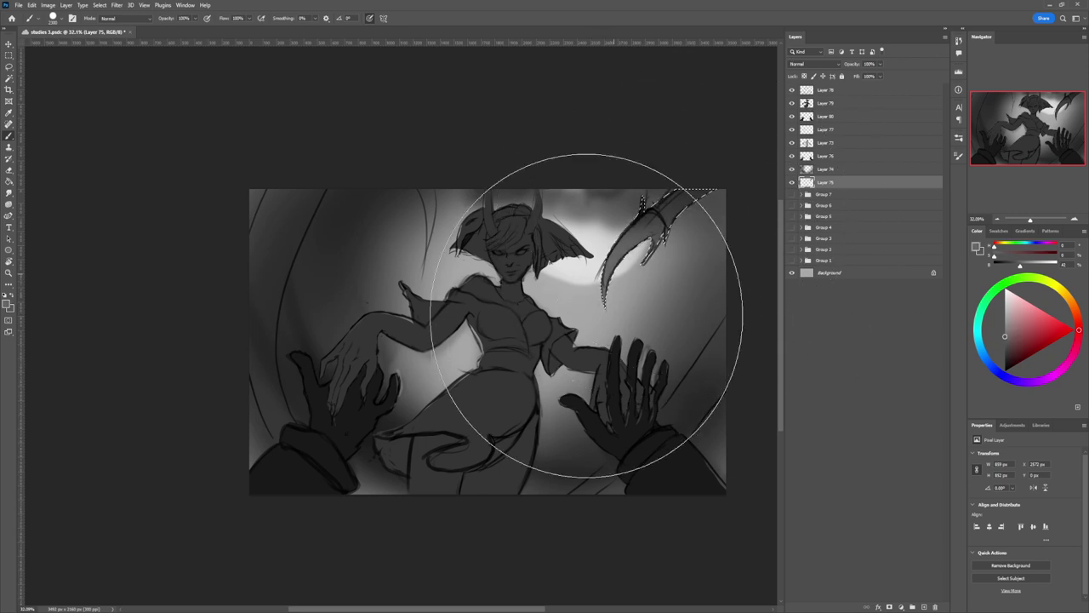
{"action": "key", "text": "ctrl+z"}
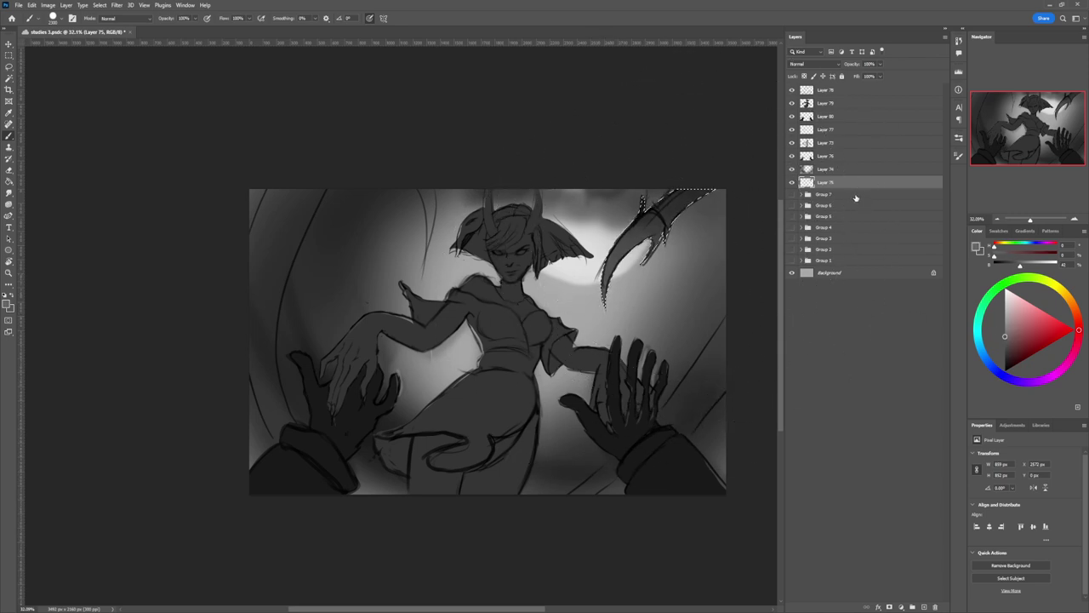
{"action": "key", "text": "ctrl+z"}
{"action": "key", "text": "ctrl+z"}
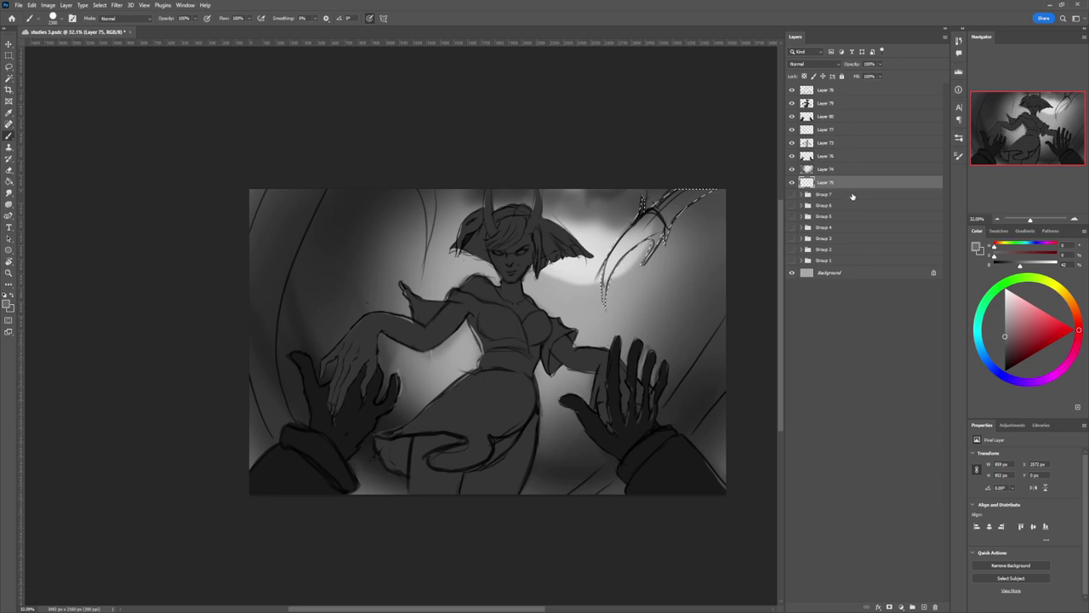
Step: Add a new layer above Layer 74 and fill the selected clawed shape with a flat dark grey
{"action": "left_click", "coordinate": [837, 172]}
{"action": "key", "text": "ctrl+alt+shift+n"}
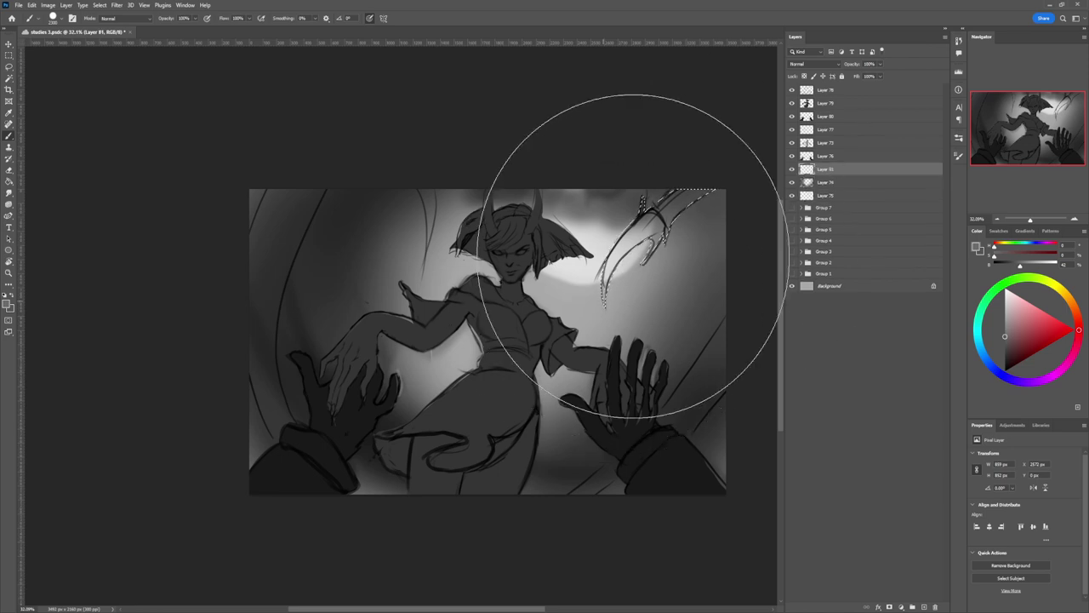
{"action": "left_click_drag", "start_coordinate": [639, 256], "coordinate": [675, 237]}
{"action": "left_click", "coordinate": [1004, 353]}
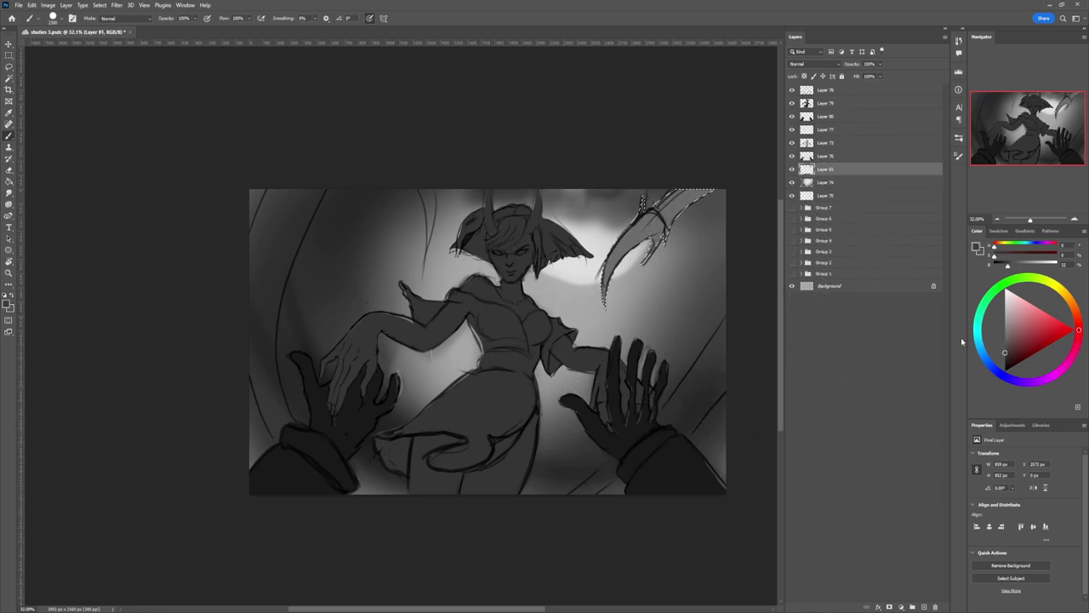
{"action": "left_click_drag", "start_coordinate": [668, 298], "coordinate": [671, 236]}
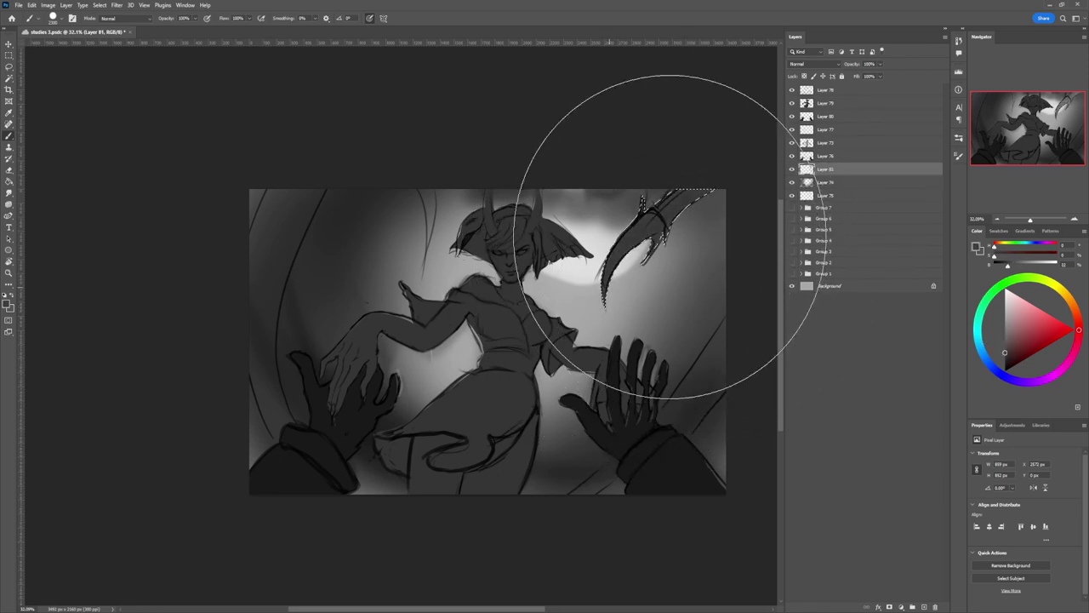
{"action": "left_click", "coordinate": [1005, 348]}
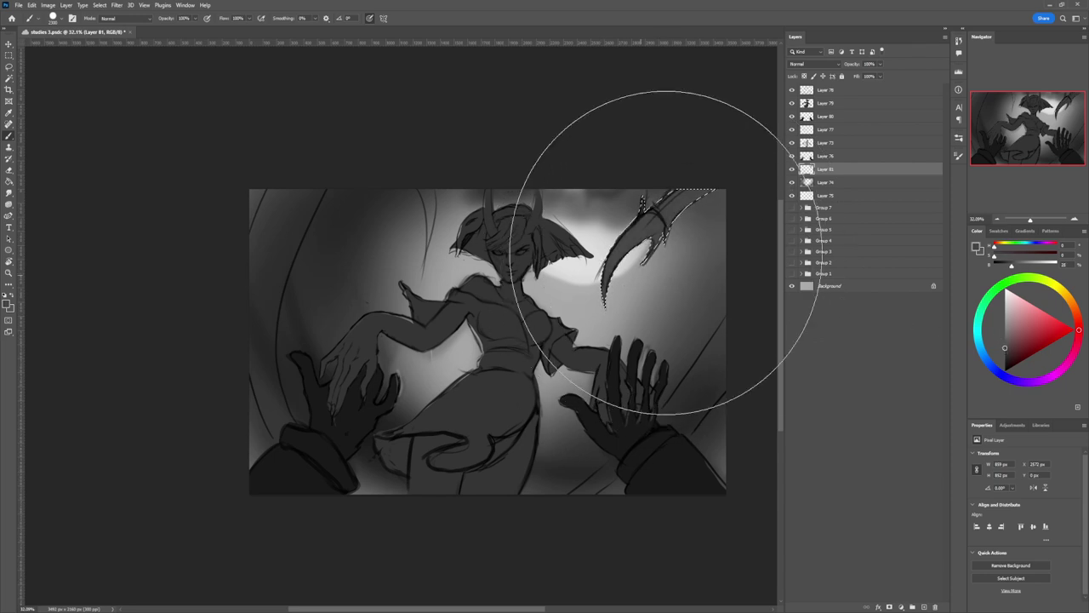
Step: Lasso the diagonal band behind the foreground hand in the canvas's lower right corner and fill it with flat dark grey
{"action": "key", "text": "z"}
{"action": "left_click_drag", "start_coordinate": [575, 343], "coordinate": [519, 342]}
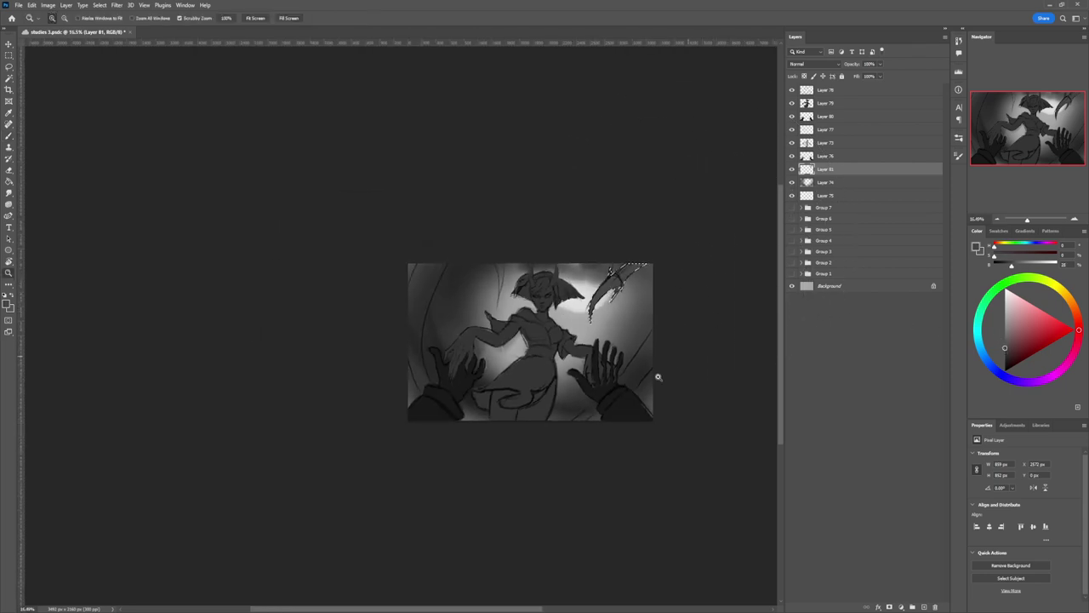
{"action": "left_click_drag", "start_coordinate": [602, 420], "coordinate": [663, 415]}
{"action": "key", "text": "l"}
{"action": "mouse_move", "coordinate": [645, 332]}
{"action": "left_mouse_down"}
{"action": "mouse_move", "coordinate": [733, 204]}
{"action": "mouse_move", "coordinate": [725, 301]}
{"action": "mouse_move", "coordinate": [675, 364]}
{"action": "mouse_move", "coordinate": [644, 334]}
{"action": "left_mouse_up"}
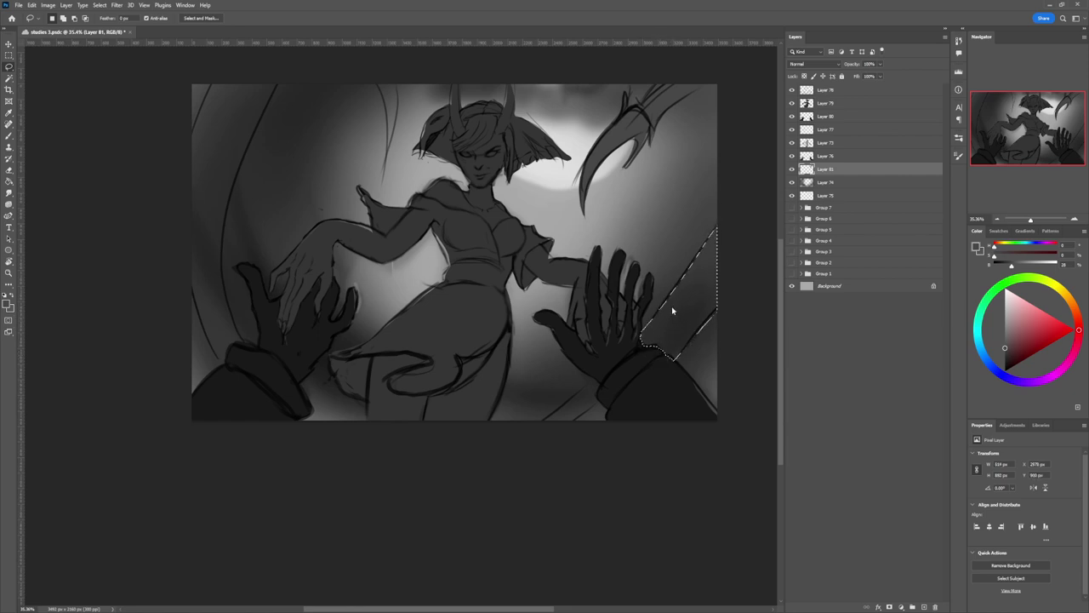
{"action": "mouse_move", "coordinate": [529, 437]}
{"action": "left_mouse_down"}
{"action": "mouse_move", "coordinate": [651, 322]}
{"action": "mouse_move", "coordinate": [753, 201]}
{"action": "mouse_move", "coordinate": [744, 272]}
{"action": "mouse_move", "coordinate": [709, 324]}
{"action": "mouse_move", "coordinate": [650, 381]}
{"action": "mouse_move", "coordinate": [558, 455]}
{"action": "left_mouse_up"}
{"action": "key", "text": "z"}
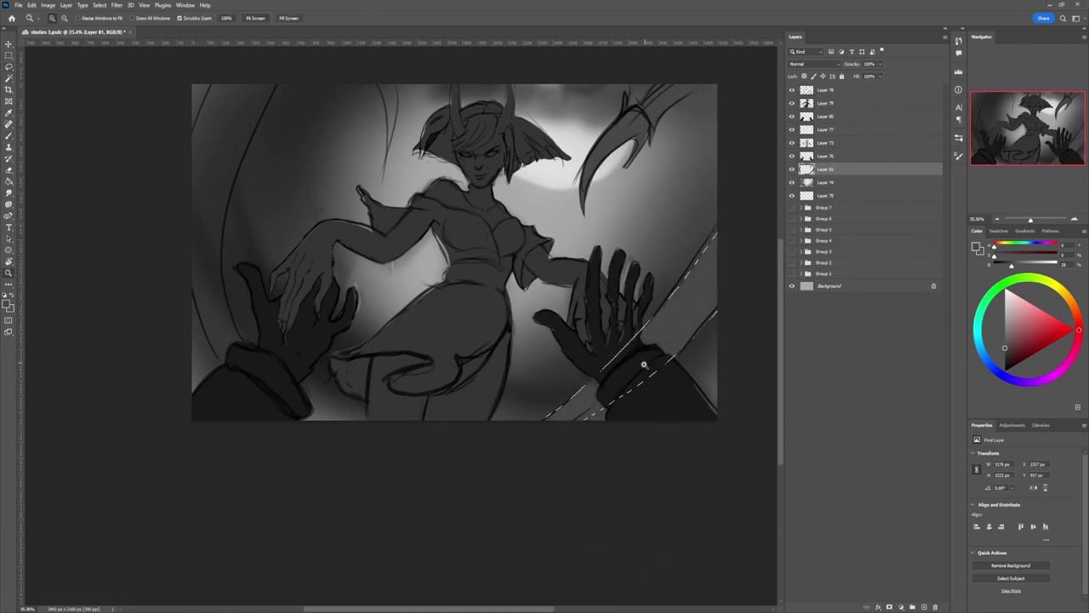
Step: Lasso the curved band along the canvas's left edge, fill it with the same dark grey and deselect
{"action": "left_click_drag", "start_coordinate": [644, 364], "coordinate": [611, 345]}
{"action": "left_click_drag", "start_coordinate": [529, 359], "coordinate": [578, 348]}
{"action": "key", "text": "l"}
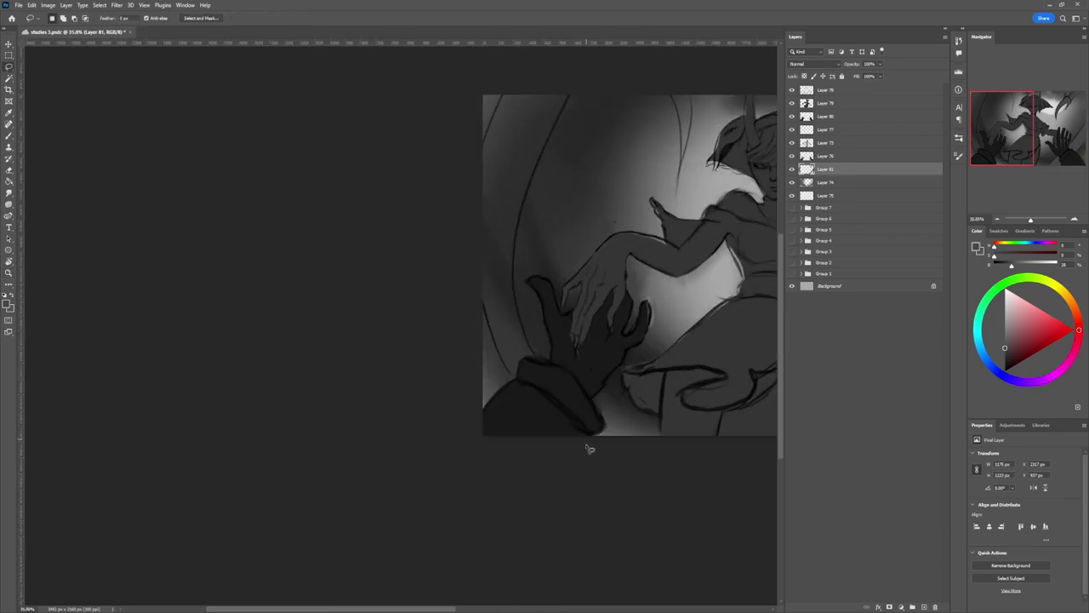
{"action": "mouse_move", "coordinate": [587, 449]}
{"action": "left_mouse_down"}
{"action": "mouse_move", "coordinate": [525, 352]}
{"action": "mouse_move", "coordinate": [510, 261]}
{"action": "mouse_move", "coordinate": [592, 85]}
{"action": "mouse_move", "coordinate": [547, 65]}
{"action": "mouse_move", "coordinate": [515, 93]}
{"action": "mouse_move", "coordinate": [481, 166]}
{"action": "mouse_move", "coordinate": [472, 242]}
{"action": "mouse_move", "coordinate": [482, 310]}
{"action": "mouse_move", "coordinate": [523, 398]}
{"action": "mouse_move", "coordinate": [559, 413]}
{"action": "mouse_move", "coordinate": [508, 280]}
{"action": "mouse_move", "coordinate": [588, 91]}
{"action": "left_mouse_up"}
{"action": "key", "text": "b"}
{"action": "key", "text": "l"}
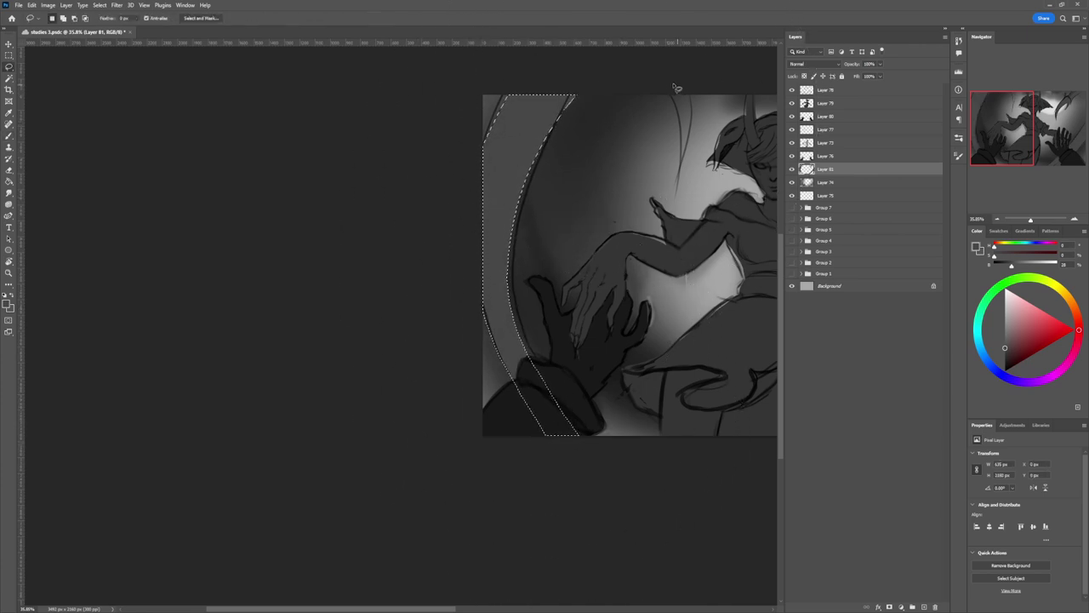
{"action": "key", "text": "Delete"}
{"action": "key", "text": "ctrl+d"}
Step: Lasso the narrow spike hanging from the canvas's upper edge beside the figure's head, fill it with dark grey and deselect
{"action": "mouse_move", "coordinate": [678, 181]}
{"action": "left_mouse_down"}
{"action": "mouse_move", "coordinate": [690, 66]}
{"action": "mouse_move", "coordinate": [699, 75]}
{"action": "mouse_move", "coordinate": [685, 135]}
{"action": "left_mouse_up"}
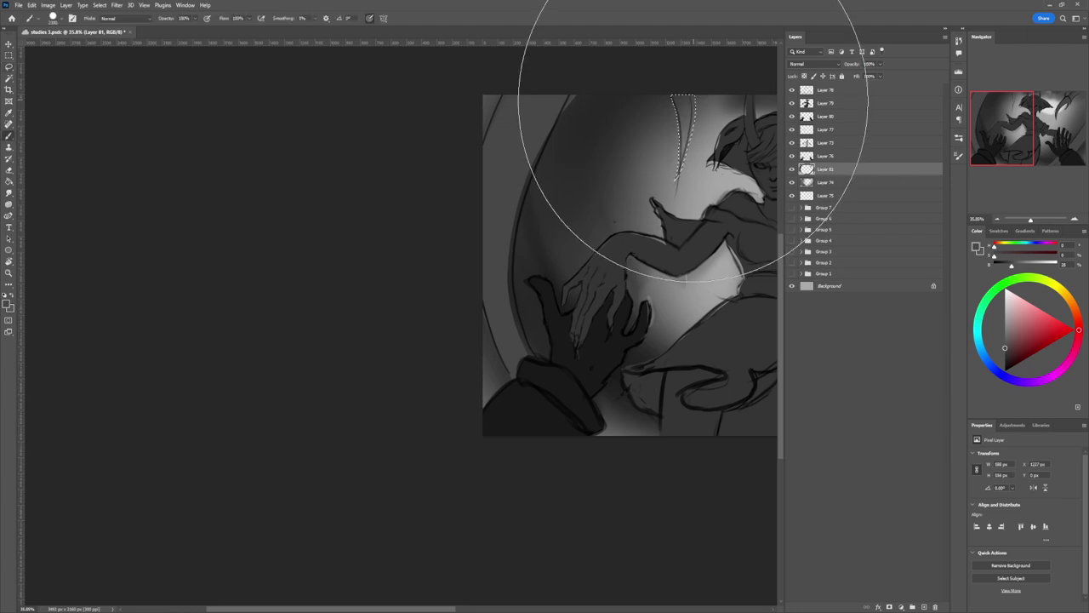
{"action": "key", "text": "Delete"}
{"action": "key", "text": "ctrl+d"}
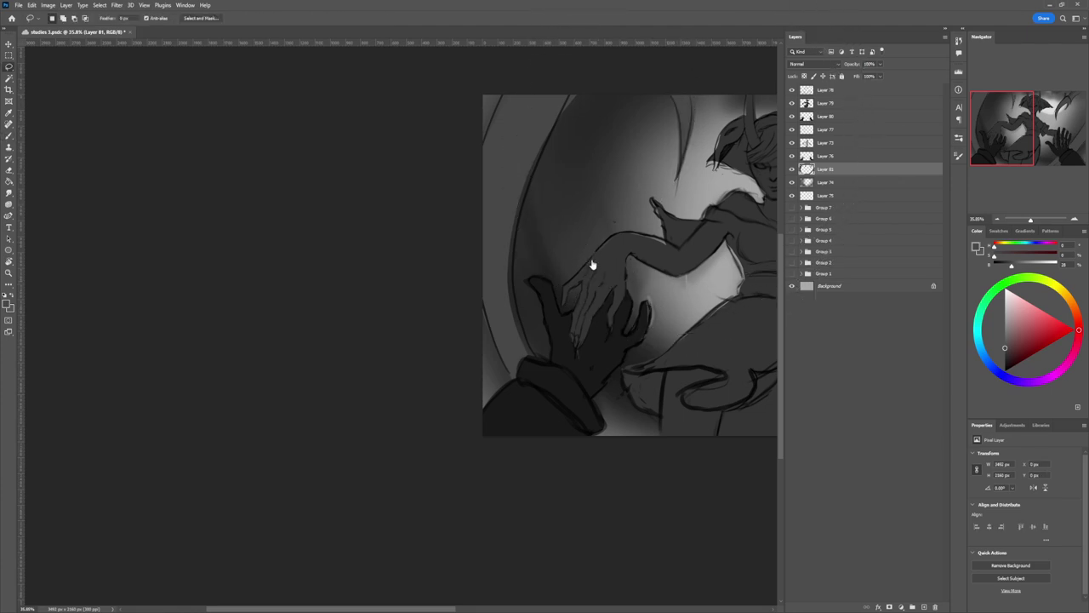
{"action": "key", "text": "ctrl+space"}
{"action": "left_click_drag", "start_coordinate": [627, 304], "coordinate": [593, 339]}
{"action": "left_click_drag", "start_coordinate": [711, 288], "coordinate": [745, 295]}
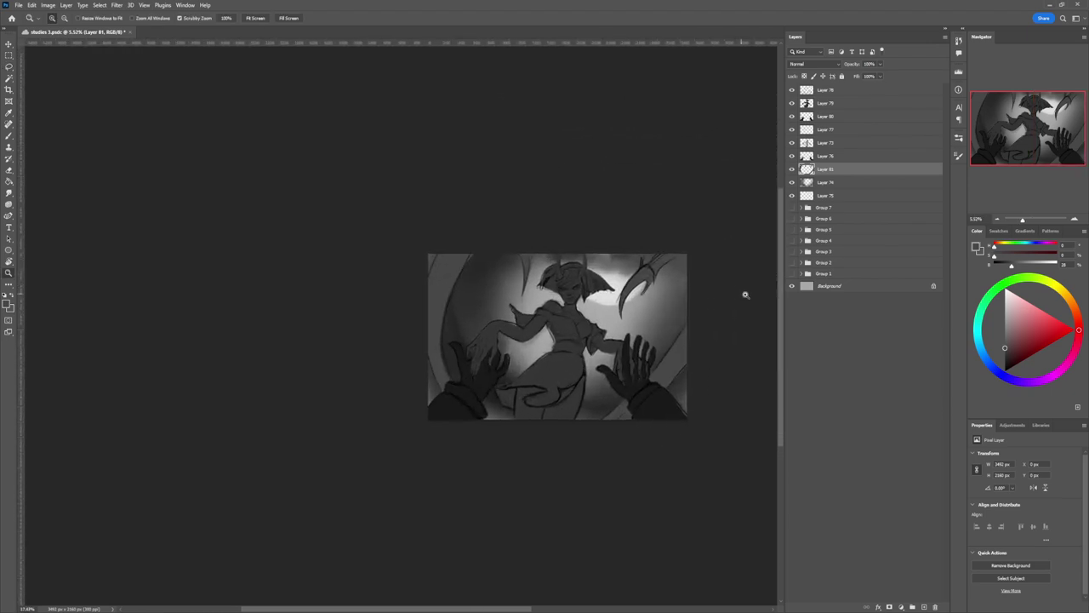
{"action": "scroll", "coordinate": [745, 294], "scroll_direction": "up", "scroll_amount": 2}
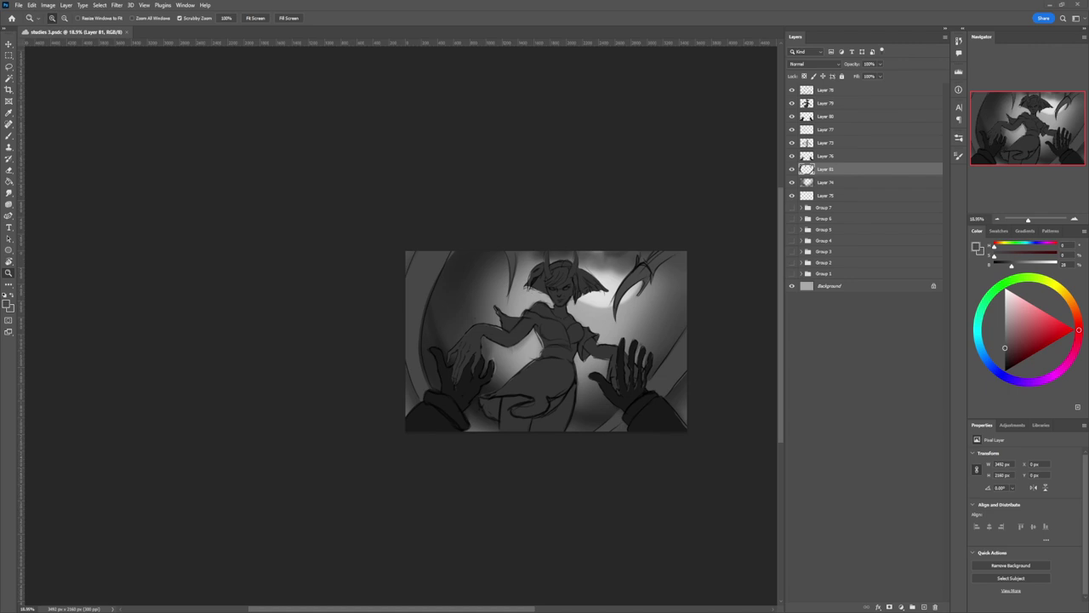
{"action": "left_click", "coordinate": [575, 350]}
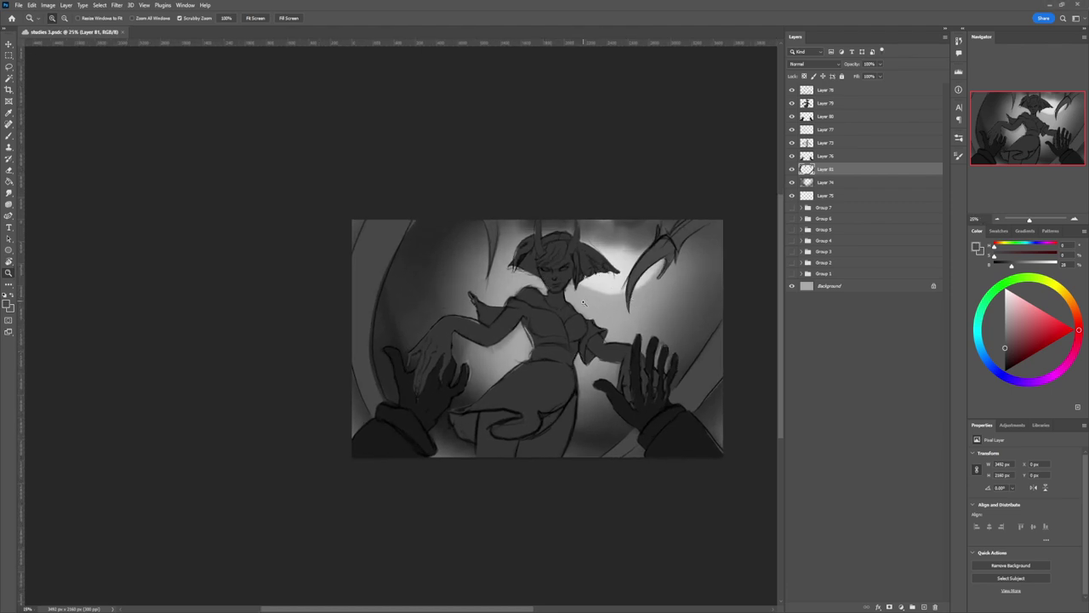
{"action": "scroll", "coordinate": [584, 321], "scroll_direction": "down", "scroll_amount": 1}
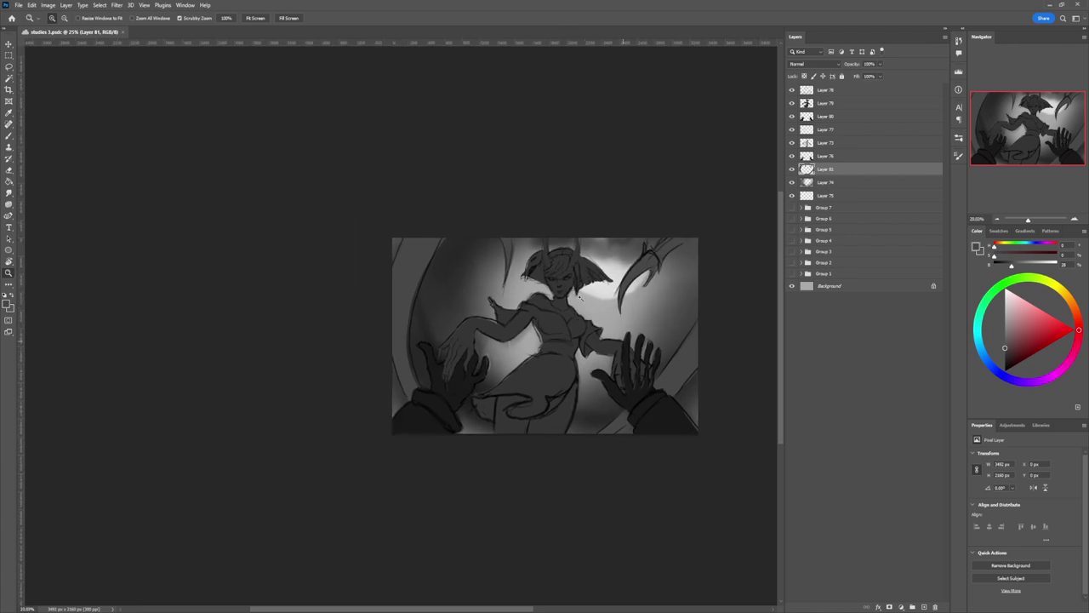
{"action": "scroll", "coordinate": [558, 364], "scroll_direction": "up", "scroll_amount": 1}
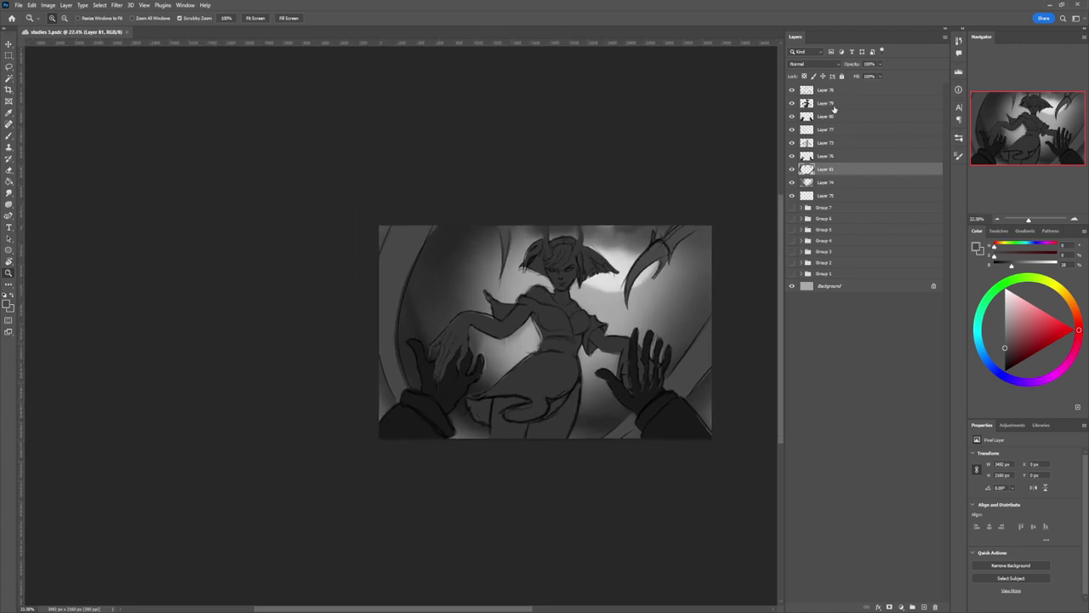
Step: Load the figure silhouette on Layer 79 as a selection and add a new layer above it
{"action": "left_click", "coordinate": [809, 103]}
{"action": "left_click", "coordinate": [808, 103], "text": "ctrl"}
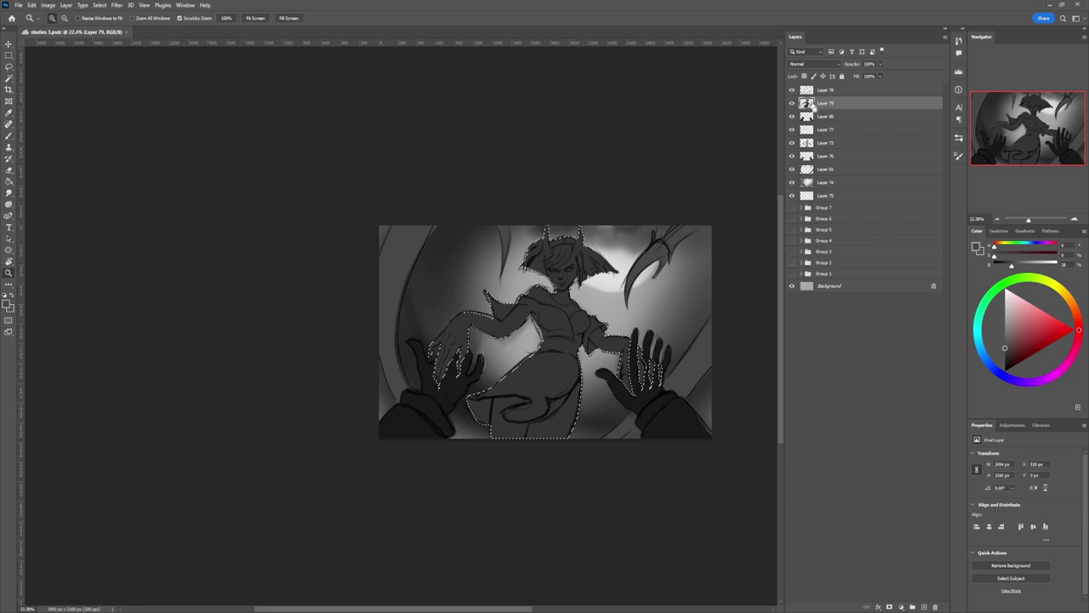
{"action": "key", "text": "ctrl+shift+alt+n"}
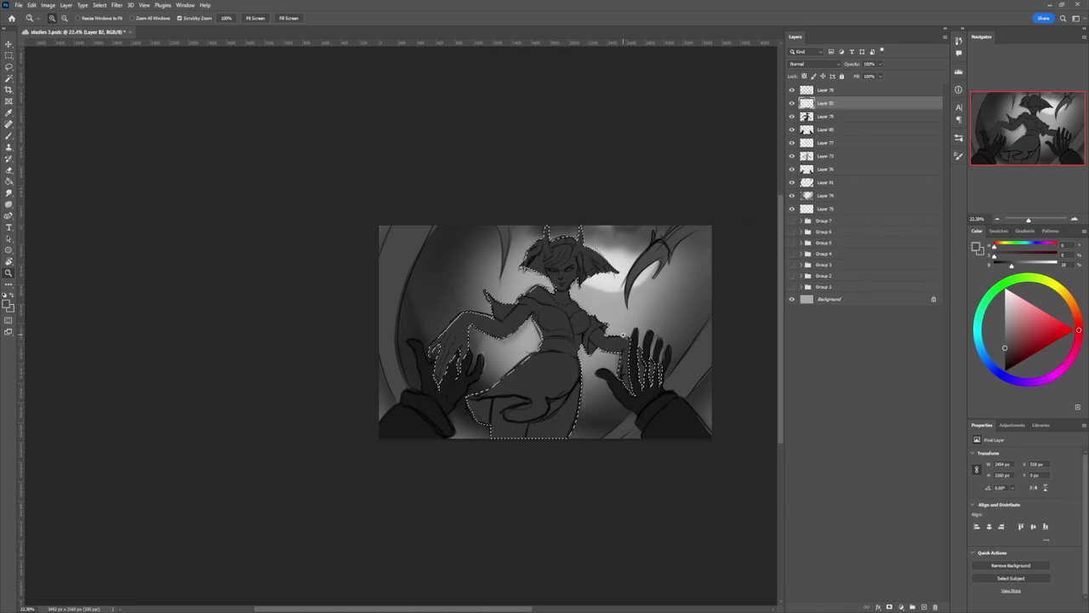
Step: Paint both of the figure's bare arms and hands a lighter mid grey inside the selection with a smaller brush
{"action": "key", "text": "b"}
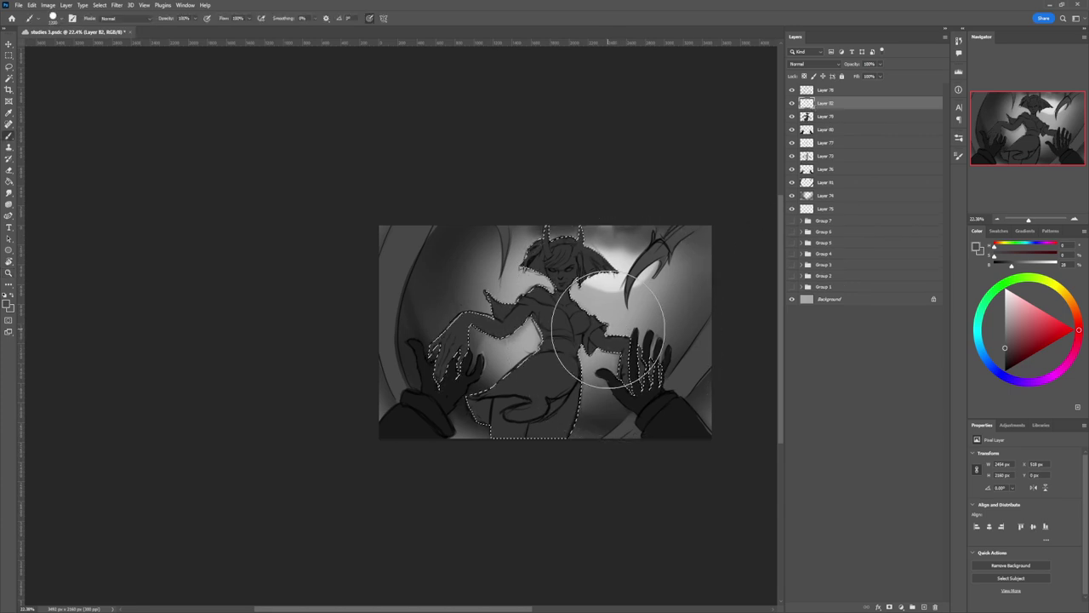
{"action": "key", "text": "bracketleft"}
{"action": "key", "text": "bracketleft"}
{"action": "key", "text": "bracketleft"}
{"action": "key", "text": "bracketleft"}
{"action": "key", "text": "bracketleft"}
{"action": "key", "text": "bracketleft"}
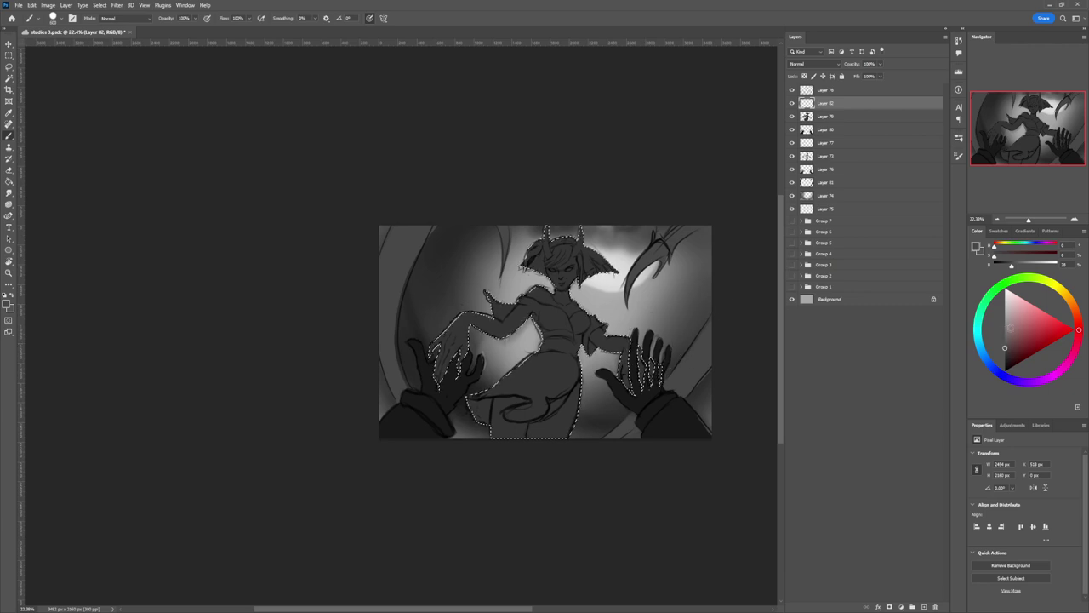
{"action": "left_click", "coordinate": [1005, 331]}
{"action": "key", "text": "bracketleft"}
{"action": "key", "text": "bracketleft"}
{"action": "key", "text": "bracketleft"}
{"action": "key", "text": "bracketleft"}
{"action": "key", "text": "bracketleft"}
{"action": "key", "text": "bracketleft"}
{"action": "key", "text": "bracketleft"}
{"action": "key", "text": "bracketleft"}
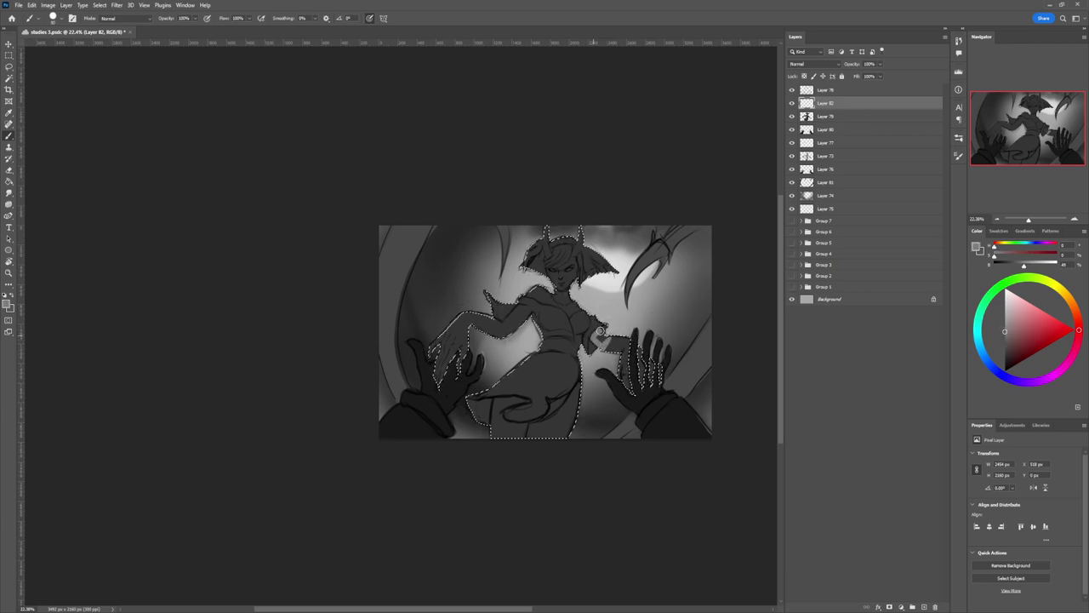
{"action": "mouse_move", "coordinate": [609, 338]}
{"action": "left_mouse_down"}
{"action": "mouse_move", "coordinate": [635, 332]}
{"action": "mouse_move", "coordinate": [617, 366]}
{"action": "mouse_move", "coordinate": [652, 380]}
{"action": "left_mouse_up"}
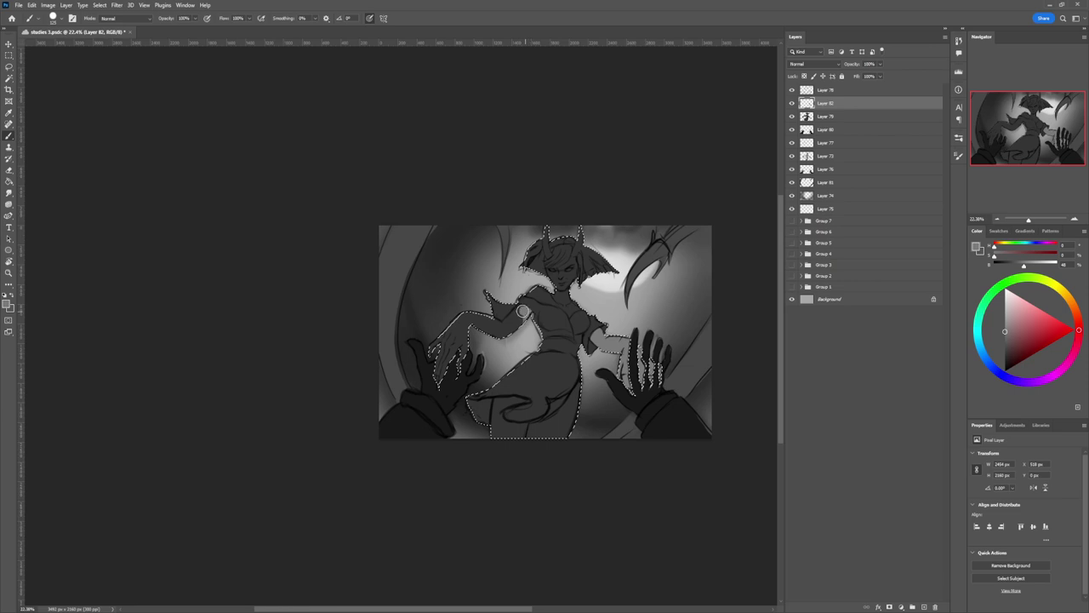
{"action": "mouse_move", "coordinate": [521, 311]}
{"action": "left_mouse_down"}
{"action": "mouse_move", "coordinate": [485, 328]}
{"action": "mouse_move", "coordinate": [491, 341]}
{"action": "mouse_move", "coordinate": [473, 310]}
{"action": "mouse_move", "coordinate": [447, 380]}
{"action": "mouse_move", "coordinate": [449, 326]}
{"action": "mouse_move", "coordinate": [430, 344]}
{"action": "left_mouse_up"}
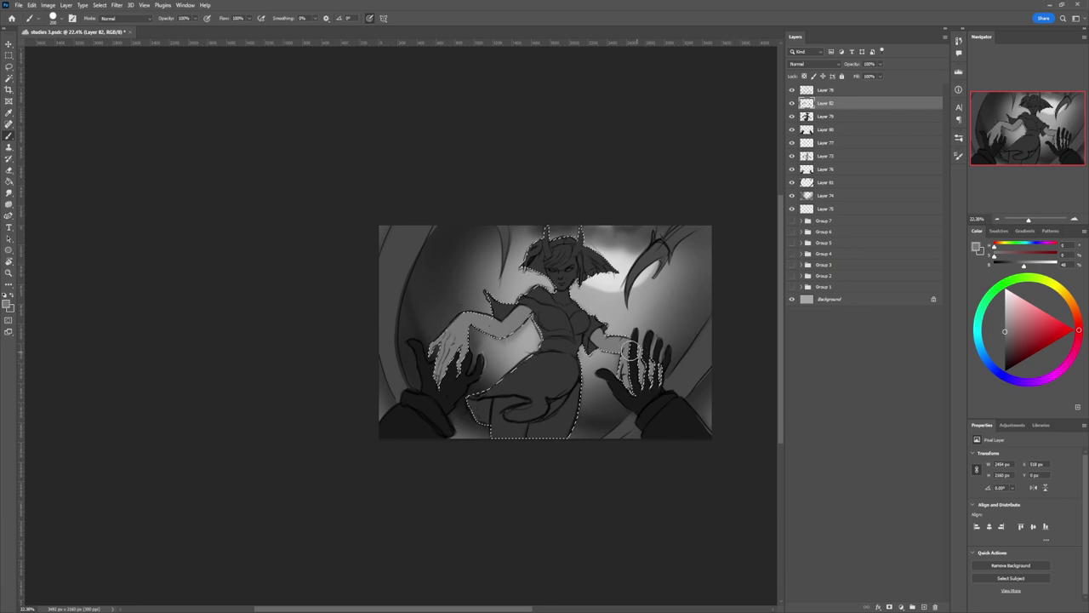
Step: Paint the figure's legs, face, neck and bare shoulders with the same mid grey, leaving the hair and dress dark
{"action": "mouse_move", "coordinate": [581, 390]}
{"action": "left_mouse_down"}
{"action": "mouse_move", "coordinate": [530, 426]}
{"action": "mouse_move", "coordinate": [521, 452]}
{"action": "mouse_move", "coordinate": [534, 427]}
{"action": "mouse_move", "coordinate": [547, 420]}
{"action": "mouse_move", "coordinate": [547, 434]}
{"action": "mouse_move", "coordinate": [585, 391]}
{"action": "mouse_move", "coordinate": [545, 446]}
{"action": "left_mouse_up"}
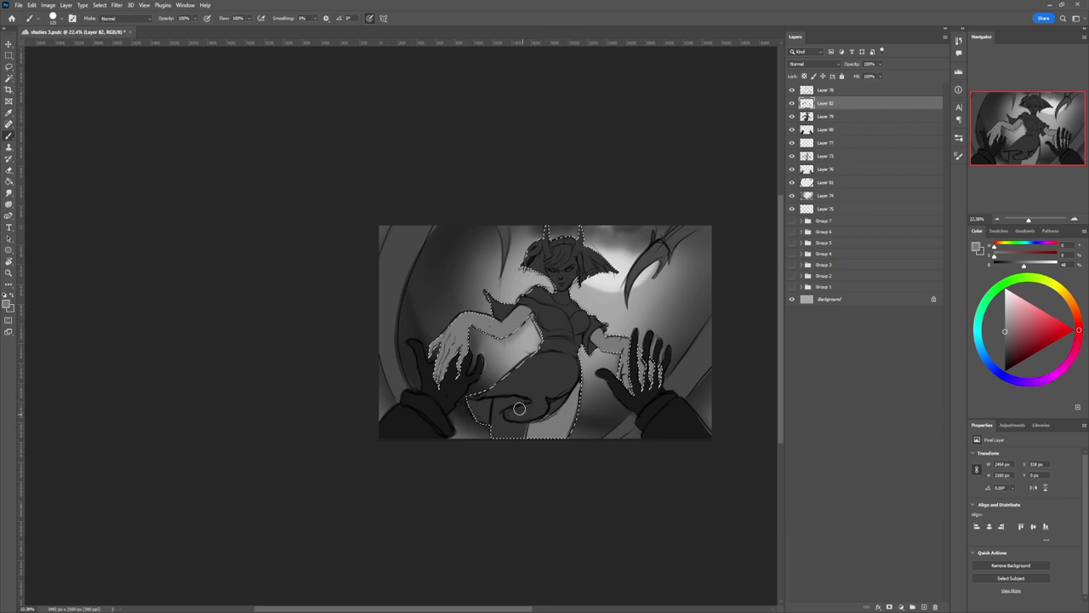
{"action": "mouse_move", "coordinate": [527, 400]}
{"action": "left_mouse_down"}
{"action": "mouse_move", "coordinate": [494, 408]}
{"action": "mouse_move", "coordinate": [493, 453]}
{"action": "mouse_move", "coordinate": [508, 405]}
{"action": "mouse_move", "coordinate": [522, 401]}
{"action": "mouse_move", "coordinate": [502, 425]}
{"action": "mouse_move", "coordinate": [500, 410]}
{"action": "mouse_move", "coordinate": [504, 422]}
{"action": "mouse_move", "coordinate": [537, 426]}
{"action": "mouse_move", "coordinate": [520, 449]}
{"action": "left_mouse_up"}
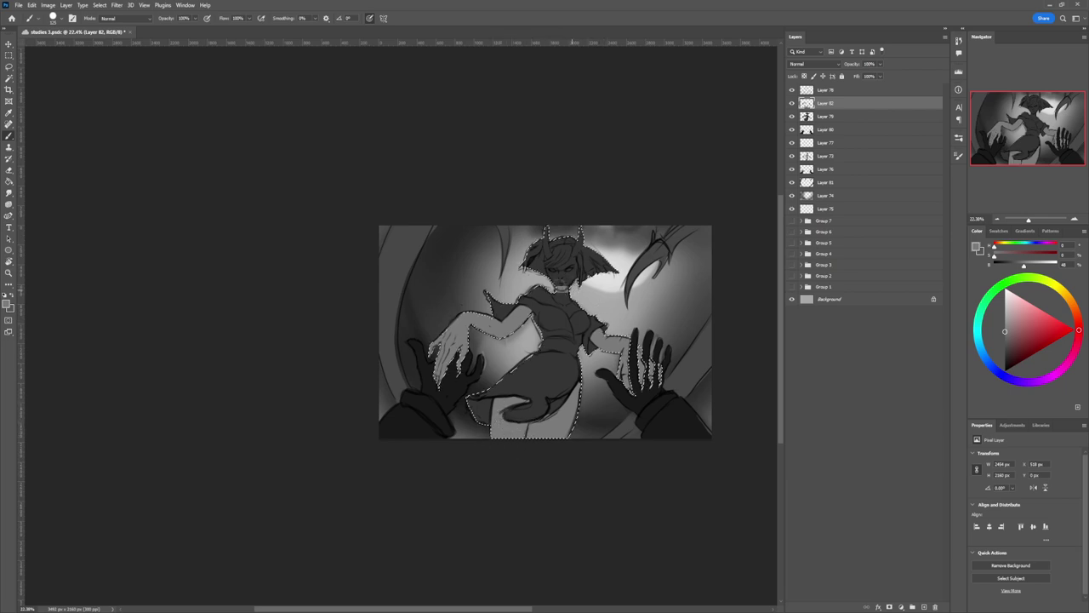
{"action": "left_click_drag", "start_coordinate": [558, 281], "coordinate": [551, 274]}
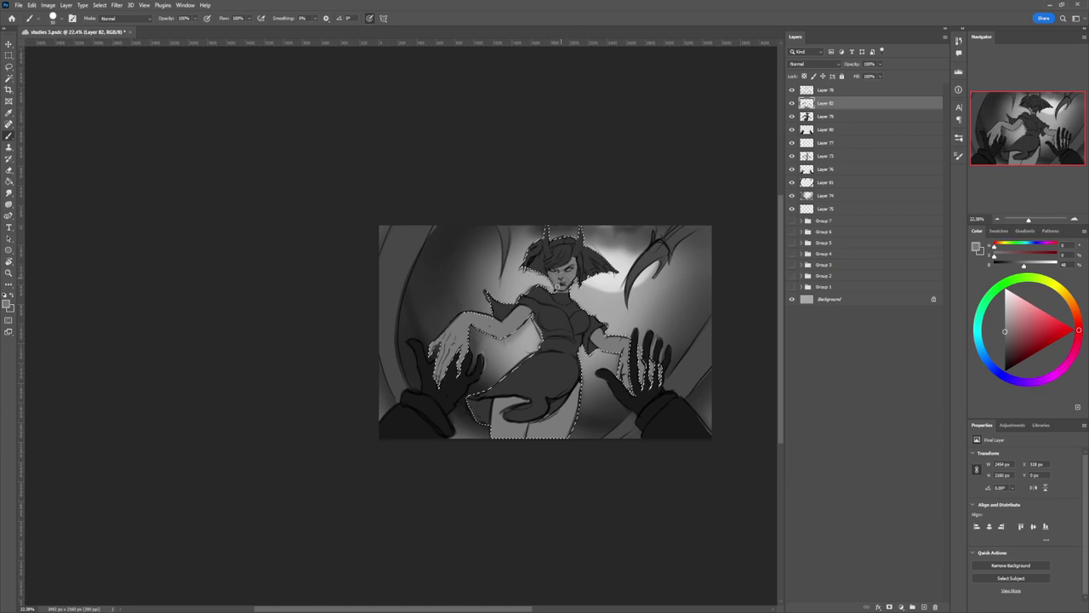
{"action": "mouse_move", "coordinate": [555, 293]}
{"action": "left_mouse_down"}
{"action": "mouse_move", "coordinate": [539, 291]}
{"action": "mouse_move", "coordinate": [570, 315]}
{"action": "left_mouse_up"}
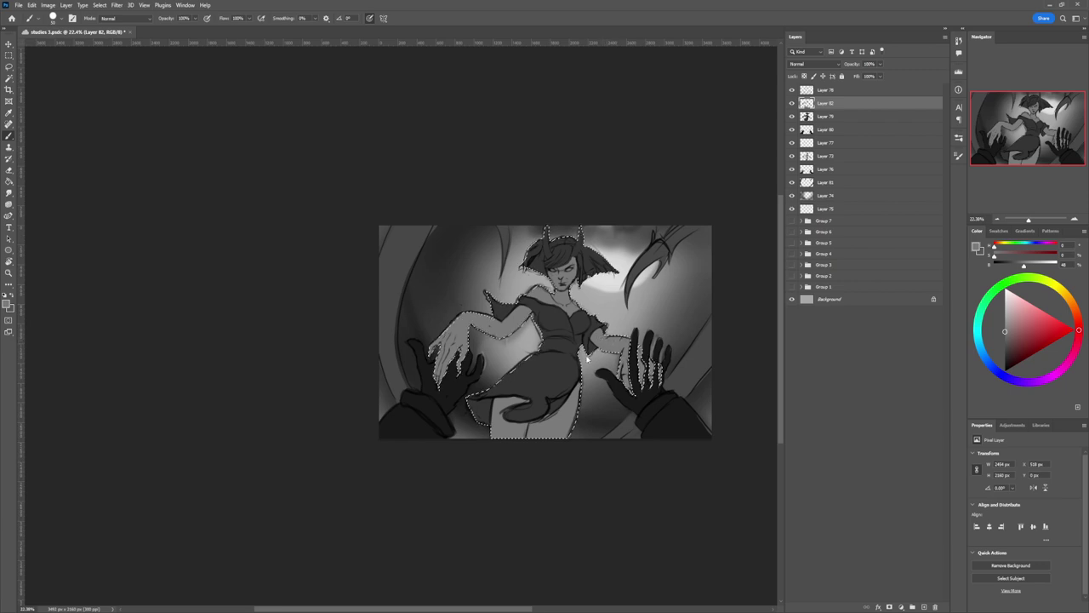
Step: Clear the selection and add a new layer above Layer 78 at the top of the layer stack
{"action": "key", "text": "z"}
{"action": "left_click_drag", "start_coordinate": [581, 372], "coordinate": [554, 371]}
{"action": "scroll", "coordinate": [618, 300], "scroll_direction": "up", "scroll_amount": 2}
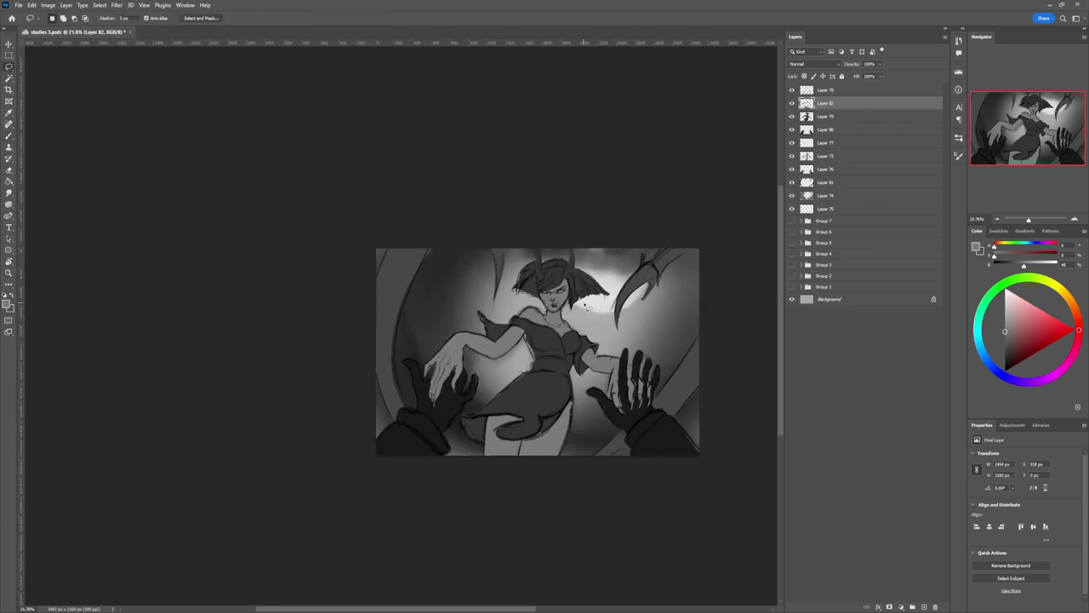
{"action": "scroll", "coordinate": [549, 356], "scroll_direction": "down", "scroll_amount": 2}
{"action": "scroll", "coordinate": [595, 308], "scroll_direction": "up", "scroll_amount": 2}
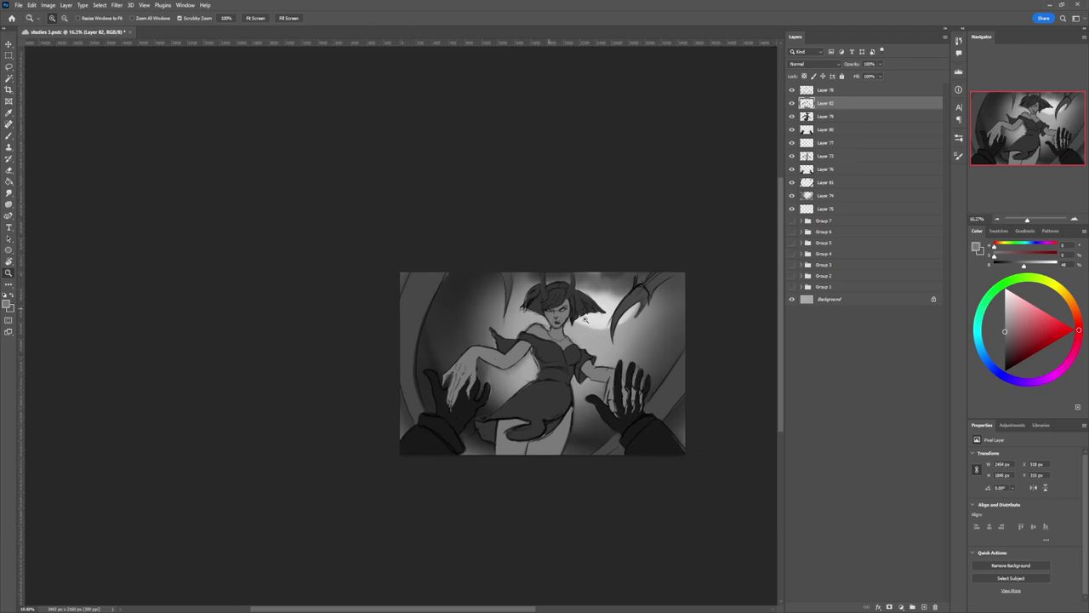
{"action": "left_click", "coordinate": [836, 91]}
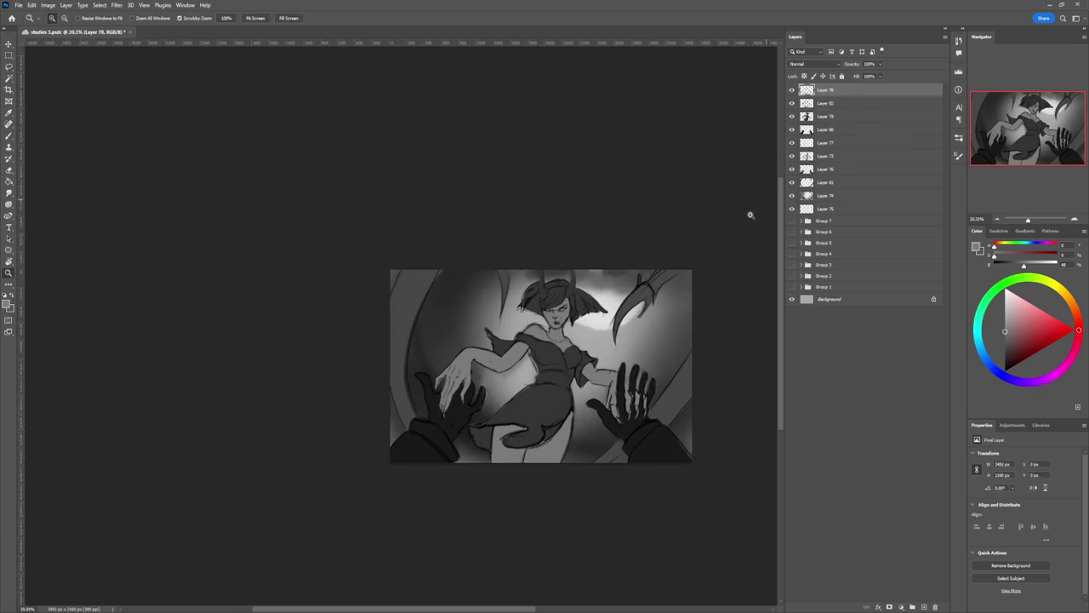
{"action": "key", "text": "ctrl+shift+alt+n"}
{"action": "scroll", "coordinate": [543, 389], "scroll_direction": "down", "scroll_amount": 1}
{"action": "scroll", "coordinate": [543, 389], "scroll_direction": "down", "scroll_amount": 1}
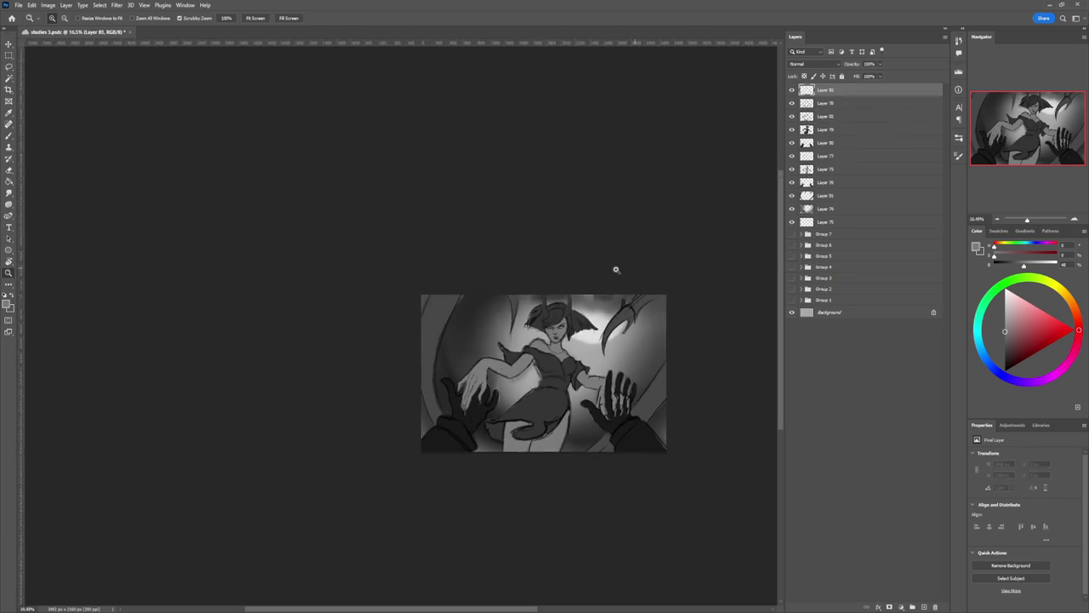
Step: Lasso the figure's face from the fringe down to the chin and ready the Brush tool
{"action": "left_click_drag", "start_coordinate": [557, 305], "coordinate": [617, 324]}
{"action": "scroll", "coordinate": [593, 364], "scroll_direction": "up", "scroll_amount": 2}
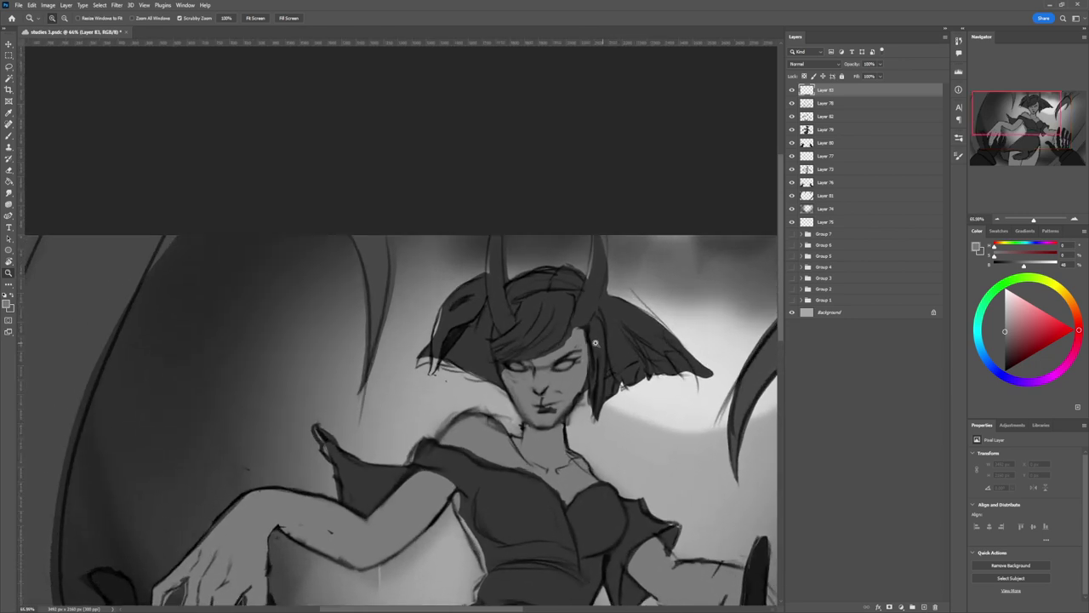
{"action": "key", "text": "l"}
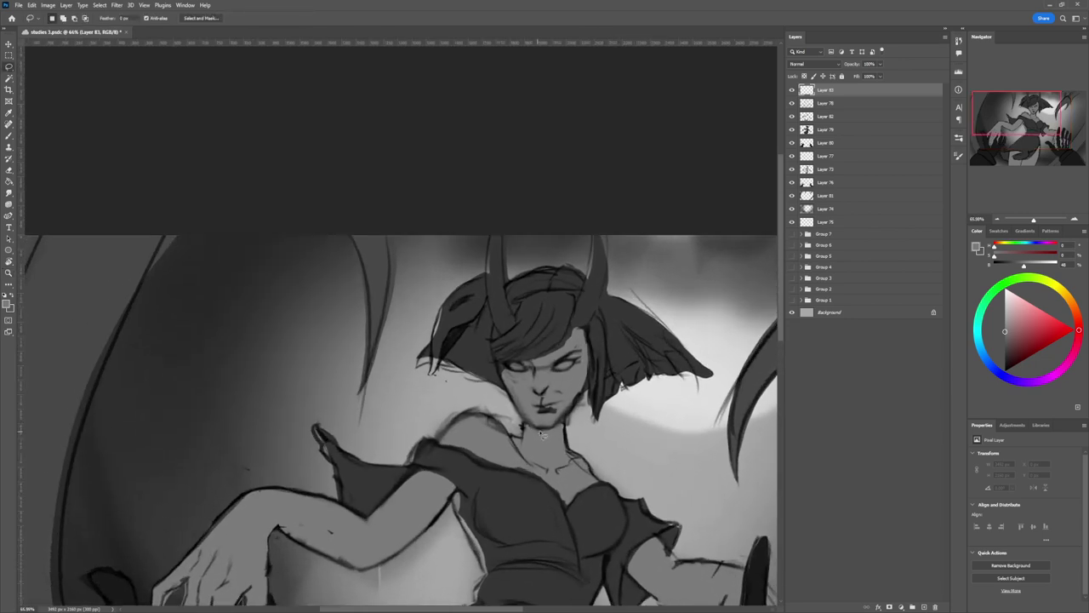
{"action": "mouse_move", "coordinate": [579, 403]}
{"action": "left_mouse_down"}
{"action": "mouse_move", "coordinate": [594, 354]}
{"action": "mouse_move", "coordinate": [586, 331]}
{"action": "mouse_move", "coordinate": [502, 376]}
{"action": "mouse_move", "coordinate": [523, 417]}
{"action": "mouse_move", "coordinate": [548, 429]}
{"action": "left_mouse_up"}
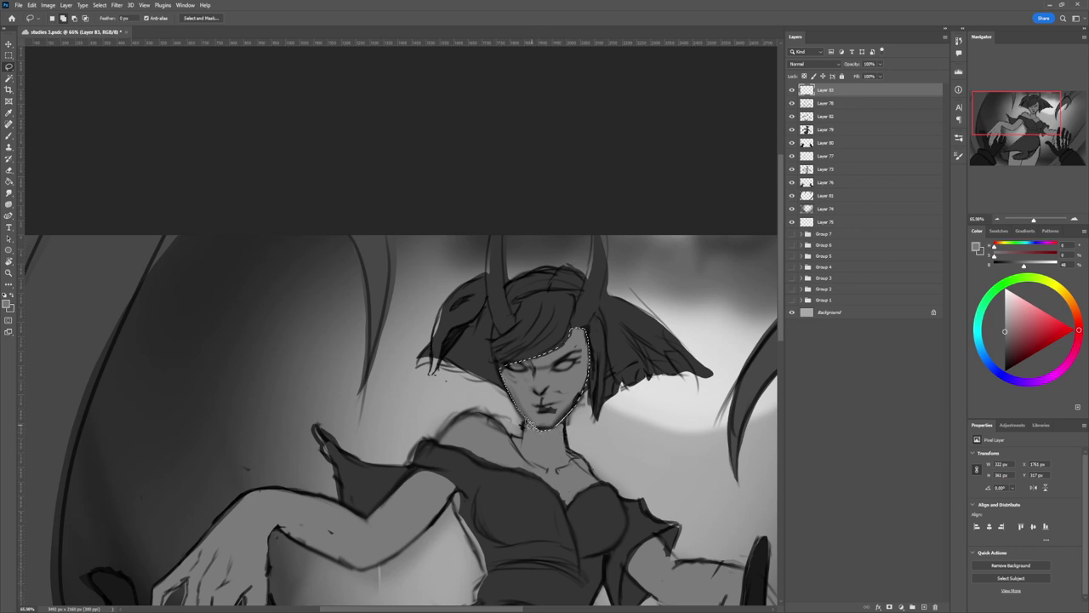
{"action": "key", "text": "b"}
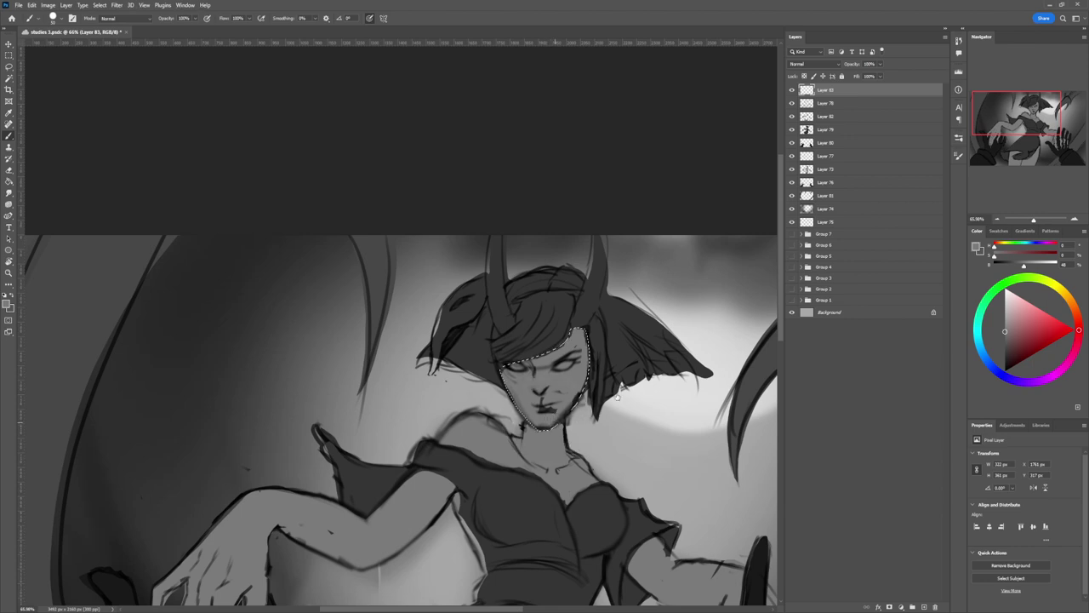
Step: Redraw the face's nose and mouth with cleaner strokes using a smaller brush inside the face selection
{"action": "key", "text": "comma"}
{"action": "key", "text": "bracketleft"}
{"action": "key", "text": "bracketleft"}
{"action": "key", "text": "bracketleft"}
{"action": "key", "text": "bracketleft"}
{"action": "key", "text": "bracketleft"}
{"action": "key", "text": "bracketleft"}
{"action": "key", "text": "z"}
{"action": "left_click_drag", "start_coordinate": [549, 387], "coordinate": [655, 427]}
{"action": "left_click_drag", "start_coordinate": [580, 376], "coordinate": [603, 386]}
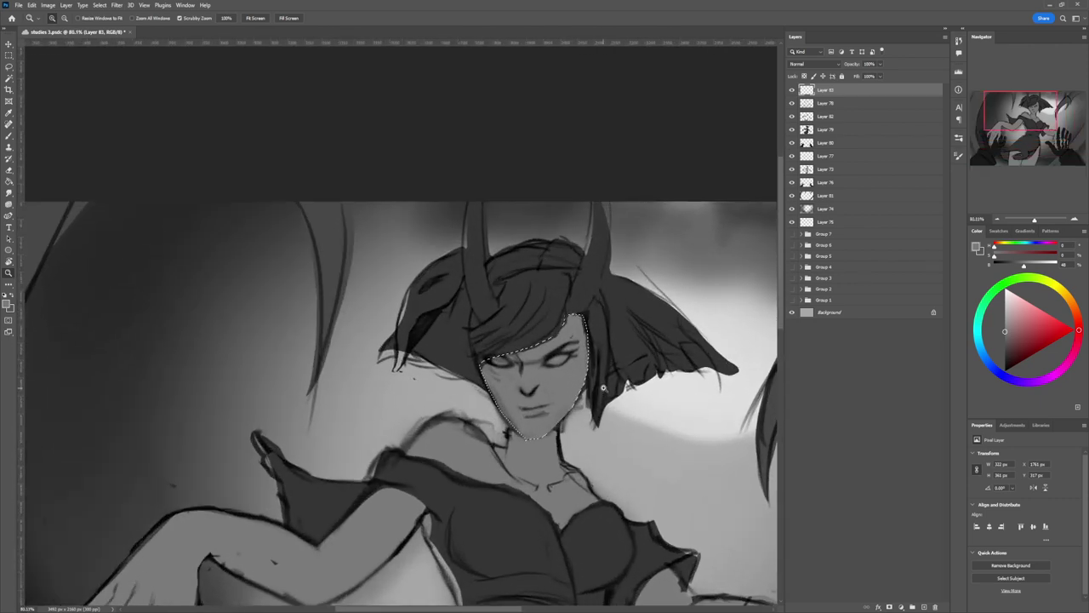
{"action": "left_click_drag", "start_coordinate": [535, 361], "coordinate": [573, 355]}
{"action": "key", "text": "b"}
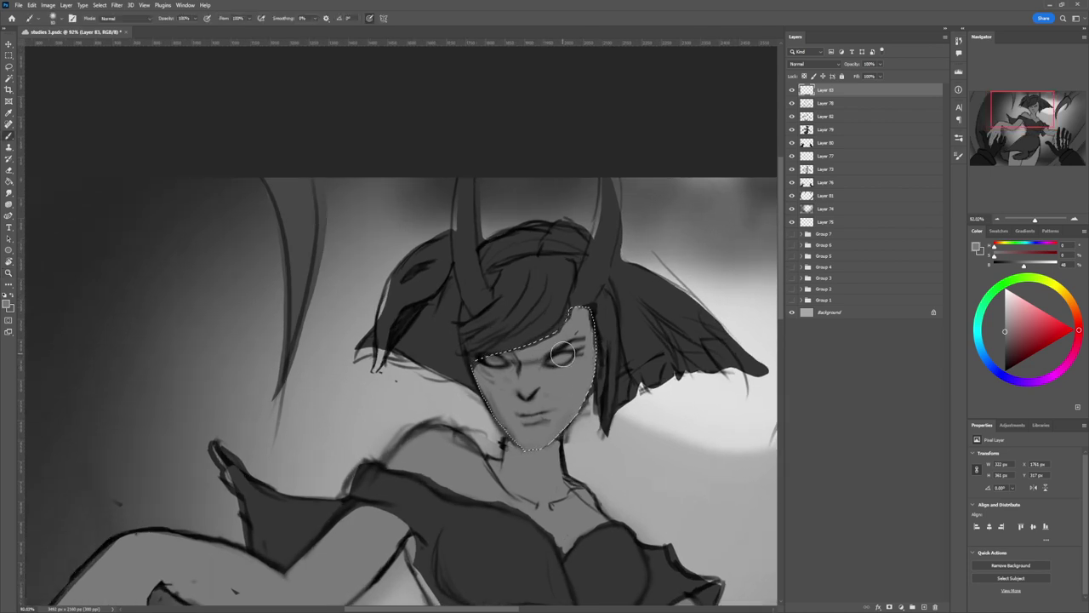
Step: Redefine the moon-side eyebrow and eye with sampled dark grey, trimming the shape with sampled skin grey
{"action": "left_click", "coordinate": [570, 339], "text": "alt"}
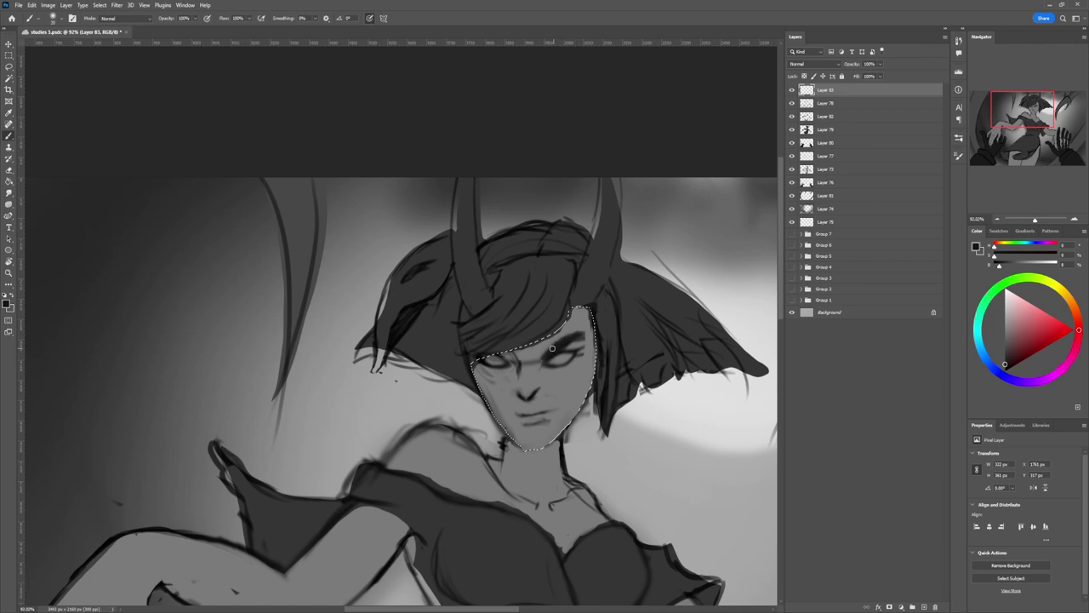
{"action": "left_click", "coordinate": [574, 340], "text": "alt"}
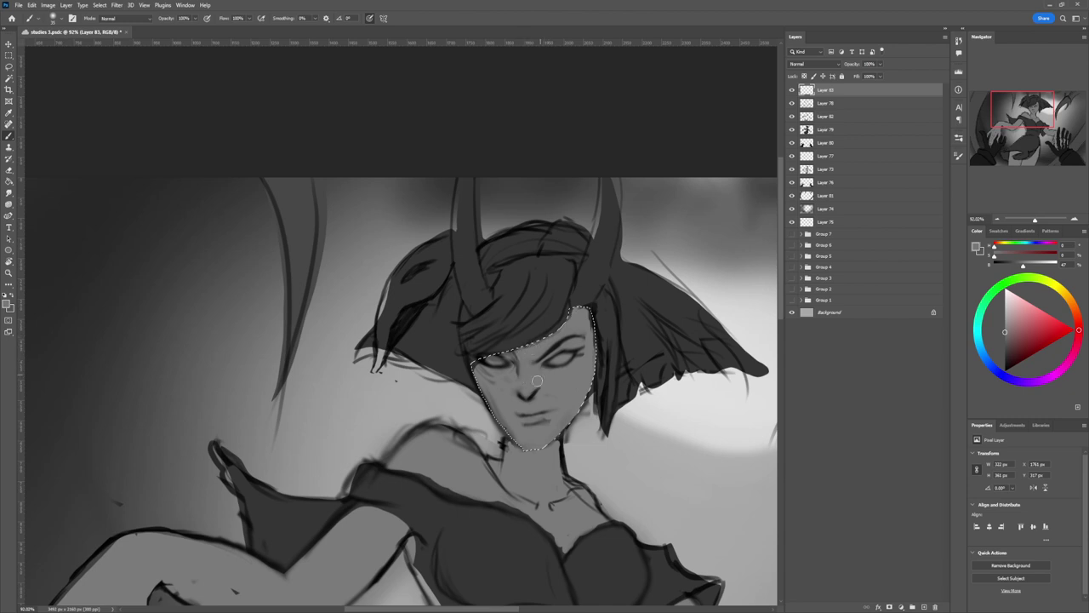
{"action": "left_click", "coordinate": [551, 359], "text": "alt"}
Step: Shade the side of the face away from the moon with a very large soft brush in sampled dark grey
{"action": "left_click", "coordinate": [553, 346], "text": "alt"}
{"action": "key", "text": "bracketright"}
{"action": "key", "text": "bracketright"}
{"action": "key", "text": "bracketright"}
{"action": "key", "text": "bracketright"}
{"action": "key", "text": "bracketright"}
{"action": "key", "text": "bracketright"}
{"action": "key", "text": "bracketright"}
{"action": "key", "text": "bracketright"}
{"action": "key", "text": "bracketright"}
{"action": "key", "text": "bracketright"}
{"action": "key", "text": "bracketright"}
{"action": "key", "text": "bracketright"}
{"action": "key", "text": "bracketright"}
{"action": "key", "text": "bracketright"}
{"action": "key", "text": "bracketright"}
{"action": "mouse_move", "coordinate": [490, 423]}
{"action": "left_mouse_down"}
{"action": "mouse_move", "coordinate": [473, 347]}
{"action": "mouse_move", "coordinate": [518, 466]}
{"action": "mouse_move", "coordinate": [484, 372]}
{"action": "mouse_move", "coordinate": [496, 430]}
{"action": "left_mouse_up"}
{"action": "key", "text": "bracketright"}
{"action": "key", "text": "bracketright"}
{"action": "key", "text": "bracketright"}
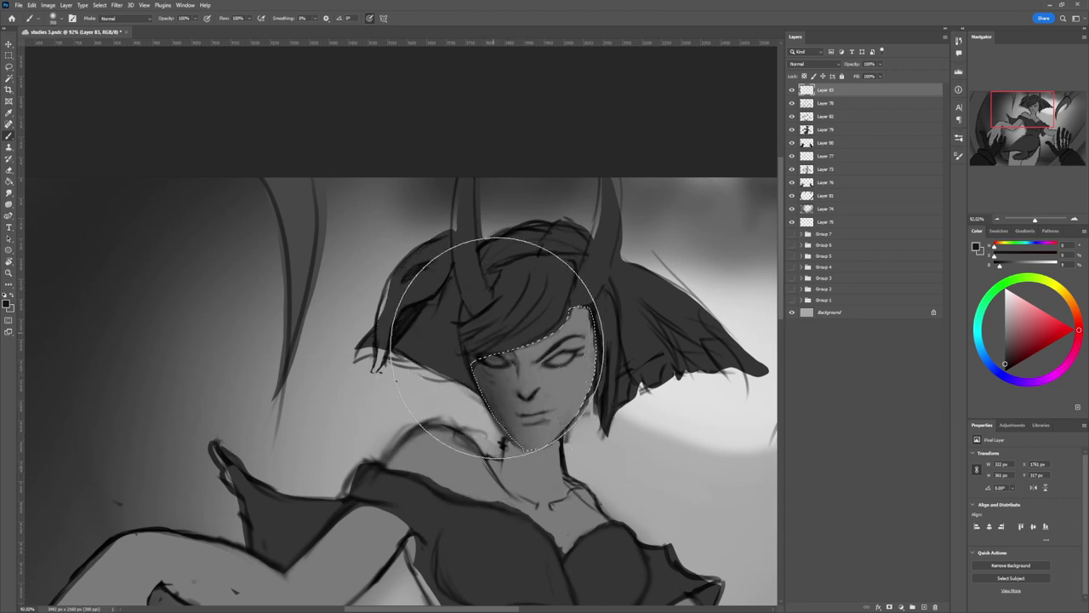
Step: Darken the side of the nose and the inner eye socket with the dark grey and a much smaller brush
{"action": "key", "text": "bracketleft"}
{"action": "key", "text": "bracketleft"}
{"action": "key", "text": "bracketleft"}
{"action": "key", "text": "bracketleft"}
{"action": "key", "text": "bracketleft"}
{"action": "key", "text": "bracketleft"}
{"action": "key", "text": "bracketleft"}
{"action": "key", "text": "bracketleft"}
{"action": "key", "text": "bracketleft"}
{"action": "key", "text": "bracketleft"}
{"action": "key", "text": "bracketleft"}
{"action": "key", "text": "bracketleft"}
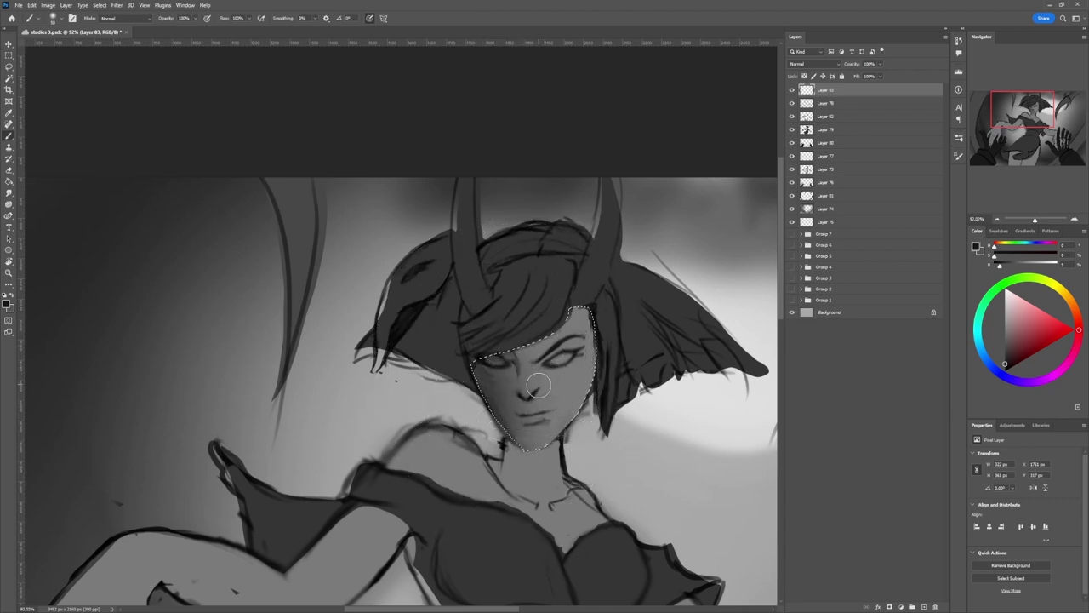
{"action": "key", "text": "bracketleft"}
{"action": "key", "text": "bracketleft"}
{"action": "key", "text": "bracketright"}
{"action": "key", "text": "bracketright"}
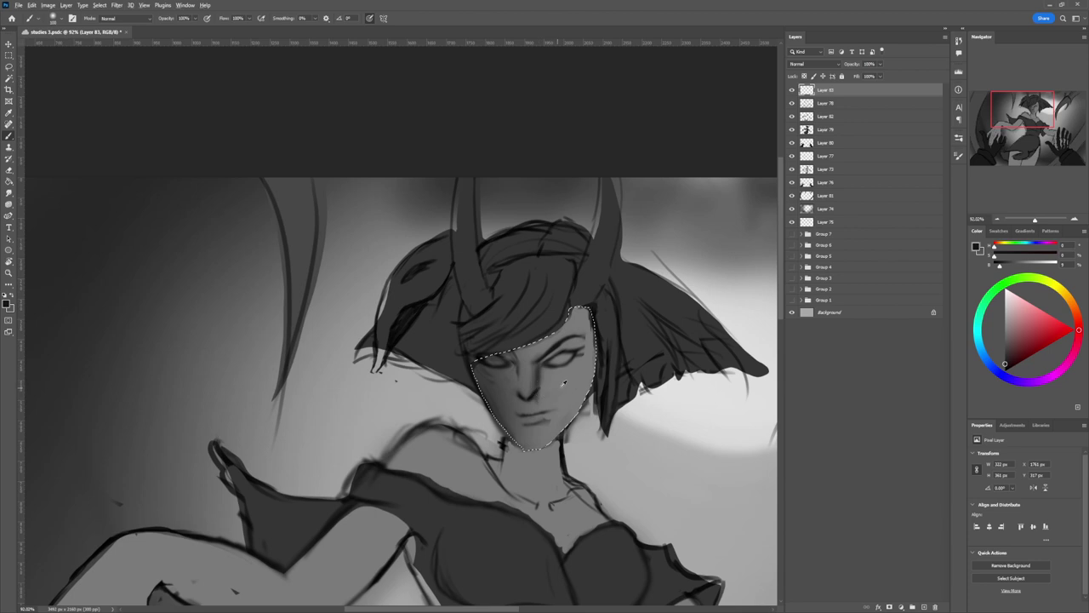
Step: Brighten the moon-side edge of the cheek and face with light greys and a larger soft brush
{"action": "left_click", "coordinate": [563, 384], "text": "alt"}
{"action": "left_click", "coordinate": [1005, 311]}
{"action": "key", "text": "bracketright"}
{"action": "key", "text": "bracketright"}
{"action": "key", "text": "bracketright"}
{"action": "key", "text": "bracketright"}
{"action": "key", "text": "bracketright"}
{"action": "key", "text": "bracketright"}
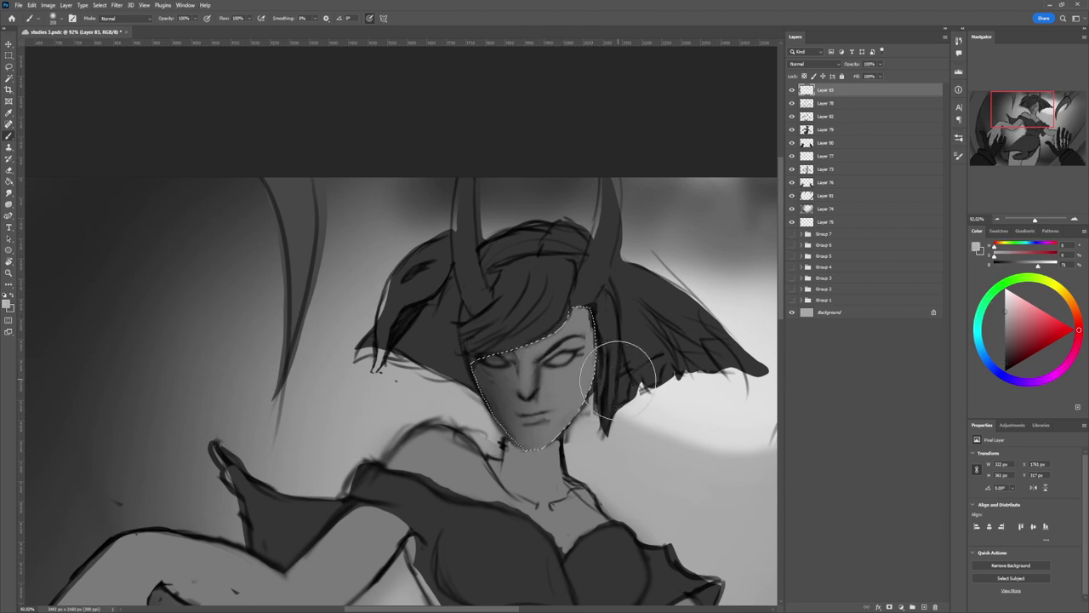
{"action": "left_click", "coordinate": [616, 349], "text": "alt"}
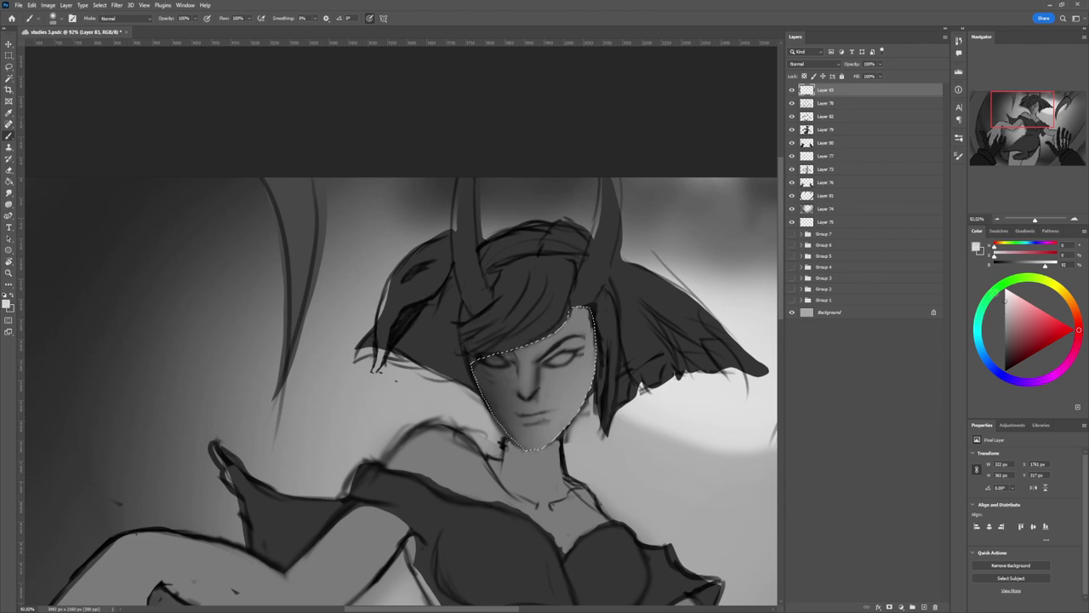
{"action": "left_click", "coordinate": [614, 362], "text": "alt"}
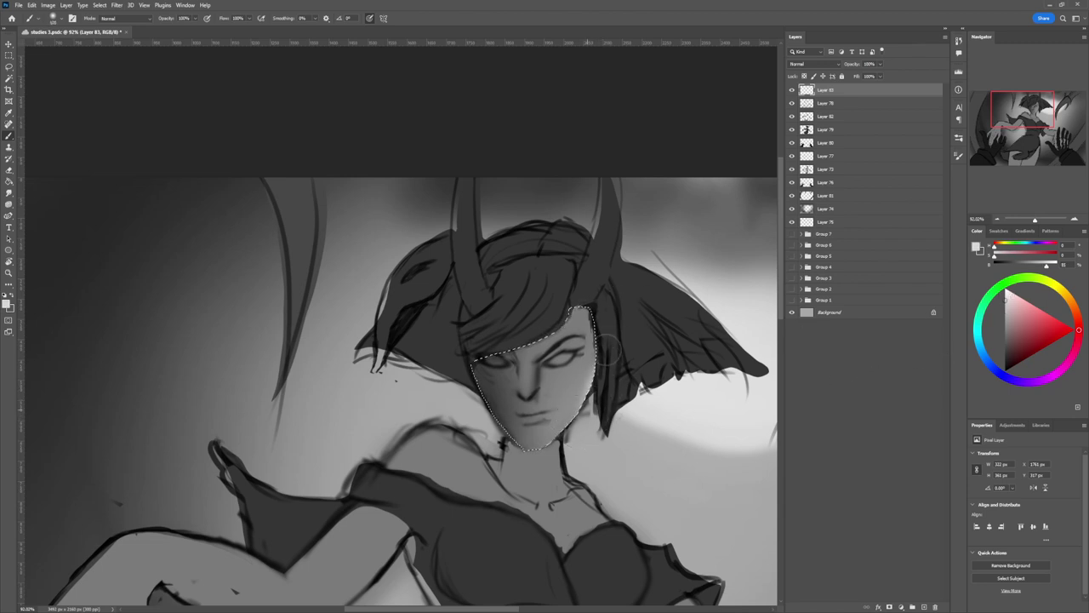
{"action": "mouse_move", "coordinate": [600, 379]}
{"action": "left_mouse_down"}
{"action": "mouse_move", "coordinate": [610, 325]}
{"action": "mouse_move", "coordinate": [600, 353]}
{"action": "left_mouse_up"}
Step: Blend the moon-side eye area and the nose using greys sampled from the face
{"action": "left_click", "coordinate": [544, 438], "text": "alt"}
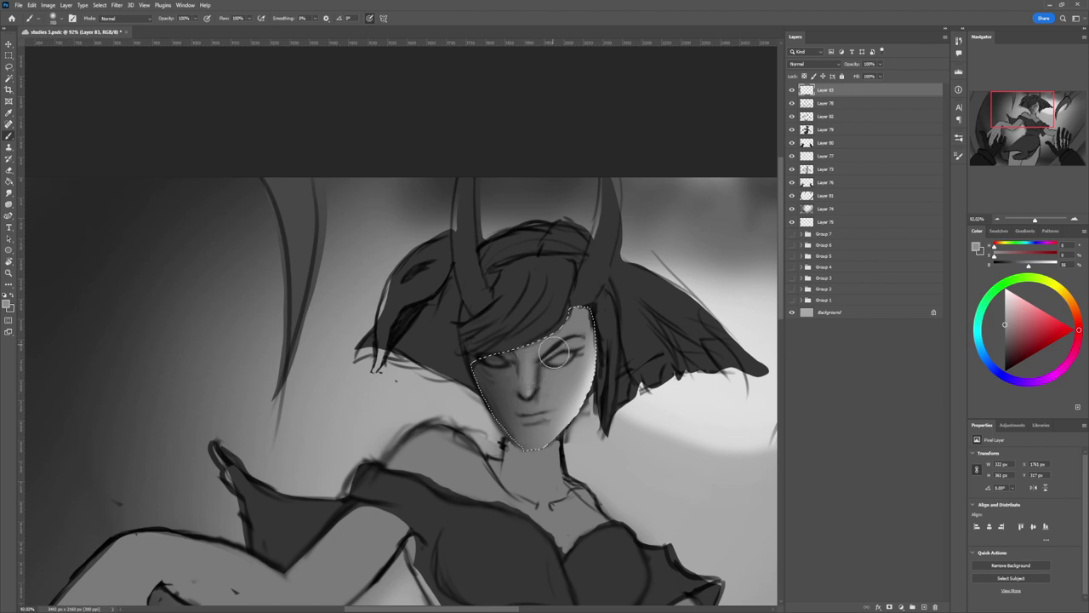
{"action": "left_click", "coordinate": [541, 374], "text": "alt"}
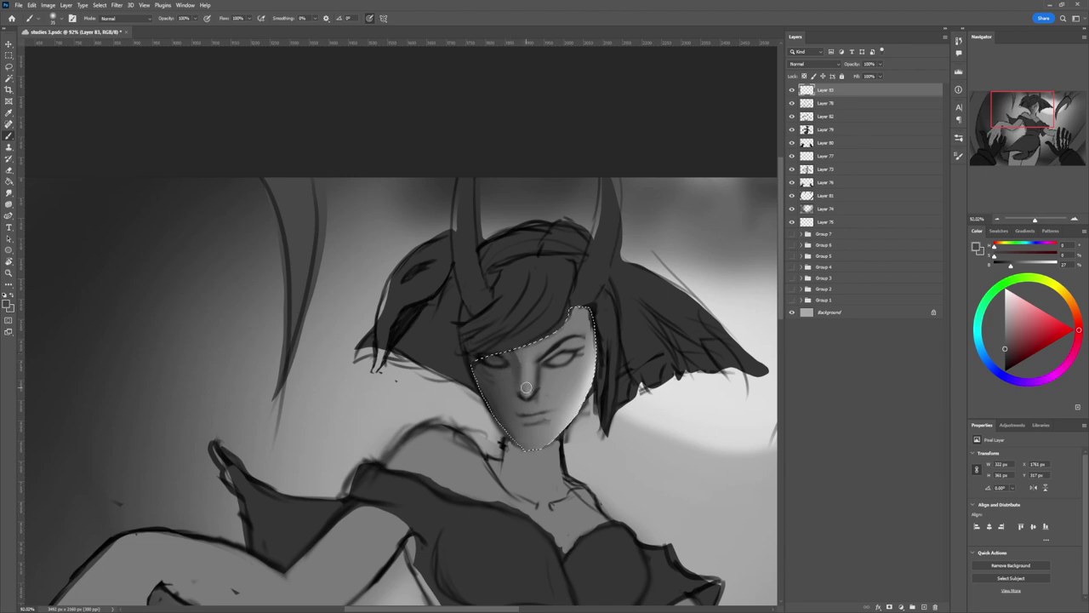
{"action": "left_click", "coordinate": [527, 375], "text": "alt"}
Step: Deepen the shadow-side cheek and jaw with a larger brush, and even out the moon-side cheek and forehead with sampled mid grey
{"action": "left_click", "coordinate": [517, 371], "text": "alt"}
{"action": "key", "text": "bracketright"}
{"action": "key", "text": "bracketright"}
{"action": "key", "text": "bracketright"}
{"action": "key", "text": "bracketright"}
{"action": "key", "text": "bracketright"}
{"action": "key", "text": "bracketright"}
{"action": "mouse_move", "coordinate": [503, 391]}
{"action": "left_mouse_down"}
{"action": "mouse_move", "coordinate": [524, 321]}
{"action": "mouse_move", "coordinate": [516, 364]}
{"action": "mouse_move", "coordinate": [524, 382]}
{"action": "mouse_move", "coordinate": [553, 388]}
{"action": "mouse_move", "coordinate": [513, 380]}
{"action": "mouse_move", "coordinate": [510, 394]}
{"action": "mouse_move", "coordinate": [512, 378]}
{"action": "mouse_move", "coordinate": [520, 433]}
{"action": "left_mouse_up"}
{"action": "left_click", "coordinate": [553, 398], "text": "alt"}
{"action": "key", "text": "bracketright"}
{"action": "key", "text": "bracketright"}
{"action": "key", "text": "bracketright"}
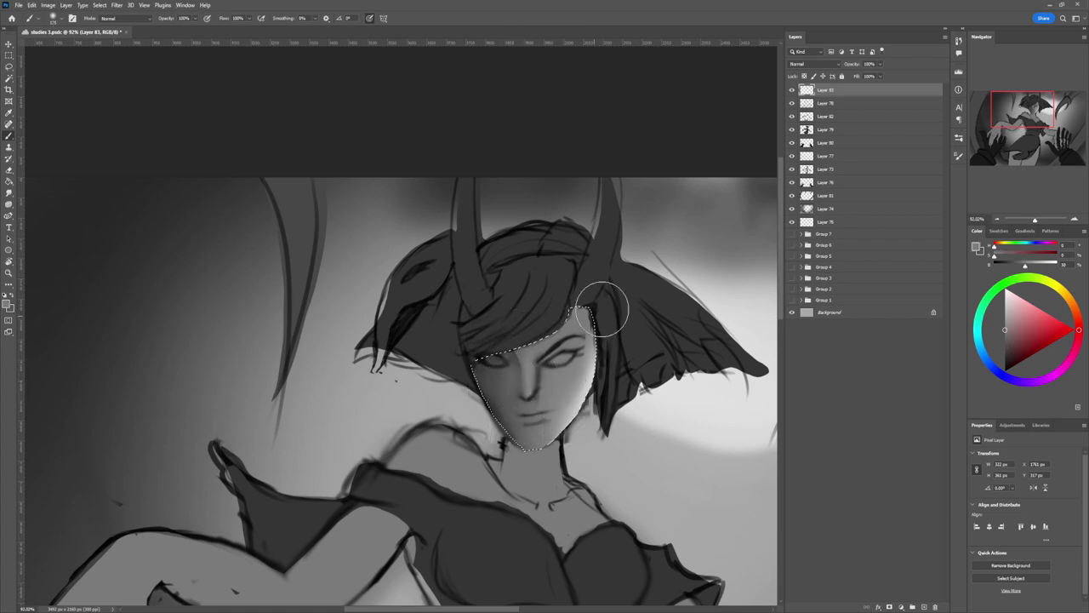
Step: Refine the nose bridge, tip and nostrils with sampled greys, varying the brush size
{"action": "left_click", "coordinate": [540, 375], "text": "alt"}
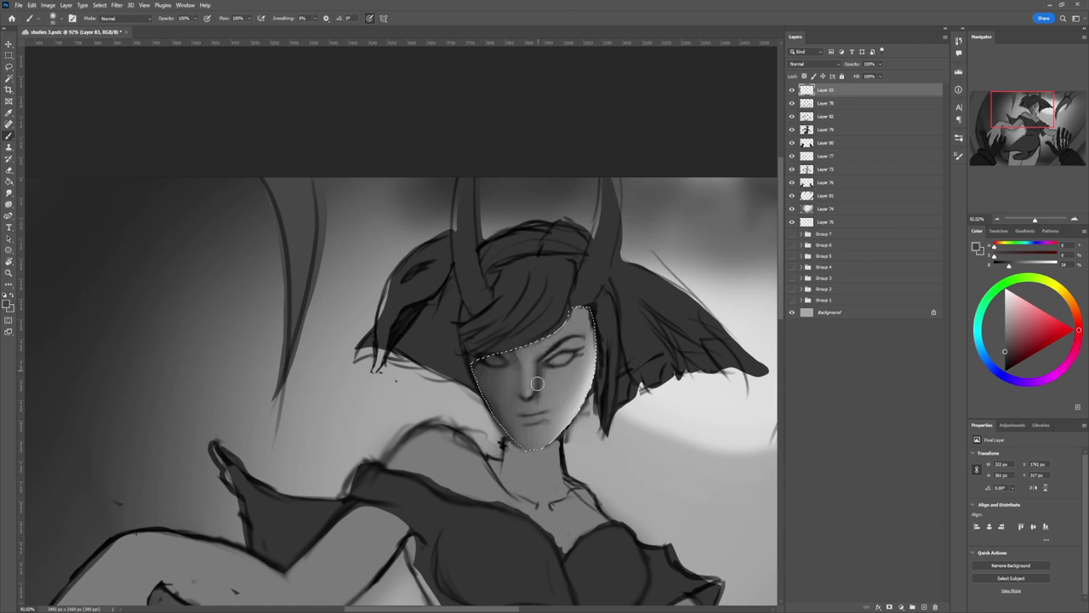
{"action": "key", "text": "bracketright"}
{"action": "key", "text": "bracketright"}
{"action": "key", "text": "bracketright"}
{"action": "key", "text": "bracketright"}
{"action": "left_click", "coordinate": [532, 389], "text": "alt"}
{"action": "key", "text": "bracketleft"}
{"action": "key", "text": "bracketleft"}
{"action": "key", "text": "bracketleft"}
{"action": "key", "text": "bracketleft"}
{"action": "key", "text": "bracketleft"}
{"action": "key", "text": "bracketright"}
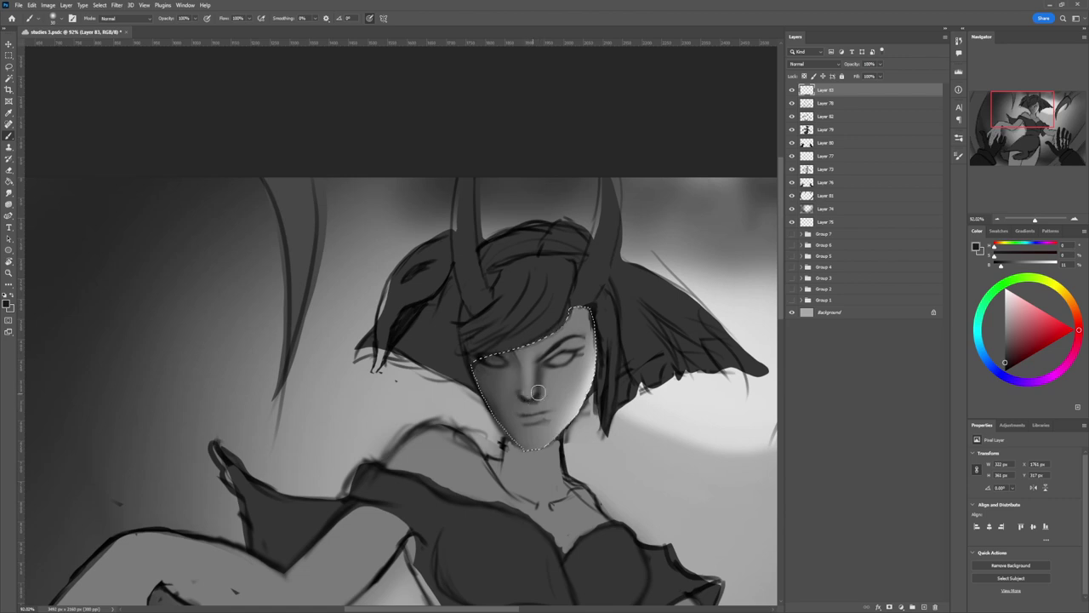
{"action": "left_click", "coordinate": [525, 393], "text": "alt"}
{"action": "key", "text": "bracketleft"}
{"action": "left_click_drag", "start_coordinate": [520, 391], "coordinate": [517, 397]}
{"action": "left_click", "coordinate": [540, 387], "text": "alt"}
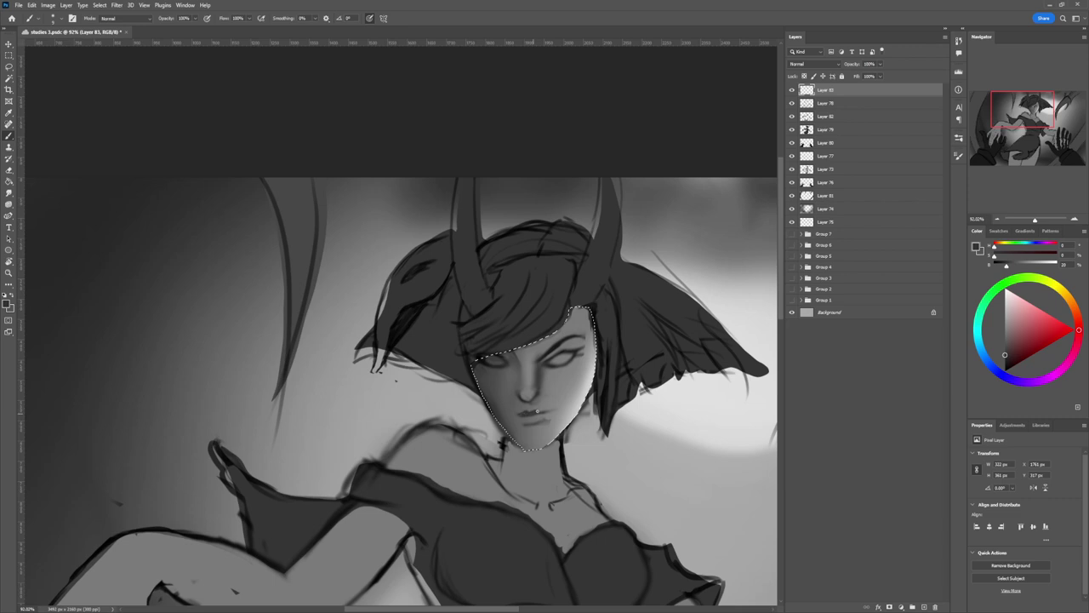
Step: Fill in the lips with dark grey using a slightly larger brush
{"action": "key", "text": "]"}
{"action": "key", "text": "]"}
{"action": "key", "text": "]"}
{"action": "key", "text": "bracketleft"}
{"action": "key", "text": "bracketleft"}
{"action": "key", "text": "bracketright"}
{"action": "left_click", "coordinate": [1005, 360]}
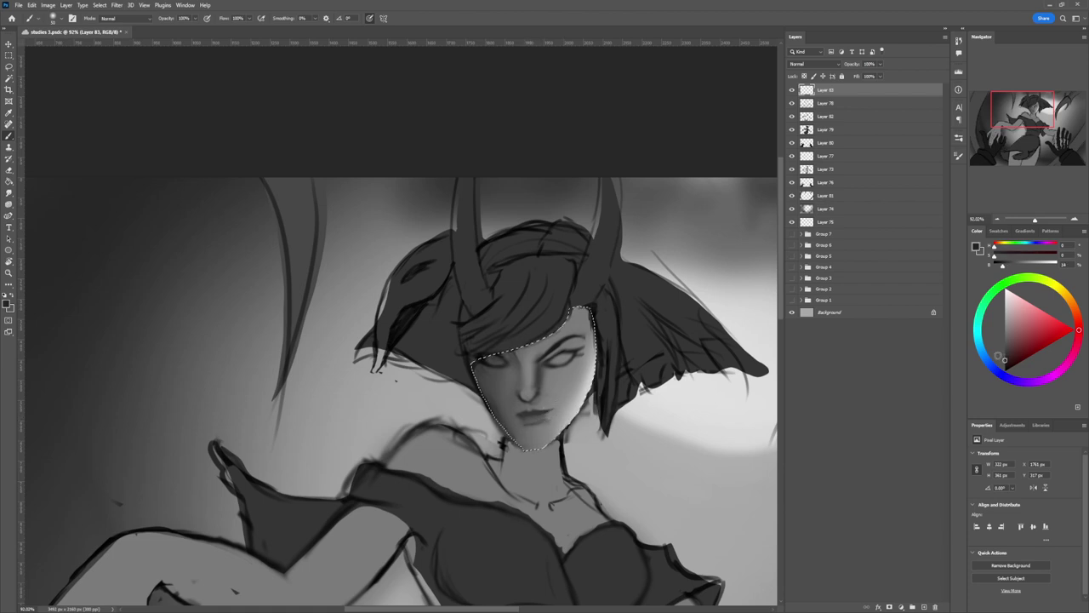
Step: Sharpen the lips with a fine brush and clean the skin around the mouth with mid greys
{"action": "key", "text": "bracketleft"}
{"action": "key", "text": "bracketleft"}
{"action": "key", "text": "bracketleft"}
{"action": "key", "text": "bracketleft"}
{"action": "key", "text": "bracketleft"}
{"action": "key", "text": "bracketleft"}
{"action": "left_click", "coordinate": [1005, 346]}
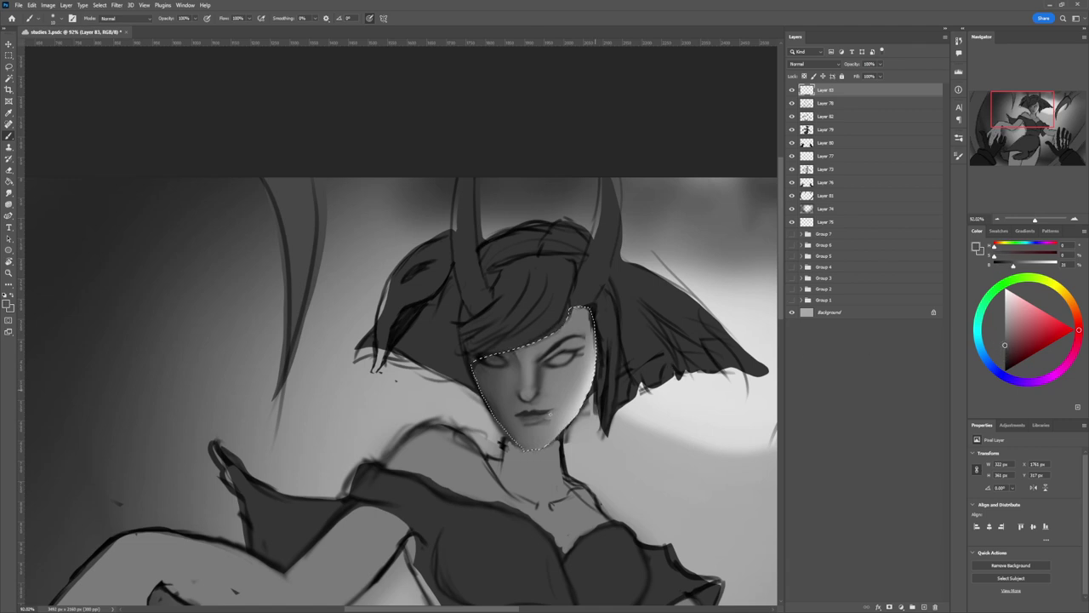
{"action": "key", "text": "bracketright"}
{"action": "key", "text": "bracketright"}
{"action": "left_click", "coordinate": [526, 428], "text": "alt"}
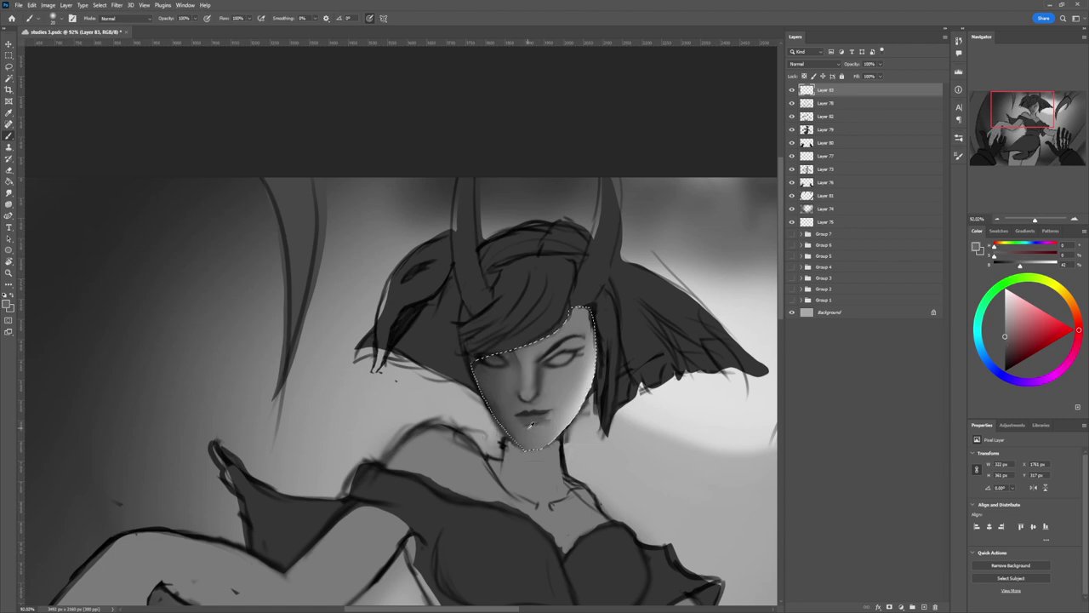
{"action": "key", "text": "bracketleft"}
{"action": "left_click", "coordinate": [550, 420], "text": "alt"}
{"action": "key", "text": "bracketright"}
Step: Darken the underside of the chin and jaw with a large soft brush in sampled dark grey
{"action": "left_click", "coordinate": [511, 422], "text": "alt"}
{"action": "key", "text": "bracketright"}
{"action": "key", "text": "bracketright"}
{"action": "key", "text": "bracketright"}
{"action": "key", "text": "bracketright"}
{"action": "key", "text": "bracketright"}
{"action": "key", "text": "bracketright"}
{"action": "key", "text": "bracketright"}
{"action": "key", "text": "bracketright"}
{"action": "key", "text": "bracketright"}
{"action": "key", "text": "bracketright"}
{"action": "key", "text": "bracketright"}
{"action": "key", "text": "bracketright"}
{"action": "key", "text": "bracketright"}
{"action": "key", "text": "bracketright"}
{"action": "key", "text": "bracketright"}
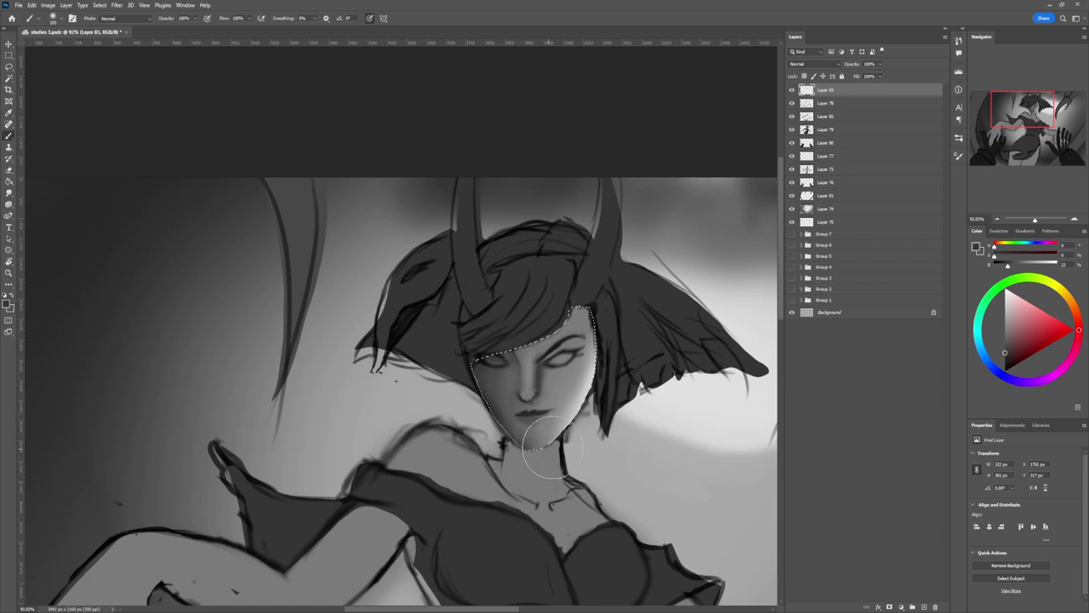
Step: Lighten the moon-side cheek and jaw with a sampled light grey and a larger soft brush
{"action": "left_click", "coordinate": [570, 410], "text": "alt"}
{"action": "key", "text": "bracketright"}
{"action": "key", "text": "bracketright"}
{"action": "key", "text": "bracketright"}
{"action": "key", "text": "bracketright"}
{"action": "key", "text": "bracketright"}
{"action": "key", "text": "bracketright"}
{"action": "key", "text": "bracketright"}
{"action": "left_click_drag", "start_coordinate": [535, 461], "coordinate": [550, 444]}
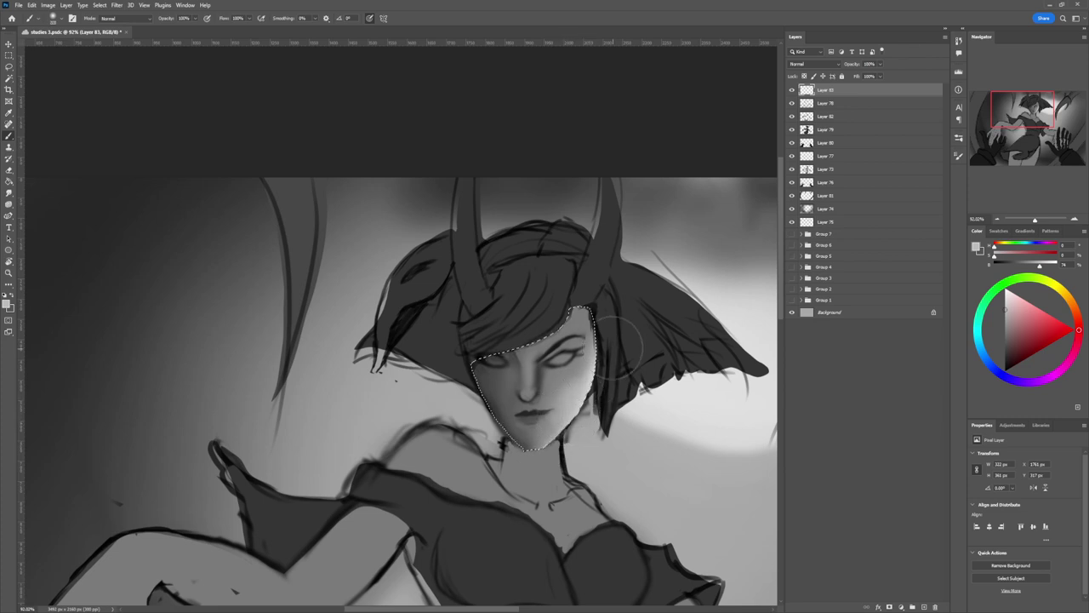
Step: Check the shaded face against the whole composition and undo the last brush stroke
{"action": "key", "text": "z"}
{"action": "left_click", "coordinate": [545, 388], "text": "alt"}
{"action": "left_click", "coordinate": [553, 388], "text": "alt"}
{"action": "left_click", "coordinate": [615, 391], "text": "alt"}
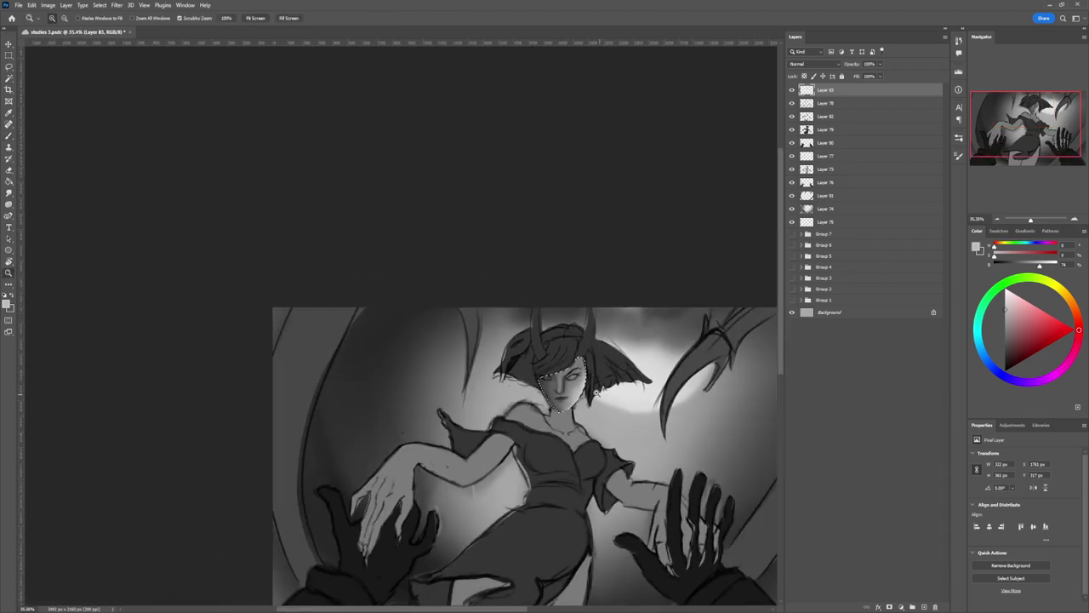
{"action": "scroll", "coordinate": [596, 392], "scroll_direction": "down", "scroll_amount": 3}
{"action": "scroll", "coordinate": [605, 400], "scroll_direction": "up", "scroll_amount": 6}
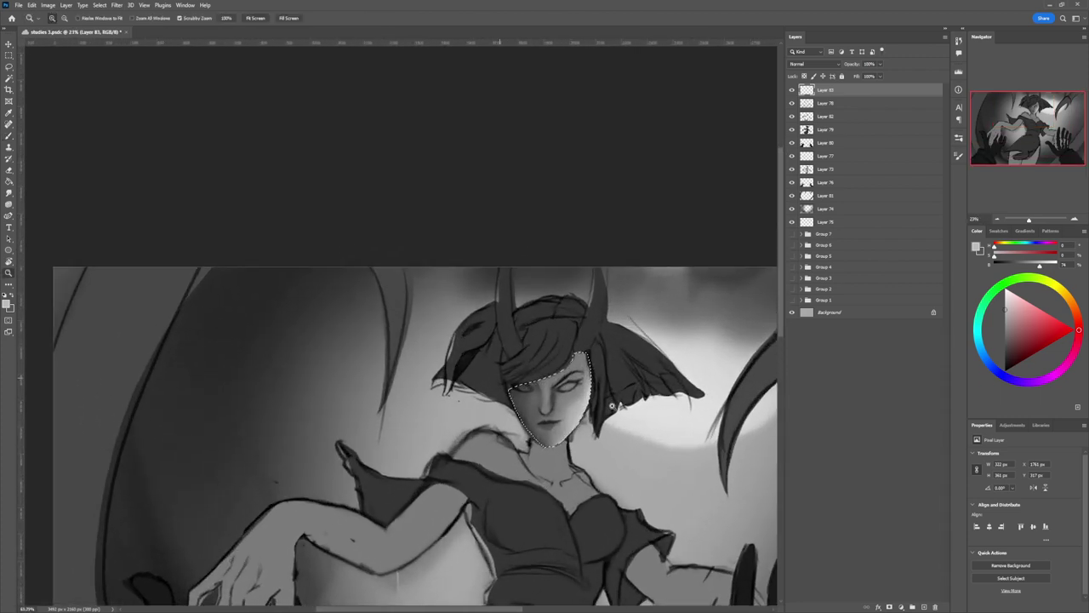
{"action": "scroll", "coordinate": [611, 406], "scroll_direction": "up", "scroll_amount": 4}
{"action": "key", "text": "b"}
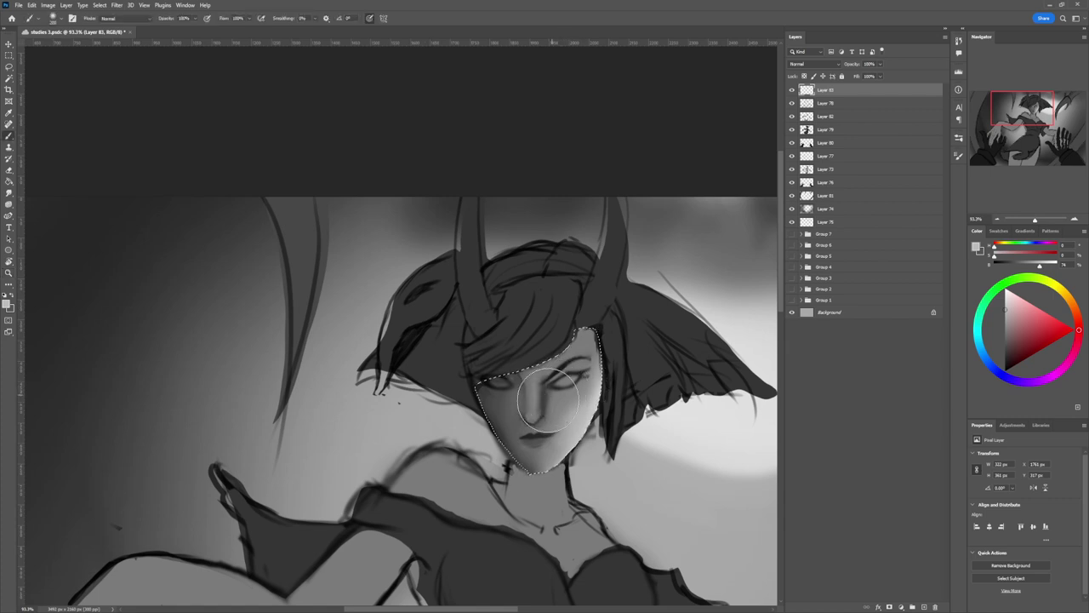
{"action": "key", "text": "ctrl+z"}
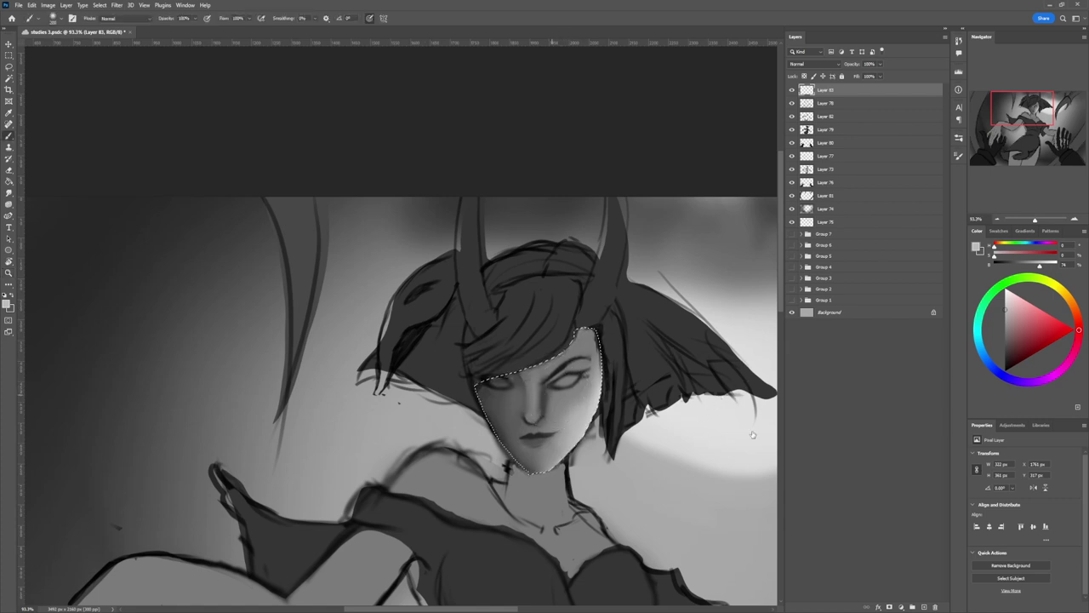
Step: Soften the mouth and lower face with a smaller Smudge tool tip and return to the Brush tool
{"action": "key", "text": "r"}
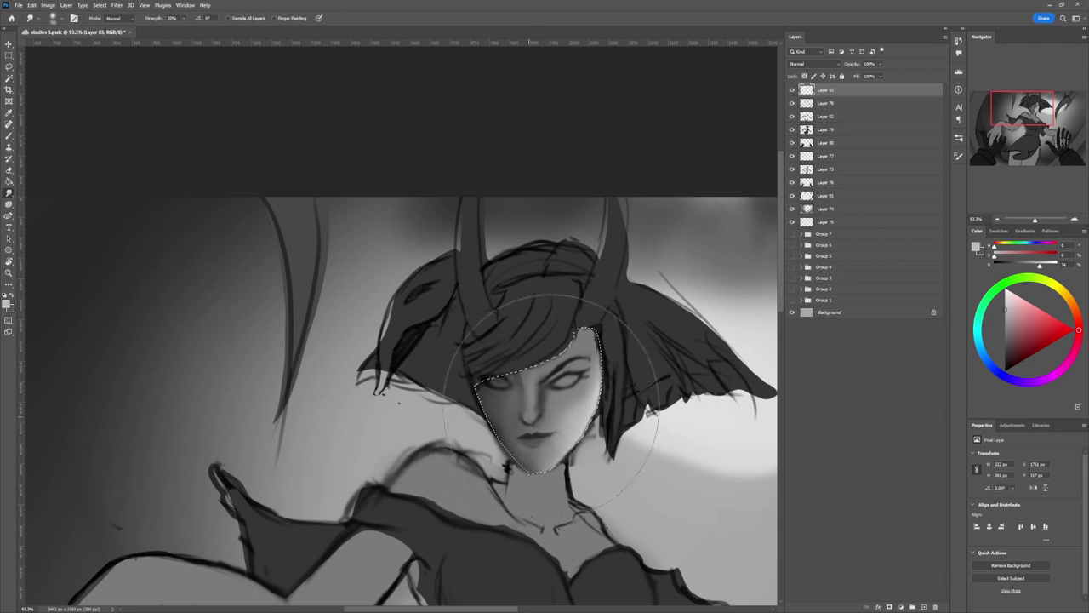
{"action": "key", "text": "bracketleft"}
{"action": "key", "text": "bracketleft"}
{"action": "key", "text": "bracketleft"}
{"action": "key", "text": "bracketleft"}
{"action": "key", "text": "bracketleft"}
{"action": "key", "text": "bracketleft"}
{"action": "key", "text": "bracketleft"}
{"action": "key", "text": "bracketleft"}
{"action": "key", "text": "bracketleft"}
{"action": "key", "text": "bracketleft"}
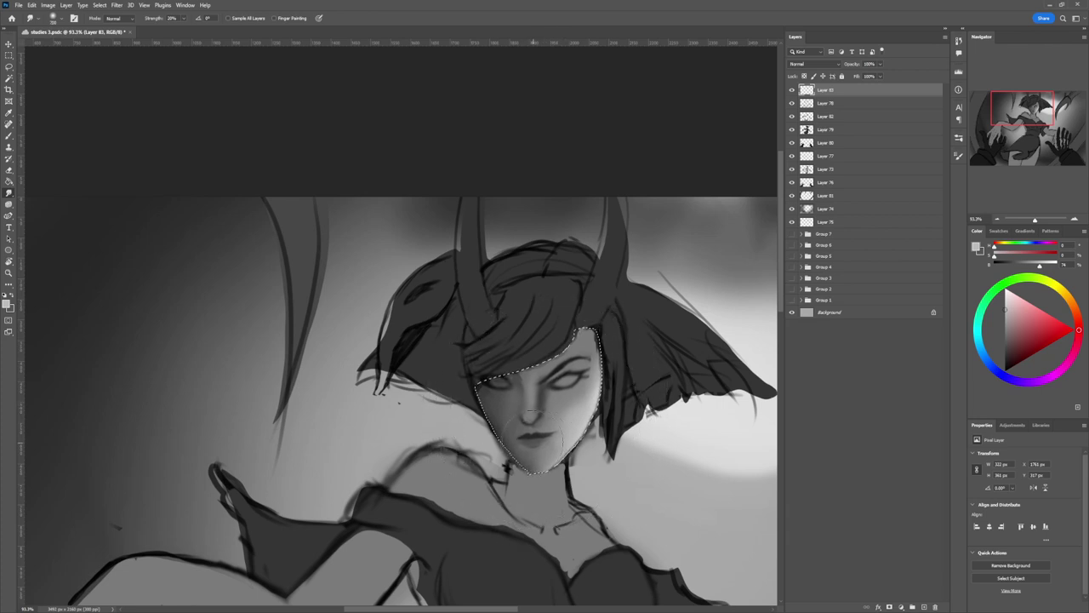
{"action": "mouse_move", "coordinate": [533, 441]}
{"action": "left_mouse_down"}
{"action": "mouse_move", "coordinate": [546, 441]}
{"action": "mouse_move", "coordinate": [526, 435]}
{"action": "mouse_move", "coordinate": [546, 428]}
{"action": "left_mouse_up"}
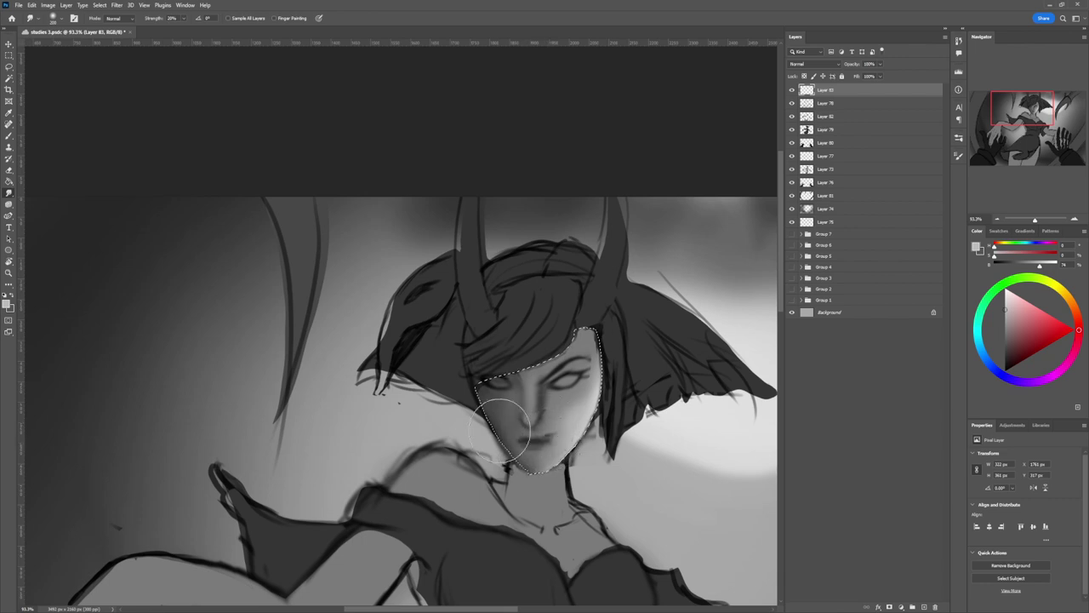
{"action": "key", "text": "b"}
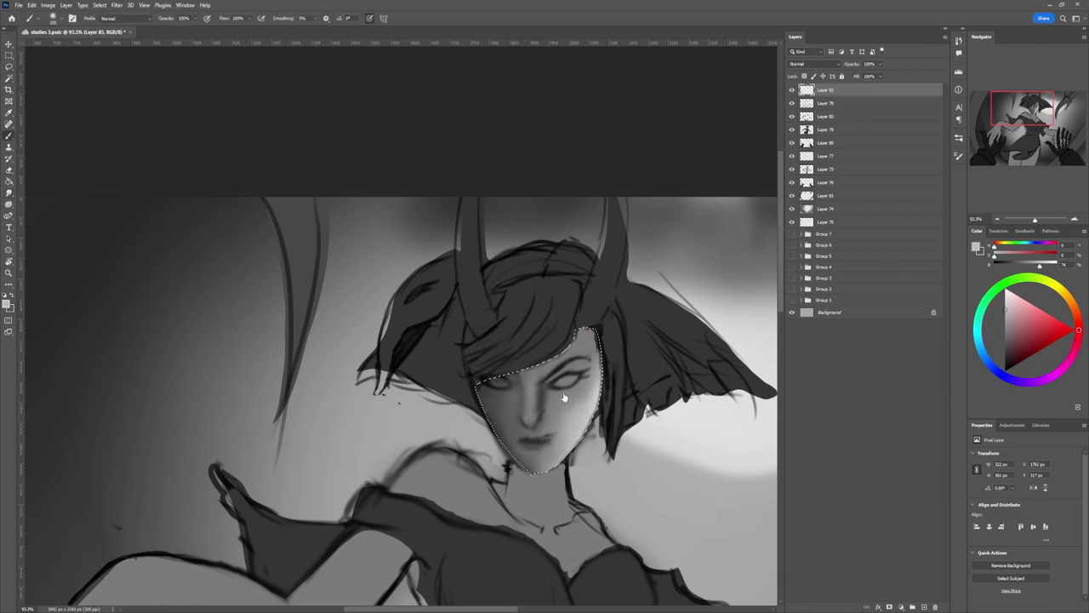
Step: Paint soft shading on the nose of the horned woman's face with a smaller brush, using grays sampled from the face
{"action": "left_click", "coordinate": [548, 411], "text": "alt"}
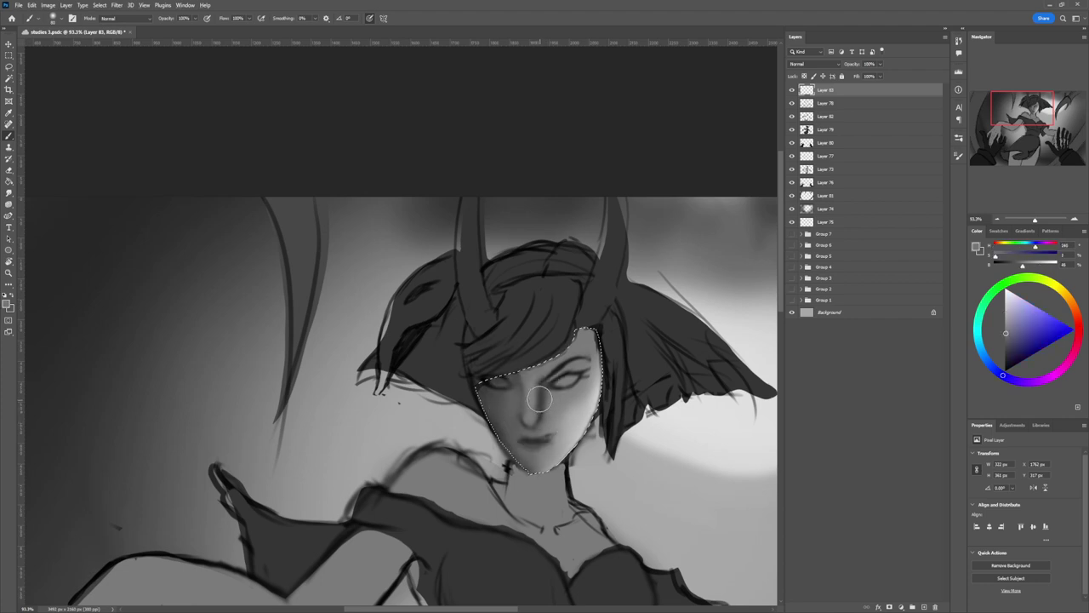
{"action": "key", "text": "["}
{"action": "key", "text": "["}
{"action": "key", "text": "["}
{"action": "key", "text": "["}
{"action": "key", "text": "["}
{"action": "key", "text": "["}
{"action": "left_click_drag", "start_coordinate": [538, 406], "coordinate": [536, 413]}
{"action": "left_click", "coordinate": [550, 410], "text": "alt"}
{"action": "left_click", "coordinate": [543, 399], "text": "alt"}
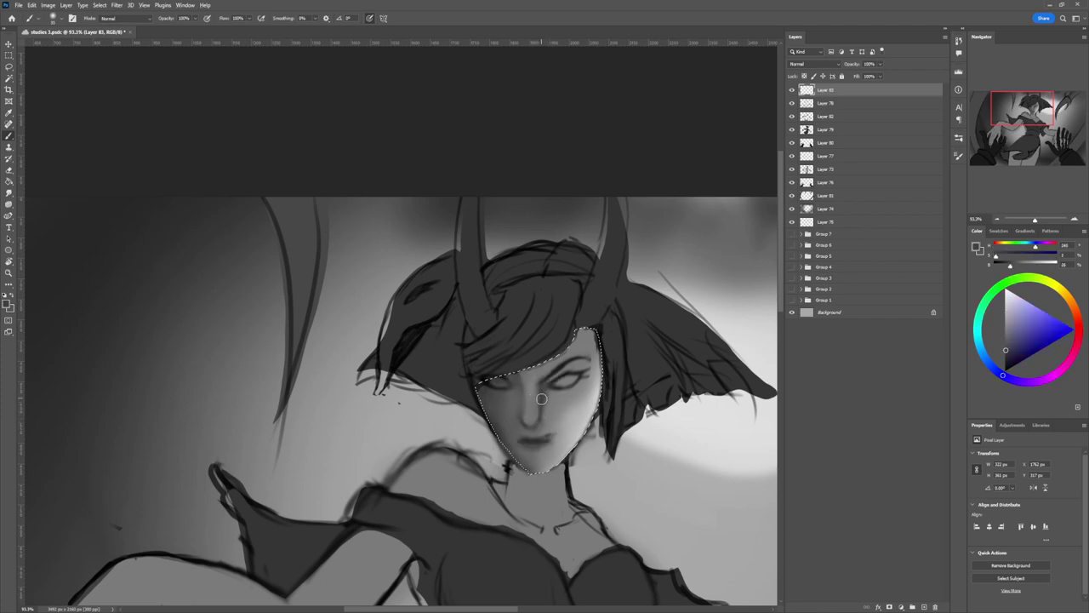
Step: Darken the side of the nose from the brow down to the nostril with a larger brush in a sampled dark gray
{"action": "key", "text": "]"}
{"action": "key", "text": "]"}
{"action": "key", "text": "]"}
{"action": "key", "text": "]"}
{"action": "key", "text": "]"}
{"action": "key", "text": "]"}
{"action": "left_click_drag", "start_coordinate": [545, 395], "coordinate": [543, 422]}
{"action": "left_click_drag", "start_coordinate": [544, 383], "coordinate": [537, 420]}
{"action": "left_click", "coordinate": [529, 419], "text": "alt"}
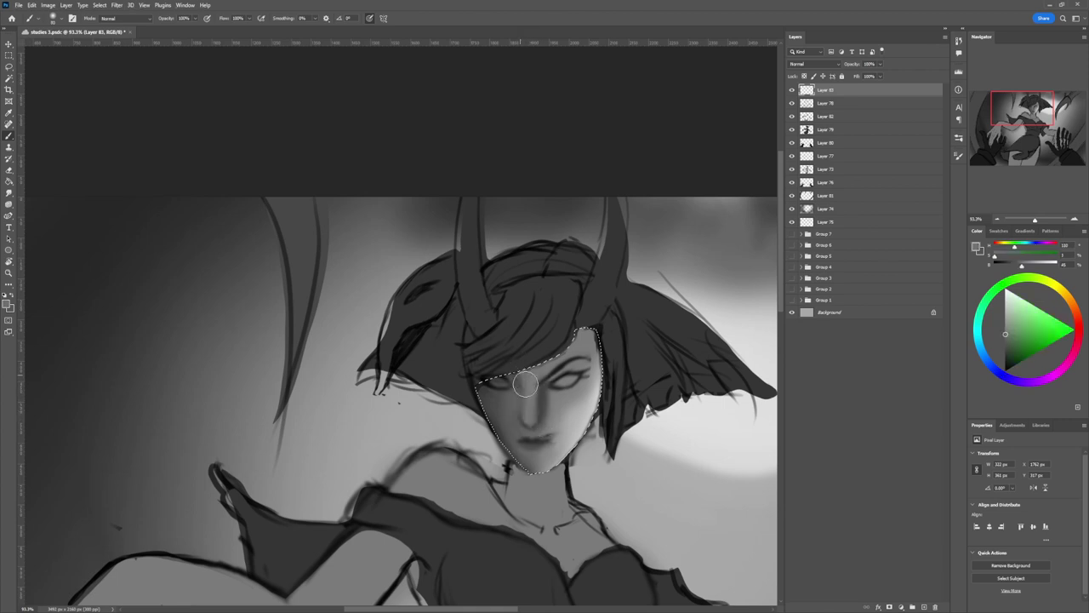
Step: Blend sampled grays around the nose and shadowed cheek, and darken the lips with a near-black sampled from the eye
{"action": "left_click", "coordinate": [538, 389], "text": "alt"}
{"action": "left_click", "coordinate": [538, 389], "text": "alt"}
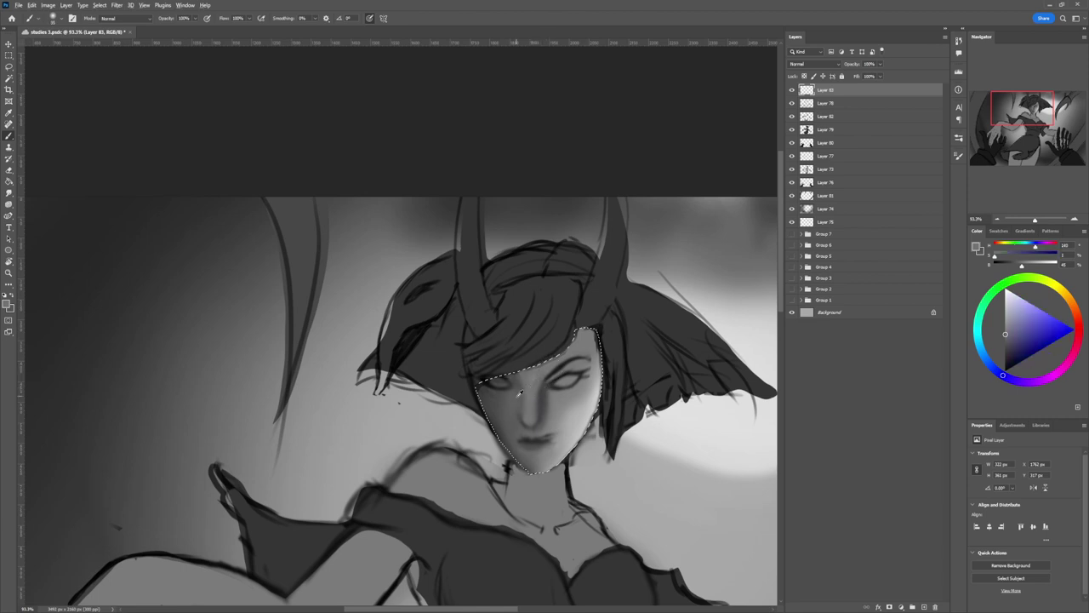
{"action": "left_click", "coordinate": [519, 394], "text": "alt"}
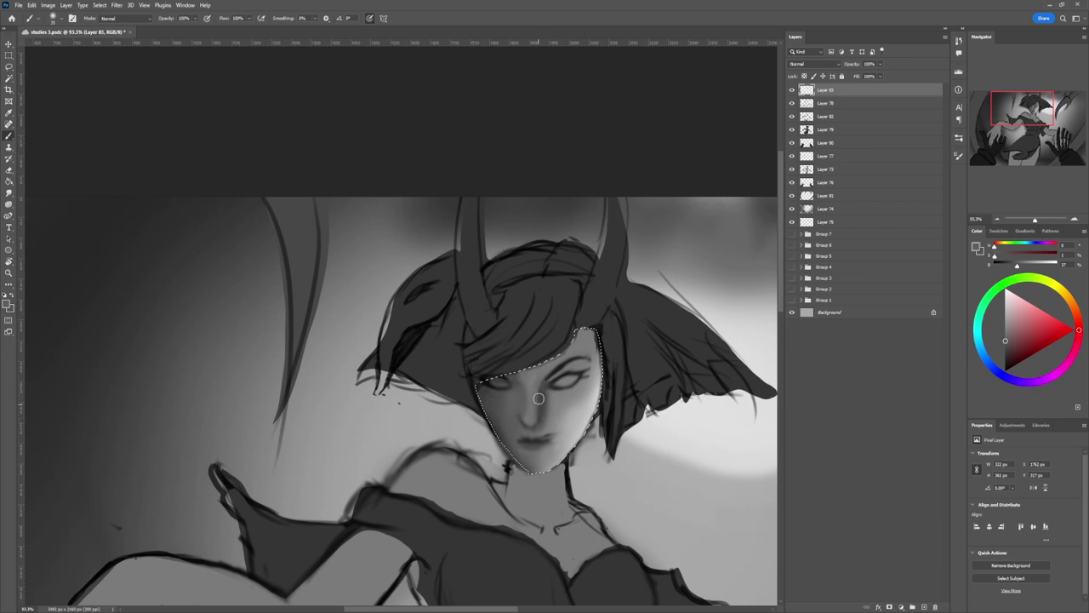
{"action": "left_click", "coordinate": [515, 424], "text": "alt"}
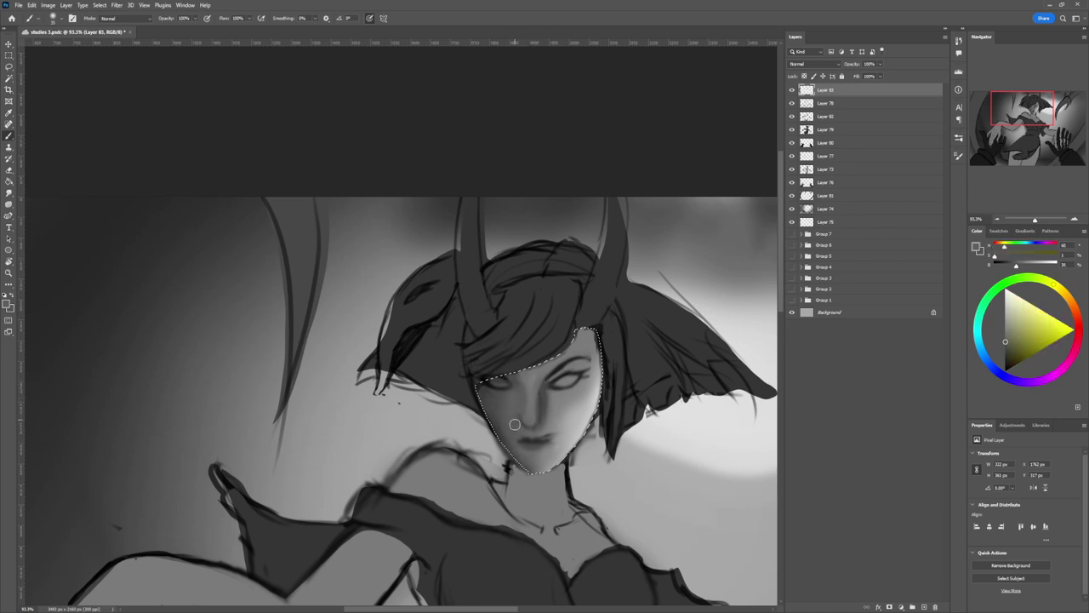
{"action": "left_click", "coordinate": [556, 377], "text": "alt"}
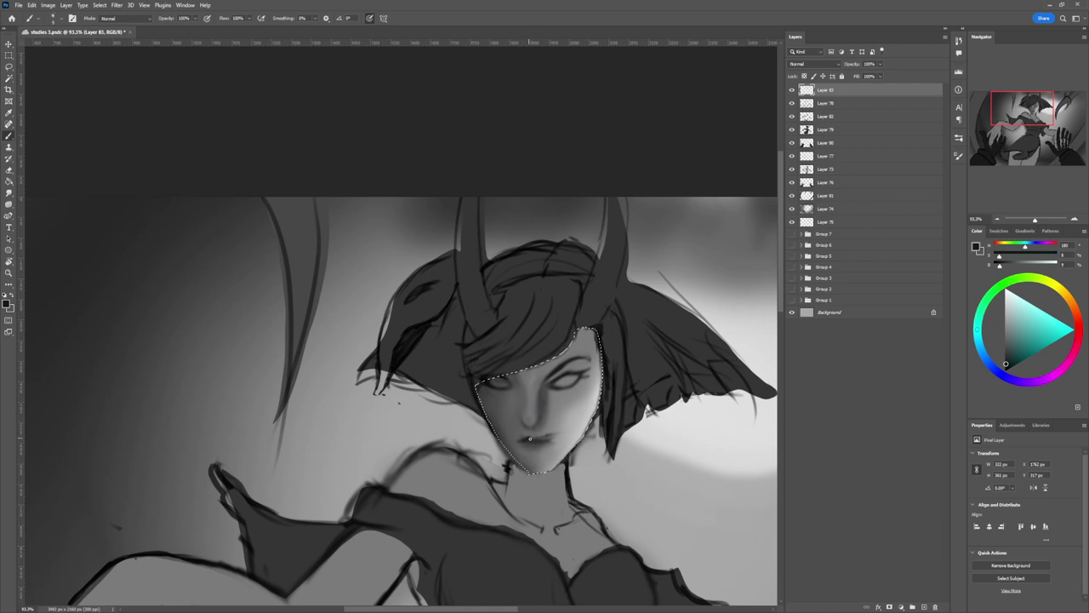
{"action": "mouse_move", "coordinate": [528, 437]}
{"action": "left_mouse_down"}
{"action": "mouse_move", "coordinate": [529, 447]}
{"action": "mouse_move", "coordinate": [552, 424]}
{"action": "mouse_move", "coordinate": [548, 438]}
{"action": "mouse_move", "coordinate": [520, 408]}
{"action": "left_mouse_up"}
Step: Paint a sampled mid-gray over the nose and up its bridge between the eyes
{"action": "key", "text": "z"}
{"action": "left_click_drag", "start_coordinate": [562, 466], "coordinate": [592, 466]}
{"action": "key", "text": "b"}
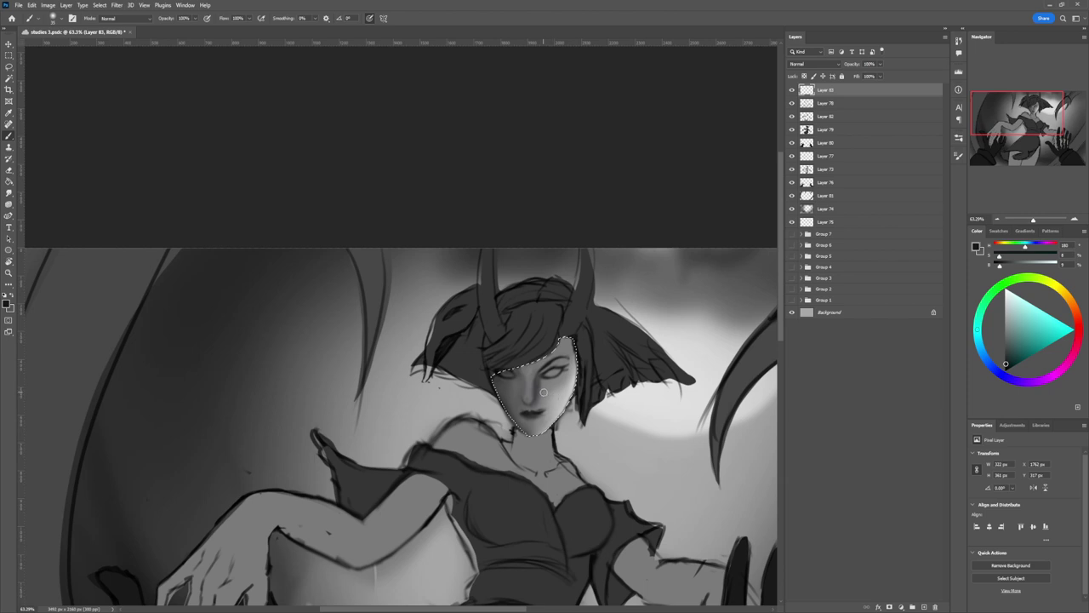
{"action": "left_click", "coordinate": [541, 390], "text": "alt"}
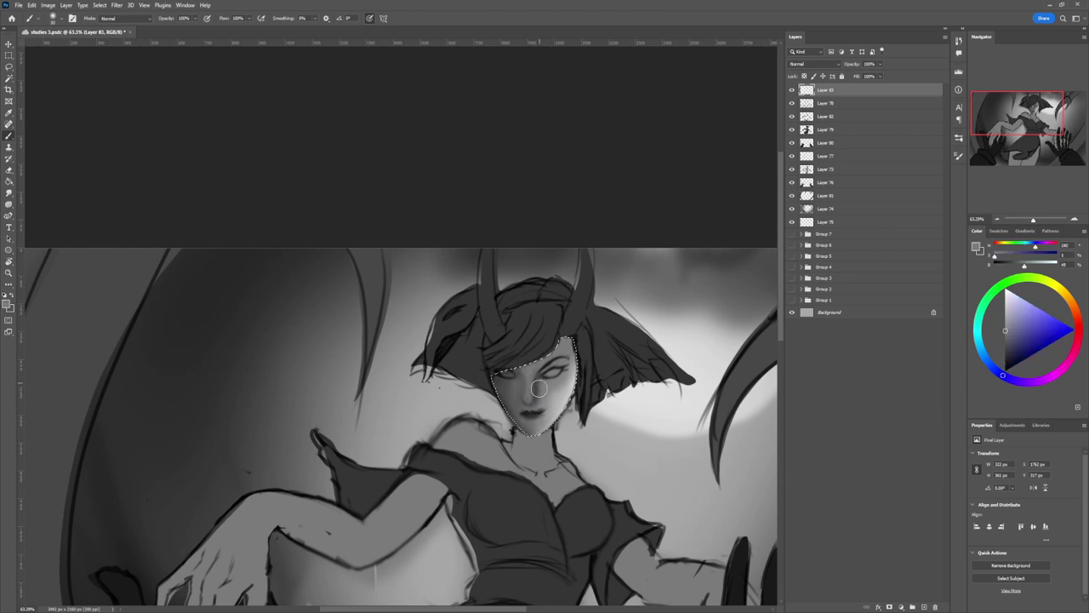
{"action": "mouse_move", "coordinate": [539, 388]}
{"action": "left_mouse_down"}
{"action": "mouse_move", "coordinate": [568, 343]}
{"action": "mouse_move", "coordinate": [545, 343]}
{"action": "mouse_move", "coordinate": [529, 369]}
{"action": "left_mouse_up"}
Step: Darken the eye on the shadowed side of the face with a near-black sampled from its outer corner
{"action": "left_click", "coordinate": [504, 372], "text": "alt"}
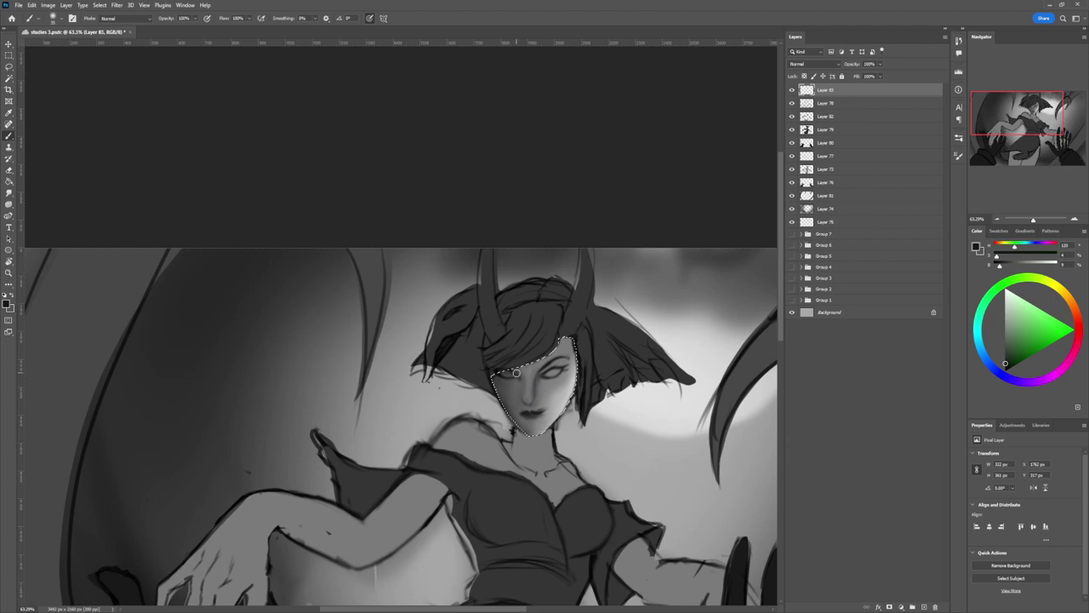
{"action": "key", "text": "bracketright"}
{"action": "key", "text": "bracketright"}
{"action": "key", "text": "bracketright"}
{"action": "left_click_drag", "start_coordinate": [503, 373], "coordinate": [515, 378]}
Step: Lighten the white of the shadowed eye with a smaller brush and a light gray sampled from beside the lit eye
{"action": "left_click", "coordinate": [552, 380], "text": "alt"}
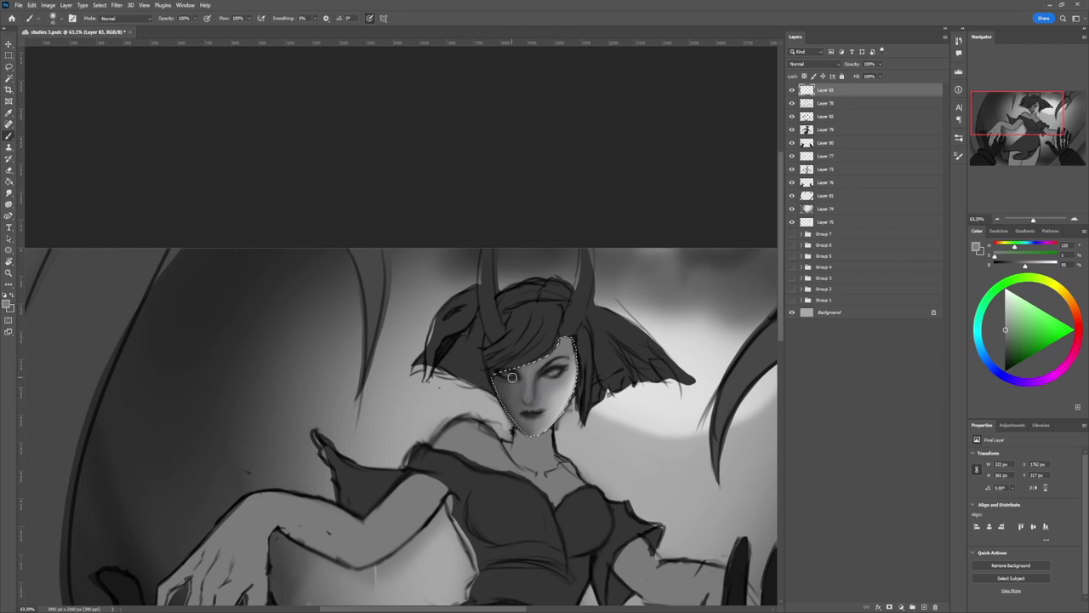
{"action": "left_click", "coordinate": [555, 378], "text": "alt"}
{"action": "key", "text": "bracketleft"}
{"action": "key", "text": "bracketleft"}
{"action": "key", "text": "bracketleft"}
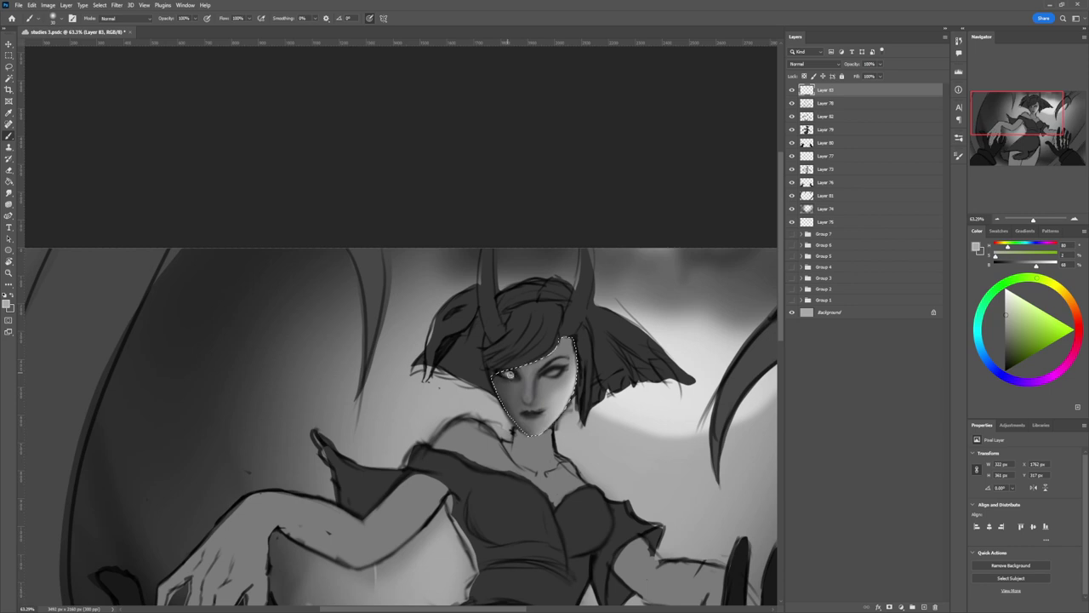
Step: Refine the dark lid lines of both eyes and add light gray to the lit eye using sampled tones
{"action": "left_click", "coordinate": [507, 371], "text": "alt"}
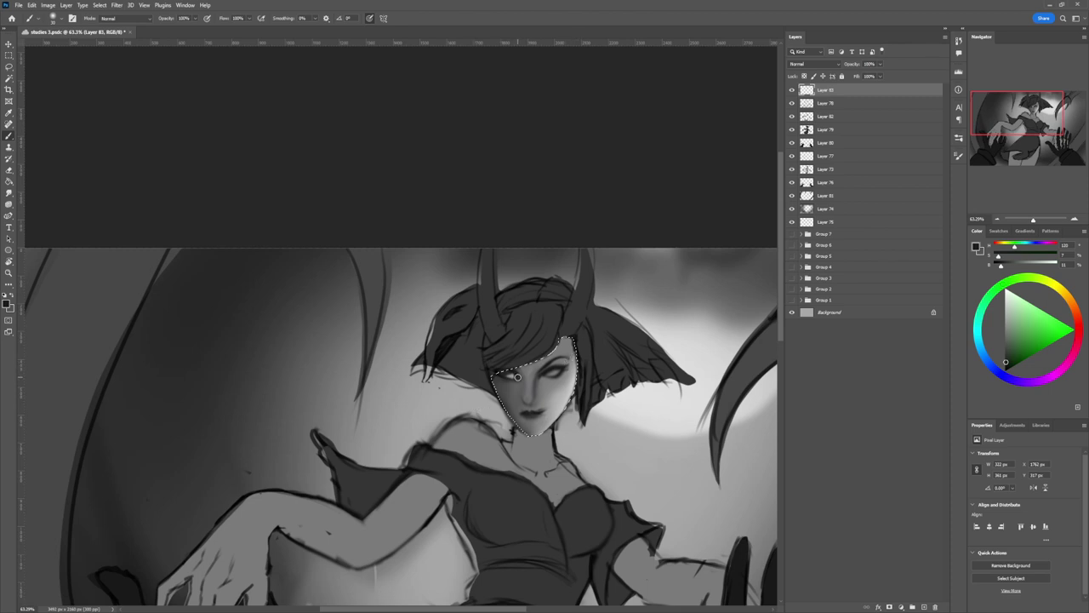
{"action": "left_click", "coordinate": [513, 376], "text": "alt"}
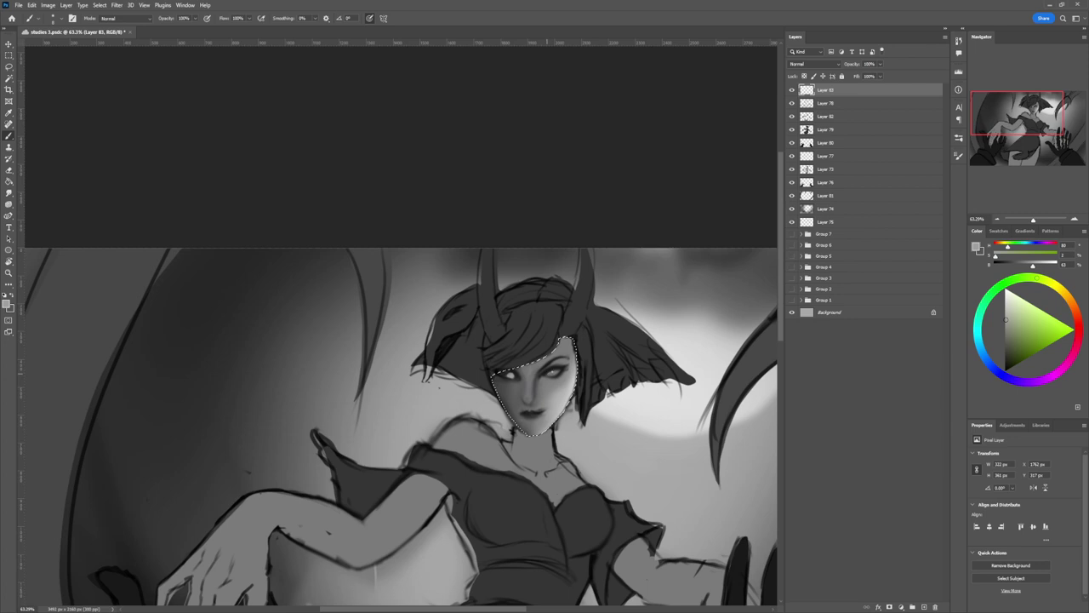
{"action": "key", "text": "]"}
{"action": "left_click", "coordinate": [564, 341], "text": "alt"}
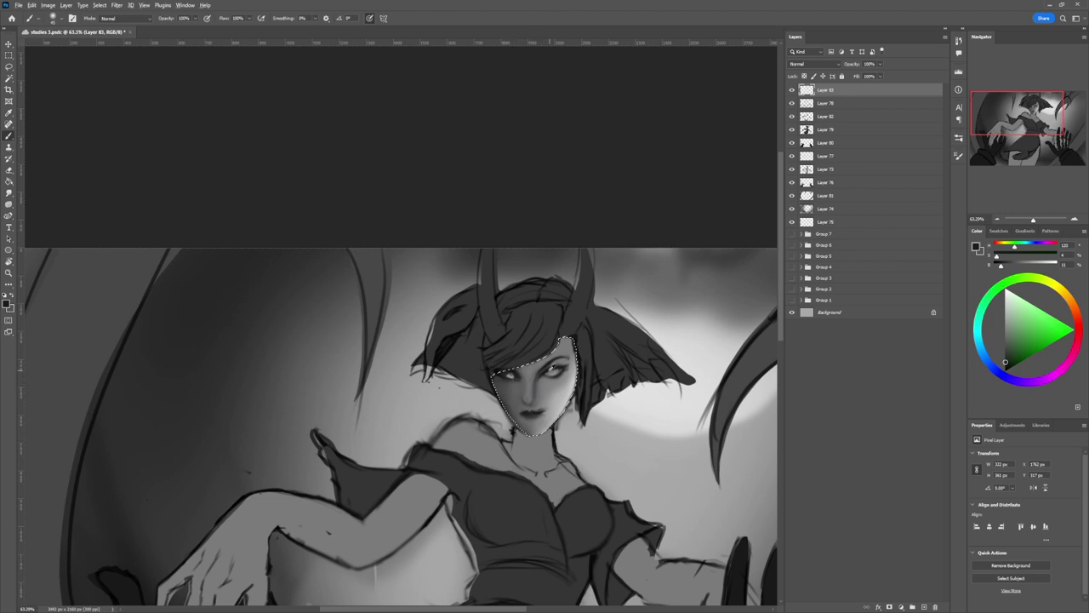
{"action": "left_click", "coordinate": [552, 367], "text": "alt"}
Step: Shade the lower face from the chin up to the nose with a much larger soft brush
{"action": "key", "text": "bracketright"}
{"action": "key", "text": "bracketright"}
{"action": "key", "text": "bracketright"}
{"action": "key", "text": "bracketright"}
{"action": "key", "text": "bracketright"}
{"action": "key", "text": "bracketright"}
{"action": "key", "text": "bracketright"}
{"action": "key", "text": "bracketright"}
{"action": "key", "text": "bracketright"}
{"action": "left_click_drag", "start_coordinate": [522, 432], "coordinate": [524, 402]}
Step: Refine the nose's light and shadow with a smaller brush, using tones sampled from the lit cheek and nose bridge
{"action": "left_click", "coordinate": [573, 388], "text": "alt"}
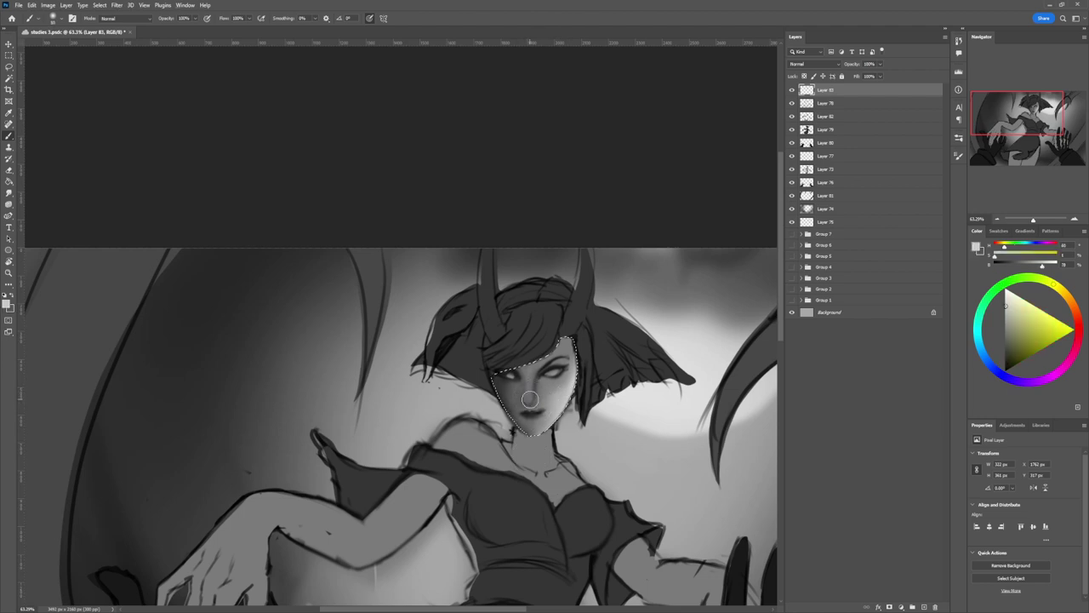
{"action": "key", "text": "bracketleft"}
{"action": "key", "text": "bracketleft"}
{"action": "key", "text": "bracketleft"}
{"action": "key", "text": "bracketleft"}
{"action": "key", "text": "bracketleft"}
{"action": "key", "text": "bracketleft"}
{"action": "left_click", "coordinate": [539, 376], "text": "alt"}
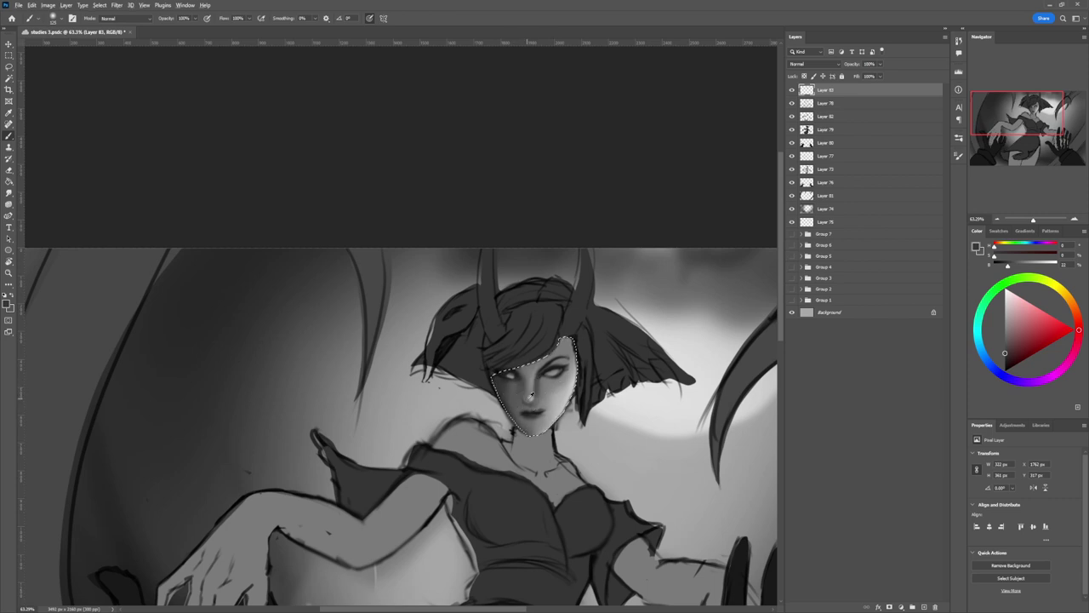
Step: Touch up the nose bridge beside the inner corner of the shadowed eye with sampled grays
{"action": "left_click", "coordinate": [528, 394], "text": "alt"}
{"action": "left_click", "coordinate": [519, 375], "text": "alt"}
{"action": "left_click_drag", "start_coordinate": [522, 379], "coordinate": [520, 373]}
{"action": "left_click", "coordinate": [531, 409], "text": "alt"}
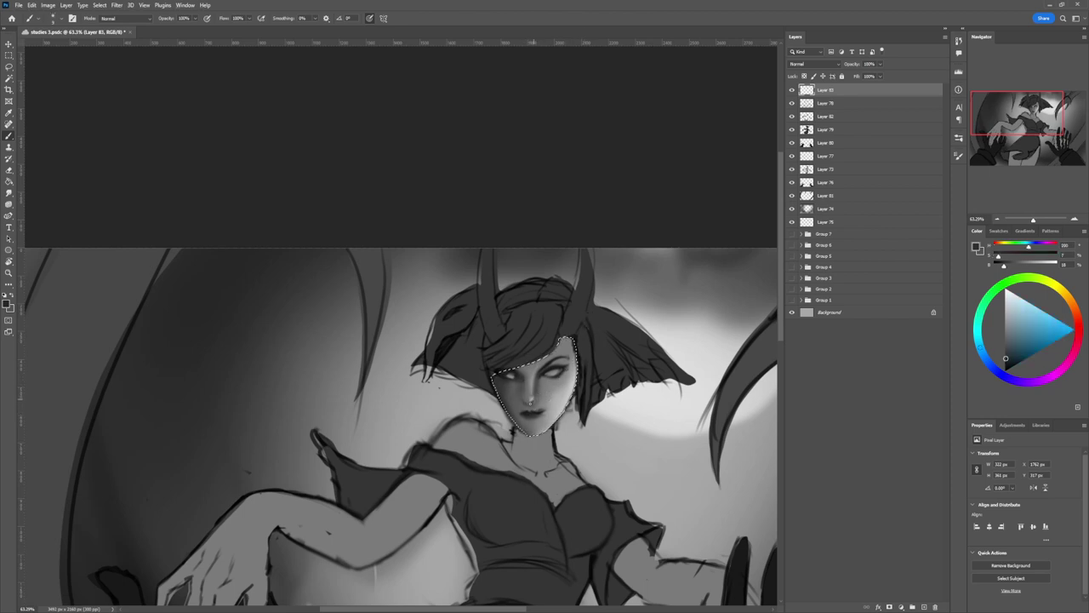
Step: Define the nostrils and upper lip with a small brush, using light and dark grays sampled from the nose and mouth
{"action": "key", "text": "bracketright"}
{"action": "key", "text": "bracketright"}
{"action": "key", "text": "bracketright"}
{"action": "key", "text": "bracketleft"}
{"action": "key", "text": "bracketleft"}
{"action": "key", "text": "bracketleft"}
{"action": "left_click", "coordinate": [535, 392], "text": "alt"}
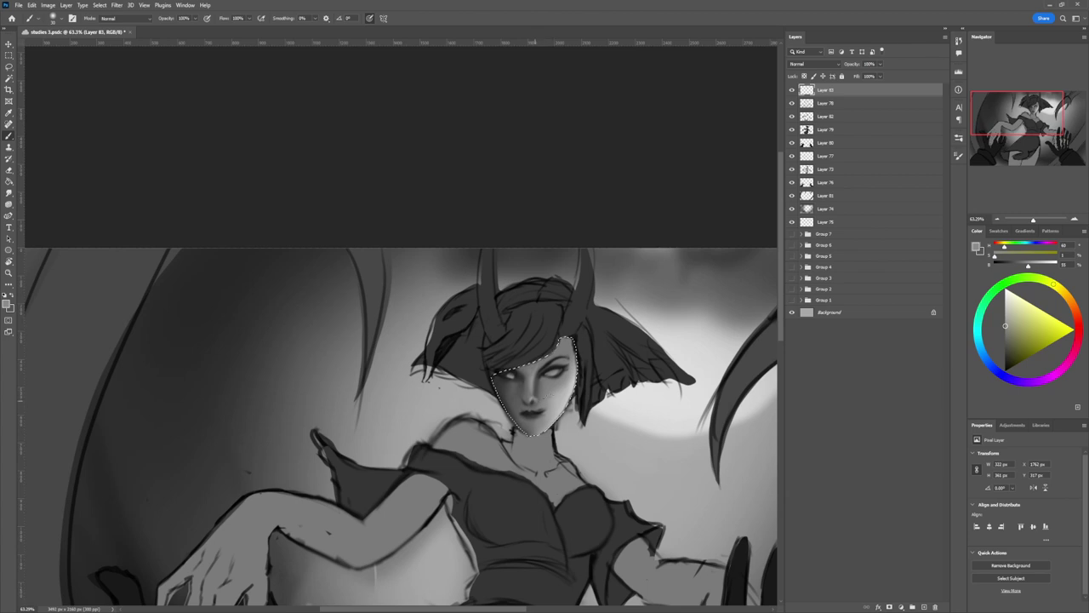
{"action": "left_click", "coordinate": [536, 400], "text": "alt"}
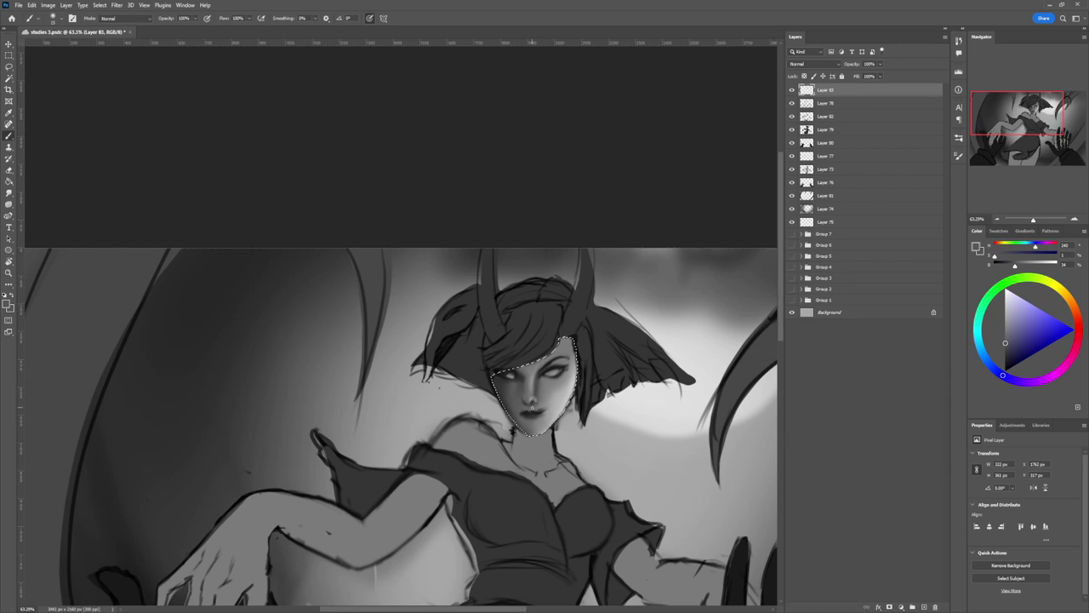
{"action": "left_click", "coordinate": [530, 408], "text": "alt"}
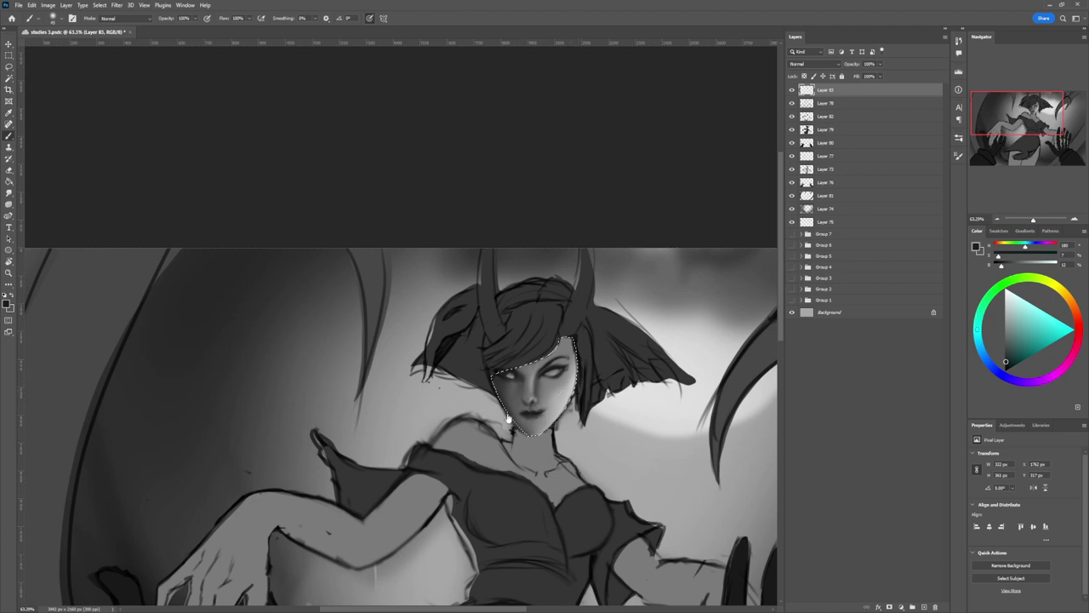
Step: Smudge the shading around the shadowed eye and nose with a small brush to blend the tones
{"action": "left_click_drag", "start_coordinate": [550, 415], "coordinate": [508, 419]}
{"action": "left_click_drag", "start_coordinate": [582, 468], "coordinate": [549, 361]}
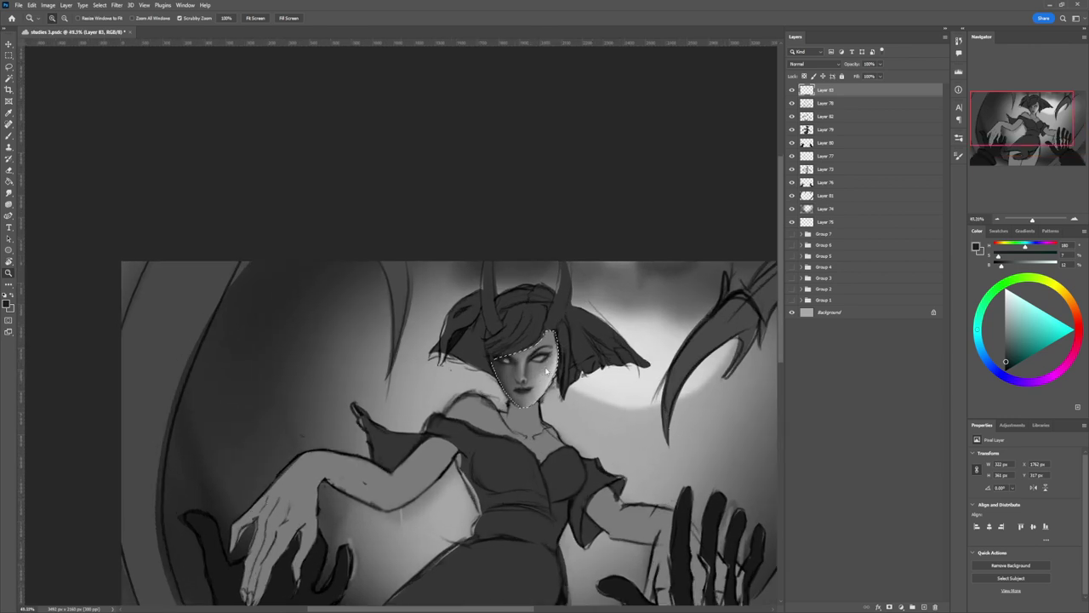
{"action": "key", "text": "b"}
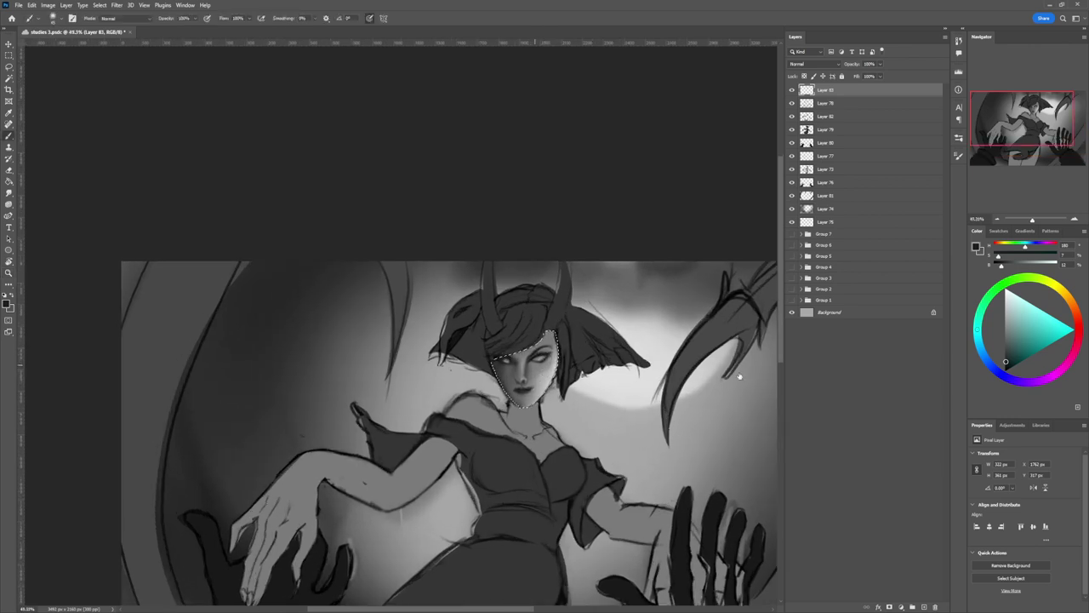
{"action": "key", "text": "r"}
{"action": "key", "text": "bracketleft"}
{"action": "key", "text": "bracketleft"}
{"action": "key", "text": "bracketleft"}
{"action": "key", "text": "bracketleft"}
{"action": "key", "text": "bracketleft"}
{"action": "key", "text": "bracketleft"}
{"action": "key", "text": "bracketleft"}
{"action": "key", "text": "bracketleft"}
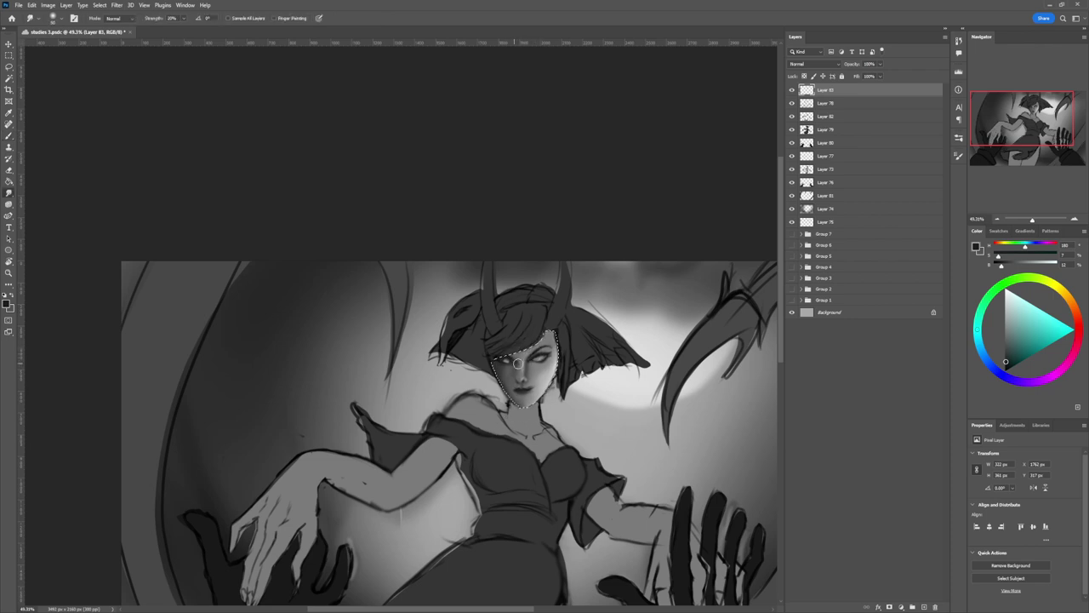
{"action": "left_click_drag", "start_coordinate": [517, 364], "coordinate": [505, 365]}
{"action": "key", "text": "bracketright"}
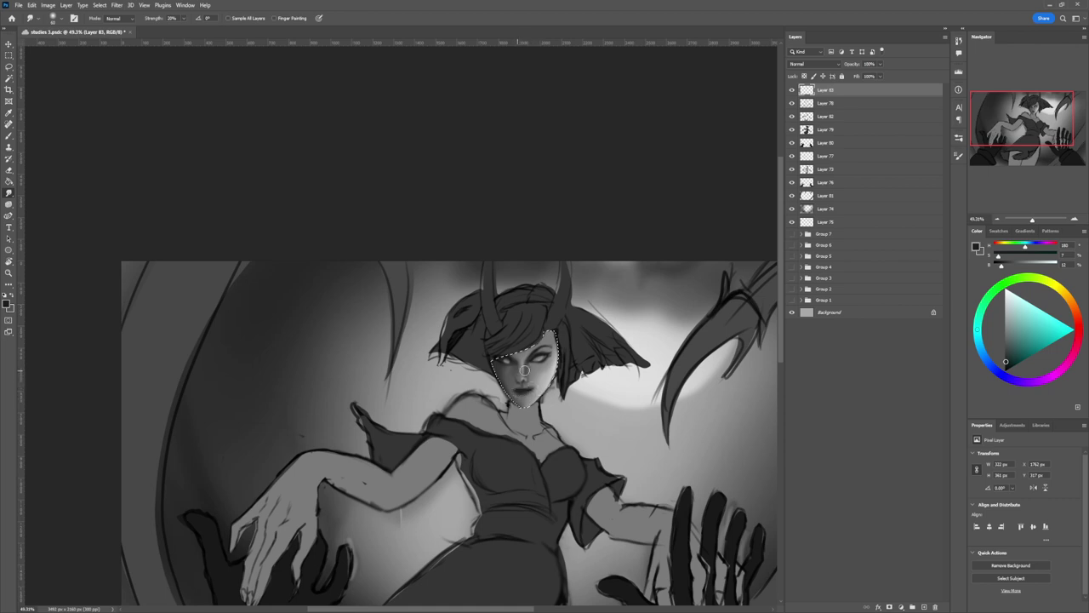
Step: Clear the face selection, lasso a small area where the hair meets the lit side of the face, and fill it with the dark foreground colour
{"action": "key", "text": "ctrl+d"}
{"action": "key", "text": "l"}
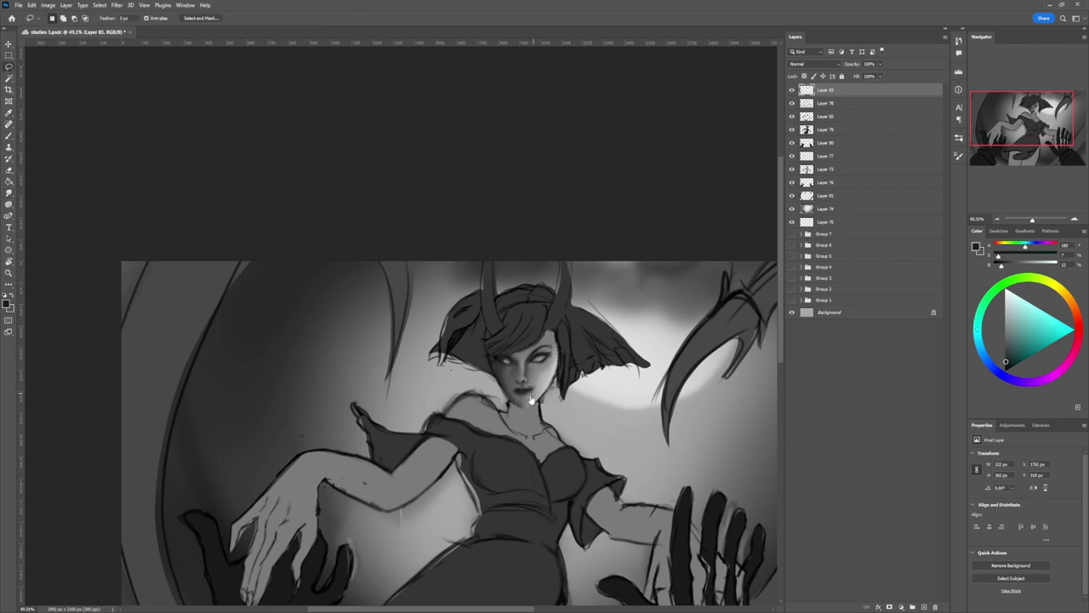
{"action": "key", "text": "z"}
{"action": "mouse_move", "coordinate": [540, 407]}
{"action": "left_mouse_down"}
{"action": "mouse_move", "coordinate": [500, 409]}
{"action": "mouse_move", "coordinate": [560, 392]}
{"action": "left_mouse_up"}
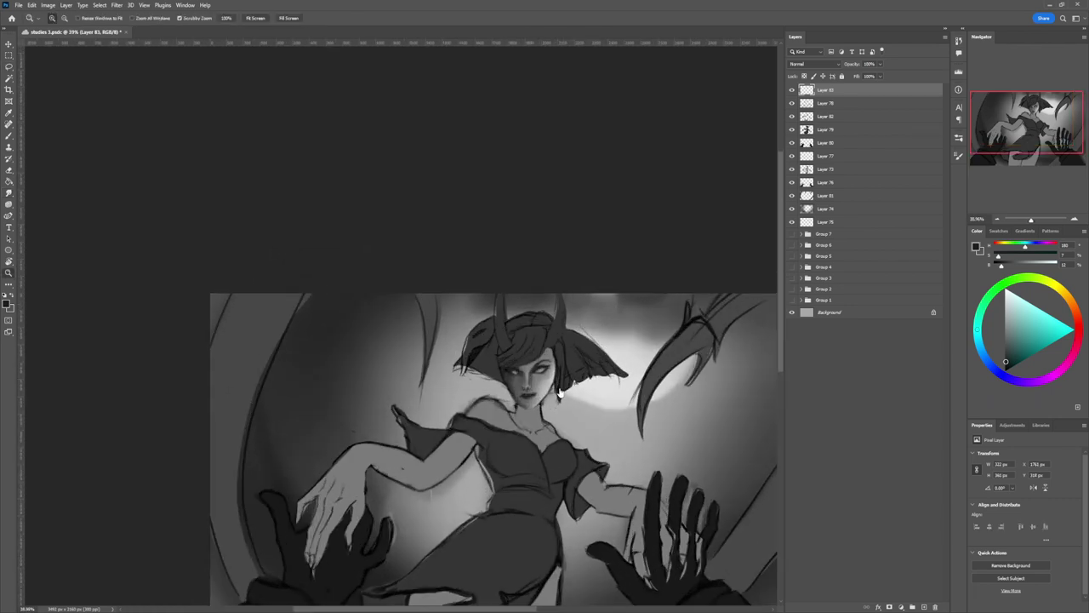
{"action": "key", "text": "l"}
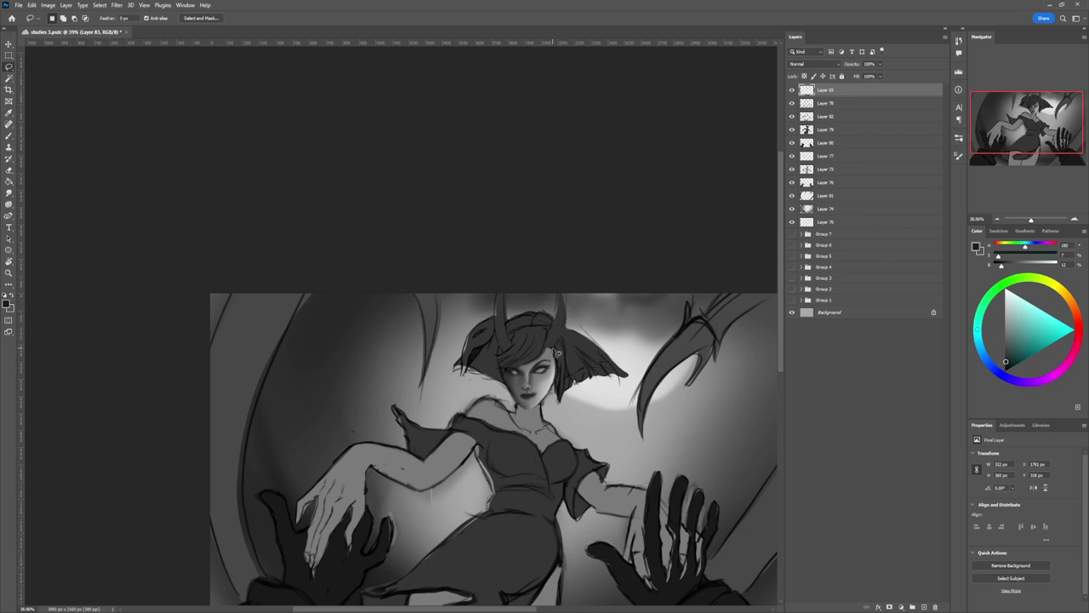
{"action": "mouse_move", "coordinate": [553, 348]}
{"action": "left_mouse_down"}
{"action": "mouse_move", "coordinate": [568, 331]}
{"action": "mouse_move", "coordinate": [603, 350]}
{"action": "left_mouse_up"}
{"action": "key", "text": "alt+BackSpace"}
{"action": "key", "text": "ctrl+d"}
{"action": "key", "text": "ctrl+shift+alt+n"}
{"action": "left_click", "coordinate": [807, 133], "text": "ctrl"}
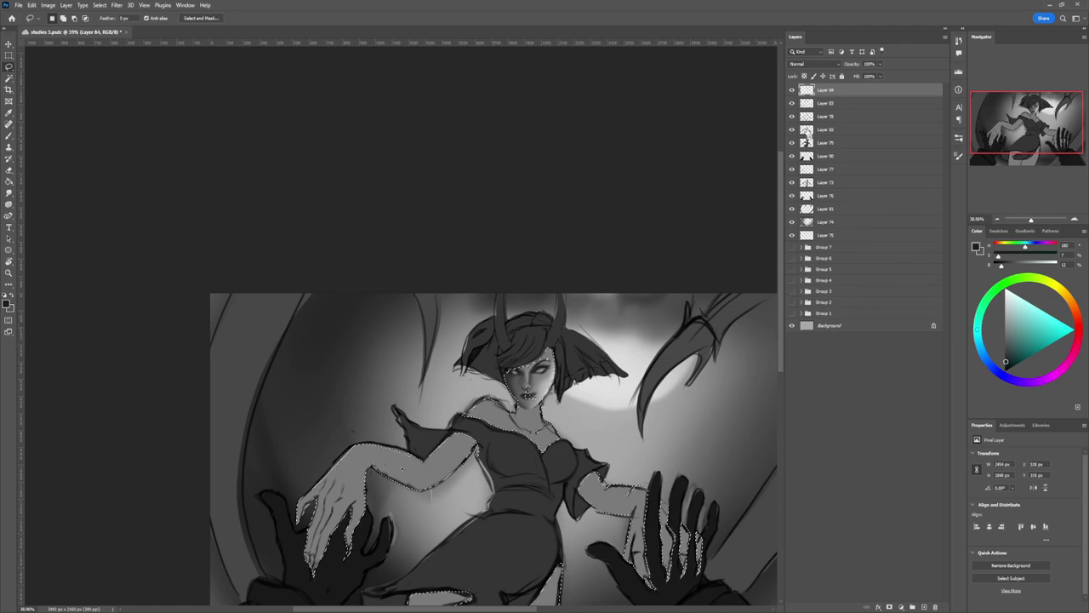
{"action": "key", "text": "ctrl+d"}
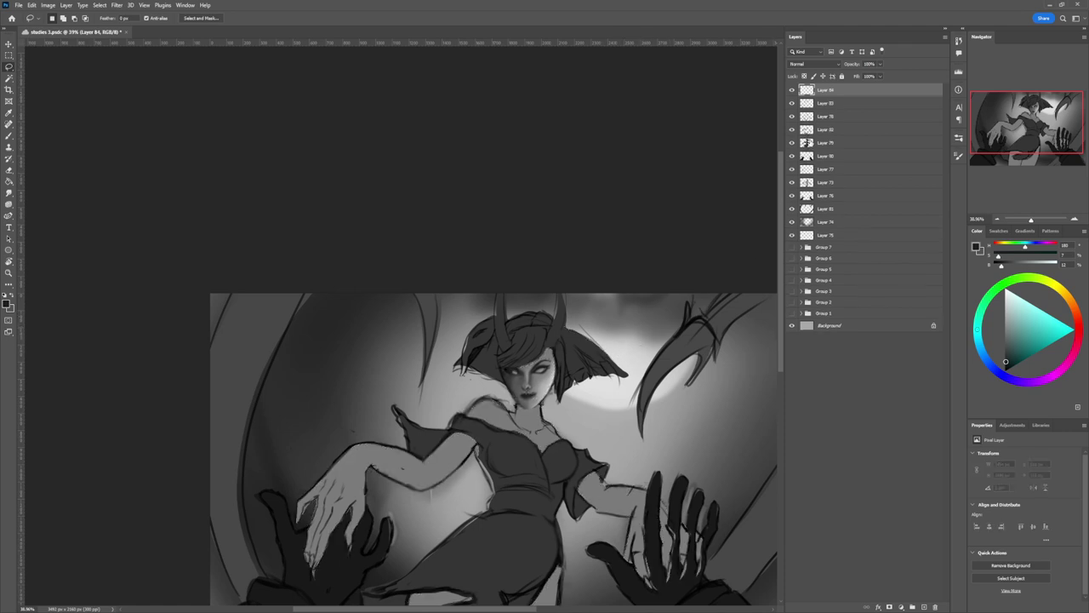
{"action": "key", "text": "Delete"}
Step: Load the woman's silhouette from the skin and clothing layers as a selection, and subtract the head and chest areas with the Lasso
{"action": "left_click", "coordinate": [810, 135], "text": "ctrl"}
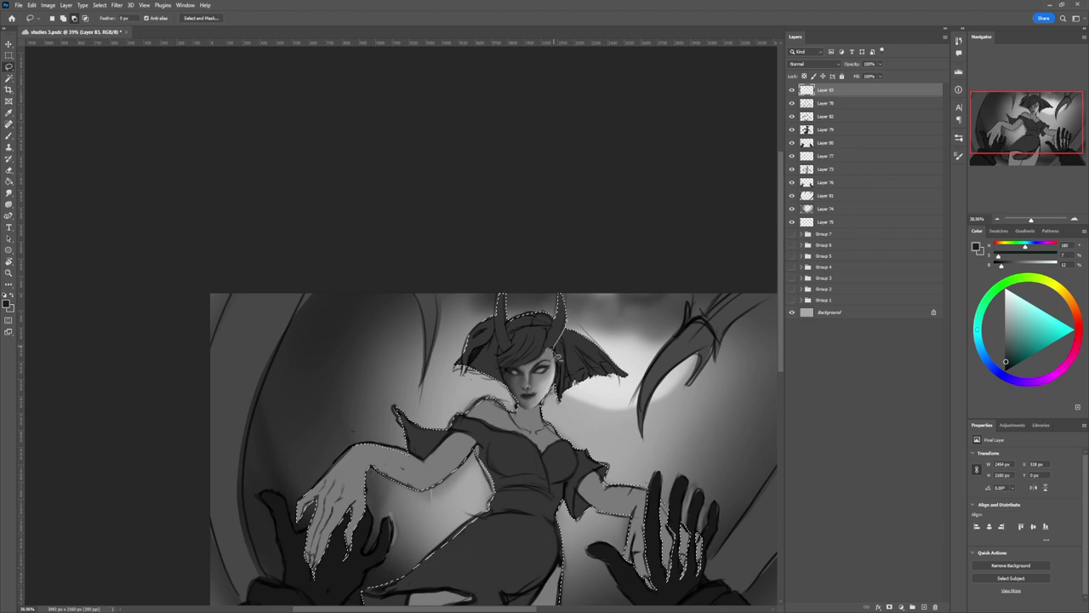
{"action": "mouse_move", "coordinate": [555, 378]}
{"action": "left_mouse_down"}
{"action": "mouse_move", "coordinate": [550, 404]}
{"action": "mouse_move", "coordinate": [524, 412]}
{"action": "mouse_move", "coordinate": [408, 349]}
{"action": "mouse_move", "coordinate": [595, 280]}
{"action": "left_mouse_up"}
{"action": "mouse_move", "coordinate": [487, 445]}
{"action": "left_mouse_down"}
{"action": "mouse_move", "coordinate": [564, 417]}
{"action": "mouse_move", "coordinate": [605, 446]}
{"action": "mouse_move", "coordinate": [542, 469]}
{"action": "left_mouse_up"}
Step: Paint a light gray rim highlight along the upper outer edge of the hair flap facing the moon
{"action": "key", "text": "b"}
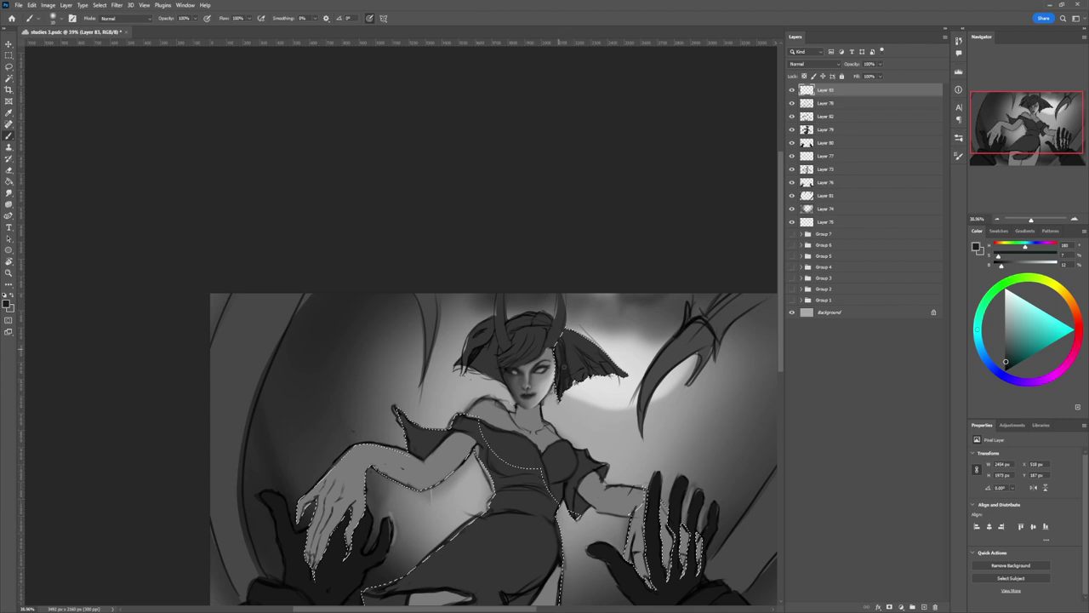
{"action": "left_click", "coordinate": [1004, 308]}
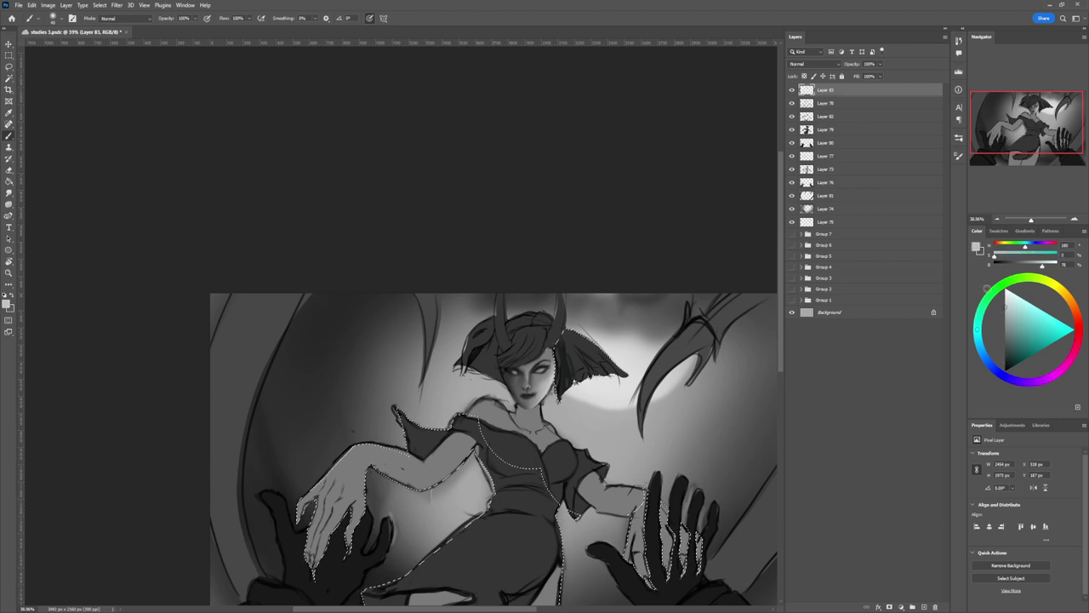
{"action": "mouse_move", "coordinate": [627, 375]}
{"action": "left_mouse_down"}
{"action": "mouse_move", "coordinate": [572, 333]}
{"action": "mouse_move", "coordinate": [584, 345]}
{"action": "left_mouse_up"}
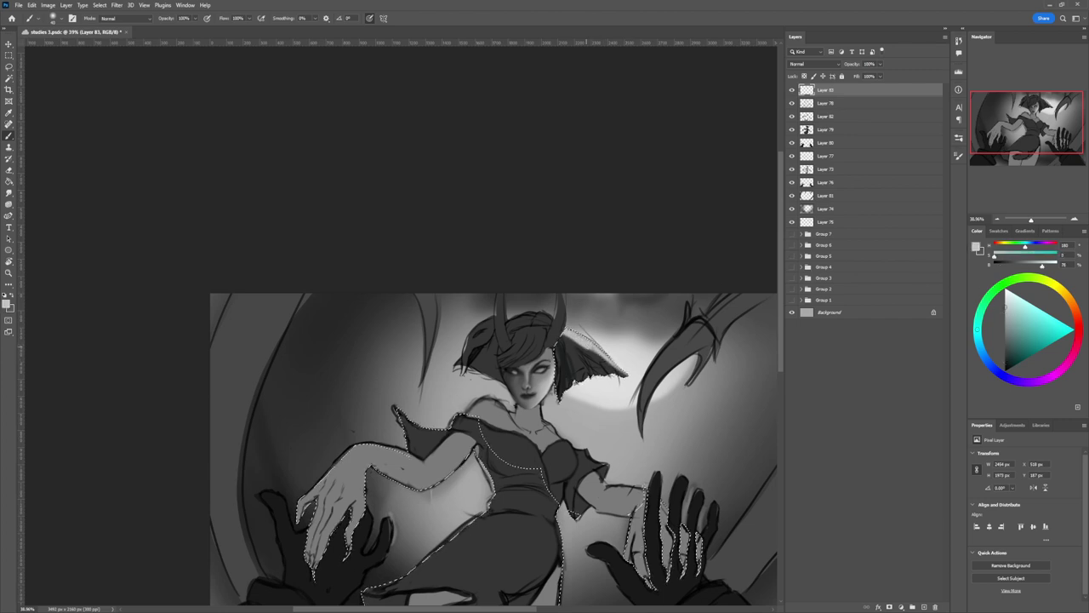
Step: Brighten the brush colour to near white and save the document
{"action": "left_click", "coordinate": [1005, 294]}
{"action": "key", "text": "ctrl+s"}
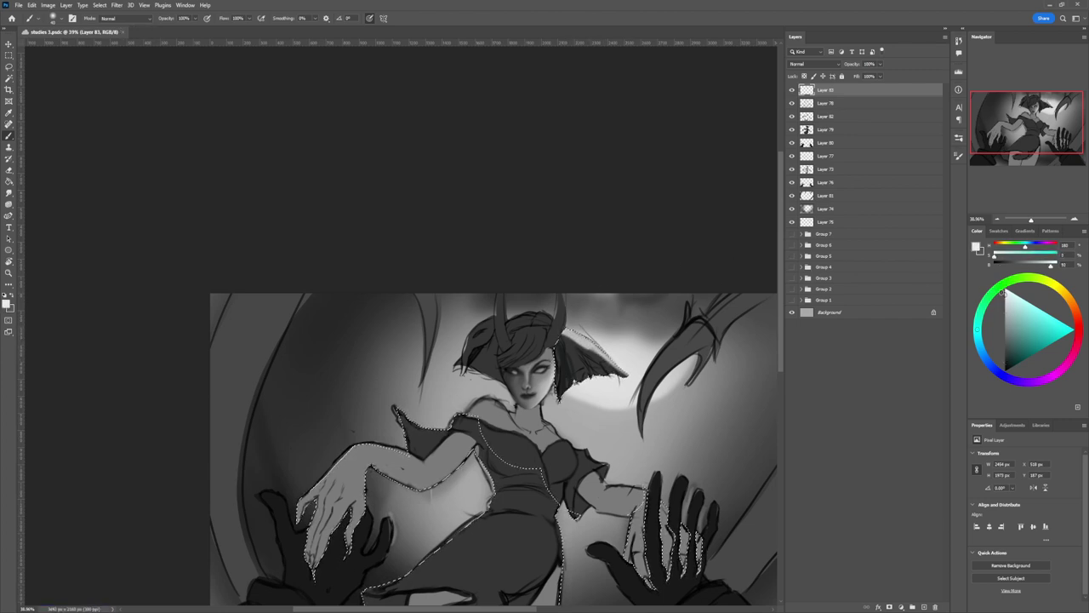
Step: Paint near-white and mid-gray highlight strokes across the upper outer part of the hair flap facing the moon
{"action": "mouse_move", "coordinate": [585, 339]}
{"action": "left_mouse_down"}
{"action": "mouse_move", "coordinate": [615, 365]}
{"action": "mouse_move", "coordinate": [557, 324]}
{"action": "left_mouse_up"}
{"action": "mouse_move", "coordinate": [620, 356]}
{"action": "left_mouse_down"}
{"action": "mouse_move", "coordinate": [591, 375]}
{"action": "mouse_move", "coordinate": [609, 357]}
{"action": "mouse_move", "coordinate": [623, 373]}
{"action": "mouse_move", "coordinate": [580, 338]}
{"action": "left_mouse_up"}
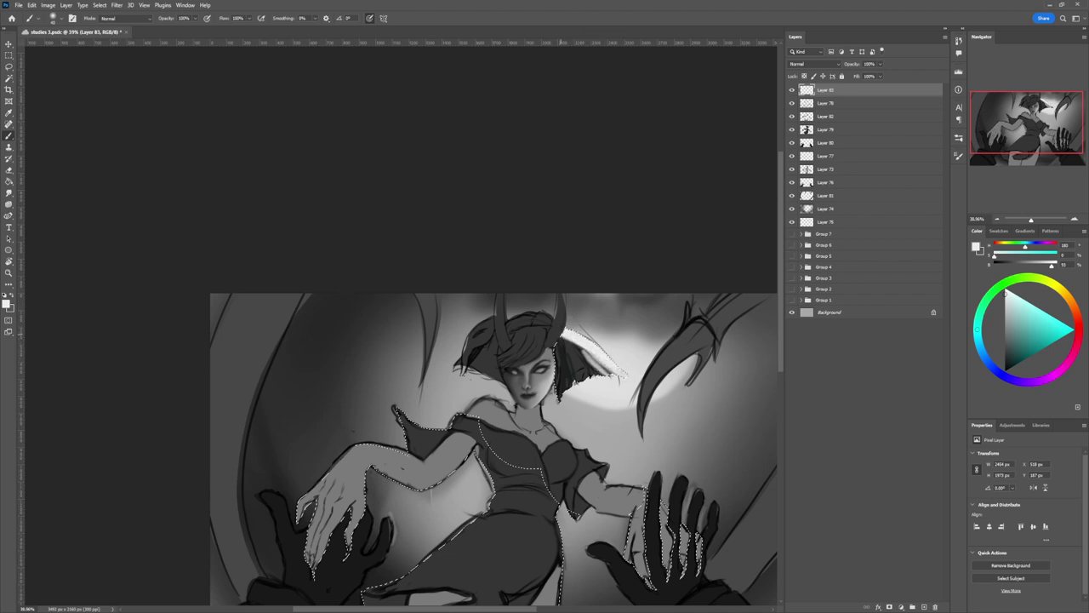
{"action": "left_click", "coordinate": [1005, 318]}
{"action": "key", "text": "["}
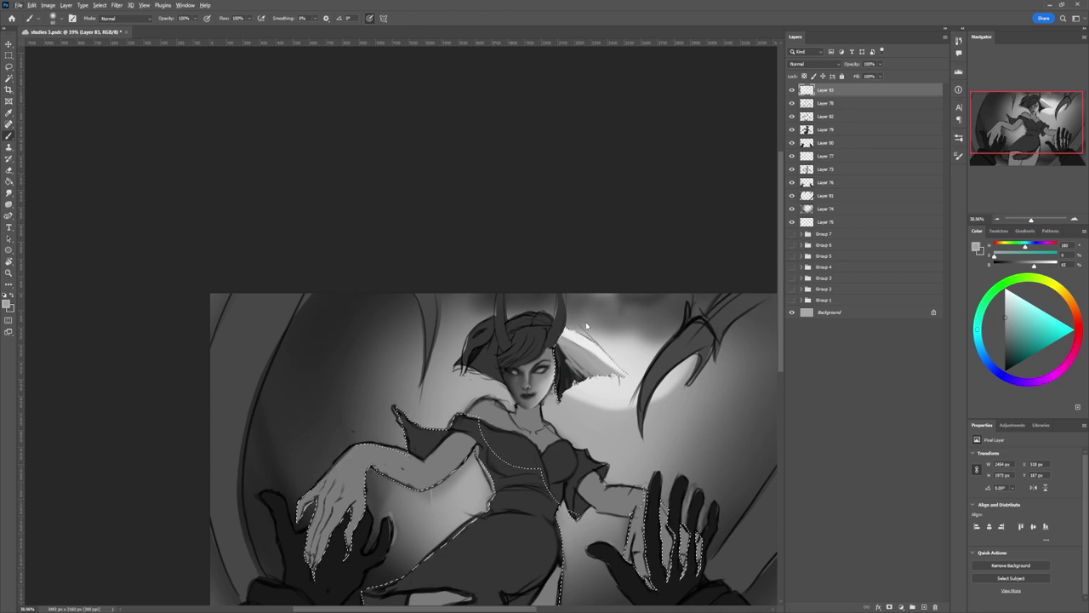
{"action": "left_click", "coordinate": [587, 336], "text": "alt"}
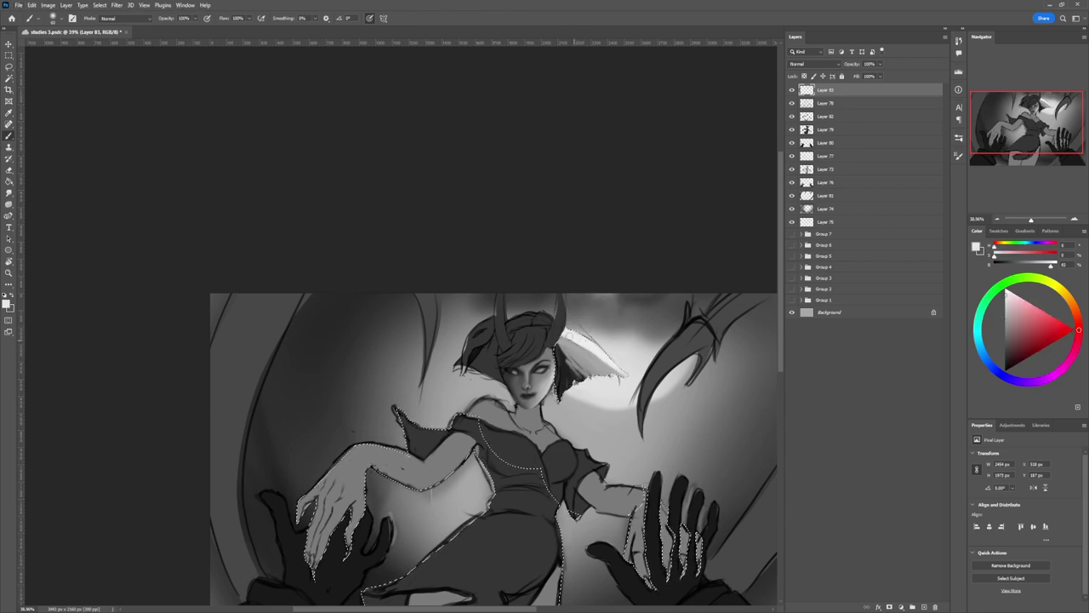
{"action": "mouse_move", "coordinate": [580, 345]}
{"action": "left_mouse_down"}
{"action": "mouse_move", "coordinate": [608, 376]}
{"action": "mouse_move", "coordinate": [597, 361]}
{"action": "left_mouse_up"}
Step: Extend the light gray strands with a smaller brush toward the inner part of the hair flap beside the face
{"action": "key", "text": "bracketleft"}
{"action": "key", "text": "bracketleft"}
{"action": "key", "text": "bracketleft"}
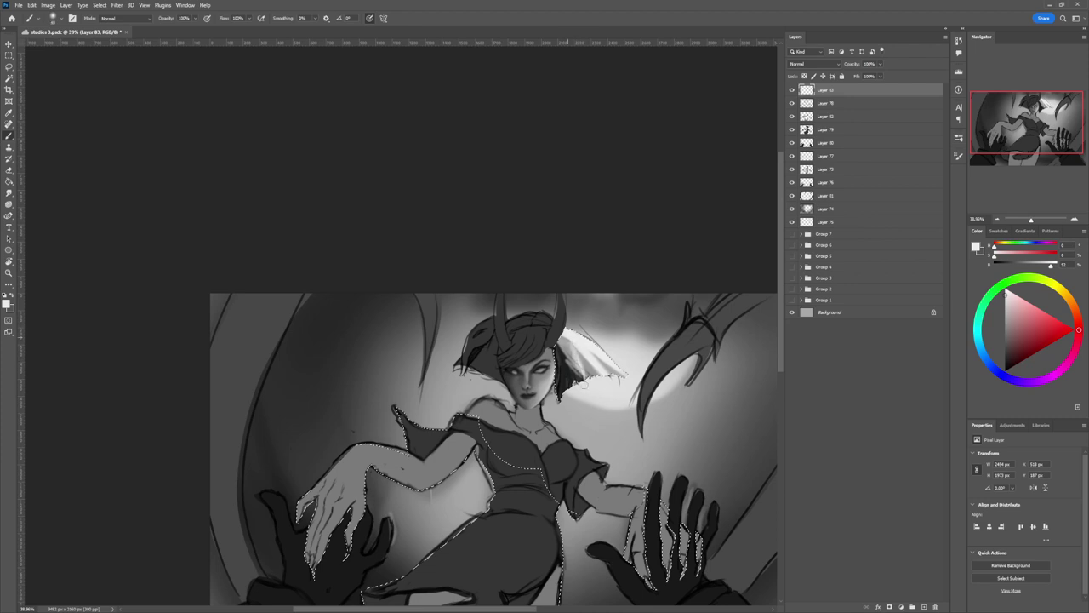
{"action": "left_click_drag", "start_coordinate": [575, 339], "coordinate": [577, 352]}
{"action": "left_click", "coordinate": [572, 348], "text": "alt"}
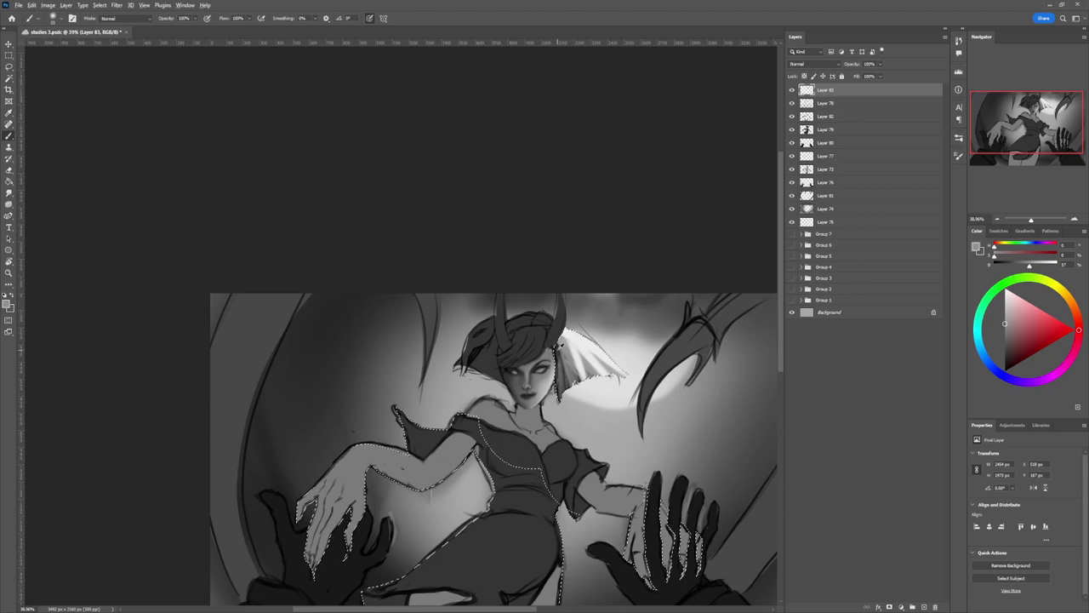
Step: Sample the dark hair tone and paint thin dark streaks between the light strands of the hair flap
{"action": "left_click", "coordinate": [557, 353], "text": "alt"}
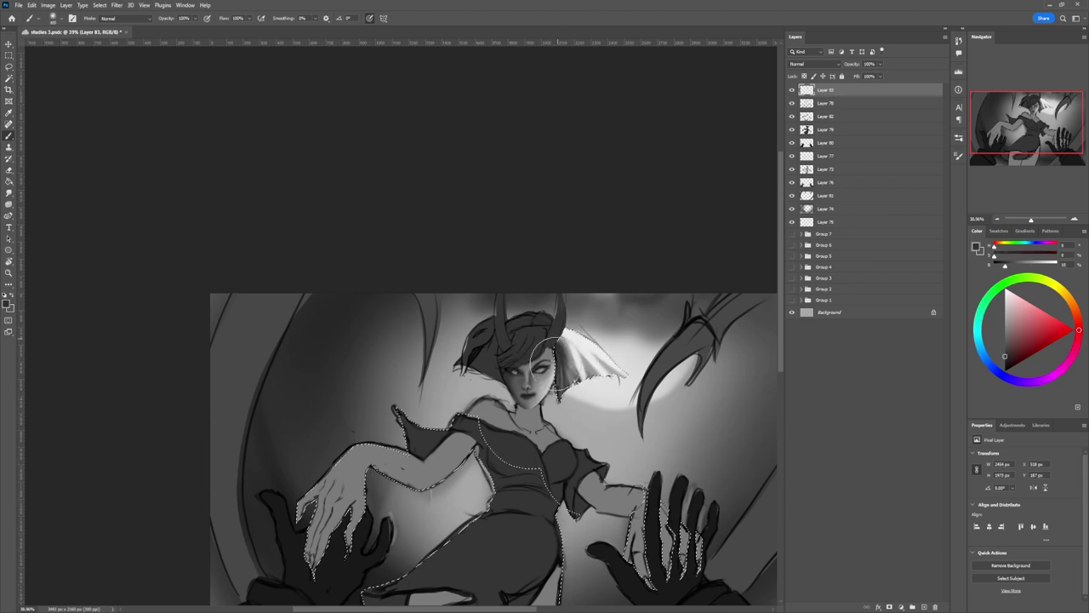
{"action": "key", "text": "bracketleft"}
{"action": "key", "text": "bracketleft"}
{"action": "key", "text": "bracketleft"}
{"action": "key", "text": "bracketleft"}
{"action": "key", "text": "bracketleft"}
{"action": "key", "text": "bracketleft"}
{"action": "key", "text": "bracketleft"}
{"action": "key", "text": "bracketleft"}
{"action": "key", "text": "bracketleft"}
{"action": "key", "text": "bracketleft"}
{"action": "key", "text": "bracketleft"}
{"action": "key", "text": "bracketleft"}
{"action": "key", "text": "bracketleft"}
{"action": "mouse_move", "coordinate": [585, 363]}
{"action": "left_mouse_down"}
{"action": "mouse_move", "coordinate": [590, 377]}
{"action": "mouse_move", "coordinate": [569, 345]}
{"action": "left_mouse_up"}
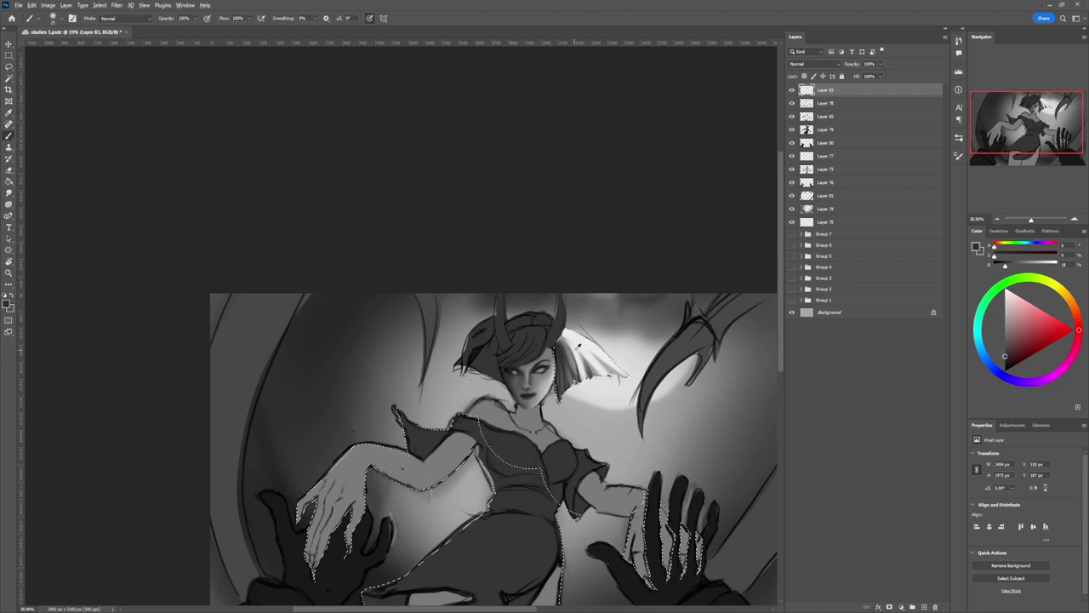
Step: Refine the hair flap with fine strands in light and mid grays sampled from the hair
{"action": "key", "text": "x"}
{"action": "left_click", "coordinate": [611, 364], "text": "alt"}
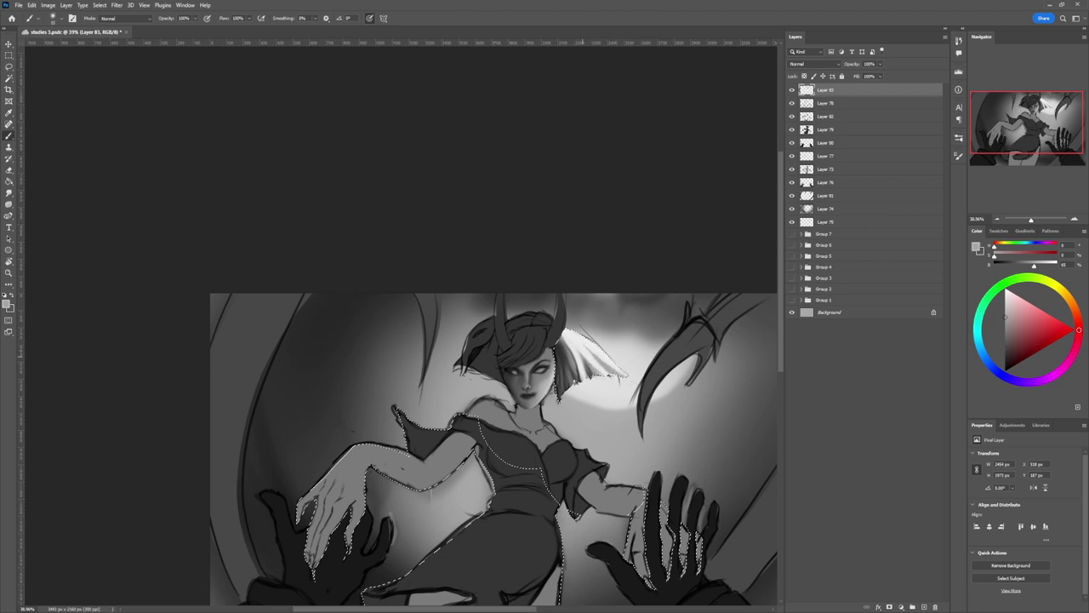
{"action": "left_click", "coordinate": [594, 368], "text": "alt"}
{"action": "left_click_drag", "start_coordinate": [594, 358], "coordinate": [607, 371]}
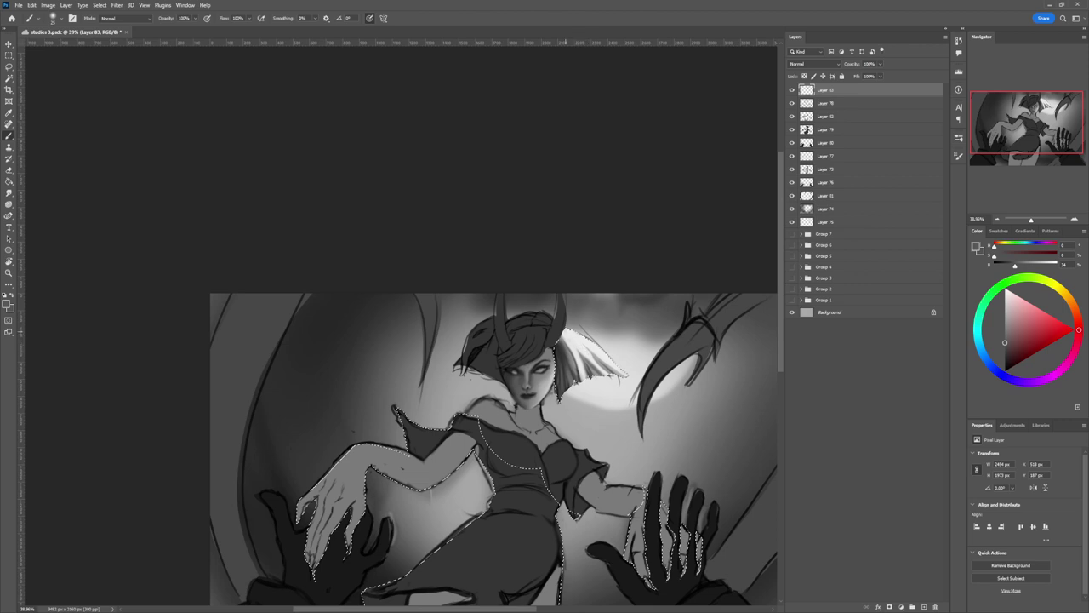
{"action": "key", "text": "bracketleft"}
{"action": "key", "text": "bracketleft"}
{"action": "key", "text": "bracketleft"}
{"action": "left_click_drag", "start_coordinate": [577, 348], "coordinate": [565, 331]}
{"action": "key", "text": "bracketleft"}
{"action": "left_click", "coordinate": [572, 345], "text": "alt"}
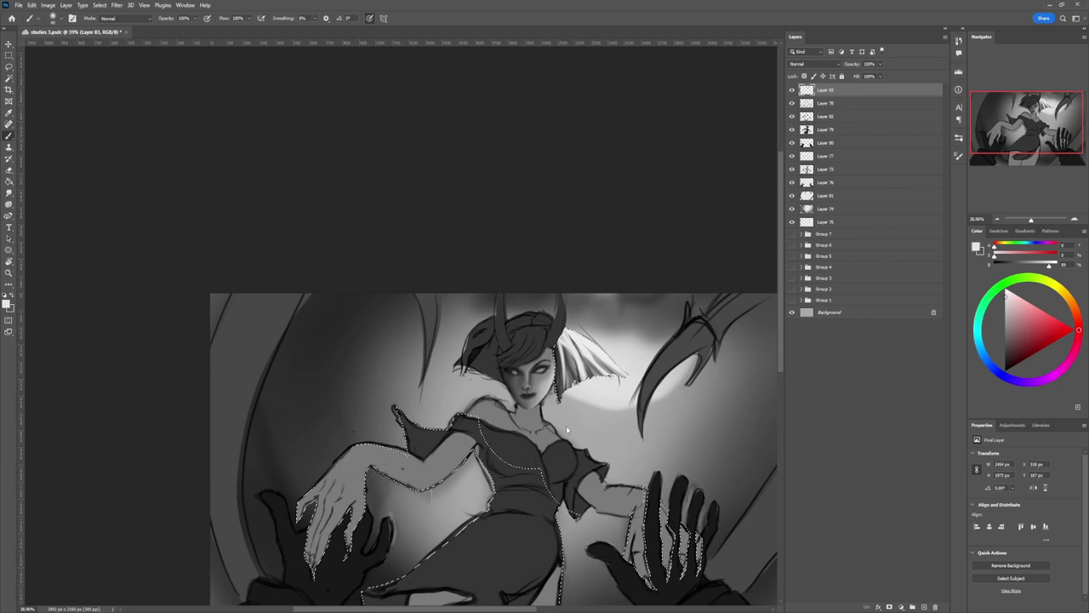
Step: Clear the silhouette selection and lasso the fringe of hair above the woman's forehead
{"action": "key", "text": "z"}
{"action": "left_click_drag", "start_coordinate": [569, 428], "coordinate": [594, 413]}
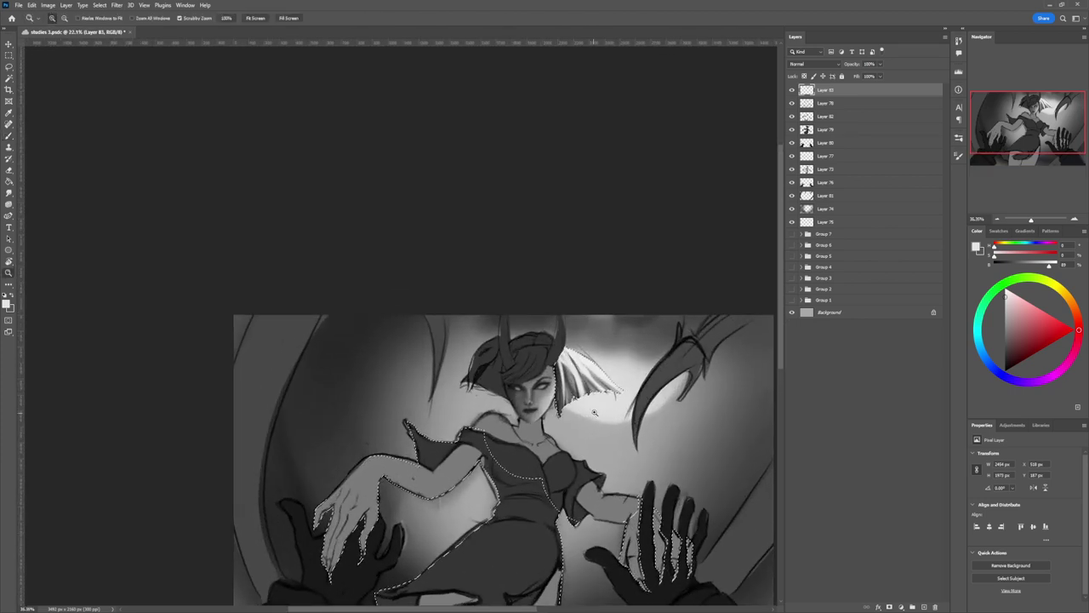
{"action": "key", "text": "l"}
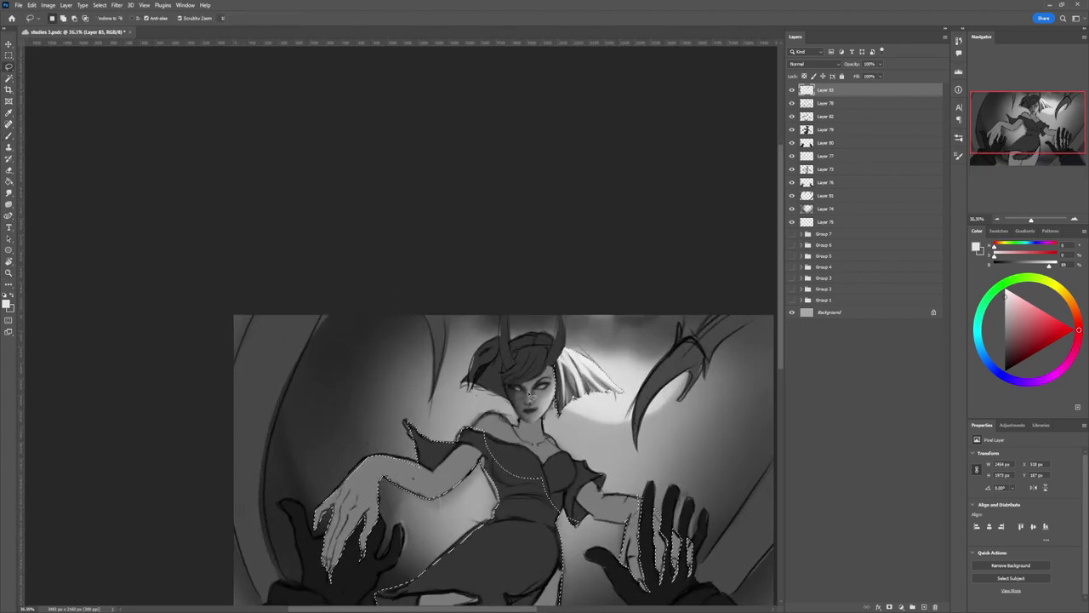
{"action": "key", "text": "ctrl+d"}
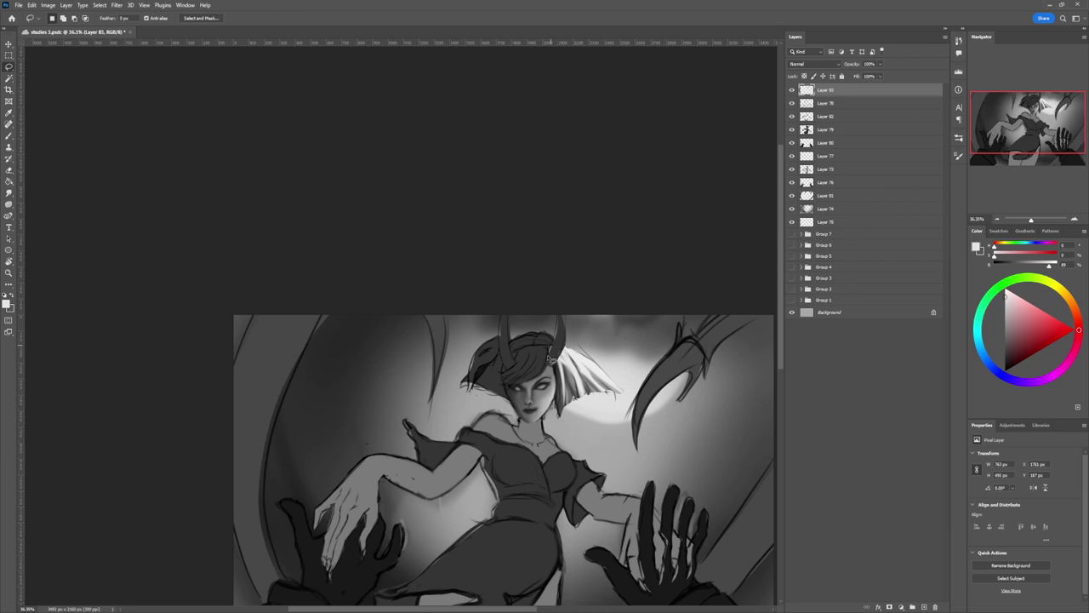
{"action": "mouse_move", "coordinate": [549, 355]}
{"action": "left_mouse_down"}
{"action": "mouse_move", "coordinate": [549, 387]}
{"action": "mouse_move", "coordinate": [502, 387]}
{"action": "mouse_move", "coordinate": [524, 349]}
{"action": "mouse_move", "coordinate": [560, 350]}
{"action": "left_mouse_up"}
{"action": "left_click_drag", "start_coordinate": [529, 346], "coordinate": [514, 351]}
{"action": "key", "text": "b"}
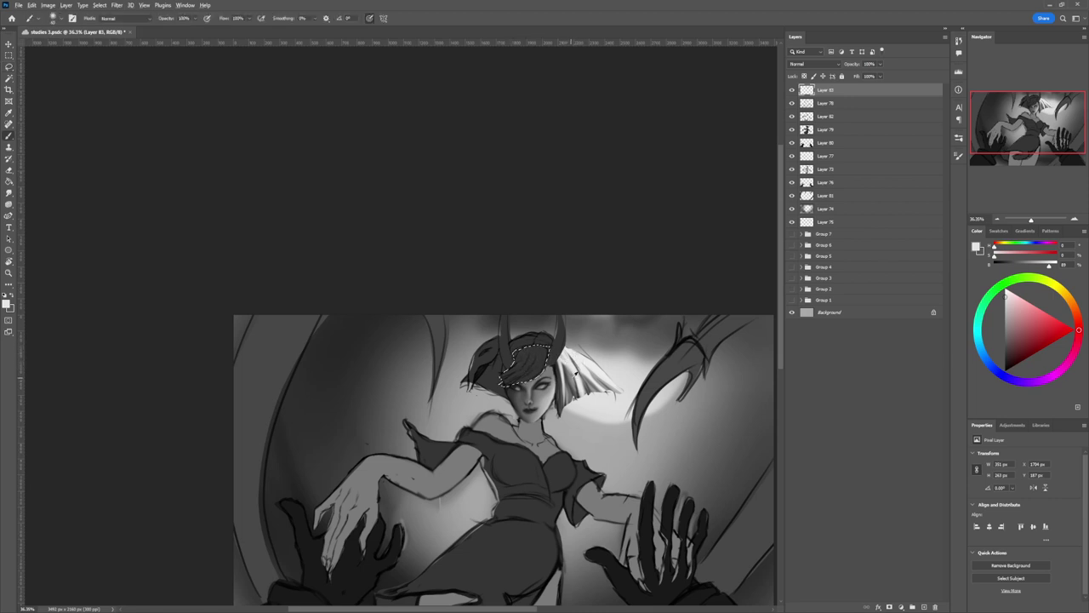
Step: Paint a soft gray sheen across the selected fringe and darken its edges with the sampled dark hair tone
{"action": "left_click", "coordinate": [575, 375], "text": "alt"}
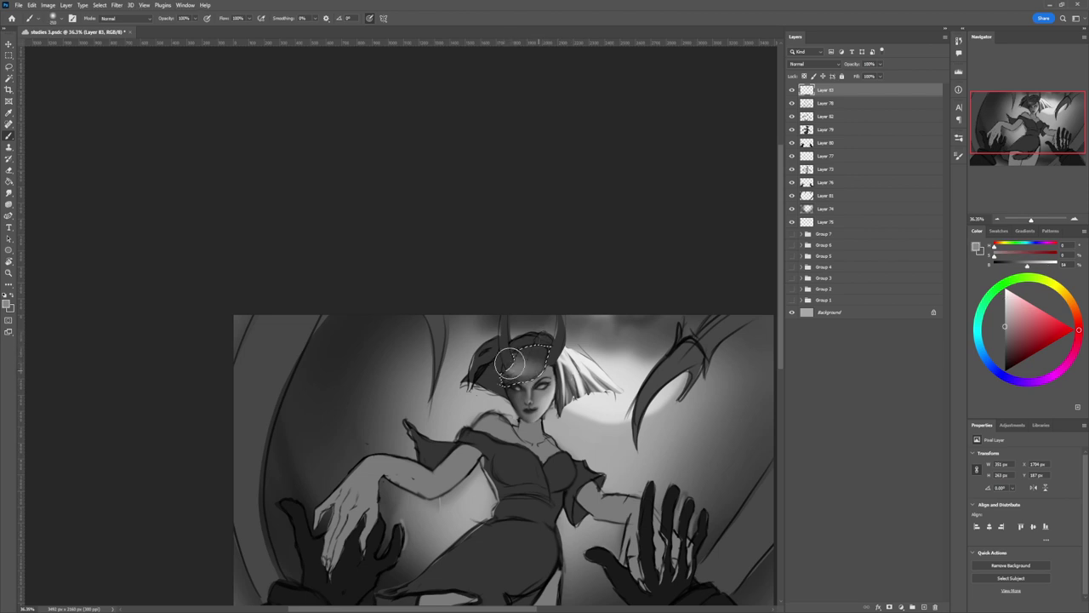
{"action": "left_click", "coordinate": [557, 368], "text": "alt"}
{"action": "mouse_move", "coordinate": [559, 369]}
{"action": "left_mouse_down"}
{"action": "mouse_move", "coordinate": [510, 342]}
{"action": "mouse_move", "coordinate": [525, 341]}
{"action": "mouse_move", "coordinate": [516, 393]}
{"action": "mouse_move", "coordinate": [494, 378]}
{"action": "mouse_move", "coordinate": [532, 387]}
{"action": "mouse_move", "coordinate": [502, 382]}
{"action": "left_mouse_up"}
{"action": "key", "text": "bracketright"}
{"action": "key", "text": "bracketright"}
{"action": "key", "text": "bracketright"}
{"action": "key", "text": "bracketleft"}
{"action": "key", "text": "bracketleft"}
{"action": "key", "text": "bracketleft"}
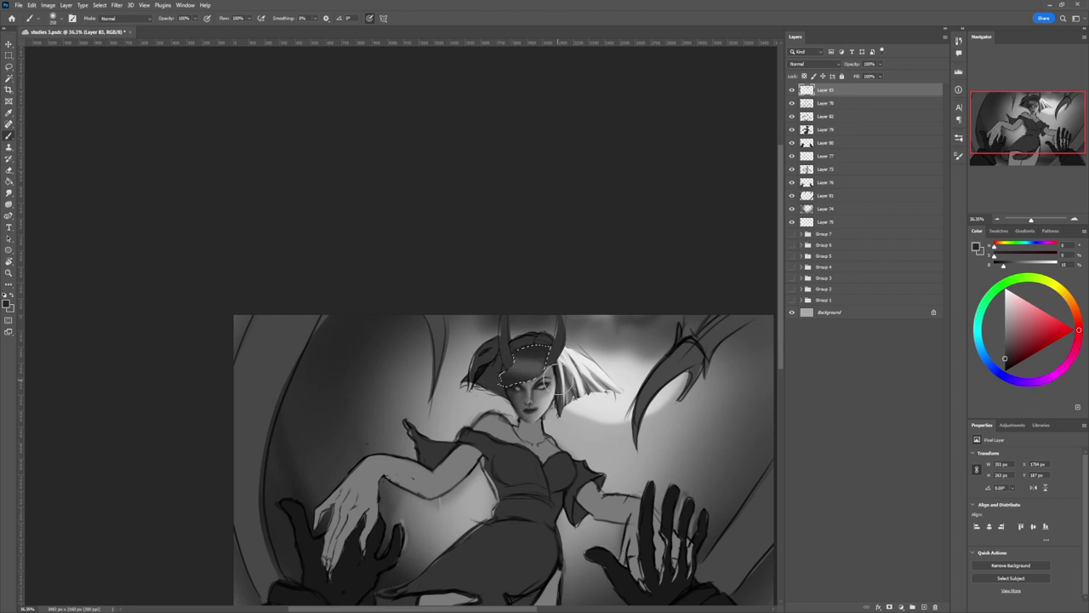
Step: Paint thin sampled-gray strands along the fringe's sheen with a smaller brush
{"action": "left_click", "coordinate": [575, 374], "text": "alt"}
{"action": "key", "text": "["}
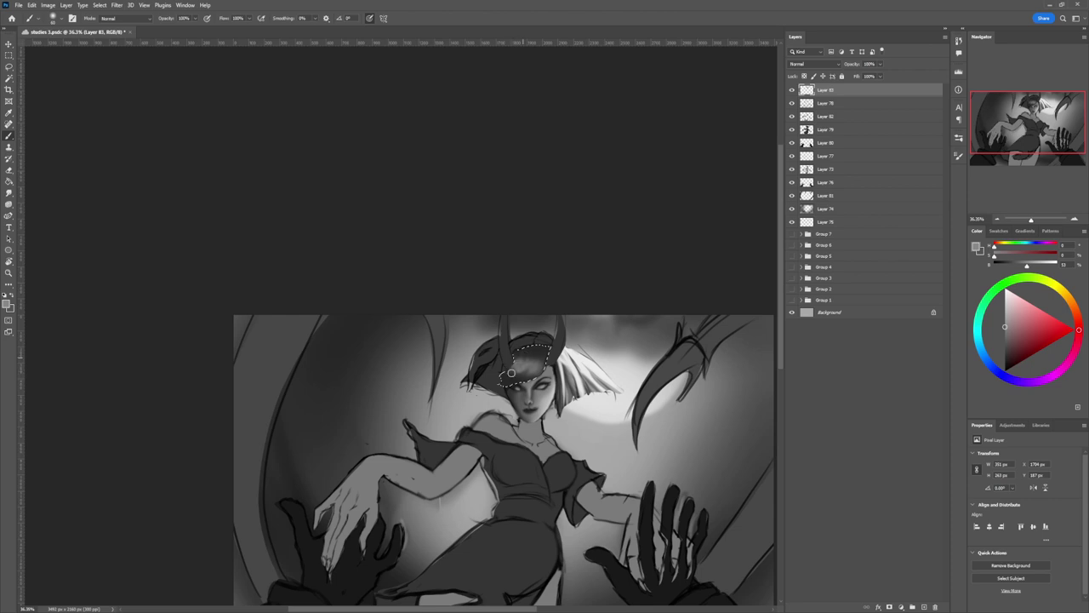
{"action": "left_click", "coordinate": [498, 385], "text": "alt"}
{"action": "left_click_drag", "start_coordinate": [521, 370], "coordinate": [545, 344]}
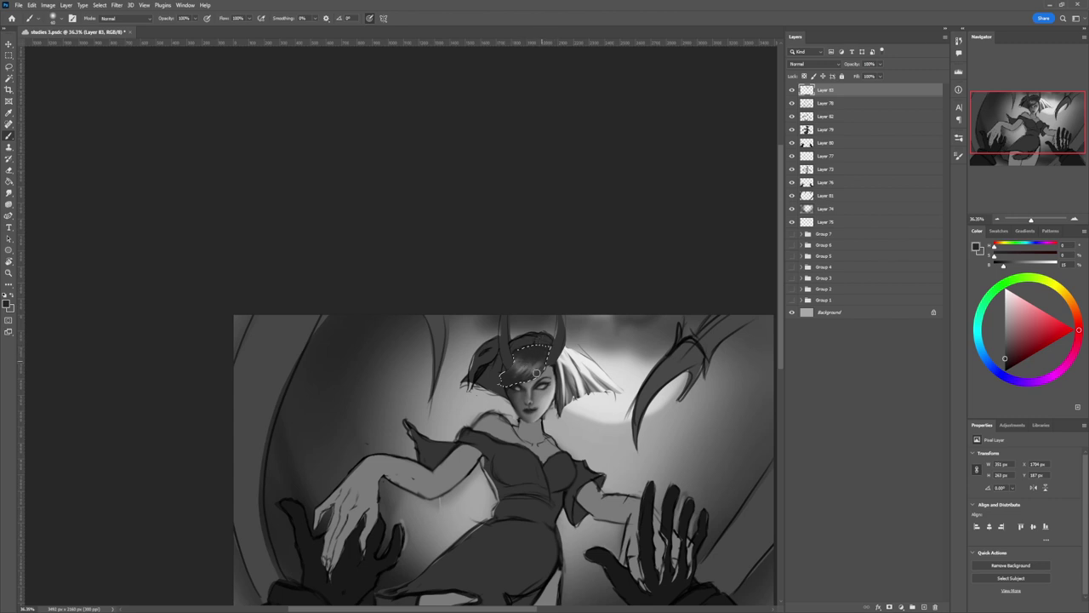
Step: Deepen the fringe with dark strands in sampled tones, leaving a glossy highlight across its middle
{"action": "left_click", "coordinate": [555, 366], "text": "alt"}
{"action": "left_click", "coordinate": [531, 365], "text": "alt"}
{"action": "key", "text": "bracketright"}
{"action": "key", "text": "bracketright"}
{"action": "key", "text": "bracketright"}
{"action": "key", "text": "bracketright"}
{"action": "key", "text": "bracketright"}
{"action": "key", "text": "bracketright"}
{"action": "key", "text": "bracketright"}
{"action": "key", "text": "bracketright"}
{"action": "key", "text": "bracketright"}
{"action": "mouse_move", "coordinate": [509, 363]}
{"action": "left_mouse_down"}
{"action": "mouse_move", "coordinate": [502, 374]}
{"action": "mouse_move", "coordinate": [536, 349]}
{"action": "mouse_move", "coordinate": [533, 358]}
{"action": "left_mouse_up"}
{"action": "key", "text": "bracketright"}
{"action": "key", "text": "bracketright"}
{"action": "key", "text": "bracketright"}
{"action": "key", "text": "bracketright"}
{"action": "key", "text": "bracketright"}
{"action": "key", "text": "bracketright"}
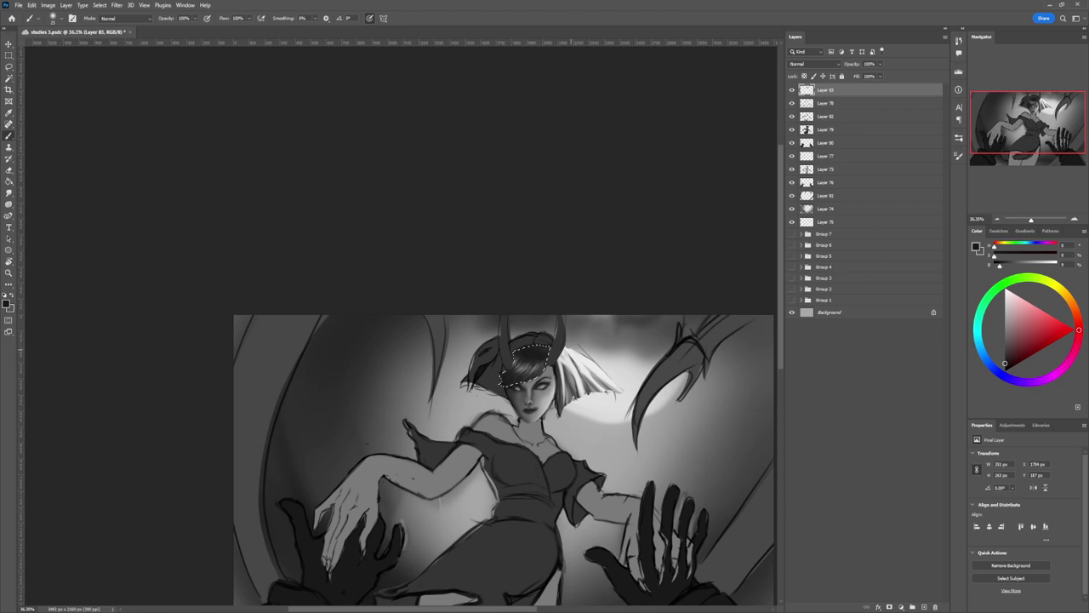
Step: Clear the fringe selection and lasso the crown of the hair between the two horns
{"action": "key", "text": "l"}
{"action": "key", "text": "ctrl+d"}
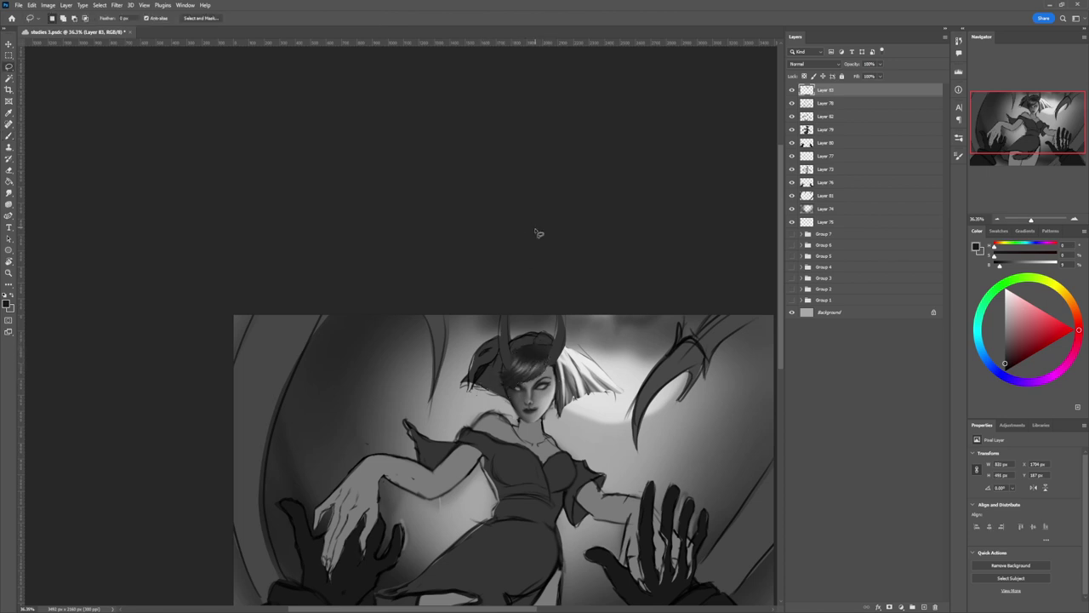
{"action": "key", "text": "z"}
{"action": "left_click_drag", "start_coordinate": [515, 414], "coordinate": [491, 413]}
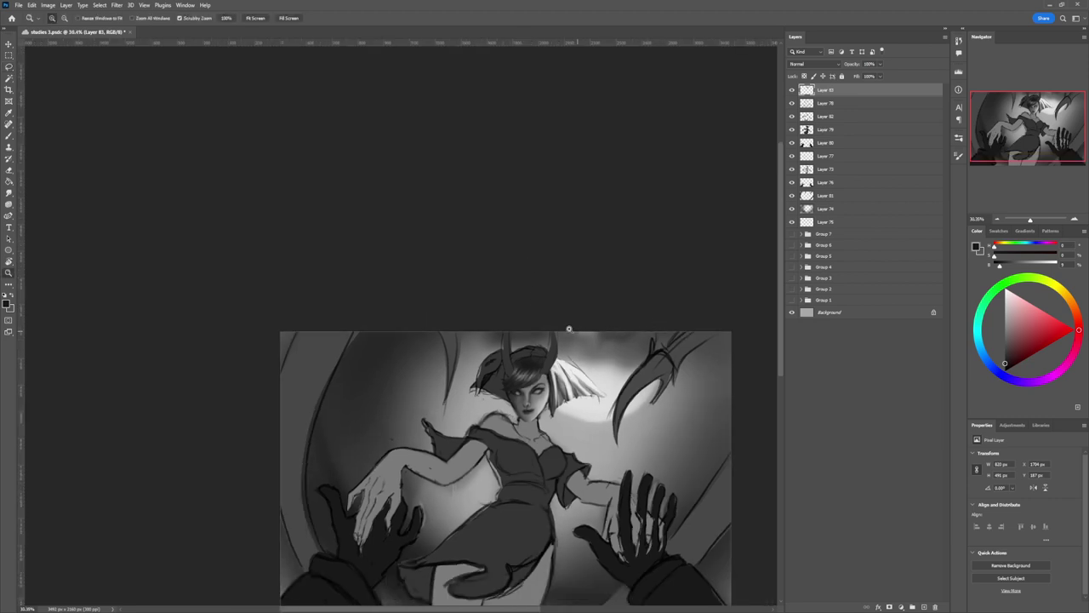
{"action": "scroll", "coordinate": [569, 329], "scroll_direction": "up", "scroll_amount": 2}
{"action": "key", "text": "l"}
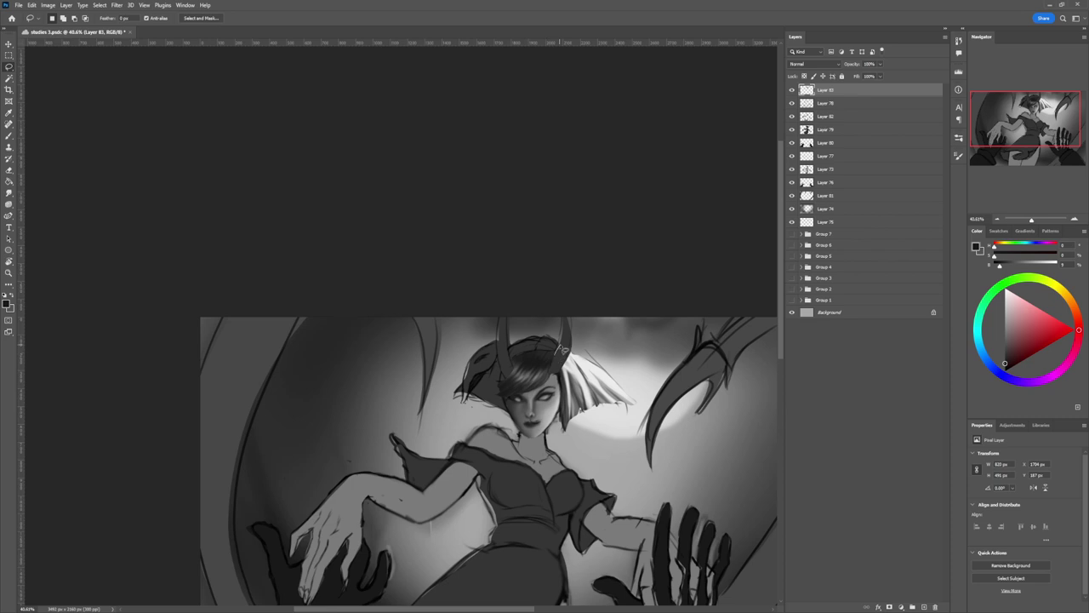
{"action": "mouse_move", "coordinate": [517, 346]}
{"action": "left_mouse_down"}
{"action": "mouse_move", "coordinate": [513, 363]}
{"action": "mouse_move", "coordinate": [522, 365]}
{"action": "mouse_move", "coordinate": [562, 340]}
{"action": "left_mouse_up"}
{"action": "key", "text": "b"}
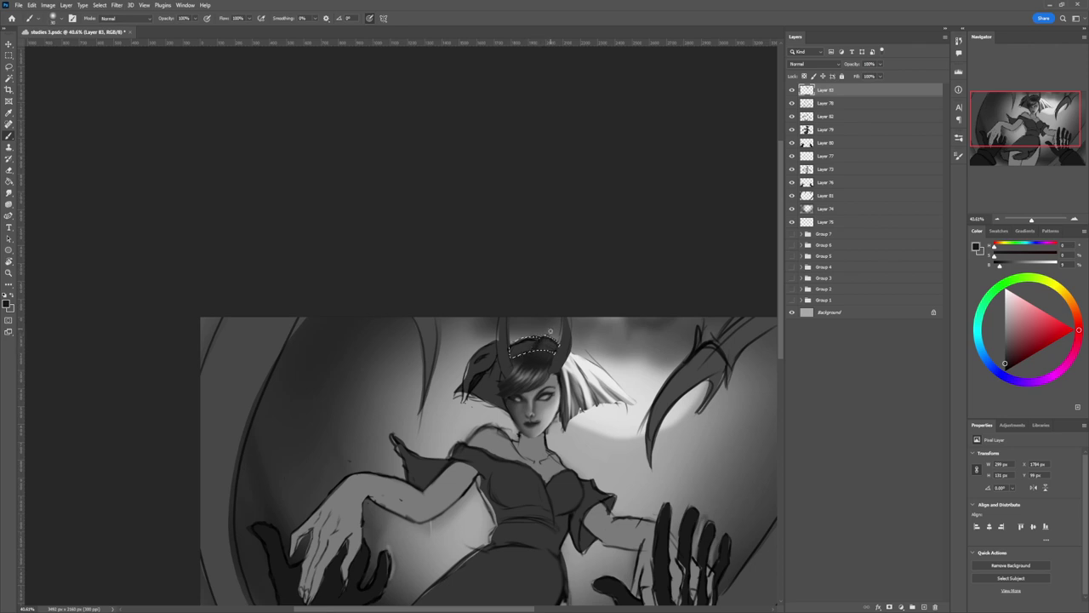
Step: Shade the crown with sampled dark tones, add fine light gray strands, and clear the selection
{"action": "left_click", "coordinate": [523, 361], "text": "alt"}
{"action": "left_click", "coordinate": [517, 349], "text": "alt"}
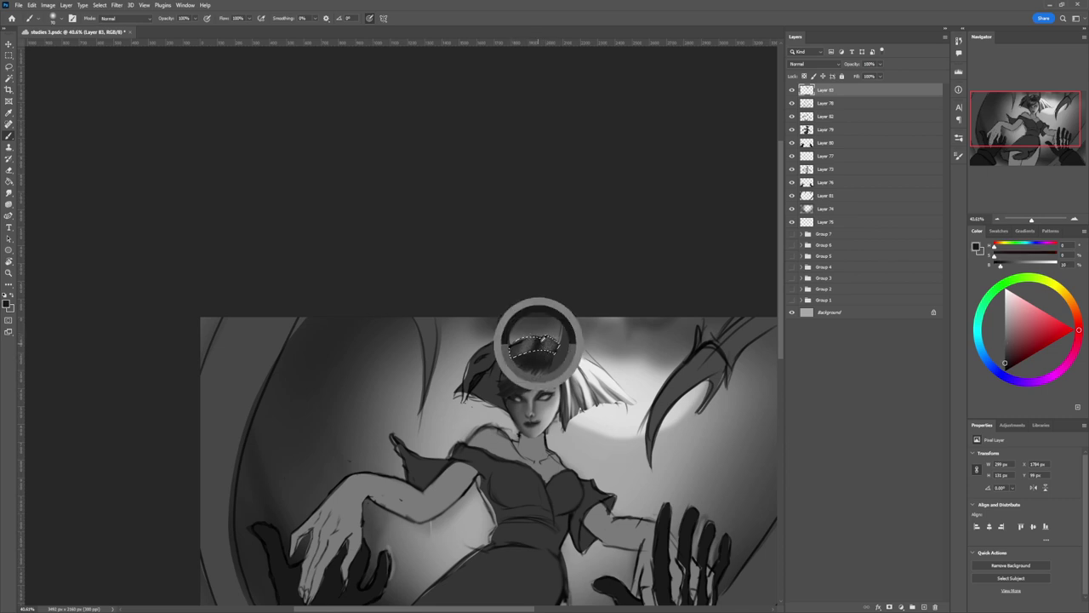
{"action": "left_click", "coordinate": [536, 341]}
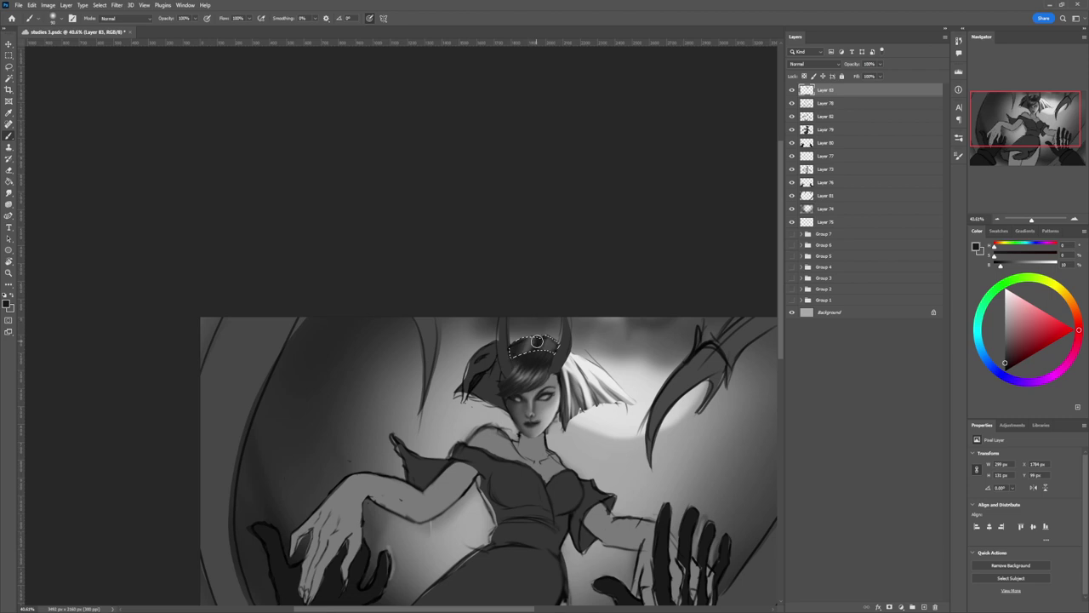
{"action": "key", "text": "bracketleft"}
{"action": "key", "text": "bracketleft"}
{"action": "key", "text": "bracketleft"}
{"action": "left_click", "coordinate": [1005, 309]}
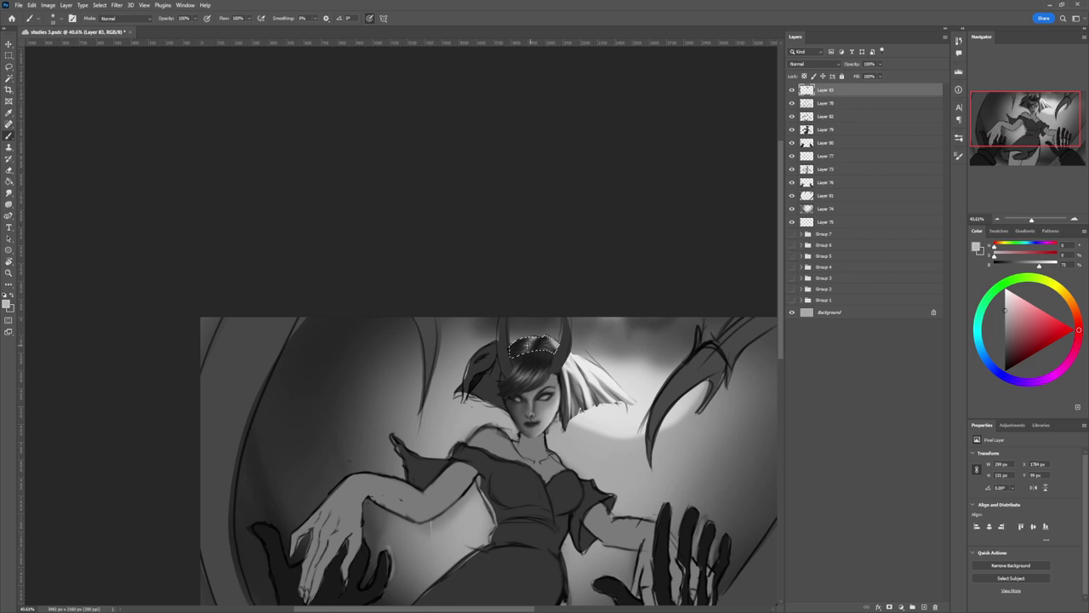
{"action": "key", "text": "ctrl+d"}
{"action": "key", "text": "l"}
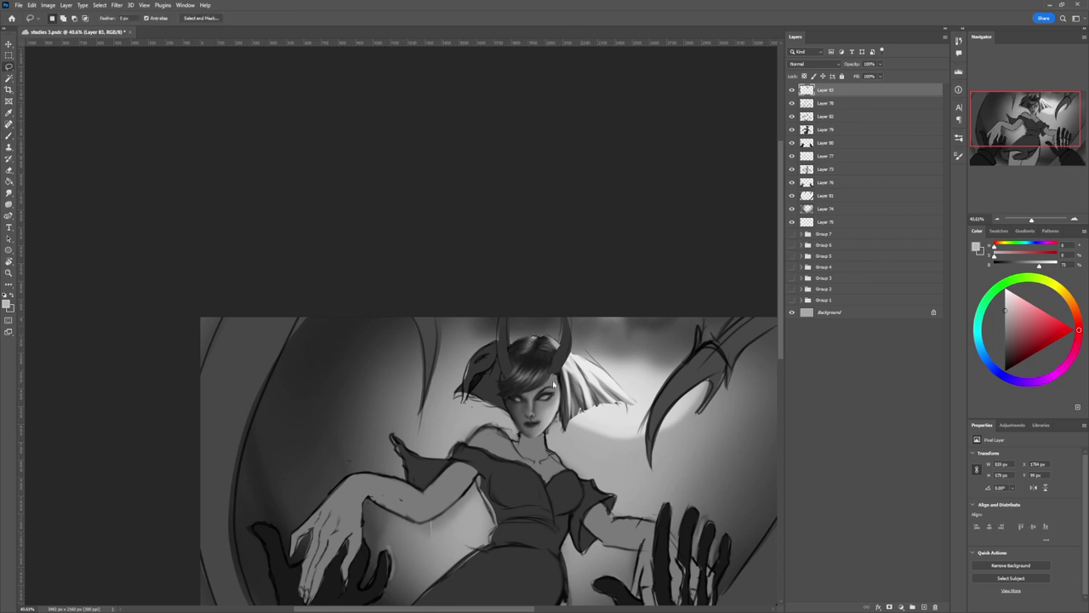
{"action": "key", "text": "z"}
{"action": "left_click_drag", "start_coordinate": [567, 394], "coordinate": [511, 387]}
{"action": "scroll", "coordinate": [585, 400], "scroll_direction": "up", "scroll_amount": 3}
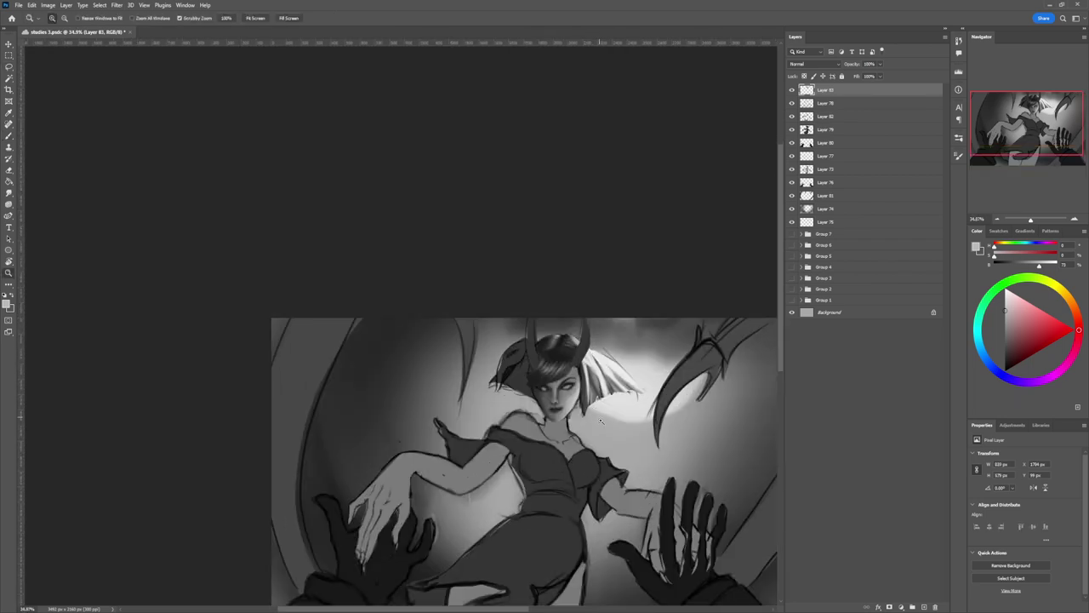
{"action": "scroll", "coordinate": [587, 400], "scroll_direction": "down", "scroll_amount": 2}
{"action": "scroll", "coordinate": [616, 413], "scroll_direction": "down", "scroll_amount": 2}
{"action": "scroll", "coordinate": [595, 412], "scroll_direction": "up", "scroll_amount": 3}
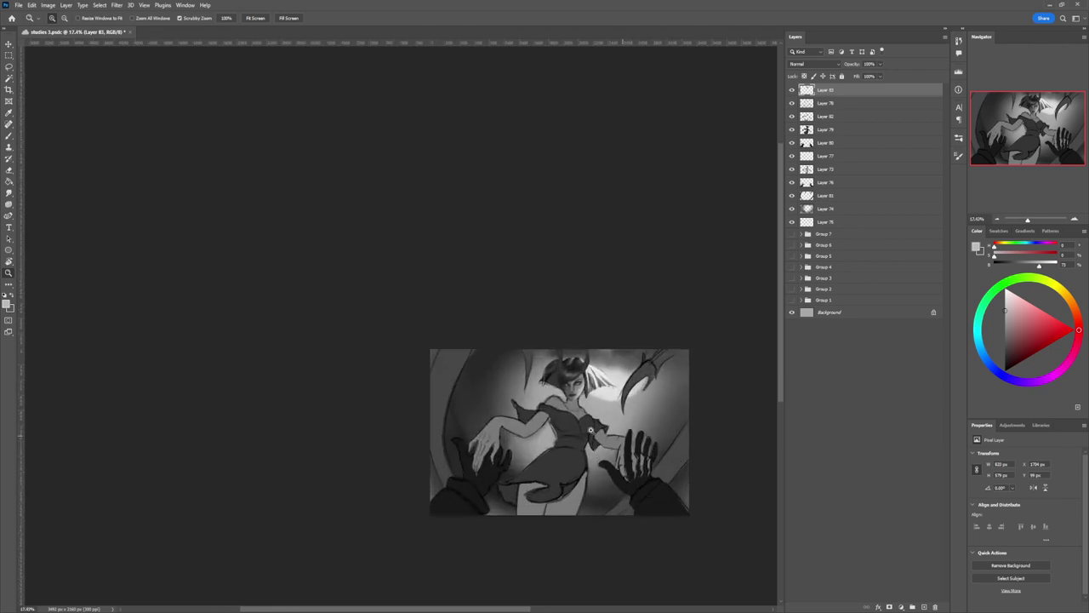
{"action": "key", "text": "l"}
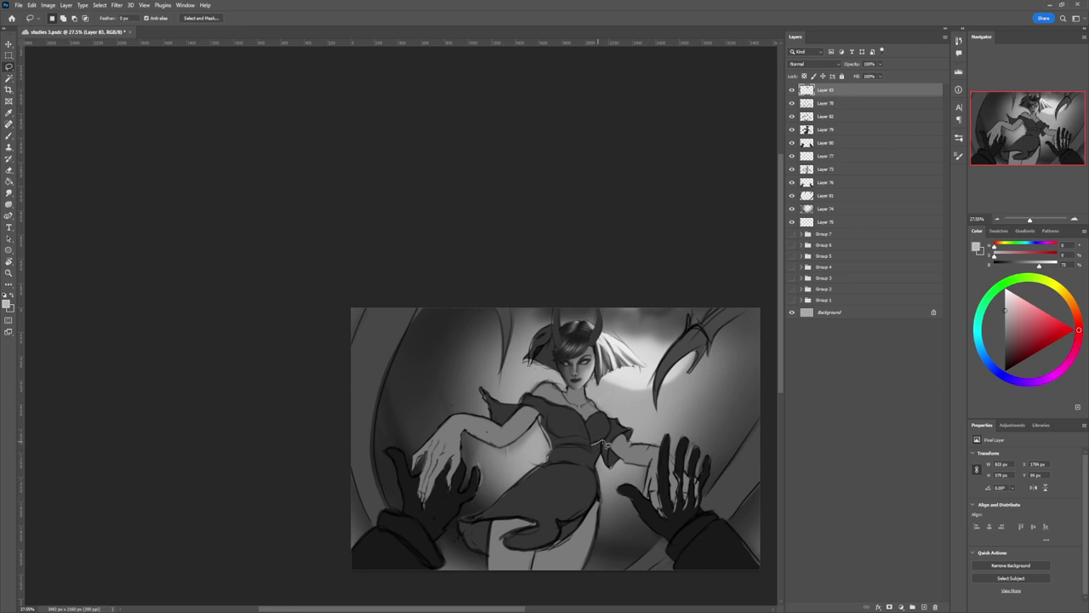
{"action": "mouse_move", "coordinate": [602, 444]}
{"action": "left_mouse_down"}
{"action": "mouse_move", "coordinate": [606, 417]}
{"action": "mouse_move", "coordinate": [586, 431]}
{"action": "mouse_move", "coordinate": [603, 444]}
{"action": "left_mouse_up"}
{"action": "key", "text": "b"}
{"action": "left_click", "coordinate": [597, 438], "text": "alt"}
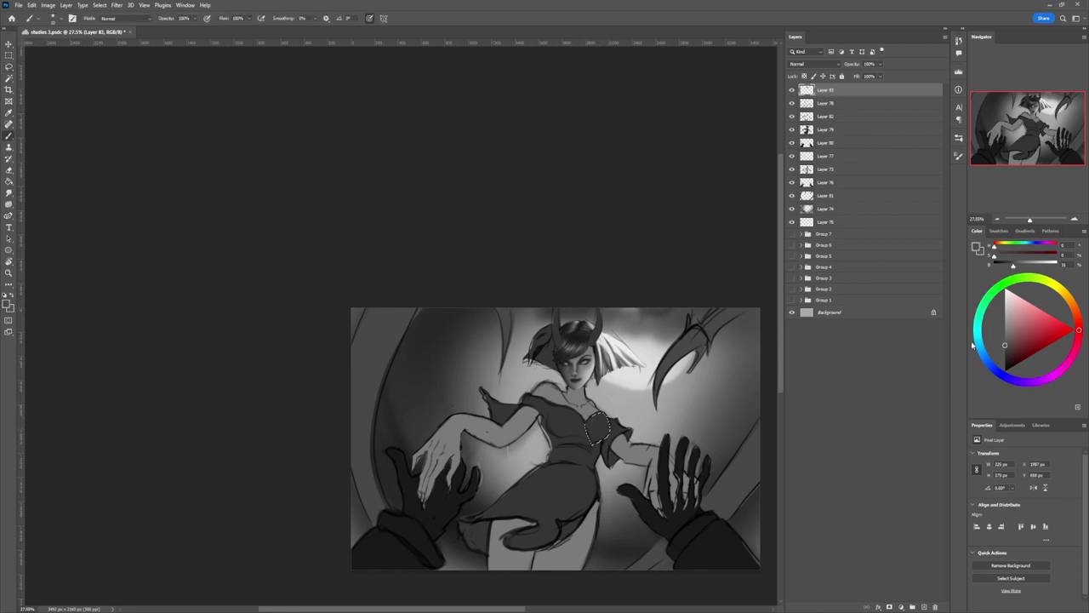
{"action": "left_click", "coordinate": [1004, 357]}
{"action": "key", "text": "bracketright"}
{"action": "key", "text": "bracketright"}
{"action": "key", "text": "bracketright"}
{"action": "key", "text": "bracketright"}
{"action": "key", "text": "bracketright"}
{"action": "key", "text": "bracketright"}
{"action": "key", "text": "bracketright"}
{"action": "key", "text": "bracketright"}
{"action": "key", "text": "bracketright"}
{"action": "key", "text": "bracketright"}
{"action": "key", "text": "bracketright"}
{"action": "key", "text": "bracketright"}
{"action": "key", "text": "bracketright"}
{"action": "key", "text": "bracketright"}
{"action": "key", "text": "bracketright"}
{"action": "key", "text": "z"}
{"action": "mouse_move", "coordinate": [634, 442]}
{"action": "left_mouse_down"}
{"action": "mouse_move", "coordinate": [608, 449]}
{"action": "mouse_move", "coordinate": [631, 453]}
{"action": "mouse_move", "coordinate": [617, 456]}
{"action": "left_mouse_up"}
{"action": "key", "text": "l"}
{"action": "key", "text": "ctrl+d"}
{"action": "key", "text": "z"}
{"action": "left_click_drag", "start_coordinate": [555, 487], "coordinate": [618, 476]}
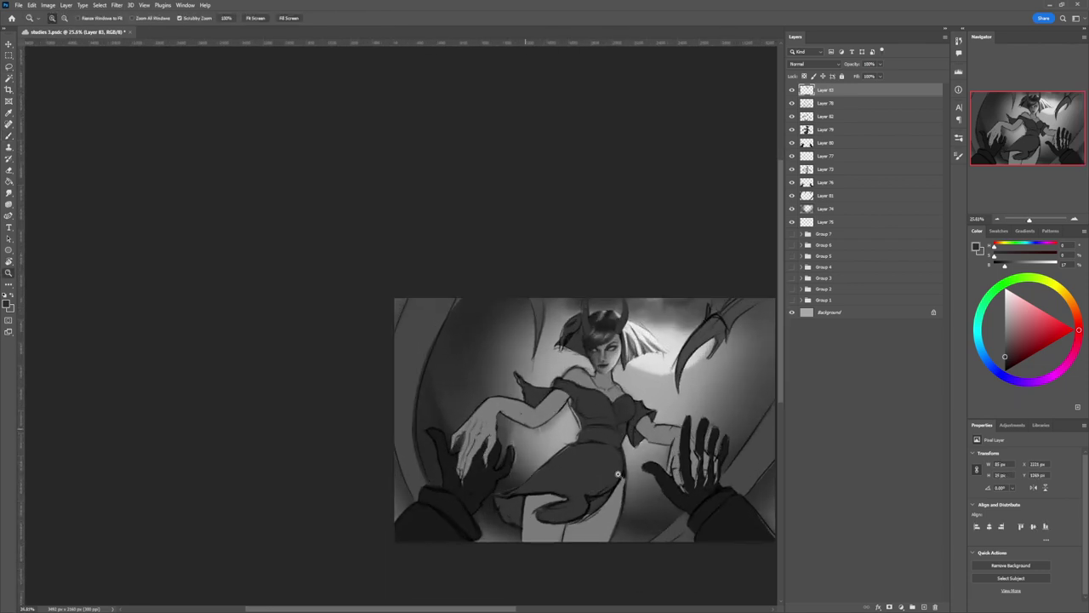
Step: Lasso the dress's bodice cup on the picture's right and paint it with dark tones using a smaller brush
{"action": "key", "text": "l"}
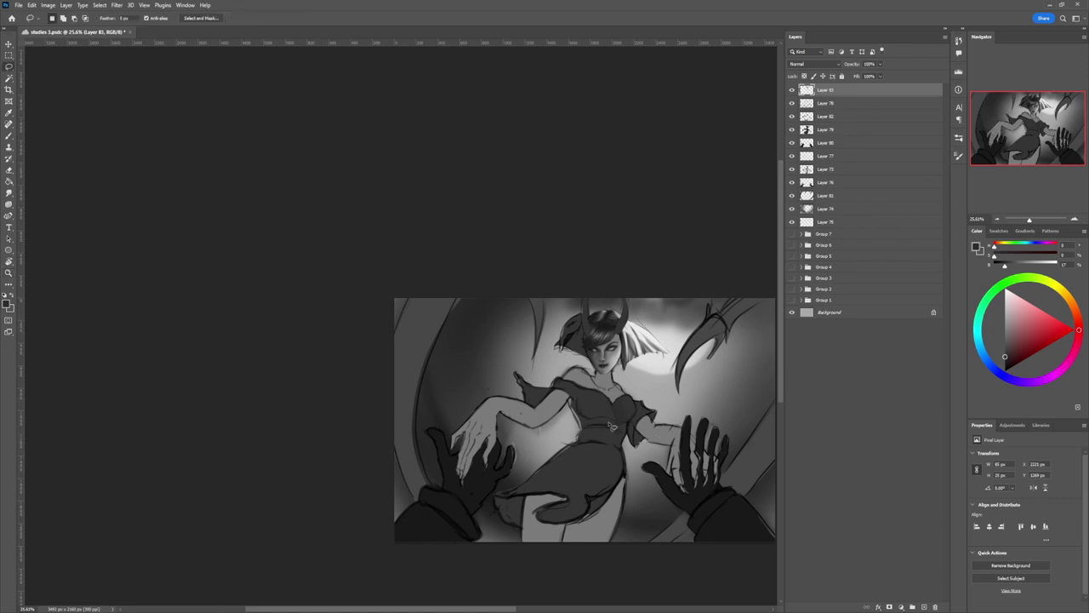
{"action": "mouse_move", "coordinate": [632, 437]}
{"action": "left_mouse_down"}
{"action": "mouse_move", "coordinate": [640, 409]}
{"action": "mouse_move", "coordinate": [622, 430]}
{"action": "mouse_move", "coordinate": [640, 413]}
{"action": "mouse_move", "coordinate": [631, 397]}
{"action": "mouse_move", "coordinate": [616, 410]}
{"action": "mouse_move", "coordinate": [622, 433]}
{"action": "left_mouse_up"}
{"action": "key", "text": "b"}
{"action": "left_click_drag", "start_coordinate": [1003, 359], "coordinate": [1004, 361]}
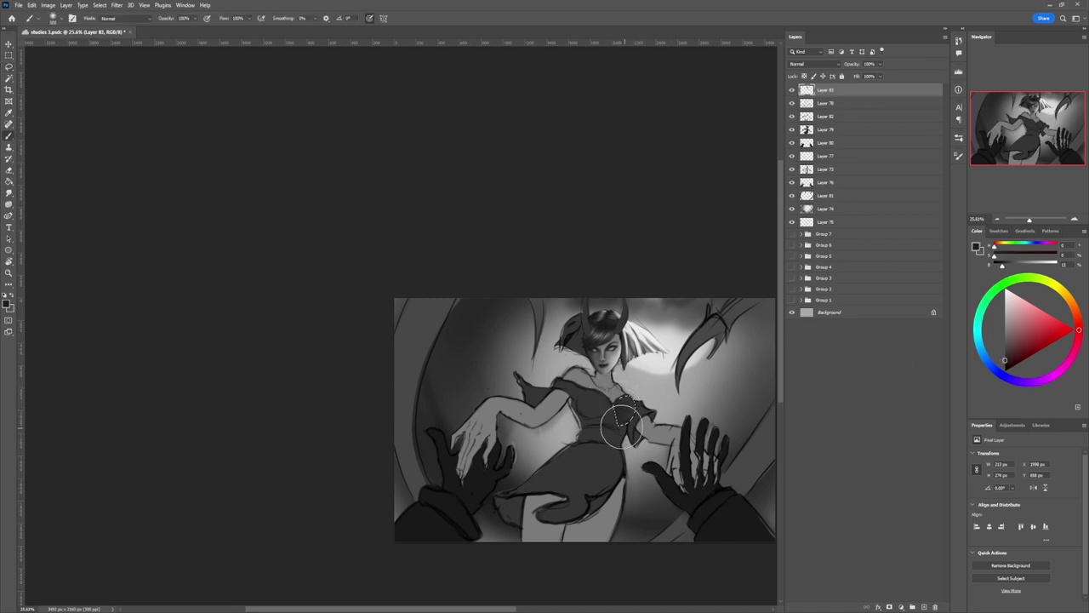
{"action": "key", "text": "["}
{"action": "key", "text": "["}
{"action": "key", "text": "["}
{"action": "left_click_drag", "start_coordinate": [1004, 360], "coordinate": [1005, 363]}
{"action": "left_click_drag", "start_coordinate": [613, 409], "coordinate": [632, 436]}
Step: Add soft gray highlights to the upper part of the selected cup and deepen its lower part with near-black
{"action": "left_click", "coordinate": [1004, 338]}
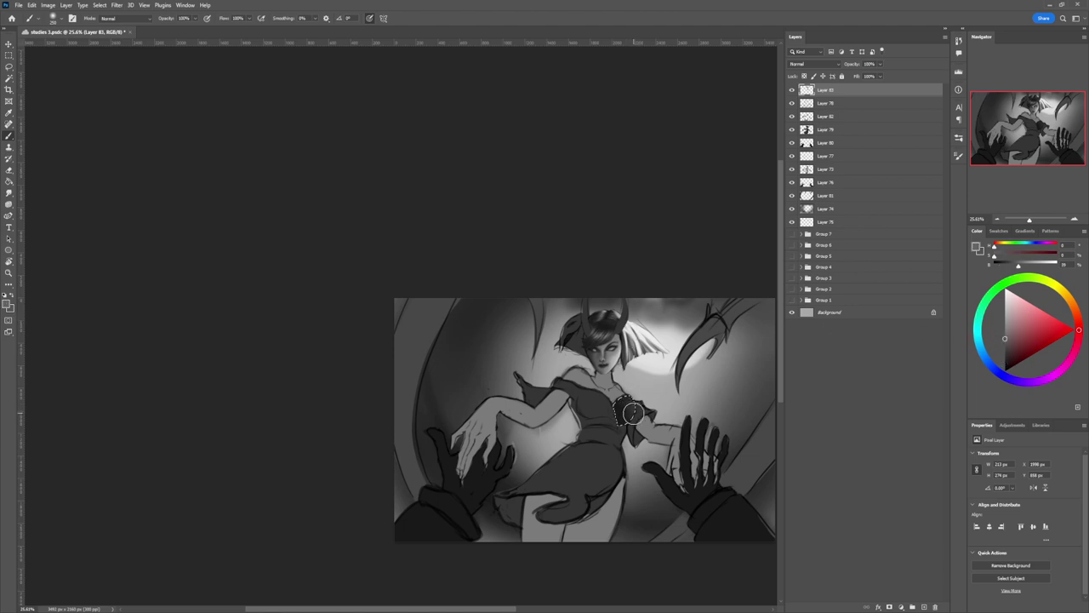
{"action": "left_click", "coordinate": [998, 320]}
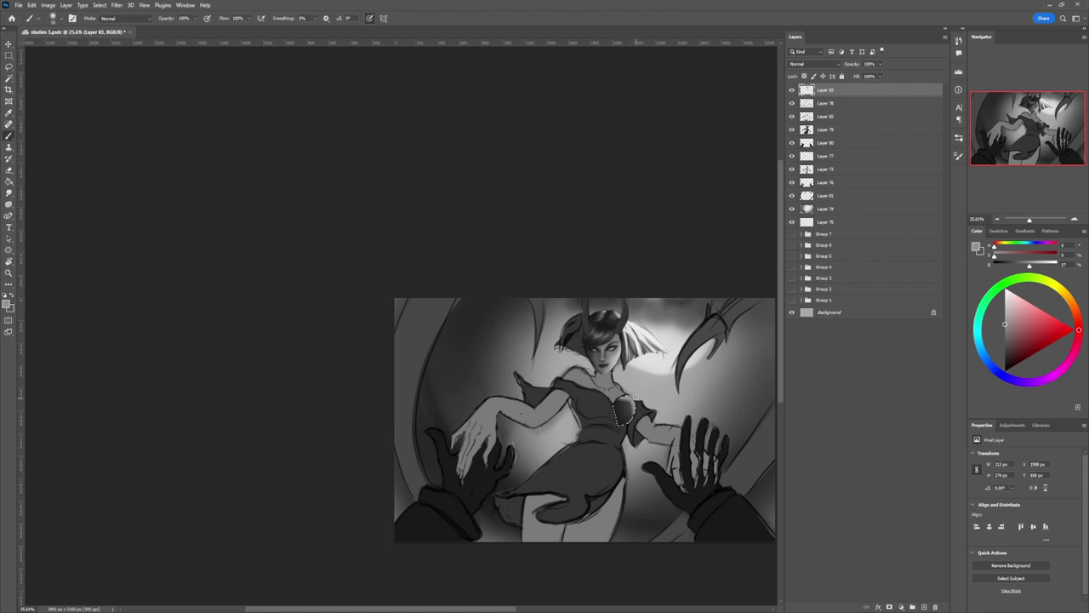
{"action": "left_click_drag", "start_coordinate": [1008, 346], "coordinate": [1004, 362]}
{"action": "left_click_drag", "start_coordinate": [622, 423], "coordinate": [629, 410]}
{"action": "left_click_drag", "start_coordinate": [1006, 362], "coordinate": [1002, 365]}
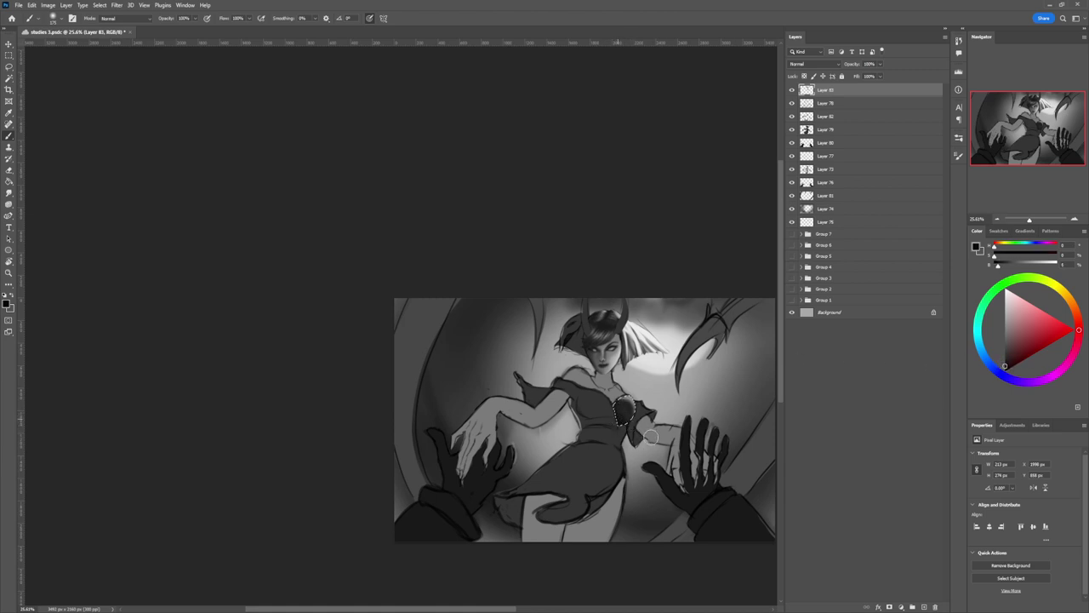
Step: Lasso the neckline band from the shoulder down to the waist and brush it with dark and mid-gray tones
{"action": "key", "text": "l"}
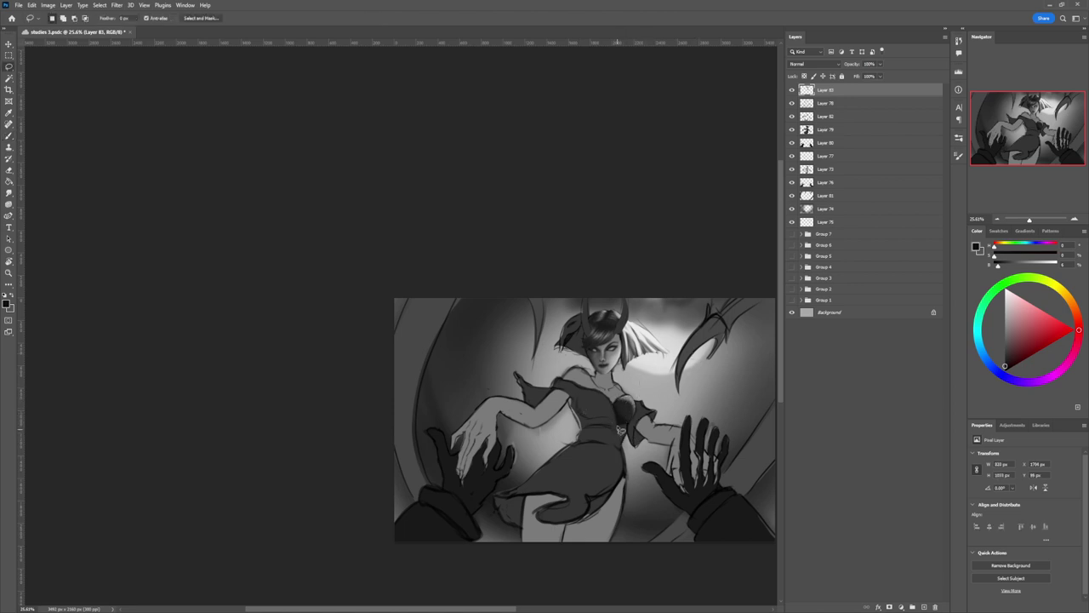
{"action": "mouse_move", "coordinate": [618, 425]}
{"action": "left_mouse_down"}
{"action": "mouse_move", "coordinate": [606, 398]}
{"action": "mouse_move", "coordinate": [555, 385]}
{"action": "mouse_move", "coordinate": [604, 404]}
{"action": "mouse_move", "coordinate": [622, 438]}
{"action": "left_mouse_up"}
{"action": "key", "text": "shift"}
{"action": "key", "text": "b"}
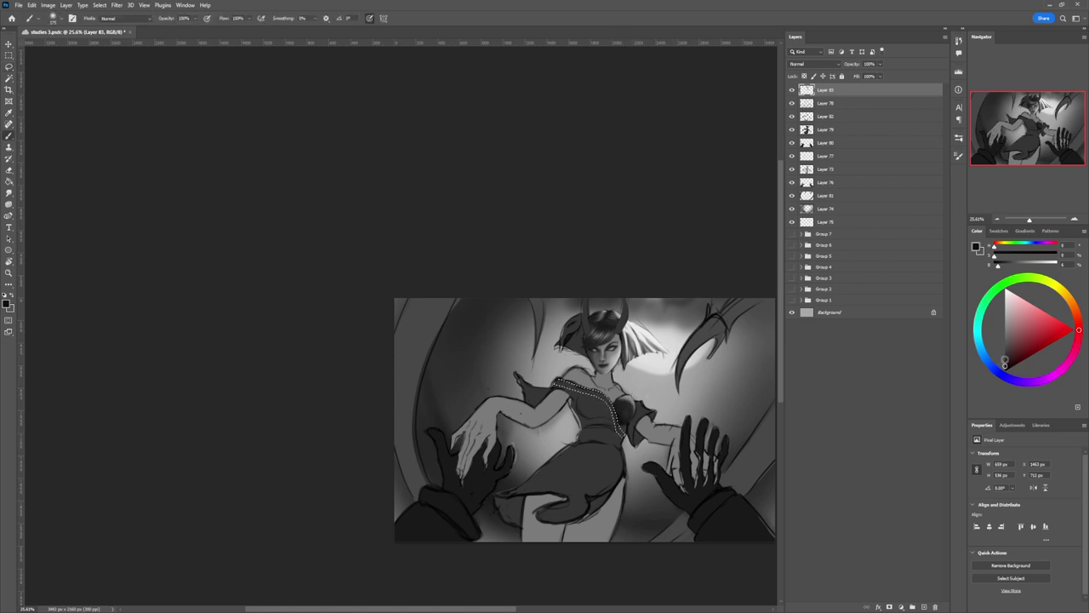
{"action": "left_click", "coordinate": [1005, 354]}
{"action": "left_click_drag", "start_coordinate": [618, 421], "coordinate": [668, 451]}
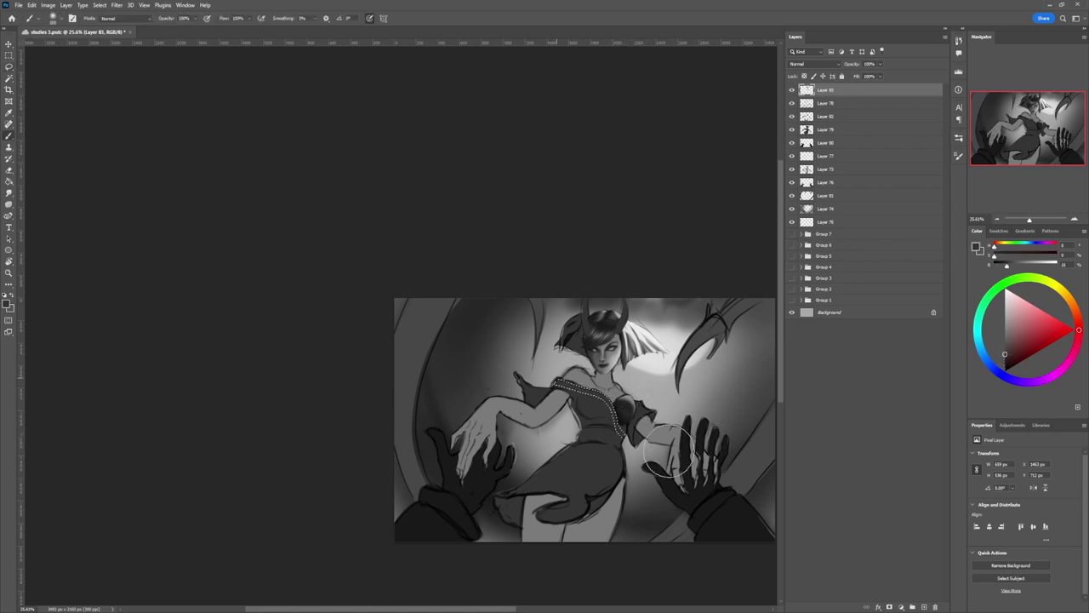
{"action": "left_click", "coordinate": [1005, 335]}
{"action": "left_click_drag", "start_coordinate": [560, 381], "coordinate": [629, 431]}
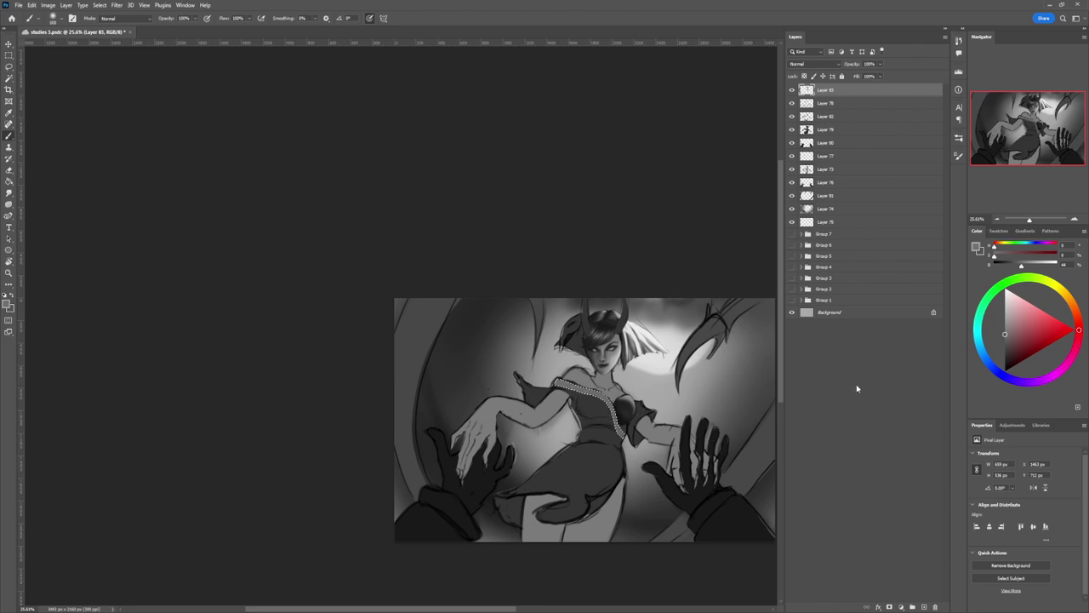
Step: Darken parts of the neckline band with near-black strokes from a smaller brush and clear the selection
{"action": "left_click", "coordinate": [1005, 351]}
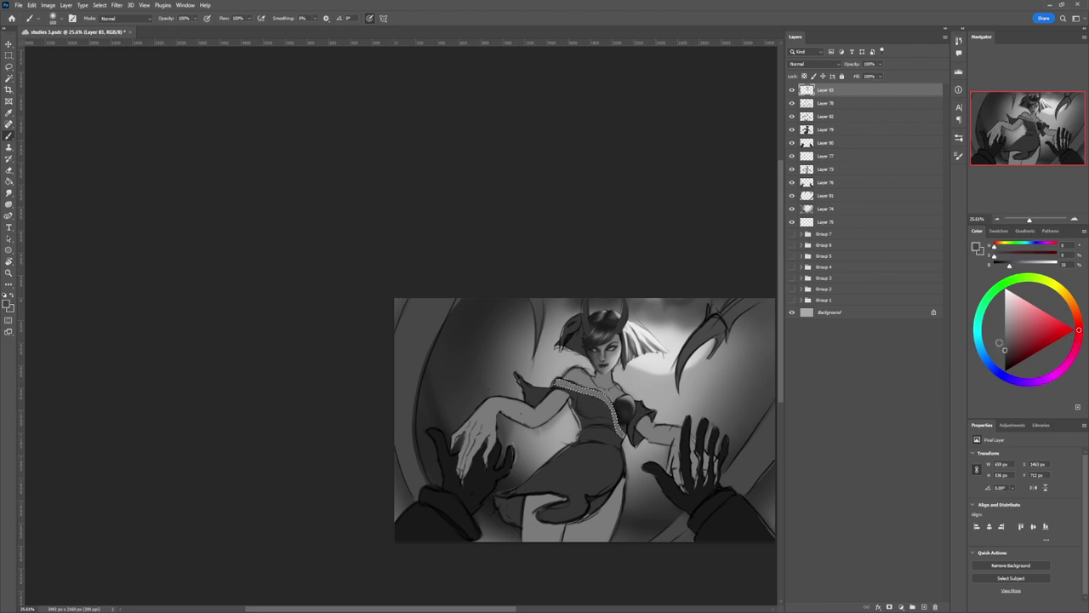
{"action": "left_click", "coordinate": [1005, 364]}
{"action": "key", "text": "bracketleft"}
{"action": "key", "text": "bracketleft"}
{"action": "key", "text": "bracketleft"}
{"action": "key", "text": "bracketleft"}
{"action": "key", "text": "bracketleft"}
{"action": "key", "text": "bracketleft"}
{"action": "key", "text": "bracketleft"}
{"action": "key", "text": "bracketleft"}
{"action": "key", "text": "bracketleft"}
{"action": "key", "text": "bracketleft"}
{"action": "key", "text": "bracketleft"}
{"action": "key", "text": "bracketleft"}
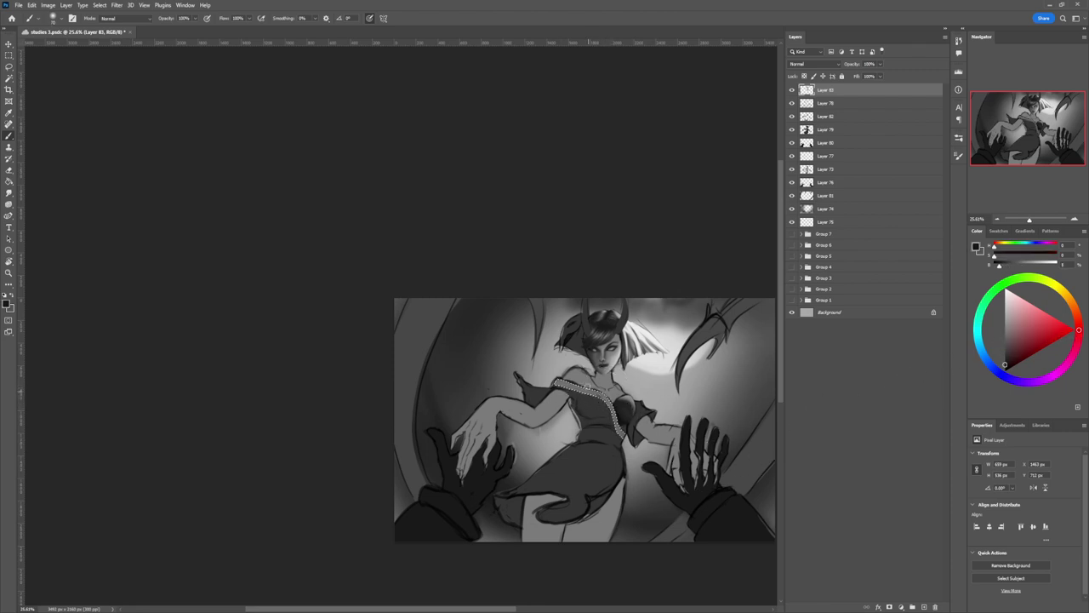
{"action": "left_click_drag", "start_coordinate": [571, 392], "coordinate": [565, 381]}
{"action": "key", "text": "bracketleft"}
{"action": "key", "text": "bracketleft"}
{"action": "key", "text": "bracketleft"}
{"action": "key", "text": "bracketleft"}
{"action": "key", "text": "bracketleft"}
{"action": "key", "text": "bracketleft"}
{"action": "key", "text": "bracketright"}
{"action": "key", "text": "bracketright"}
{"action": "left_click_drag", "start_coordinate": [606, 391], "coordinate": [608, 401]}
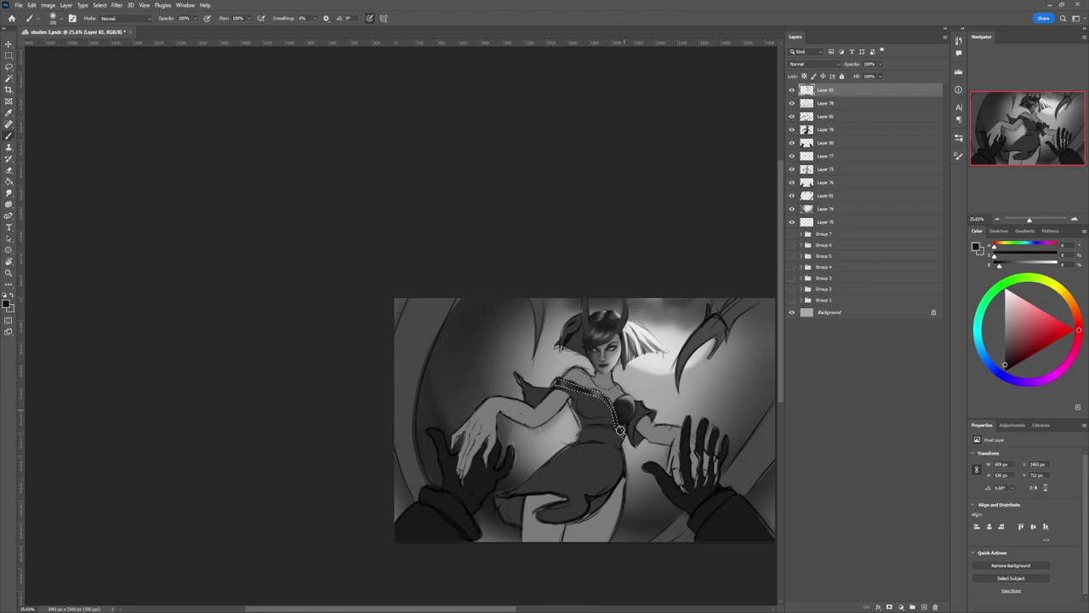
{"action": "key", "text": "ctrl+d"}
Step: Lasso the other bodice cup, below the neckline band, and paint it near-black
{"action": "key", "text": "l"}
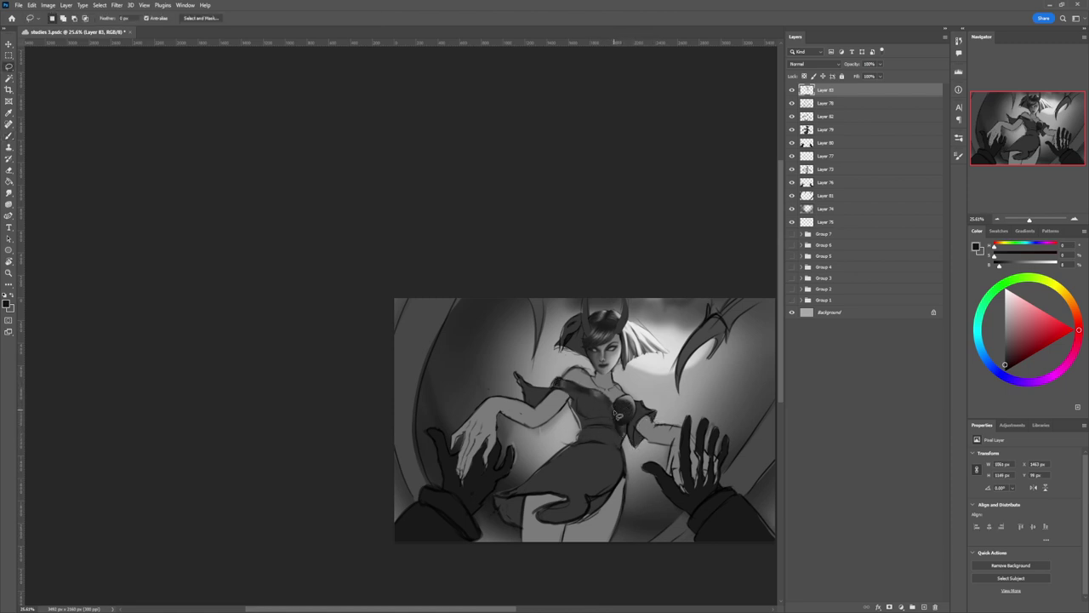
{"action": "mouse_move", "coordinate": [611, 411]}
{"action": "left_mouse_down"}
{"action": "mouse_move", "coordinate": [582, 398]}
{"action": "mouse_move", "coordinate": [612, 420]}
{"action": "left_mouse_up"}
{"action": "key", "text": "b"}
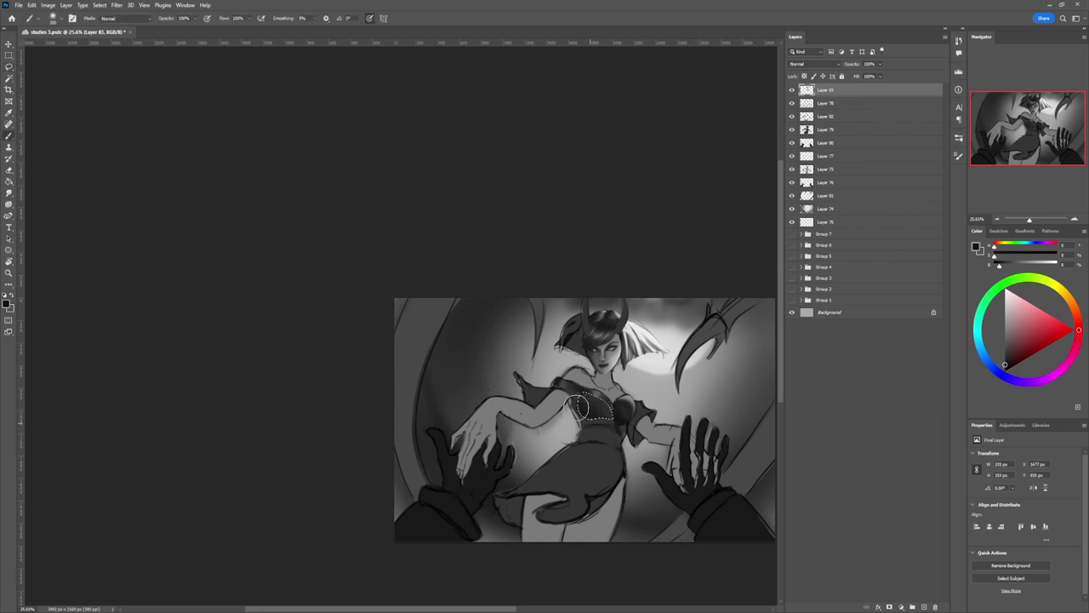
{"action": "mouse_move", "coordinate": [576, 407]}
{"action": "left_mouse_down"}
{"action": "mouse_move", "coordinate": [594, 429]}
{"action": "mouse_move", "coordinate": [586, 405]}
{"action": "mouse_move", "coordinate": [618, 417]}
{"action": "mouse_move", "coordinate": [593, 426]}
{"action": "mouse_move", "coordinate": [610, 417]}
{"action": "mouse_move", "coordinate": [583, 409]}
{"action": "mouse_move", "coordinate": [610, 441]}
{"action": "mouse_move", "coordinate": [585, 417]}
{"action": "left_mouse_up"}
Step: Brush a soft mid-gray highlight onto the upper part of that cup with a larger brush and clear the selection
{"action": "left_click", "coordinate": [1005, 341]}
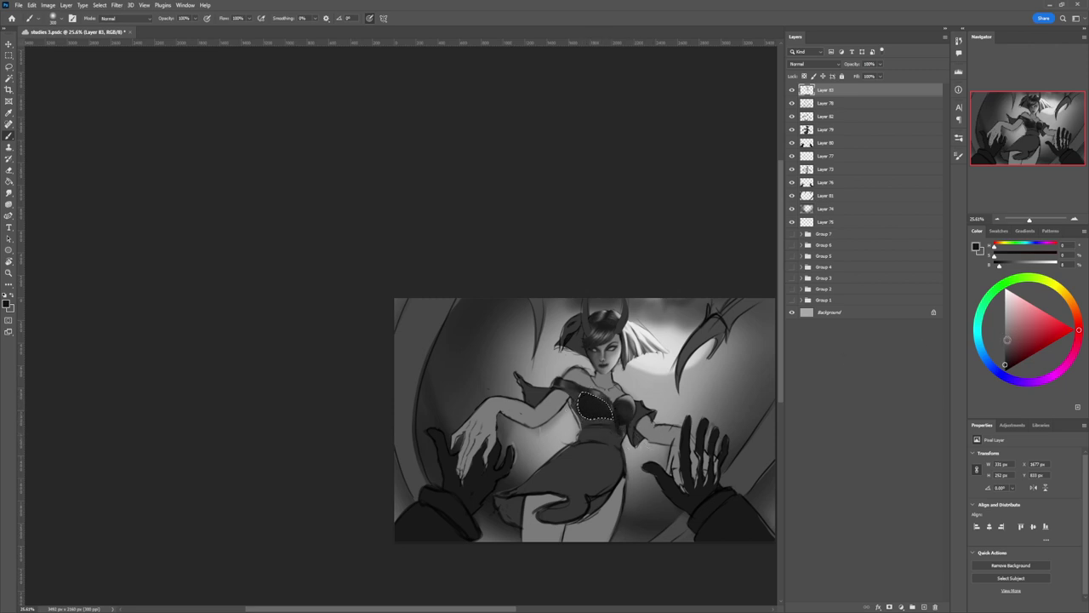
{"action": "key", "text": "bracketright"}
{"action": "key", "text": "bracketright"}
{"action": "key", "text": "bracketright"}
{"action": "key", "text": "bracketright"}
{"action": "key", "text": "bracketright"}
{"action": "key", "text": "bracketright"}
{"action": "mouse_move", "coordinate": [585, 396]}
{"action": "left_mouse_down"}
{"action": "mouse_move", "coordinate": [601, 392]}
{"action": "mouse_move", "coordinate": [602, 356]}
{"action": "mouse_move", "coordinate": [601, 380]}
{"action": "left_mouse_up"}
{"action": "key", "text": "ctrl+d"}
Step: Sample a dark tone from the bodice, lasso the dress's waistband, and paint it dark
{"action": "key", "text": "l"}
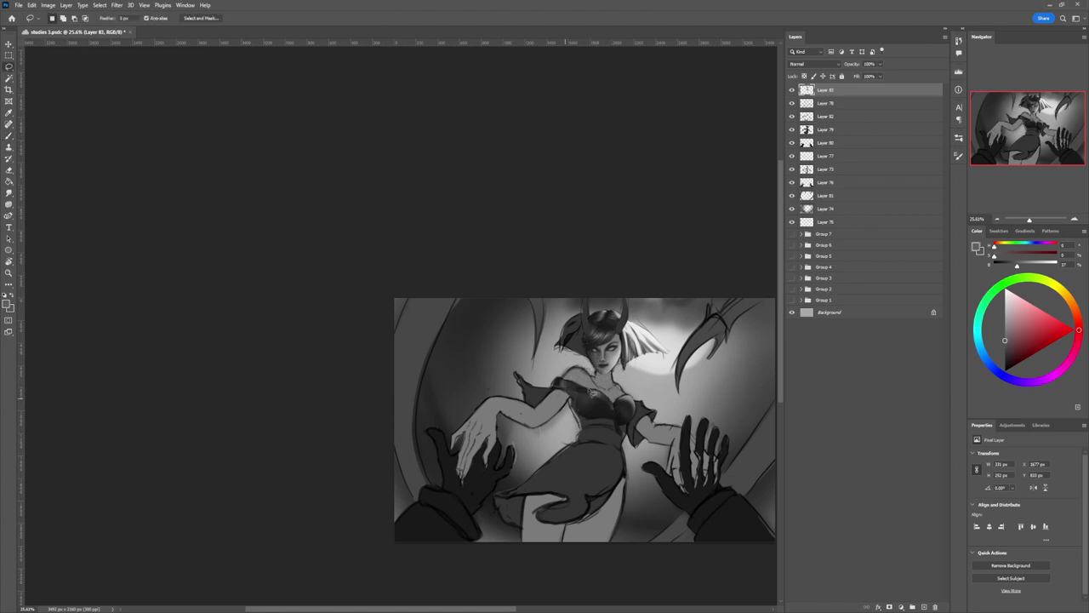
{"action": "key", "text": "b"}
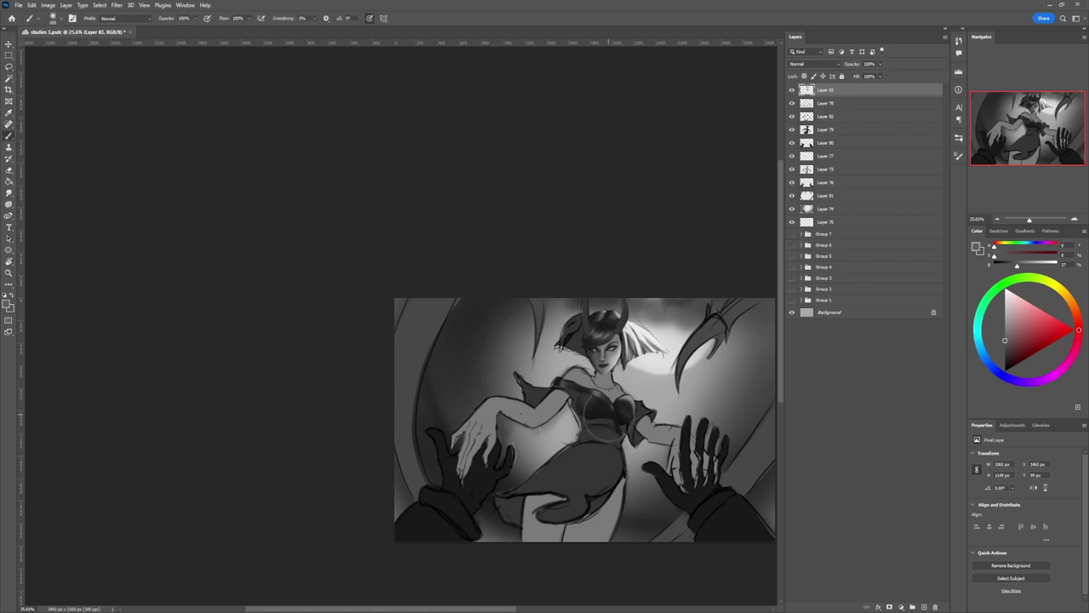
{"action": "left_click", "coordinate": [606, 416], "text": "alt"}
{"action": "key", "text": "l"}
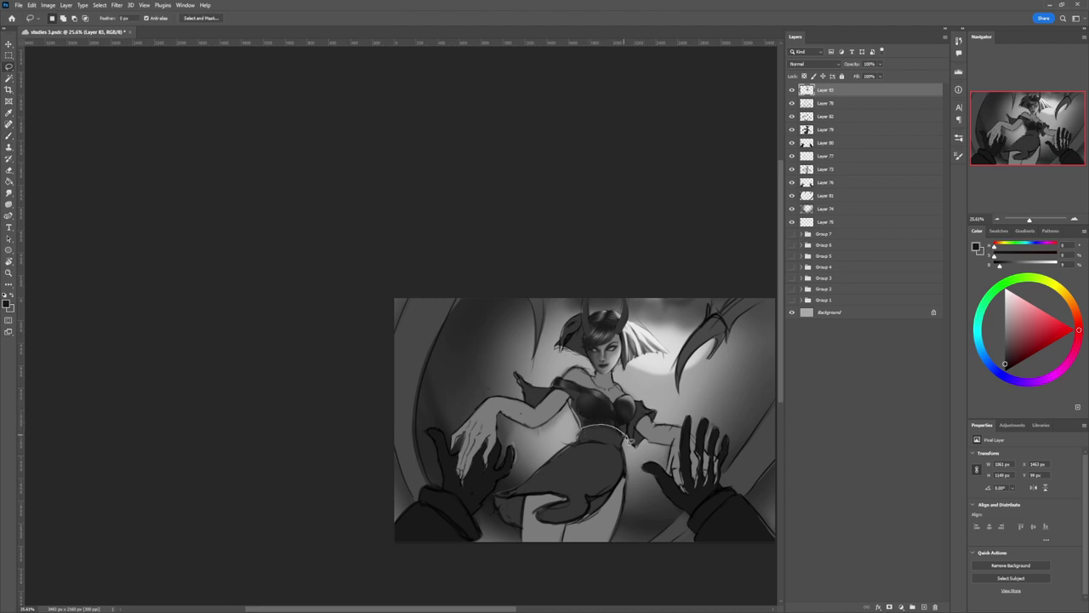
{"action": "mouse_move", "coordinate": [624, 450]}
{"action": "left_mouse_down"}
{"action": "mouse_move", "coordinate": [576, 442]}
{"action": "mouse_move", "coordinate": [583, 432]}
{"action": "left_mouse_up"}
{"action": "key", "text": "b"}
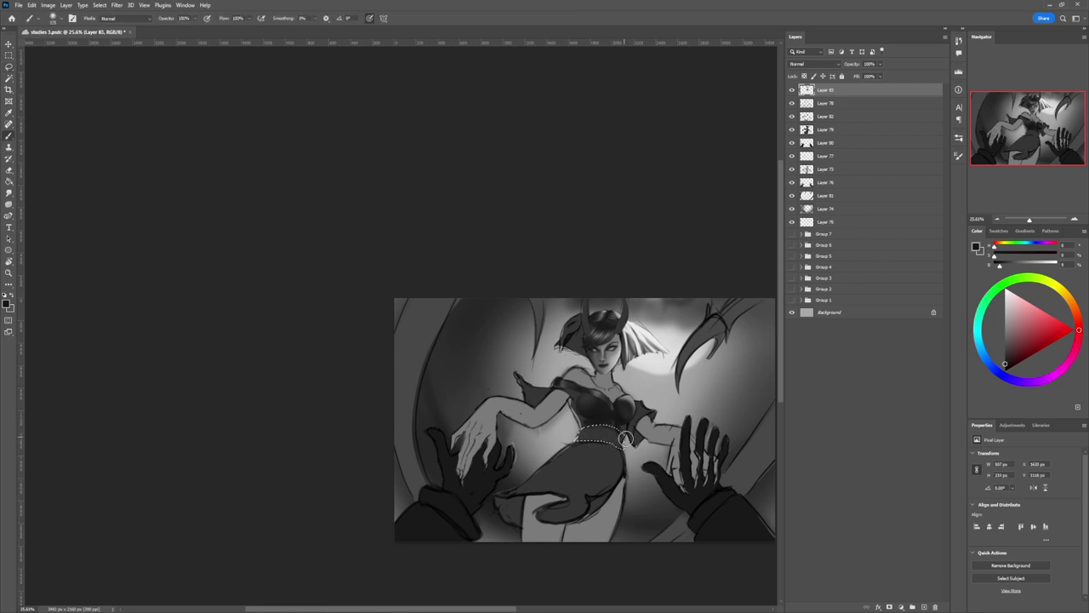
{"action": "left_click_drag", "start_coordinate": [616, 435], "coordinate": [574, 436]}
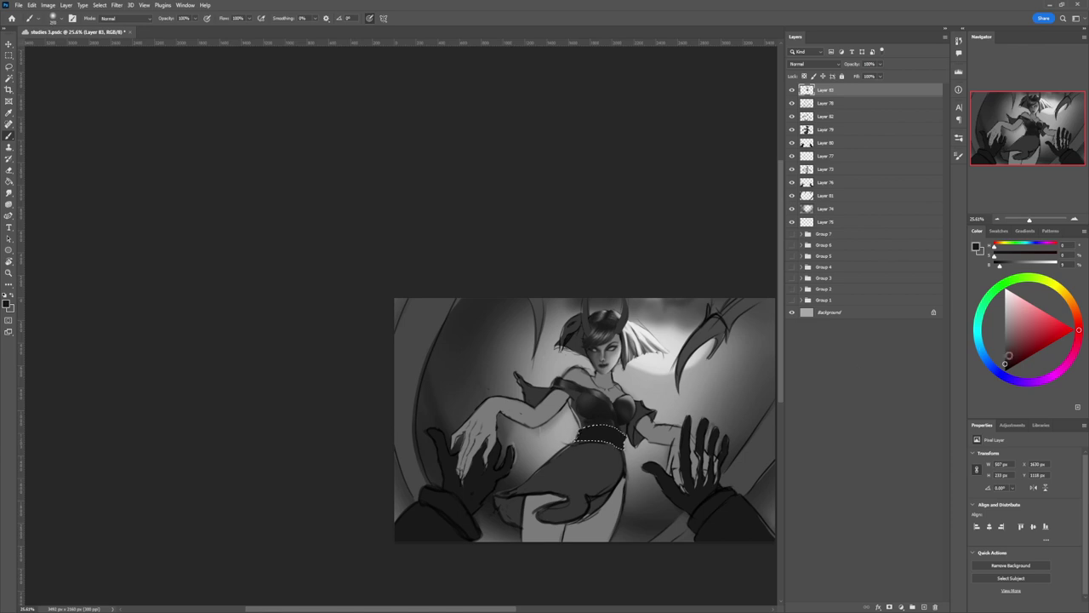
Step: Shade the waistband with gray highlights and near-black accents, and clear the selection
{"action": "left_click", "coordinate": [1005, 343]}
{"action": "key", "text": "bracketright"}
{"action": "left_click", "coordinate": [1004, 315]}
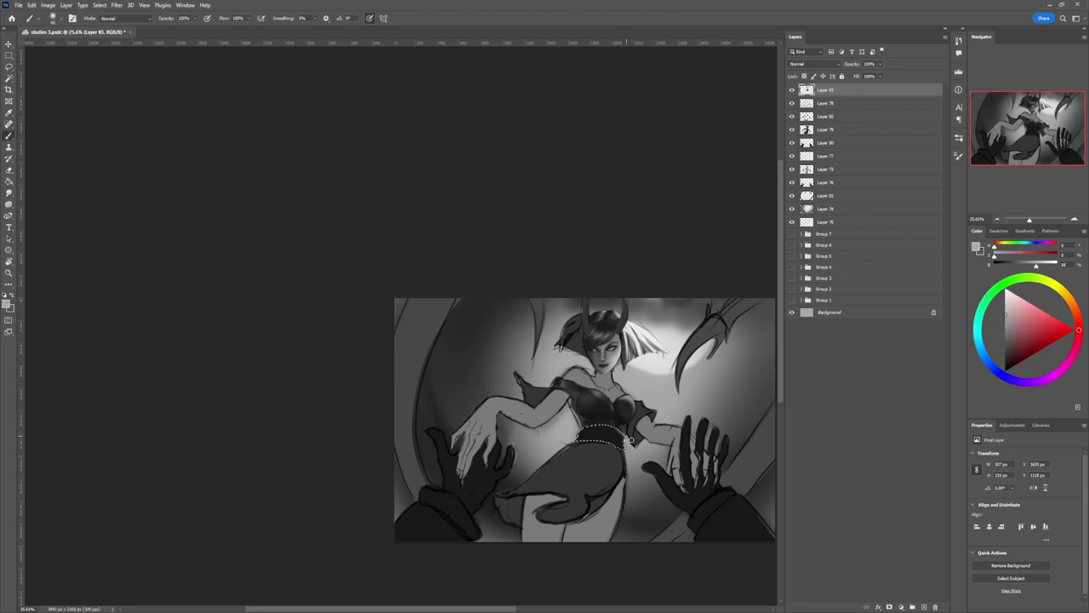
{"action": "left_click", "coordinate": [1005, 344]}
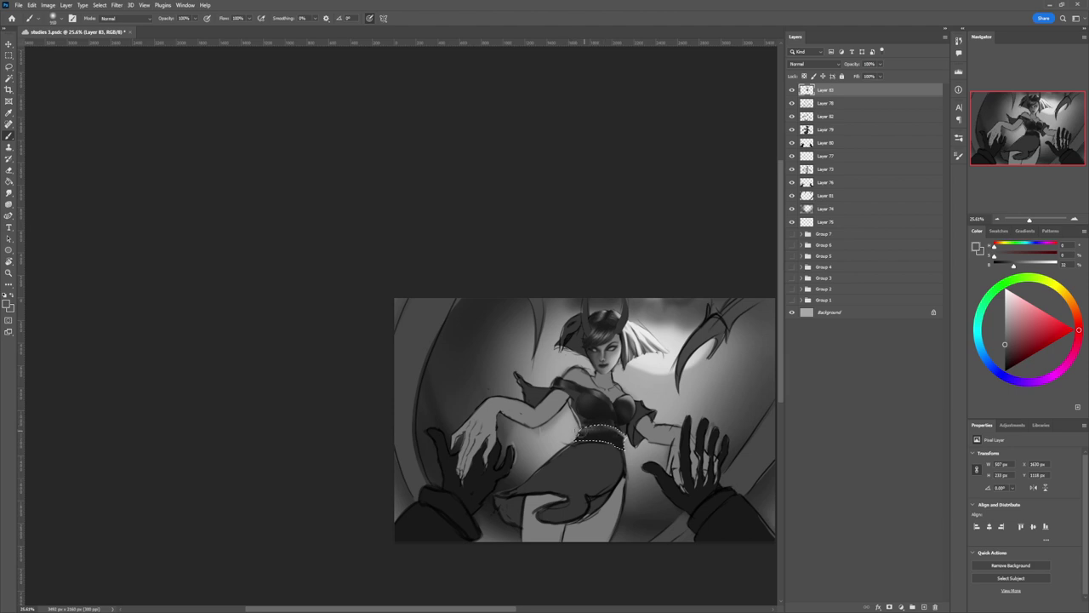
{"action": "left_click", "coordinate": [1005, 358]}
{"action": "left_click", "coordinate": [1004, 365]}
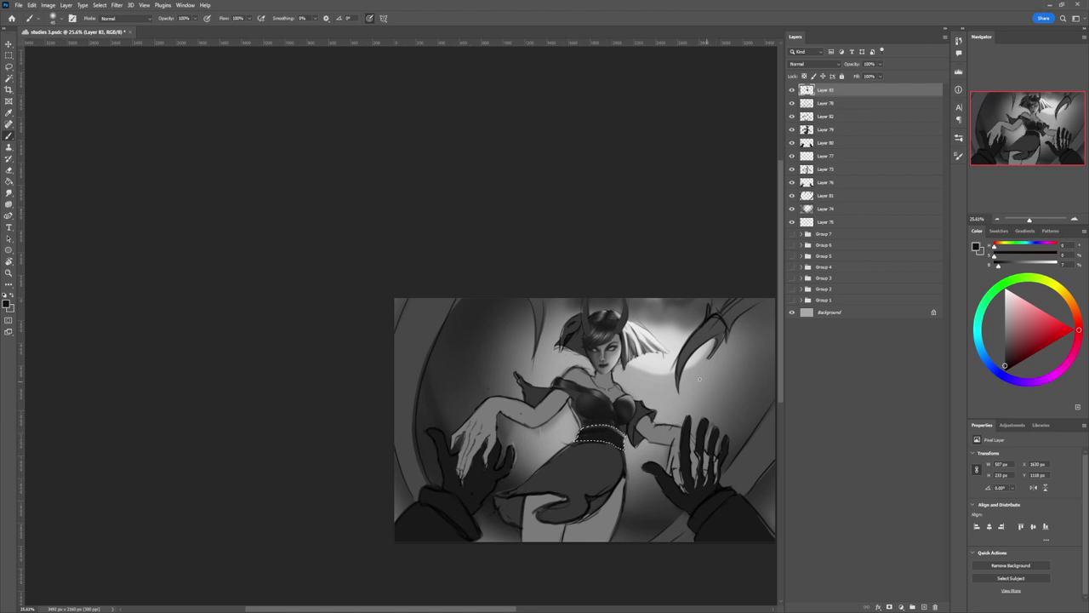
{"action": "left_click", "coordinate": [1005, 342]}
{"action": "key", "text": "l"}
{"action": "key", "text": "ctrl+d"}
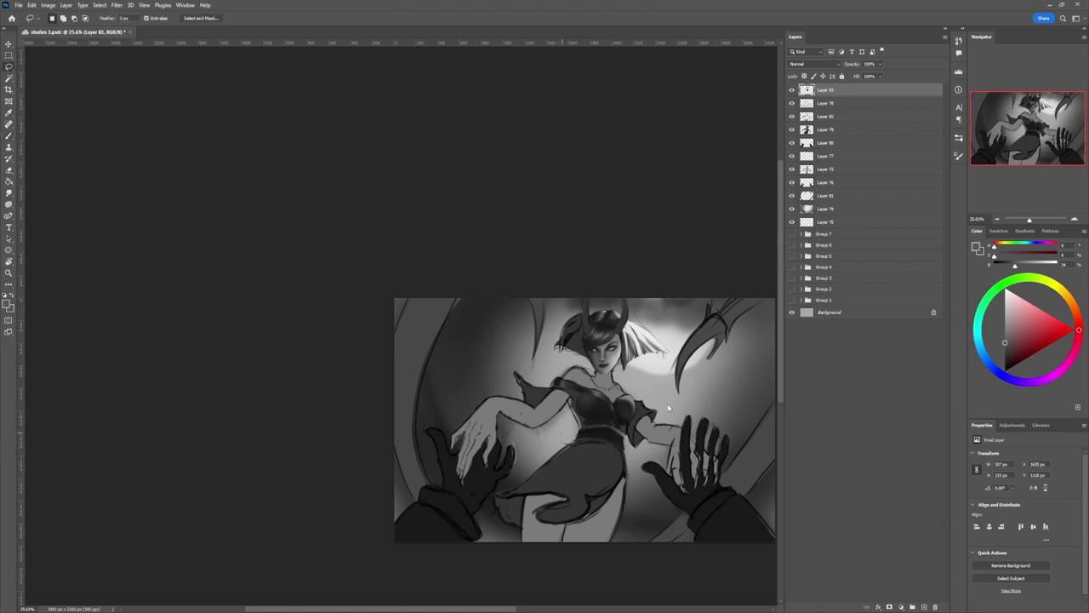
Step: Lasso the bare skin of the neck, shoulder and upper chest above the dress's neckline
{"action": "key", "text": "z"}
{"action": "left_click_drag", "start_coordinate": [587, 408], "coordinate": [540, 410]}
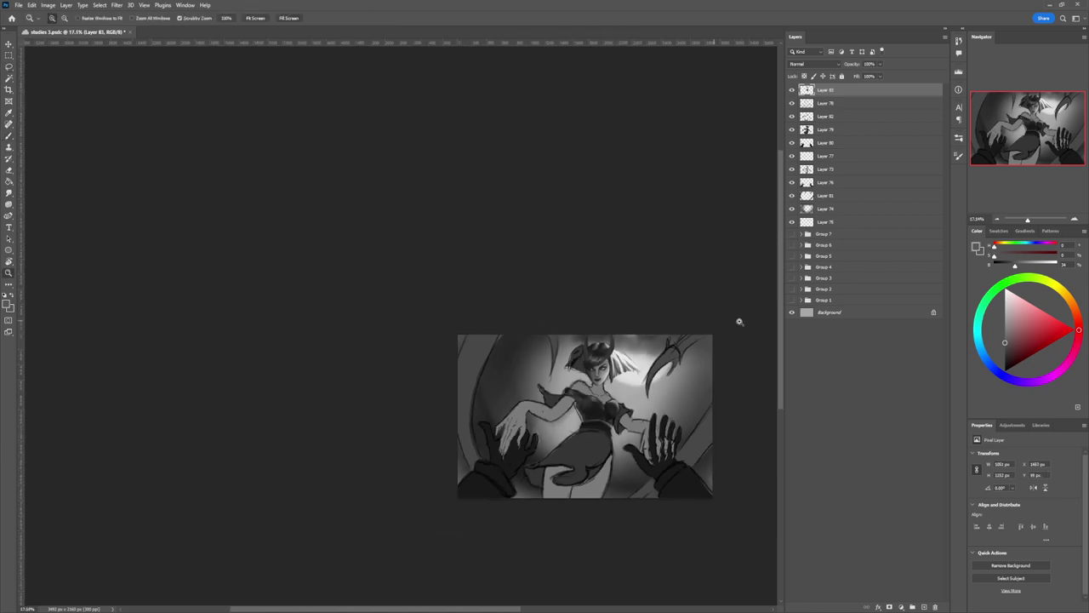
{"action": "left_click", "coordinate": [600, 446]}
{"action": "key", "text": "l"}
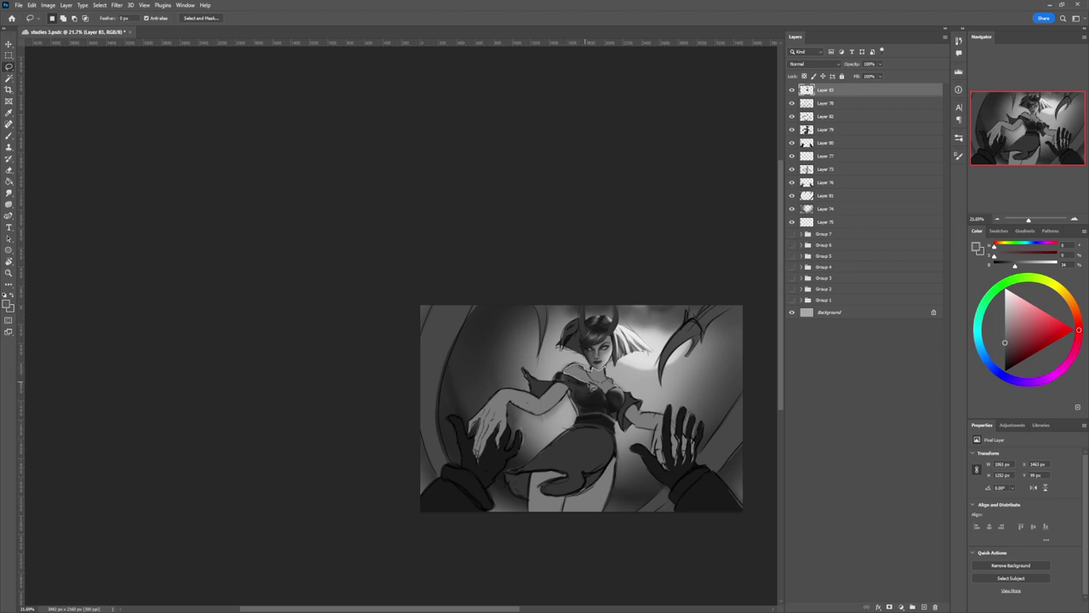
{"action": "left_click_drag", "start_coordinate": [606, 397], "coordinate": [662, 388]}
{"action": "key", "text": "z"}
{"action": "key", "text": "b"}
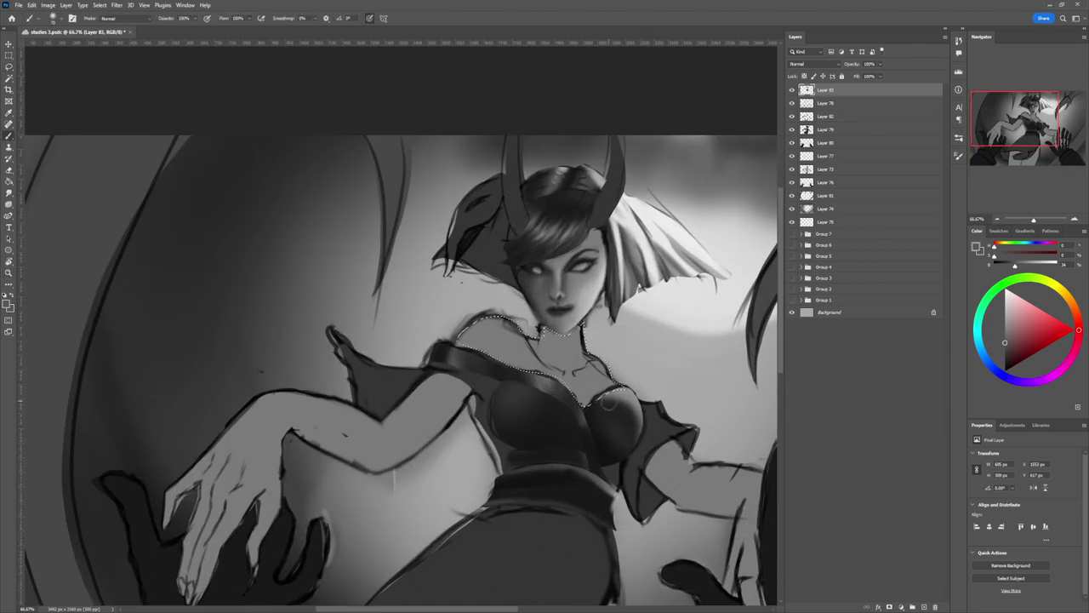
Step: Refine the skin selection along the shoulder, the neckline and under the jaw
{"action": "key", "text": "l"}
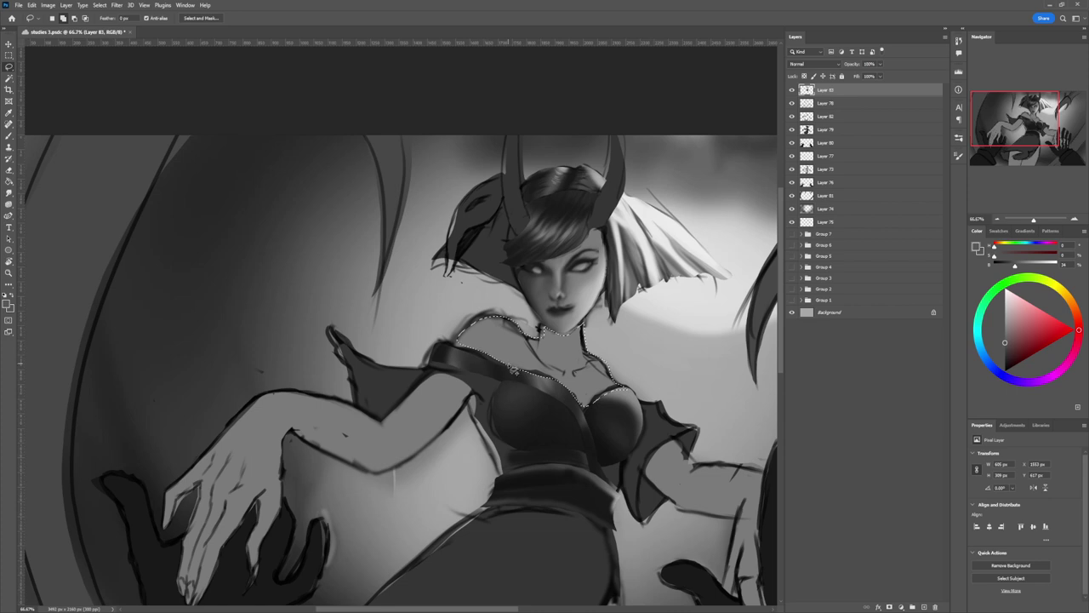
{"action": "mouse_move", "coordinate": [470, 354]}
{"action": "left_mouse_down"}
{"action": "mouse_move", "coordinate": [448, 346]}
{"action": "mouse_move", "coordinate": [464, 334]}
{"action": "left_mouse_up"}
{"action": "key", "text": "alt"}
{"action": "key", "text": "ctrl+space"}
{"action": "left_click_drag", "start_coordinate": [618, 396], "coordinate": [579, 374]}
{"action": "left_click_drag", "start_coordinate": [606, 385], "coordinate": [606, 385]}
{"action": "key", "text": "b"}
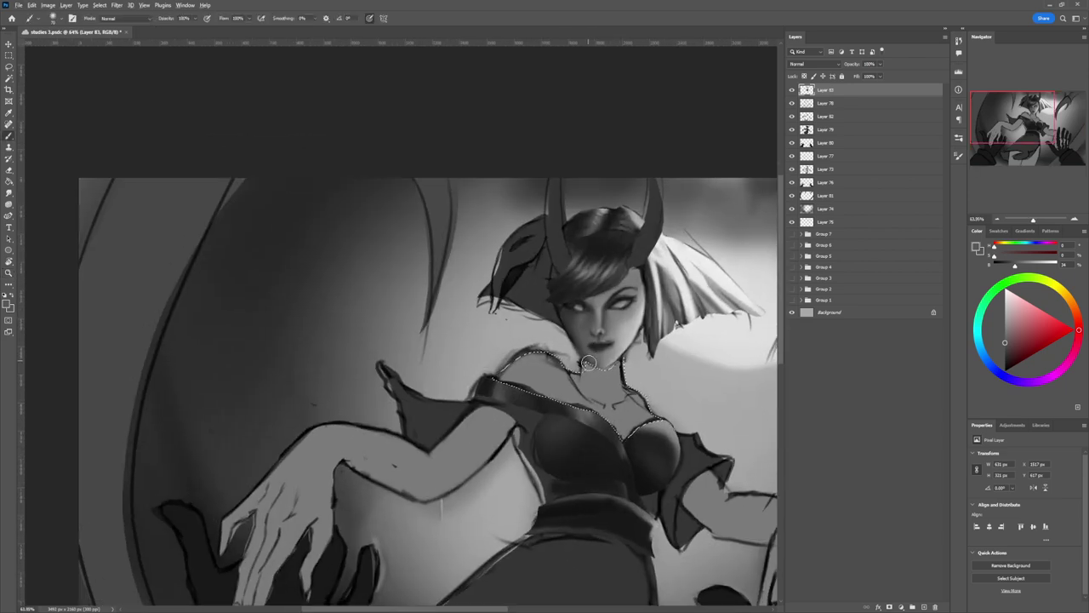
{"action": "key", "text": "l"}
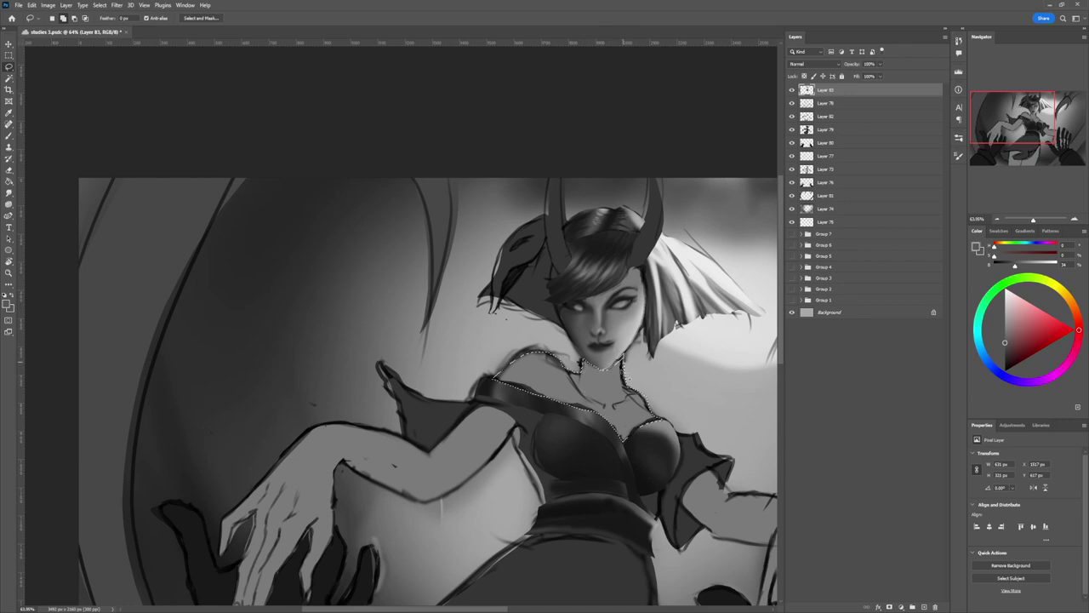
{"action": "key", "text": "ctrl+space"}
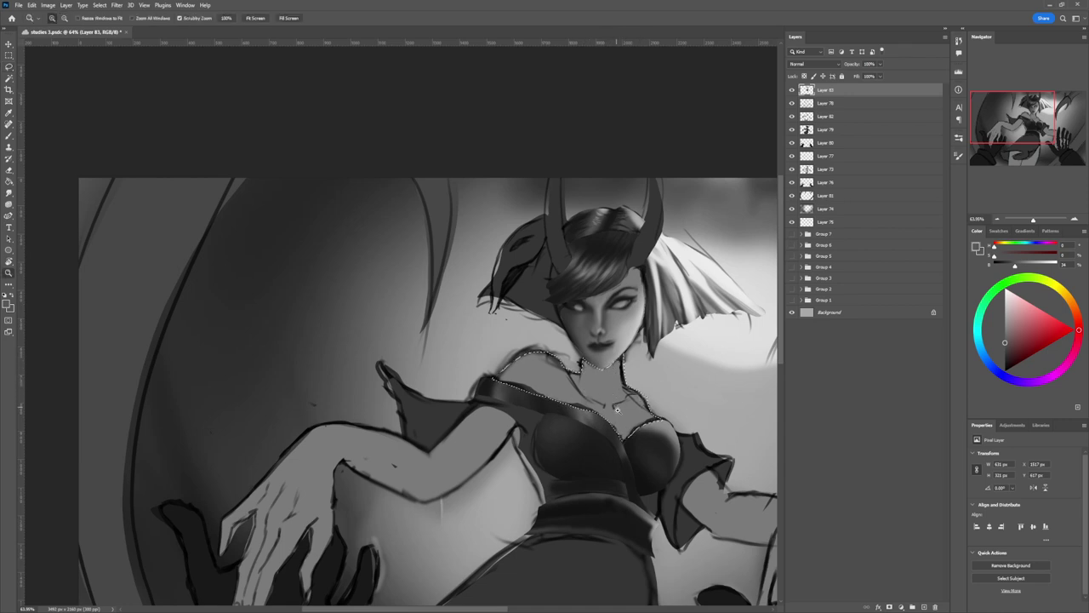
{"action": "left_click_drag", "start_coordinate": [619, 412], "coordinate": [544, 410]}
{"action": "mouse_move", "coordinate": [652, 427]}
{"action": "left_mouse_down"}
{"action": "mouse_move", "coordinate": [716, 433]}
{"action": "mouse_move", "coordinate": [649, 439]}
{"action": "left_mouse_up"}
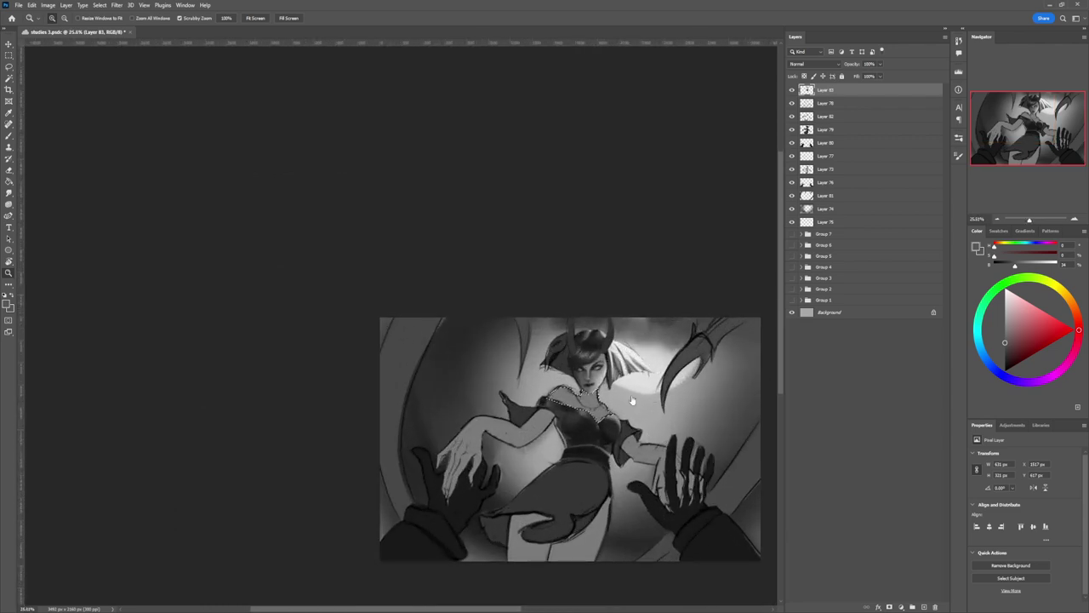
Step: Shade the selected shoulder and neck with dark gray, and brush light gray onto the moonlit side of the chest
{"action": "key", "text": "b"}
{"action": "left_click_drag", "start_coordinate": [1005, 348], "coordinate": [1005, 355]}
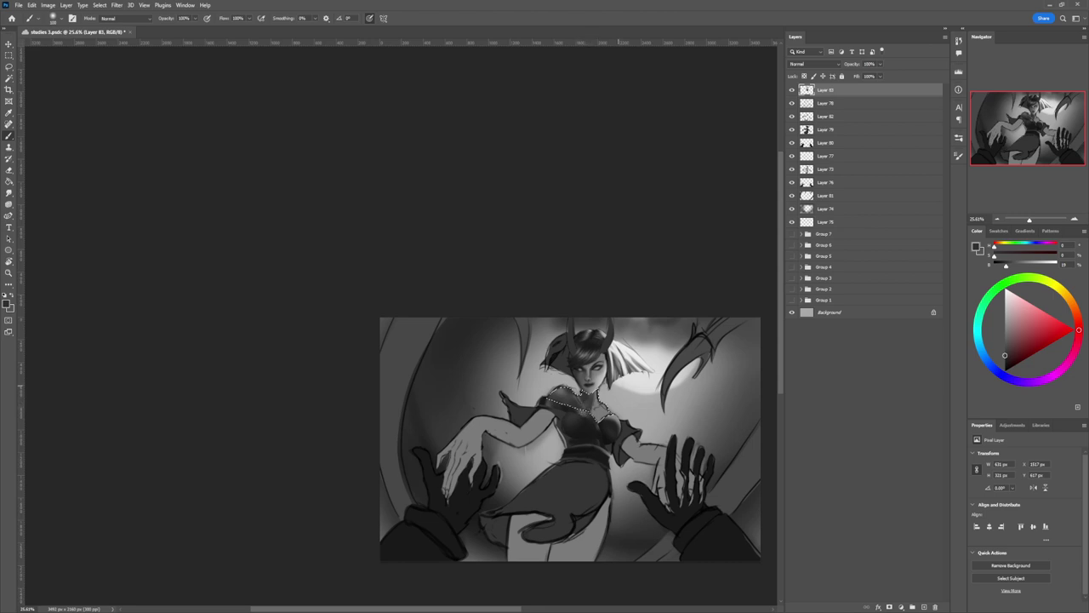
{"action": "left_click_drag", "start_coordinate": [1005, 338], "coordinate": [1006, 304]}
{"action": "key", "text": "bracketright"}
{"action": "key", "text": "bracketright"}
{"action": "key", "text": "bracketright"}
{"action": "key", "text": "bracketright"}
{"action": "key", "text": "bracketright"}
{"action": "key", "text": "bracketright"}
{"action": "left_click_drag", "start_coordinate": [611, 409], "coordinate": [602, 403]}
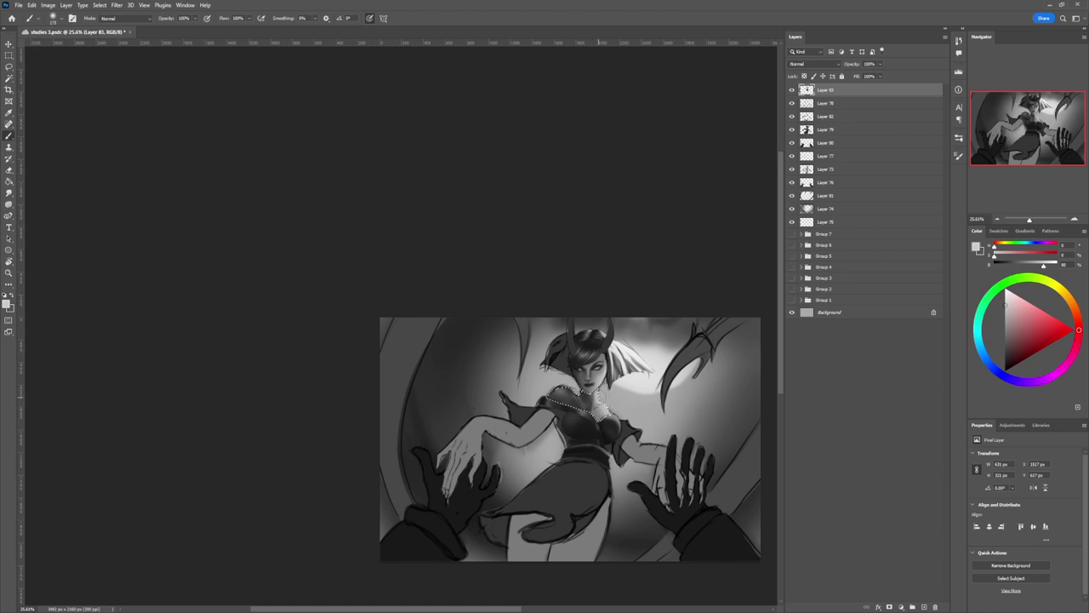
Step: Brighten the chest's moonlit side with a near-white tone and a larger brush, undoing the last stroke
{"action": "left_click_drag", "start_coordinate": [1005, 305], "coordinate": [1004, 299]}
{"action": "key", "text": "bracketright"}
{"action": "key", "text": "bracketright"}
{"action": "key", "text": "bracketright"}
{"action": "key", "text": "bracketright"}
{"action": "key", "text": "bracketright"}
{"action": "key", "text": "bracketright"}
{"action": "left_click_drag", "start_coordinate": [611, 421], "coordinate": [602, 414]}
{"action": "key", "text": "ctrl+z"}
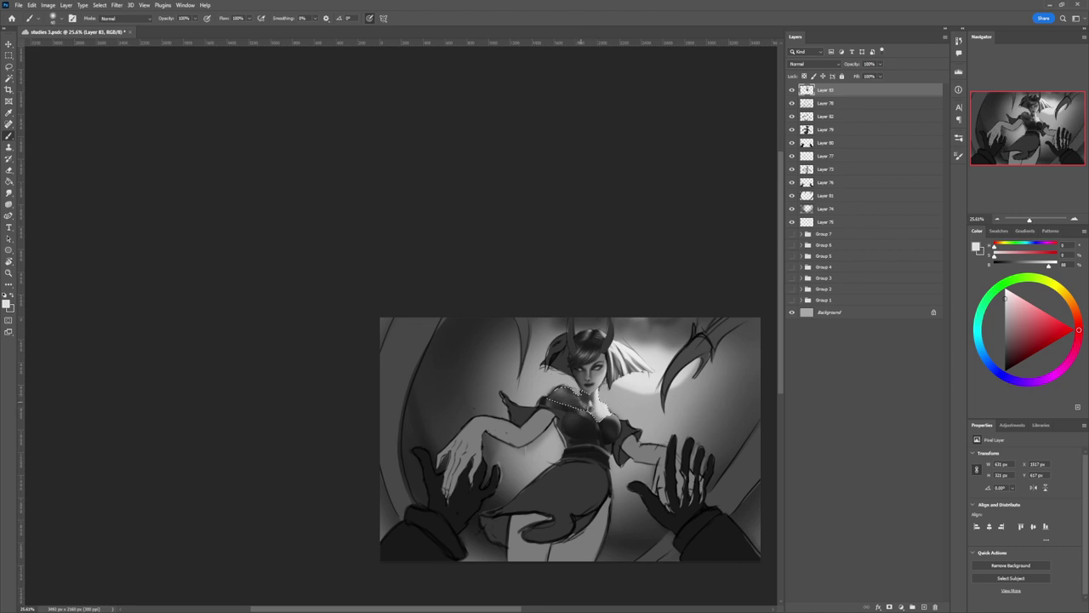
Step: Blend the chest's light and shadow with tones sampled from the skin and a smaller brush, and drop the selection
{"action": "left_click", "coordinate": [584, 399], "text": "alt"}
{"action": "left_click", "coordinate": [604, 408], "text": "alt"}
{"action": "left_click", "coordinate": [594, 409], "text": "alt"}
{"action": "left_click", "coordinate": [604, 408], "text": "alt"}
{"action": "left_click", "coordinate": [604, 410], "text": "alt"}
{"action": "key", "text": "bracketleft"}
{"action": "key", "text": "bracketleft"}
{"action": "key", "text": "bracketleft"}
{"action": "key", "text": "bracketleft"}
{"action": "key", "text": "ctrl+d"}
Step: Lasso the whole skirt below the waistband, including its curled front hem
{"action": "key", "text": "l"}
{"action": "key", "text": "z"}
{"action": "left_click_drag", "start_coordinate": [601, 440], "coordinate": [557, 436]}
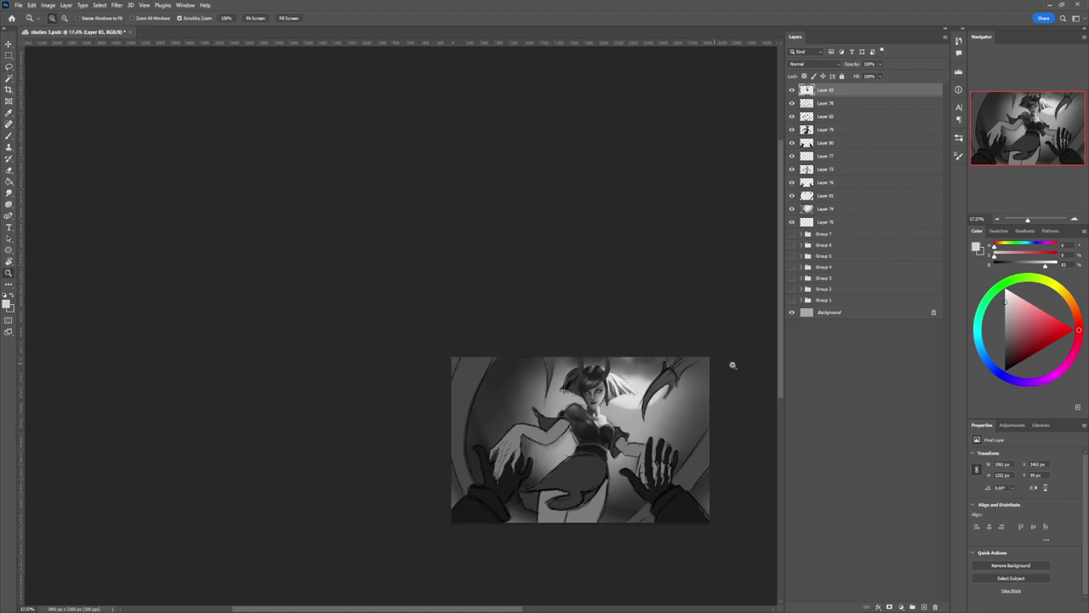
{"action": "left_click_drag", "start_coordinate": [620, 497], "coordinate": [650, 431]}
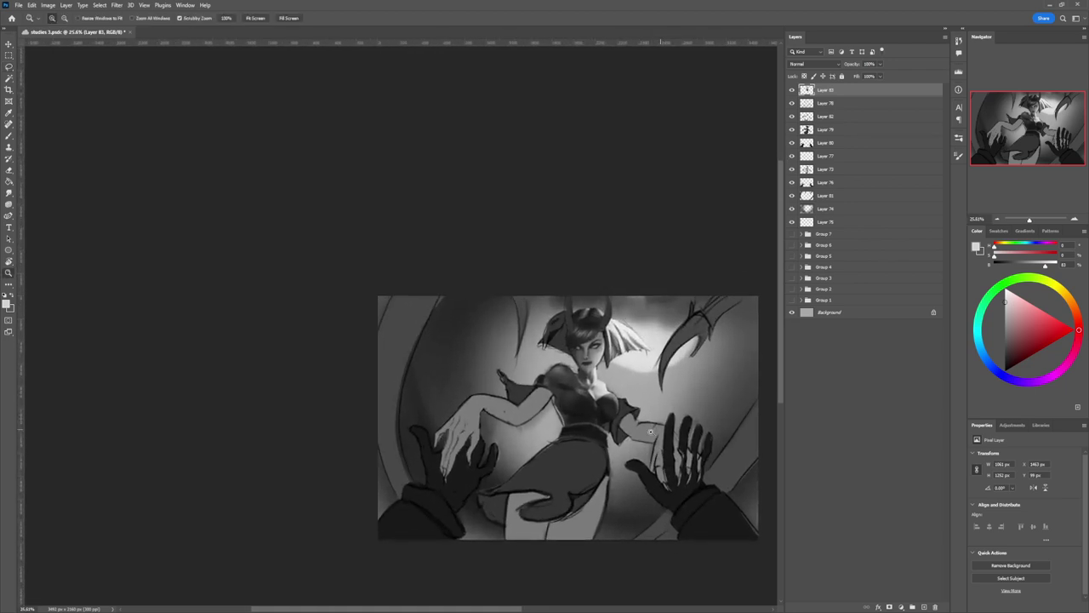
{"action": "key", "text": "l"}
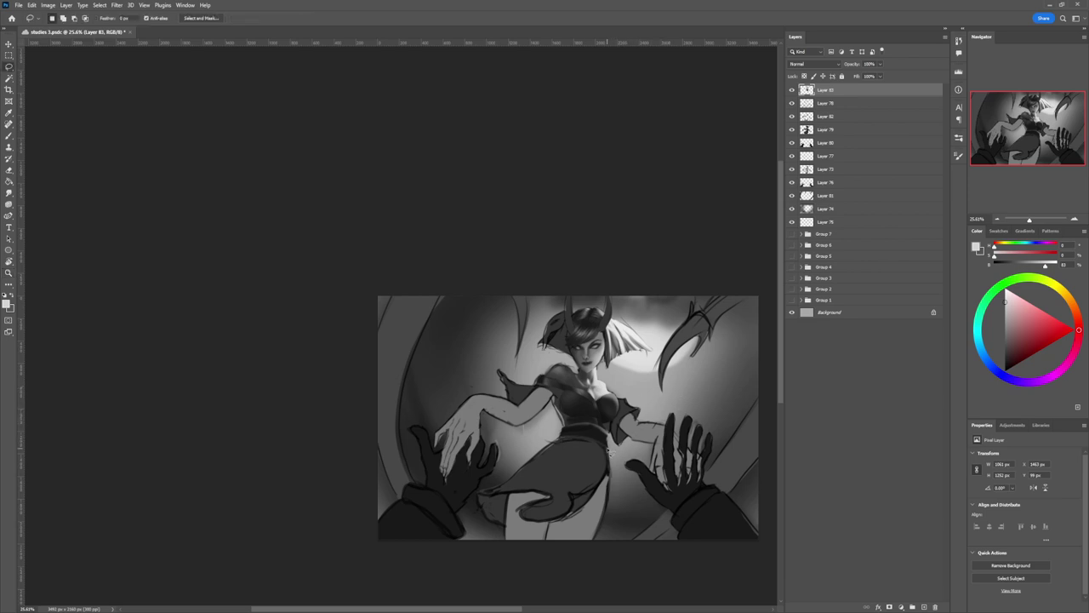
{"action": "mouse_move", "coordinate": [610, 465]}
{"action": "left_mouse_down"}
{"action": "mouse_move", "coordinate": [604, 487]}
{"action": "mouse_move", "coordinate": [555, 520]}
{"action": "mouse_move", "coordinate": [531, 523]}
{"action": "mouse_move", "coordinate": [524, 509]}
{"action": "mouse_move", "coordinate": [559, 504]}
{"action": "mouse_move", "coordinate": [547, 494]}
{"action": "mouse_move", "coordinate": [482, 497]}
{"action": "mouse_move", "coordinate": [566, 444]}
{"action": "mouse_move", "coordinate": [608, 442]}
{"action": "left_mouse_up"}
{"action": "key", "text": "b"}
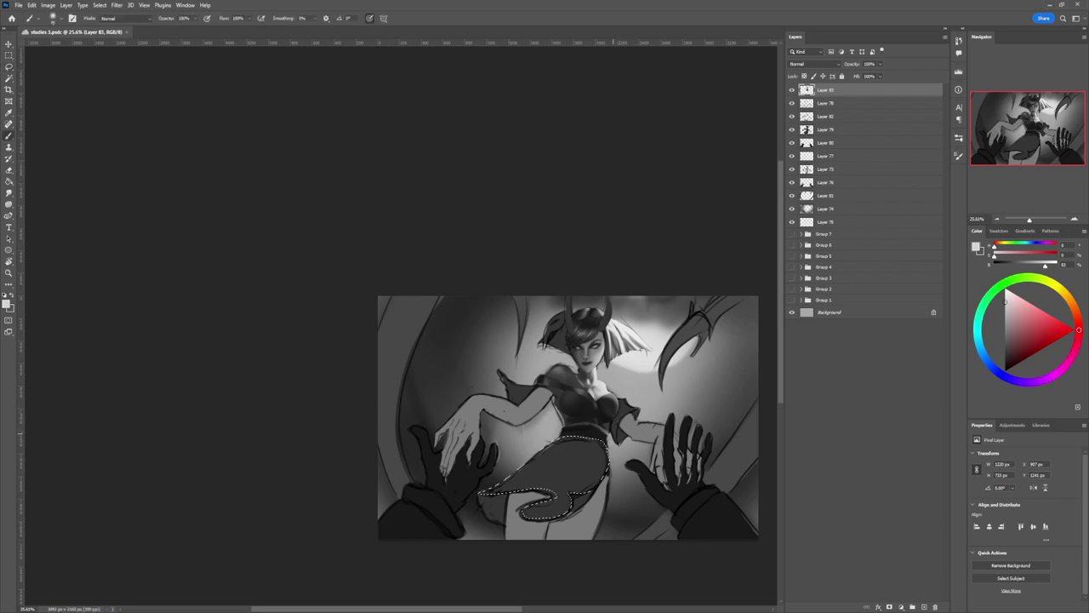
Step: Fill the selected skirt with a near-black tone sampled from the waistband, using a much larger brush
{"action": "left_click", "coordinate": [593, 432], "text": "alt"}
{"action": "key", "text": "]"}
{"action": "key", "text": "]"}
{"action": "key", "text": "]"}
{"action": "key", "text": "]"}
{"action": "key", "text": "]"}
{"action": "key", "text": "]"}
{"action": "key", "text": "]"}
{"action": "key", "text": "]"}
{"action": "key", "text": "]"}
{"action": "key", "text": "]"}
{"action": "key", "text": "]"}
{"action": "key", "text": "]"}
{"action": "key", "text": "]"}
{"action": "key", "text": "]"}
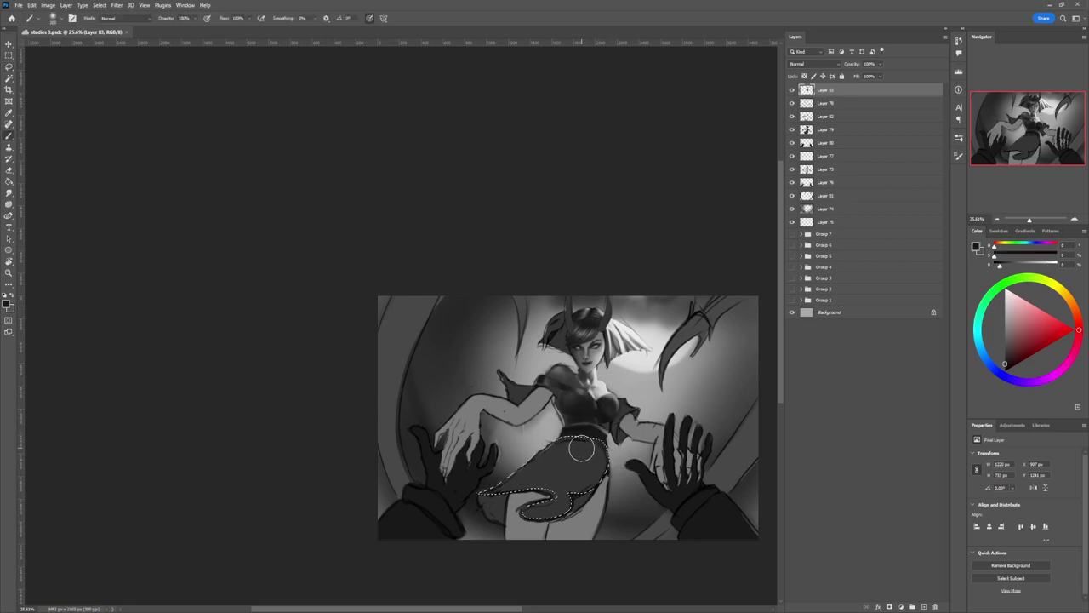
{"action": "mouse_move", "coordinate": [576, 439]}
{"action": "left_mouse_down"}
{"action": "mouse_move", "coordinate": [487, 540]}
{"action": "mouse_move", "coordinate": [564, 518]}
{"action": "left_mouse_up"}
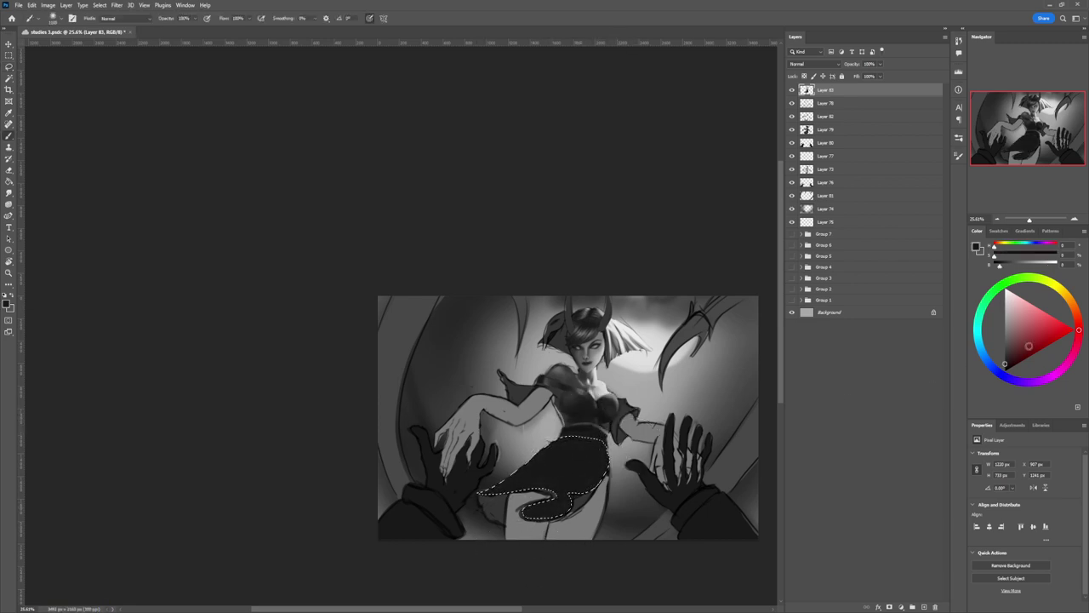
Step: Model the skirt's form by brushing two dark grays softly over its flared side and lower edge
{"action": "left_click", "coordinate": [1005, 349]}
{"action": "left_click_drag", "start_coordinate": [534, 476], "coordinate": [505, 488]}
{"action": "key", "text": "["}
{"action": "key", "text": "["}
{"action": "key", "text": "["}
{"action": "key", "text": "["}
{"action": "key", "text": "["}
{"action": "key", "text": "["}
{"action": "key", "text": "["}
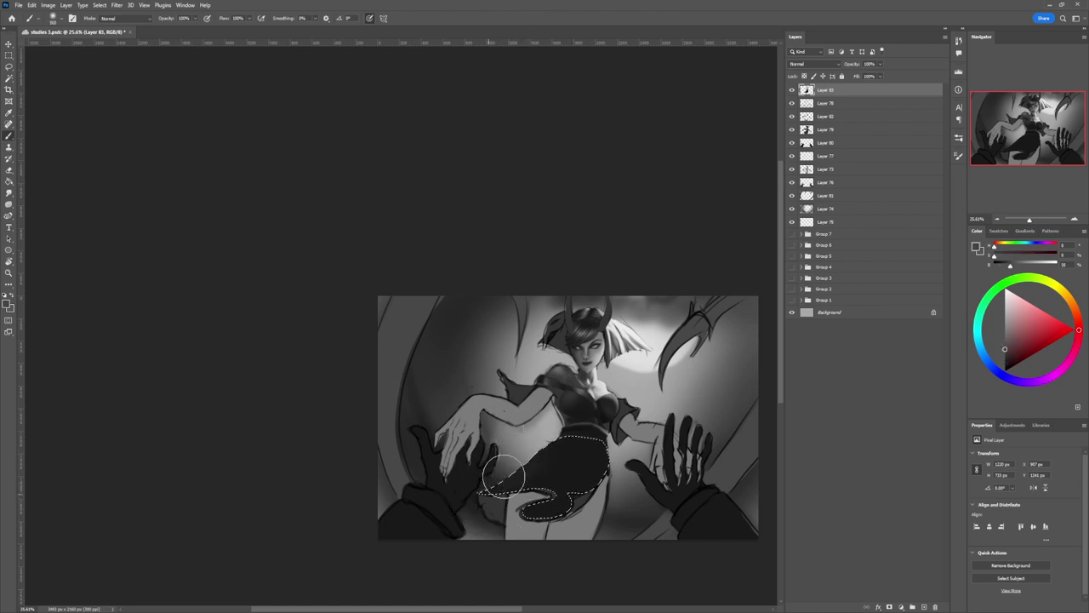
{"action": "mouse_move", "coordinate": [607, 426]}
{"action": "left_mouse_down"}
{"action": "mouse_move", "coordinate": [611, 448]}
{"action": "mouse_move", "coordinate": [617, 421]}
{"action": "mouse_move", "coordinate": [596, 475]}
{"action": "mouse_move", "coordinate": [617, 413]}
{"action": "left_mouse_up"}
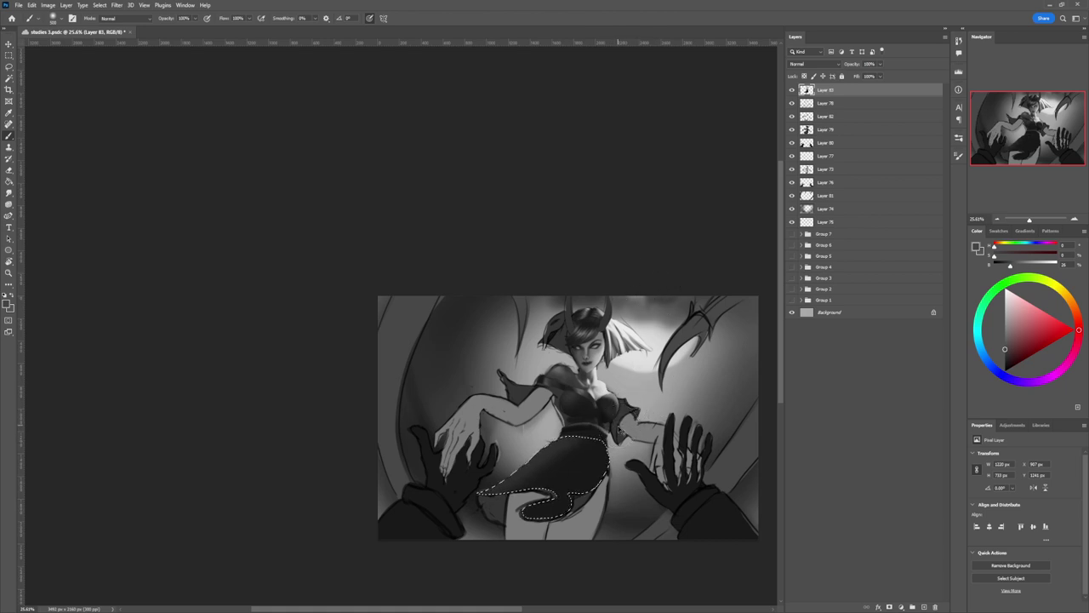
{"action": "left_click", "coordinate": [1004, 357]}
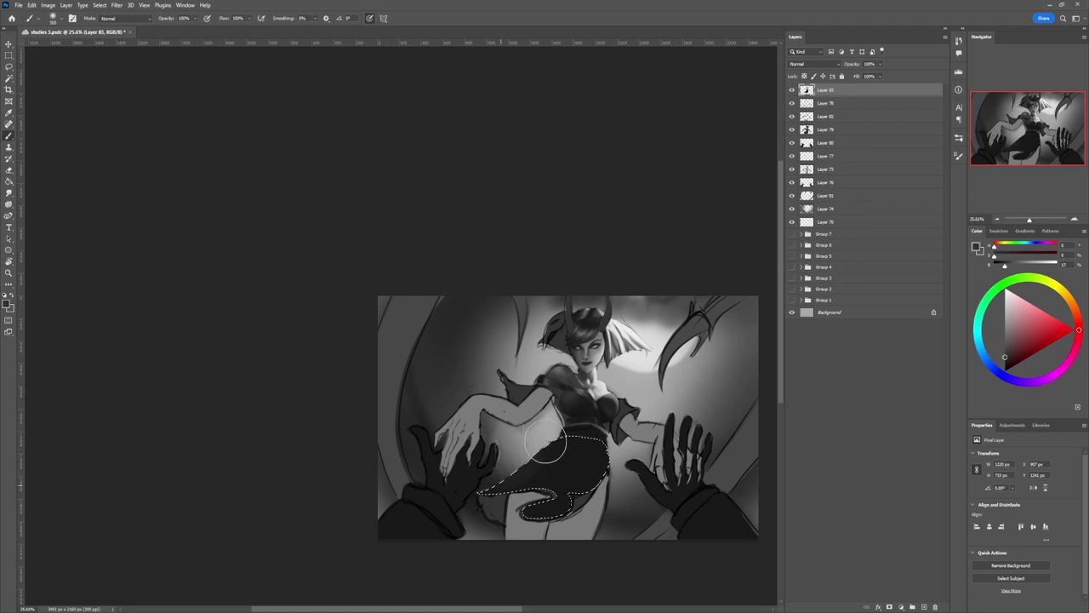
{"action": "mouse_move", "coordinate": [506, 515]}
{"action": "left_mouse_down"}
{"action": "mouse_move", "coordinate": [540, 526]}
{"action": "mouse_move", "coordinate": [538, 510]}
{"action": "mouse_move", "coordinate": [612, 476]}
{"action": "left_mouse_up"}
Step: Darken the skirt's curled hem with a near-black tone and a much smaller brush
{"action": "left_click", "coordinate": [1006, 364]}
{"action": "left_click_drag", "start_coordinate": [1005, 365], "coordinate": [1004, 367]}
{"action": "key", "text": "bracketleft"}
{"action": "key", "text": "bracketleft"}
{"action": "key", "text": "bracketleft"}
{"action": "key", "text": "bracketleft"}
{"action": "key", "text": "bracketleft"}
{"action": "key", "text": "bracketleft"}
{"action": "key", "text": "bracketleft"}
{"action": "key", "text": "bracketleft"}
{"action": "key", "text": "bracketleft"}
{"action": "key", "text": "bracketleft"}
{"action": "key", "text": "bracketleft"}
{"action": "key", "text": "bracketleft"}
{"action": "key", "text": "bracketleft"}
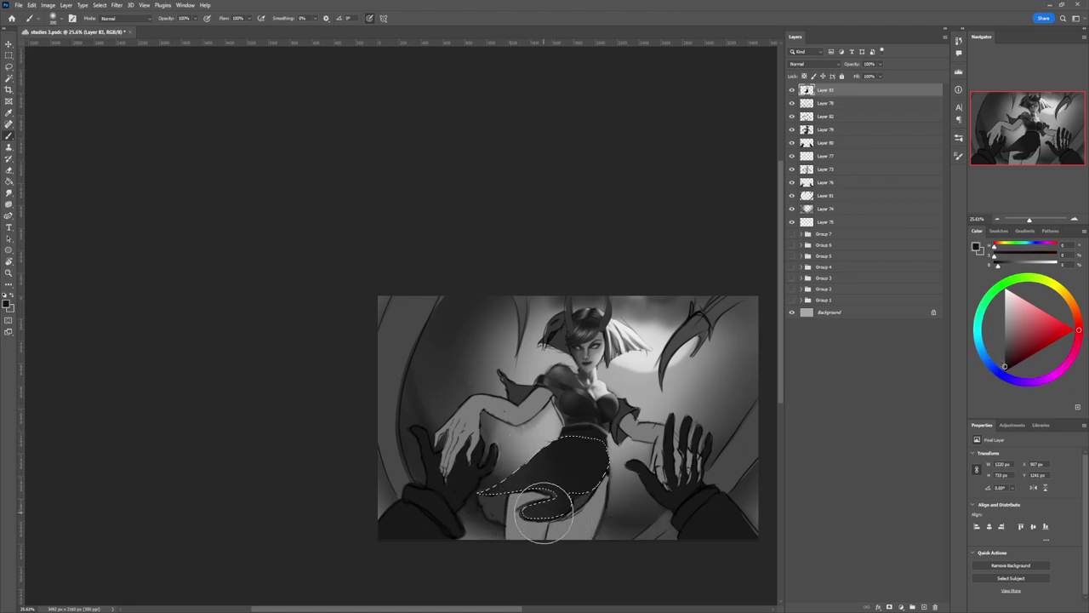
{"action": "mouse_move", "coordinate": [524, 514]}
{"action": "left_mouse_down"}
{"action": "mouse_move", "coordinate": [576, 482]}
{"action": "mouse_move", "coordinate": [521, 522]}
{"action": "mouse_move", "coordinate": [551, 502]}
{"action": "left_mouse_up"}
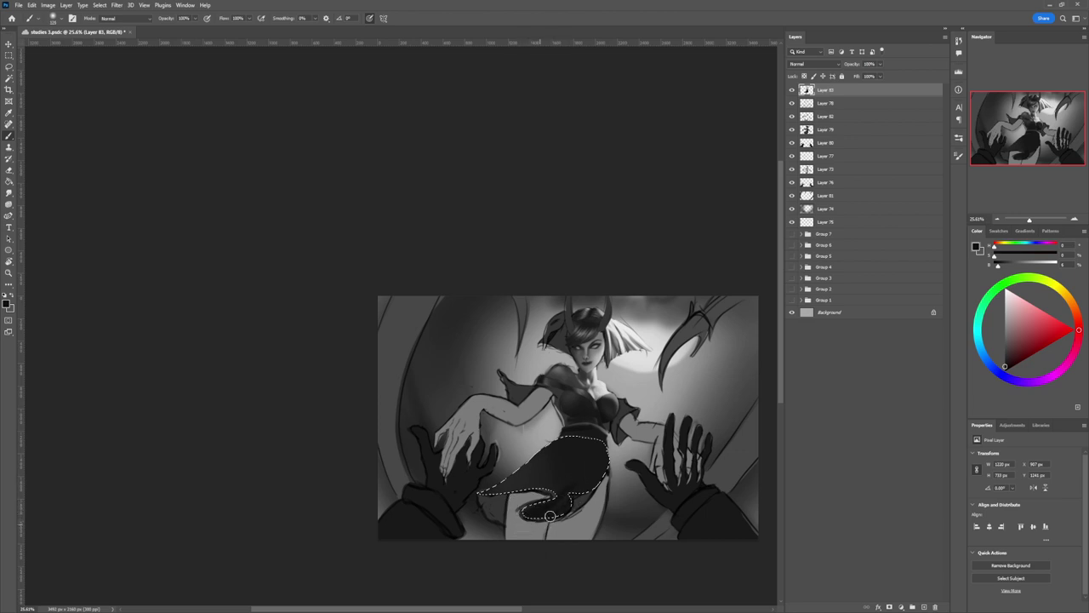
Step: Deepen the near-black shadows along the skirt's lower edge and inside the curl of the hem
{"action": "key", "text": "bracketright"}
{"action": "key", "text": "bracketright"}
{"action": "key", "text": "bracketright"}
{"action": "key", "text": "bracketright"}
{"action": "key", "text": "bracketright"}
{"action": "mouse_move", "coordinate": [601, 466]}
{"action": "left_mouse_down"}
{"action": "mouse_move", "coordinate": [558, 502]}
{"action": "mouse_move", "coordinate": [605, 458]}
{"action": "mouse_move", "coordinate": [552, 511]}
{"action": "left_mouse_up"}
{"action": "key", "text": "bracketleft"}
{"action": "key", "text": "bracketleft"}
{"action": "key", "text": "bracketleft"}
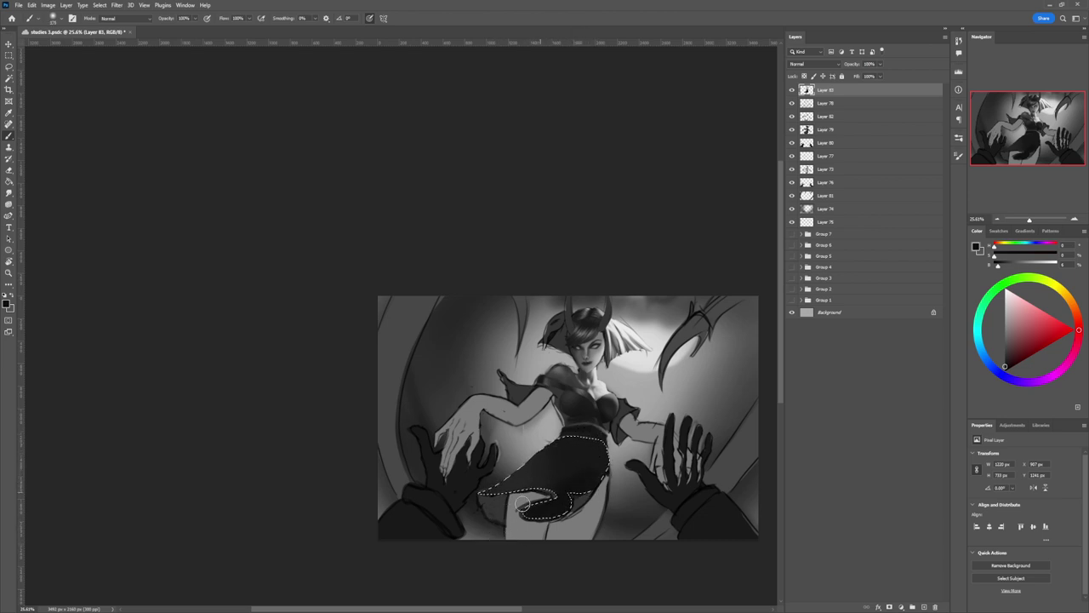
{"action": "left_click_drag", "start_coordinate": [522, 504], "coordinate": [563, 510]}
Step: Lasso the exposed underside of the skirt's hem and paint it with a sampled dark gray
{"action": "key", "text": "l"}
{"action": "key", "text": "ctrl+d"}
{"action": "mouse_move", "coordinate": [609, 468]}
{"action": "left_mouse_down"}
{"action": "mouse_move", "coordinate": [563, 520]}
{"action": "mouse_move", "coordinate": [630, 457]}
{"action": "left_mouse_up"}
{"action": "key", "text": "b"}
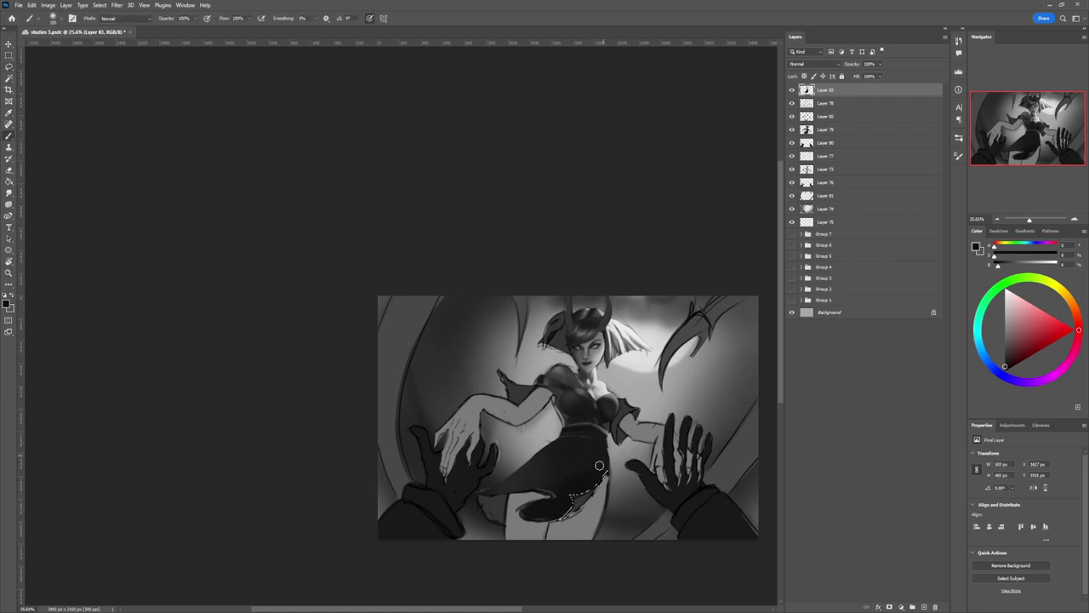
{"action": "left_click", "coordinate": [582, 501], "text": "alt"}
{"action": "key", "text": "bracketright"}
{"action": "key", "text": "bracketright"}
{"action": "key", "text": "bracketright"}
{"action": "key", "text": "bracketright"}
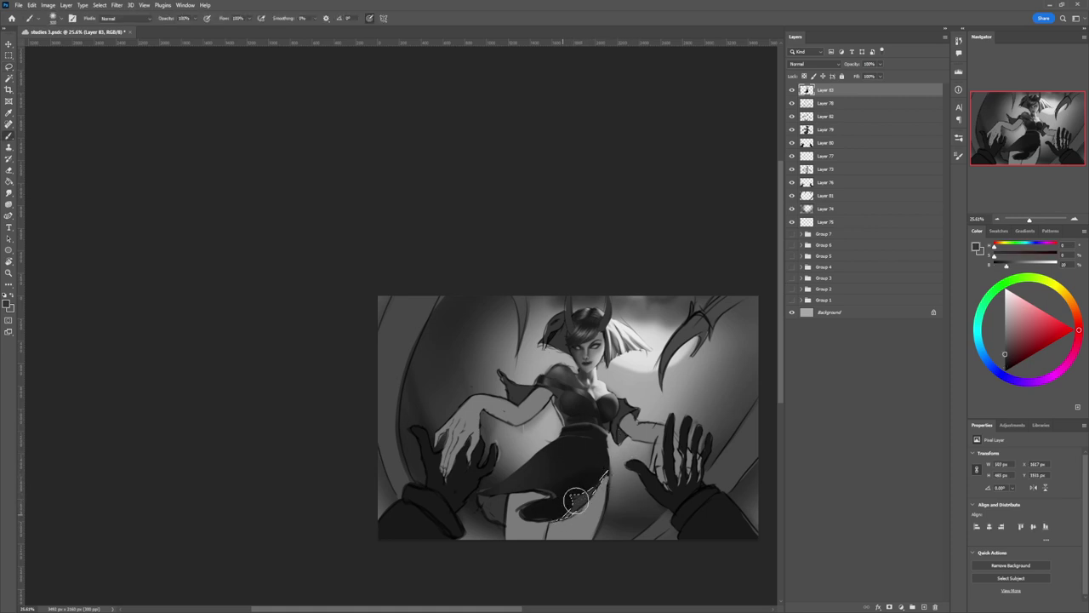
{"action": "mouse_move", "coordinate": [580, 500]}
{"action": "left_mouse_down"}
{"action": "mouse_move", "coordinate": [552, 533]}
{"action": "mouse_move", "coordinate": [623, 481]}
{"action": "left_mouse_up"}
Step: Brush a mid-gray highlight along the edge of the hem's underside and undo the last change
{"action": "left_click", "coordinate": [1030, 265]}
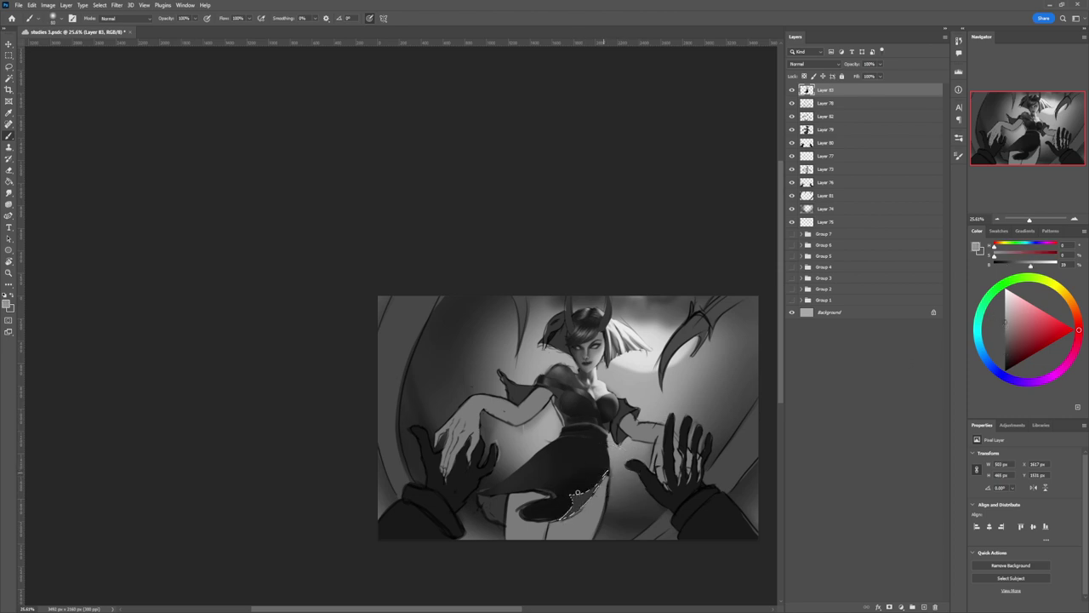
{"action": "left_click_drag", "start_coordinate": [578, 493], "coordinate": [594, 487]}
{"action": "key", "text": "ctrl+z"}
Step: Add a new empty layer directly beneath Layer 83
{"action": "key", "text": "l"}
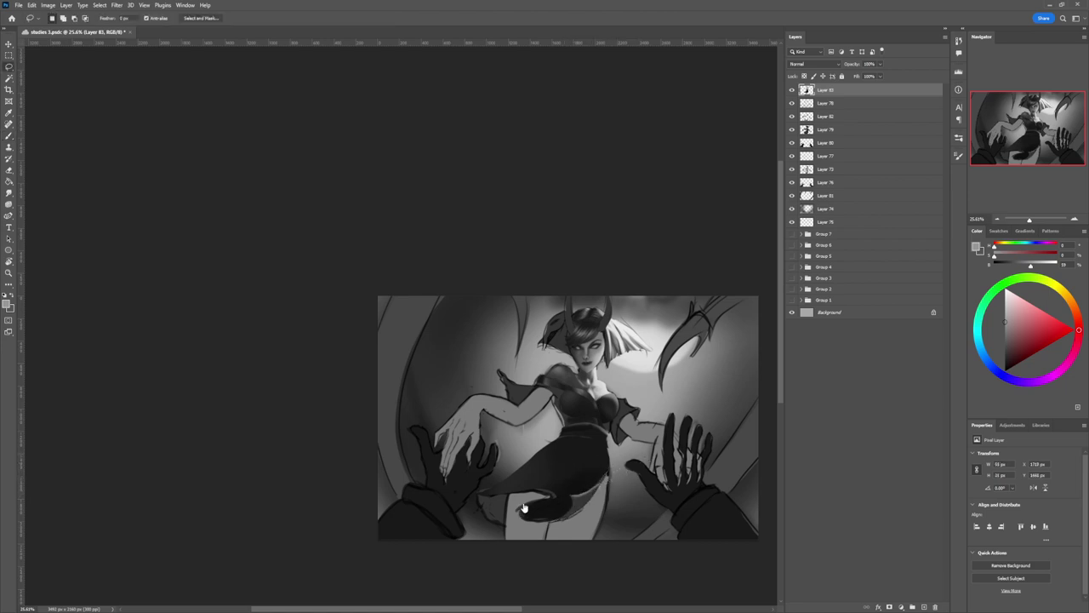
{"action": "key", "text": "z"}
{"action": "left_click_drag", "start_coordinate": [579, 501], "coordinate": [565, 500]}
{"action": "left_click_drag", "start_coordinate": [651, 467], "coordinate": [626, 473]}
{"action": "left_click_drag", "start_coordinate": [628, 543], "coordinate": [650, 538]}
{"action": "left_click_drag", "start_coordinate": [624, 502], "coordinate": [685, 476]}
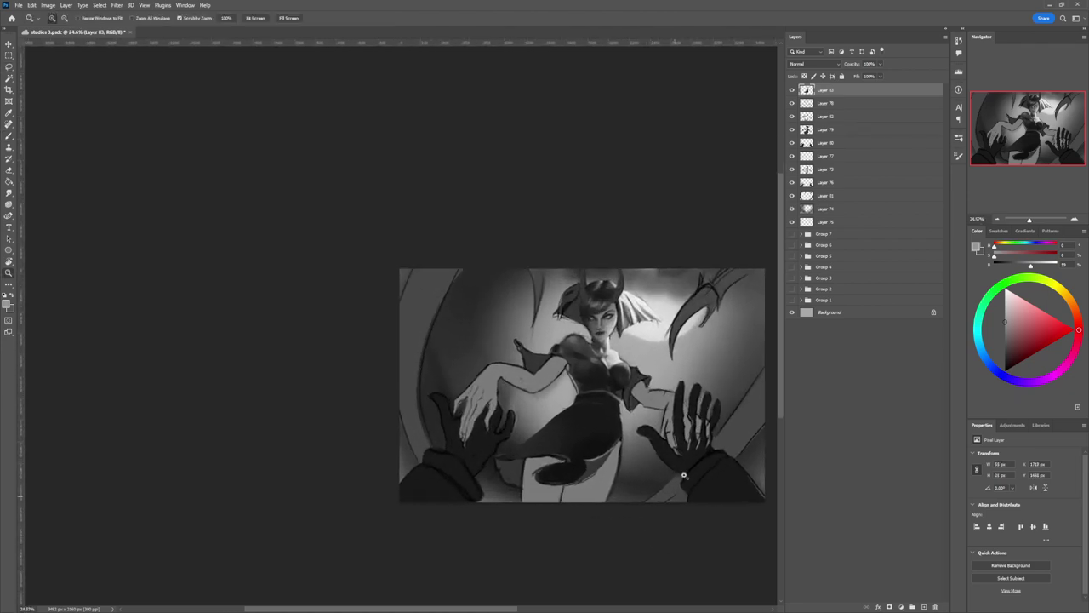
{"action": "left_click", "coordinate": [826, 103]}
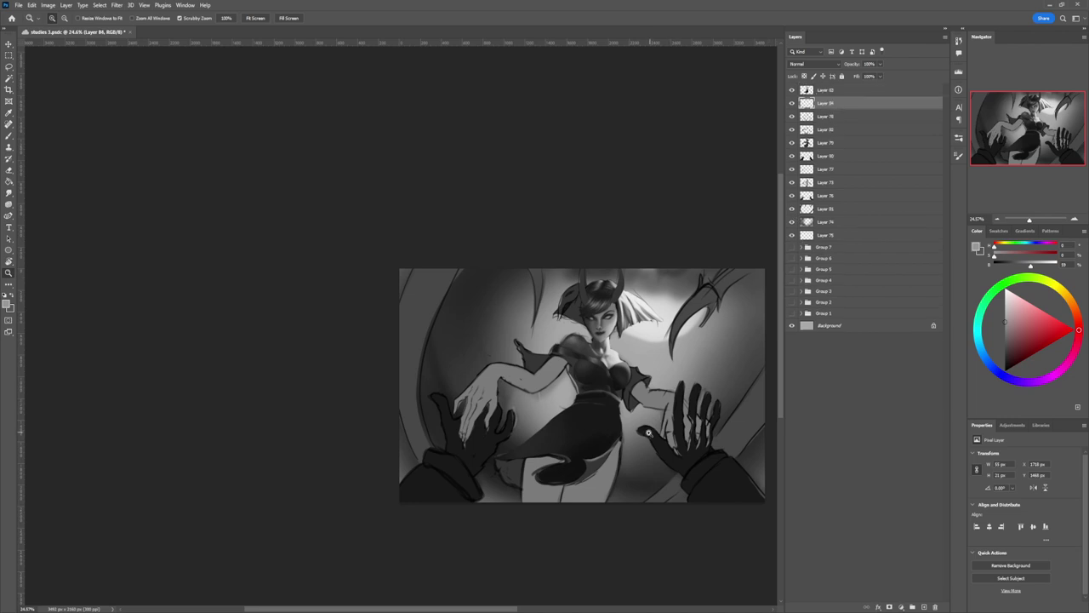
{"action": "key", "text": "ctrl+shift+alt+n"}
Step: Lasso the leg on the picture's right, from under the skirt to the canvas edge, redoing the first outline
{"action": "key", "text": "l"}
{"action": "mouse_move", "coordinate": [624, 435]}
{"action": "left_mouse_down"}
{"action": "mouse_move", "coordinate": [603, 508]}
{"action": "mouse_move", "coordinate": [618, 431]}
{"action": "left_mouse_up"}
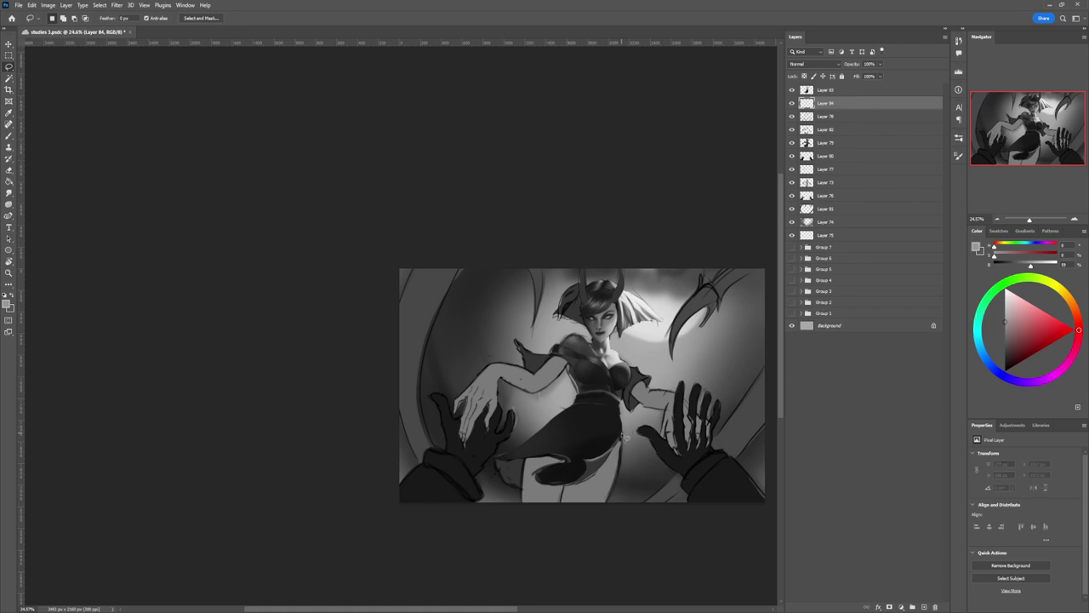
{"action": "key", "text": "ctrl+d"}
{"action": "mouse_move", "coordinate": [625, 440]}
{"action": "left_mouse_down"}
{"action": "mouse_move", "coordinate": [594, 513]}
{"action": "mouse_move", "coordinate": [614, 428]}
{"action": "mouse_move", "coordinate": [626, 453]}
{"action": "mouse_move", "coordinate": [610, 504]}
{"action": "mouse_move", "coordinate": [569, 525]}
{"action": "mouse_move", "coordinate": [563, 496]}
{"action": "mouse_move", "coordinate": [618, 433]}
{"action": "left_mouse_up"}
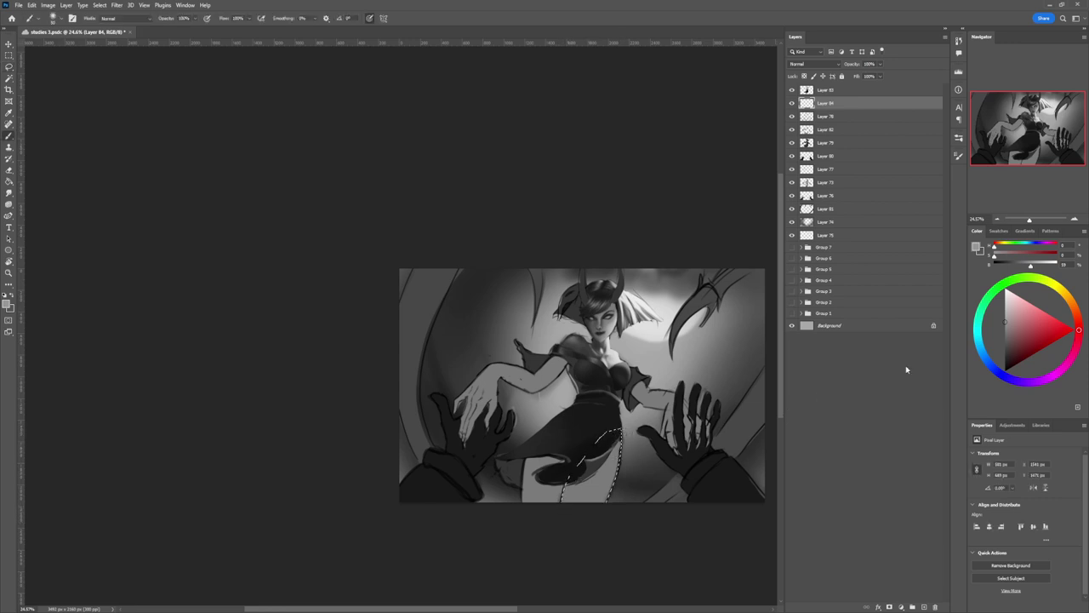
Step: Paint the selected leg with a sampled gray and a larger brush, and shade it with a darker gray
{"action": "left_click", "coordinate": [596, 474], "text": "alt"}
{"action": "key", "text": "bracketright"}
{"action": "key", "text": "bracketright"}
{"action": "key", "text": "bracketright"}
{"action": "key", "text": "bracketright"}
{"action": "key", "text": "bracketright"}
{"action": "key", "text": "bracketright"}
{"action": "key", "text": "bracketright"}
{"action": "key", "text": "bracketright"}
{"action": "key", "text": "bracketright"}
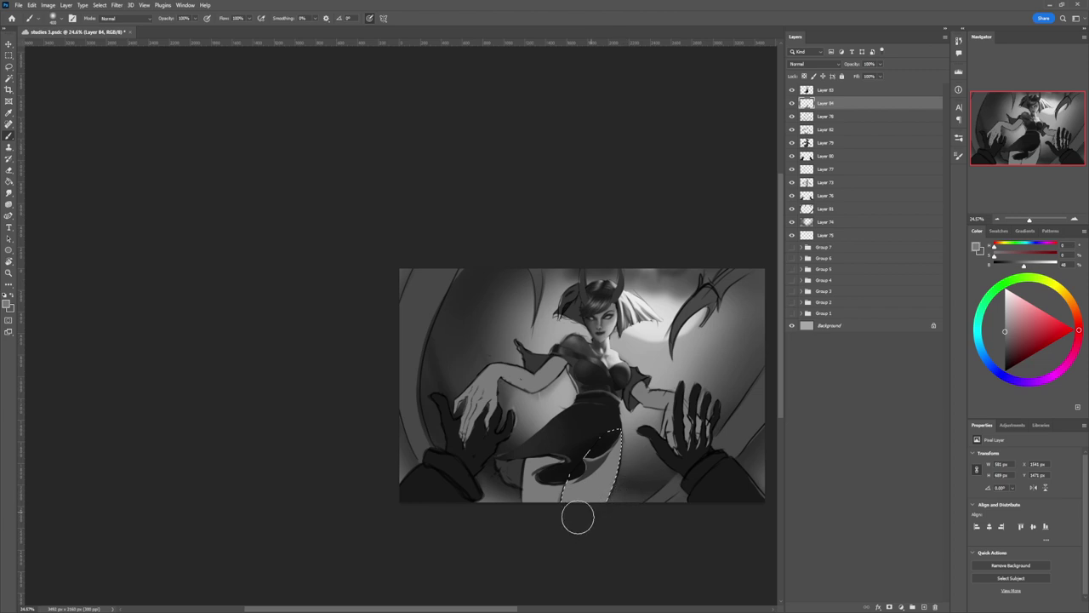
{"action": "mouse_move", "coordinate": [1022, 345]}
{"action": "left_mouse_down"}
{"action": "mouse_move", "coordinate": [1005, 364]}
{"action": "mouse_move", "coordinate": [1004, 351]}
{"action": "left_mouse_up"}
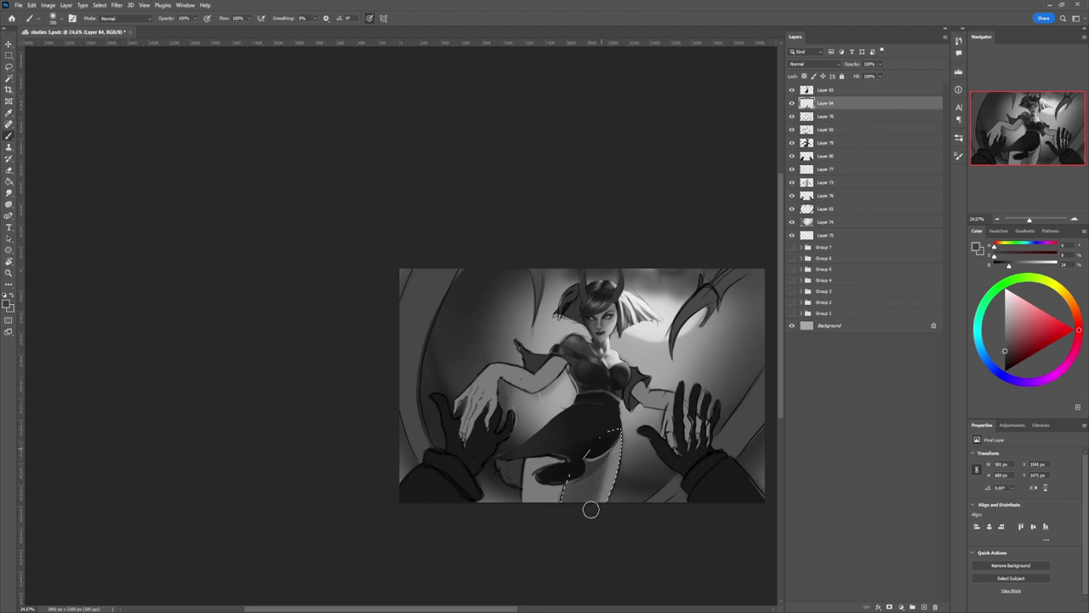
Step: Brush a light gray rim light along the selected leg's outer edge with a smaller brush
{"action": "left_click", "coordinate": [1004, 307]}
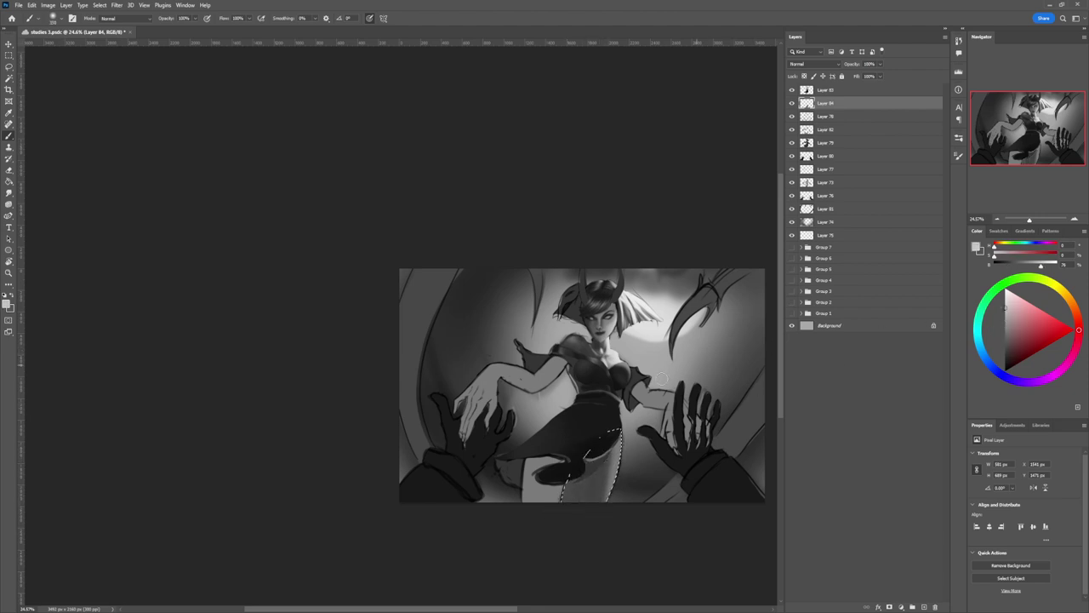
{"action": "key", "text": "bracketleft"}
{"action": "key", "text": "bracketleft"}
Step: Shade the selected leg near-black under the skirt and down its inner side with a larger brush
{"action": "left_click_drag", "start_coordinate": [1009, 343], "coordinate": [1004, 363]}
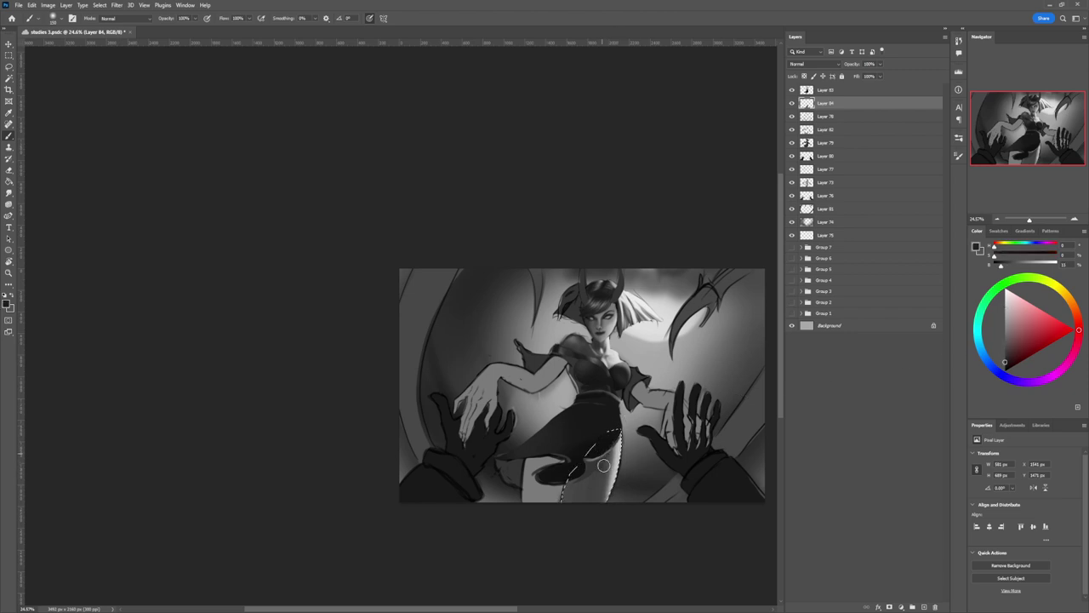
{"action": "key", "text": "bracketright"}
{"action": "key", "text": "bracketright"}
{"action": "key", "text": "bracketright"}
{"action": "key", "text": "bracketright"}
{"action": "key", "text": "bracketright"}
{"action": "key", "text": "bracketright"}
{"action": "mouse_move", "coordinate": [599, 452]}
{"action": "left_mouse_down"}
{"action": "mouse_move", "coordinate": [584, 472]}
{"action": "mouse_move", "coordinate": [595, 437]}
{"action": "mouse_move", "coordinate": [564, 494]}
{"action": "mouse_move", "coordinate": [569, 480]}
{"action": "mouse_move", "coordinate": [593, 447]}
{"action": "mouse_move", "coordinate": [566, 520]}
{"action": "left_mouse_up"}
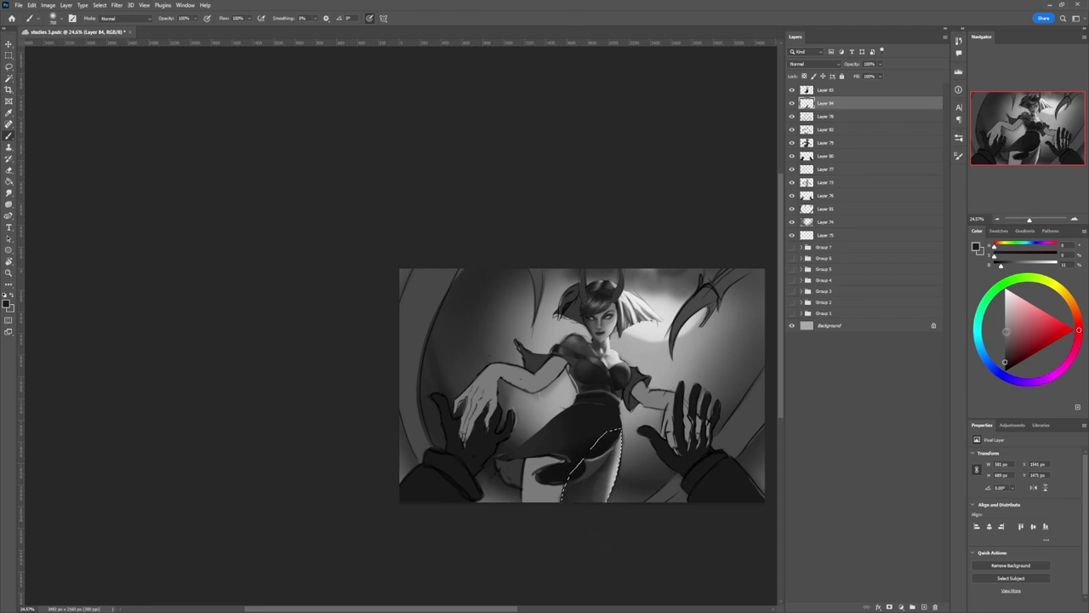
Step: Soften the selected leg's surface with a mid-gray tone, varying the brush size
{"action": "left_click", "coordinate": [1005, 329]}
{"action": "key", "text": "bracketleft"}
{"action": "key", "text": "bracketleft"}
{"action": "key", "text": "bracketleft"}
{"action": "key", "text": "bracketleft"}
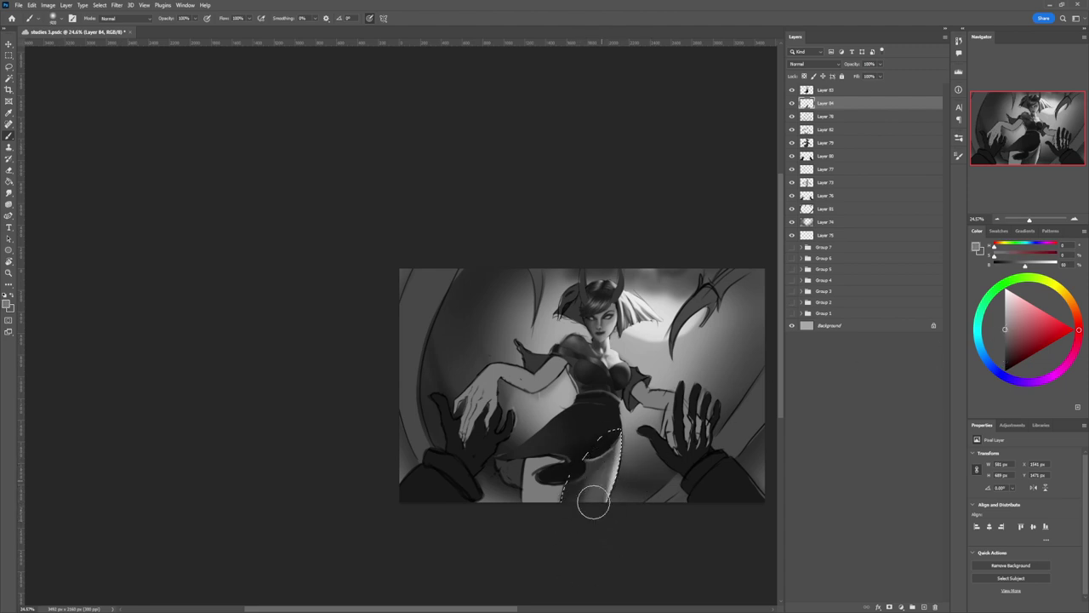
{"action": "key", "text": "bracketright"}
{"action": "key", "text": "bracketright"}
{"action": "key", "text": "bracketright"}
{"action": "key", "text": "bracketright"}
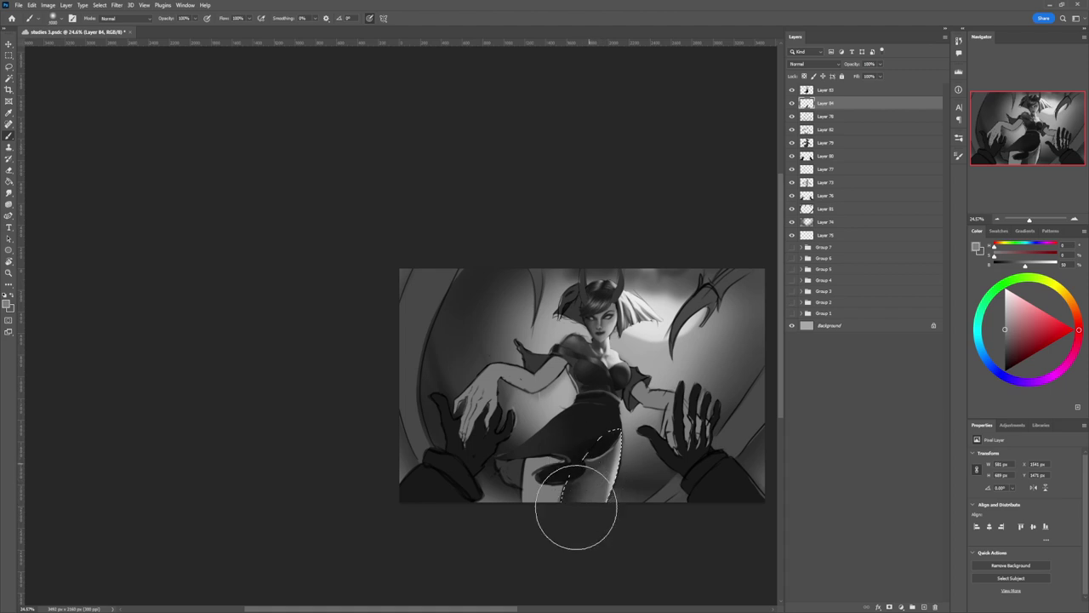
Step: Tone down the selected leg with dark gray and deepen its inner shadow with near-black
{"action": "left_click", "coordinate": [1005, 351]}
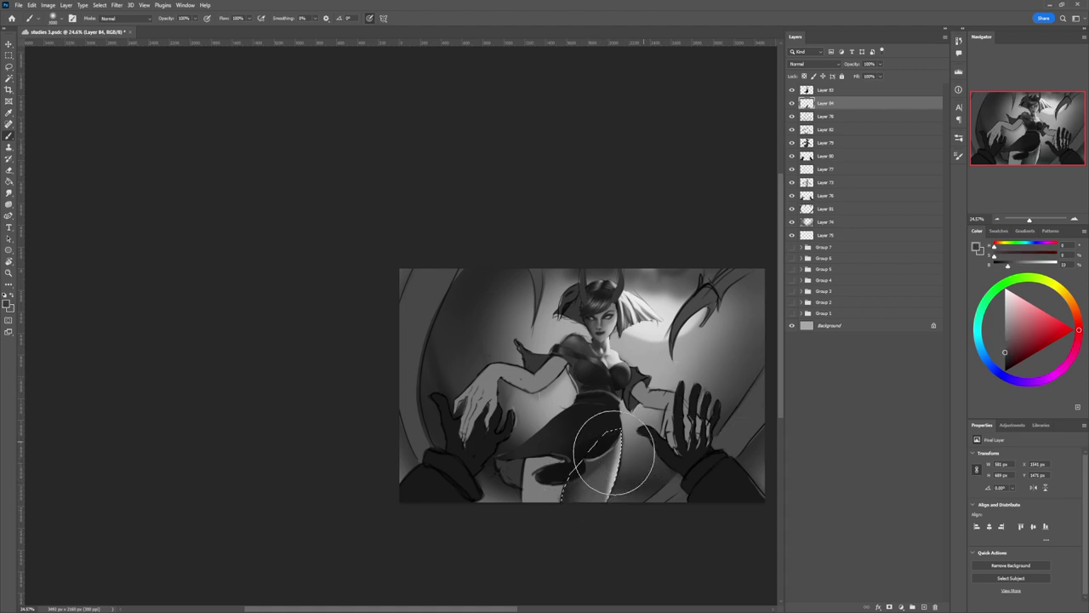
{"action": "mouse_move", "coordinate": [608, 455]}
{"action": "left_mouse_down"}
{"action": "mouse_move", "coordinate": [599, 474]}
{"action": "mouse_move", "coordinate": [583, 433]}
{"action": "mouse_move", "coordinate": [601, 474]}
{"action": "mouse_move", "coordinate": [594, 493]}
{"action": "left_mouse_up"}
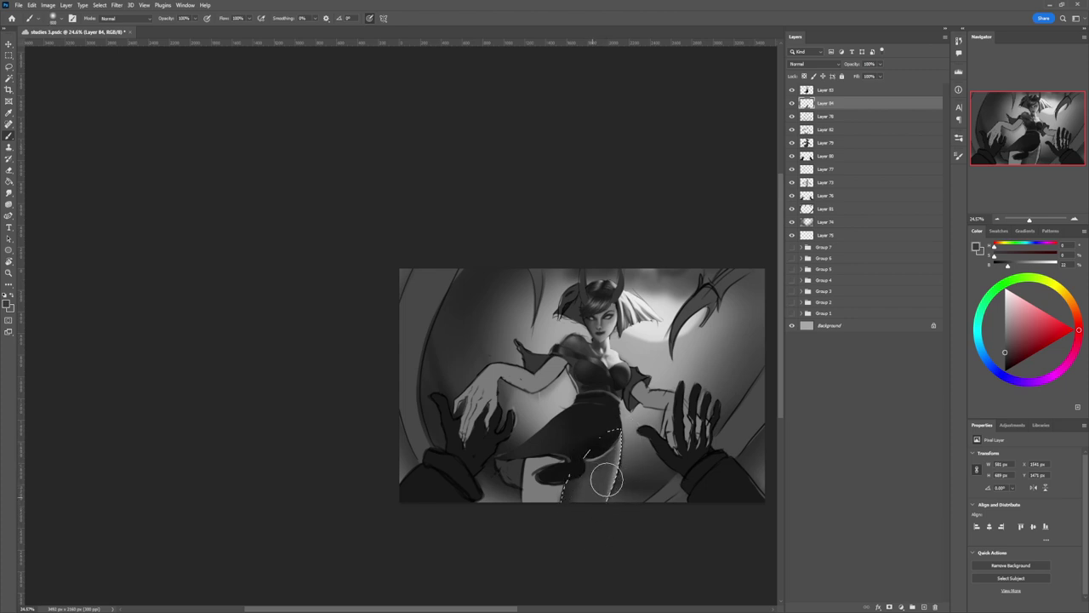
{"action": "left_click", "coordinate": [1005, 367]}
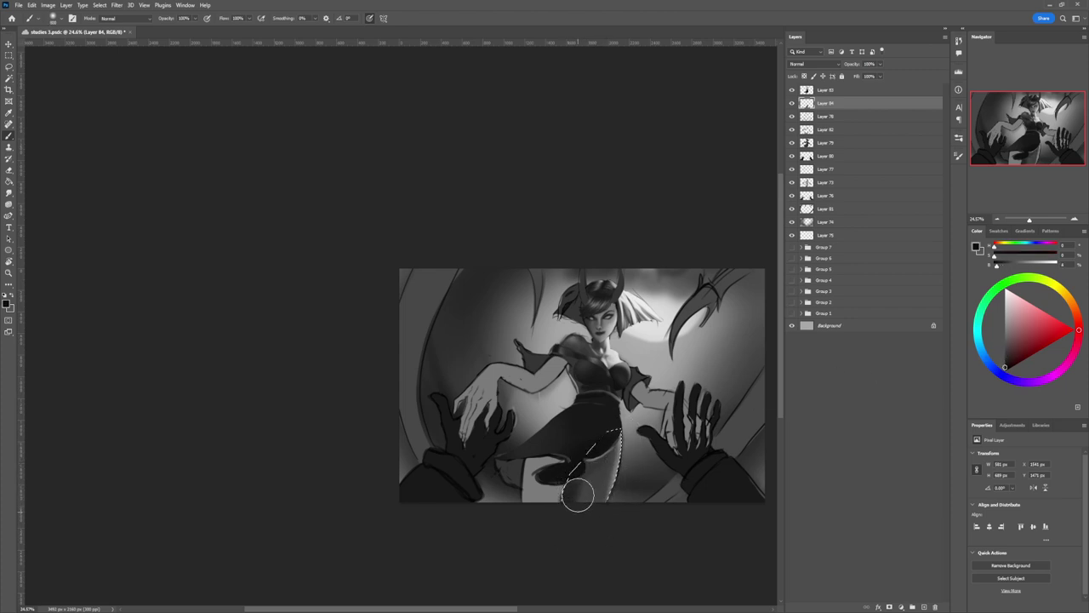
Step: Replace the selection with a lasso around the other leg, from the skirt down to the canvas edge
{"action": "key", "text": "l"}
{"action": "left_click", "coordinate": [553, 510]}
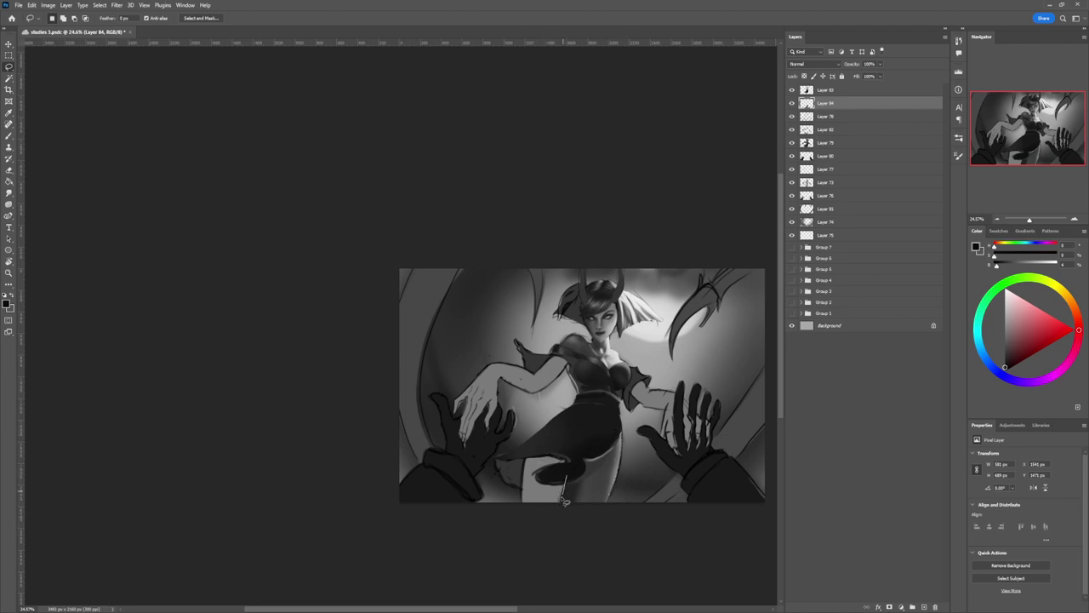
{"action": "mouse_move", "coordinate": [564, 500]}
{"action": "left_mouse_down"}
{"action": "mouse_move", "coordinate": [541, 521]}
{"action": "mouse_move", "coordinate": [524, 499]}
{"action": "mouse_move", "coordinate": [529, 457]}
{"action": "mouse_move", "coordinate": [560, 439]}
{"action": "mouse_move", "coordinate": [577, 455]}
{"action": "mouse_move", "coordinate": [564, 502]}
{"action": "mouse_move", "coordinate": [562, 491]}
{"action": "mouse_move", "coordinate": [554, 514]}
{"action": "mouse_move", "coordinate": [562, 491]}
{"action": "mouse_move", "coordinate": [538, 508]}
{"action": "mouse_move", "coordinate": [541, 454]}
{"action": "mouse_move", "coordinate": [528, 481]}
{"action": "mouse_move", "coordinate": [552, 451]}
{"action": "mouse_move", "coordinate": [533, 457]}
{"action": "mouse_move", "coordinate": [523, 491]}
{"action": "mouse_move", "coordinate": [551, 448]}
{"action": "mouse_move", "coordinate": [533, 479]}
{"action": "mouse_move", "coordinate": [537, 527]}
{"action": "left_mouse_up"}
{"action": "key", "text": "b"}
Step: Shade the second leg with a medium-dark gray and a smaller brush
{"action": "left_click", "coordinate": [1005, 341]}
{"action": "key", "text": "bracketleft"}
{"action": "key", "text": "bracketleft"}
{"action": "key", "text": "bracketleft"}
{"action": "key", "text": "bracketleft"}
{"action": "key", "text": "bracketleft"}
{"action": "key", "text": "bracketleft"}
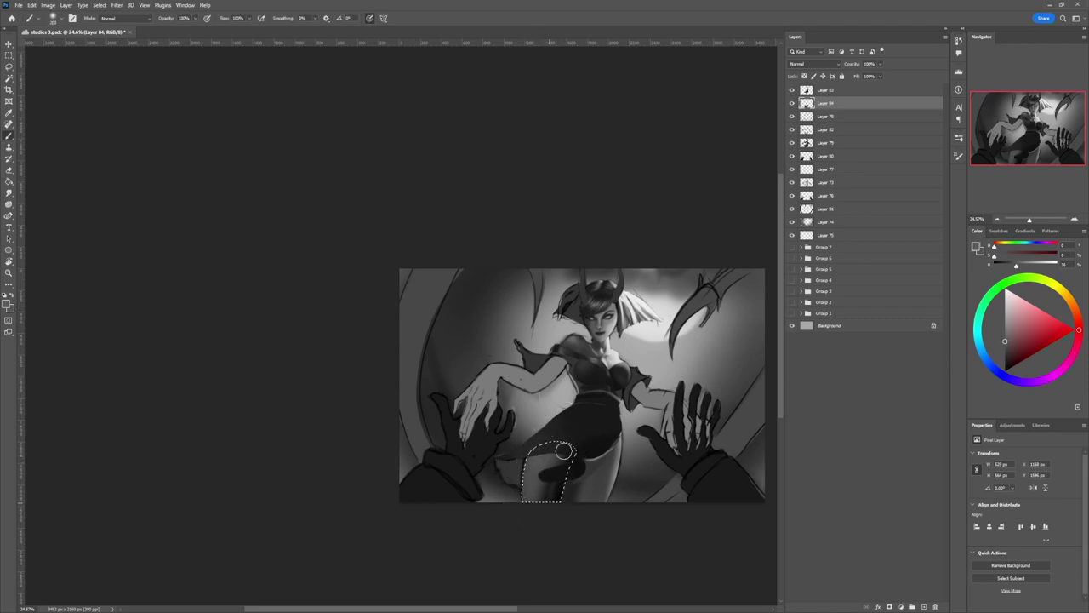
Step: Darken the second leg's outer side with a darker gray and a very large soft brush
{"action": "left_click", "coordinate": [1005, 355]}
{"action": "key", "text": "bracketright"}
{"action": "key", "text": "bracketright"}
{"action": "key", "text": "bracketright"}
{"action": "key", "text": "bracketright"}
{"action": "key", "text": "bracketright"}
{"action": "key", "text": "bracketright"}
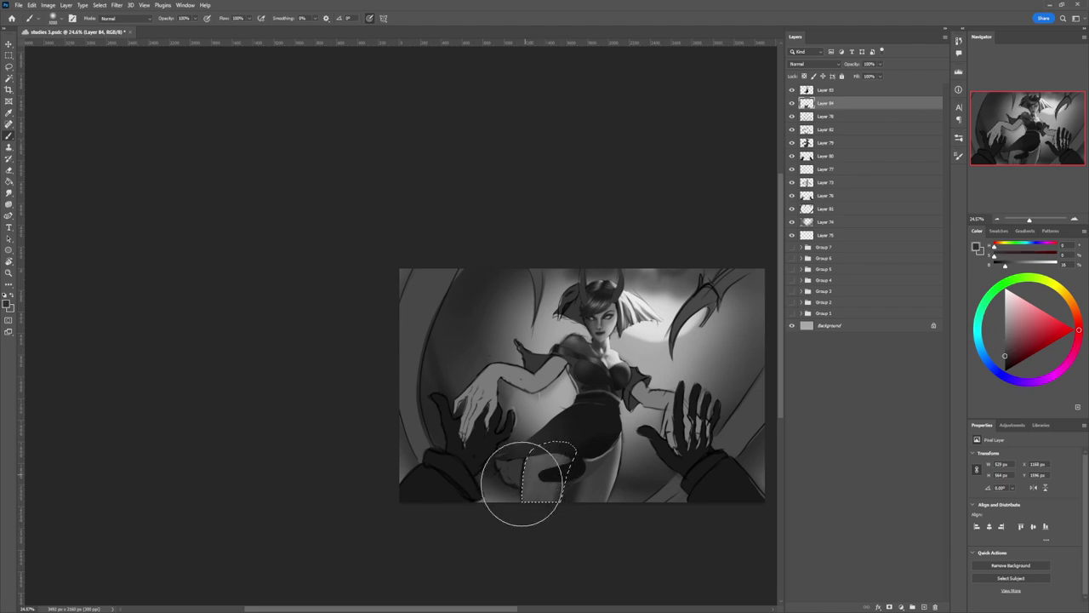
{"action": "left_click_drag", "start_coordinate": [519, 482], "coordinate": [523, 501]}
{"action": "left_click_drag", "start_coordinate": [530, 462], "coordinate": [511, 531]}
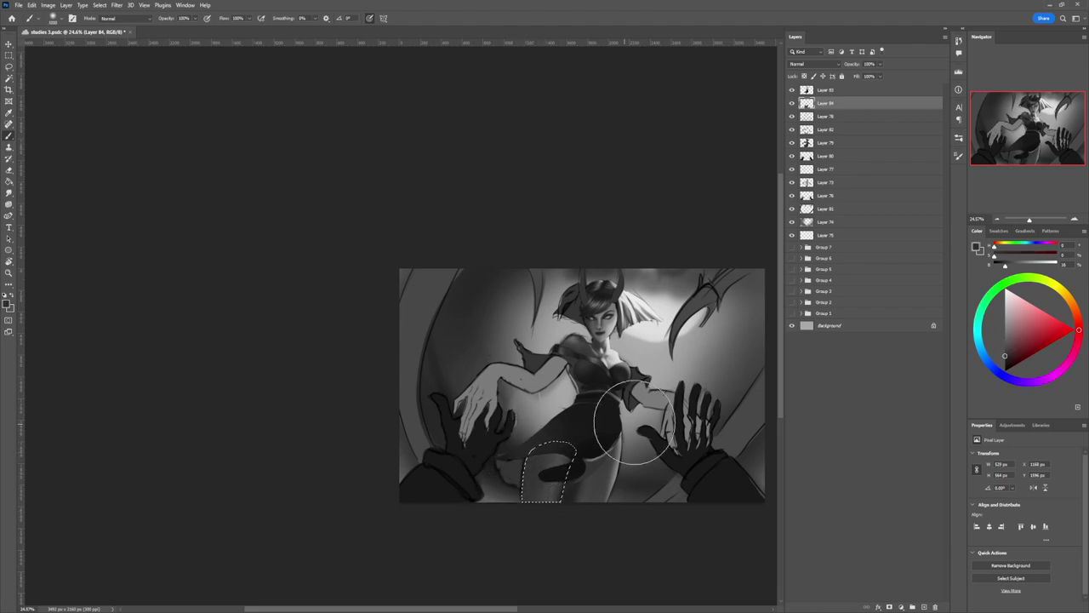
Step: Deepen the shadow on the selected leg just below the skirt with near-black and a soft brush, and clear the selection
{"action": "left_click", "coordinate": [698, 396], "text": "alt"}
{"action": "key", "text": "bracketleft"}
{"action": "key", "text": "bracketleft"}
{"action": "key", "text": "bracketleft"}
{"action": "key", "text": "bracketleft"}
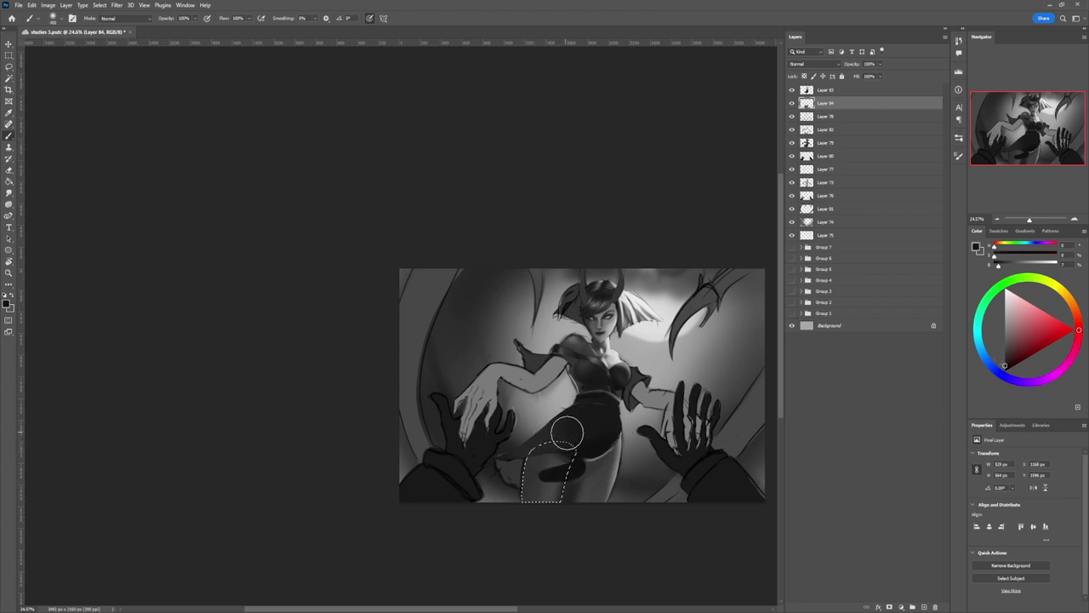
{"action": "key", "text": "bracketright"}
{"action": "key", "text": "bracketright"}
{"action": "key", "text": "bracketright"}
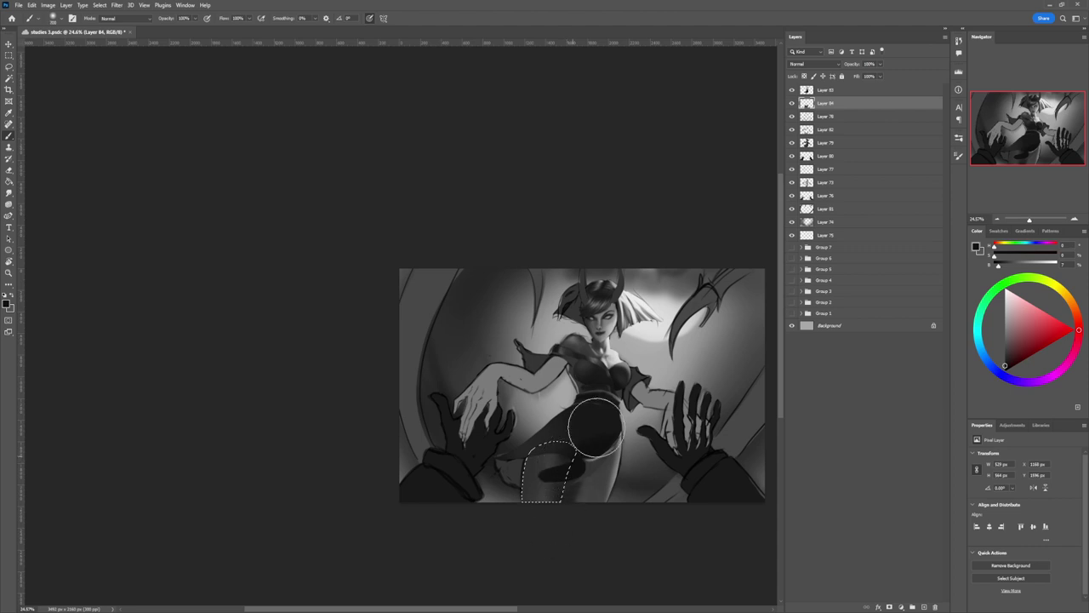
{"action": "mouse_move", "coordinate": [590, 431]}
{"action": "left_mouse_down"}
{"action": "mouse_move", "coordinate": [570, 447]}
{"action": "mouse_move", "coordinate": [547, 513]}
{"action": "left_mouse_up"}
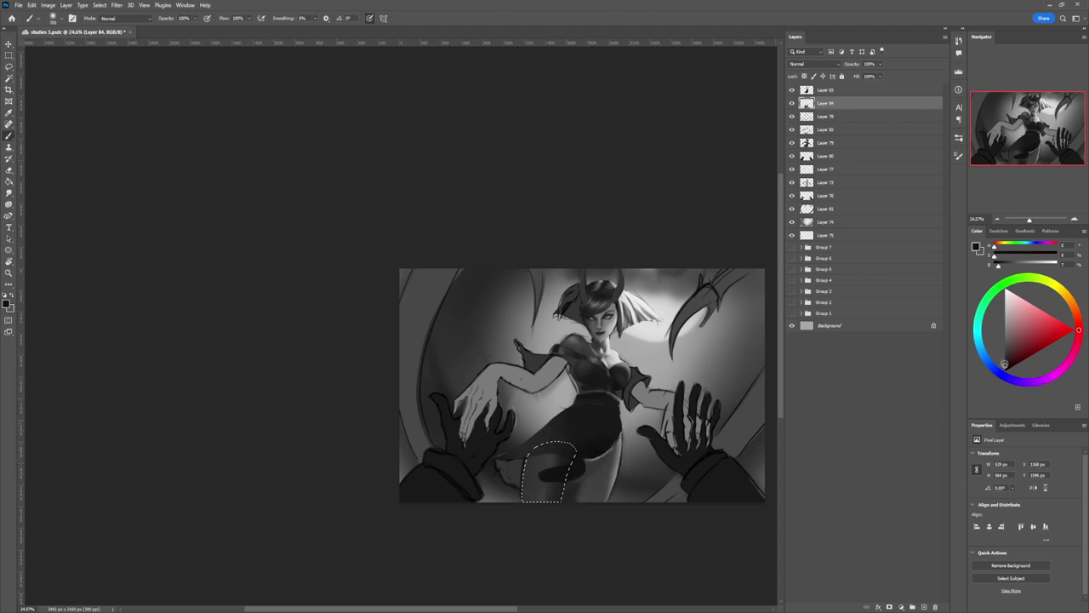
{"action": "left_click", "coordinate": [1005, 366]}
{"action": "key", "text": "l"}
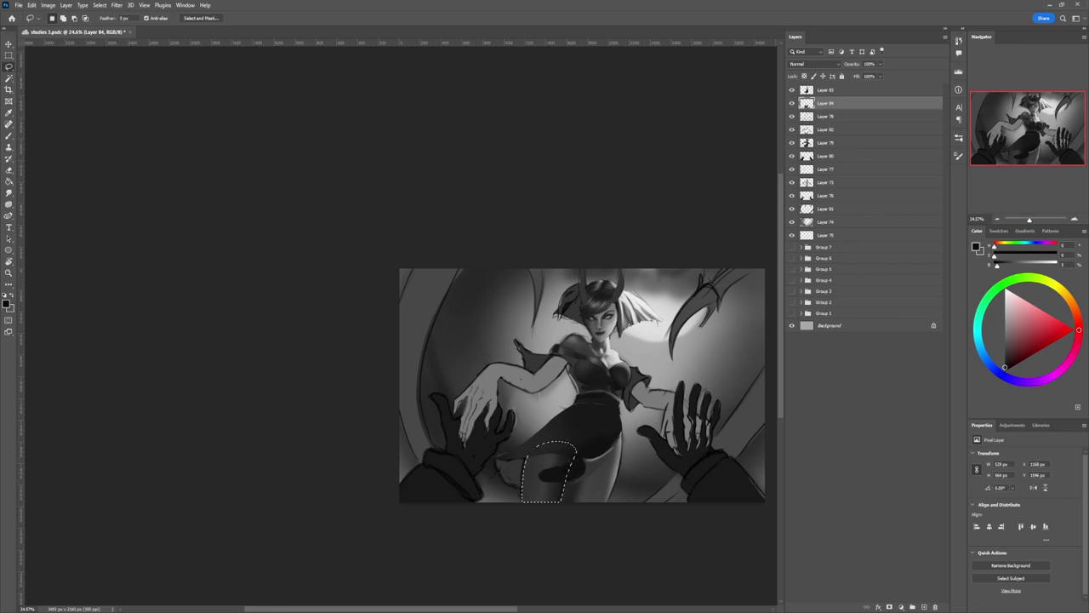
{"action": "key", "text": "ctrl+d"}
{"action": "left_click_drag", "start_coordinate": [576, 452], "coordinate": [572, 445]}
{"action": "key", "text": "ctrl+d"}
Step: Lasso the inner part of the woman's head wing on the shadowed side, beside the horn
{"action": "key", "text": "z"}
{"action": "left_click_drag", "start_coordinate": [644, 418], "coordinate": [587, 415]}
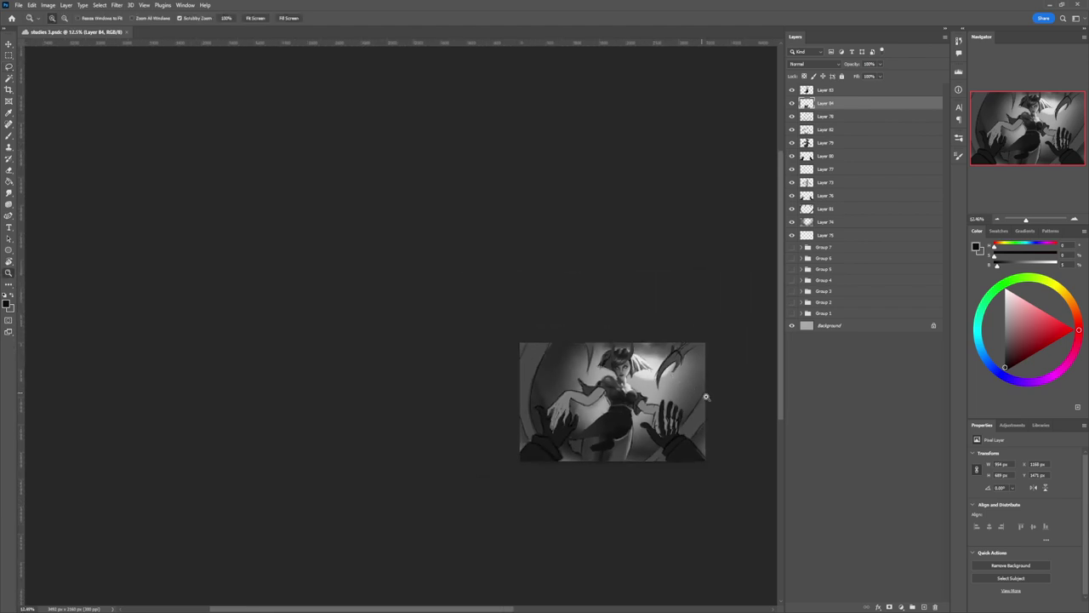
{"action": "left_click", "coordinate": [705, 396]}
{"action": "left_click", "coordinate": [613, 438]}
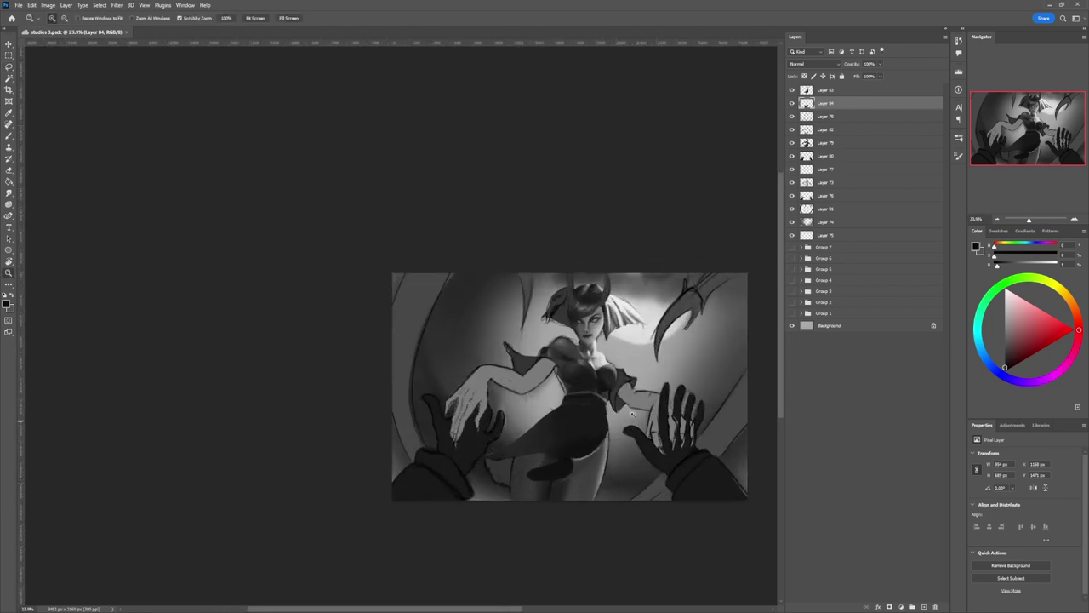
{"action": "left_click", "coordinate": [631, 412]}
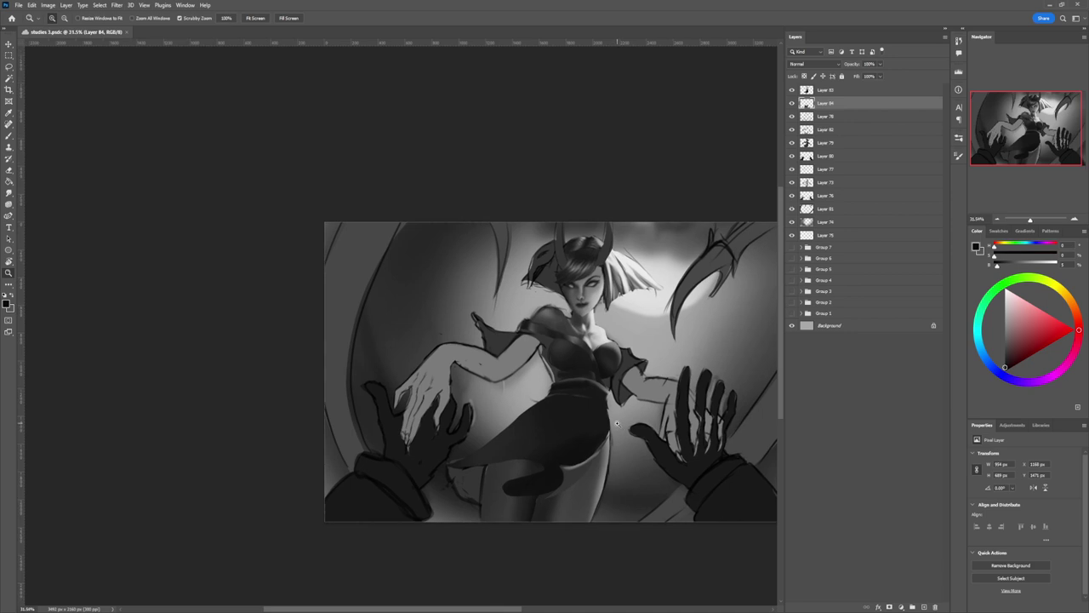
{"action": "left_click", "coordinate": [619, 433], "text": "alt"}
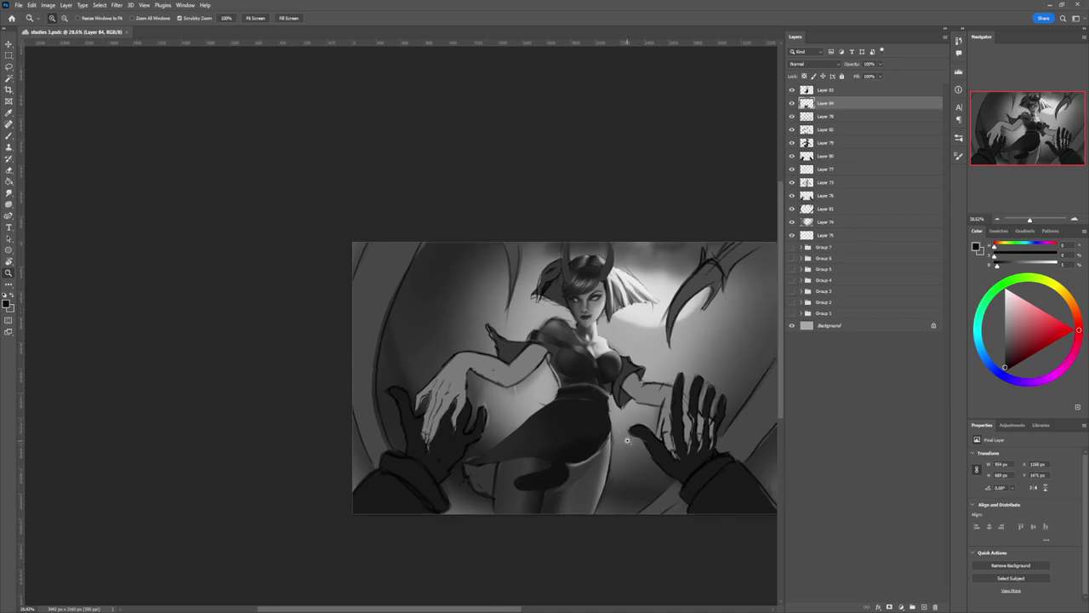
{"action": "left_click", "coordinate": [610, 392]}
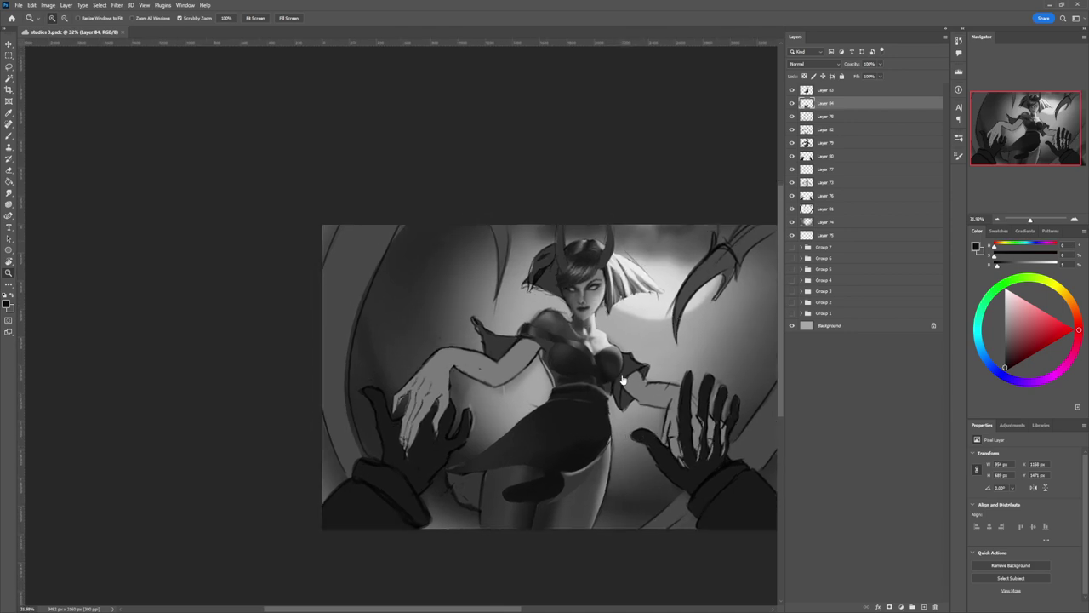
{"action": "key", "text": "l"}
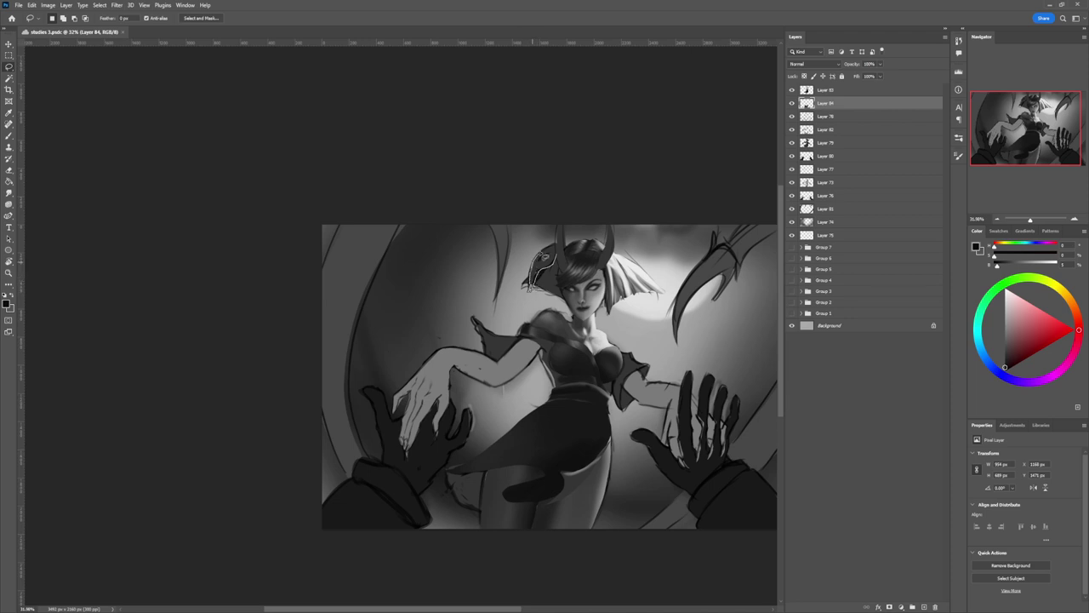
{"action": "key", "text": "b"}
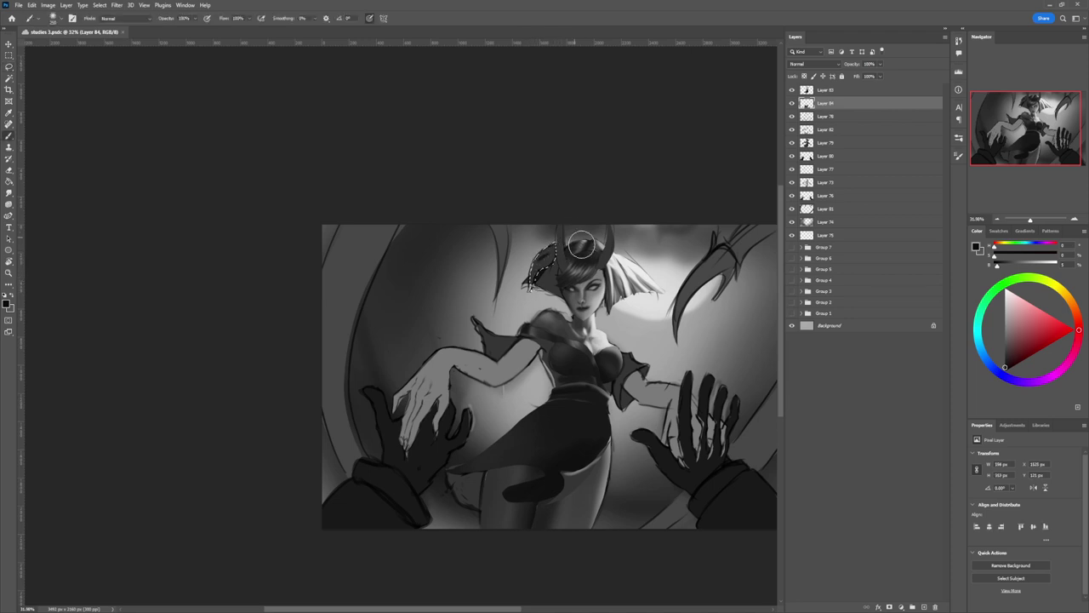
Step: Shade the selected head wing with a 33% gray, and tone it with a 17% gray and a larger soft brush
{"action": "left_click", "coordinate": [1004, 344]}
{"action": "left_click", "coordinate": [1005, 343]}
{"action": "key", "text": "bracketright"}
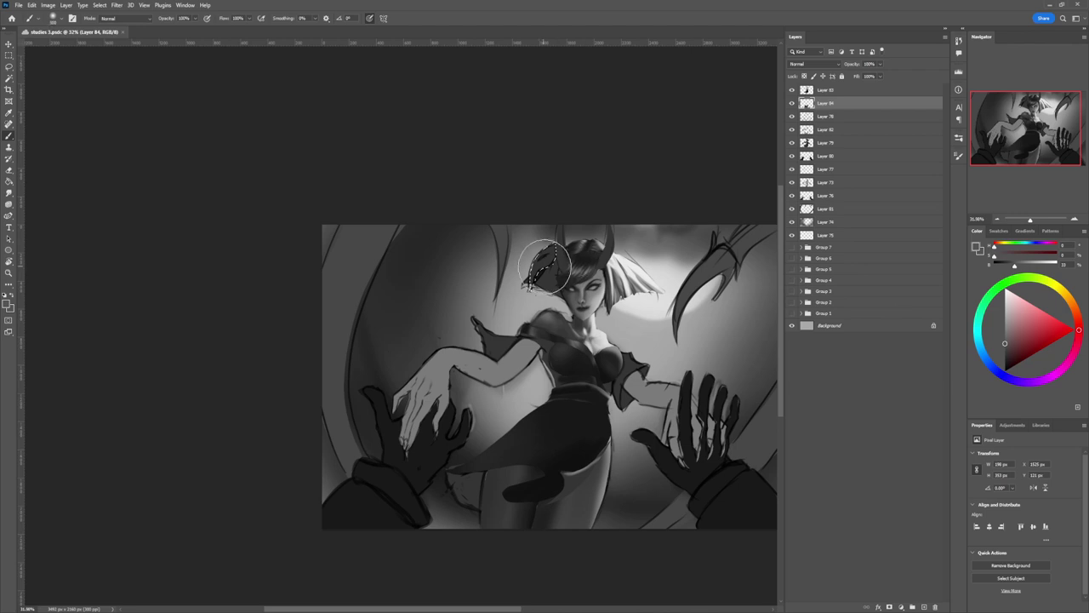
{"action": "left_click_drag", "start_coordinate": [546, 264], "coordinate": [533, 260]}
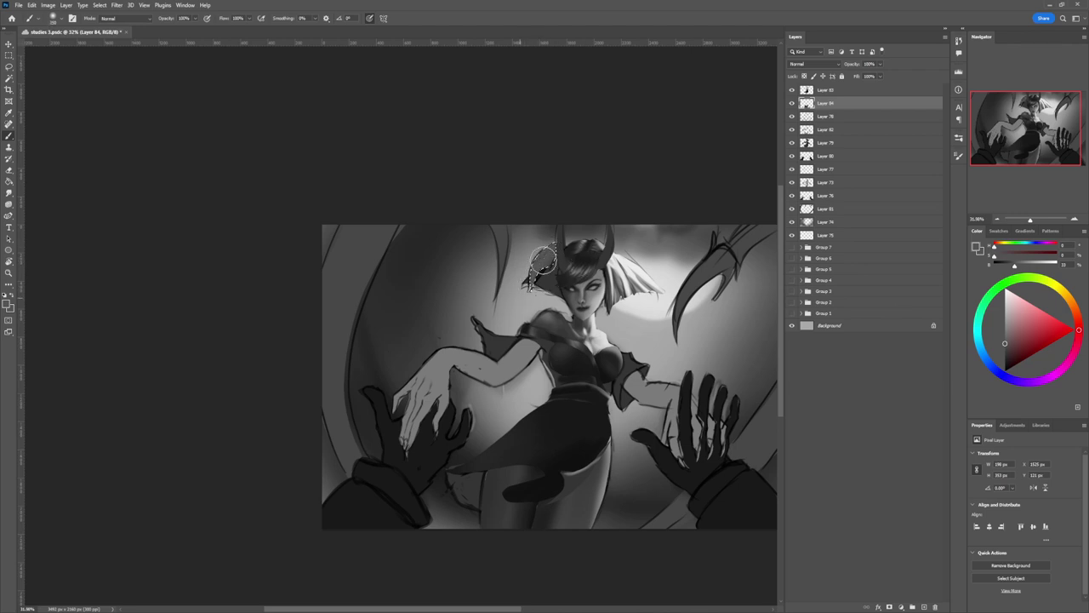
{"action": "left_click", "coordinate": [1004, 356]}
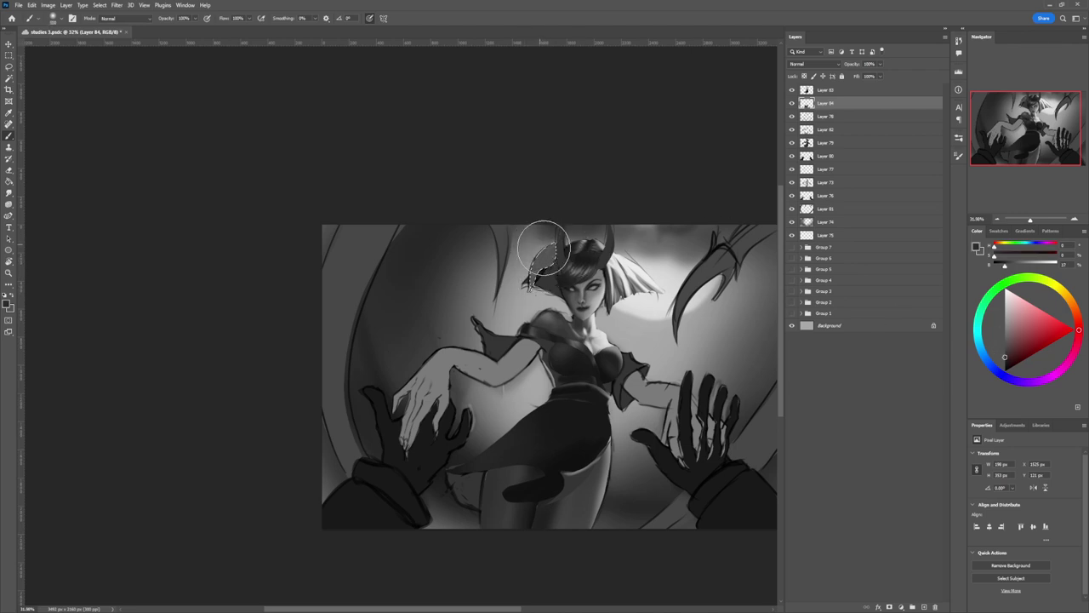
{"action": "key", "text": "bracketright"}
{"action": "key", "text": "bracketright"}
{"action": "key", "text": "bracketright"}
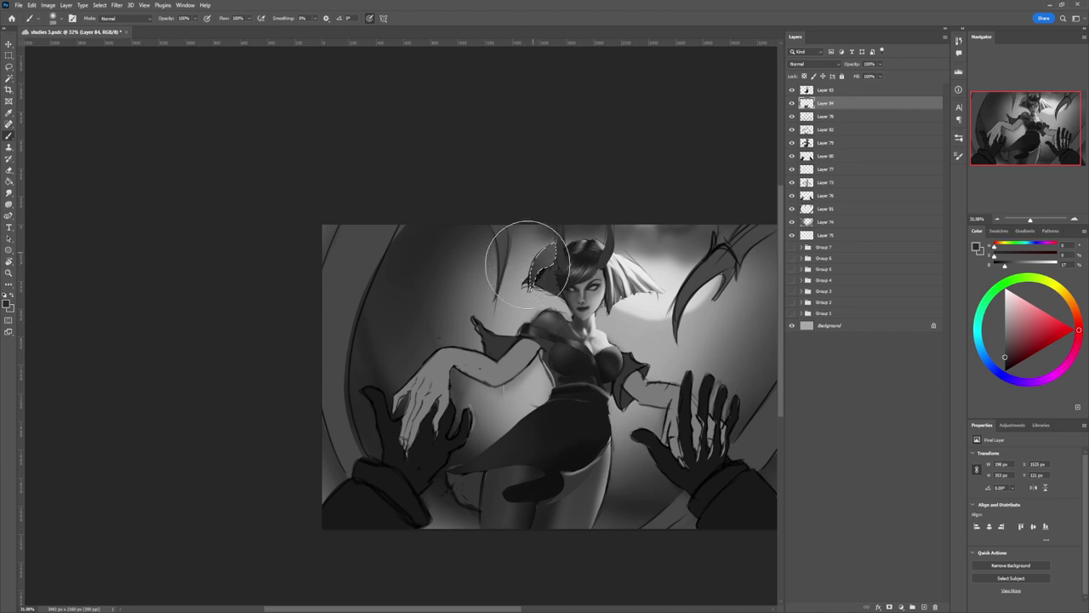
Step: Lighten the edge of the selected head wing with a 46% gray and a smaller soft brush
{"action": "left_click", "coordinate": [1004, 333]}
{"action": "key", "text": "bracketleft"}
{"action": "key", "text": "bracketleft"}
{"action": "key", "text": "bracketleft"}
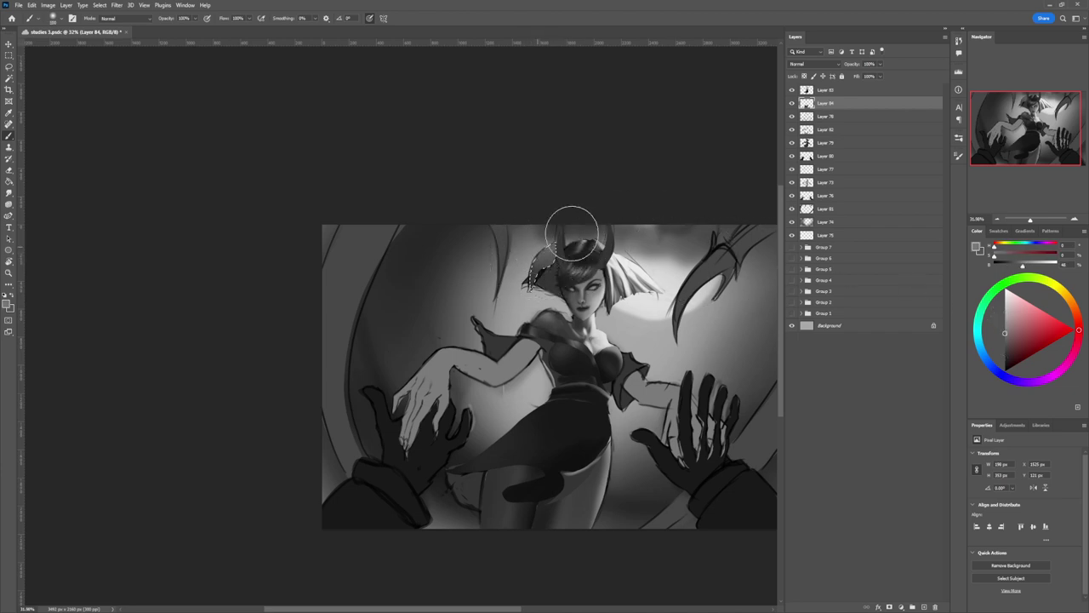
Step: Paint dark folds into the selected head wing with a 7% near-black, varying the brush size
{"action": "left_click", "coordinate": [1004, 354]}
{"action": "left_click", "coordinate": [1005, 365]}
{"action": "key", "text": "bracketleft"}
{"action": "key", "text": "bracketleft"}
{"action": "key", "text": "bracketleft"}
{"action": "key", "text": "bracketleft"}
{"action": "key", "text": "bracketleft"}
{"action": "key", "text": "bracketleft"}
{"action": "key", "text": "bracketleft"}
{"action": "key", "text": "bracketleft"}
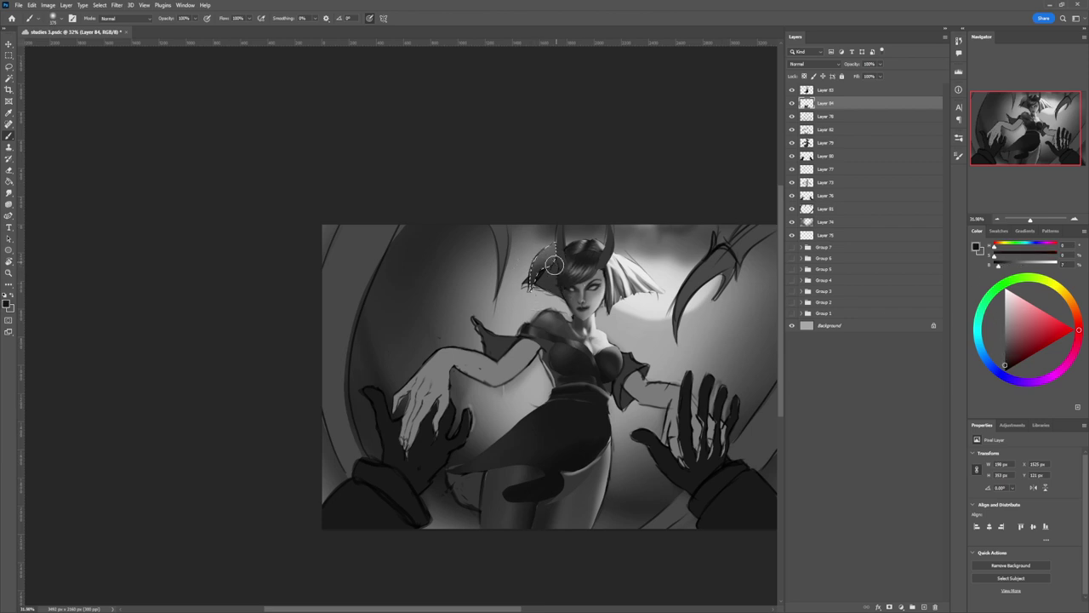
{"action": "key", "text": "bracketright"}
{"action": "key", "text": "bracketright"}
{"action": "key", "text": "bracketright"}
{"action": "key", "text": "bracketright"}
{"action": "key", "text": "bracketright"}
{"action": "key", "text": "bracketright"}
{"action": "key", "text": "bracketleft"}
{"action": "key", "text": "bracketleft"}
{"action": "key", "text": "bracketleft"}
{"action": "key", "text": "bracketleft"}
{"action": "key", "text": "bracketleft"}
{"action": "key", "text": "bracketleft"}
{"action": "key", "text": "bracketleft"}
{"action": "key", "text": "bracketleft"}
{"action": "key", "text": "bracketleft"}
Step: Lasso the horn beside the shadowed head wing, shade it with 49% gray and 9% near-black, and deselect it
{"action": "key", "text": "l"}
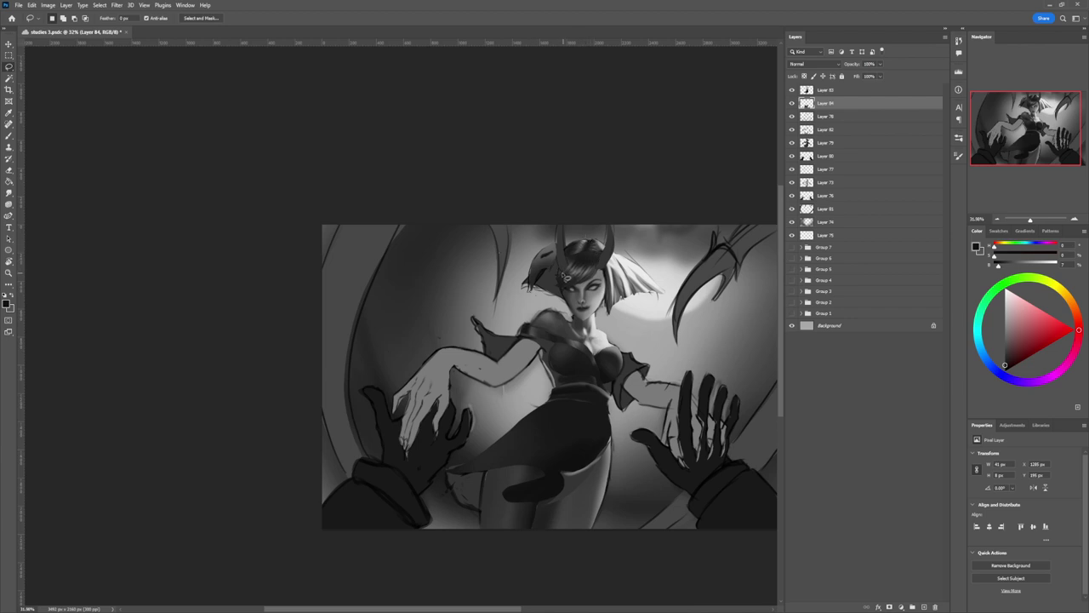
{"action": "mouse_move", "coordinate": [556, 240]}
{"action": "left_mouse_down"}
{"action": "mouse_move", "coordinate": [564, 221]}
{"action": "mouse_move", "coordinate": [565, 240]}
{"action": "left_mouse_up"}
{"action": "key", "text": "b"}
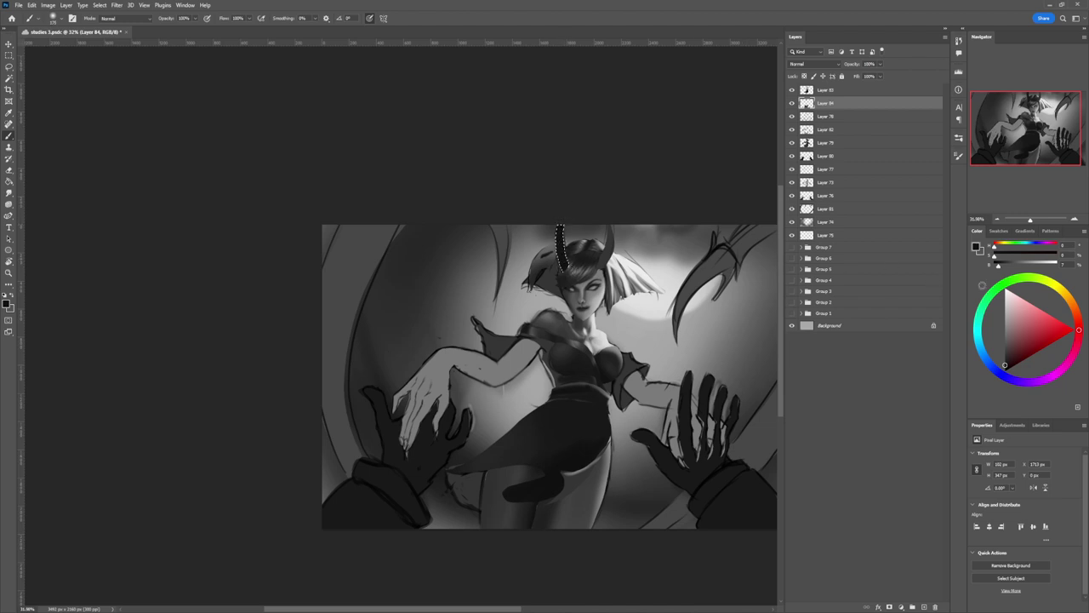
{"action": "left_click", "coordinate": [1005, 330]}
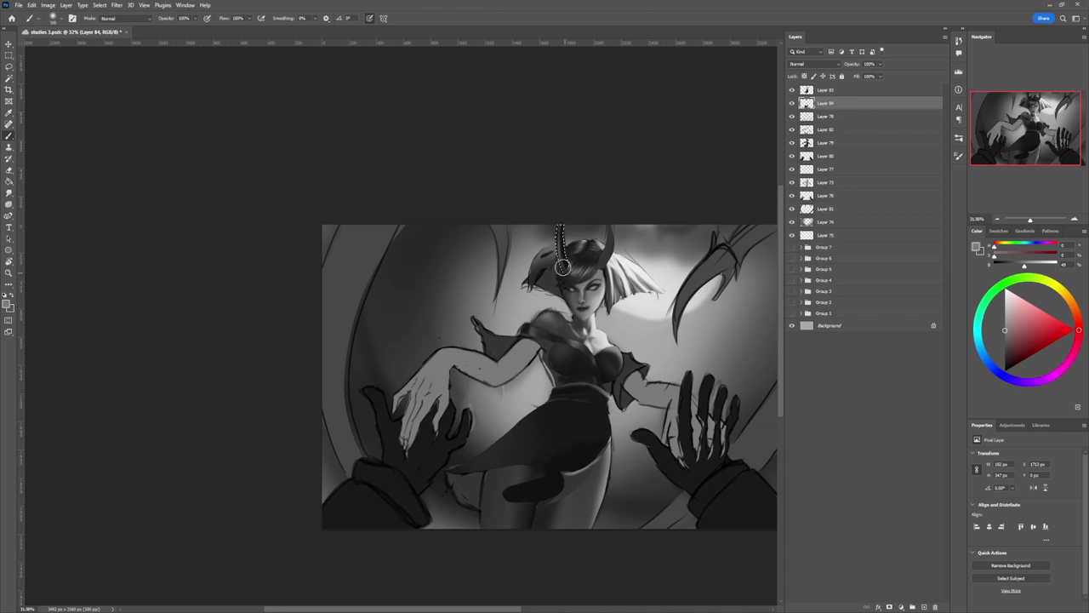
{"action": "left_click", "coordinate": [1005, 363]}
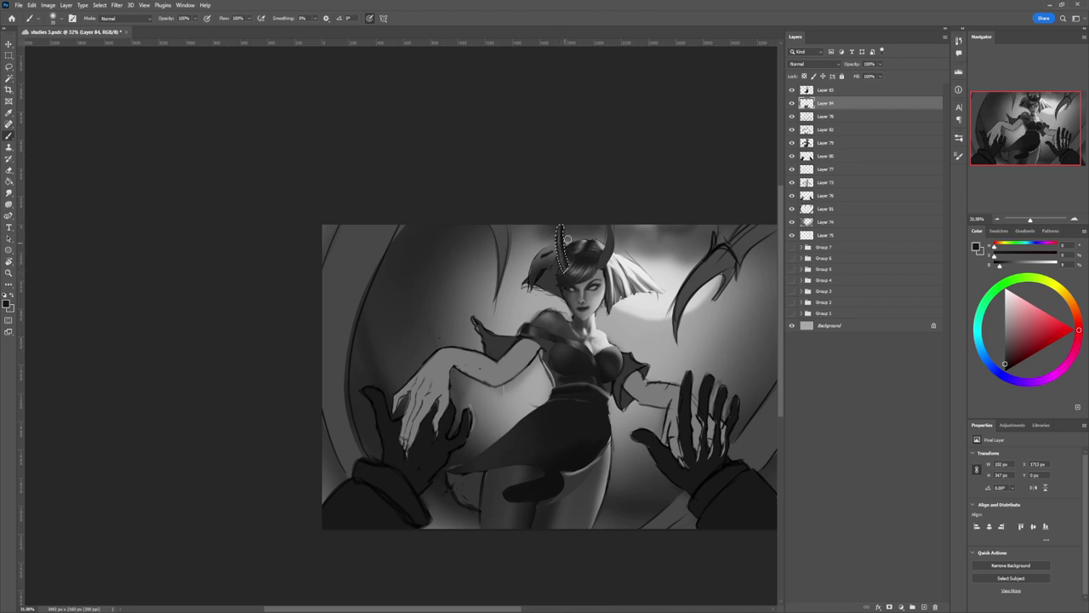
{"action": "key", "text": "l"}
{"action": "key", "text": "ctrl+d"}
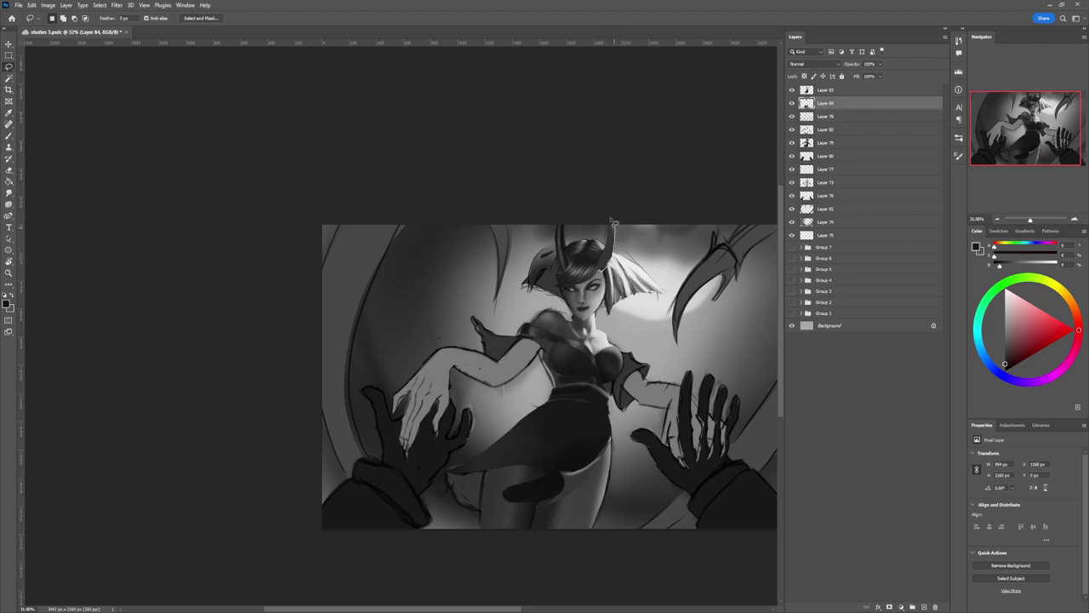
Step: Lasso the other horn and paint it near-black with light gray highlights
{"action": "left_click_drag", "start_coordinate": [612, 222], "coordinate": [612, 255]}
{"action": "key", "text": "b"}
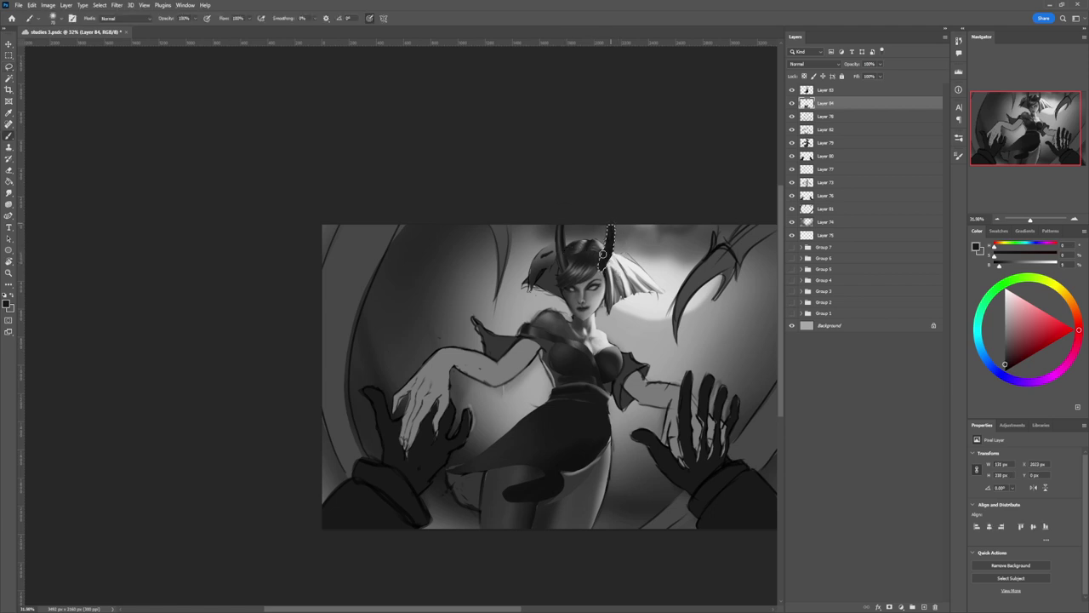
{"action": "left_click", "coordinate": [564, 247], "text": "alt"}
{"action": "left_click", "coordinate": [1004, 314]}
{"action": "left_click", "coordinate": [1002, 301]}
{"action": "key", "text": "l"}
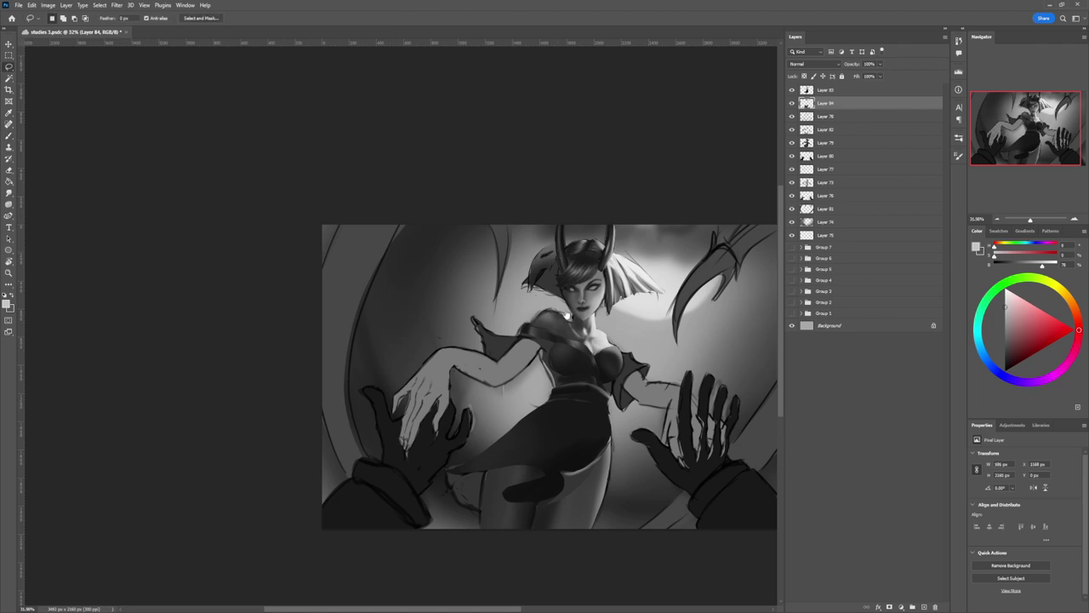
Step: Lasso a pointed piece of cloth hanging from the skirt's hip behind the moonlit leg
{"action": "key", "text": "z"}
{"action": "left_click_drag", "start_coordinate": [594, 317], "coordinate": [585, 283]}
{"action": "left_click_drag", "start_coordinate": [648, 322], "coordinate": [643, 320]}
{"action": "left_click_drag", "start_coordinate": [614, 405], "coordinate": [642, 394]}
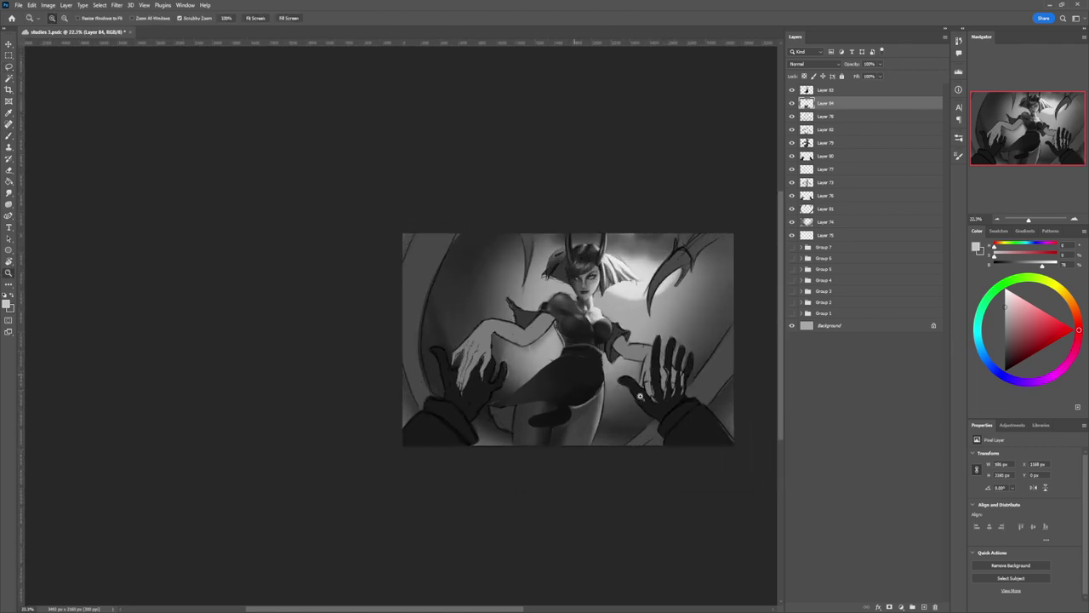
{"action": "mouse_move", "coordinate": [575, 429]}
{"action": "left_mouse_down"}
{"action": "mouse_move", "coordinate": [602, 414]}
{"action": "mouse_move", "coordinate": [587, 441]}
{"action": "mouse_move", "coordinate": [621, 431]}
{"action": "left_mouse_up"}
{"action": "key", "text": "l"}
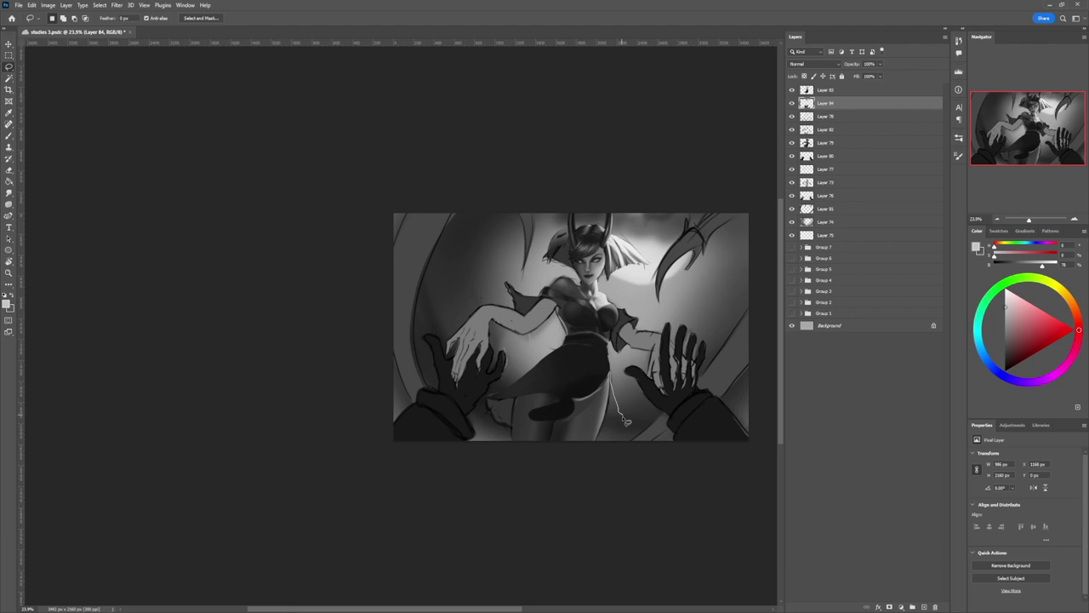
{"action": "mouse_move", "coordinate": [610, 434]}
{"action": "left_mouse_down"}
{"action": "mouse_move", "coordinate": [599, 436]}
{"action": "mouse_move", "coordinate": [614, 394]}
{"action": "mouse_move", "coordinate": [610, 420]}
{"action": "left_mouse_up"}
{"action": "key", "text": "shift"}
{"action": "key", "text": "b"}
Step: Fill the selected cloth with dark gray using an enlarged brush, and darken it with near-black
{"action": "left_click", "coordinate": [996, 342]}
{"action": "left_click", "coordinate": [1005, 356]}
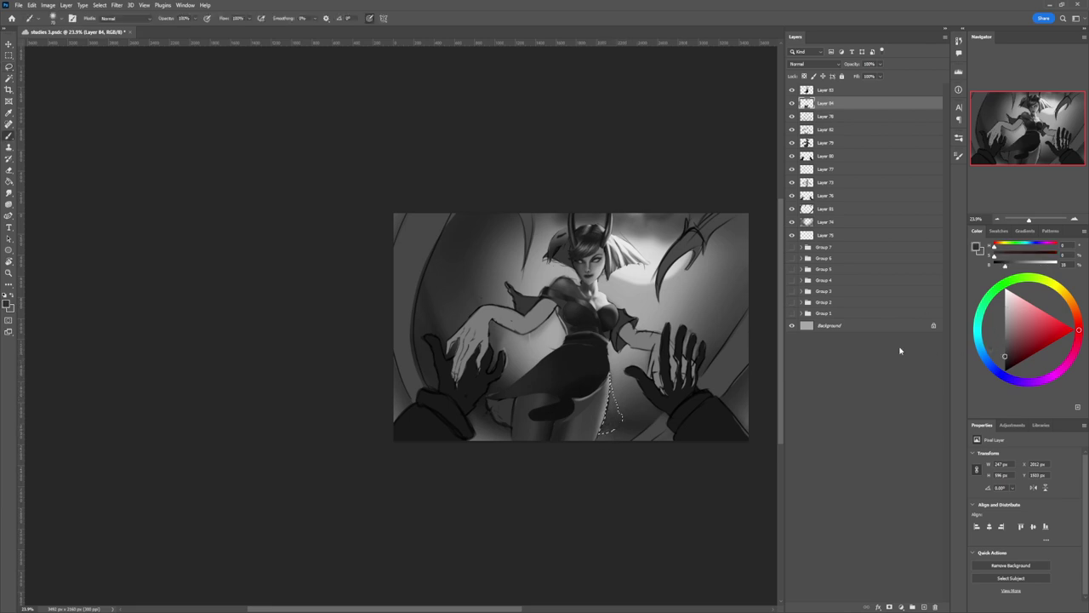
{"action": "key", "text": "bracketright"}
{"action": "key", "text": "bracketright"}
{"action": "key", "text": "bracketright"}
{"action": "key", "text": "bracketright"}
{"action": "key", "text": "bracketright"}
{"action": "key", "text": "bracketright"}
{"action": "left_click", "coordinate": [1005, 366]}
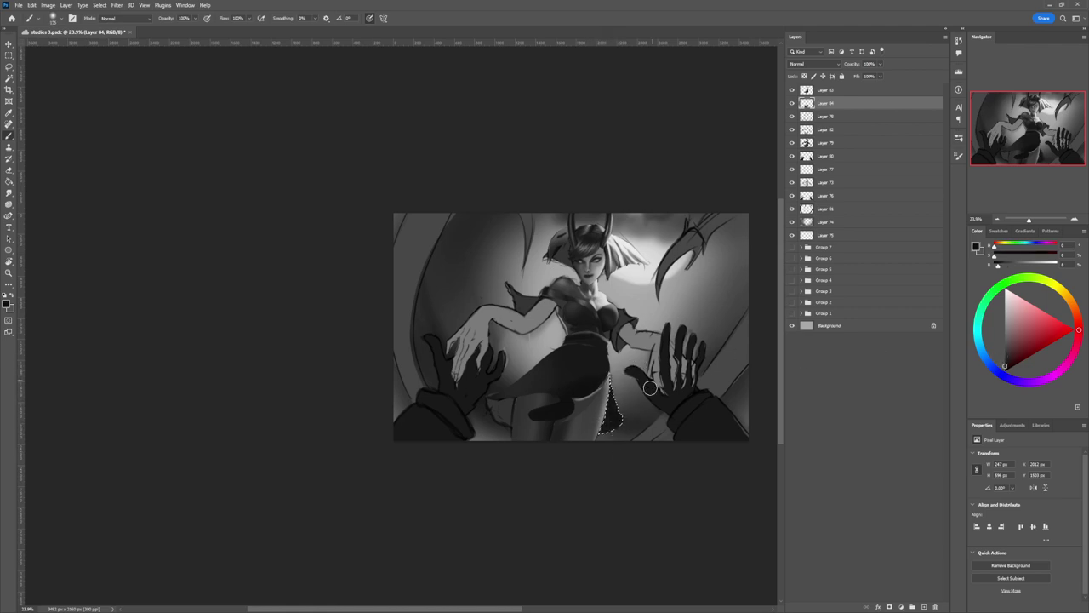
Step: Lasso a thin strip along the hanging cloth's outer edge, shade it with a 19% gray, and deselect it
{"action": "key", "text": "l"}
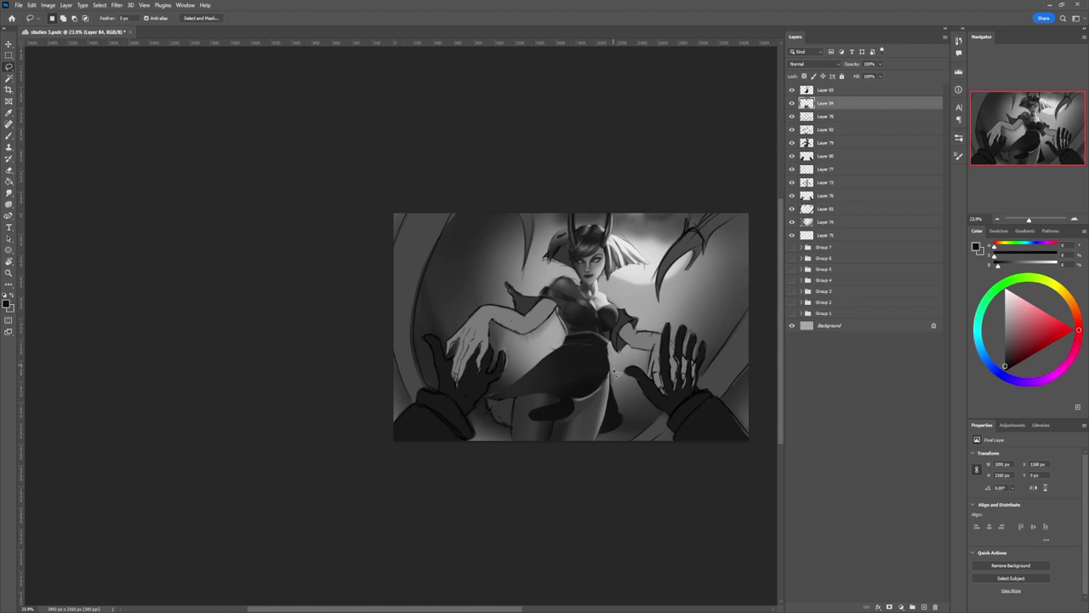
{"action": "mouse_move", "coordinate": [610, 370]}
{"action": "left_mouse_down"}
{"action": "mouse_move", "coordinate": [627, 416]}
{"action": "mouse_move", "coordinate": [611, 372]}
{"action": "left_mouse_up"}
{"action": "key", "text": "b"}
{"action": "left_click", "coordinate": [1005, 355]}
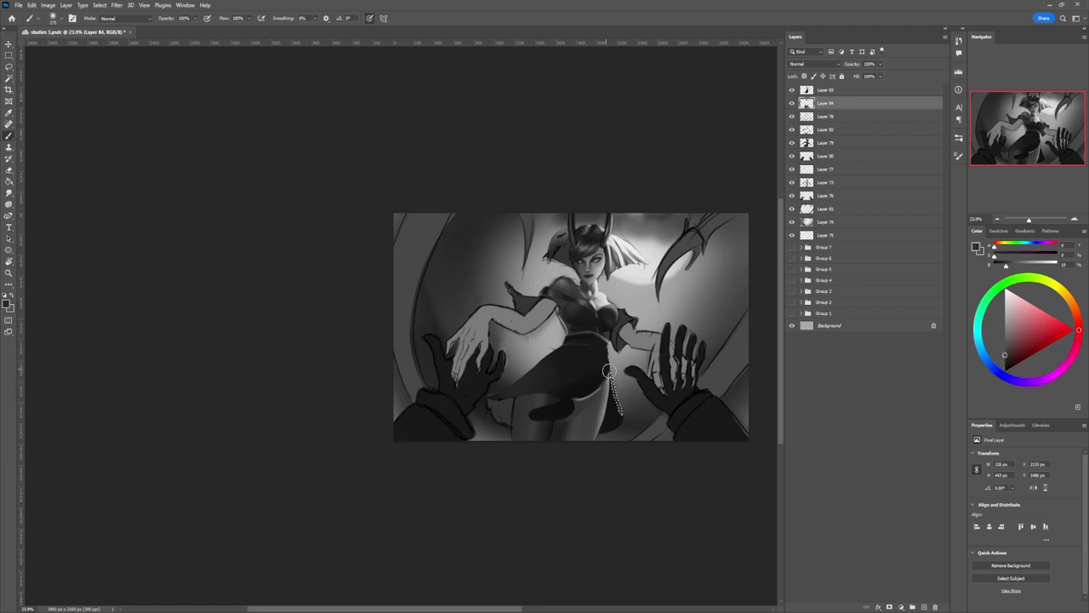
{"action": "key", "text": "ctrl+d"}
Step: Lasso the unpainted outer thigh area beneath the skirt's trailing cloth, down to the canvas edge
{"action": "key", "text": "l"}
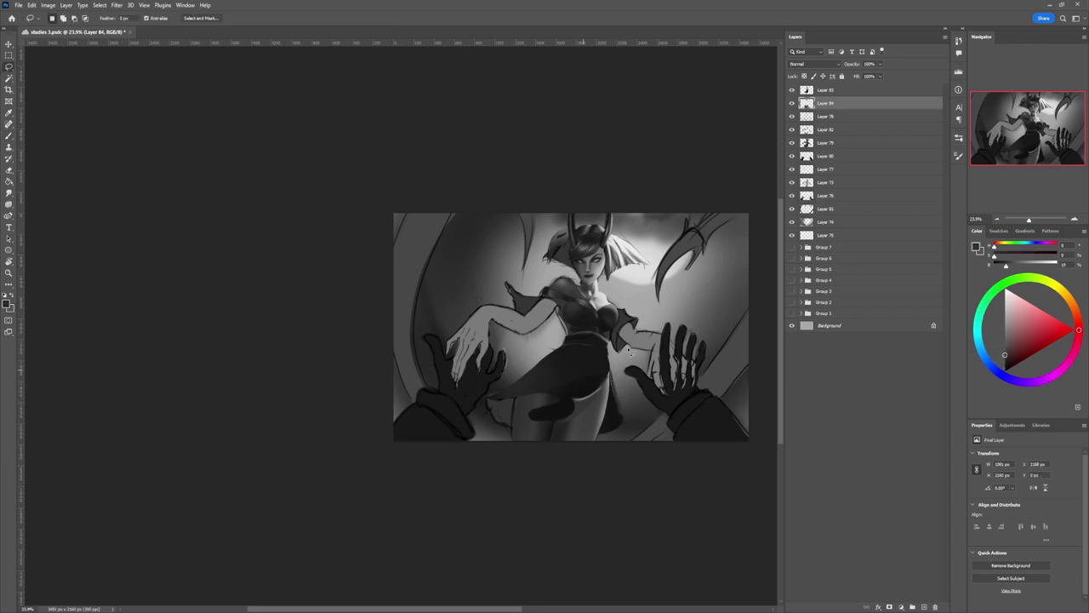
{"action": "key", "text": "z"}
{"action": "left_click", "coordinate": [614, 411], "text": "alt"}
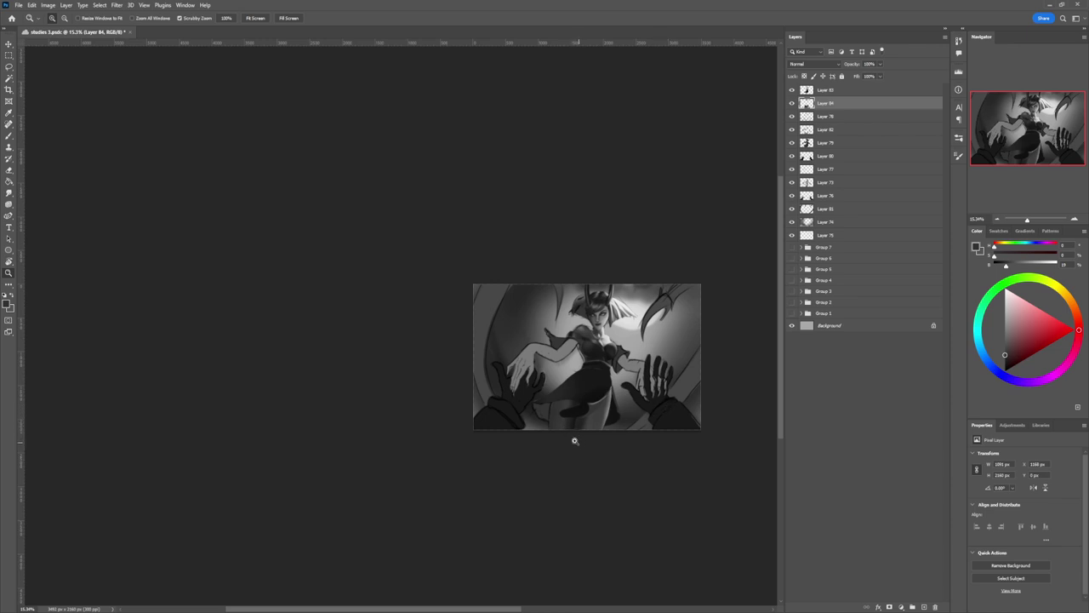
{"action": "left_click_drag", "start_coordinate": [573, 440], "coordinate": [596, 417]}
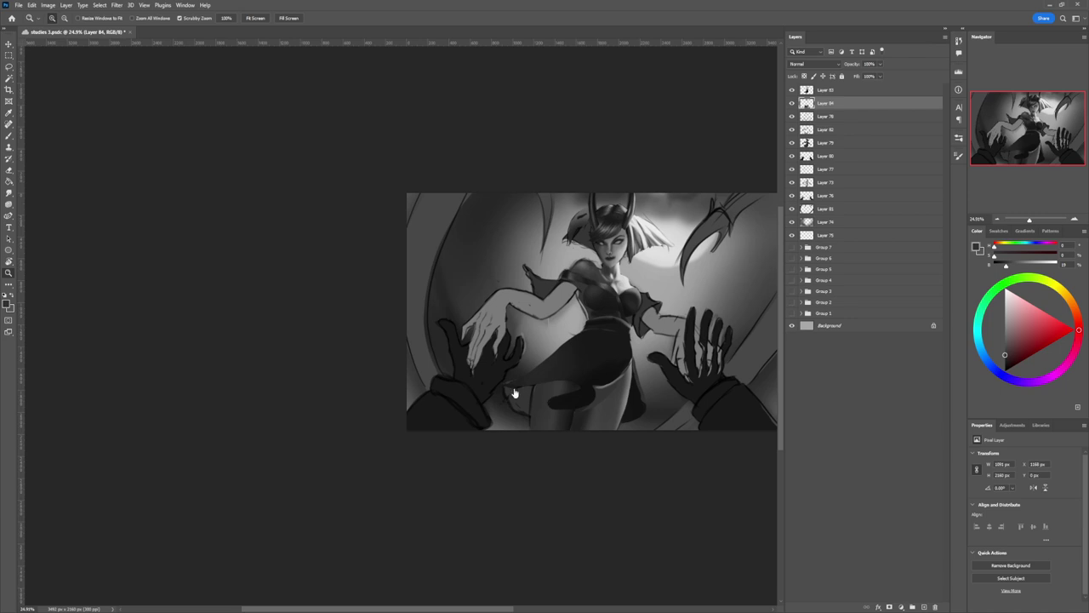
{"action": "key", "text": "l"}
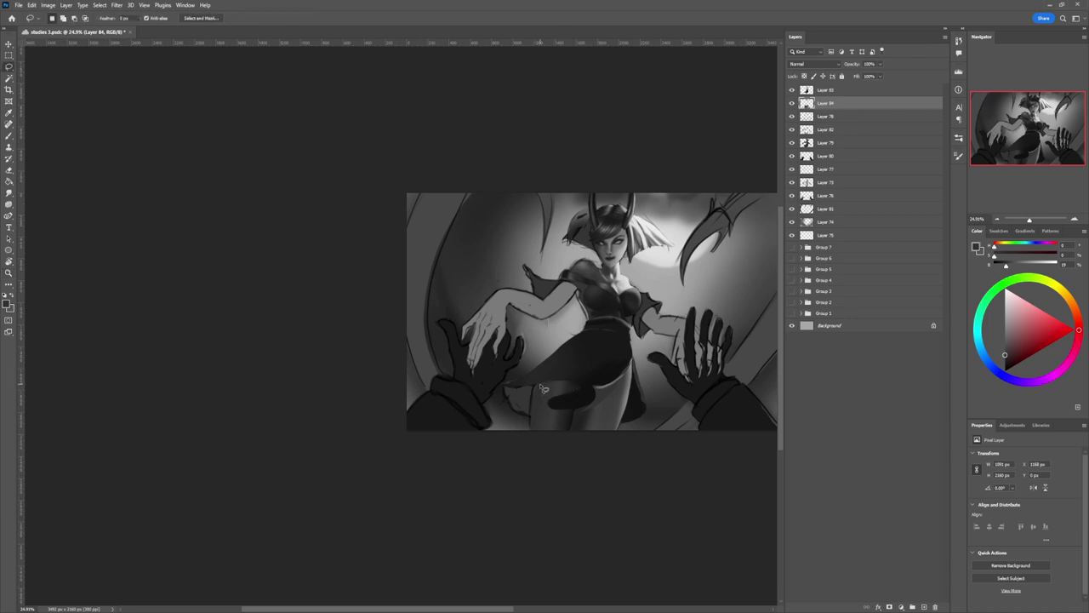
{"action": "left_click_drag", "start_coordinate": [541, 388], "coordinate": [525, 432]}
{"action": "mouse_move", "coordinate": [544, 388]}
{"action": "left_mouse_down"}
{"action": "mouse_move", "coordinate": [531, 434]}
{"action": "mouse_move", "coordinate": [510, 432]}
{"action": "mouse_move", "coordinate": [503, 401]}
{"action": "mouse_move", "coordinate": [538, 385]}
{"action": "left_mouse_up"}
Step: Paint the selected thigh area dark gray, darken it under the skirt with a 10% near-black, and deselect it
{"action": "key", "text": "b"}
{"action": "left_click", "coordinate": [1004, 352]}
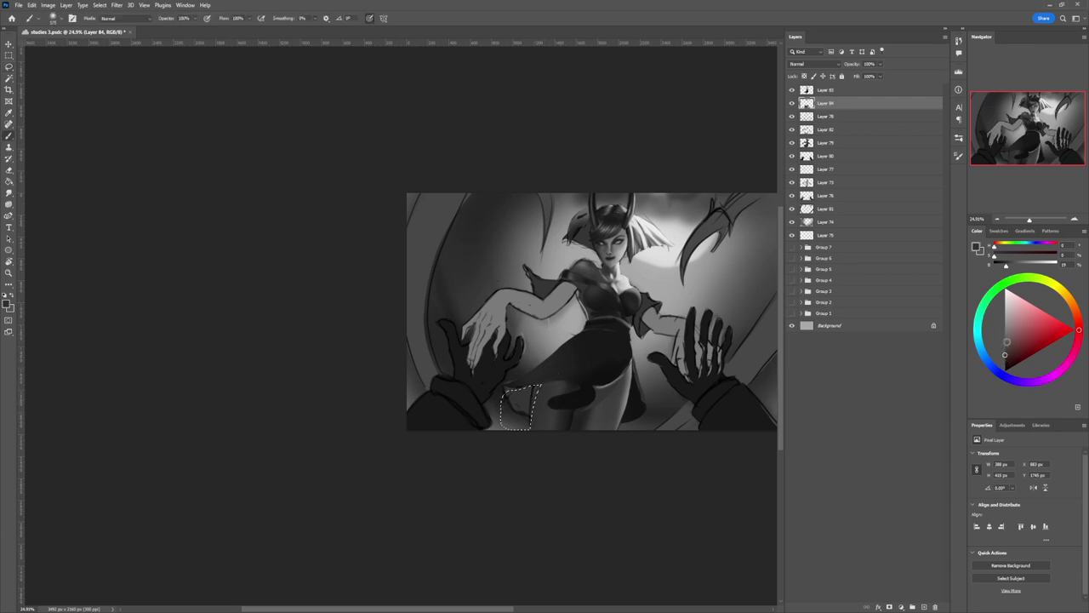
{"action": "mouse_move", "coordinate": [509, 417]}
{"action": "left_mouse_down"}
{"action": "mouse_move", "coordinate": [519, 414]}
{"action": "mouse_move", "coordinate": [516, 389]}
{"action": "mouse_move", "coordinate": [526, 400]}
{"action": "left_mouse_up"}
{"action": "left_click", "coordinate": [998, 358]}
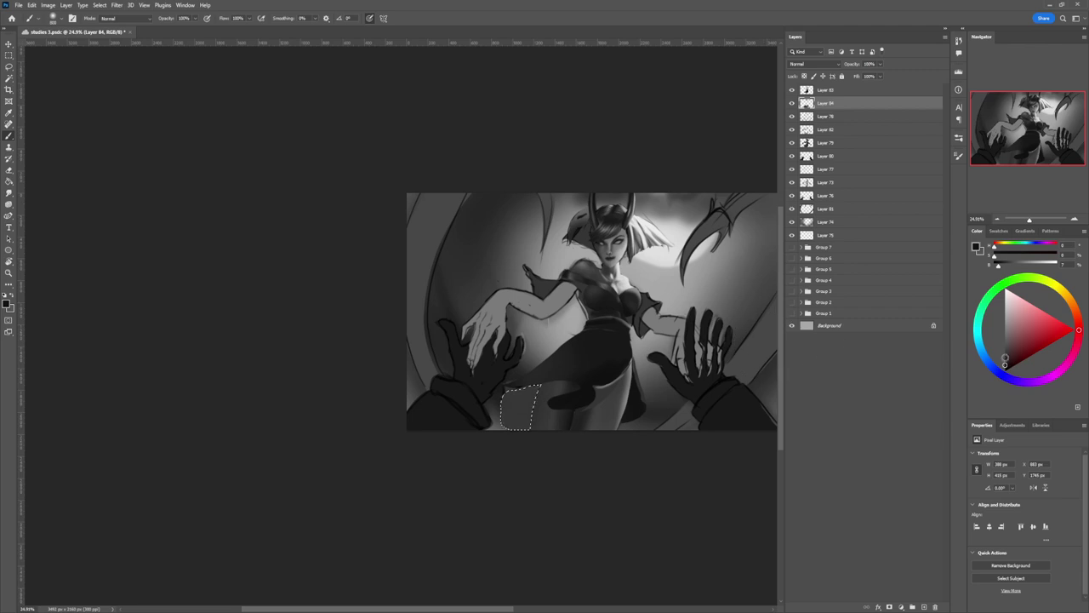
{"action": "left_click", "coordinate": [1004, 362]}
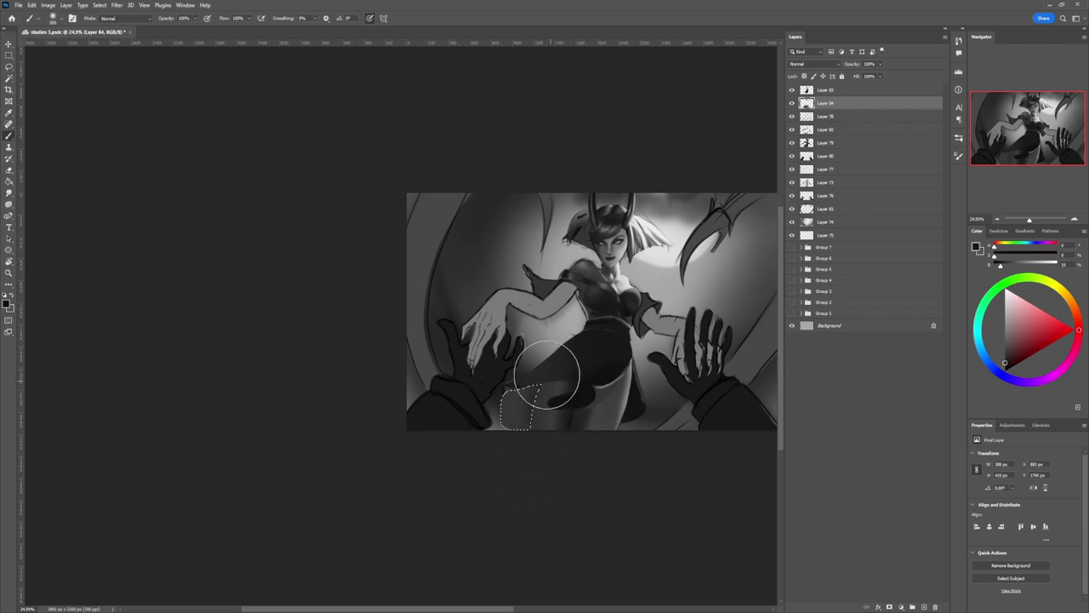
{"action": "key", "text": "ctrl+d"}
Step: Lasso the woman's outstretched upper arm from the sleeve to the elbow, extending the selection to cover its outline
{"action": "key", "text": "l"}
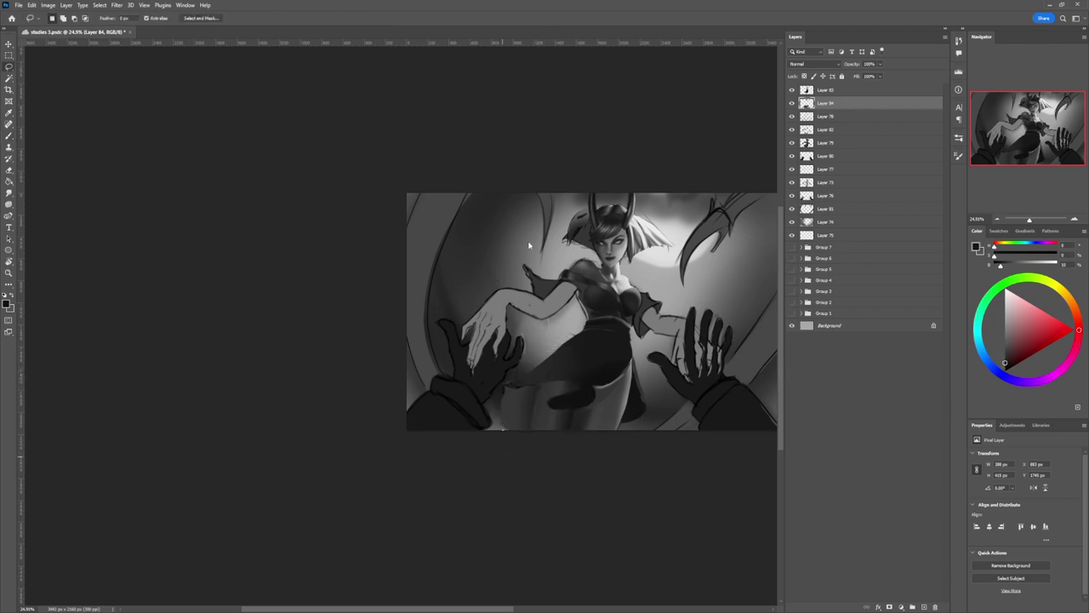
{"action": "key", "text": "ctrl+space"}
{"action": "left_click_drag", "start_coordinate": [570, 394], "coordinate": [476, 378]}
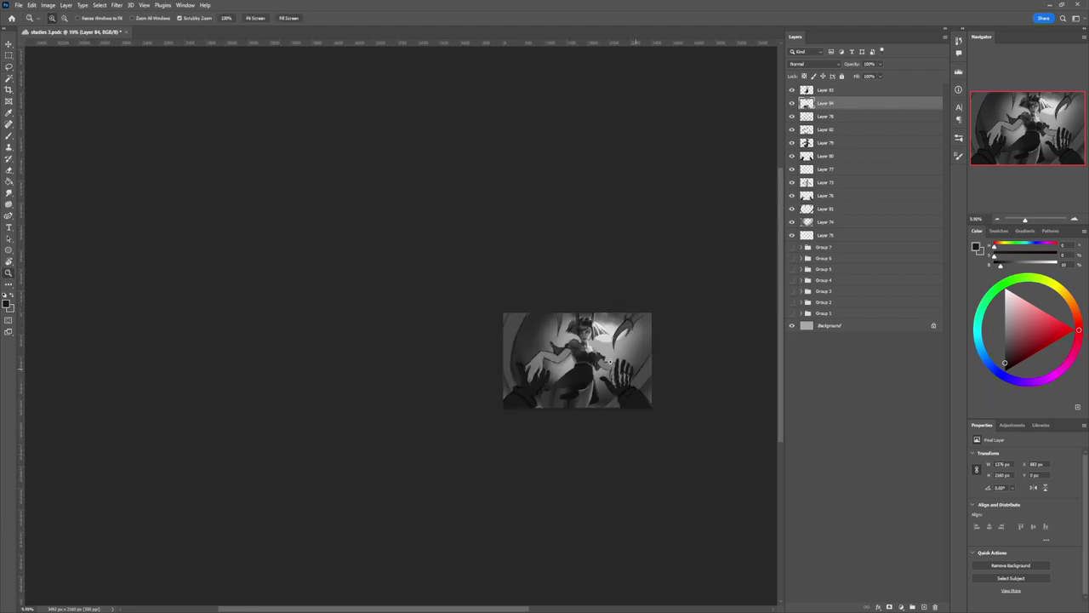
{"action": "left_click_drag", "start_coordinate": [584, 358], "coordinate": [650, 379]}
{"action": "left_click_drag", "start_coordinate": [545, 424], "coordinate": [571, 419]}
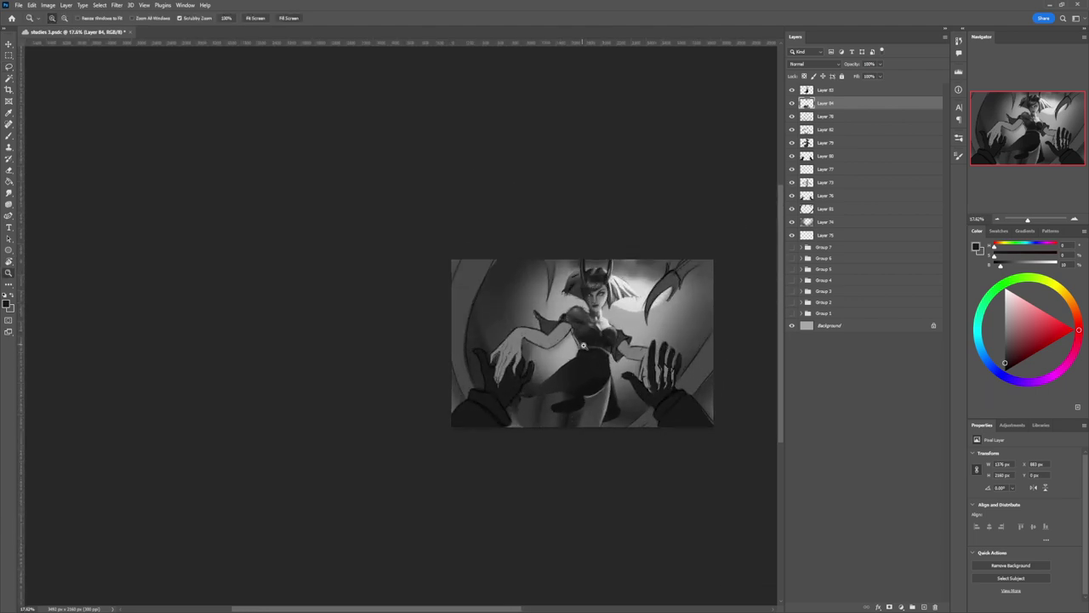
{"action": "left_click_drag", "start_coordinate": [587, 348], "coordinate": [626, 354]}
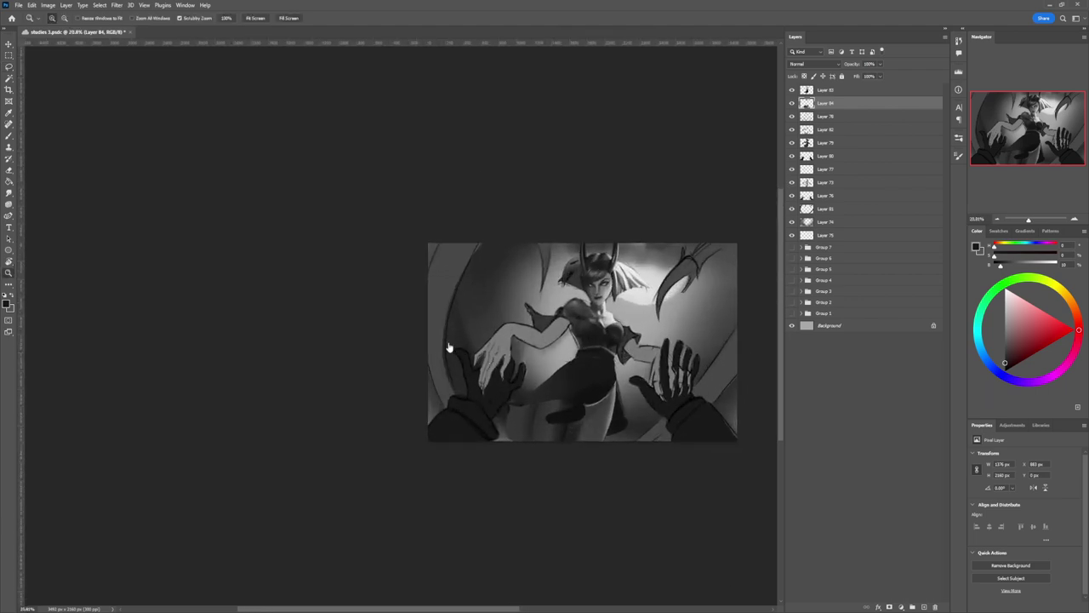
{"action": "key", "text": "l"}
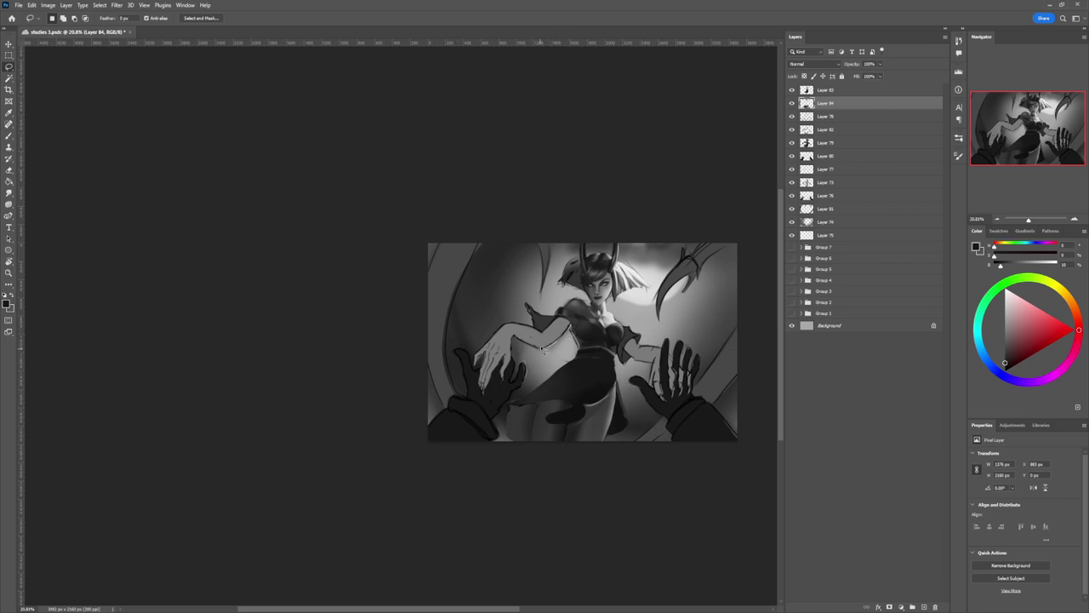
{"action": "left_click_drag", "start_coordinate": [542, 339], "coordinate": [555, 325]}
{"action": "key", "text": "b"}
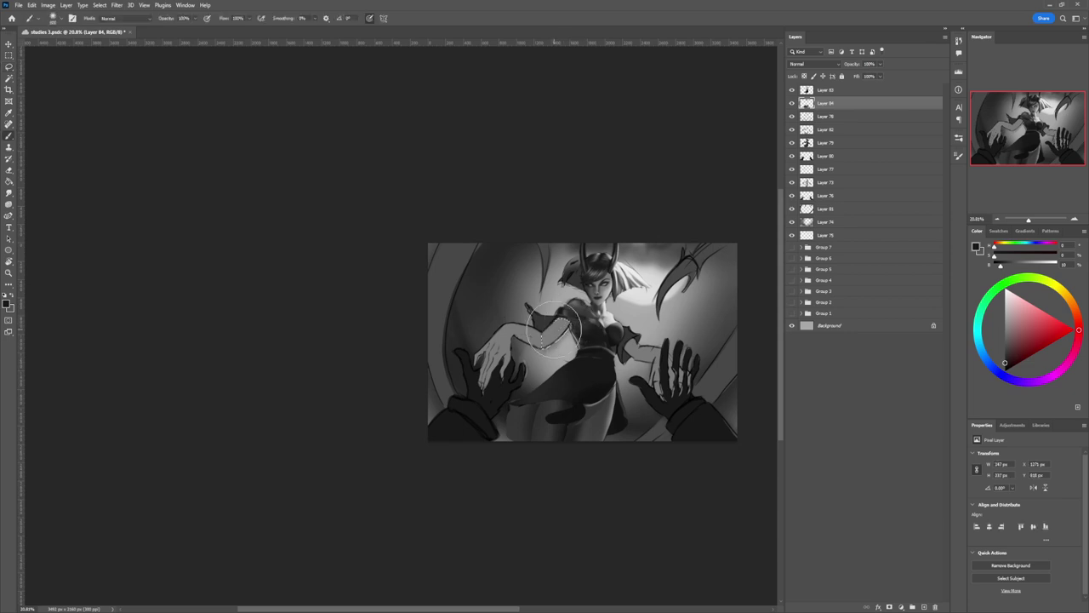
{"action": "key", "text": "l"}
{"action": "scroll", "coordinate": [553, 323], "scroll_direction": "up", "scroll_amount": 5}
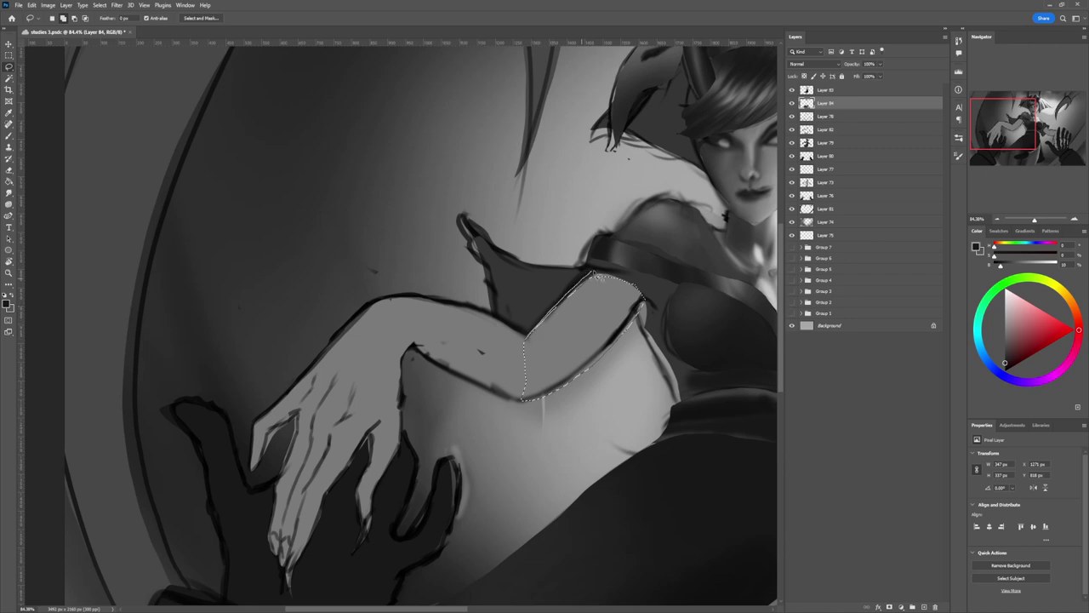
{"action": "mouse_move", "coordinate": [549, 352]}
{"action": "left_mouse_down"}
{"action": "mouse_move", "coordinate": [535, 349]}
{"action": "mouse_move", "coordinate": [537, 367]}
{"action": "mouse_move", "coordinate": [511, 364]}
{"action": "left_mouse_up"}
Step: Shade the selected upper arm with a smaller brush in a 24% gray, and deselect it
{"action": "key", "text": "b"}
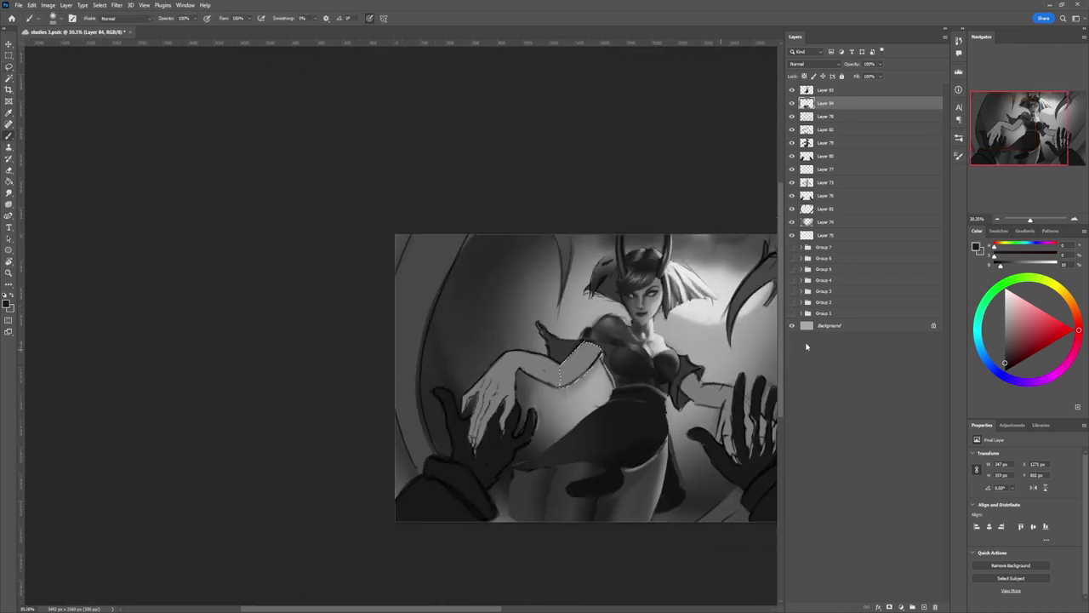
{"action": "left_click", "coordinate": [587, 358], "text": "alt"}
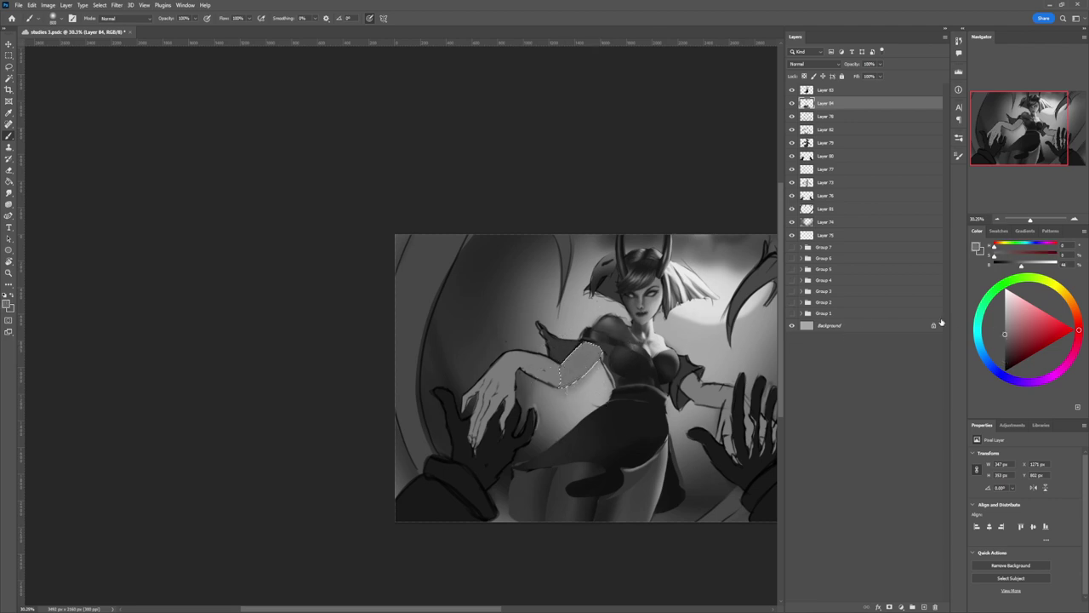
{"action": "left_click_drag", "start_coordinate": [1007, 336], "coordinate": [1003, 351]}
{"action": "key", "text": "bracketleft"}
{"action": "key", "text": "bracketleft"}
{"action": "key", "text": "bracketleft"}
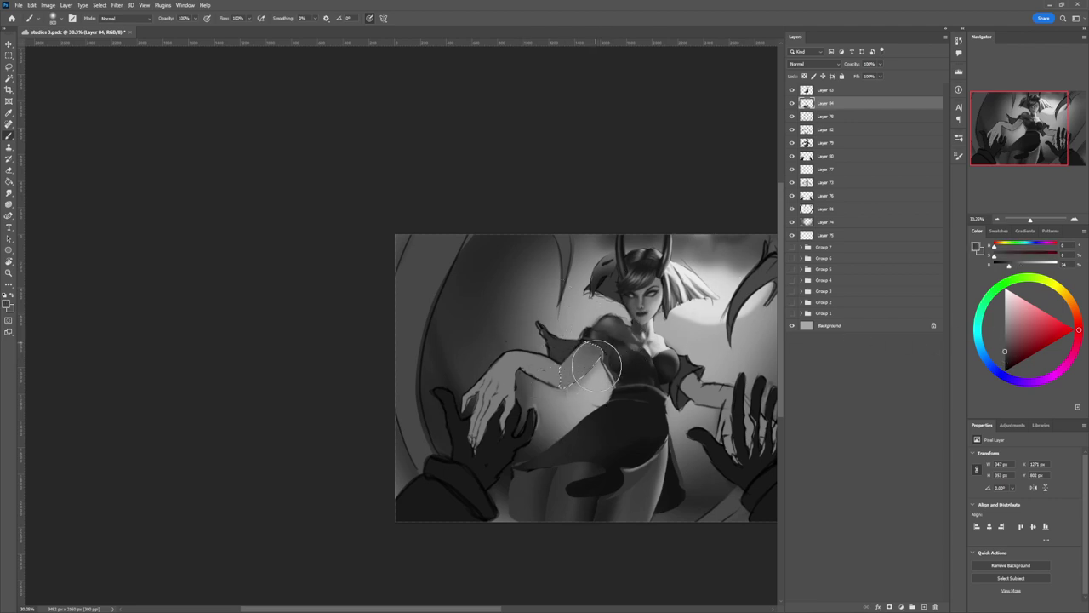
{"action": "mouse_move", "coordinate": [598, 372]}
{"action": "left_mouse_down"}
{"action": "mouse_move", "coordinate": [562, 404]}
{"action": "mouse_move", "coordinate": [652, 337]}
{"action": "mouse_move", "coordinate": [599, 342]}
{"action": "mouse_move", "coordinate": [567, 375]}
{"action": "mouse_move", "coordinate": [602, 340]}
{"action": "mouse_move", "coordinate": [554, 385]}
{"action": "mouse_move", "coordinate": [620, 333]}
{"action": "mouse_move", "coordinate": [572, 362]}
{"action": "left_mouse_up"}
{"action": "left_click", "coordinate": [1005, 327]}
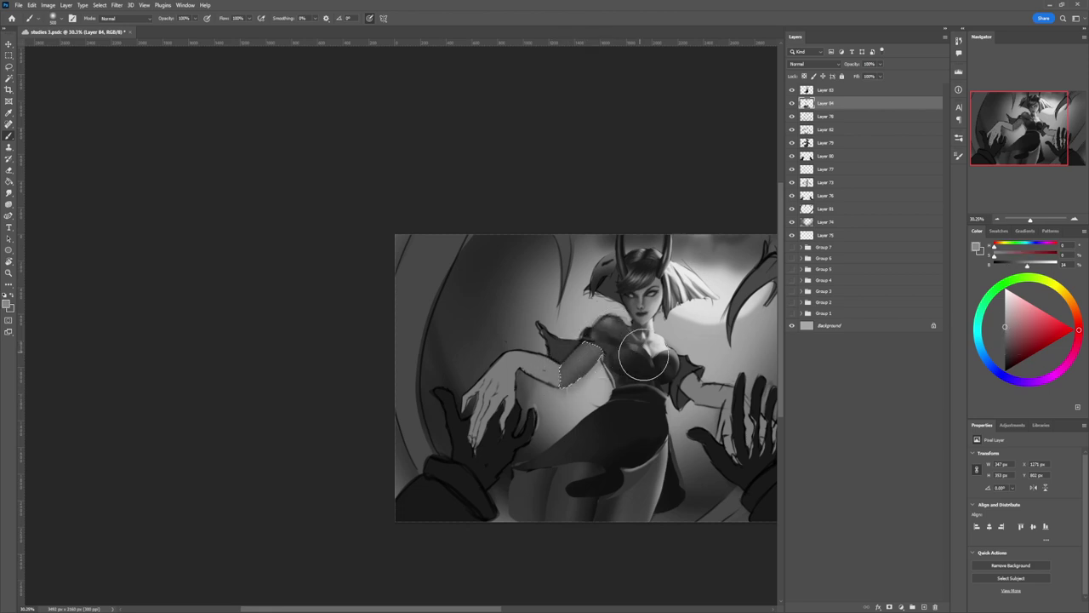
{"action": "key", "text": "l"}
{"action": "key", "text": "ctrl+d"}
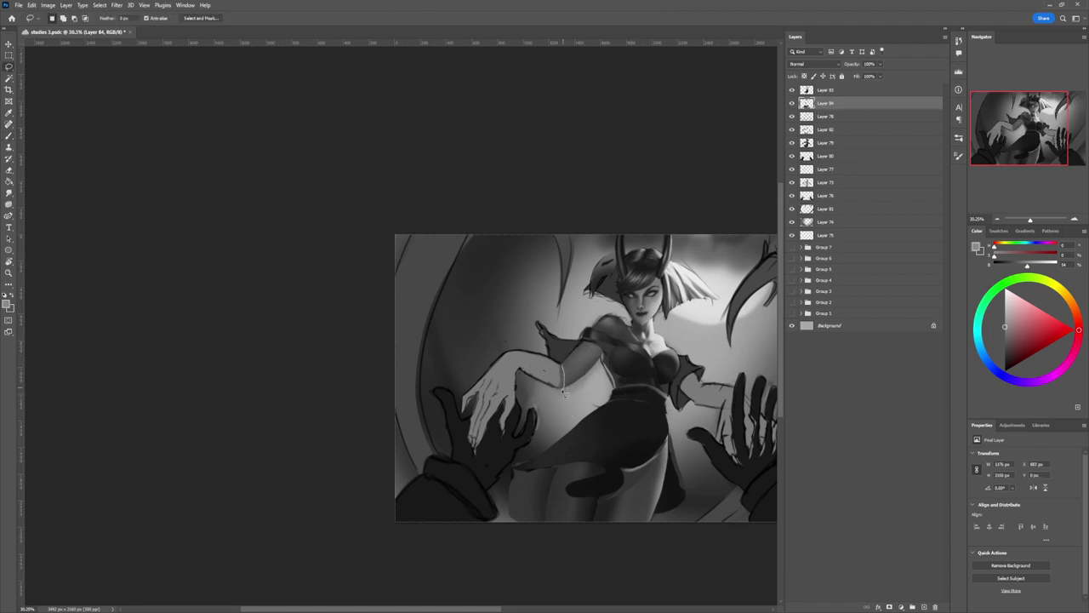
Step: Lasso the forearm from elbow to wrist and paint it with dark gray sampled from the upper arm
{"action": "mouse_move", "coordinate": [552, 391]}
{"action": "left_mouse_down"}
{"action": "mouse_move", "coordinate": [508, 357]}
{"action": "mouse_move", "coordinate": [562, 361]}
{"action": "left_mouse_up"}
{"action": "mouse_move", "coordinate": [554, 362]}
{"action": "left_mouse_down"}
{"action": "mouse_move", "coordinate": [511, 356]}
{"action": "mouse_move", "coordinate": [510, 366]}
{"action": "mouse_move", "coordinate": [573, 388]}
{"action": "left_mouse_up"}
{"action": "key", "text": "b"}
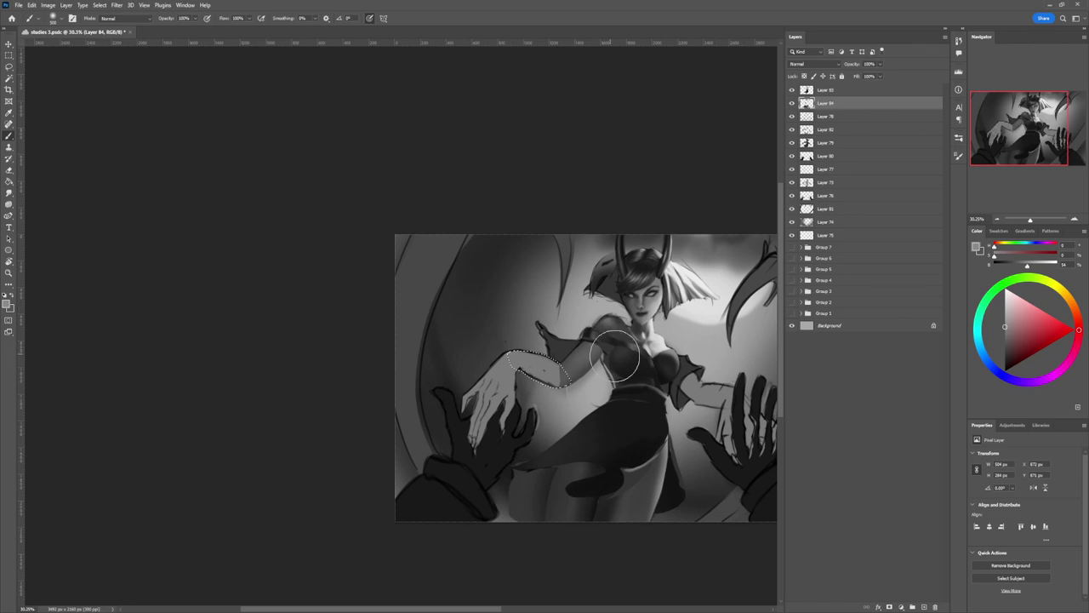
{"action": "left_click", "coordinate": [576, 371], "text": "alt"}
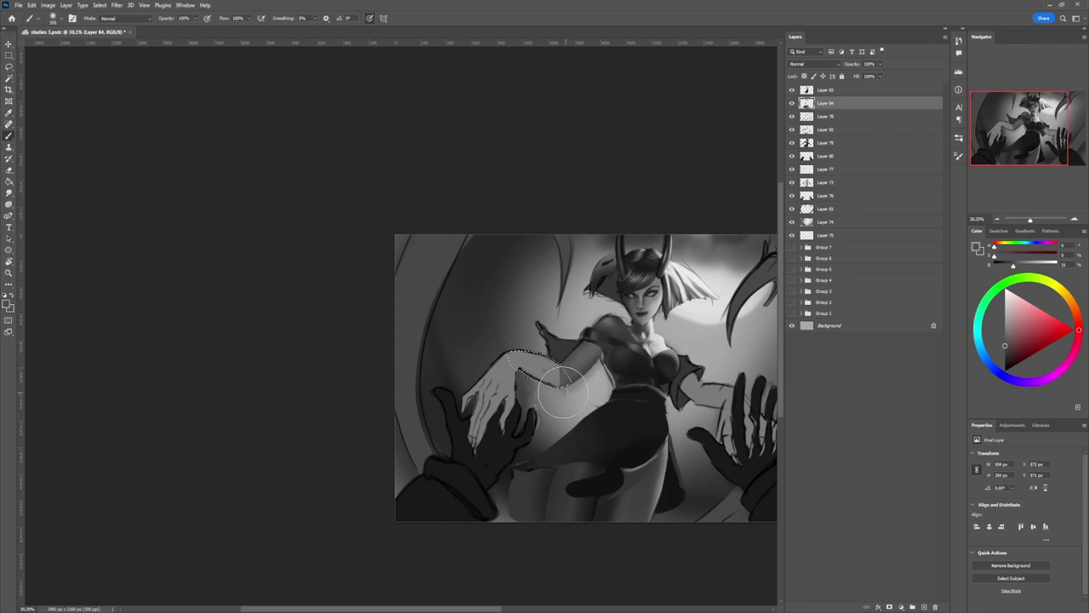
{"action": "key", "text": "bracketleft"}
{"action": "key", "text": "bracketleft"}
{"action": "key", "text": "bracketleft"}
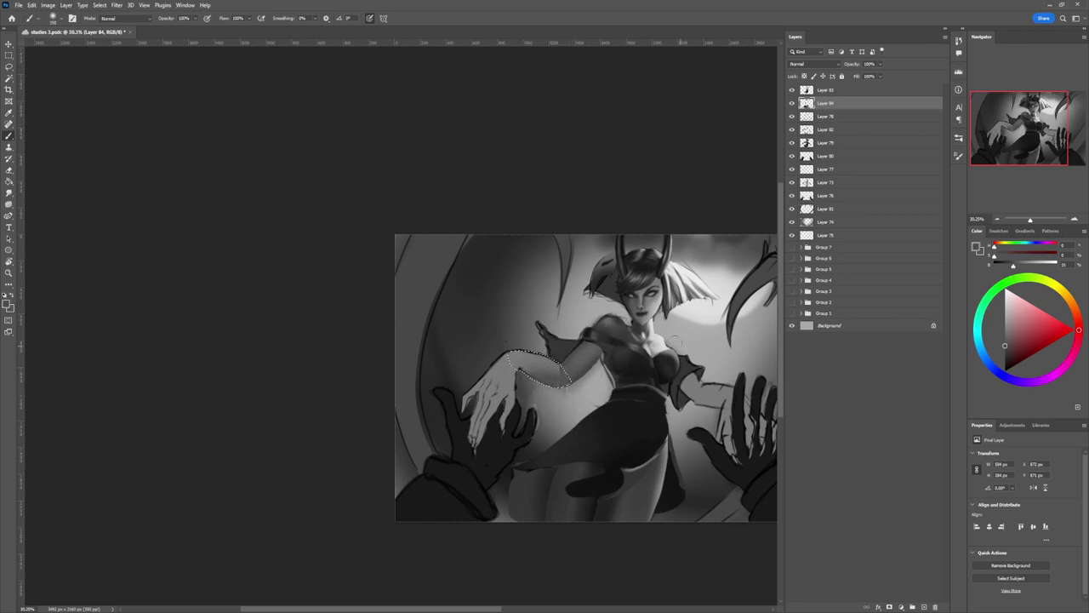
Step: Brighten the selected forearm with a light gray highlight sampled from the lit chest
{"action": "left_click", "coordinate": [641, 354], "text": "alt"}
{"action": "mouse_move", "coordinate": [555, 364]}
{"action": "left_mouse_down"}
{"action": "mouse_move", "coordinate": [538, 334]}
{"action": "mouse_move", "coordinate": [510, 338]}
{"action": "mouse_move", "coordinate": [555, 351]}
{"action": "mouse_move", "coordinate": [559, 329]}
{"action": "mouse_move", "coordinate": [551, 349]}
{"action": "mouse_move", "coordinate": [504, 337]}
{"action": "mouse_move", "coordinate": [527, 340]}
{"action": "mouse_move", "coordinate": [552, 350]}
{"action": "left_mouse_up"}
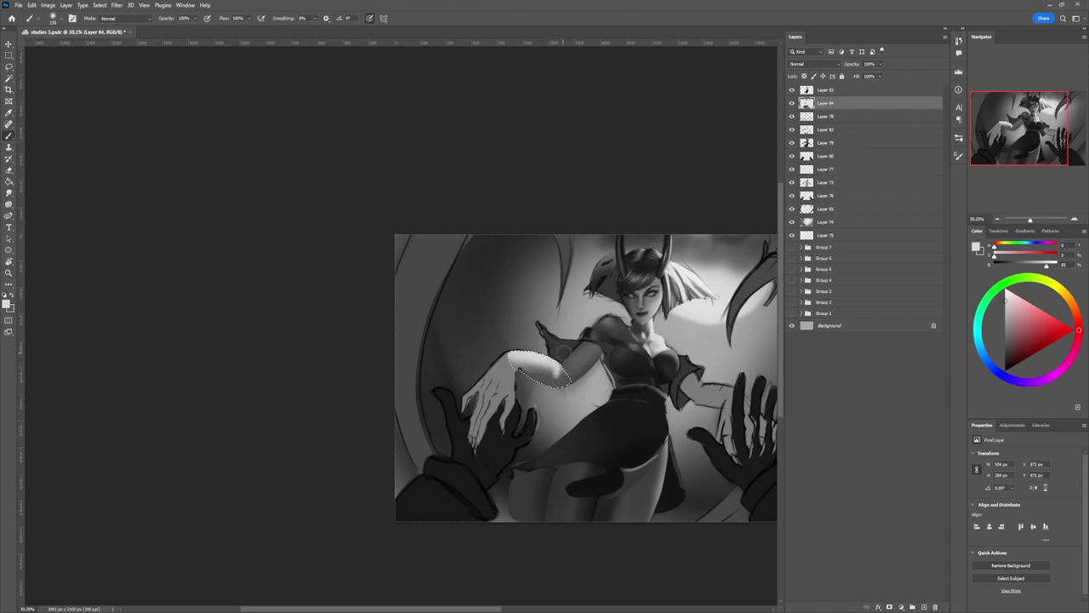
{"action": "mouse_move", "coordinate": [554, 378]}
{"action": "left_mouse_down"}
{"action": "mouse_move", "coordinate": [509, 377]}
{"action": "mouse_move", "coordinate": [555, 340]}
{"action": "left_mouse_up"}
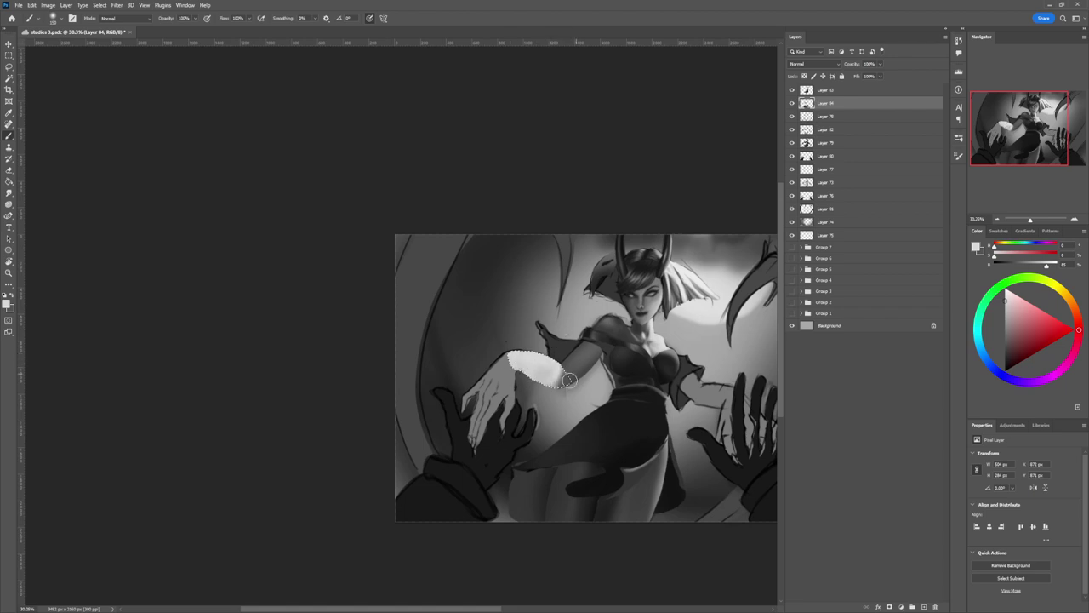
Step: Shade the forearm's underside and elbow with dark gray sampled from the arm, varying the brush size, and deselect it
{"action": "left_click", "coordinate": [564, 384], "text": "alt"}
{"action": "mouse_move", "coordinate": [567, 395]}
{"action": "left_mouse_down"}
{"action": "mouse_move", "coordinate": [530, 393]}
{"action": "mouse_move", "coordinate": [524, 411]}
{"action": "mouse_move", "coordinate": [543, 390]}
{"action": "mouse_move", "coordinate": [519, 377]}
{"action": "mouse_move", "coordinate": [541, 382]}
{"action": "left_mouse_up"}
{"action": "key", "text": "bracketleft"}
{"action": "key", "text": "bracketleft"}
{"action": "key", "text": "bracketleft"}
{"action": "key", "text": "bracketleft"}
{"action": "key", "text": "bracketleft"}
{"action": "key", "text": "bracketleft"}
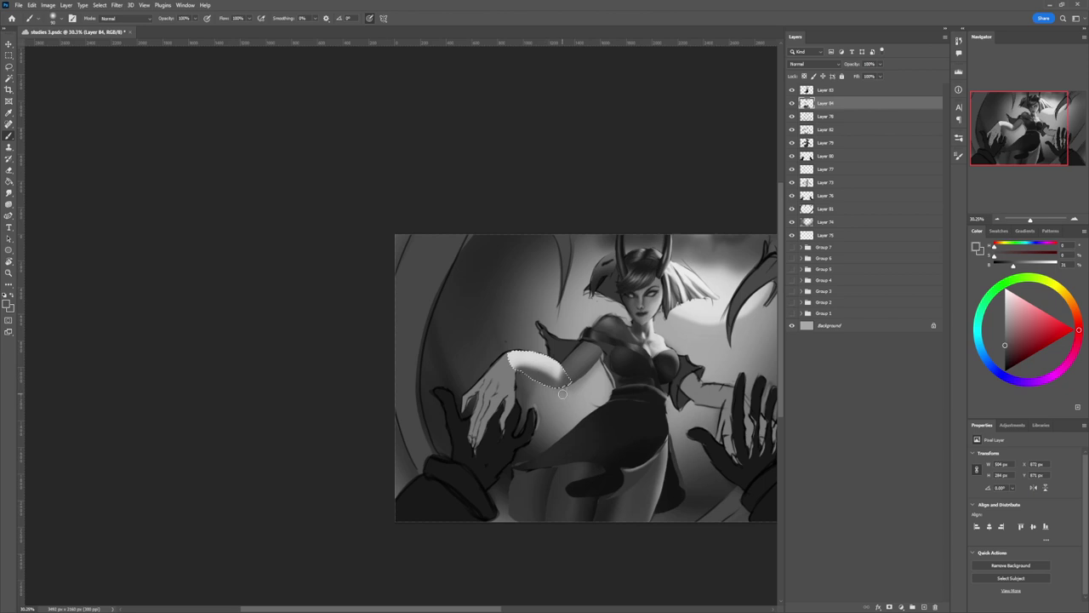
{"action": "key", "text": "bracketright"}
{"action": "key", "text": "bracketright"}
{"action": "key", "text": "bracketright"}
{"action": "key", "text": "bracketright"}
{"action": "key", "text": "bracketright"}
{"action": "key", "text": "bracketright"}
{"action": "mouse_move", "coordinate": [549, 379]}
{"action": "left_mouse_down"}
{"action": "mouse_move", "coordinate": [569, 385]}
{"action": "mouse_move", "coordinate": [566, 371]}
{"action": "left_mouse_up"}
{"action": "key", "text": "l"}
{"action": "key", "text": "ctrl+d"}
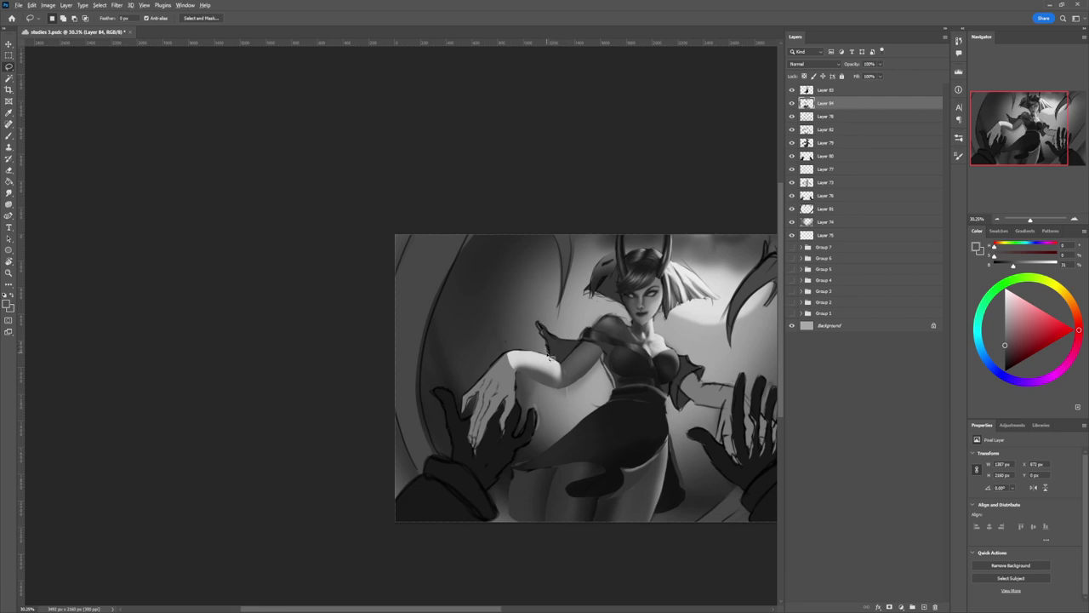
Step: Soften the transition between the lit forearm and the shaded elbow using gray tones sampled around it
{"action": "key", "text": "b"}
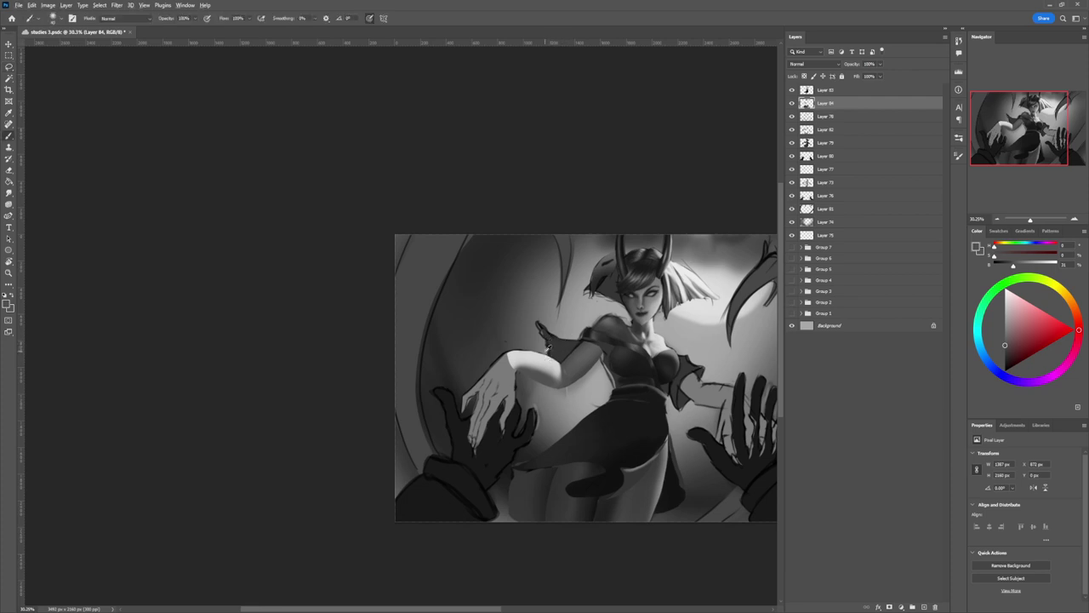
{"action": "left_click", "coordinate": [547, 349], "text": "alt"}
{"action": "left_click", "coordinate": [552, 357], "text": "alt"}
{"action": "left_click", "coordinate": [559, 365], "text": "alt"}
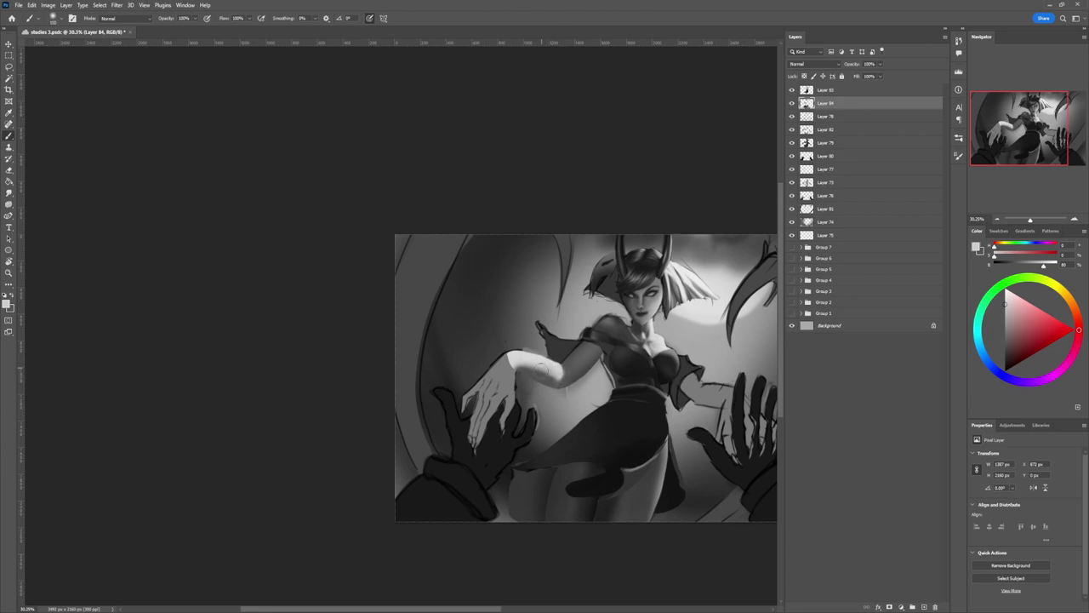
Step: Load the woman's full silhouette as a selection from its base layer to confine the hand painting
{"action": "key", "text": "z"}
{"action": "left_click_drag", "start_coordinate": [536, 399], "coordinate": [504, 398]}
{"action": "left_click_drag", "start_coordinate": [535, 435], "coordinate": [581, 426]}
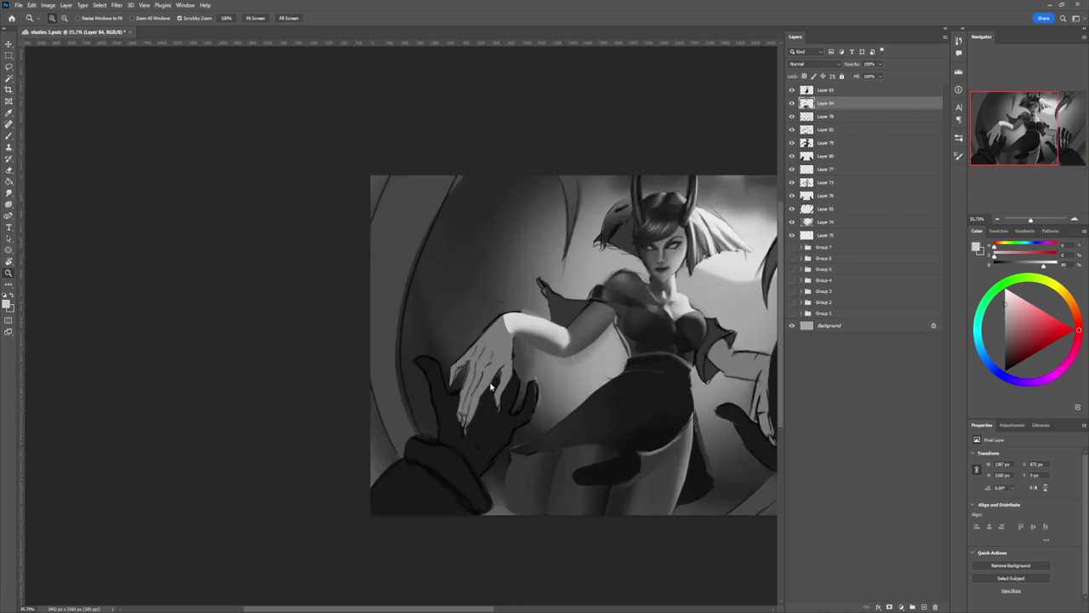
{"action": "key", "text": "l"}
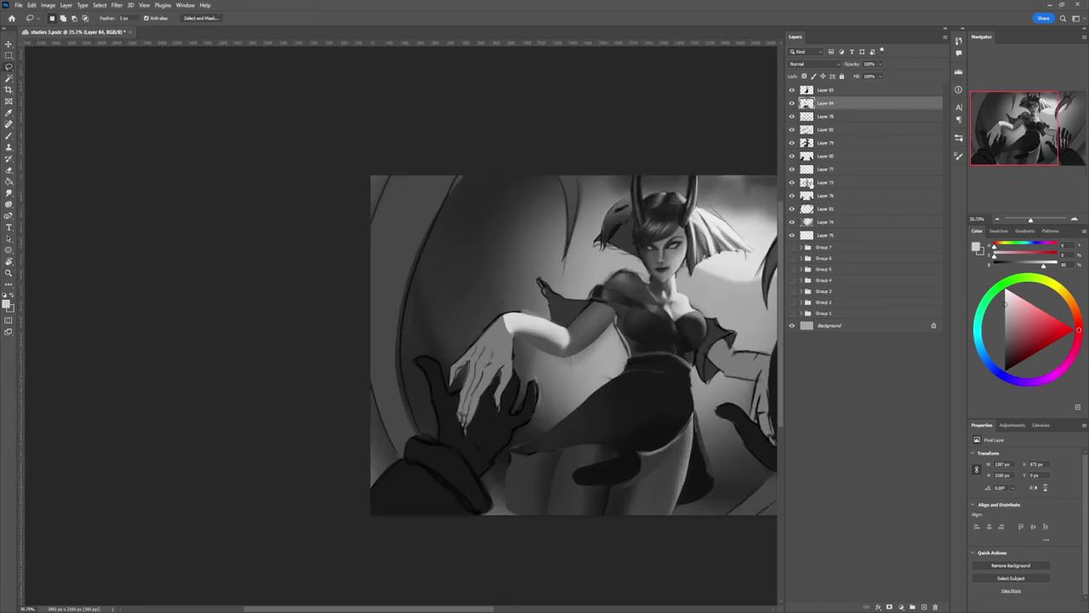
{"action": "left_click", "coordinate": [807, 156], "text": "ctrl"}
{"action": "key", "text": "b"}
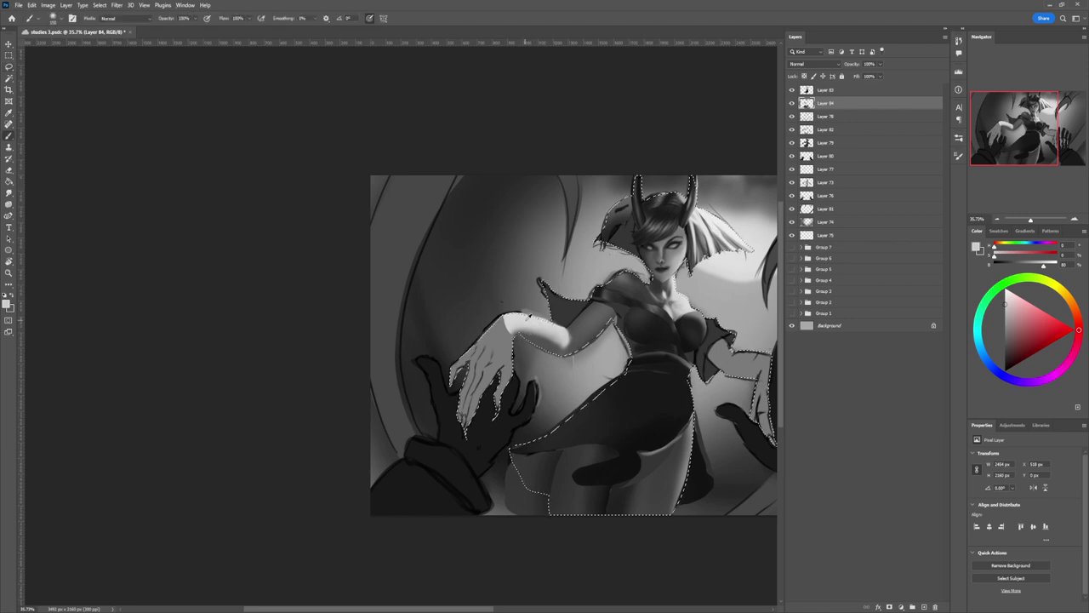
Step: Paint light gray over the outstretched hand from the wrist along the fingers, covering the sketch lines
{"action": "mouse_move", "coordinate": [527, 317]}
{"action": "left_mouse_down"}
{"action": "mouse_move", "coordinate": [499, 321]}
{"action": "mouse_move", "coordinate": [511, 323]}
{"action": "mouse_move", "coordinate": [512, 356]}
{"action": "mouse_move", "coordinate": [496, 417]}
{"action": "left_mouse_up"}
{"action": "key", "text": "bracketright"}
{"action": "mouse_move", "coordinate": [512, 367]}
{"action": "left_mouse_down"}
{"action": "mouse_move", "coordinate": [473, 421]}
{"action": "mouse_move", "coordinate": [485, 393]}
{"action": "left_mouse_up"}
{"action": "key", "text": "bracketright"}
{"action": "key", "text": "bracketright"}
{"action": "key", "text": "bracketright"}
{"action": "key", "text": "bracketright"}
{"action": "key", "text": "bracketright"}
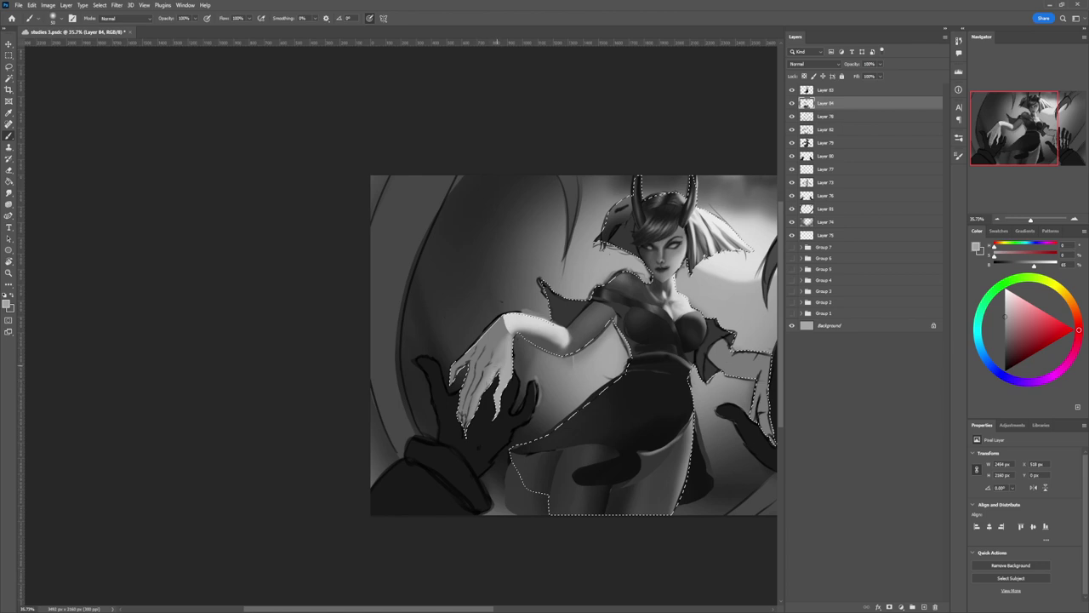
{"action": "left_click_drag", "start_coordinate": [485, 393], "coordinate": [467, 430]}
Step: Shade the back of the hand and between the fingers with a 31% gray, enlarging the brush for broader shadows
{"action": "left_click", "coordinate": [487, 368], "text": "alt"}
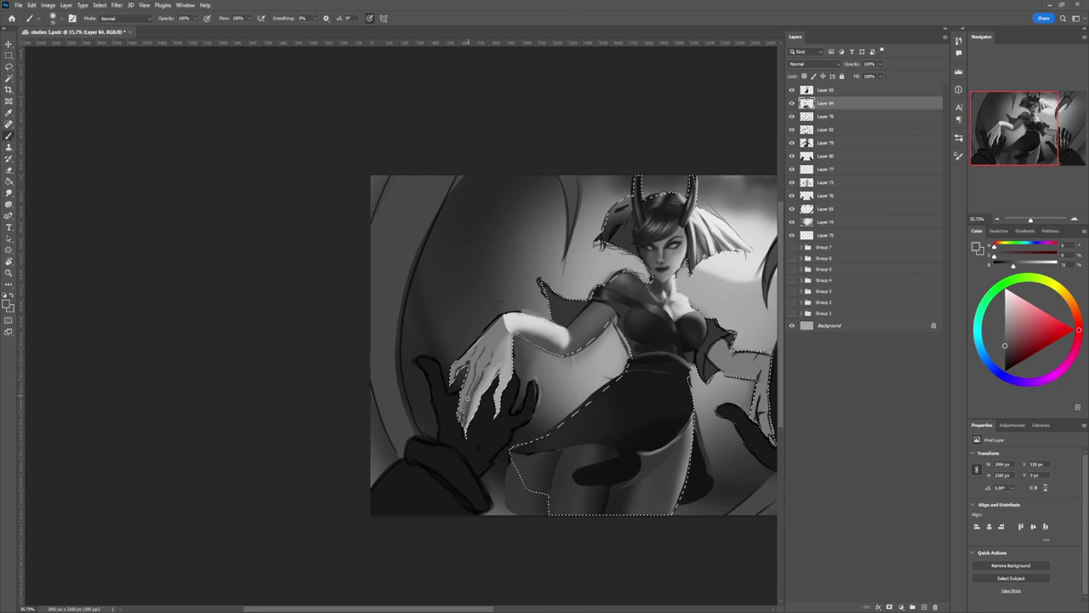
{"action": "left_click_drag", "start_coordinate": [468, 399], "coordinate": [463, 415]}
{"action": "left_click_drag", "start_coordinate": [472, 372], "coordinate": [463, 413]}
{"action": "key", "text": "bracketright"}
{"action": "key", "text": "bracketright"}
{"action": "key", "text": "bracketright"}
{"action": "key", "text": "bracketright"}
{"action": "key", "text": "bracketright"}
{"action": "key", "text": "bracketright"}
{"action": "key", "text": "bracketright"}
{"action": "key", "text": "bracketright"}
{"action": "key", "text": "bracketright"}
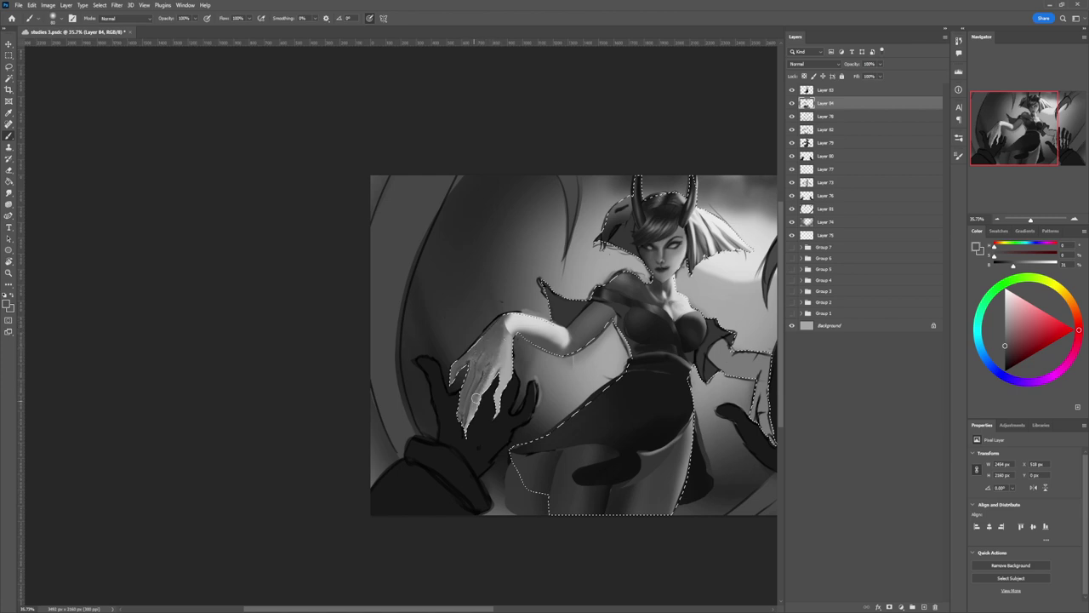
{"action": "left_click_drag", "start_coordinate": [475, 398], "coordinate": [465, 428]}
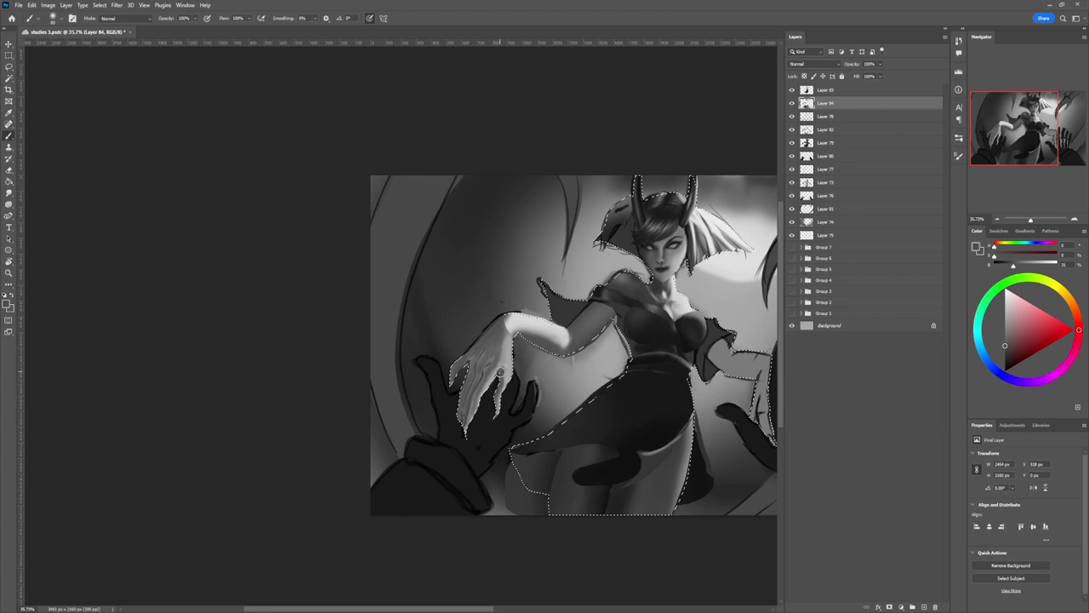
Step: Darken the shadows of the outstretched hand's fingers with a 10% gray and clear the silhouette selection
{"action": "left_click_drag", "start_coordinate": [1003, 349], "coordinate": [1004, 363]}
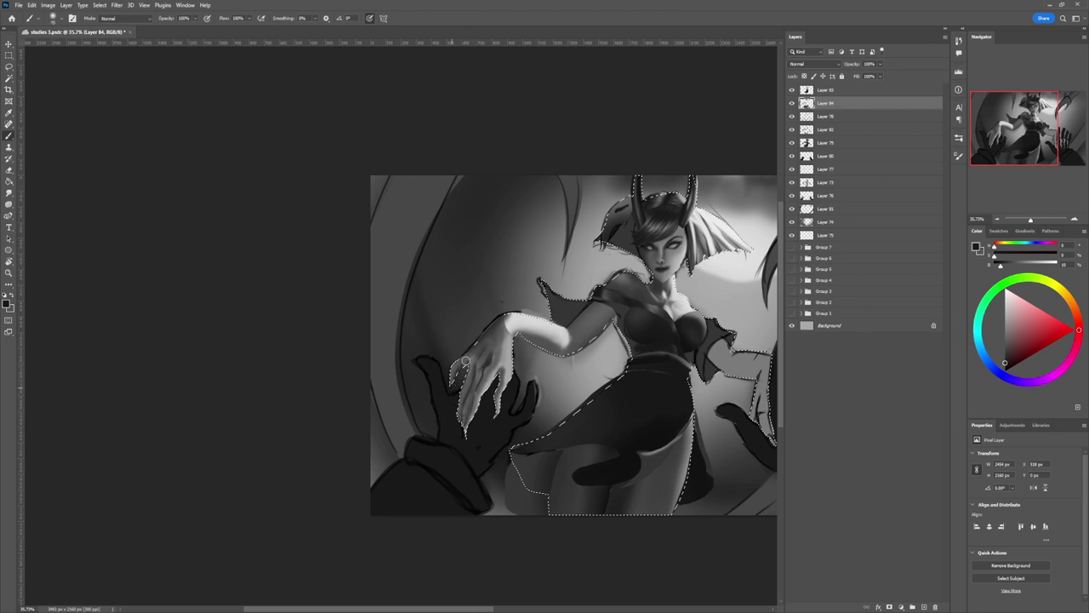
{"action": "key", "text": "z"}
{"action": "left_click_drag", "start_coordinate": [492, 391], "coordinate": [428, 393]}
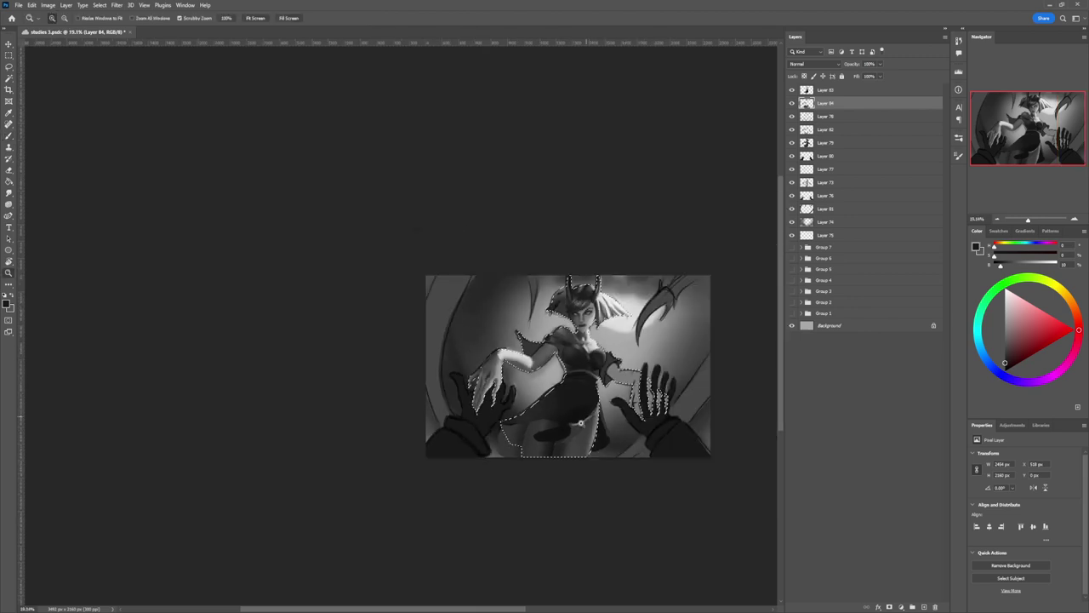
{"action": "left_click_drag", "start_coordinate": [525, 407], "coordinate": [562, 407]}
{"action": "key", "text": "l"}
{"action": "key", "text": "ctrl+d"}
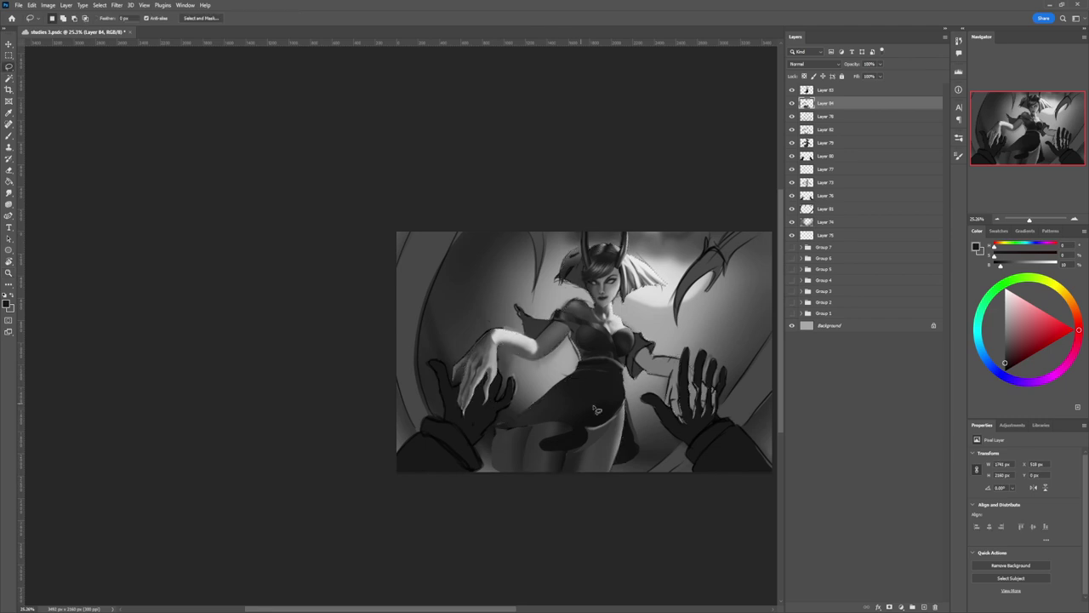
Step: Blend the outstretched hand's wrist into the lit forearm with gray tones sampled around the wrist
{"action": "key", "text": "z"}
{"action": "left_click_drag", "start_coordinate": [574, 448], "coordinate": [547, 428]}
{"action": "left_click_drag", "start_coordinate": [638, 447], "coordinate": [666, 441]}
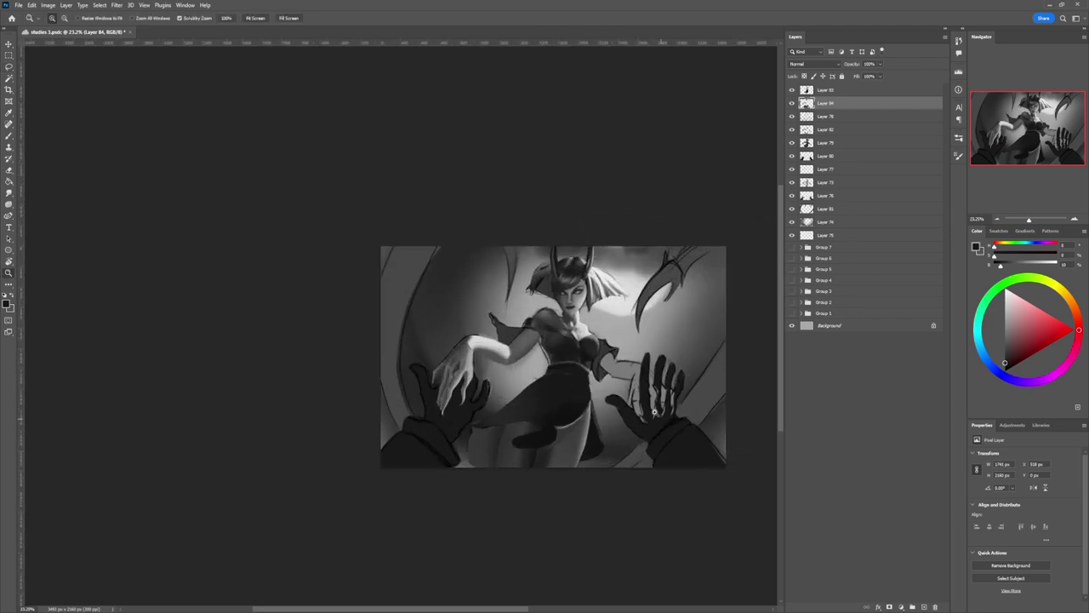
{"action": "key", "text": "b"}
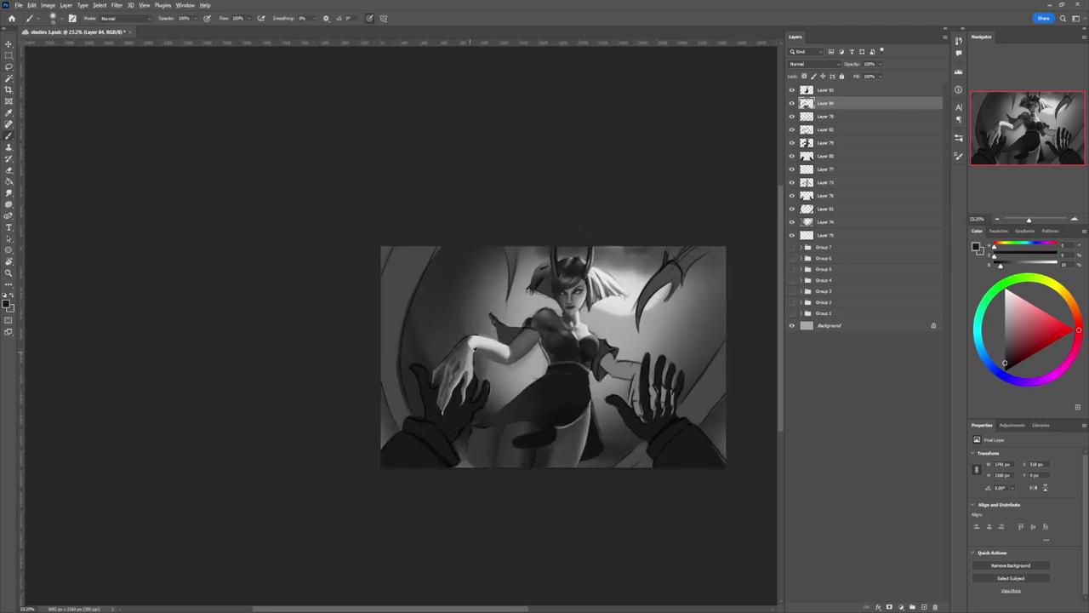
{"action": "left_click", "coordinate": [475, 349], "text": "alt"}
{"action": "left_click", "coordinate": [466, 340], "text": "alt"}
{"action": "left_click", "coordinate": [481, 339], "text": "alt"}
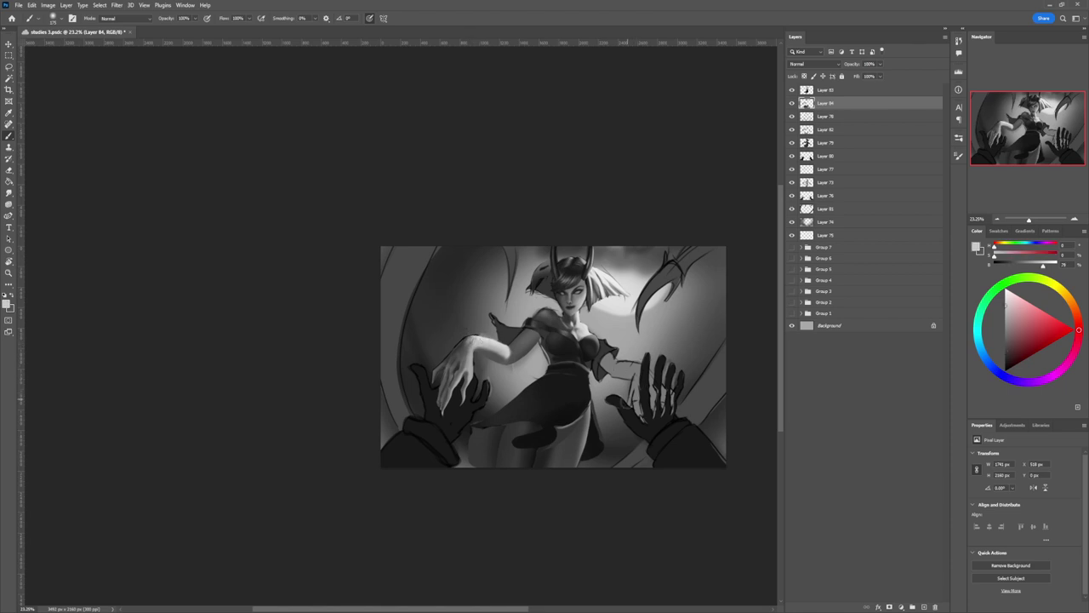
Step: Lasso the woman's other forearm between the torn sleeve and the gloved hand
{"action": "key", "text": "z"}
{"action": "left_click_drag", "start_coordinate": [568, 427], "coordinate": [550, 427]}
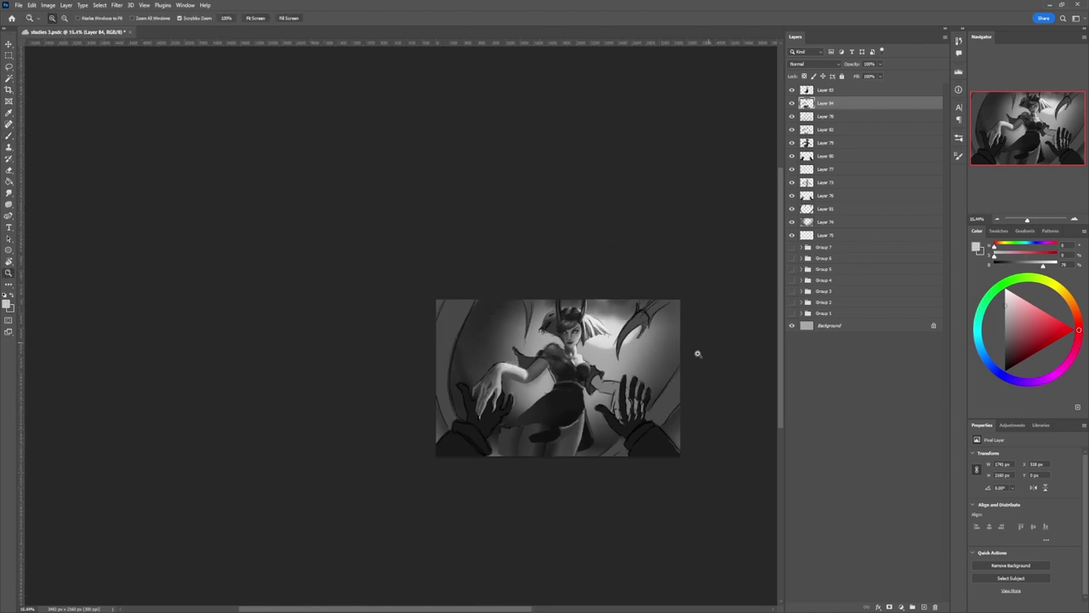
{"action": "left_click_drag", "start_coordinate": [612, 396], "coordinate": [628, 388]}
{"action": "key", "text": "l"}
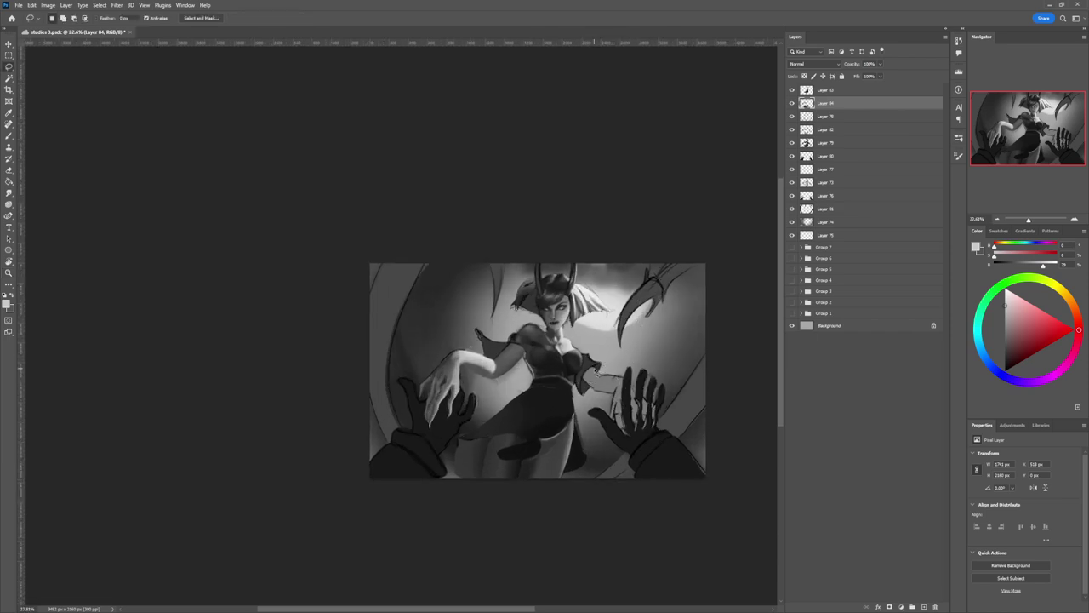
{"action": "mouse_move", "coordinate": [597, 375]}
{"action": "left_mouse_down"}
{"action": "mouse_move", "coordinate": [627, 384]}
{"action": "mouse_move", "coordinate": [625, 398]}
{"action": "mouse_move", "coordinate": [589, 387]}
{"action": "mouse_move", "coordinate": [596, 371]}
{"action": "left_mouse_up"}
Step: Paint the selected forearm light gray toward the wrist and dark gray near the sleeve, blending with tones sampled from the figure
{"action": "key", "text": "b"}
{"action": "left_click", "coordinate": [523, 356], "text": "alt"}
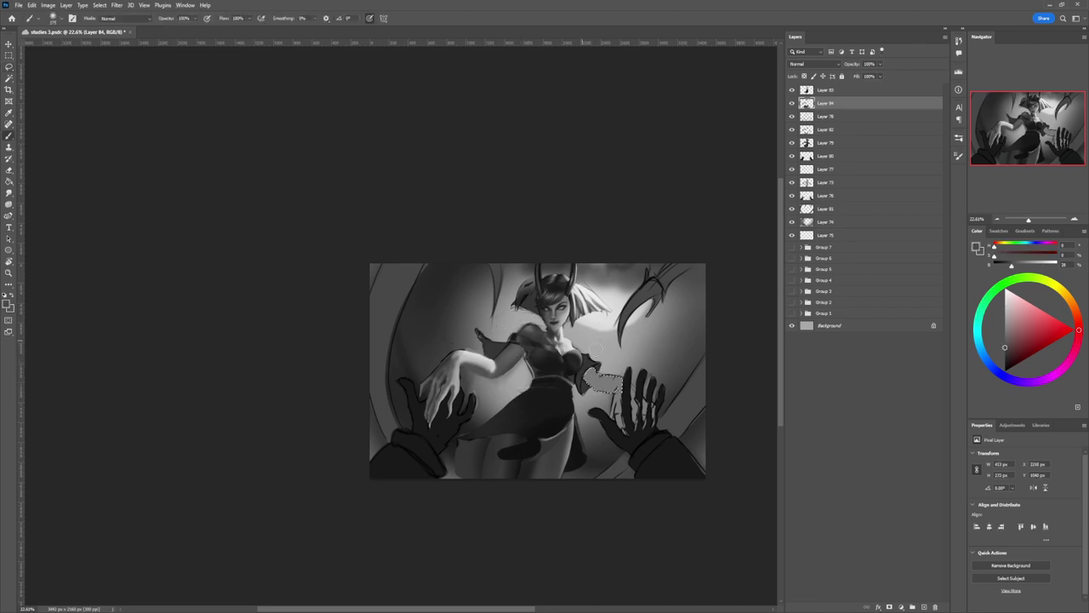
{"action": "mouse_move", "coordinate": [590, 373]}
{"action": "left_mouse_down"}
{"action": "mouse_move", "coordinate": [556, 354]}
{"action": "mouse_move", "coordinate": [507, 360]}
{"action": "mouse_move", "coordinate": [537, 354]}
{"action": "mouse_move", "coordinate": [607, 385]}
{"action": "left_mouse_up"}
{"action": "key", "text": "bracketleft"}
{"action": "key", "text": "bracketleft"}
{"action": "left_click", "coordinate": [493, 357], "text": "alt"}
{"action": "left_click_drag", "start_coordinate": [622, 375], "coordinate": [624, 391]}
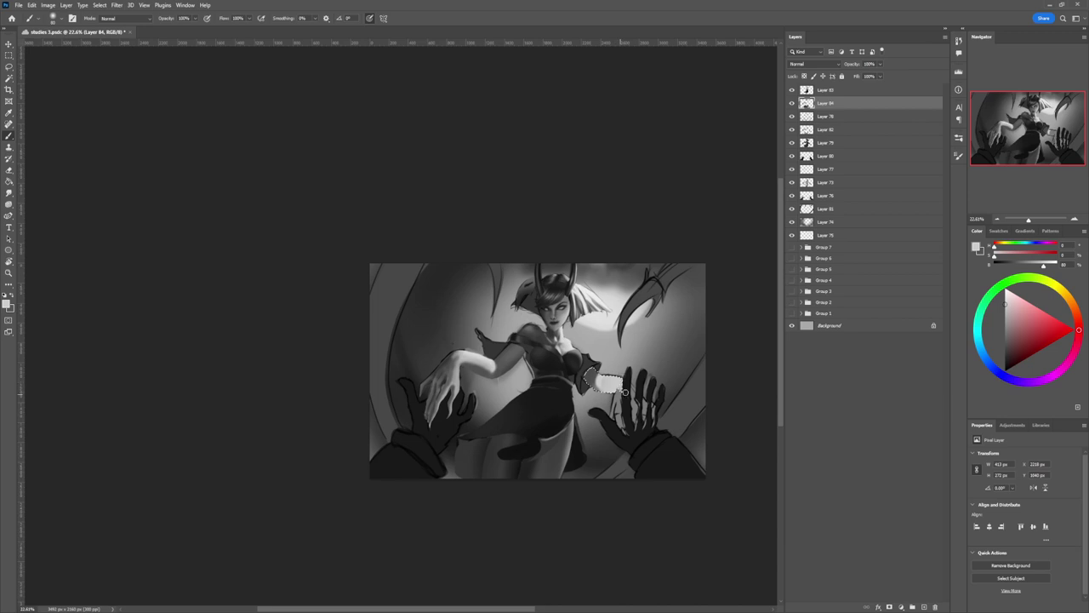
{"action": "left_click", "coordinate": [595, 379], "text": "alt"}
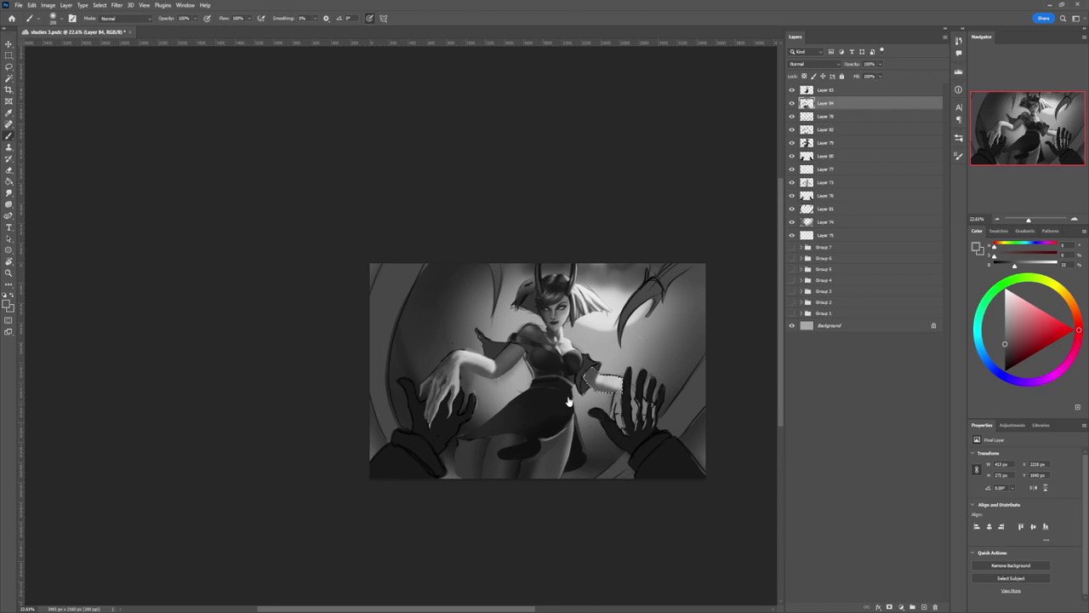
Step: Clear the forearm selection and darken the shadowed hair beside the face with a smaller, near-black brush
{"action": "key", "text": "l"}
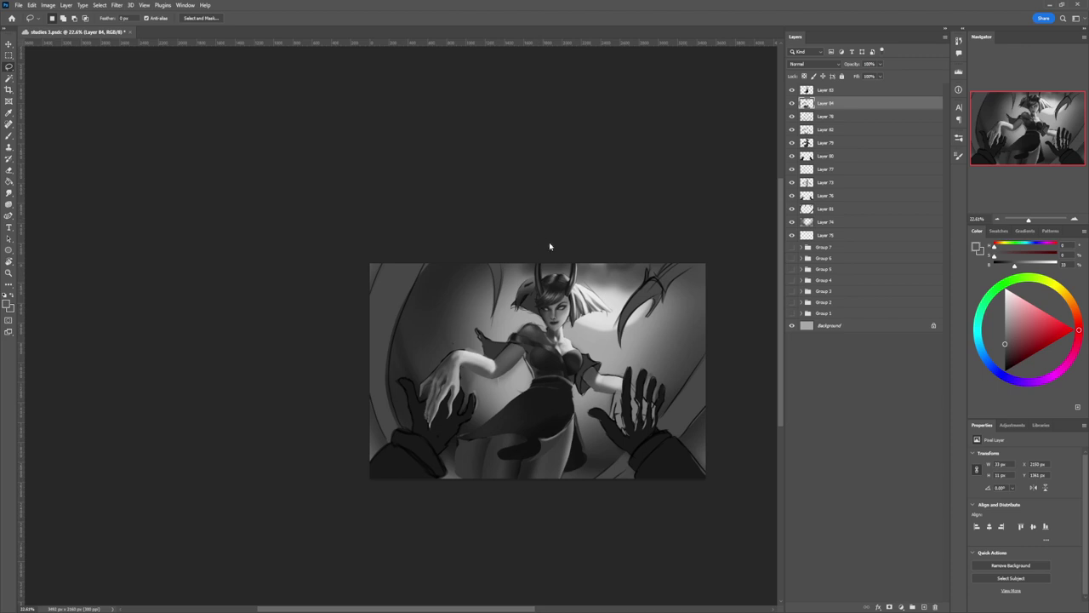
{"action": "key", "text": "b"}
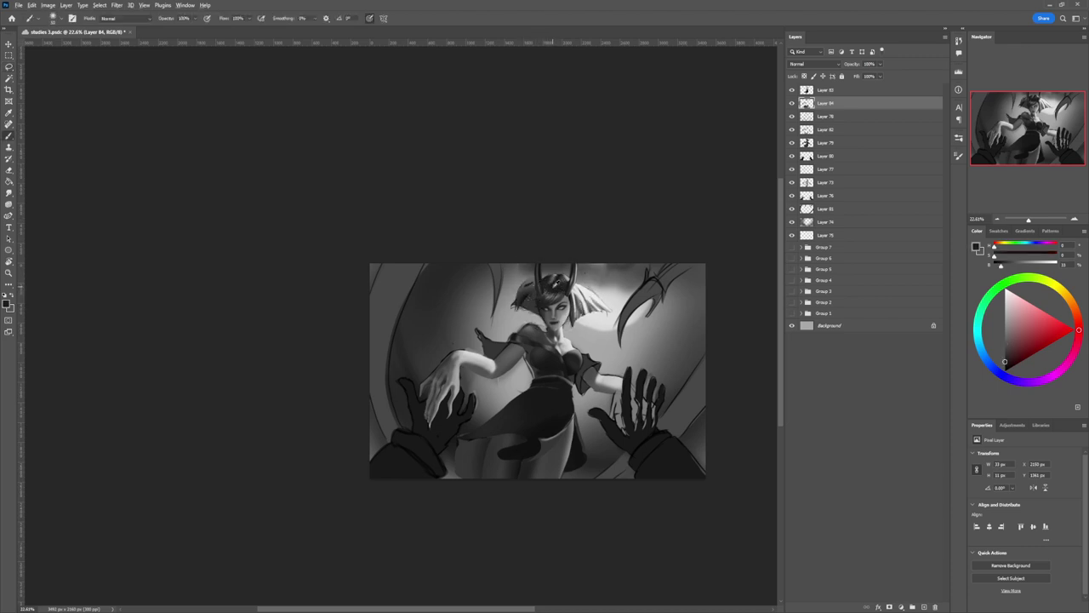
{"action": "key", "text": "l"}
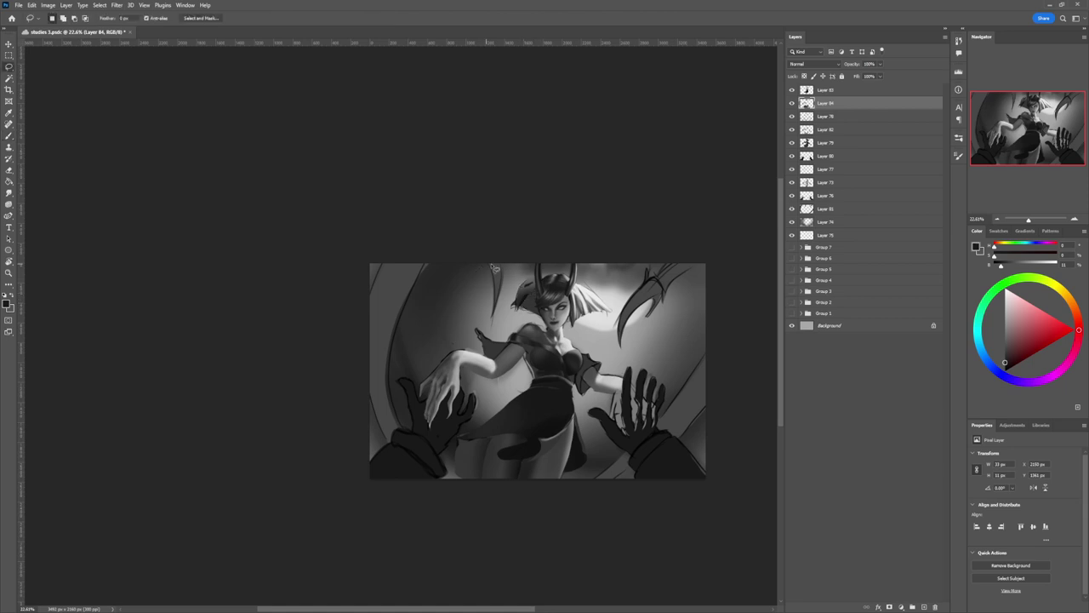
{"action": "left_click", "coordinate": [496, 271]}
{"action": "key", "text": "b"}
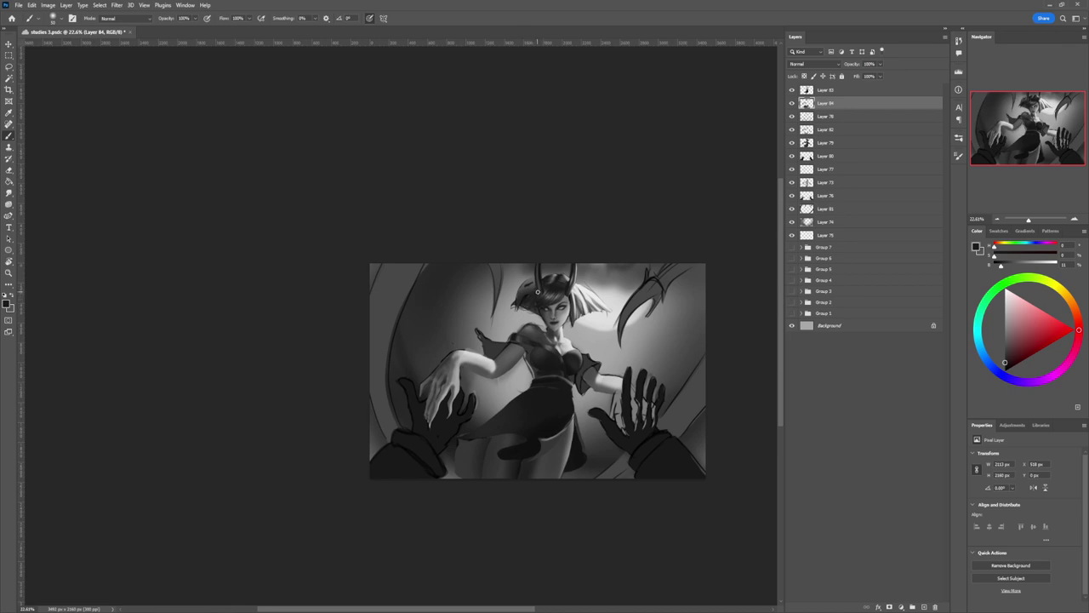
{"action": "key", "text": "["}
{"action": "key", "text": "["}
{"action": "key", "text": "["}
{"action": "left_click_drag", "start_coordinate": [538, 311], "coordinate": [539, 317]}
Step: On the topmost layer, refine the moonlit side of the hair with light grays sampled from its strands
{"action": "left_click", "coordinate": [597, 316], "text": "alt"}
{"action": "left_click", "coordinate": [582, 319], "text": "alt"}
{"action": "key", "text": "alt+bracketright"}
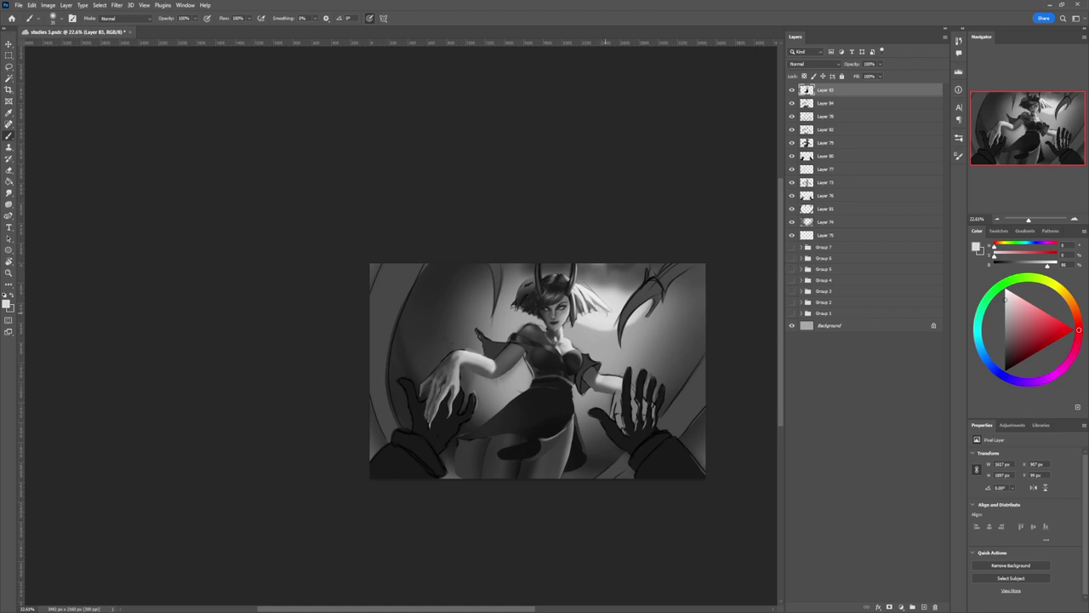
{"action": "left_click", "coordinate": [600, 298], "text": "alt"}
{"action": "left_click", "coordinate": [598, 299], "text": "alt"}
{"action": "left_click", "coordinate": [586, 307], "text": "alt"}
{"action": "left_click", "coordinate": [600, 302], "text": "alt"}
Step: Add a small light accent above the upper lip and soften the mouth with a sampled mid gray
{"action": "key", "text": "ctrl+space"}
{"action": "left_click_drag", "start_coordinate": [552, 315], "coordinate": [587, 329]}
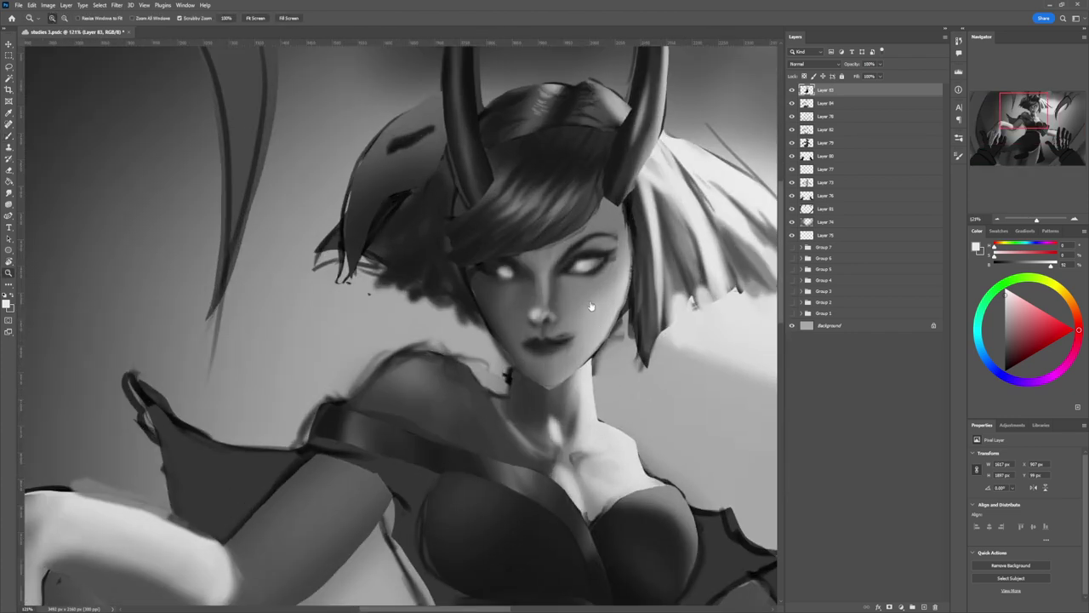
{"action": "key", "text": "b"}
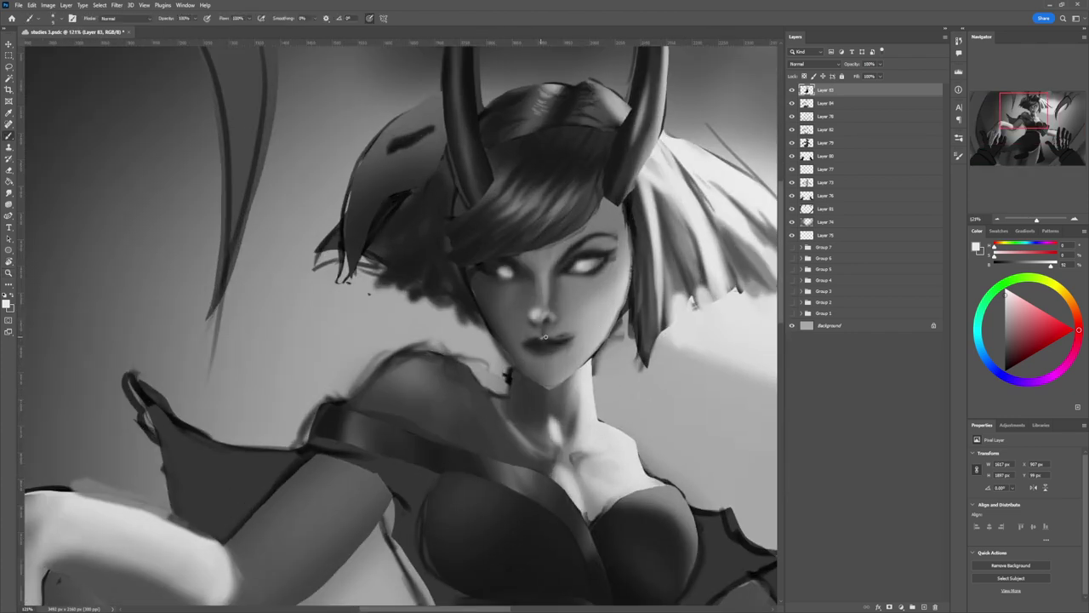
{"action": "key", "text": "bracketright"}
{"action": "key", "text": "bracketright"}
{"action": "key", "text": "bracketright"}
{"action": "left_click", "coordinate": [563, 333], "text": "alt"}
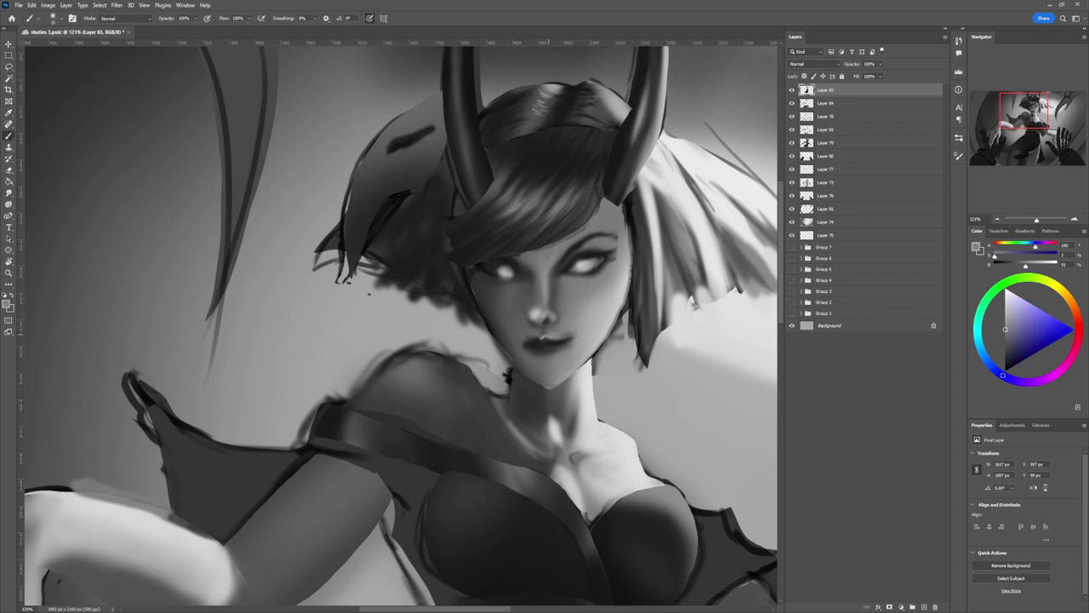
Step: Define the dark line between the lips and paint dark slit pupils in both eyes with a finer brush
{"action": "key", "text": "bracketleft"}
{"action": "key", "text": "bracketleft"}
{"action": "left_click", "coordinate": [528, 346], "text": "alt"}
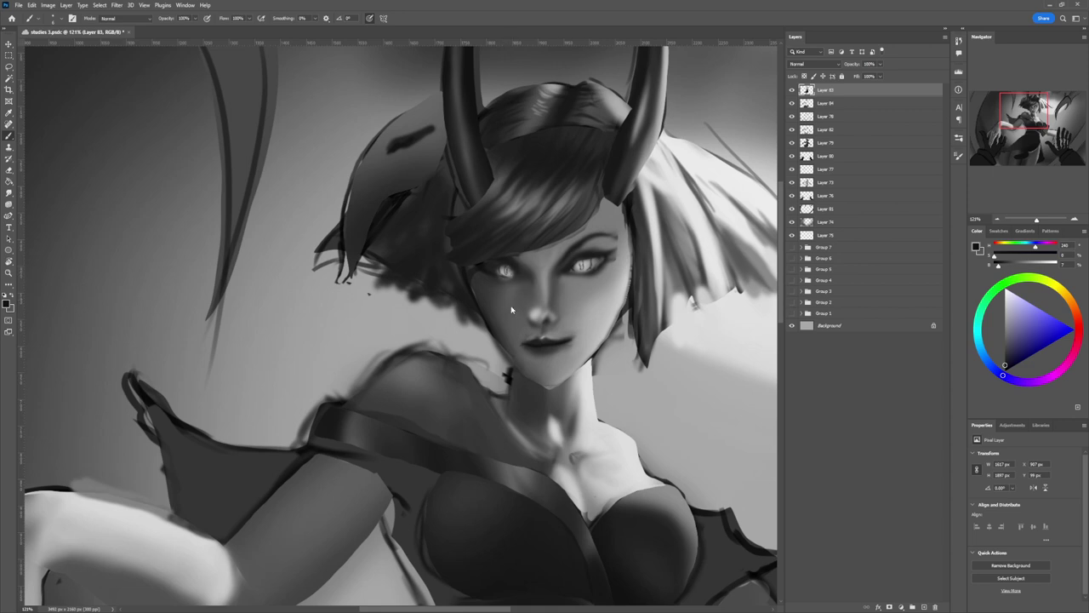
Step: Load the woman's full silhouette as a selection from Layer 79 to confine the painting of the second hand
{"action": "key", "text": "z"}
{"action": "left_click_drag", "start_coordinate": [511, 311], "coordinate": [496, 285]}
{"action": "left_click_drag", "start_coordinate": [605, 300], "coordinate": [580, 306]}
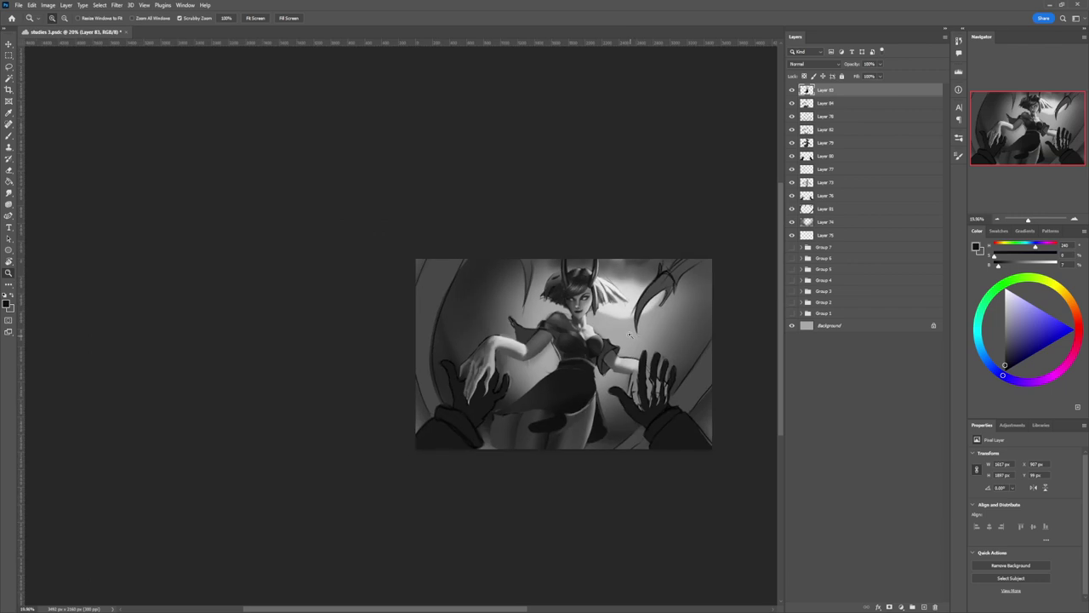
{"action": "left_click_drag", "start_coordinate": [692, 377], "coordinate": [768, 352]}
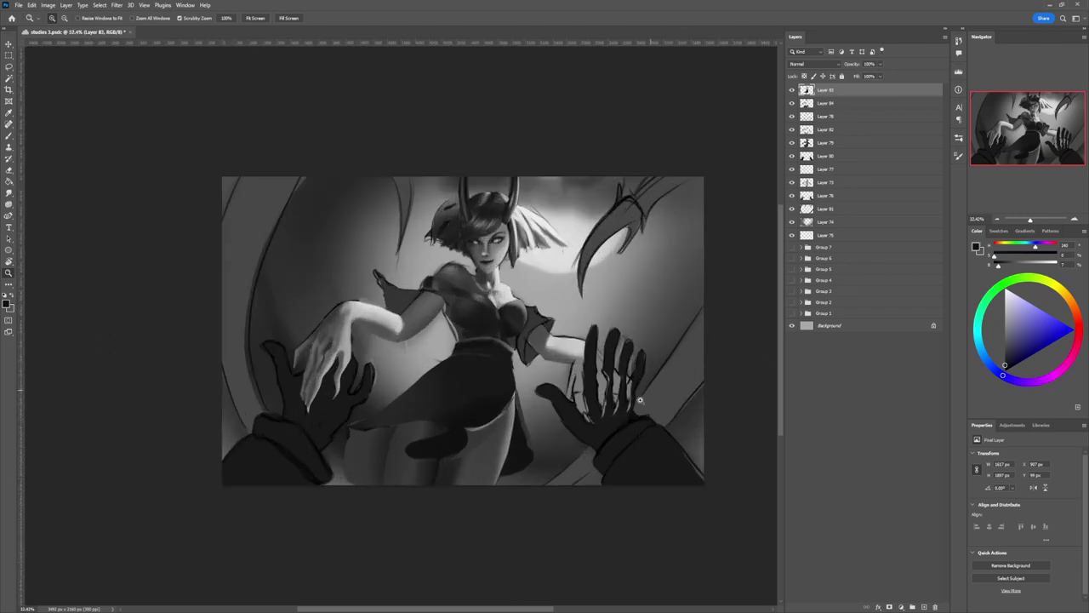
{"action": "left_click_drag", "start_coordinate": [640, 400], "coordinate": [634, 400]}
{"action": "key", "text": "l"}
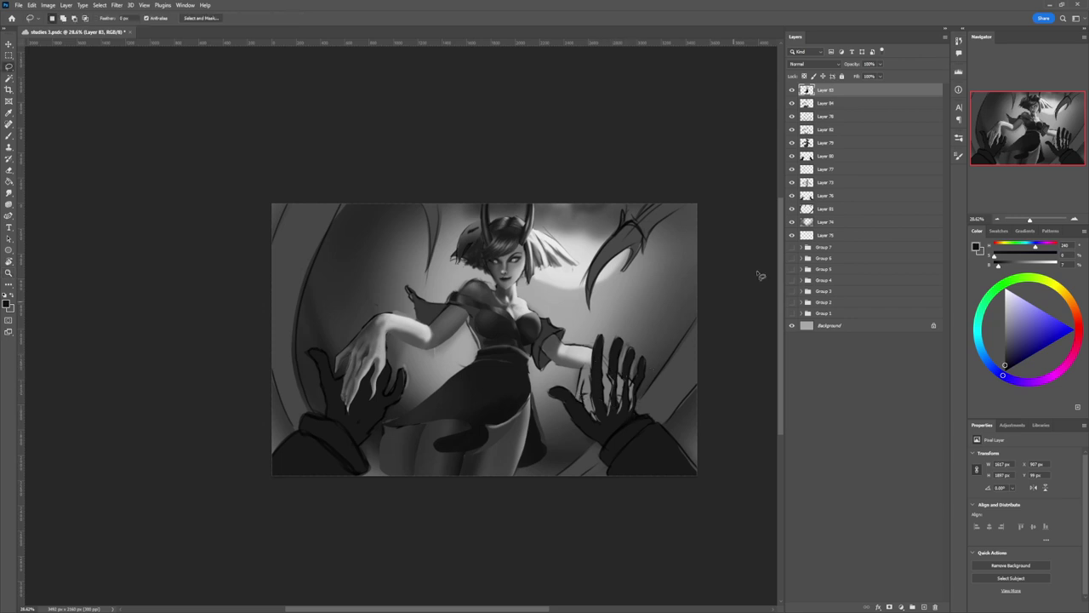
{"action": "left_click", "coordinate": [808, 145], "text": "shift"}
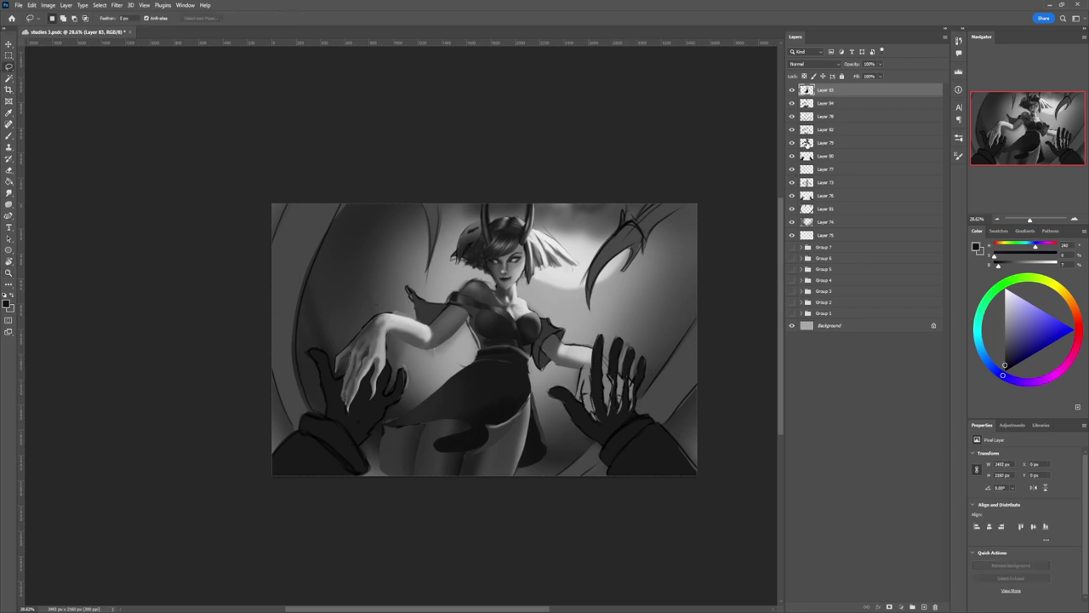
{"action": "left_click", "coordinate": [808, 147], "text": "shift"}
{"action": "left_click", "coordinate": [808, 146]}
{"action": "left_click", "coordinate": [808, 147], "text": "ctrl"}
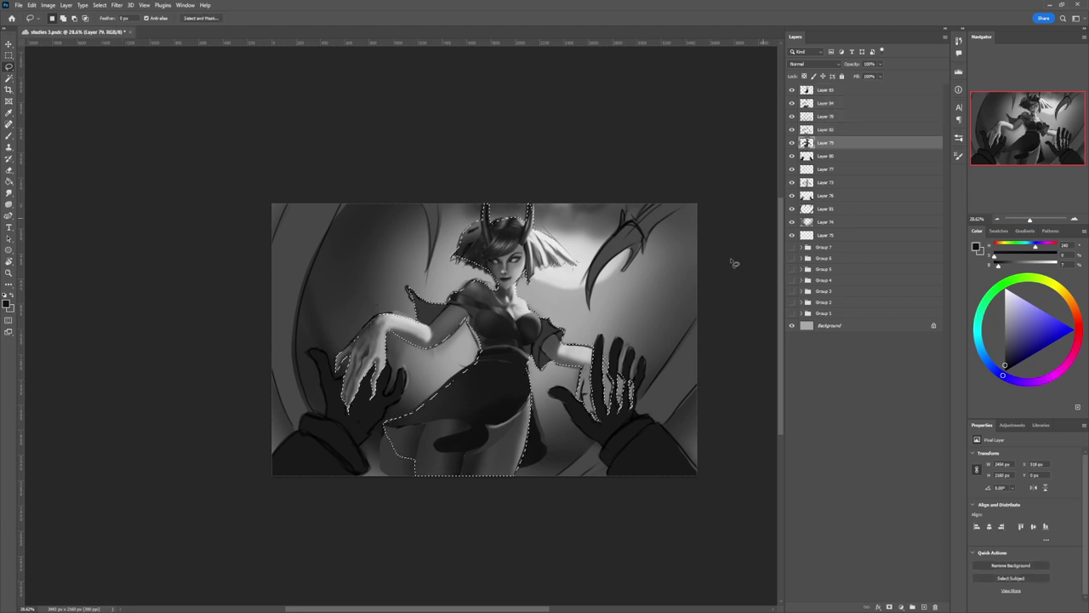
Step: On the topmost layer, cover the second hand and its fingers with light gray sampled from the forearm, using an enlarged brush
{"action": "key", "text": "b"}
{"action": "left_click", "coordinate": [587, 358], "text": "alt"}
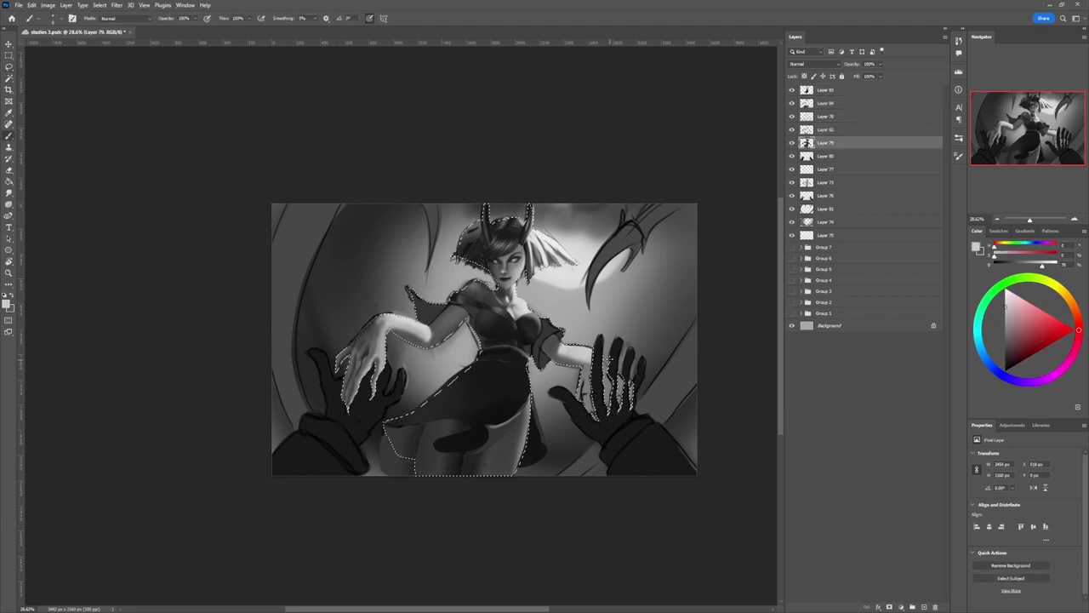
{"action": "key", "text": "bracketright"}
{"action": "key", "text": "bracketright"}
{"action": "key", "text": "bracketright"}
{"action": "key", "text": "bracketright"}
{"action": "key", "text": "bracketright"}
{"action": "key", "text": "bracketright"}
{"action": "key", "text": "bracketright"}
{"action": "key", "text": "alt+period"}
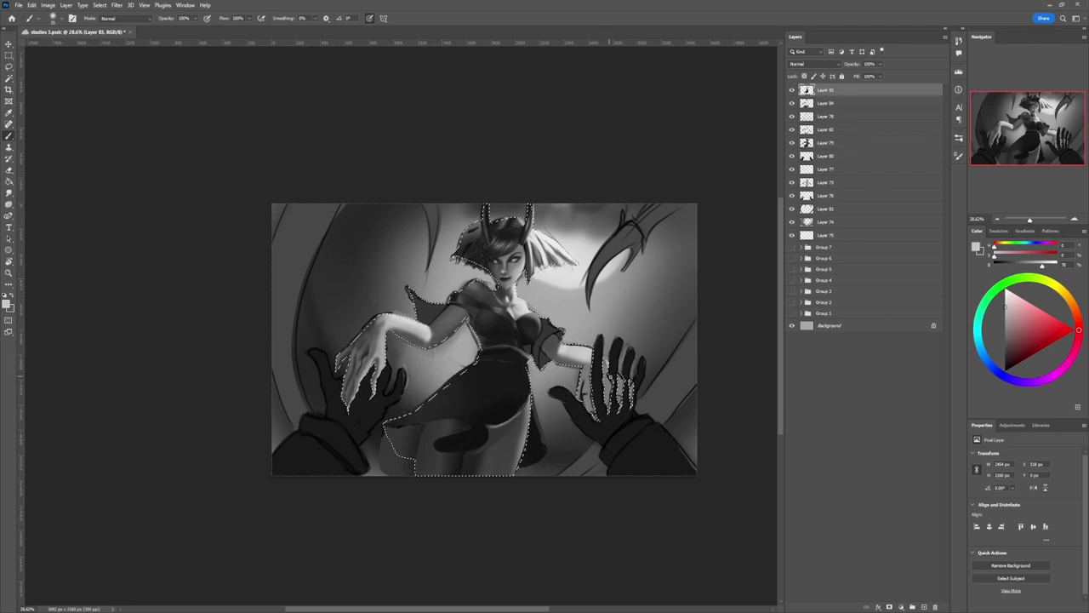
{"action": "mouse_move", "coordinate": [609, 376]}
{"action": "left_mouse_down"}
{"action": "mouse_move", "coordinate": [603, 358]}
{"action": "mouse_move", "coordinate": [608, 380]}
{"action": "left_mouse_up"}
{"action": "key", "text": "bracketright"}
{"action": "mouse_move", "coordinate": [584, 384]}
{"action": "left_mouse_down"}
{"action": "mouse_move", "coordinate": [589, 364]}
{"action": "mouse_move", "coordinate": [587, 380]}
{"action": "left_mouse_up"}
{"action": "mouse_move", "coordinate": [588, 429]}
{"action": "left_mouse_down"}
{"action": "mouse_move", "coordinate": [612, 419]}
{"action": "mouse_move", "coordinate": [618, 364]}
{"action": "left_mouse_up"}
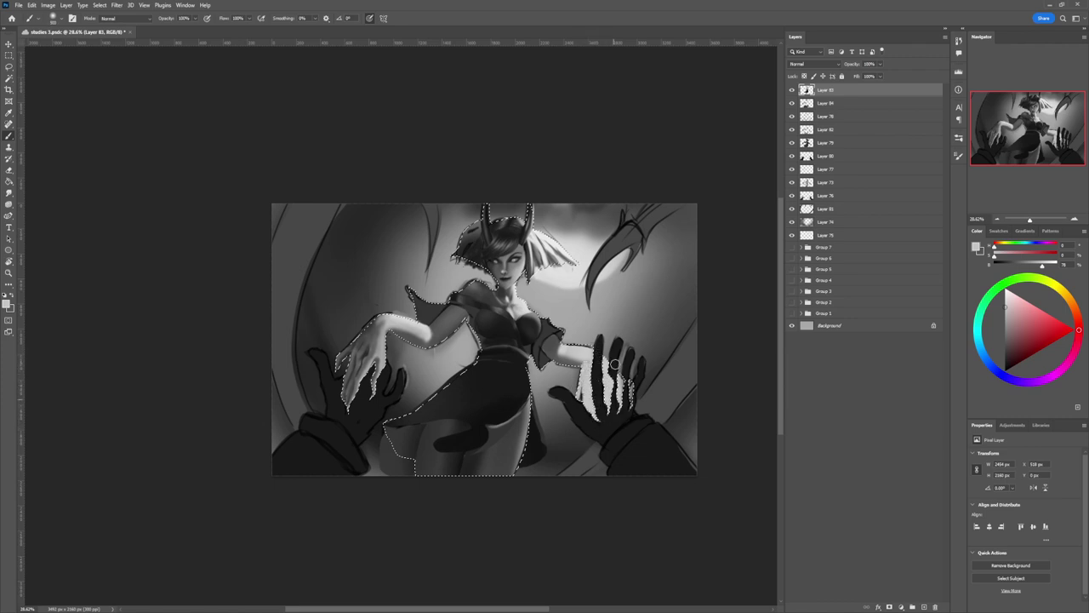
{"action": "left_click_drag", "start_coordinate": [627, 414], "coordinate": [632, 375]}
Step: Shade the second hand's back and fingers with dark grays to separate them behind the gloved hand
{"action": "key", "text": "x"}
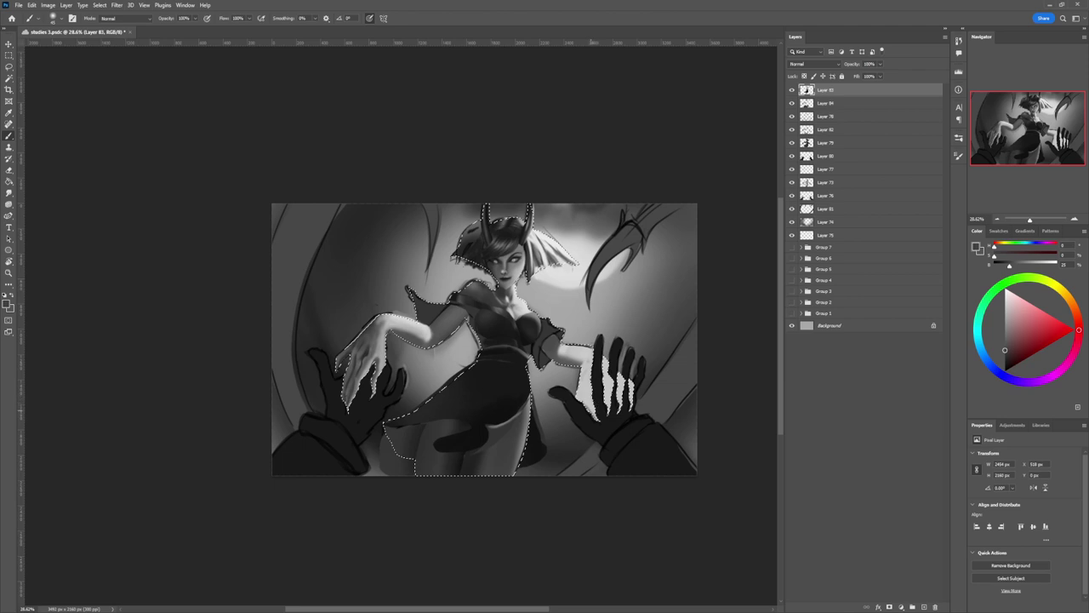
{"action": "left_click_drag", "start_coordinate": [591, 411], "coordinate": [597, 419]}
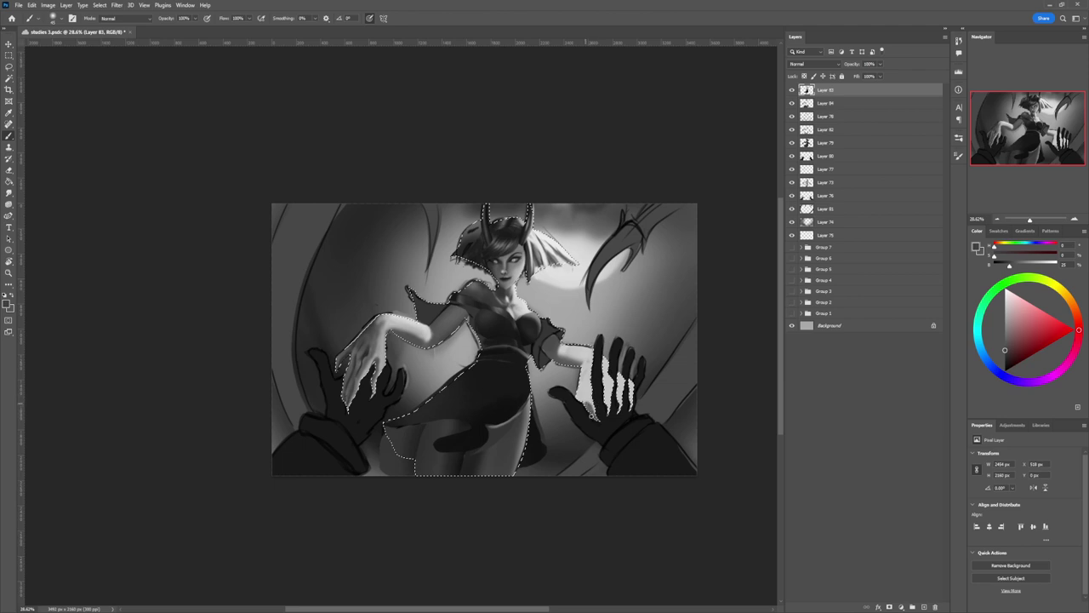
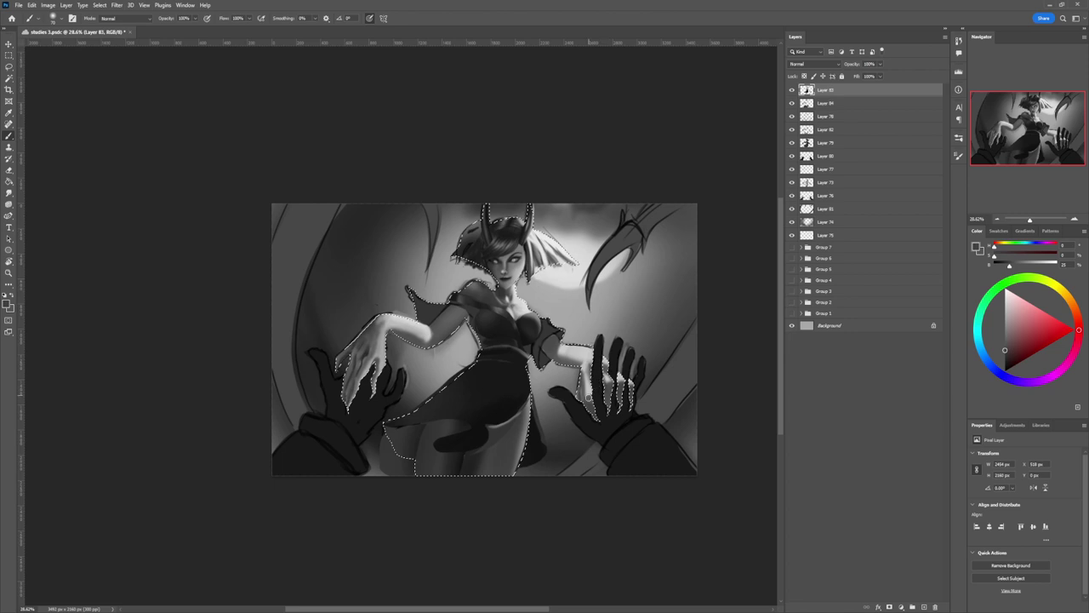
{"action": "left_click", "coordinate": [1004, 358]}
{"action": "left_click_drag", "start_coordinate": [609, 404], "coordinate": [610, 409]}
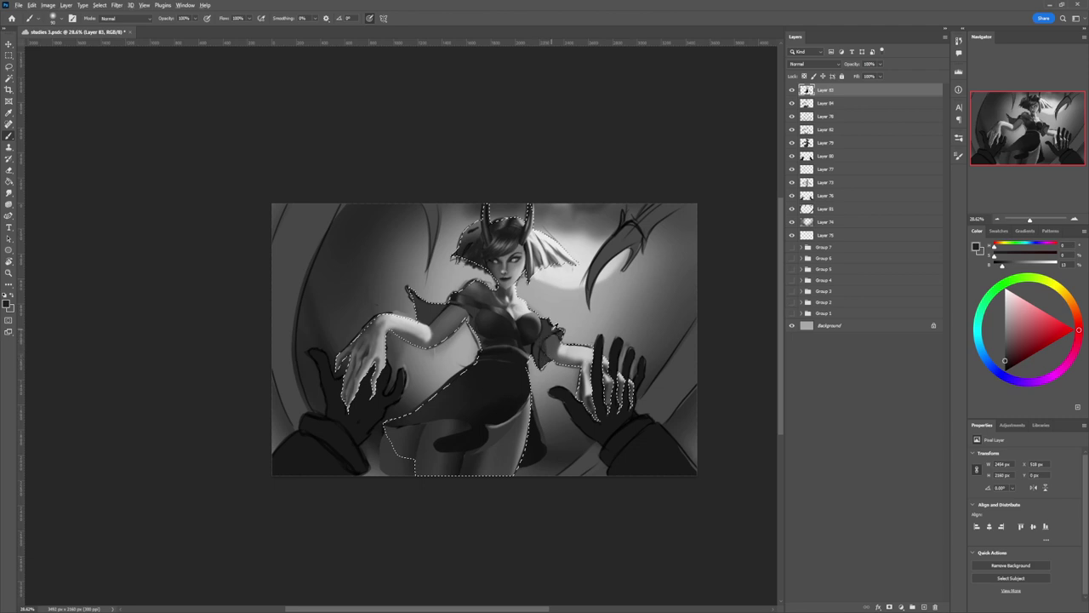
Step: Paint over the sketch lines of the torn sleeve above the second forearm with dark grays sampled from the dress
{"action": "left_click", "coordinate": [555, 330], "text": "alt"}
{"action": "left_click", "coordinate": [558, 334], "text": "alt"}
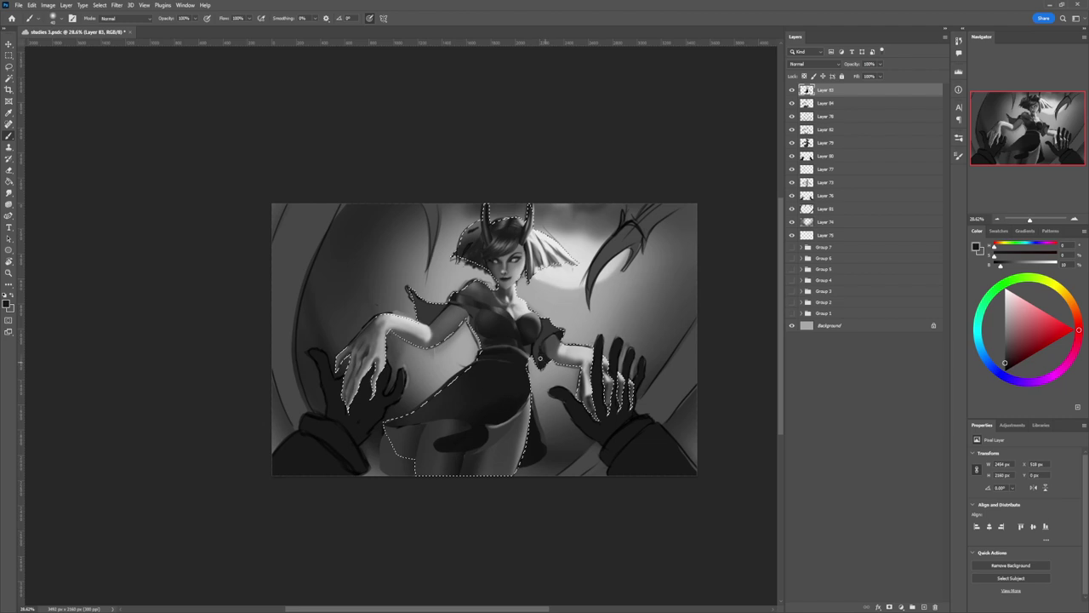
{"action": "left_click", "coordinate": [542, 354], "text": "alt"}
{"action": "left_click", "coordinate": [528, 354], "text": "alt"}
{"action": "left_click", "coordinate": [525, 347], "text": "alt"}
Step: Smooth the dress between the near shoulder and the waist with dark grays sampled from the bodice
{"action": "left_click", "coordinate": [473, 308], "text": "alt"}
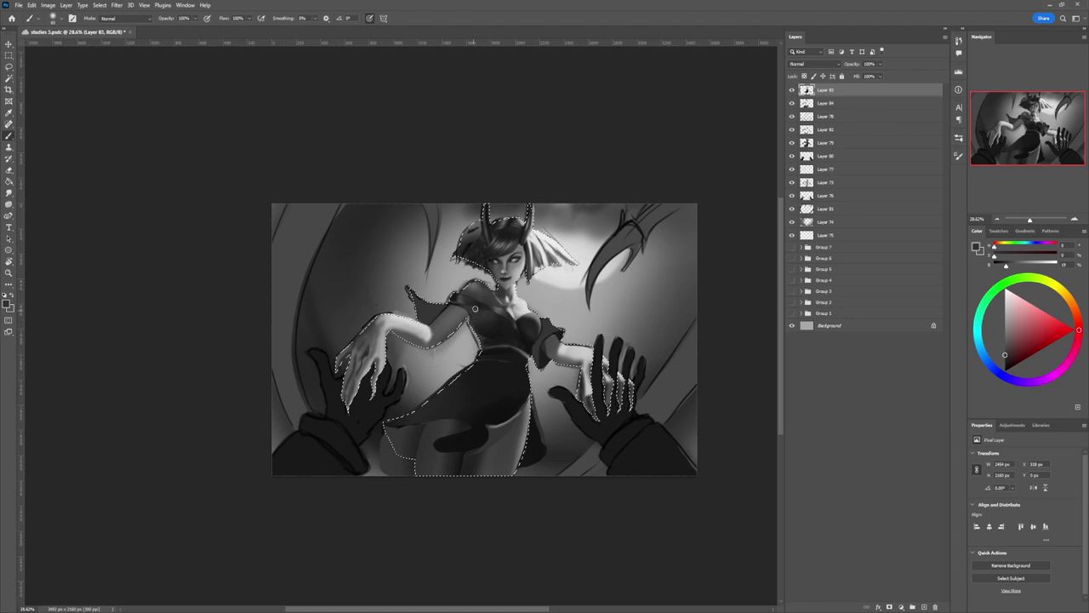
{"action": "left_click", "coordinate": [475, 315], "text": "alt"}
{"action": "left_click", "coordinate": [486, 336], "text": "alt"}
{"action": "left_click", "coordinate": [530, 344], "text": "alt"}
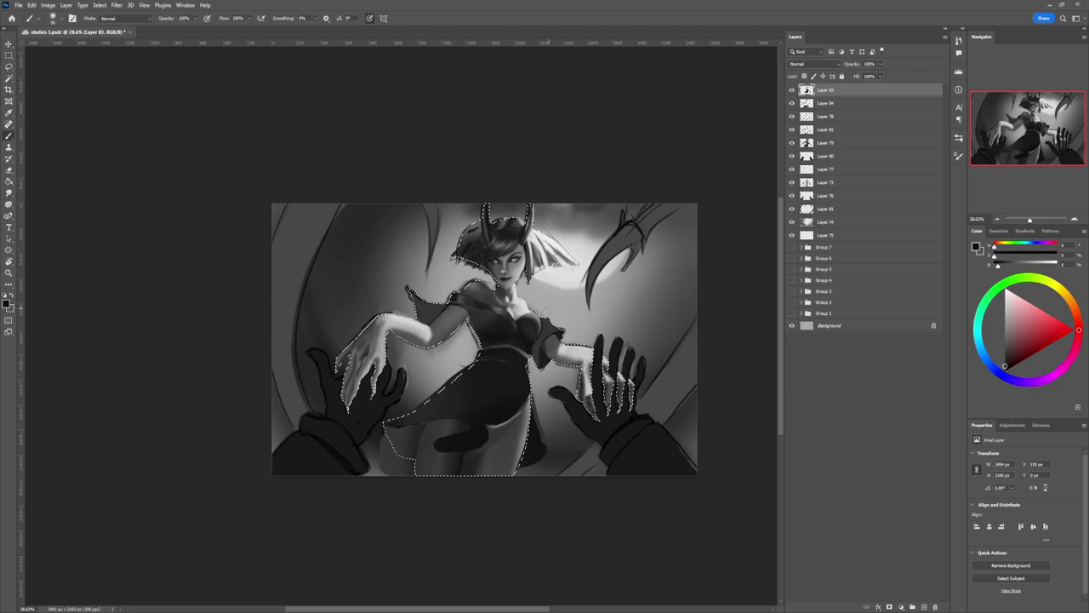
Step: Brush soft mid-gray highlights across the bodice and chest of the dress with an enlarged brush
{"action": "left_click", "coordinate": [1004, 321]}
{"action": "key", "text": "]"}
{"action": "key", "text": "]"}
{"action": "key", "text": "]"}
{"action": "key", "text": "]"}
{"action": "key", "text": "]"}
{"action": "key", "text": "]"}
{"action": "key", "text": "]"}
{"action": "key", "text": "]"}
{"action": "key", "text": "]"}
{"action": "key", "text": "]"}
{"action": "key", "text": "]"}
{"action": "key", "text": "]"}
{"action": "key", "text": "]"}
{"action": "key", "text": "]"}
{"action": "key", "text": "]"}
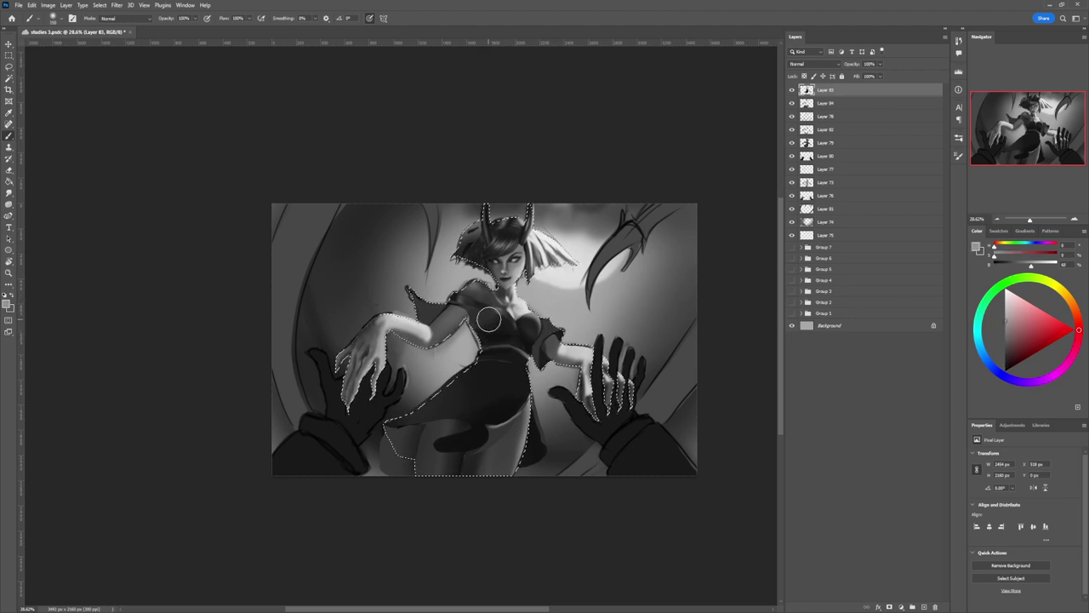
{"action": "key", "text": "["}
{"action": "key", "text": "["}
{"action": "key", "text": "["}
{"action": "mouse_move", "coordinate": [485, 315]}
{"action": "left_mouse_down"}
{"action": "mouse_move", "coordinate": [570, 316]}
{"action": "mouse_move", "coordinate": [537, 326]}
{"action": "left_mouse_up"}
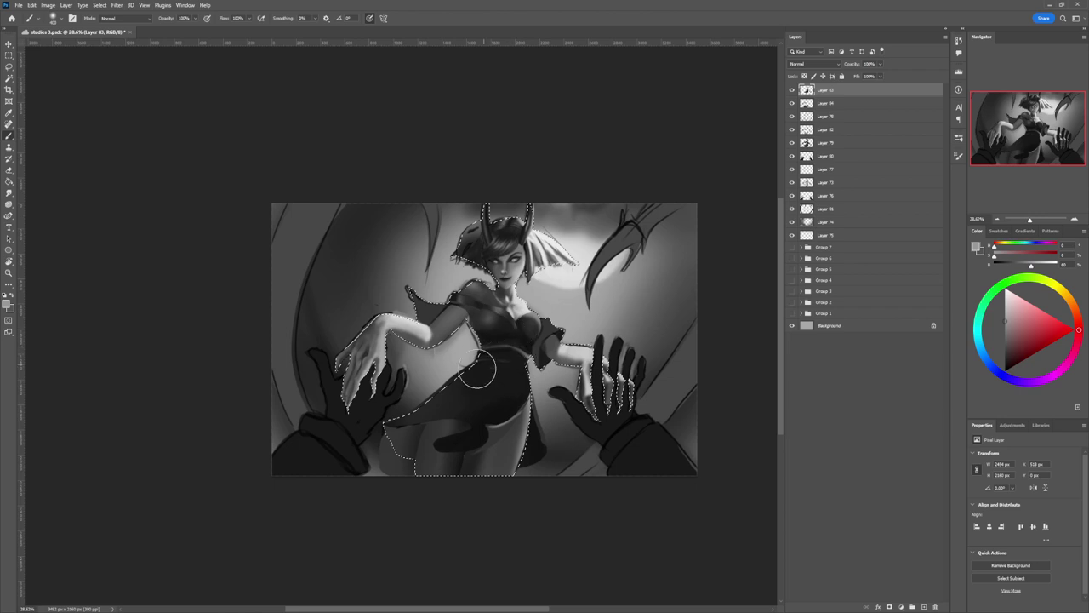
Step: Add a faint mid-gray glow to the skirt just below the waist on the near hip, using larger brush sizes
{"action": "key", "text": "]"}
{"action": "key", "text": "]"}
{"action": "mouse_move", "coordinate": [472, 372]}
{"action": "left_mouse_down"}
{"action": "mouse_move", "coordinate": [598, 364]}
{"action": "mouse_move", "coordinate": [461, 378]}
{"action": "left_mouse_up"}
{"action": "key", "text": "]"}
{"action": "key", "text": "]"}
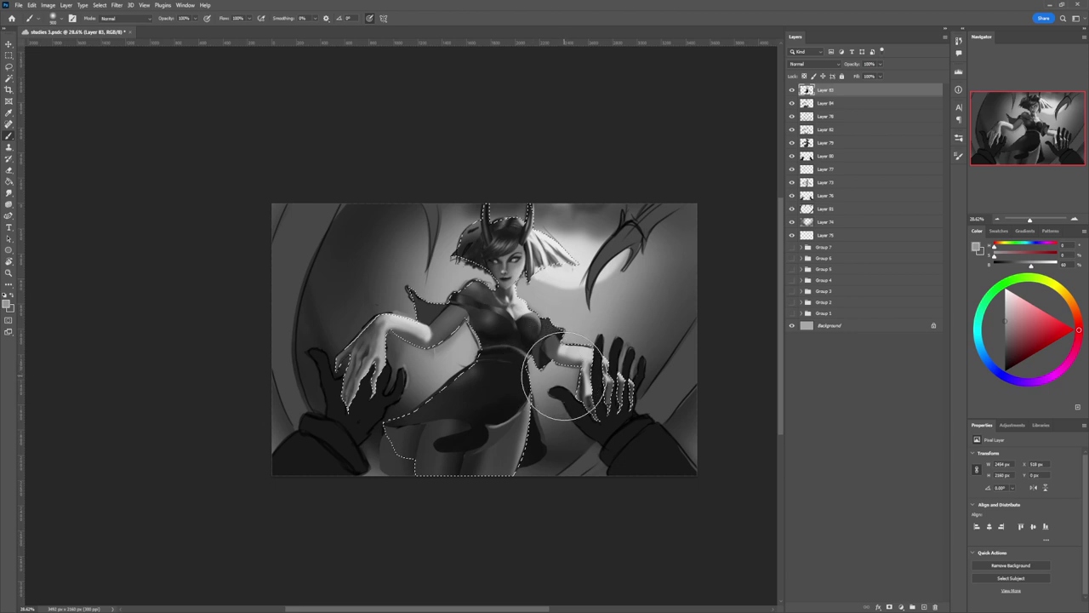
{"action": "key", "text": "bracketleft"}
{"action": "key", "text": "bracketleft"}
{"action": "key", "text": "bracketleft"}
{"action": "key", "text": "bracketleft"}
{"action": "key", "text": "bracketleft"}
{"action": "key", "text": "bracketleft"}
Step: Drop the figure selection, lasso a sweeping fold across the front of the skirt, and softly lighten it with mid gray
{"action": "key", "text": "l"}
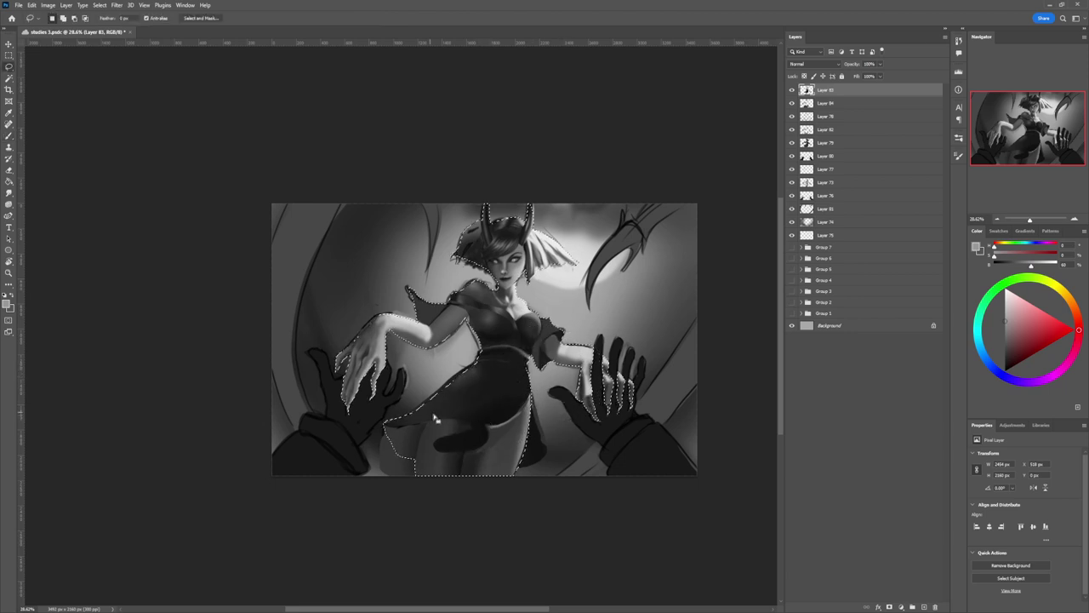
{"action": "left_click_drag", "start_coordinate": [469, 431], "coordinate": [470, 426]}
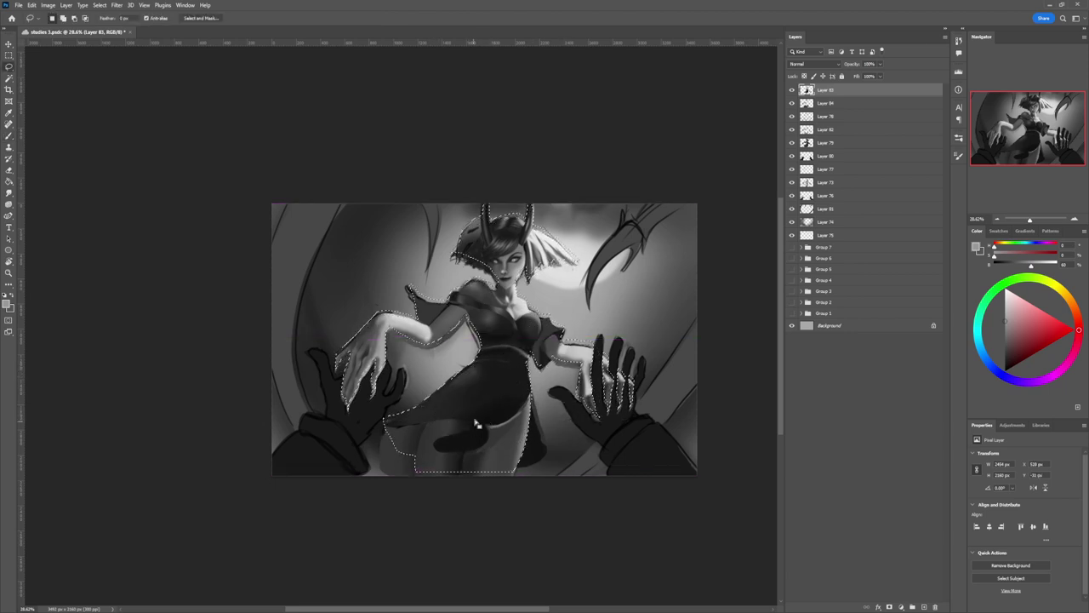
{"action": "key", "text": "ctrl+d"}
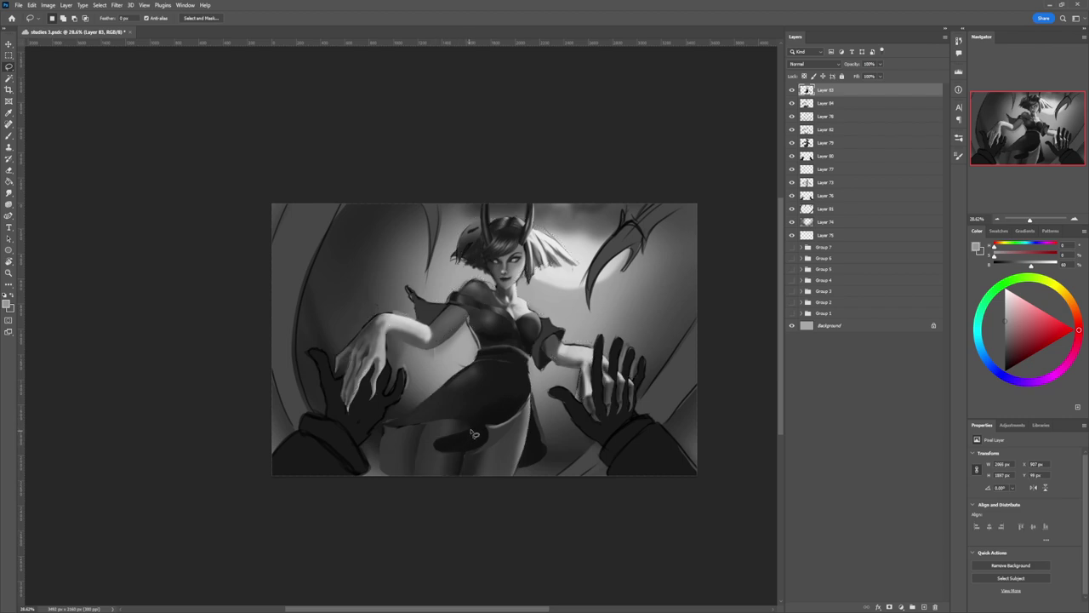
{"action": "mouse_move", "coordinate": [491, 417]}
{"action": "left_mouse_down"}
{"action": "mouse_move", "coordinate": [500, 379]}
{"action": "mouse_move", "coordinate": [419, 417]}
{"action": "mouse_move", "coordinate": [468, 425]}
{"action": "left_mouse_up"}
{"action": "key", "text": "b"}
{"action": "key", "text": "bracketright"}
{"action": "key", "text": "bracketright"}
{"action": "key", "text": "bracketright"}
{"action": "key", "text": "bracketright"}
{"action": "key", "text": "bracketright"}
{"action": "key", "text": "bracketright"}
{"action": "key", "text": "bracketright"}
{"action": "key", "text": "bracketright"}
{"action": "key", "text": "bracketright"}
{"action": "key", "text": "bracketright"}
{"action": "key", "text": "bracketright"}
{"action": "key", "text": "bracketright"}
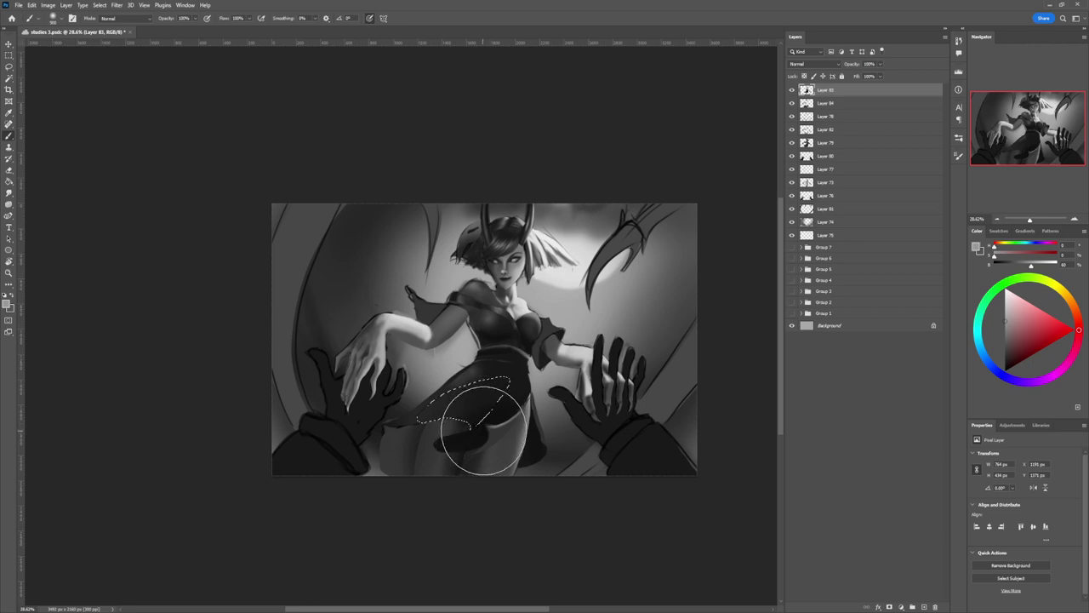
{"action": "left_click_drag", "start_coordinate": [479, 424], "coordinate": [490, 414]}
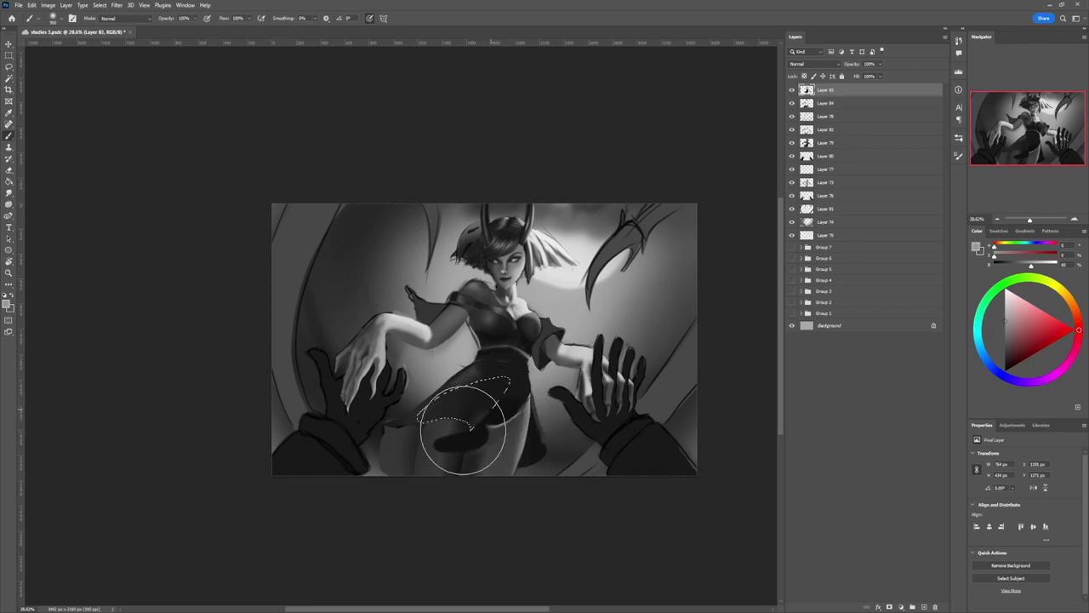
{"action": "key", "text": "bracketright"}
{"action": "key", "text": "bracketright"}
{"action": "key", "text": "bracketright"}
{"action": "key", "text": "bracketright"}
{"action": "key", "text": "bracketright"}
{"action": "key", "text": "bracketright"}
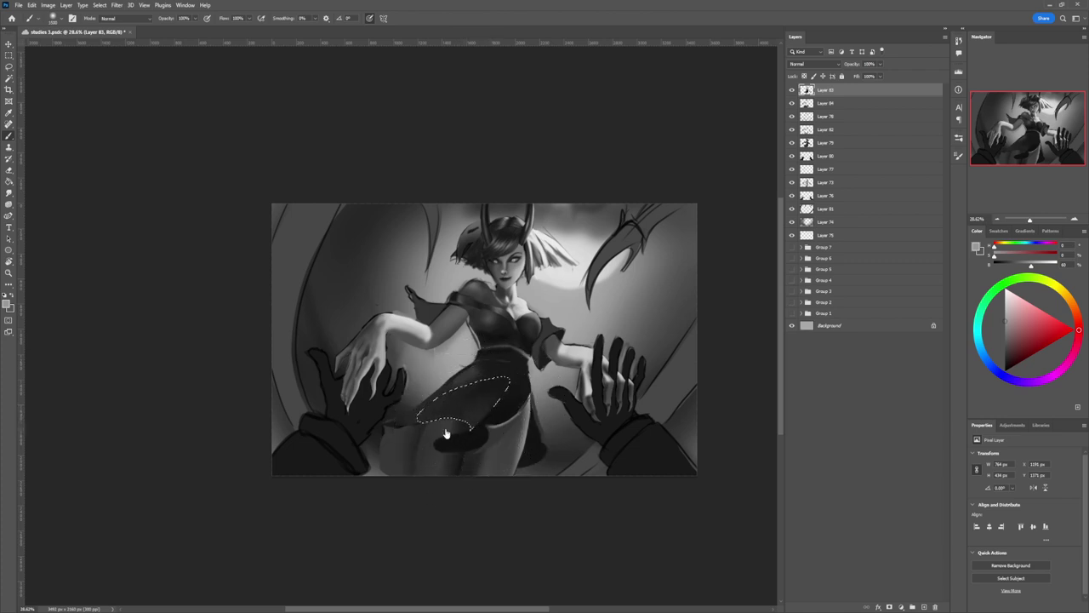
{"action": "key", "text": "ctrl+d"}
Step: Lasso a triangular flap of cloth beneath the skirt's flared tip and fill it with near-black
{"action": "key", "text": "l"}
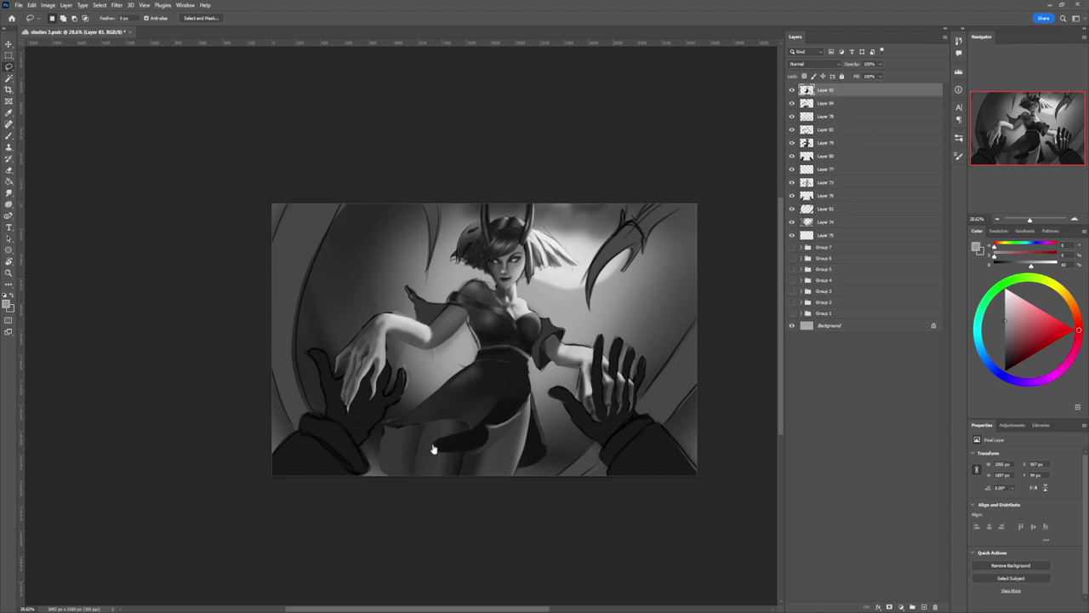
{"action": "key", "text": "z"}
{"action": "left_click_drag", "start_coordinate": [464, 461], "coordinate": [423, 451]}
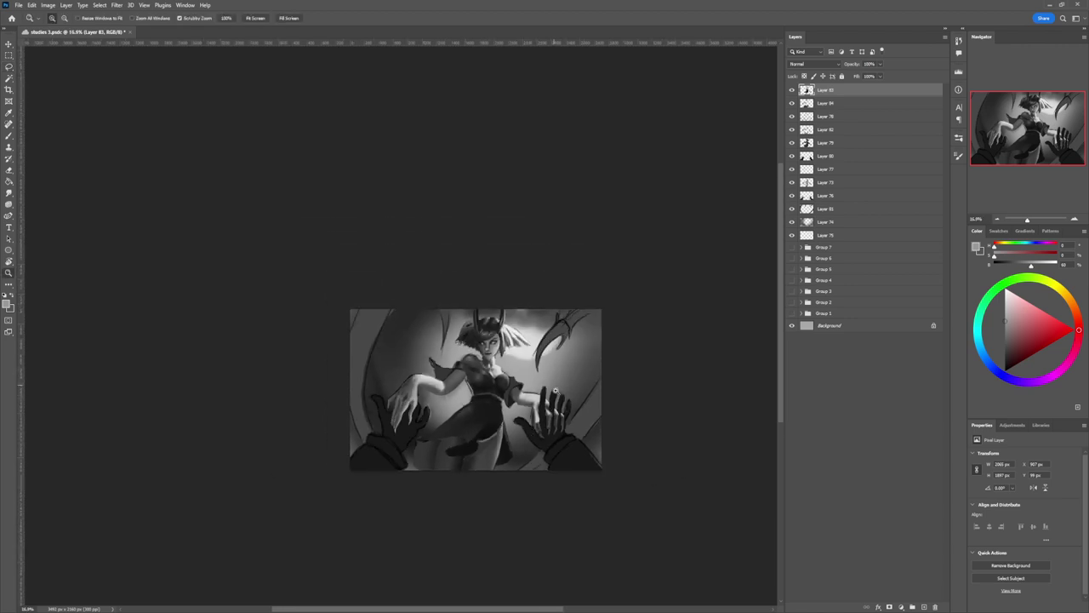
{"action": "scroll", "coordinate": [456, 451], "scroll_direction": "up", "scroll_amount": 2}
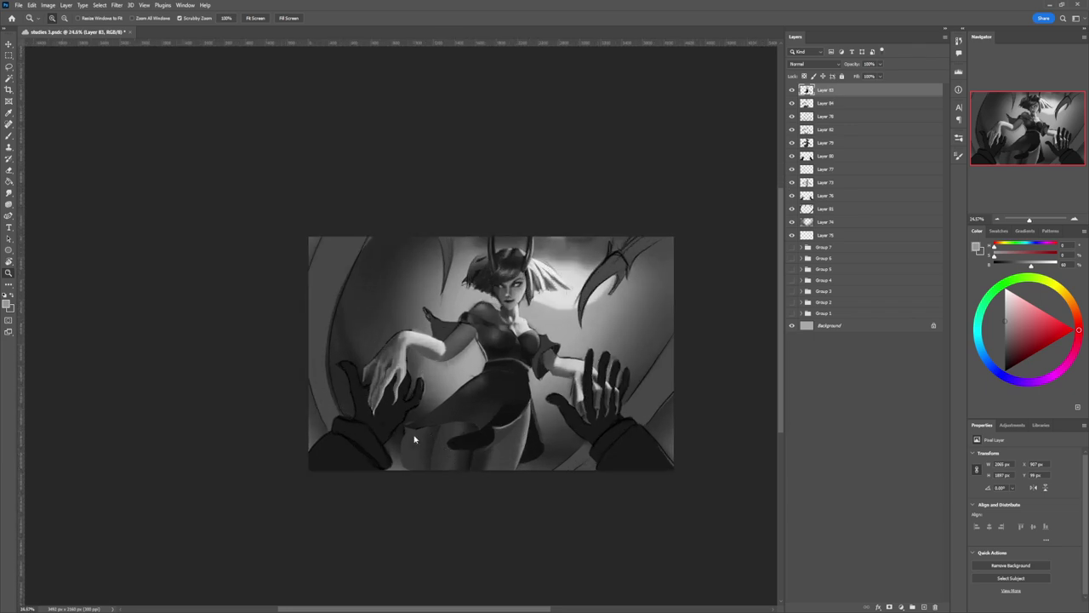
{"action": "key", "text": "l"}
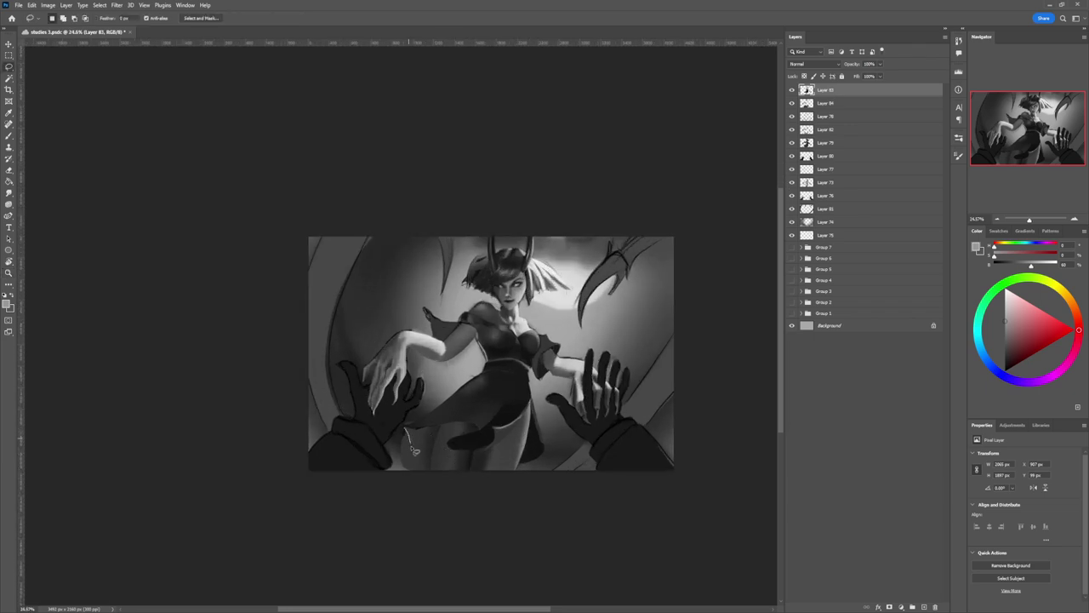
{"action": "mouse_move", "coordinate": [434, 457]}
{"action": "left_mouse_down"}
{"action": "mouse_move", "coordinate": [441, 432]}
{"action": "mouse_move", "coordinate": [408, 431]}
{"action": "mouse_move", "coordinate": [445, 488]}
{"action": "mouse_move", "coordinate": [465, 413]}
{"action": "mouse_move", "coordinate": [450, 377]}
{"action": "mouse_move", "coordinate": [459, 457]}
{"action": "left_mouse_up"}
{"action": "key", "text": "b"}
{"action": "key", "text": "d"}
Step: Lighten the triangular flap beneath the skirt with a large, soft brush in a medium-dark gray
{"action": "left_click", "coordinate": [1005, 346]}
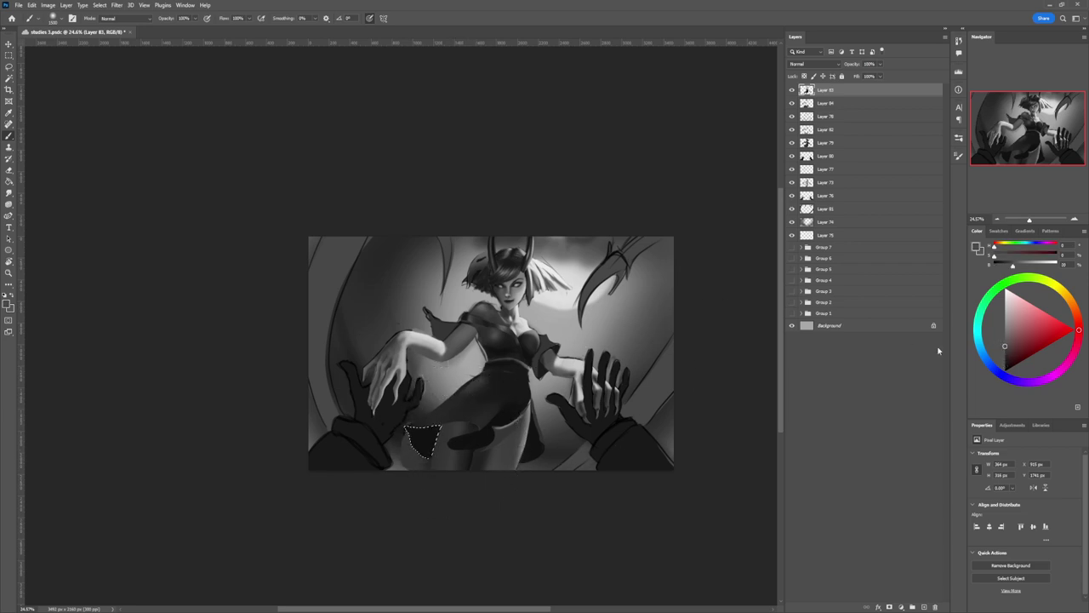
{"action": "key", "text": "bracketleft"}
{"action": "key", "text": "bracketleft"}
{"action": "key", "text": "bracketleft"}
{"action": "mouse_move", "coordinate": [419, 416]}
{"action": "left_mouse_down"}
{"action": "mouse_move", "coordinate": [405, 451]}
{"action": "mouse_move", "coordinate": [417, 415]}
{"action": "mouse_move", "coordinate": [407, 446]}
{"action": "mouse_move", "coordinate": [426, 422]}
{"action": "mouse_move", "coordinate": [410, 498]}
{"action": "mouse_move", "coordinate": [428, 505]}
{"action": "mouse_move", "coordinate": [420, 427]}
{"action": "mouse_move", "coordinate": [438, 454]}
{"action": "left_mouse_up"}
{"action": "key", "text": "bracketleft"}
{"action": "key", "text": "bracketleft"}
{"action": "key", "text": "bracketleft"}
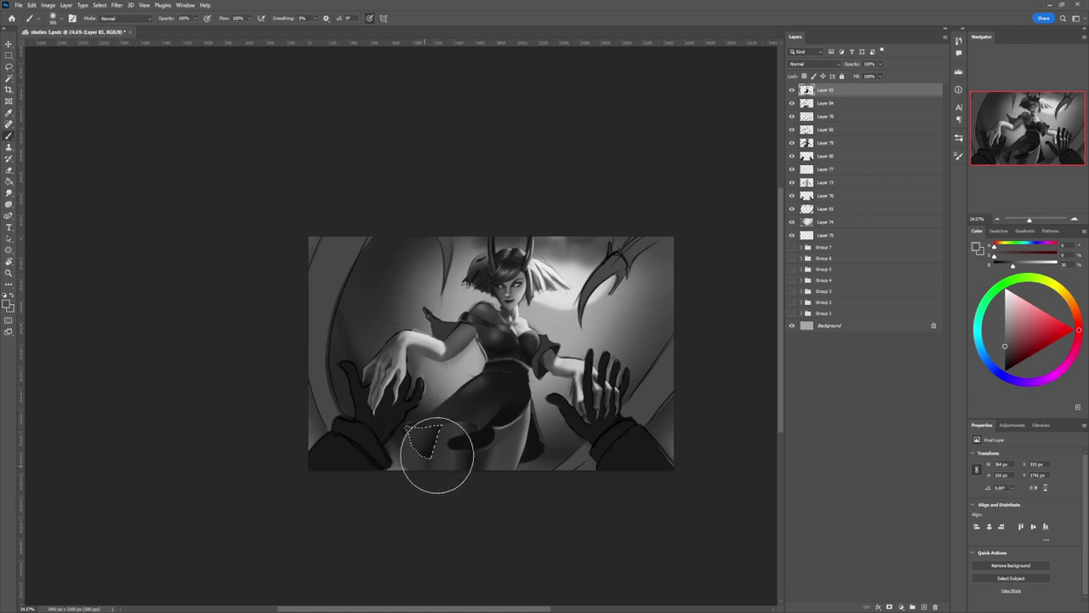
Step: Shade the edges of the triangular flap with darker grays and release its selection
{"action": "left_click_drag", "start_coordinate": [1006, 353], "coordinate": [1004, 358]}
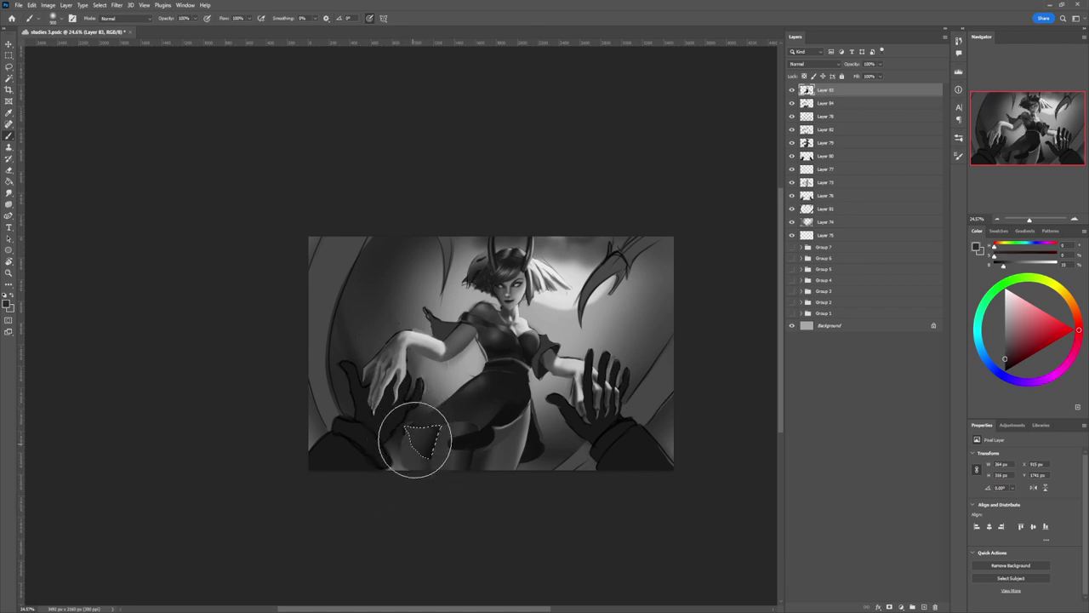
{"action": "left_click_drag", "start_coordinate": [442, 403], "coordinate": [422, 470]}
{"action": "left_click", "coordinate": [1005, 361]}
{"action": "key", "text": "l"}
{"action": "key", "text": "ctrl+d"}
Step: Identify the layer holding the curved shapes that frame the figure, Layer 81, and load its outline as a selection
{"action": "key", "text": "z"}
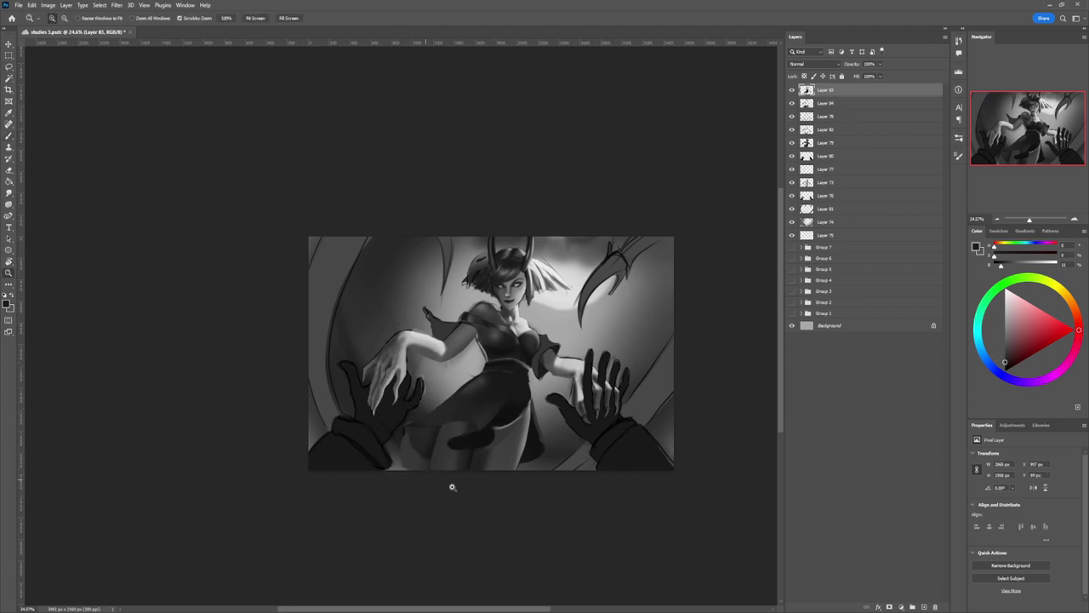
{"action": "left_click_drag", "start_coordinate": [462, 470], "coordinate": [437, 451]}
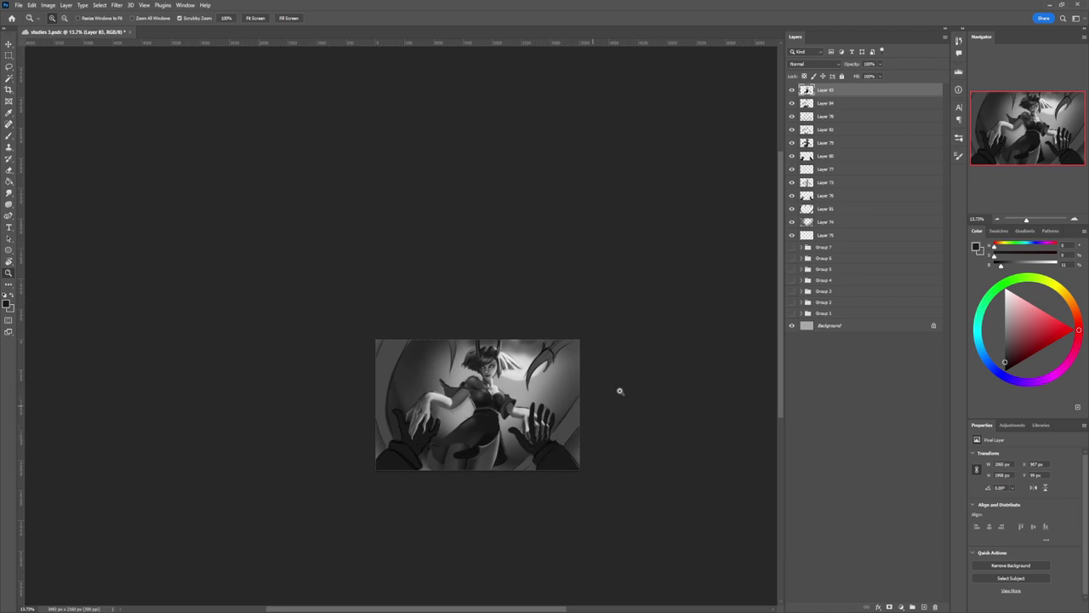
{"action": "left_click", "coordinate": [793, 210]}
{"action": "left_click", "coordinate": [793, 209]}
{"action": "left_click", "coordinate": [808, 209]}
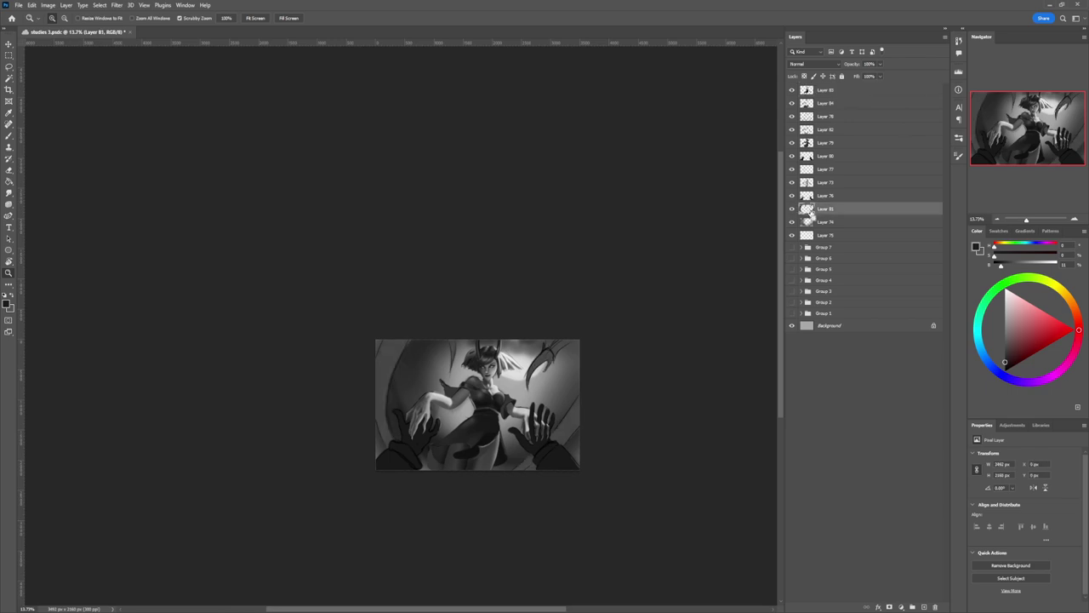
{"action": "key", "text": "space"}
{"action": "left_click", "coordinate": [807, 209], "text": "ctrl"}
{"action": "key", "text": "b"}
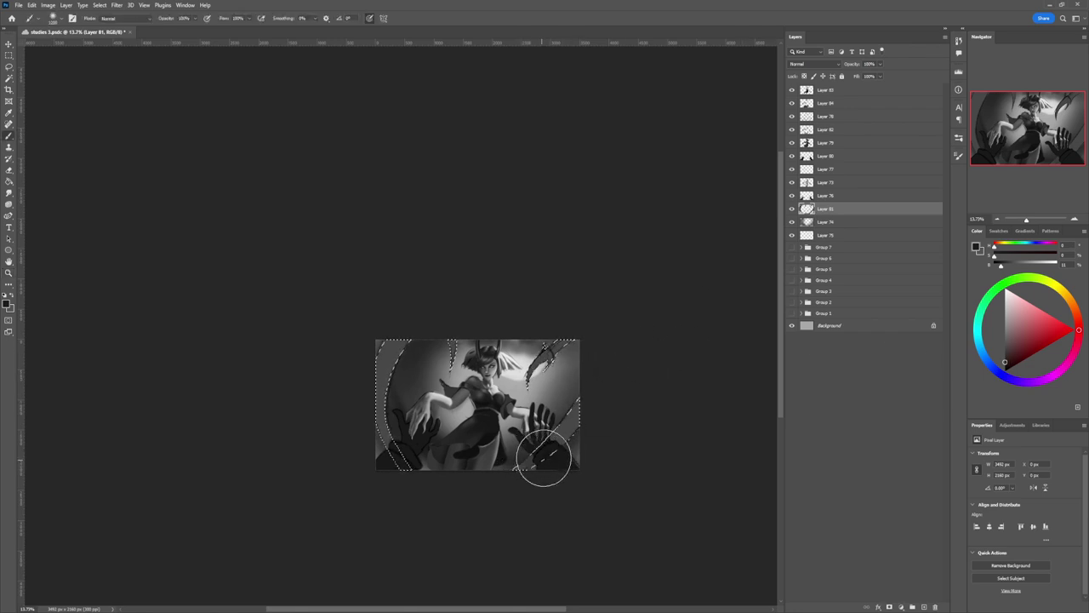
Step: On a new layer above Layer 78, paint the selected framing shapes on both sides with near-black
{"action": "left_click", "coordinate": [823, 103]}
{"action": "left_click", "coordinate": [823, 117]}
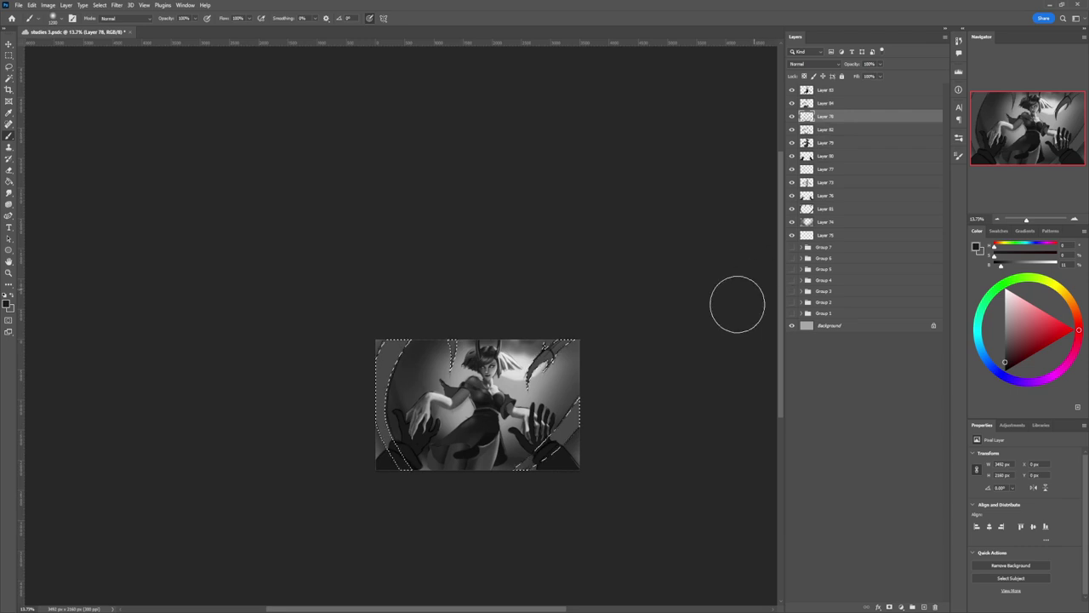
{"action": "key", "text": "ctrl+shift+alt+n"}
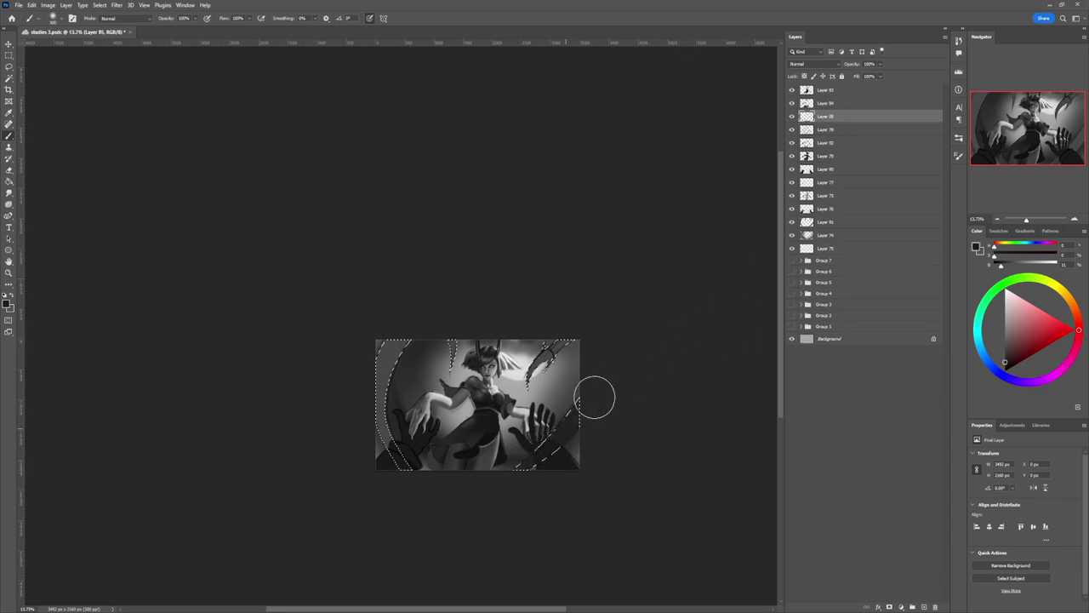
{"action": "mouse_move", "coordinate": [380, 408]}
{"action": "left_mouse_down"}
{"action": "mouse_move", "coordinate": [389, 468]}
{"action": "mouse_move", "coordinate": [385, 335]}
{"action": "mouse_move", "coordinate": [389, 437]}
{"action": "left_mouse_up"}
Step: Paint medium-gray rim light along the inner edges of the curved shapes on both sides with a smaller brush
{"action": "left_click", "coordinate": [1005, 333]}
{"action": "key", "text": "bracketleft"}
{"action": "key", "text": "bracketleft"}
{"action": "key", "text": "bracketleft"}
{"action": "key", "text": "bracketleft"}
{"action": "key", "text": "bracketleft"}
{"action": "key", "text": "bracketleft"}
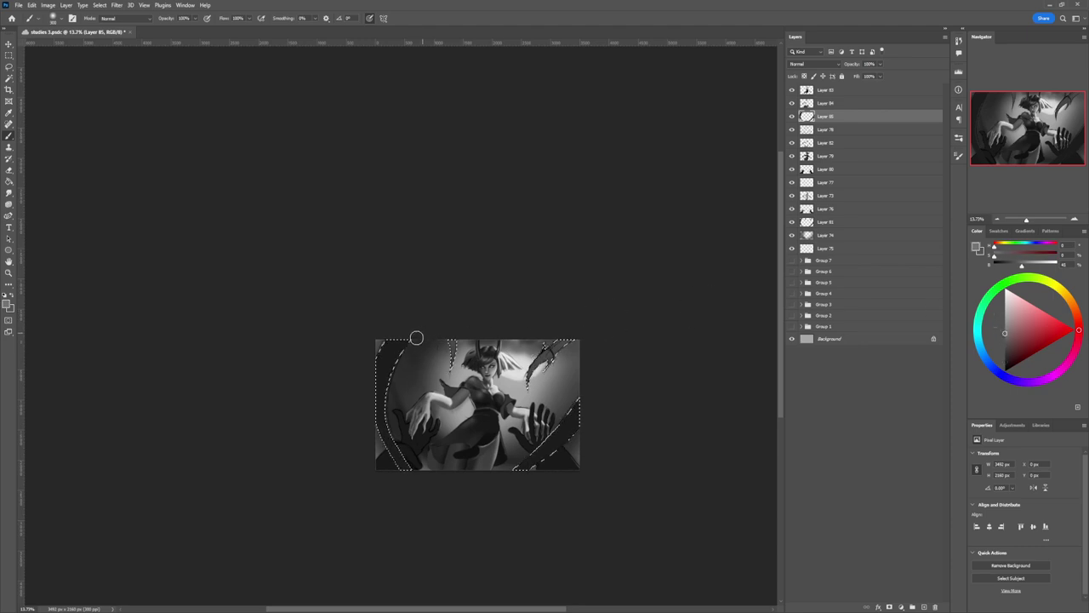
{"action": "mouse_move", "coordinate": [415, 341]}
{"action": "left_mouse_down"}
{"action": "mouse_move", "coordinate": [399, 386]}
{"action": "mouse_move", "coordinate": [392, 367]}
{"action": "mouse_move", "coordinate": [388, 422]}
{"action": "mouse_move", "coordinate": [408, 462]}
{"action": "left_mouse_up"}
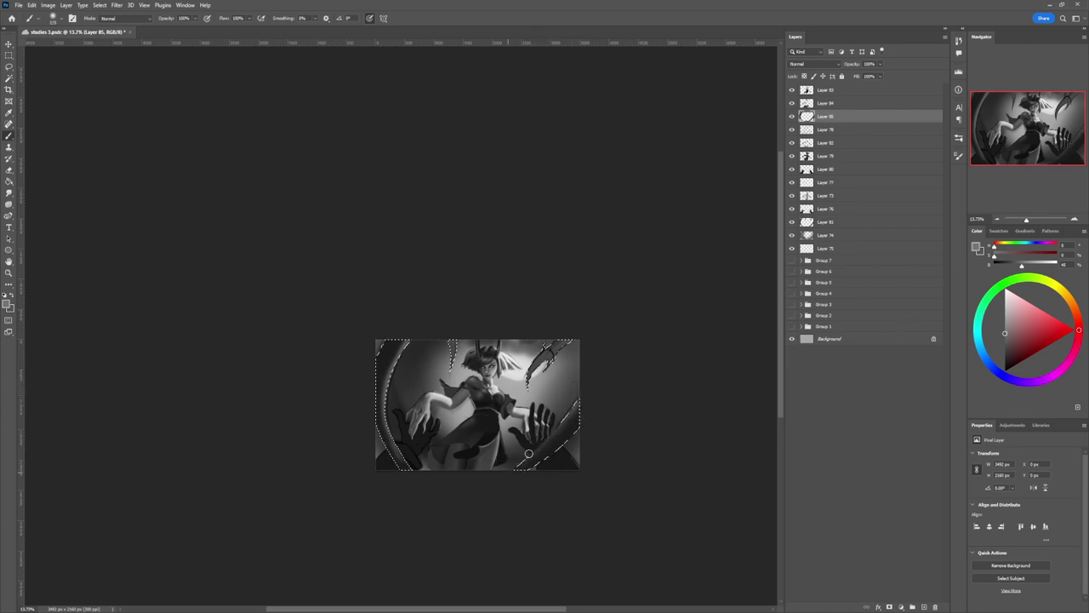
{"action": "mouse_move", "coordinate": [528, 453]}
{"action": "left_mouse_down"}
{"action": "mouse_move", "coordinate": [599, 385]}
{"action": "mouse_move", "coordinate": [540, 447]}
{"action": "mouse_move", "coordinate": [567, 405]}
{"action": "left_mouse_up"}
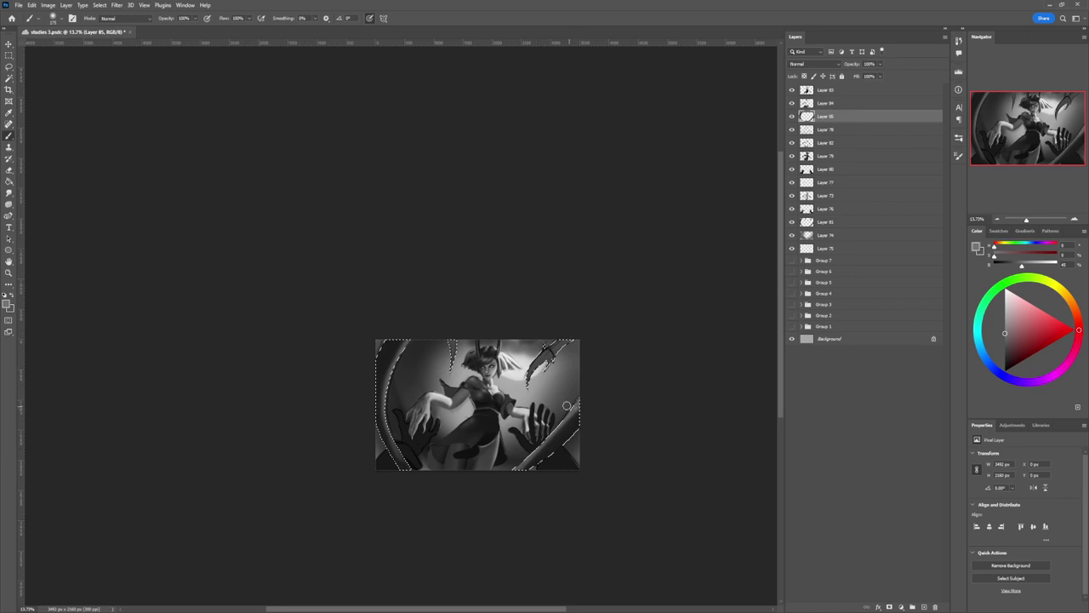
Step: Break the rim light on the curved side shapes into ridged segments with the Eraser and near-black brush strokes
{"action": "key", "text": "e"}
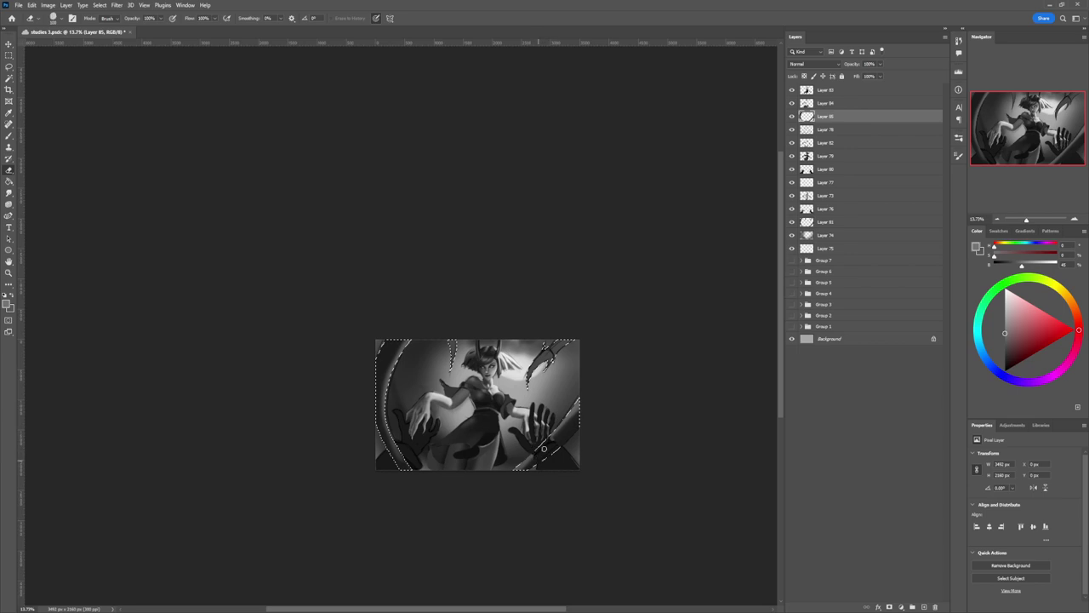
{"action": "left_click_drag", "start_coordinate": [544, 448], "coordinate": [546, 442]}
{"action": "left_click_drag", "start_coordinate": [1004, 350], "coordinate": [1004, 366]}
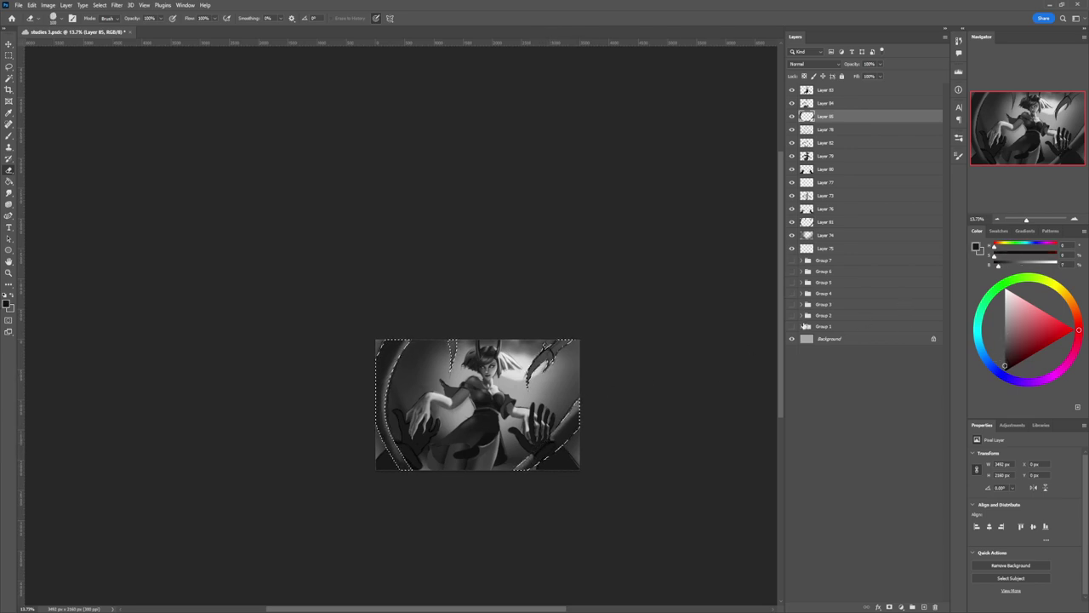
{"action": "key", "text": "b"}
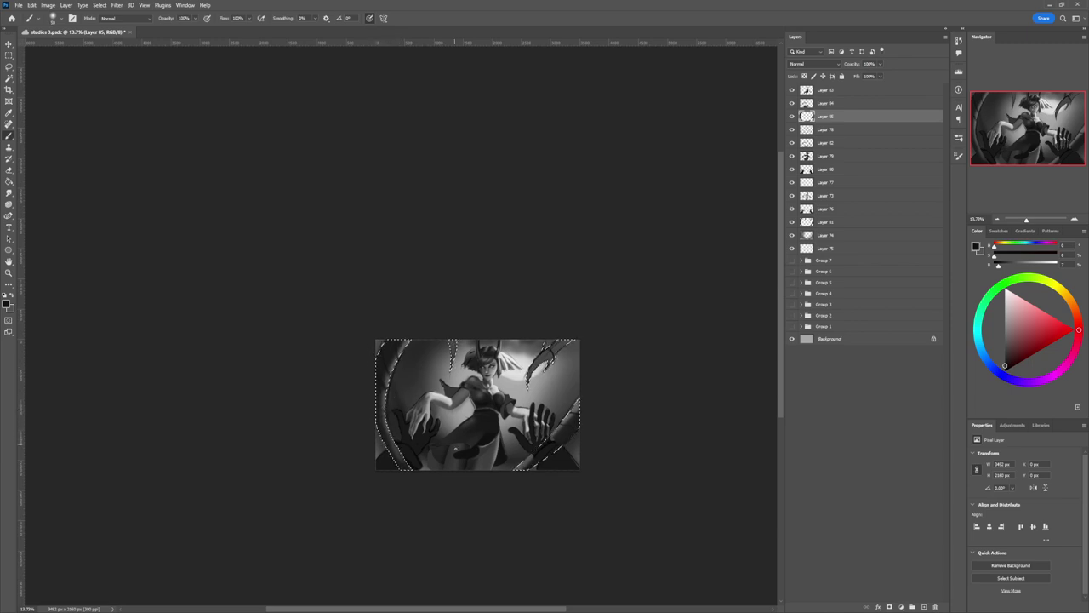
{"action": "key", "text": "e"}
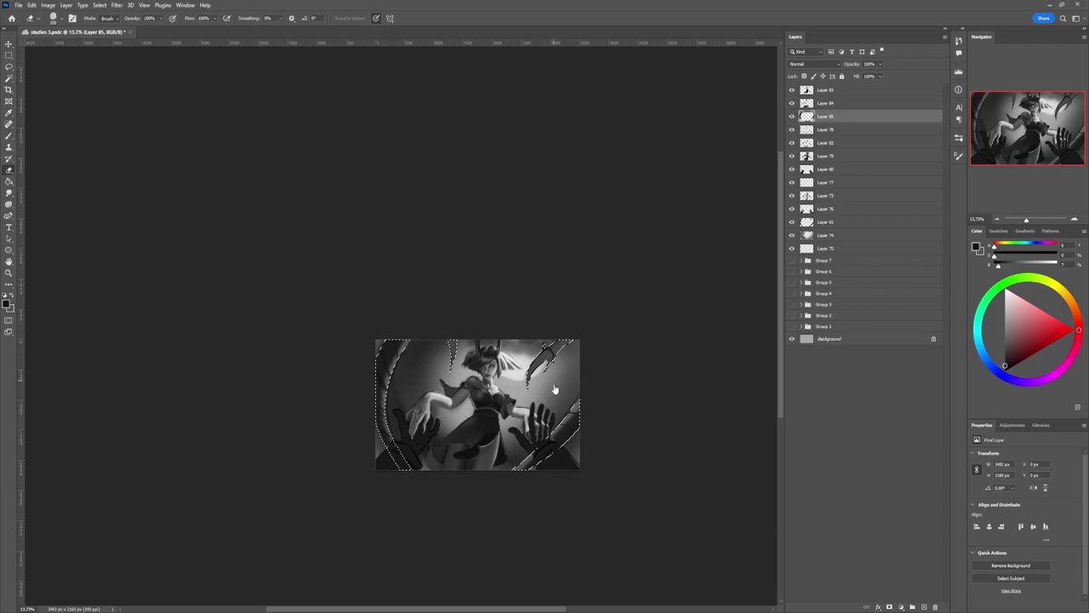
Step: Darken the upper claw beside the woman's head with near-black and highlight its underside with light gray
{"action": "key", "text": "b"}
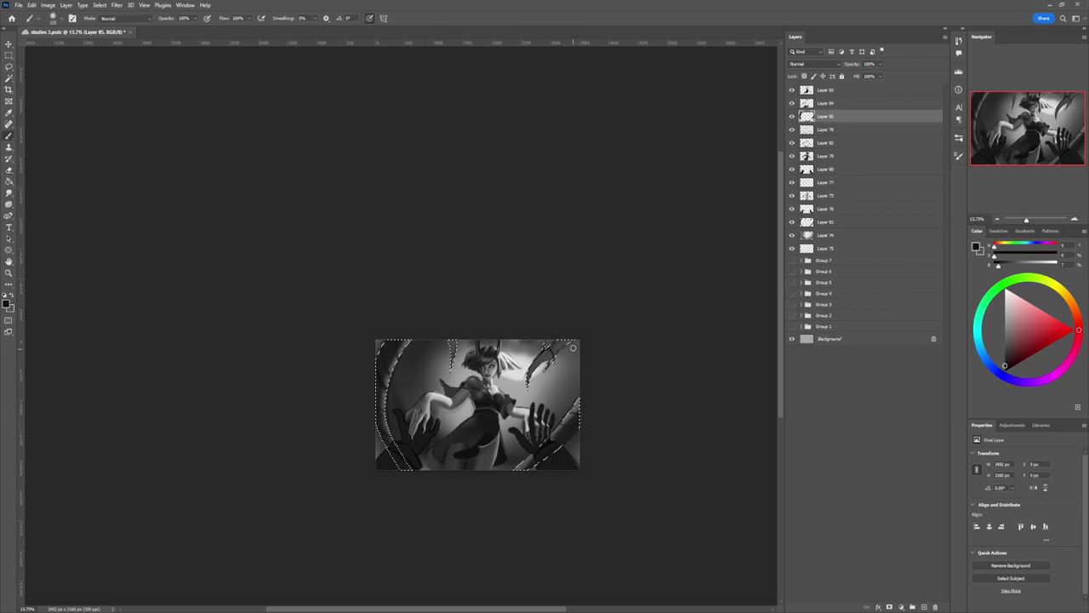
{"action": "left_click_drag", "start_coordinate": [554, 346], "coordinate": [573, 343]}
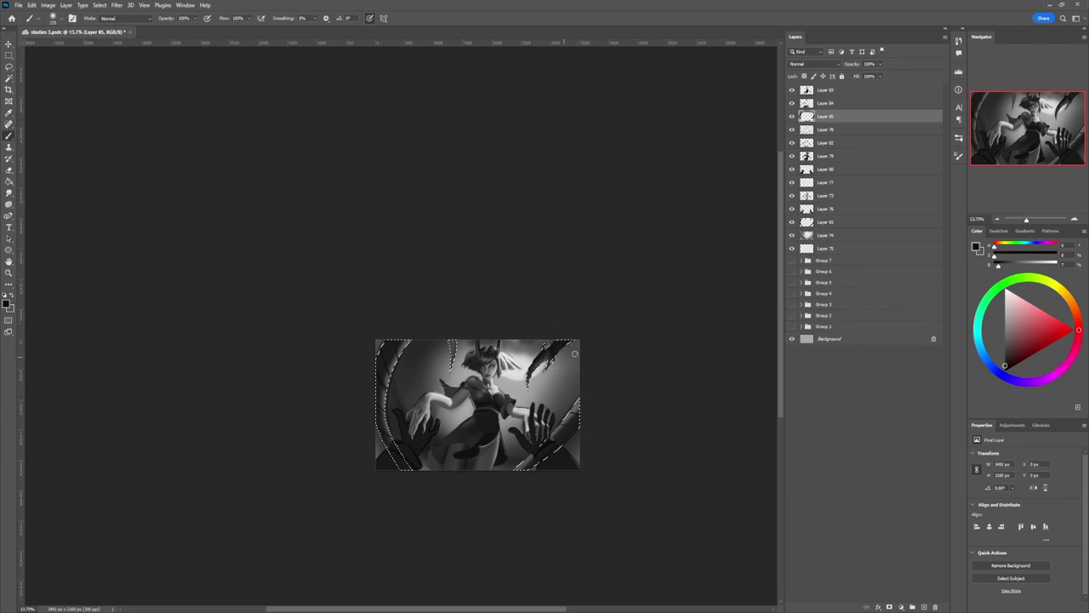
{"action": "key", "text": "x"}
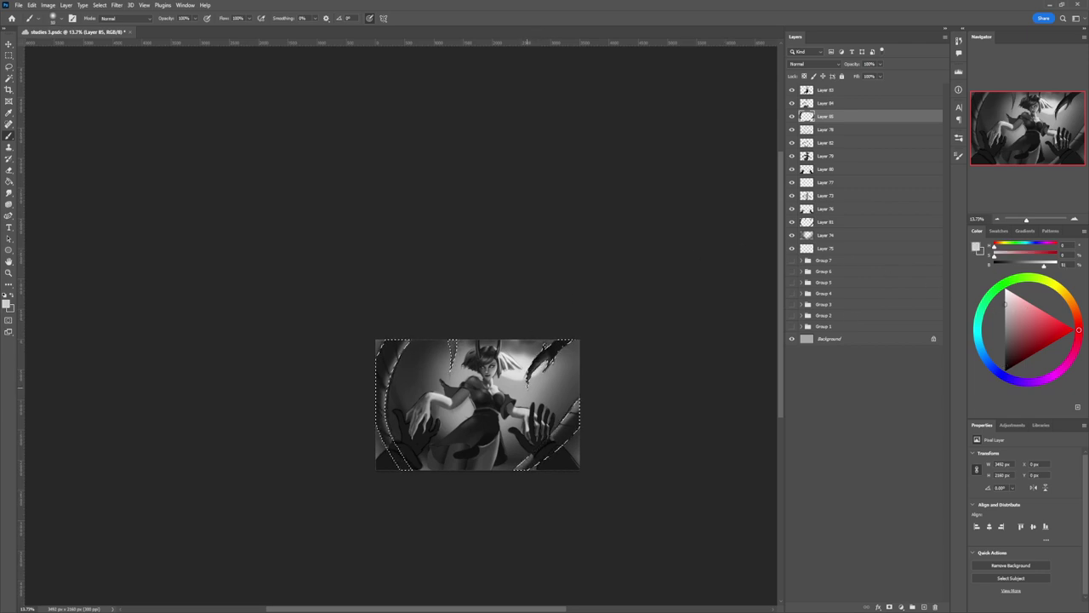
{"action": "left_click_drag", "start_coordinate": [538, 364], "coordinate": [553, 358]}
{"action": "mouse_move", "coordinate": [538, 374]}
{"action": "left_mouse_down"}
{"action": "mouse_move", "coordinate": [552, 349]}
{"action": "mouse_move", "coordinate": [544, 362]}
{"action": "left_mouse_up"}
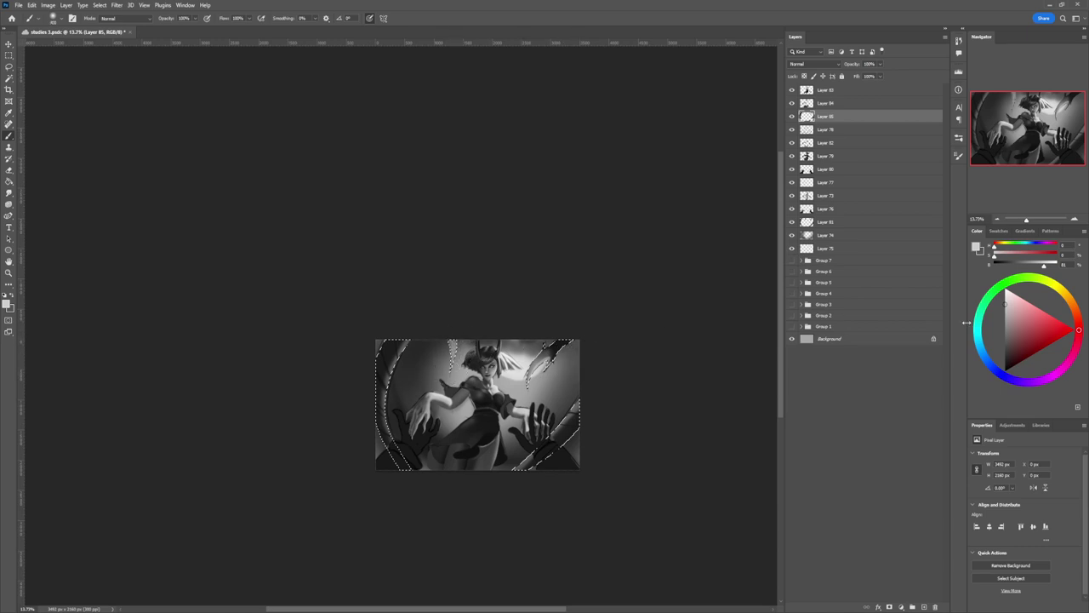
Step: Touch up the upper claw with near-black and light gray using a smaller brush, and clear the selection
{"action": "left_click", "coordinate": [999, 342]}
{"action": "left_click", "coordinate": [1000, 354]}
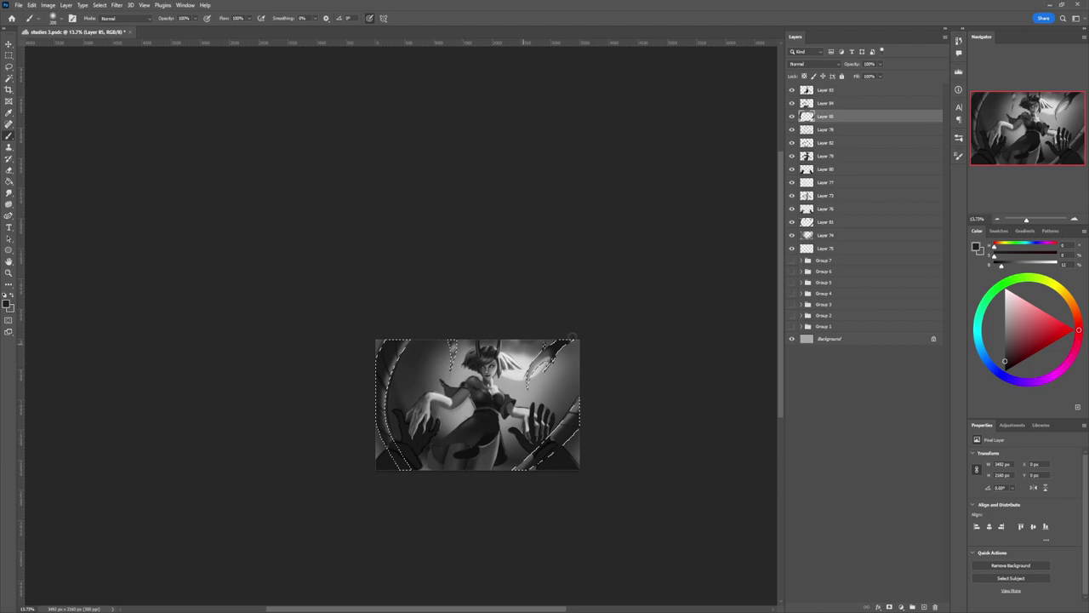
{"action": "left_click", "coordinate": [1002, 298]}
{"action": "key", "text": "bracketleft"}
{"action": "key", "text": "bracketleft"}
{"action": "key", "text": "bracketleft"}
{"action": "key", "text": "bracketleft"}
{"action": "key", "text": "bracketleft"}
{"action": "key", "text": "bracketleft"}
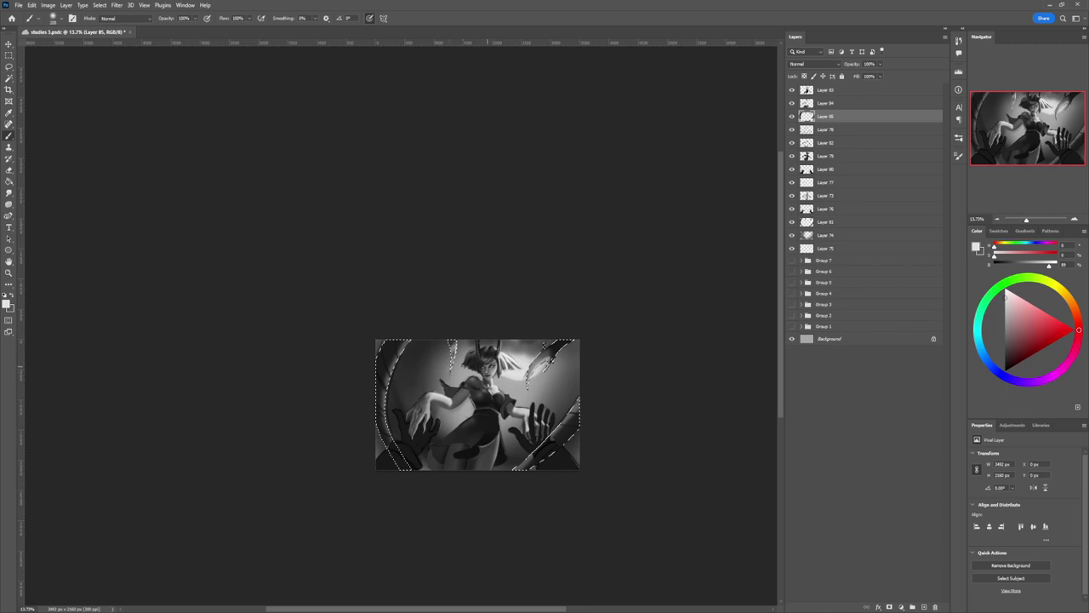
{"action": "key", "text": "ctrl+d"}
{"action": "key", "text": "l"}
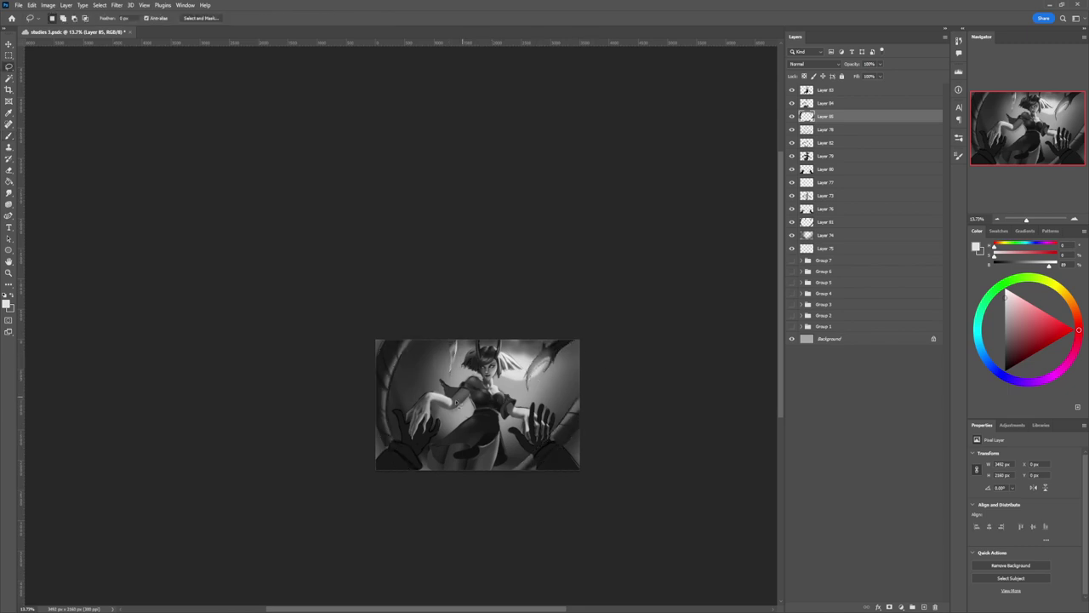
{"action": "left_click_drag", "start_coordinate": [484, 426], "coordinate": [480, 416]}
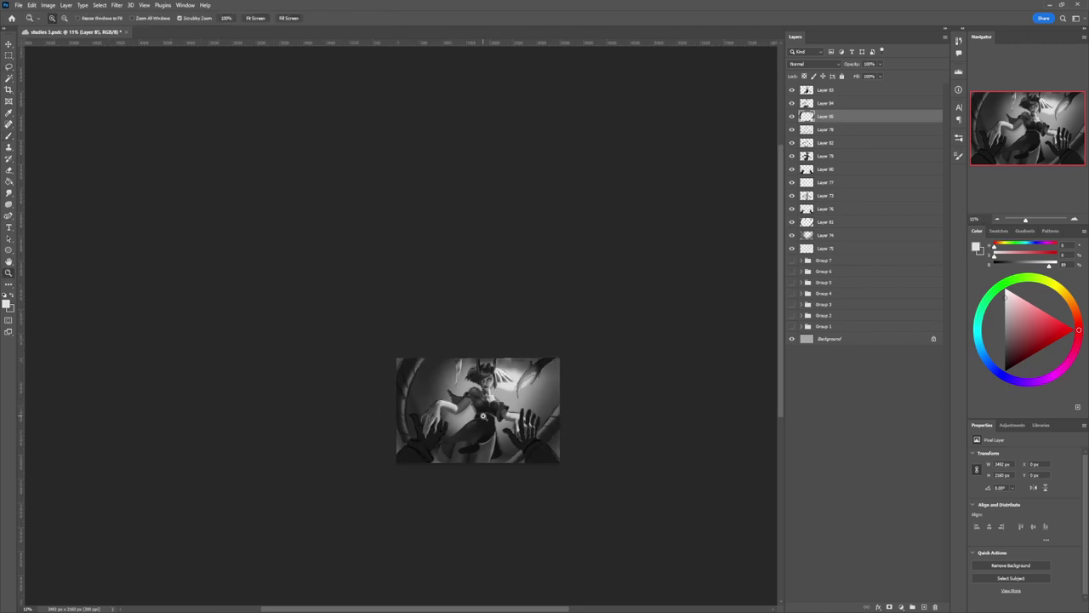
{"action": "scroll", "coordinate": [506, 525], "scroll_direction": "up", "scroll_amount": 3}
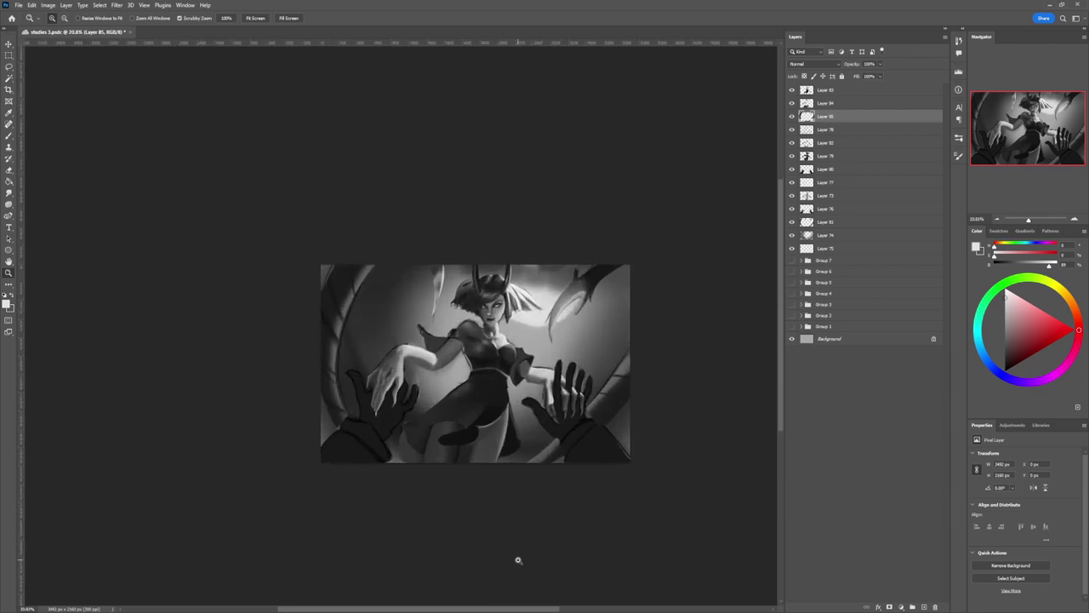
Step: On a new layer above Layer 78, stamp a light-gray moon behind the woman's head with a 1300 px hard round brush
{"action": "key", "text": "ctrl+shift+alt+n"}
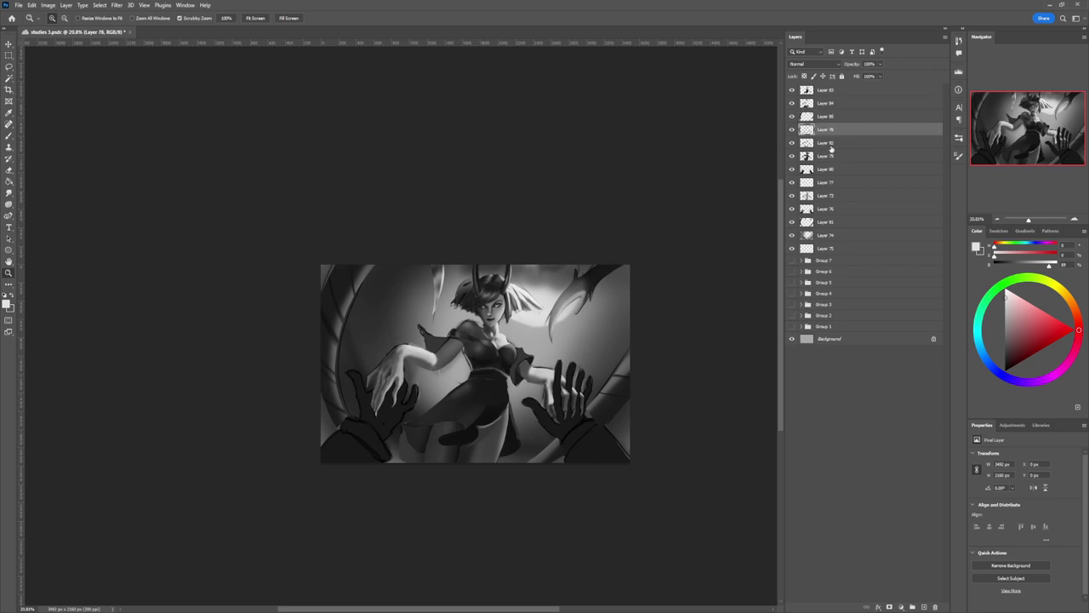
{"action": "key", "text": "b"}
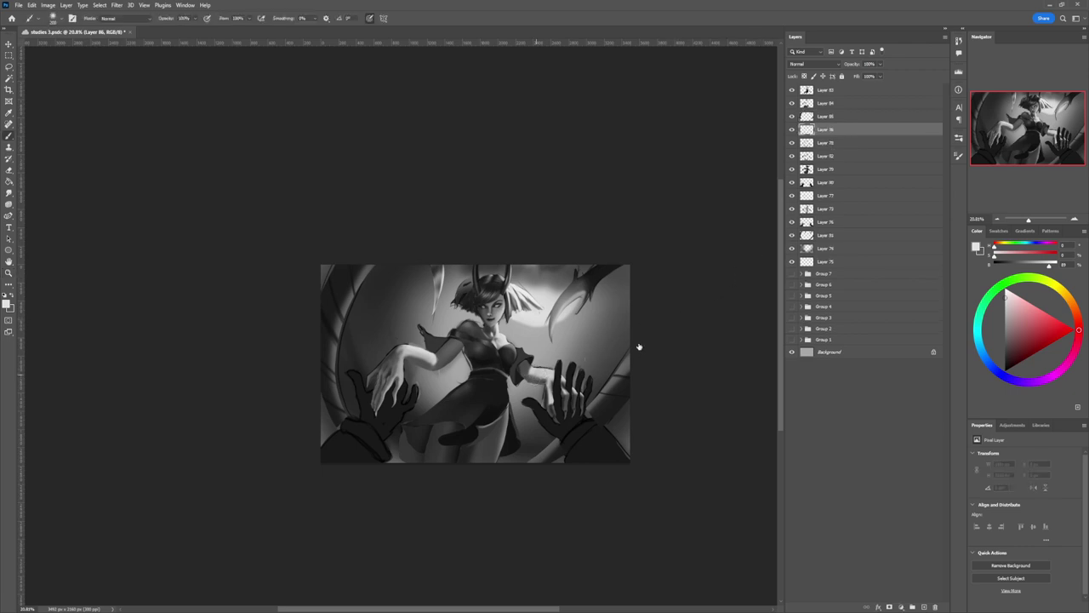
{"action": "key", "text": "shift+]"}
{"action": "left_click", "coordinate": [1005, 297]}
{"action": "key", "text": "]"}
{"action": "key", "text": "]"}
{"action": "key", "text": "]"}
{"action": "key", "text": "]"}
{"action": "key", "text": "]"}
{"action": "key", "text": "]"}
{"action": "key", "text": "]"}
{"action": "key", "text": "]"}
{"action": "key", "text": "]"}
{"action": "key", "text": "]"}
{"action": "key", "text": "]"}
{"action": "key", "text": "]"}
{"action": "mouse_move", "coordinate": [541, 269]}
{"action": "left_mouse_down"}
{"action": "mouse_move", "coordinate": [530, 243]}
{"action": "mouse_move", "coordinate": [539, 255]}
{"action": "left_mouse_up"}
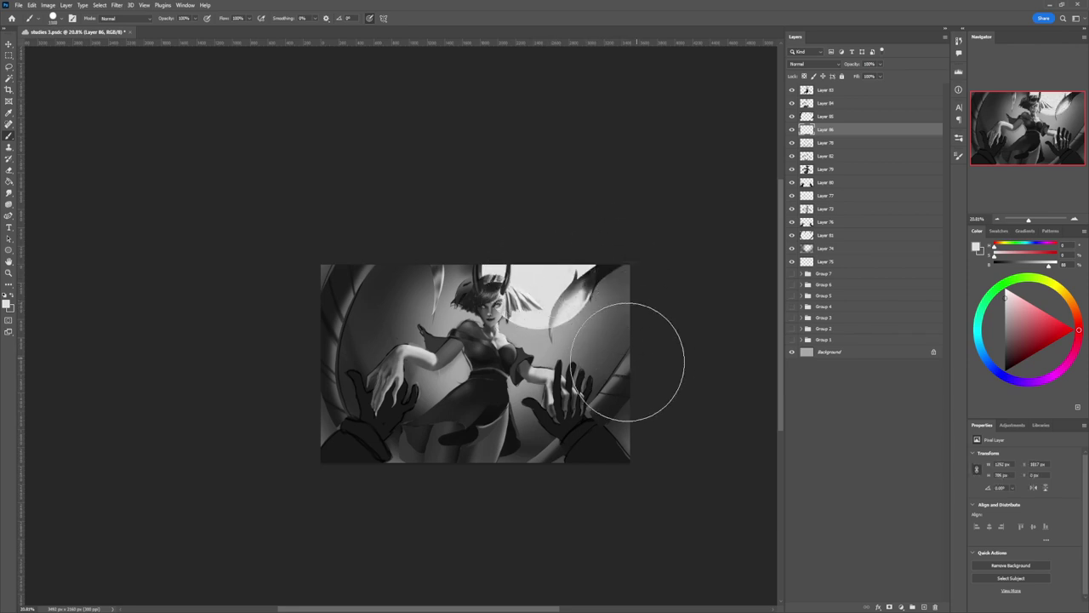
Step: Undo the trial move of the moon layer and replace the moon with a smaller one, using a 1000 px brush
{"action": "left_click_drag", "start_coordinate": [832, 133], "coordinate": [837, 163]}
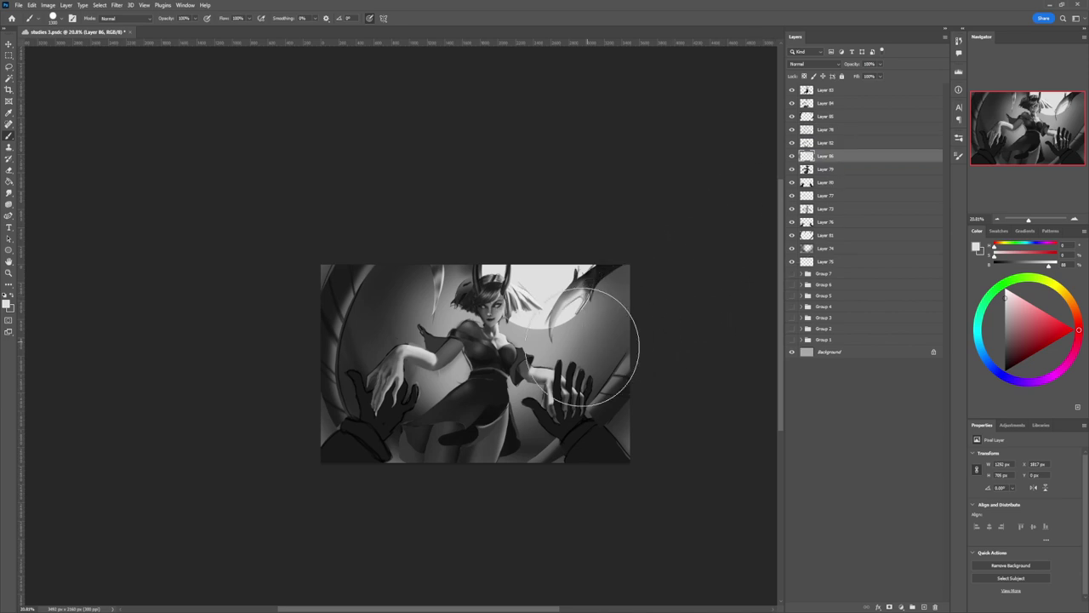
{"action": "key", "text": "ctrl+z"}
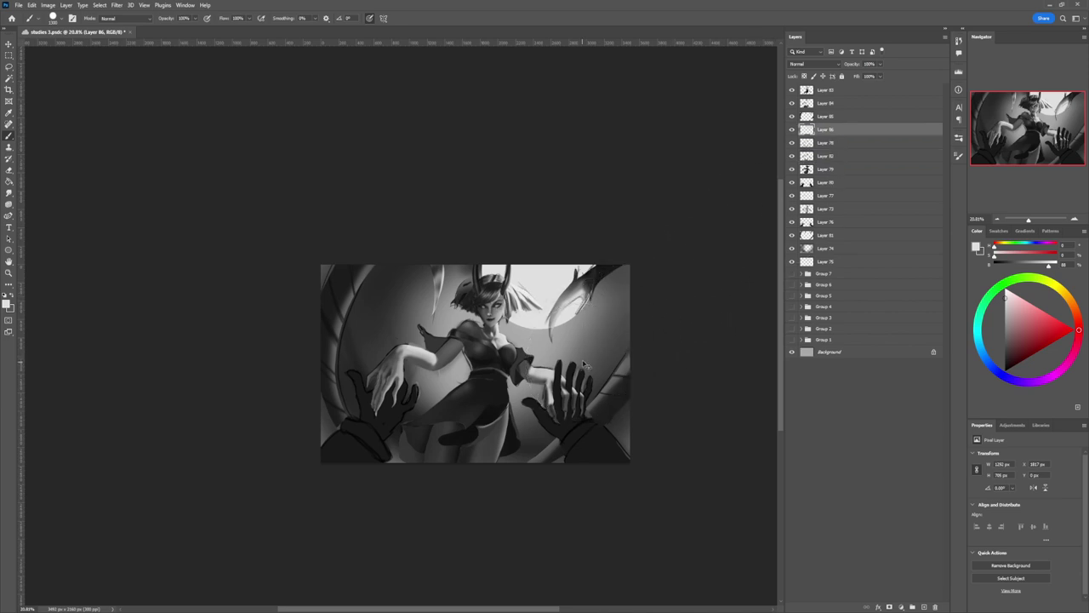
{"action": "key", "text": "bracketleft"}
{"action": "key", "text": "bracketleft"}
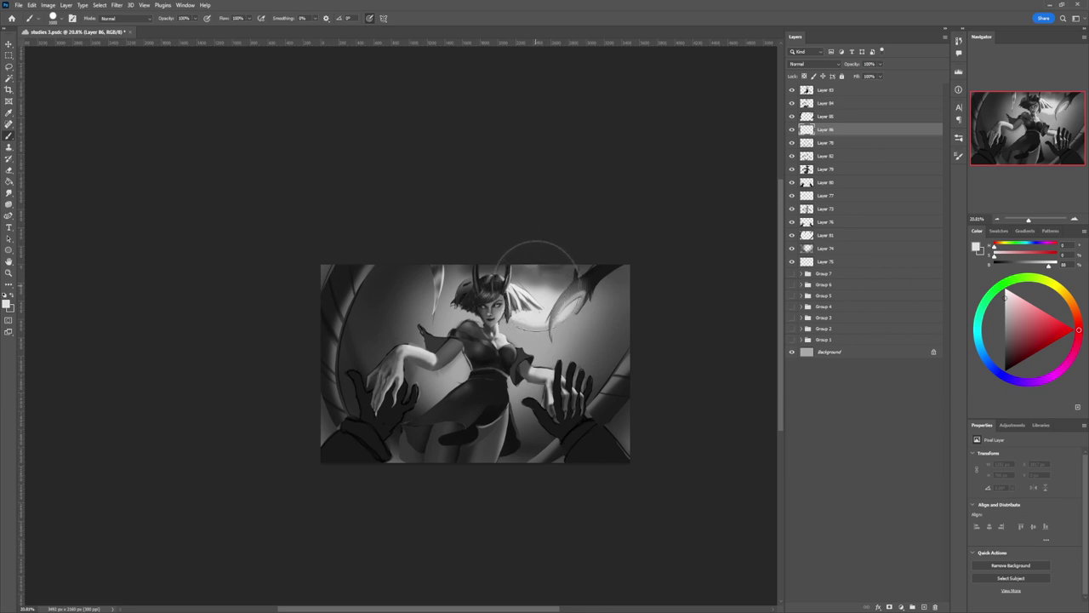
{"action": "left_click", "coordinate": [535, 285]}
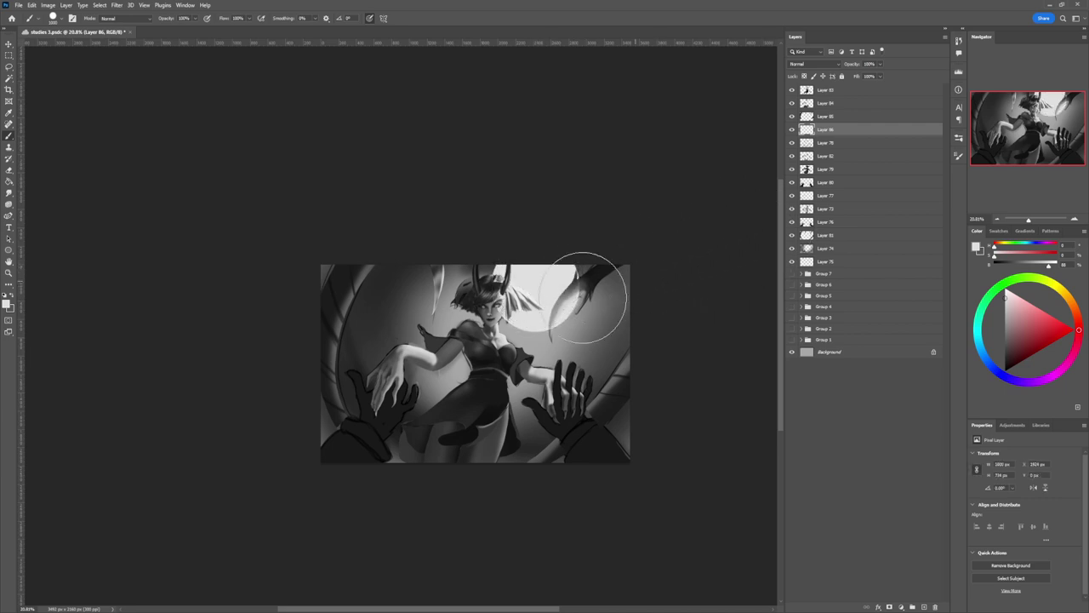
Step: Load Layer 81's outline as a selection, erase the moon where it overlaps the claw, and clear the selection
{"action": "key", "text": "e"}
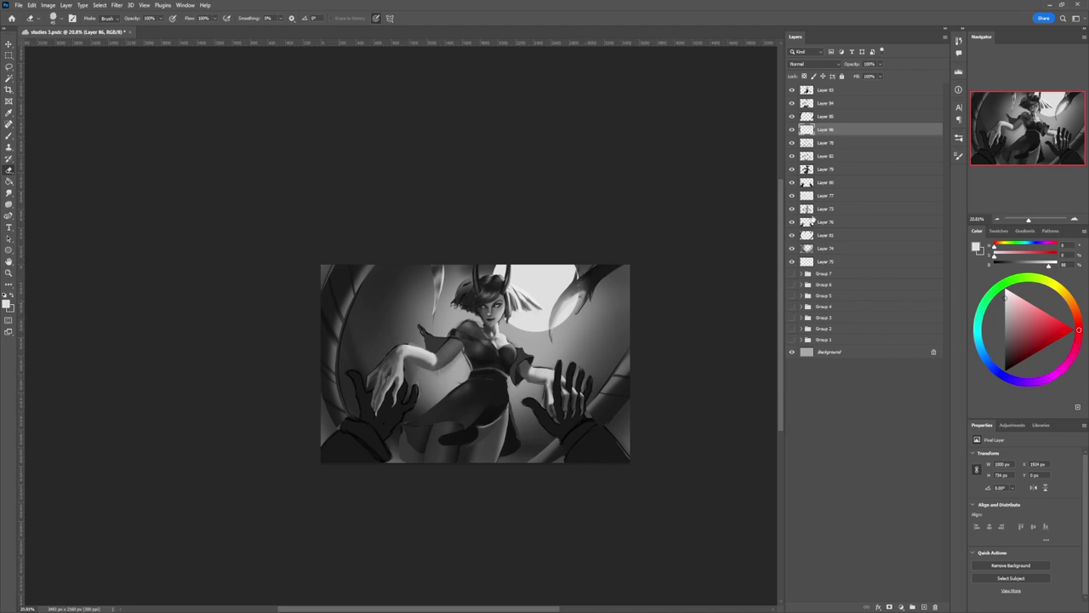
{"action": "left_click", "coordinate": [807, 235], "text": "ctrl"}
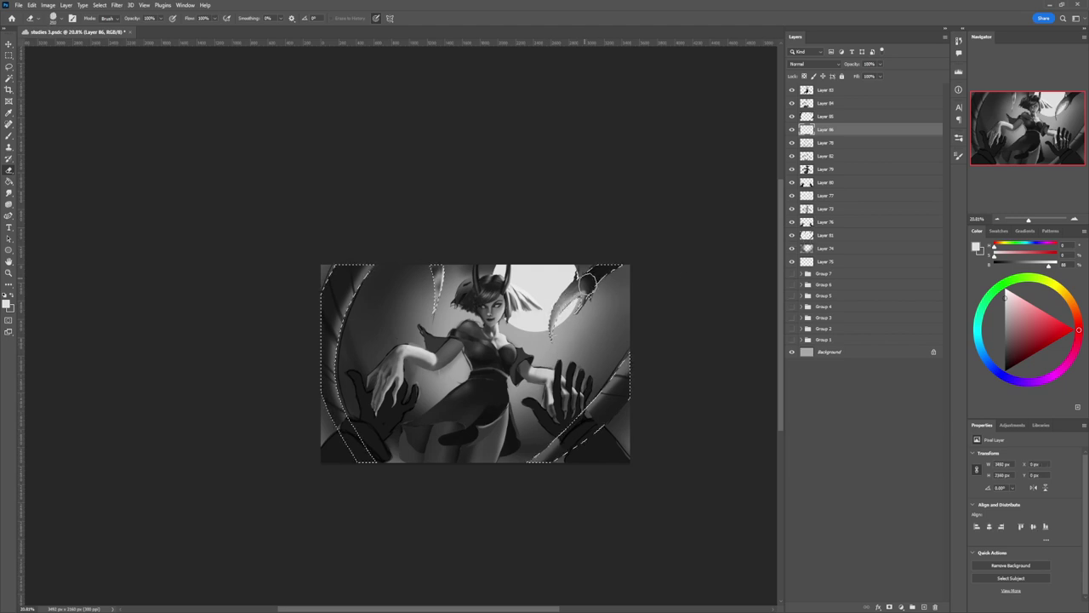
{"action": "key", "text": "l"}
{"action": "key", "text": "ctrl+d"}
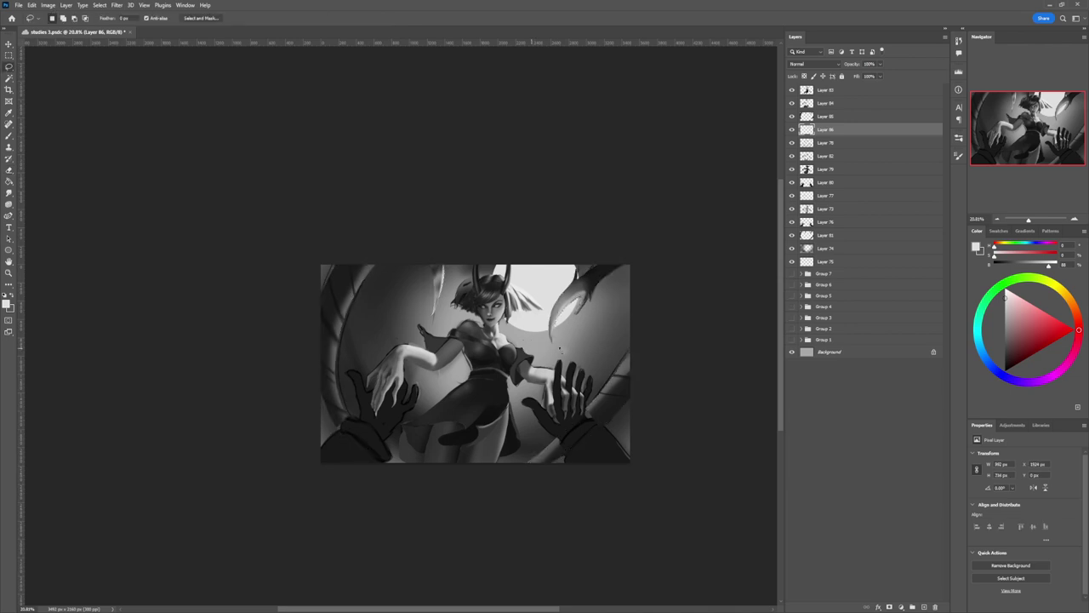
Step: Compare the picture with and without the moon, and erase the moon's upper part into ragged, cloud-like gaps
{"action": "left_click", "coordinate": [791, 130]}
{"action": "left_click", "coordinate": [791, 131]}
{"action": "key", "text": "e"}
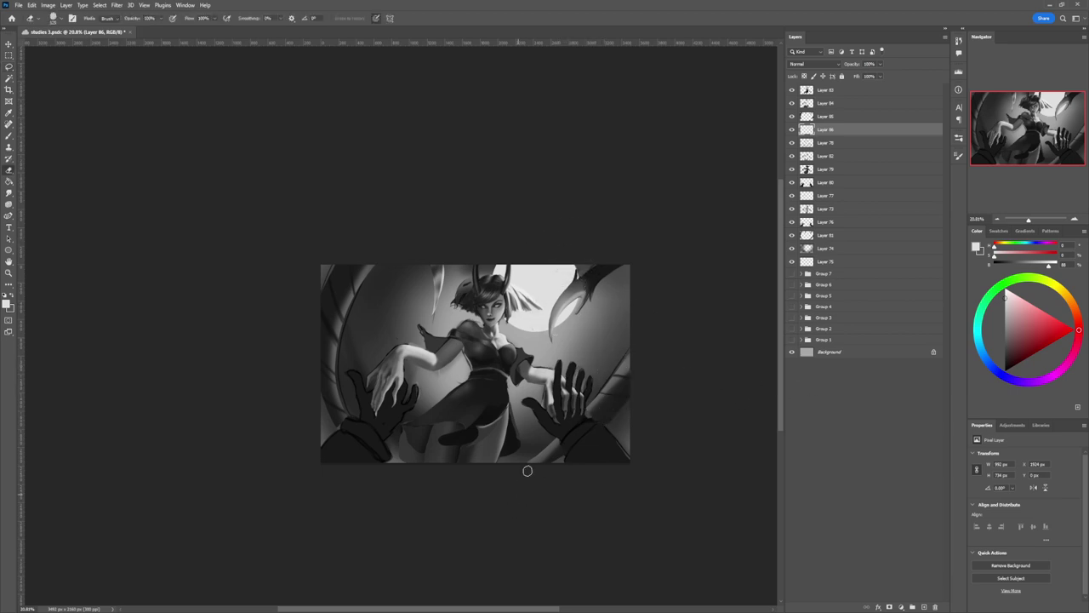
{"action": "mouse_move", "coordinate": [493, 273]}
{"action": "left_mouse_down"}
{"action": "mouse_move", "coordinate": [546, 259]}
{"action": "mouse_move", "coordinate": [555, 276]}
{"action": "mouse_move", "coordinate": [538, 290]}
{"action": "mouse_move", "coordinate": [551, 286]}
{"action": "mouse_move", "coordinate": [547, 272]}
{"action": "mouse_move", "coordinate": [500, 269]}
{"action": "mouse_move", "coordinate": [529, 265]}
{"action": "mouse_move", "coordinate": [527, 281]}
{"action": "mouse_move", "coordinate": [555, 264]}
{"action": "mouse_move", "coordinate": [541, 271]}
{"action": "mouse_move", "coordinate": [554, 264]}
{"action": "mouse_move", "coordinate": [555, 280]}
{"action": "mouse_move", "coordinate": [545, 277]}
{"action": "left_mouse_up"}
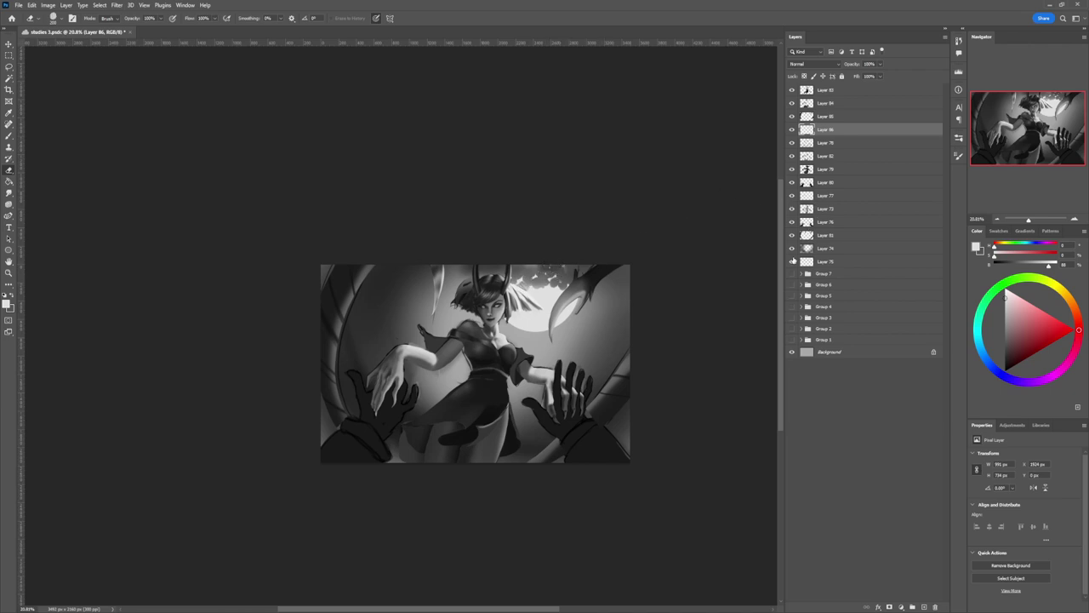
Step: On a new layer above Layer 86, paint medium-dark gray clouds over the top of the moon with a textured brush
{"action": "key", "text": "ctrl+shift+alt+n"}
{"action": "key", "text": "b"}
{"action": "left_click", "coordinate": [1005, 340]}
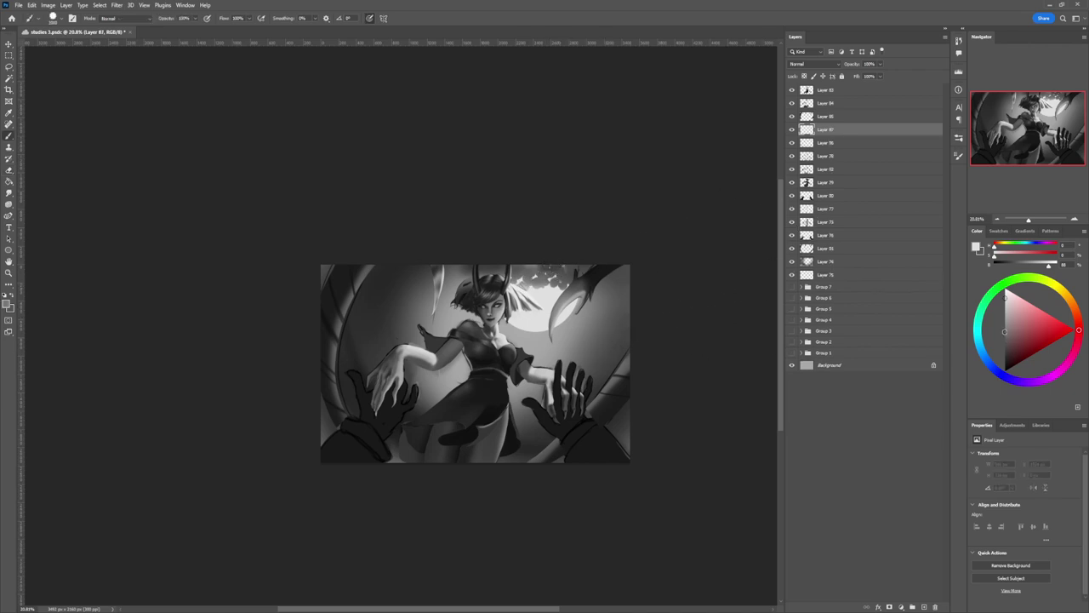
{"action": "key", "text": "bracketleft"}
{"action": "key", "text": "bracketleft"}
{"action": "key", "text": "bracketleft"}
{"action": "key", "text": "shift+3"}
{"action": "key", "text": "shift+5"}
{"action": "left_click", "coordinate": [605, 491]}
{"action": "key", "text": "bracketleft"}
{"action": "key", "text": "bracketleft"}
{"action": "key", "text": "bracketleft"}
{"action": "key", "text": "bracketleft"}
{"action": "key", "text": "bracketleft"}
{"action": "key", "text": "bracketleft"}
{"action": "key", "text": "bracketleft"}
{"action": "key", "text": "bracketleft"}
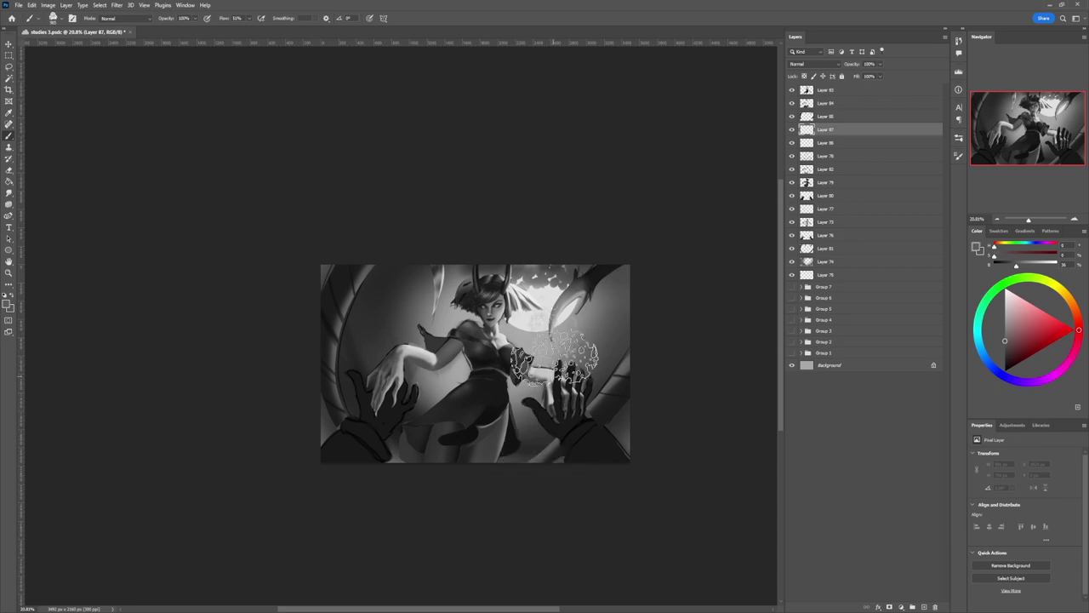
{"action": "left_click_drag", "start_coordinate": [555, 286], "coordinate": [547, 282]}
Step: Lower the brush flow and paint soft gray cloud texture across the sky on the claw's side of the woman
{"action": "key", "text": "bracketright"}
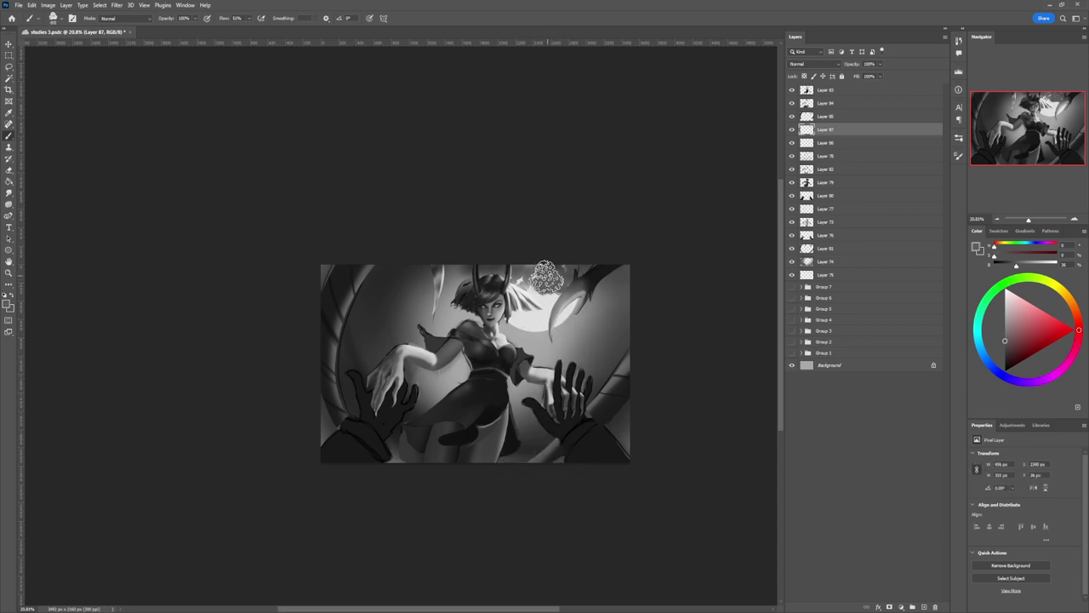
{"action": "left_click_drag", "start_coordinate": [225, 17], "coordinate": [214, 16]}
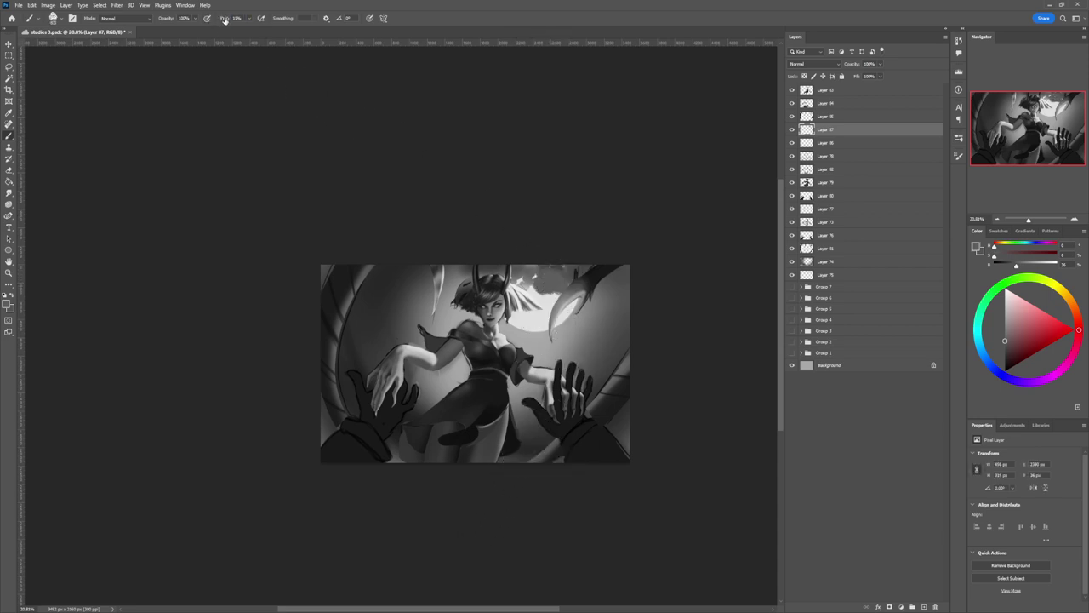
{"action": "mouse_move", "coordinate": [561, 290]}
{"action": "left_mouse_down"}
{"action": "mouse_move", "coordinate": [532, 271]}
{"action": "mouse_move", "coordinate": [618, 268]}
{"action": "mouse_move", "coordinate": [561, 273]}
{"action": "mouse_move", "coordinate": [562, 263]}
{"action": "mouse_move", "coordinate": [554, 278]}
{"action": "mouse_move", "coordinate": [553, 266]}
{"action": "mouse_move", "coordinate": [520, 278]}
{"action": "mouse_move", "coordinate": [499, 267]}
{"action": "mouse_move", "coordinate": [540, 288]}
{"action": "mouse_move", "coordinate": [538, 264]}
{"action": "mouse_move", "coordinate": [571, 286]}
{"action": "mouse_move", "coordinate": [529, 287]}
{"action": "mouse_move", "coordinate": [531, 275]}
{"action": "mouse_move", "coordinate": [572, 266]}
{"action": "mouse_move", "coordinate": [546, 295]}
{"action": "mouse_move", "coordinate": [532, 269]}
{"action": "mouse_move", "coordinate": [567, 299]}
{"action": "mouse_move", "coordinate": [572, 286]}
{"action": "mouse_move", "coordinate": [580, 313]}
{"action": "mouse_move", "coordinate": [590, 292]}
{"action": "mouse_move", "coordinate": [596, 310]}
{"action": "mouse_move", "coordinate": [612, 299]}
{"action": "mouse_move", "coordinate": [582, 330]}
{"action": "mouse_move", "coordinate": [604, 293]}
{"action": "mouse_move", "coordinate": [612, 310]}
{"action": "mouse_move", "coordinate": [560, 358]}
{"action": "mouse_move", "coordinate": [613, 330]}
{"action": "mouse_move", "coordinate": [587, 363]}
{"action": "mouse_move", "coordinate": [597, 361]}
{"action": "mouse_move", "coordinate": [626, 311]}
{"action": "mouse_move", "coordinate": [591, 381]}
{"action": "mouse_move", "coordinate": [614, 366]}
{"action": "left_mouse_up"}
{"action": "key", "text": "bracketleft"}
{"action": "key", "text": "bracketleft"}
{"action": "key", "text": "bracketleft"}
{"action": "left_click", "coordinate": [1005, 351]}
{"action": "key", "text": "bracketleft"}
{"action": "key", "text": "bracketleft"}
{"action": "key", "text": "bracketleft"}
{"action": "left_click", "coordinate": [611, 298], "text": "alt"}
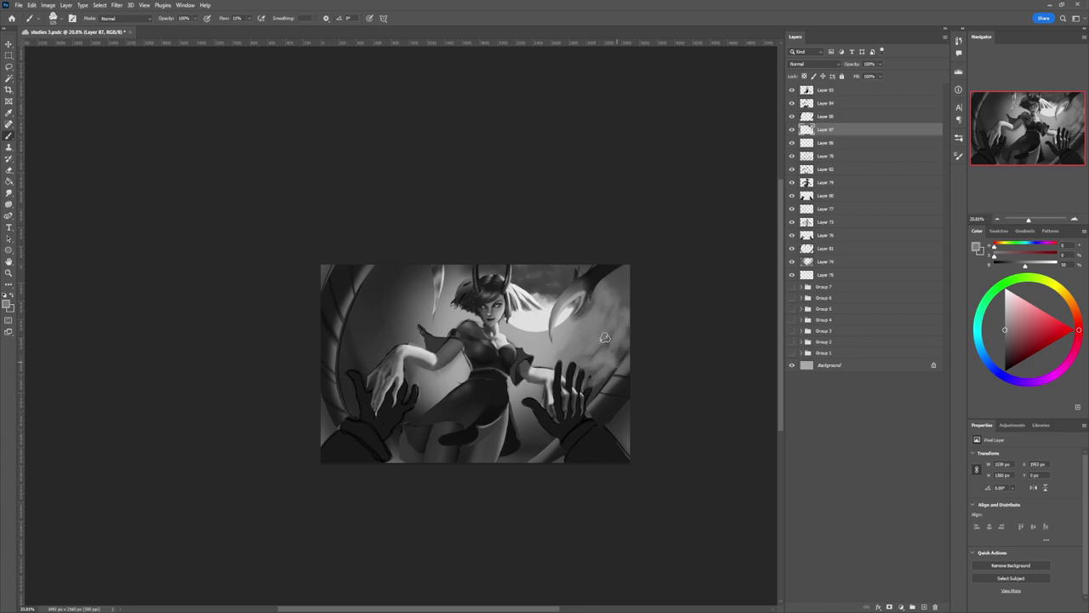
Step: Extend the cloud texture below the woman's right-hand sleeve and across the background on the left of the figure
{"action": "left_click_drag", "start_coordinate": [525, 397], "coordinate": [526, 448]}
{"action": "left_click_drag", "start_coordinate": [425, 394], "coordinate": [418, 378]}
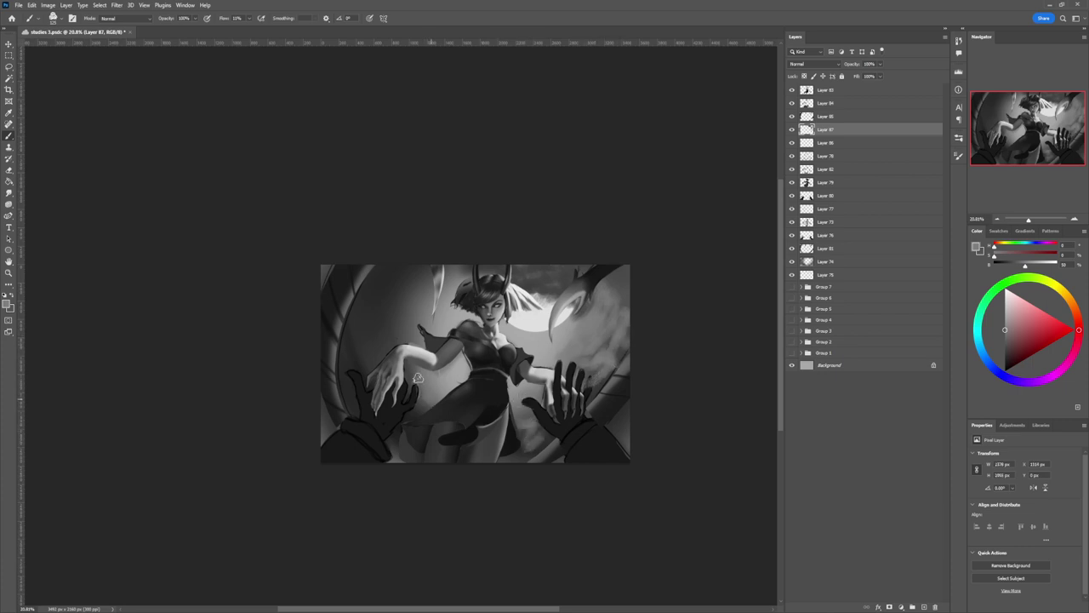
{"action": "key", "text": "bracketright"}
{"action": "key", "text": "bracketright"}
{"action": "key", "text": "bracketright"}
{"action": "mouse_move", "coordinate": [382, 326]}
{"action": "left_mouse_down"}
{"action": "mouse_move", "coordinate": [377, 286]}
{"action": "mouse_move", "coordinate": [398, 339]}
{"action": "mouse_move", "coordinate": [395, 287]}
{"action": "mouse_move", "coordinate": [404, 295]}
{"action": "mouse_move", "coordinate": [366, 360]}
{"action": "mouse_move", "coordinate": [376, 353]}
{"action": "mouse_move", "coordinate": [365, 328]}
{"action": "mouse_move", "coordinate": [374, 298]}
{"action": "mouse_move", "coordinate": [381, 336]}
{"action": "mouse_move", "coordinate": [393, 328]}
{"action": "mouse_move", "coordinate": [378, 279]}
{"action": "mouse_move", "coordinate": [383, 327]}
{"action": "mouse_move", "coordinate": [367, 319]}
{"action": "mouse_move", "coordinate": [390, 280]}
{"action": "mouse_move", "coordinate": [396, 327]}
{"action": "mouse_move", "coordinate": [408, 299]}
{"action": "mouse_move", "coordinate": [393, 285]}
{"action": "mouse_move", "coordinate": [396, 318]}
{"action": "mouse_move", "coordinate": [408, 269]}
{"action": "mouse_move", "coordinate": [404, 316]}
{"action": "mouse_move", "coordinate": [422, 269]}
{"action": "mouse_move", "coordinate": [413, 321]}
{"action": "mouse_move", "coordinate": [396, 279]}
{"action": "mouse_move", "coordinate": [391, 335]}
{"action": "mouse_move", "coordinate": [363, 324]}
{"action": "mouse_move", "coordinate": [359, 369]}
{"action": "mouse_move", "coordinate": [357, 326]}
{"action": "left_mouse_up"}
{"action": "left_click", "coordinate": [376, 353], "text": "alt"}
{"action": "key", "text": "bracketright"}
{"action": "mouse_move", "coordinate": [434, 385]}
{"action": "left_mouse_down"}
{"action": "mouse_move", "coordinate": [428, 397]}
{"action": "mouse_move", "coordinate": [442, 394]}
{"action": "mouse_move", "coordinate": [431, 389]}
{"action": "left_mouse_up"}
{"action": "key", "text": "bracketleft"}
{"action": "key", "text": "bracketleft"}
{"action": "key", "text": "bracketleft"}
{"action": "key", "text": "bracketleft"}
{"action": "key", "text": "bracketleft"}
{"action": "key", "text": "bracketleft"}
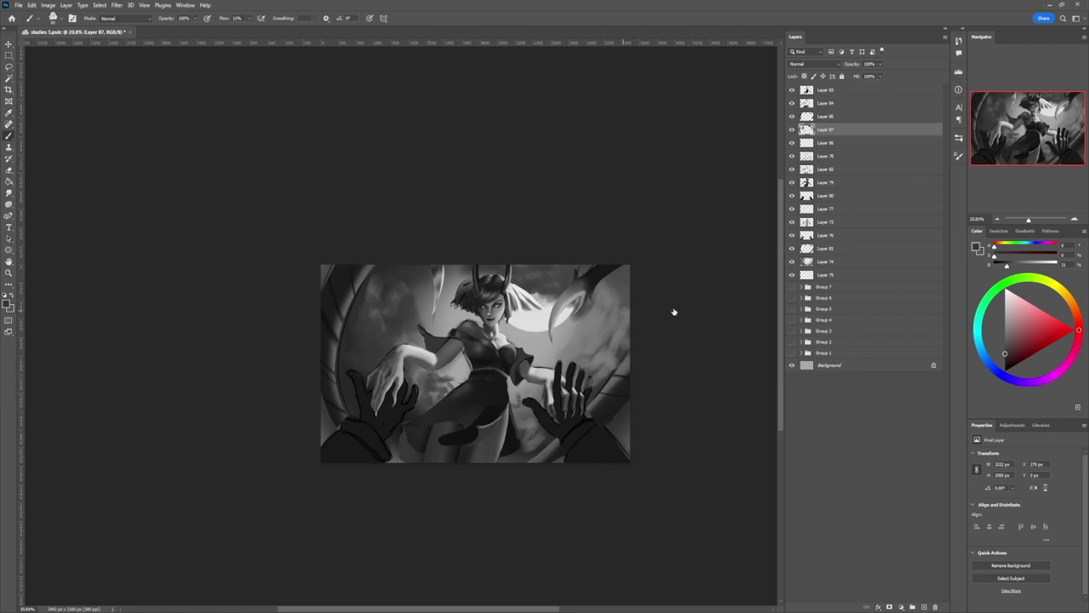
Step: Refine the clouds on the right of the woman, beside her skirt and below the claw, with a round brush and sampled grays
{"action": "left_click", "coordinate": [669, 356]}
{"action": "left_click_drag", "start_coordinate": [517, 400], "coordinate": [519, 414]}
{"action": "left_click", "coordinate": [527, 384], "text": "alt"}
{"action": "left_click_drag", "start_coordinate": [521, 403], "coordinate": [517, 424]}
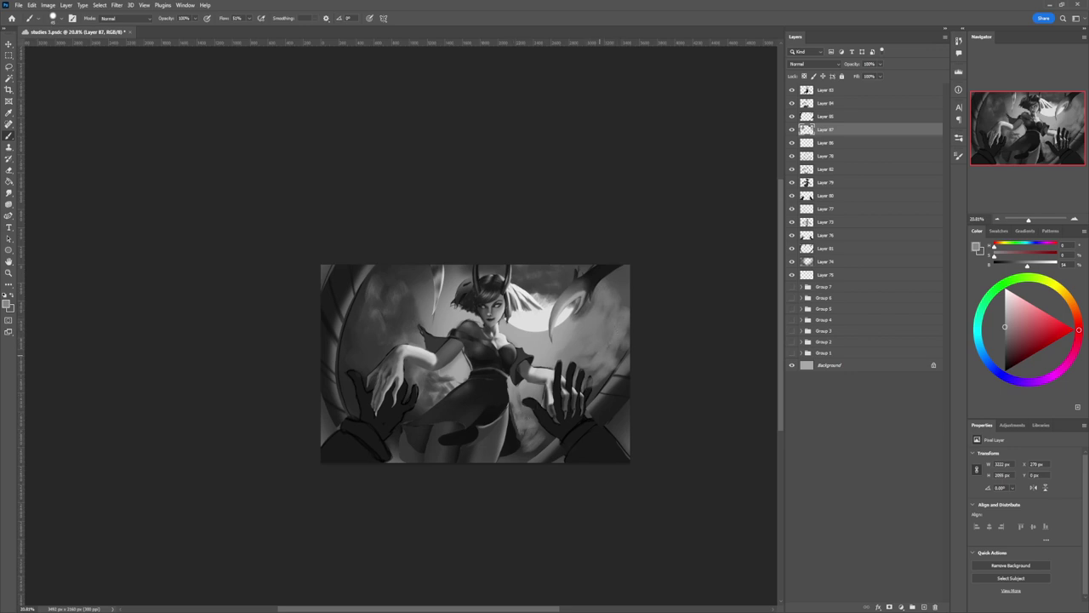
{"action": "left_click", "coordinate": [565, 279], "text": "alt"}
{"action": "key", "text": "bracketright"}
{"action": "key", "text": "bracketright"}
{"action": "key", "text": "bracketright"}
{"action": "mouse_move", "coordinate": [593, 306]}
{"action": "left_mouse_down"}
{"action": "mouse_move", "coordinate": [576, 328]}
{"action": "mouse_move", "coordinate": [602, 317]}
{"action": "mouse_move", "coordinate": [582, 344]}
{"action": "mouse_move", "coordinate": [550, 358]}
{"action": "mouse_move", "coordinate": [568, 334]}
{"action": "mouse_move", "coordinate": [568, 345]}
{"action": "mouse_move", "coordinate": [541, 354]}
{"action": "mouse_move", "coordinate": [594, 330]}
{"action": "mouse_move", "coordinate": [602, 366]}
{"action": "left_mouse_up"}
{"action": "left_click_drag", "start_coordinate": [617, 325], "coordinate": [607, 364]}
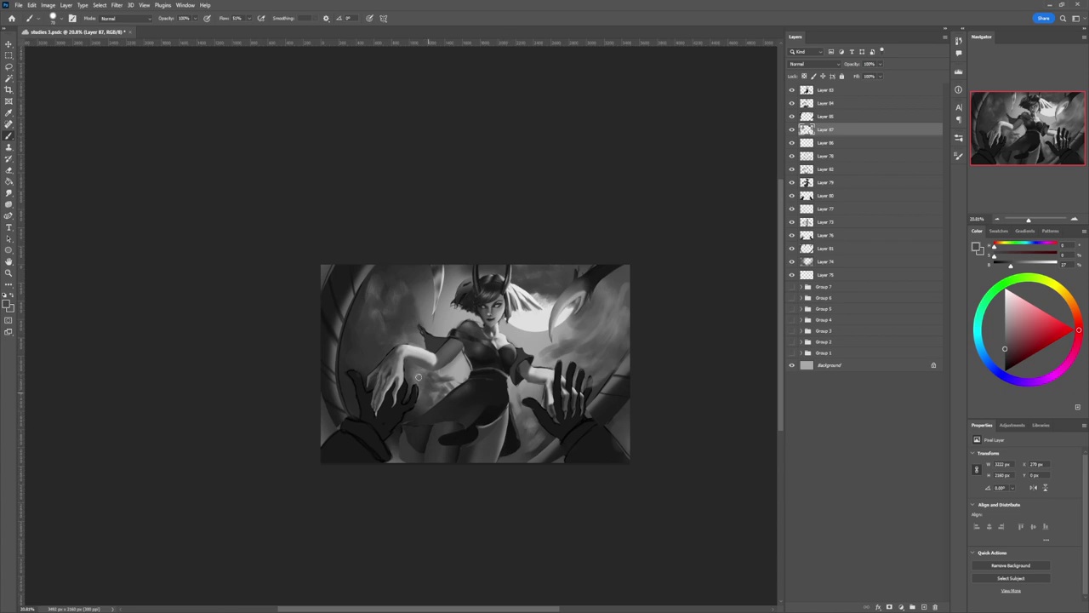
Step: Paint gray cloud strokes in the left background beside the curved framing shape, and sample a near-black
{"action": "mouse_move", "coordinate": [395, 275]}
{"action": "left_mouse_down"}
{"action": "mouse_move", "coordinate": [384, 326]}
{"action": "mouse_move", "coordinate": [360, 296]}
{"action": "mouse_move", "coordinate": [387, 286]}
{"action": "left_mouse_up"}
{"action": "left_click_drag", "start_coordinate": [359, 334], "coordinate": [360, 344]}
{"action": "left_click", "coordinate": [341, 378], "text": "alt"}
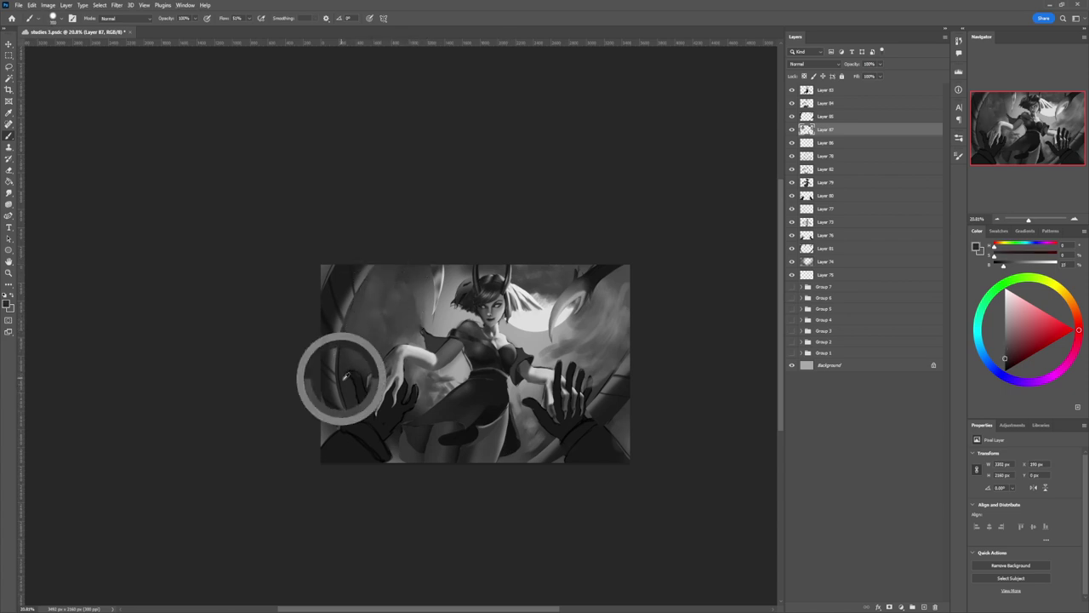
Step: Check the whole composition at a reduced size and save the document
{"action": "key", "text": "z"}
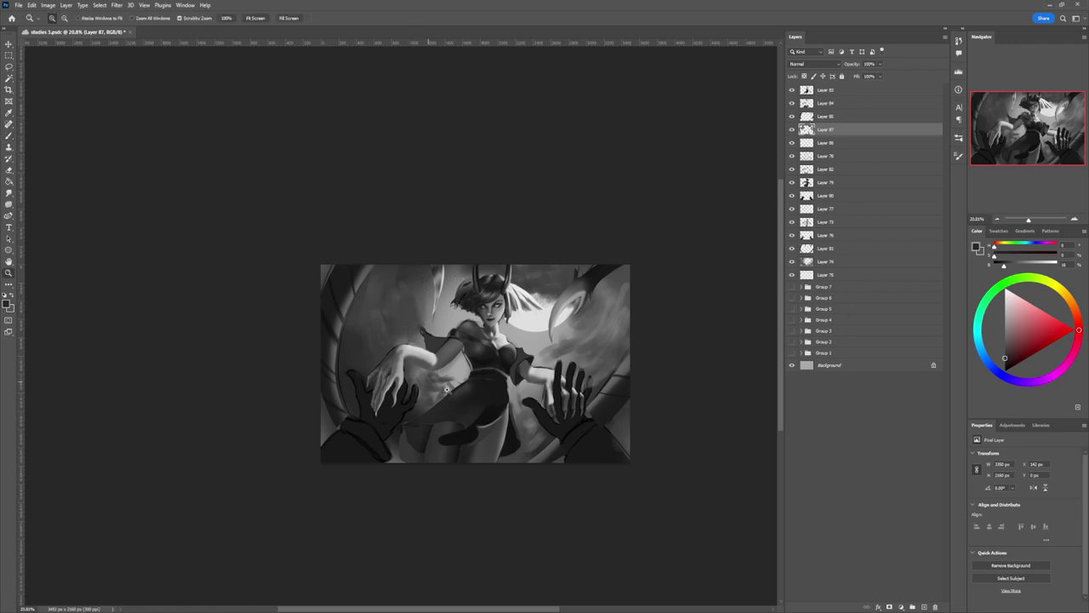
{"action": "left_click_drag", "start_coordinate": [447, 390], "coordinate": [410, 387]}
{"action": "left_click_drag", "start_coordinate": [529, 388], "coordinate": [509, 387]}
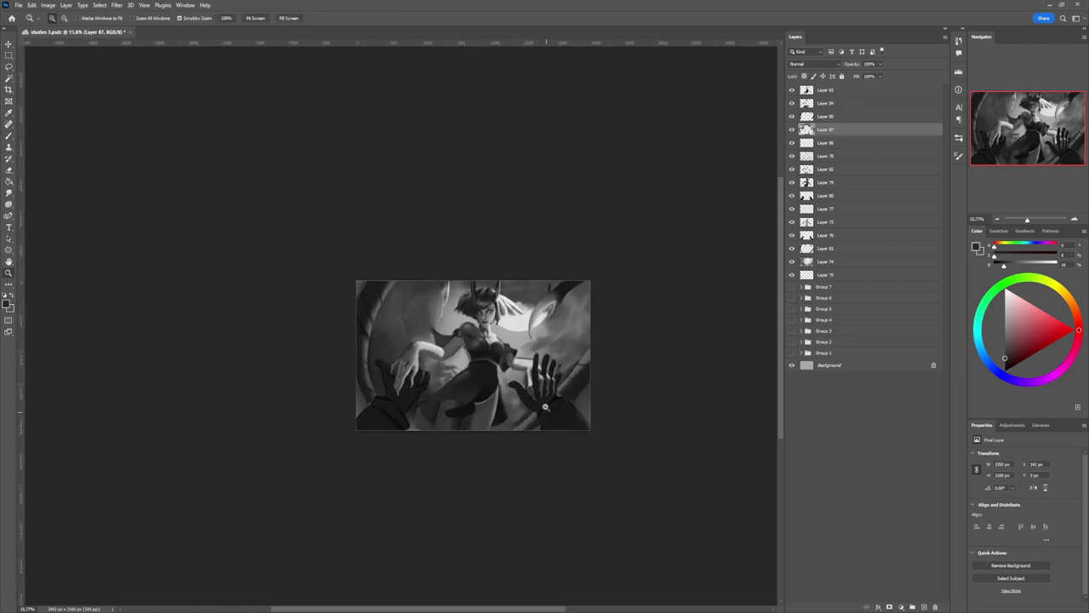
{"action": "scroll", "coordinate": [534, 398], "scroll_direction": "up", "scroll_amount": 2}
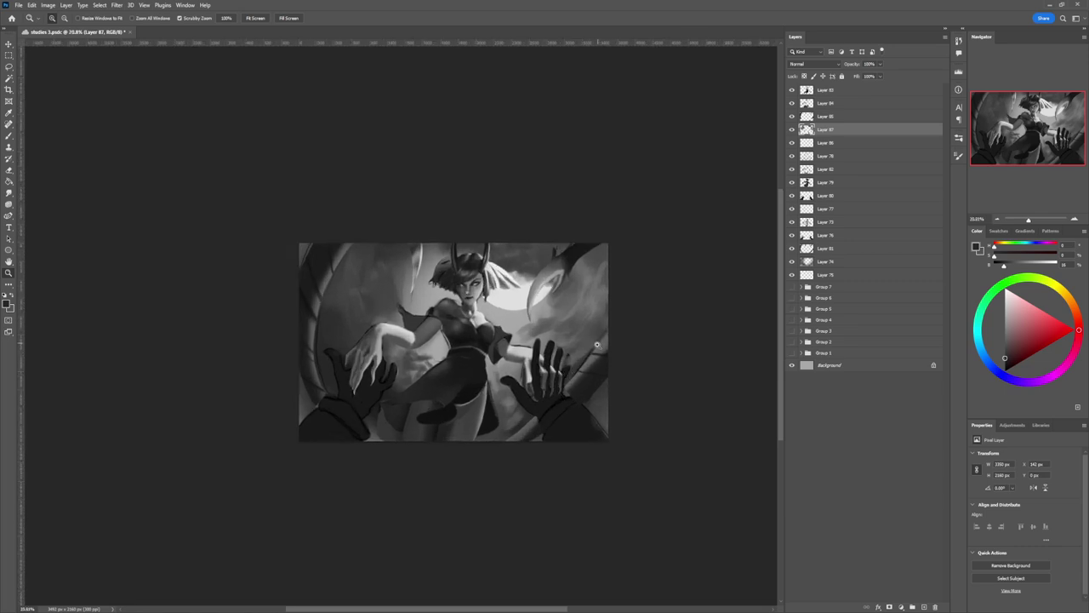
{"action": "key", "text": "ctrl+s"}
{"action": "scroll", "coordinate": [558, 388], "scroll_direction": "up", "scroll_amount": 1}
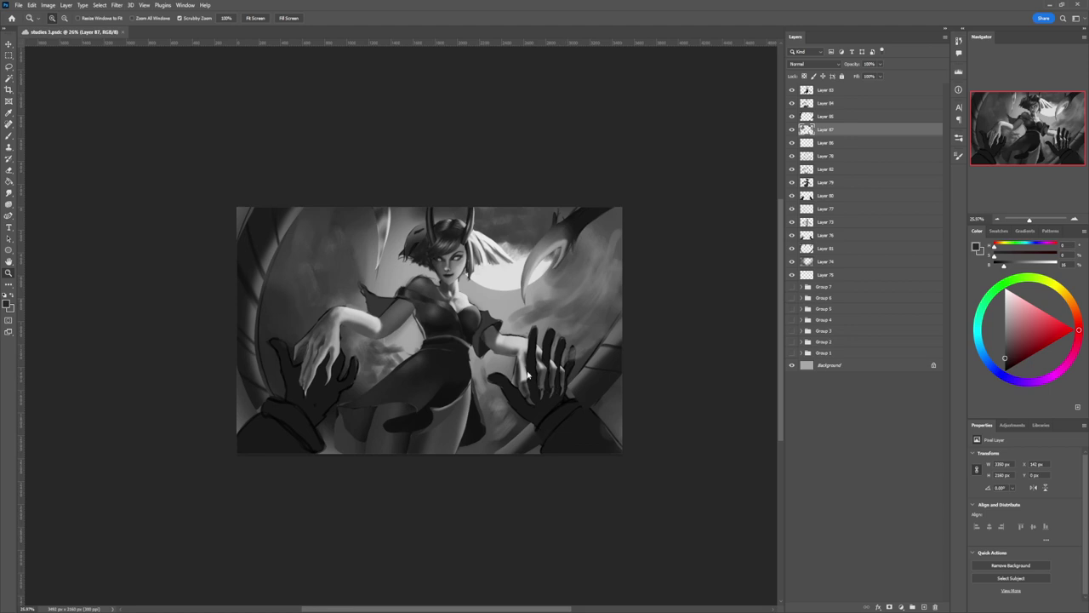
{"action": "key", "text": "b"}
{"action": "left_click", "coordinate": [806, 129], "text": "ctrl"}
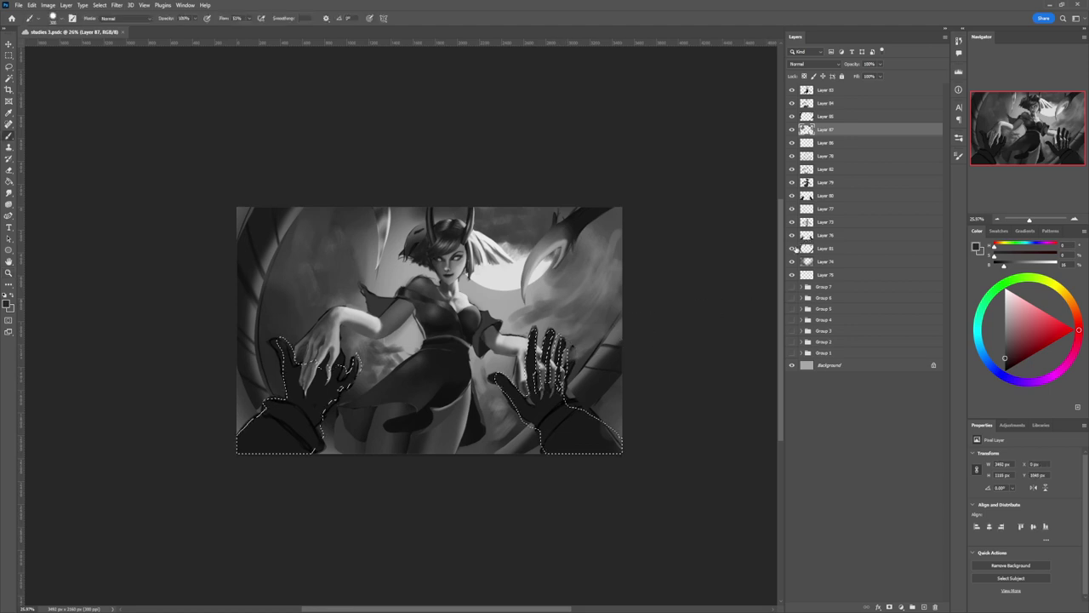
{"action": "key", "text": "ctrl+d"}
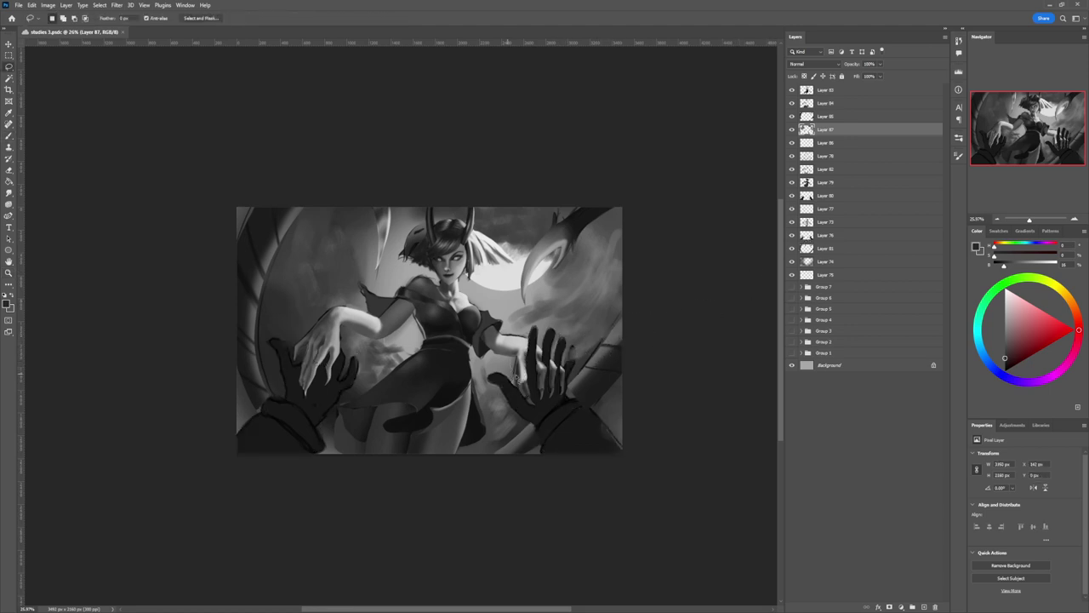
Step: Load the foreground hands' silhouette as a selection and add a new layer at the top of the layer stack
{"action": "key", "text": "z"}
{"action": "left_click_drag", "start_coordinate": [530, 404], "coordinate": [513, 404]}
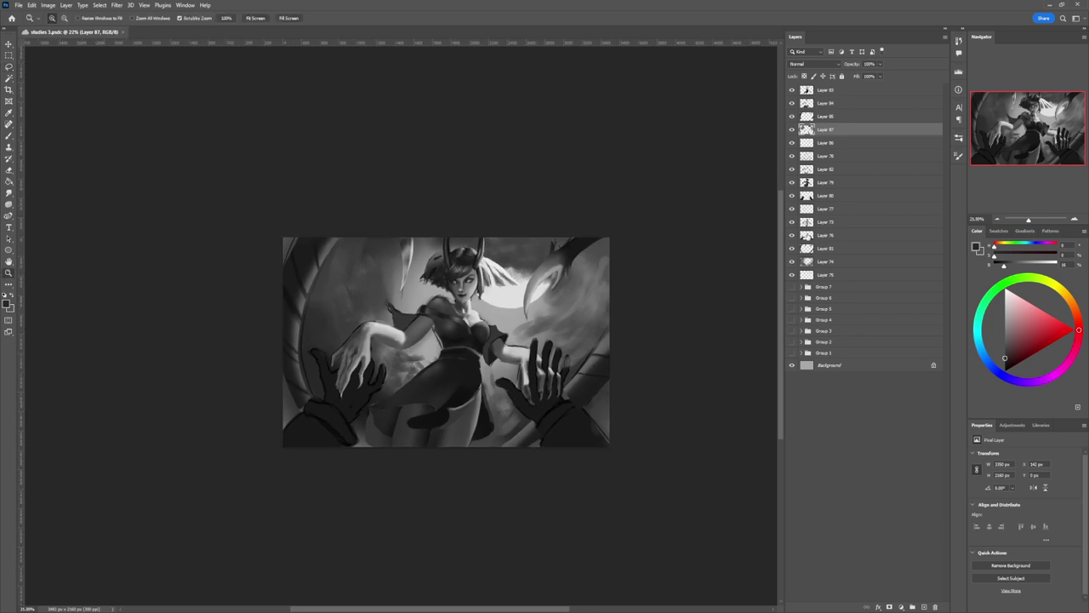
{"action": "left_click", "coordinate": [790, 236]}
{"action": "left_click", "coordinate": [805, 199], "text": "ctrl"}
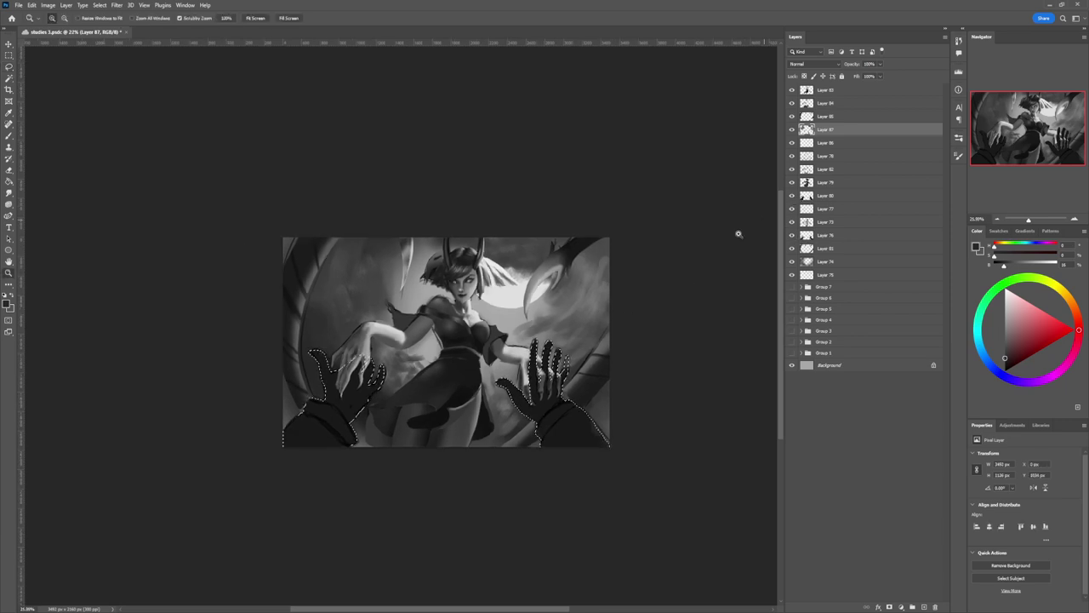
{"action": "scroll", "coordinate": [569, 362], "scroll_direction": "up", "scroll_amount": 2}
{"action": "key", "text": "b"}
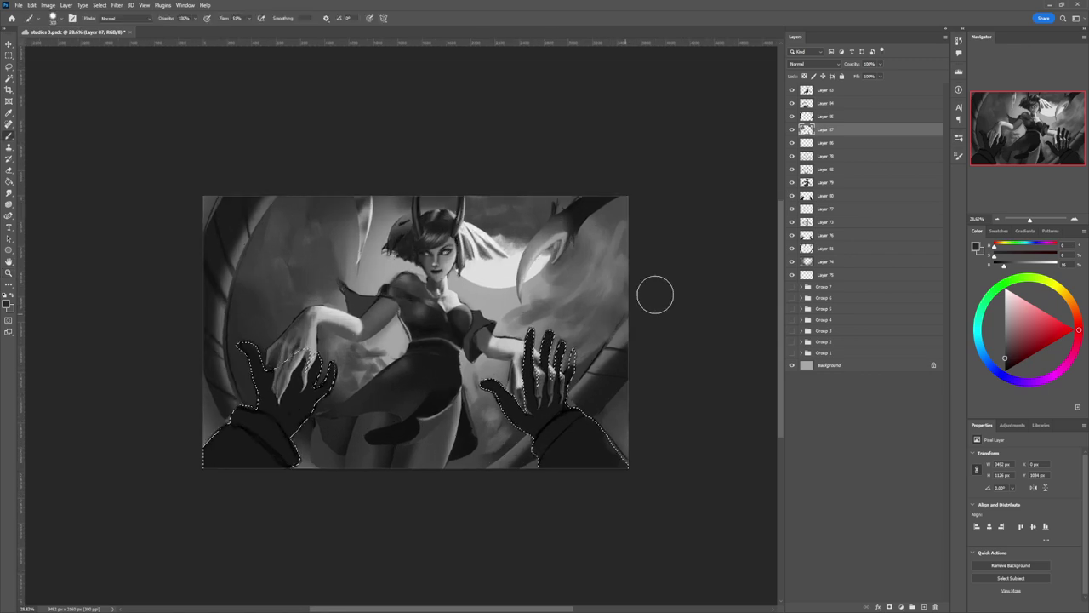
{"action": "left_click", "coordinate": [826, 93]}
{"action": "key", "text": "ctrl+shift+alt+n"}
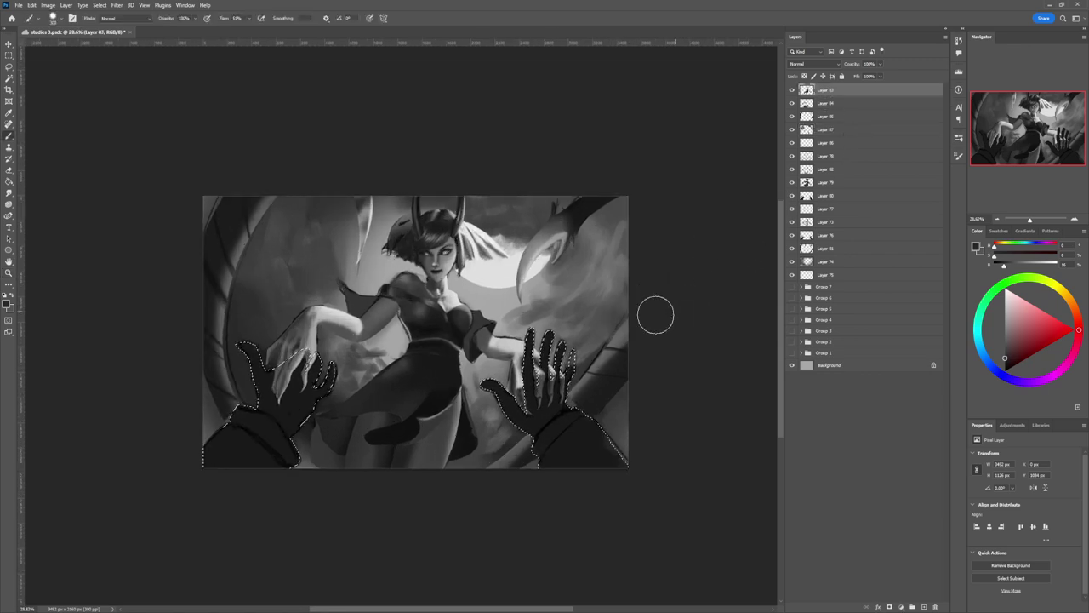
Step: Paint a light gray edge on the right foreground hand's finger and move the new layer directly above Layer 87
{"action": "left_click", "coordinate": [1004, 302]}
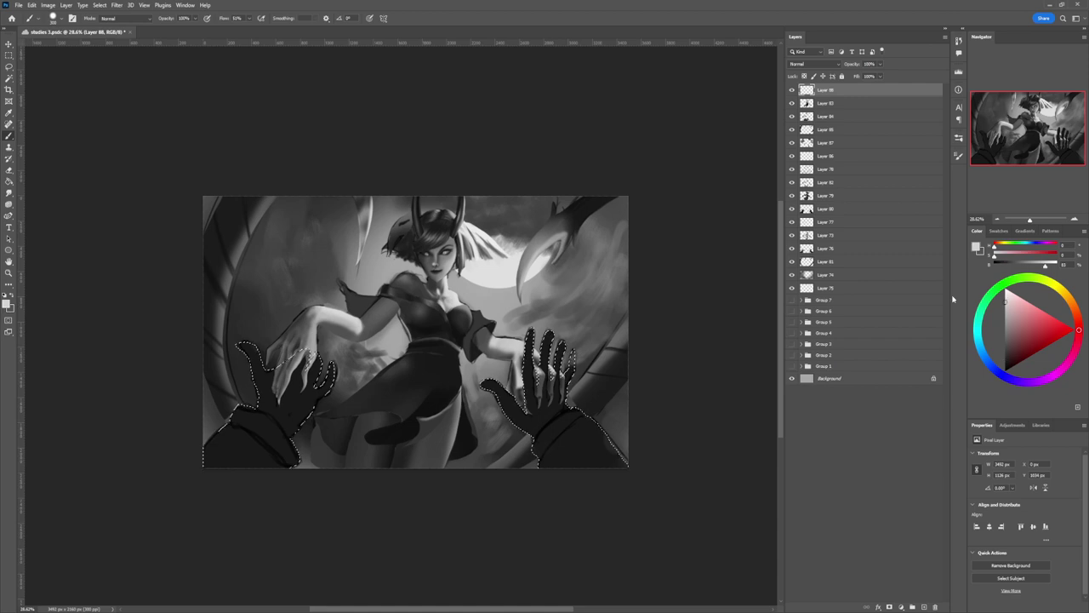
{"action": "left_click_drag", "start_coordinate": [535, 326], "coordinate": [535, 332]}
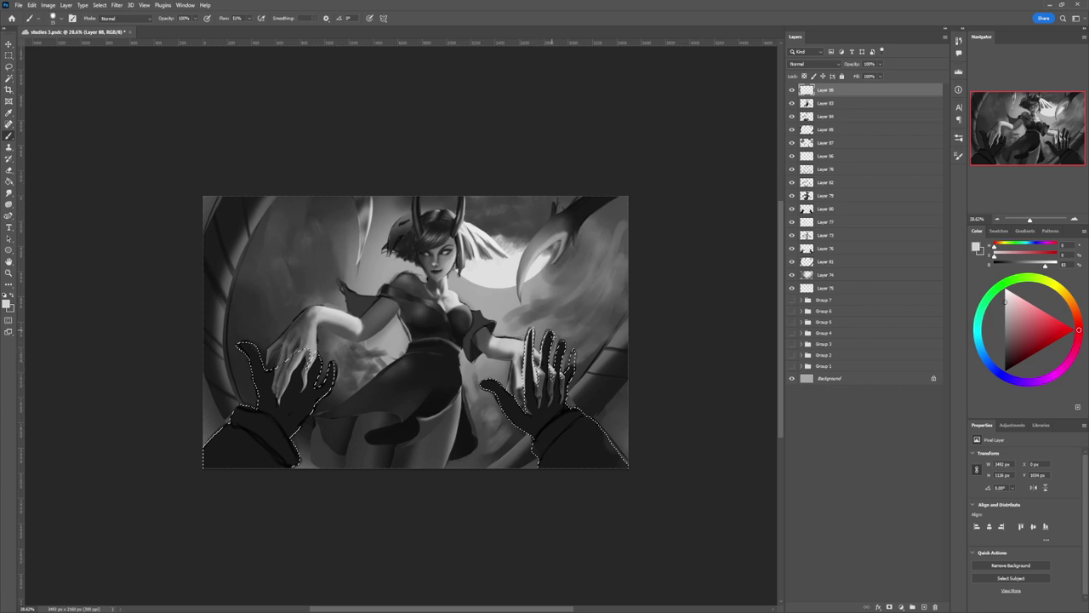
{"action": "left_click_drag", "start_coordinate": [825, 91], "coordinate": [830, 137]}
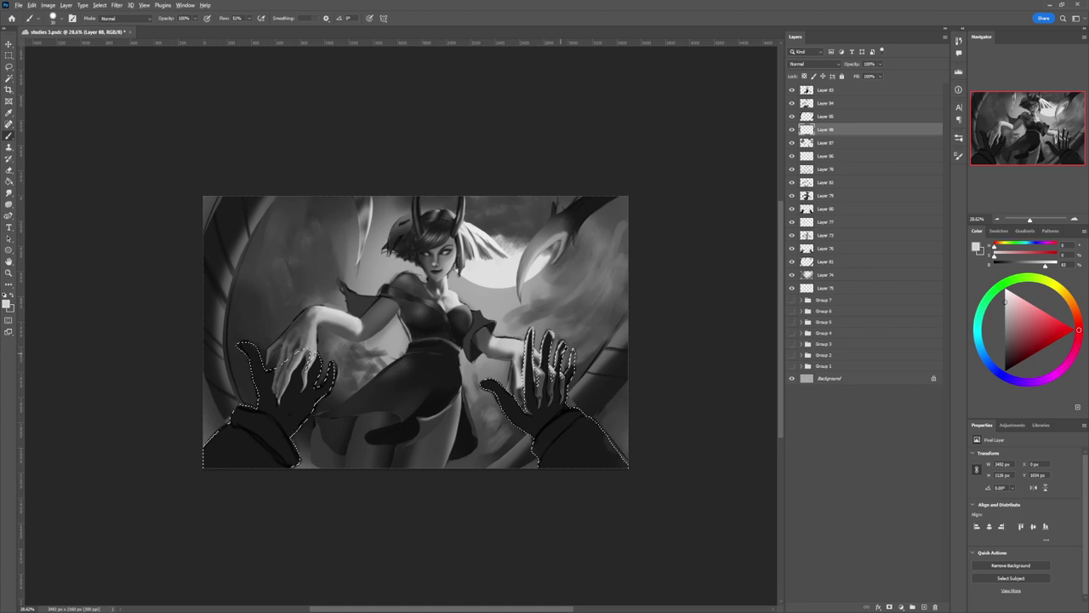
Step: Shade the fingers of the right foreground hand with a small brush in mid gray at 40% brightness
{"action": "key", "text": "x"}
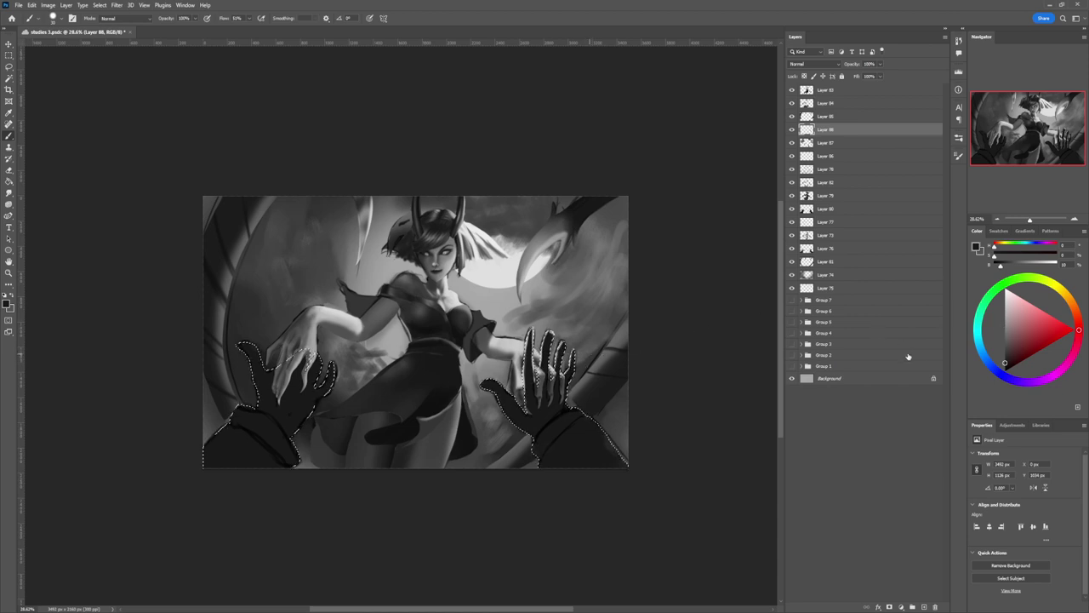
{"action": "left_click", "coordinate": [1006, 338]}
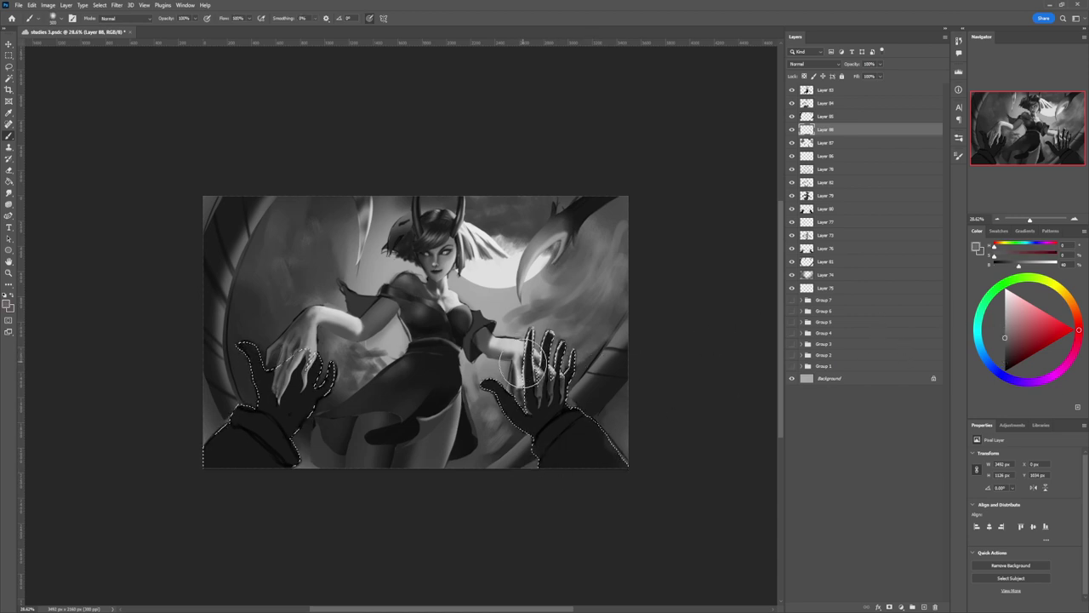
{"action": "key", "text": "bracketleft"}
{"action": "key", "text": "bracketleft"}
{"action": "key", "text": "bracketleft"}
{"action": "key", "text": "bracketleft"}
{"action": "key", "text": "bracketleft"}
{"action": "key", "text": "bracketleft"}
{"action": "key", "text": "bracketleft"}
{"action": "left_click_drag", "start_coordinate": [533, 337], "coordinate": [533, 381]}
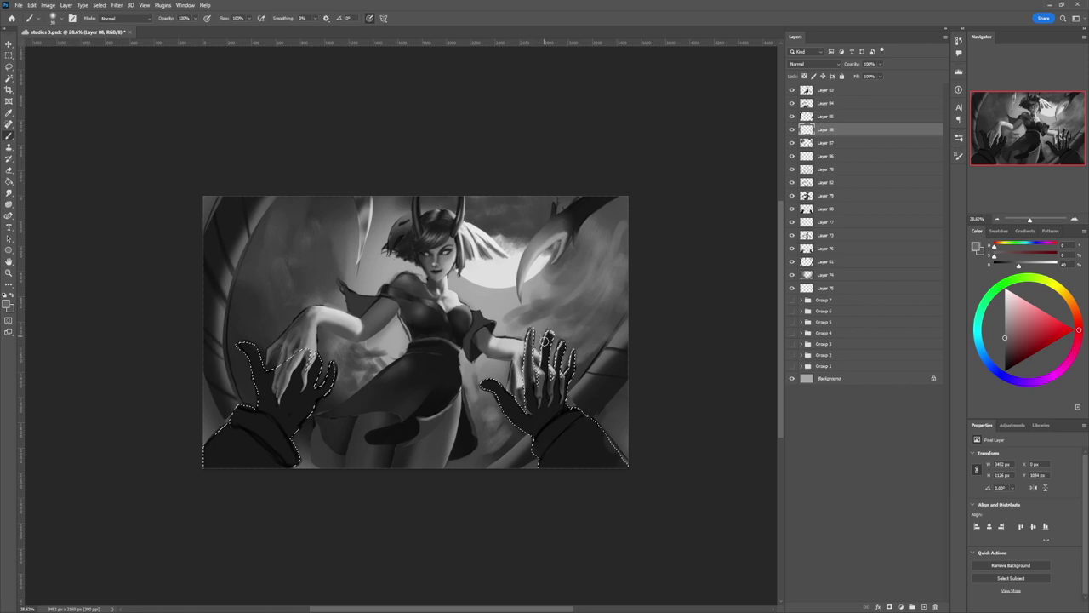
{"action": "mouse_move", "coordinate": [546, 334]}
{"action": "left_mouse_down"}
{"action": "mouse_move", "coordinate": [537, 361]}
{"action": "mouse_move", "coordinate": [547, 326]}
{"action": "mouse_move", "coordinate": [556, 364]}
{"action": "mouse_move", "coordinate": [568, 342]}
{"action": "mouse_move", "coordinate": [566, 369]}
{"action": "mouse_move", "coordinate": [578, 353]}
{"action": "mouse_move", "coordinate": [567, 384]}
{"action": "left_mouse_up"}
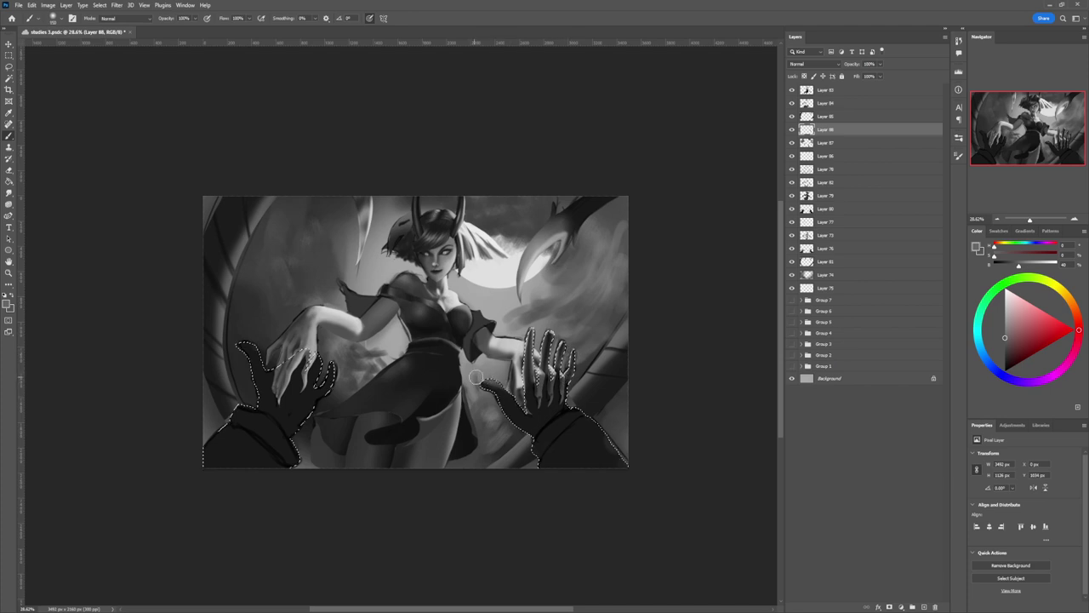
Step: Add near-white highlights at 89% brightness along the thumb and fingers of the right foreground hand
{"action": "left_click", "coordinate": [1007, 297]}
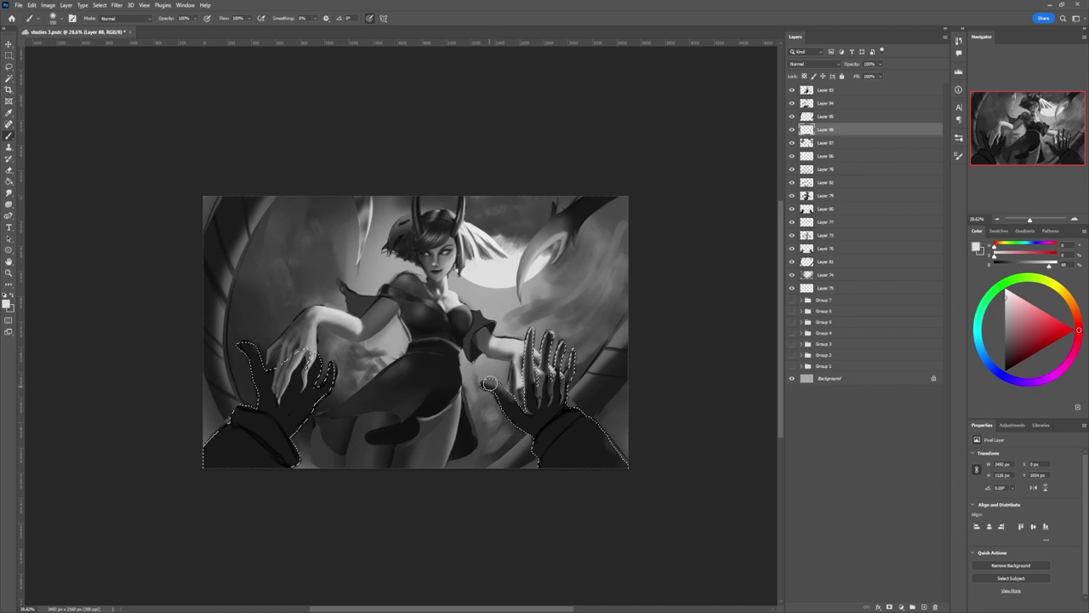
{"action": "left_click_drag", "start_coordinate": [490, 381], "coordinate": [497, 382]}
{"action": "key", "text": "bracketright"}
{"action": "key", "text": "bracketright"}
{"action": "key", "text": "bracketright"}
{"action": "key", "text": "bracketright"}
{"action": "key", "text": "bracketright"}
{"action": "mouse_move", "coordinate": [548, 327]}
{"action": "left_mouse_down"}
{"action": "mouse_move", "coordinate": [540, 361]}
{"action": "mouse_move", "coordinate": [557, 353]}
{"action": "mouse_move", "coordinate": [572, 373]}
{"action": "left_mouse_up"}
Step: Paint near-white rim light along the finger edges of the left foreground hand, undoing a misplaced stroke
{"action": "key", "text": "z"}
{"action": "left_click_drag", "start_coordinate": [532, 404], "coordinate": [500, 404]}
{"action": "scroll", "coordinate": [418, 388], "scroll_direction": "up", "scroll_amount": 2}
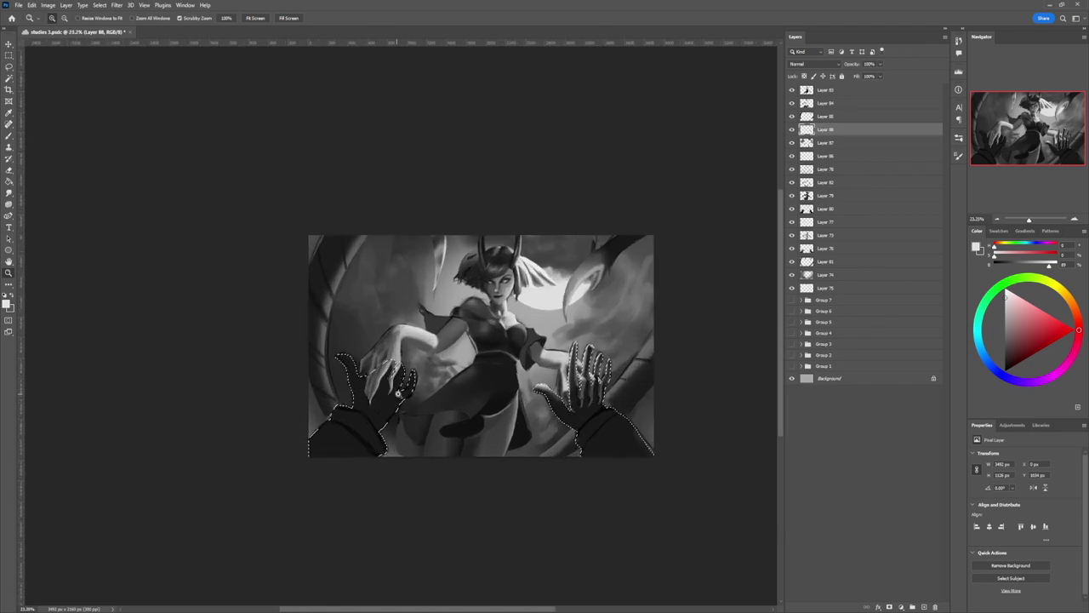
{"action": "key", "text": "b"}
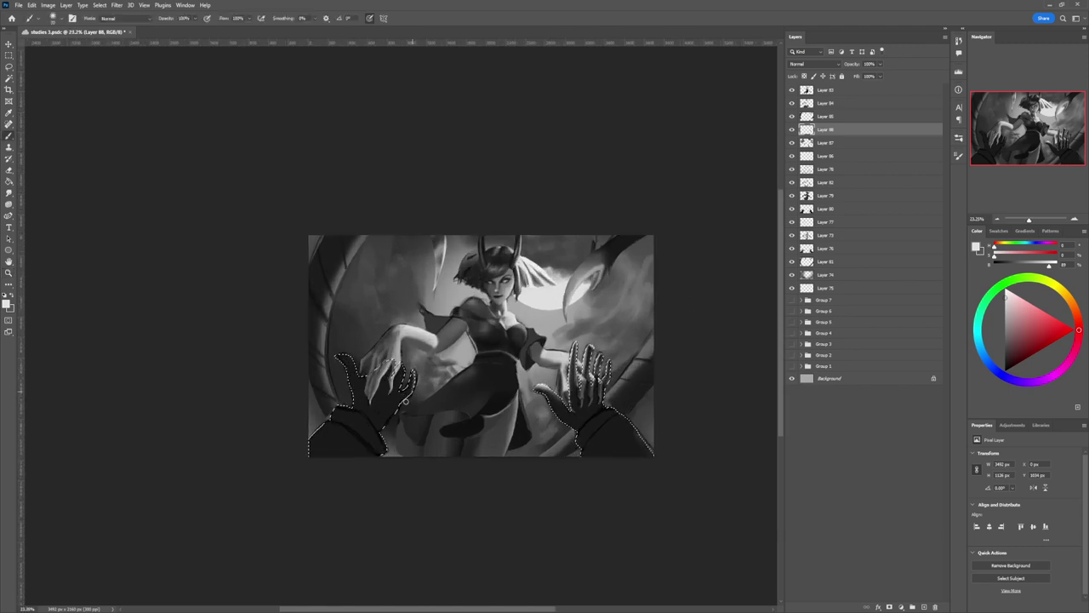
{"action": "mouse_move", "coordinate": [409, 393]}
{"action": "left_mouse_down"}
{"action": "mouse_move", "coordinate": [401, 372]}
{"action": "mouse_move", "coordinate": [404, 385]}
{"action": "left_mouse_up"}
{"action": "key", "text": "ctrl+z"}
{"action": "key", "text": "bracketleft"}
{"action": "key", "text": "bracketleft"}
{"action": "key", "text": "bracketleft"}
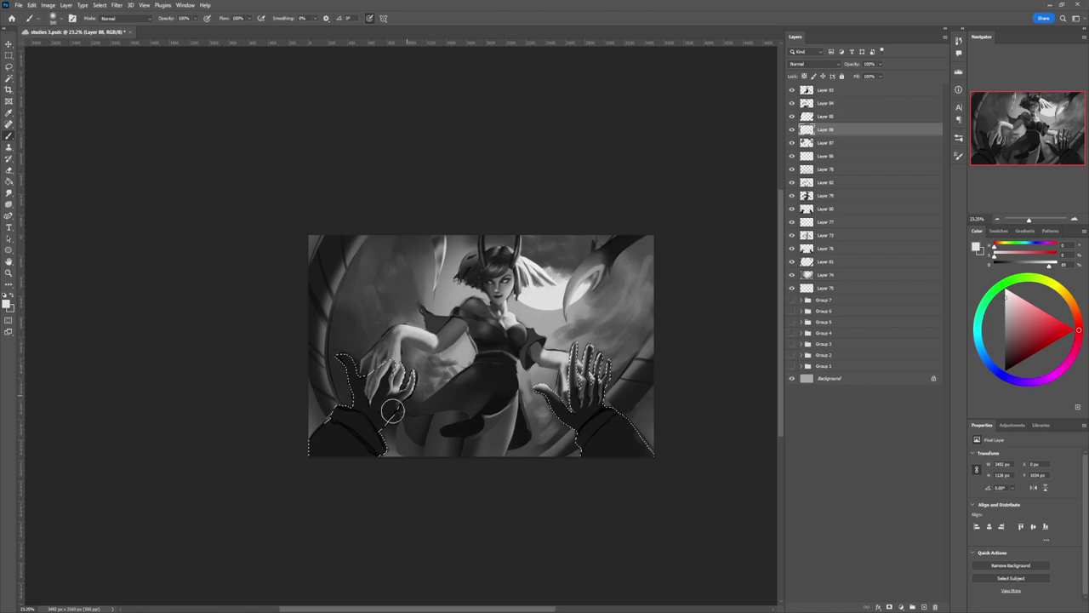
Step: Brush broader soft light over the left foreground hand's palm, fingers and thumb
{"action": "key", "text": "bracketright"}
{"action": "key", "text": "bracketright"}
{"action": "key", "text": "bracketright"}
{"action": "key", "text": "bracketright"}
{"action": "key", "text": "bracketright"}
{"action": "key", "text": "bracketright"}
{"action": "key", "text": "bracketright"}
{"action": "key", "text": "bracketright"}
{"action": "mouse_move", "coordinate": [390, 410]}
{"action": "left_mouse_down"}
{"action": "mouse_move", "coordinate": [397, 403]}
{"action": "mouse_move", "coordinate": [387, 407]}
{"action": "left_mouse_up"}
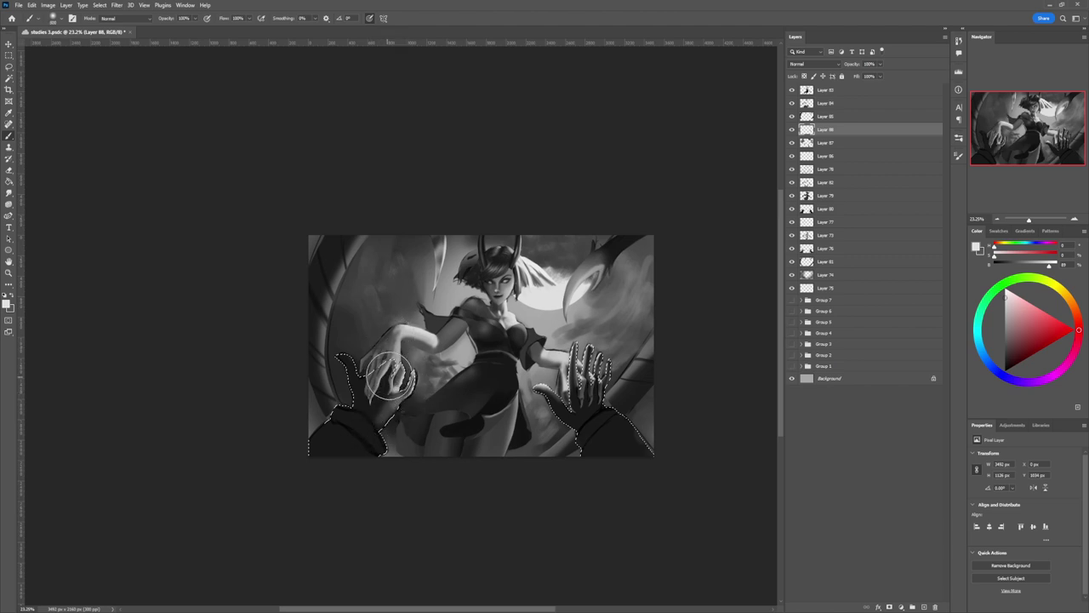
{"action": "mouse_move", "coordinate": [400, 370]}
{"action": "left_mouse_down"}
{"action": "mouse_move", "coordinate": [384, 386]}
{"action": "mouse_move", "coordinate": [356, 374]}
{"action": "mouse_move", "coordinate": [352, 355]}
{"action": "left_mouse_up"}
Step: Strengthen the light on the left foreground hand's thumb and inner palm, varying the brush size
{"action": "key", "text": "bracketleft"}
{"action": "key", "text": "bracketleft"}
{"action": "key", "text": "bracketleft"}
{"action": "key", "text": "bracketleft"}
{"action": "key", "text": "bracketleft"}
{"action": "key", "text": "bracketleft"}
{"action": "key", "text": "bracketleft"}
{"action": "key", "text": "bracketleft"}
{"action": "key", "text": "bracketleft"}
{"action": "key", "text": "bracketleft"}
{"action": "key", "text": "bracketleft"}
{"action": "key", "text": "bracketleft"}
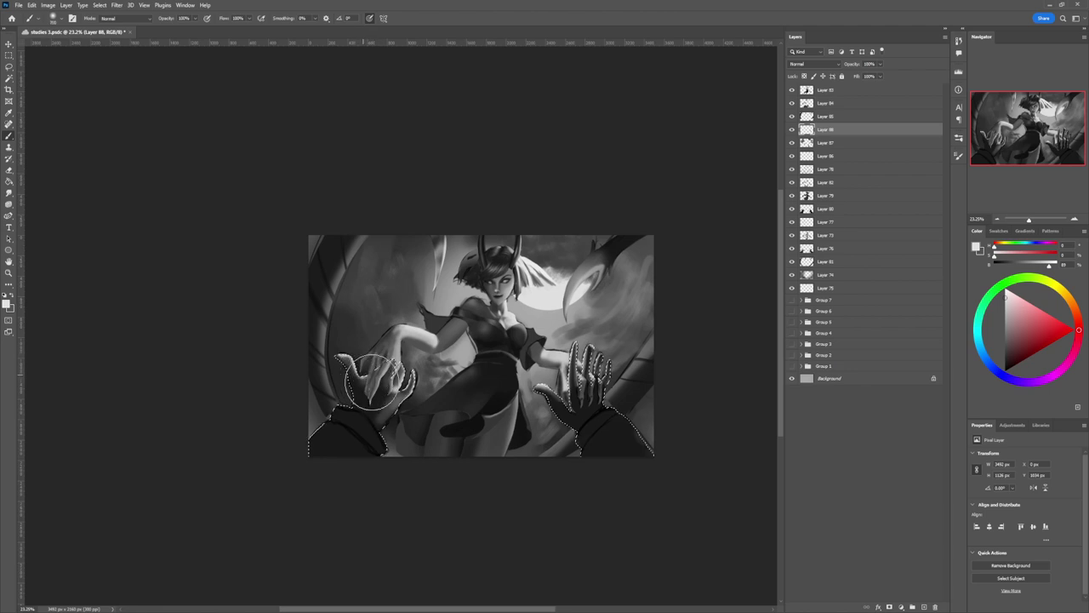
{"action": "key", "text": "bracketright"}
{"action": "key", "text": "bracketright"}
{"action": "left_click_drag", "start_coordinate": [373, 385], "coordinate": [366, 384]}
Step: Blend shadows into the left foreground hand's thumb, palm and wrist with sampled dark grays
{"action": "left_click", "coordinate": [354, 385], "text": "alt"}
{"action": "key", "text": "bracketleft"}
{"action": "key", "text": "bracketleft"}
{"action": "key", "text": "bracketleft"}
{"action": "key", "text": "bracketleft"}
{"action": "key", "text": "bracketleft"}
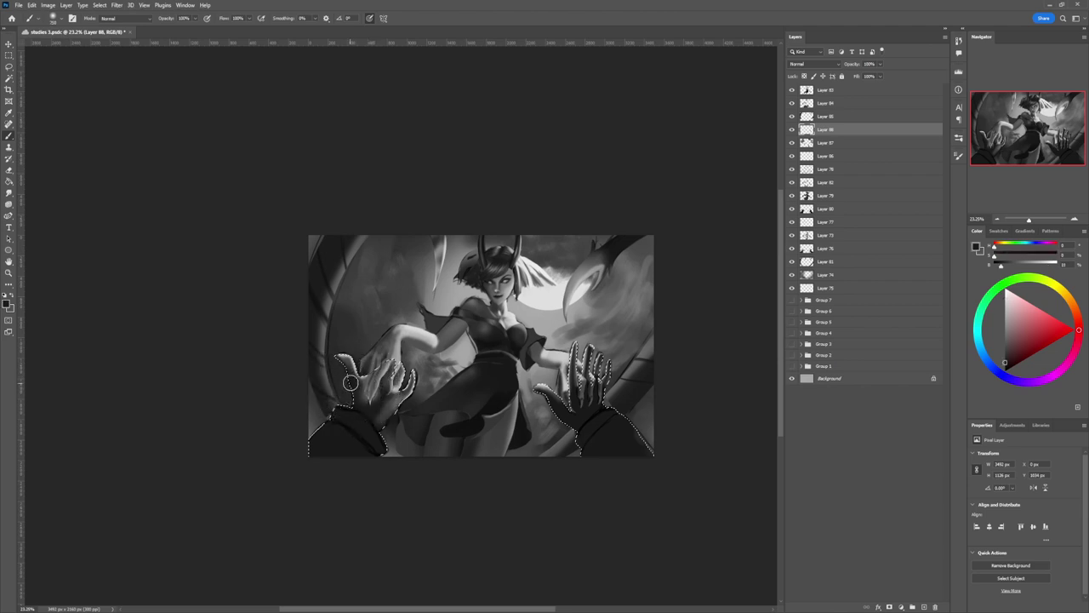
{"action": "left_click_drag", "start_coordinate": [358, 427], "coordinate": [359, 421]}
{"action": "left_click", "coordinate": [362, 403], "text": "alt"}
{"action": "key", "text": "bracketleft"}
{"action": "key", "text": "bracketleft"}
{"action": "key", "text": "bracketright"}
{"action": "left_click", "coordinate": [388, 377], "text": "alt"}
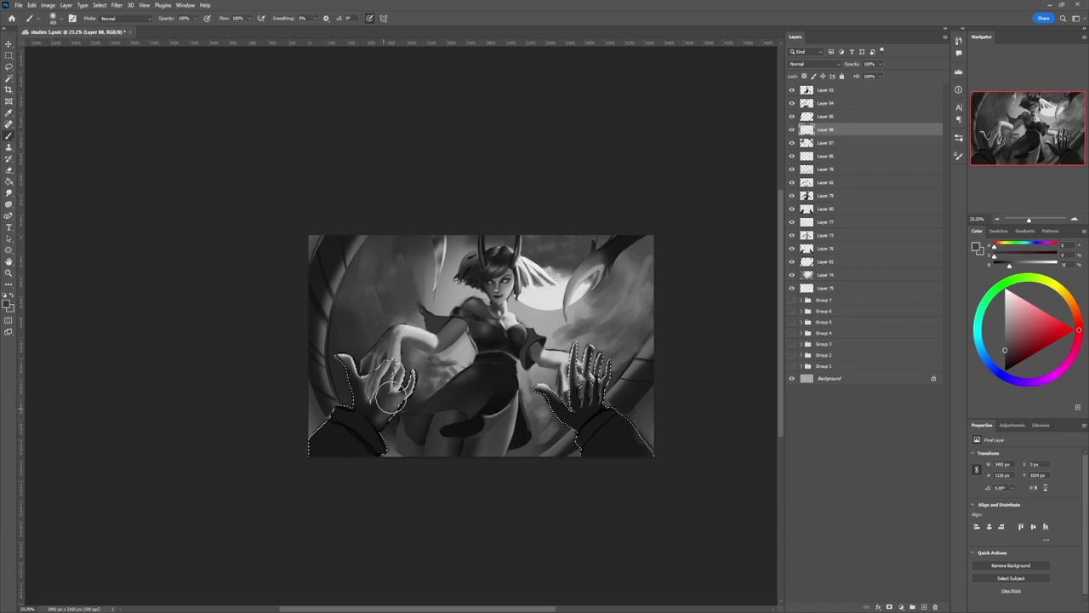
{"action": "left_click", "coordinate": [378, 399], "text": "alt"}
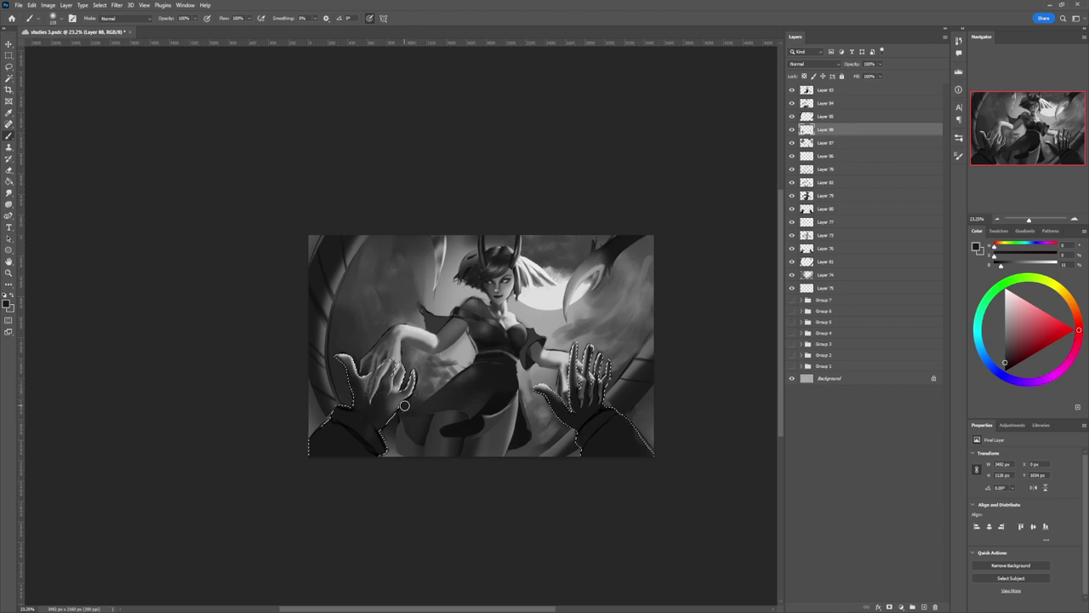
Step: Clear the hand selection and check the whole composition at a reduced size
{"action": "key", "text": "ctrl+d"}
{"action": "key", "text": "l"}
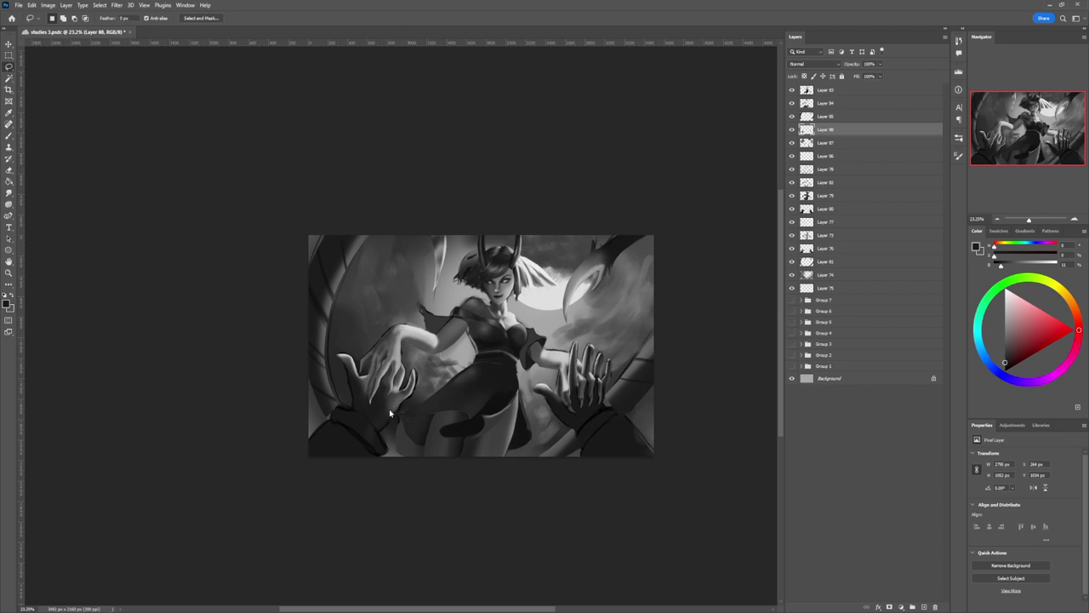
{"action": "key", "text": "z"}
{"action": "left_click_drag", "start_coordinate": [398, 435], "coordinate": [327, 426]}
{"action": "left_click_drag", "start_coordinate": [412, 422], "coordinate": [455, 393]}
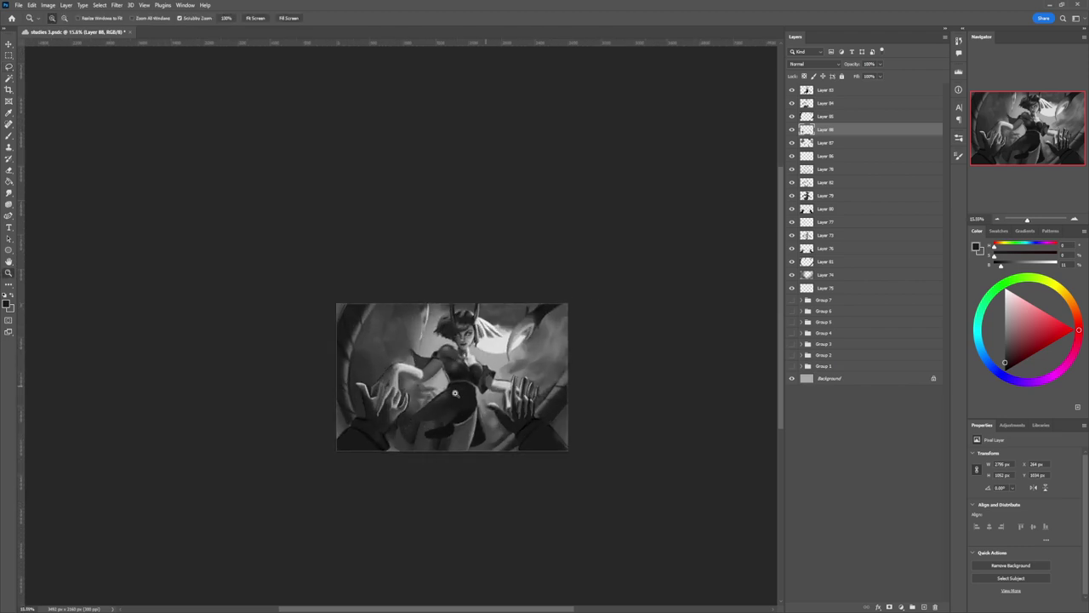
{"action": "scroll", "coordinate": [406, 413], "scroll_direction": "up", "scroll_amount": 1}
Step: Paint dark shading over the left foreground hand on the top layer and pick pure black
{"action": "key", "text": "b"}
{"action": "left_click", "coordinate": [821, 91]}
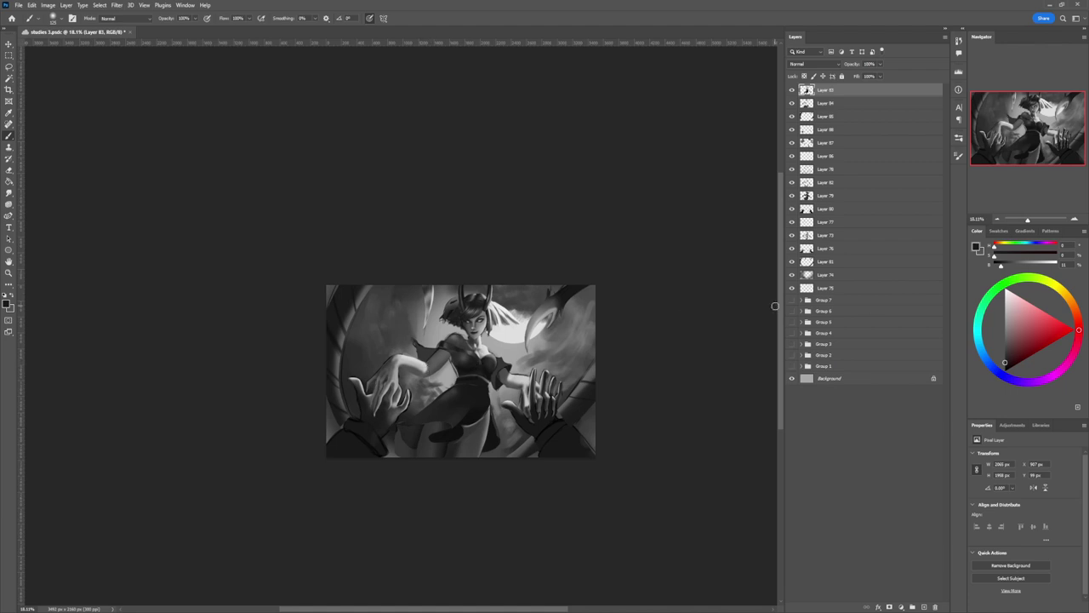
{"action": "mouse_move", "coordinate": [382, 393]}
{"action": "left_mouse_down"}
{"action": "mouse_move", "coordinate": [371, 406]}
{"action": "mouse_move", "coordinate": [381, 376]}
{"action": "left_mouse_up"}
{"action": "key", "text": "bracketright"}
{"action": "key", "text": "bracketright"}
{"action": "key", "text": "bracketright"}
{"action": "key", "text": "bracketright"}
{"action": "key", "text": "bracketright"}
{"action": "key", "text": "bracketright"}
{"action": "left_click", "coordinate": [1005, 369]}
{"action": "key", "text": "bracketleft"}
{"action": "key", "text": "bracketleft"}
{"action": "key", "text": "bracketleft"}
{"action": "key", "text": "bracketleft"}
{"action": "key", "text": "bracketleft"}
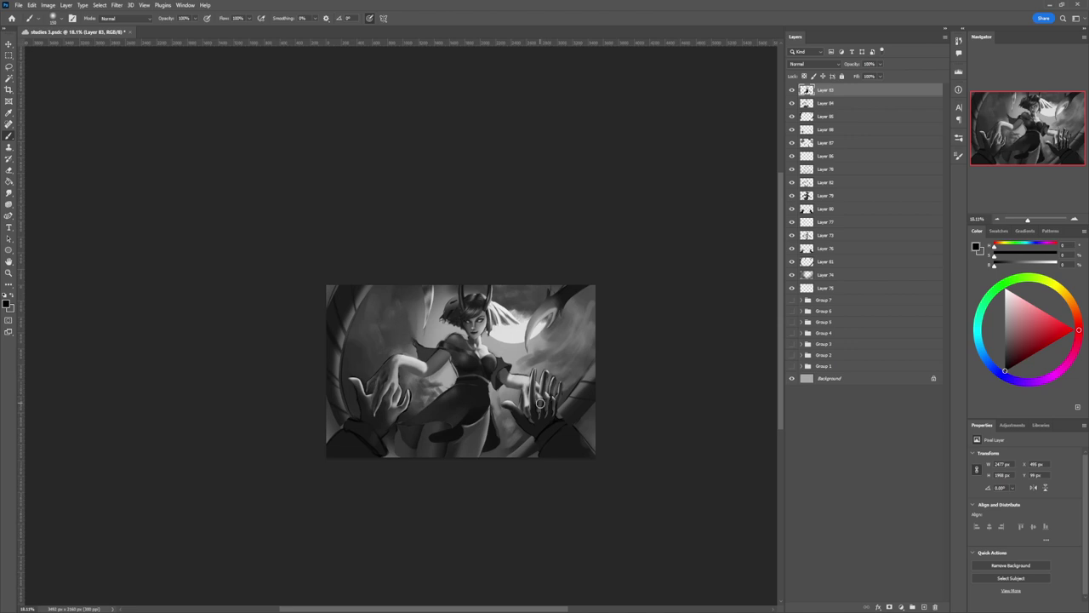
Step: Darken the right foreground hand's palm with black and sample a gray with a smaller brush
{"action": "key", "text": "bracketright"}
{"action": "key", "text": "bracketright"}
{"action": "key", "text": "bracketright"}
{"action": "mouse_move", "coordinate": [541, 413]}
{"action": "left_mouse_down"}
{"action": "mouse_move", "coordinate": [552, 408]}
{"action": "mouse_move", "coordinate": [540, 407]}
{"action": "mouse_move", "coordinate": [552, 425]}
{"action": "left_mouse_up"}
{"action": "left_click", "coordinate": [606, 384], "text": "alt"}
{"action": "key", "text": "["}
{"action": "key", "text": "["}
{"action": "key", "text": "["}
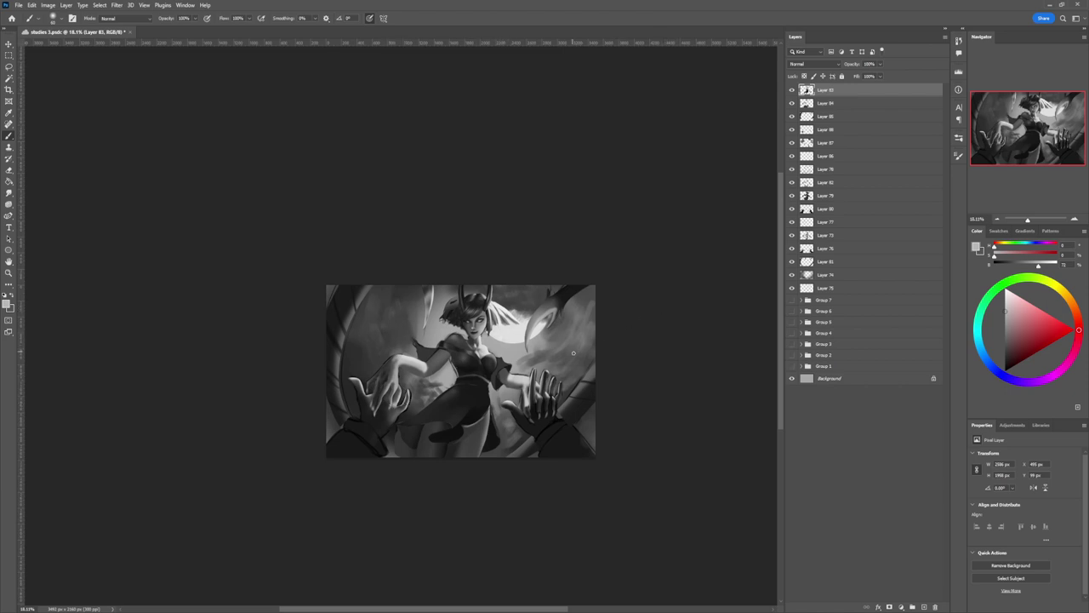
Step: Deepen the shadows around the woman's head and hair with a large near-black brush
{"action": "left_click", "coordinate": [1005, 367]}
{"action": "key", "text": "bracketright"}
{"action": "key", "text": "bracketright"}
{"action": "key", "text": "bracketright"}
{"action": "key", "text": "bracketright"}
{"action": "key", "text": "bracketright"}
{"action": "key", "text": "bracketright"}
{"action": "key", "text": "bracketright"}
{"action": "key", "text": "bracketright"}
{"action": "mouse_move", "coordinate": [467, 326]}
{"action": "left_mouse_down"}
{"action": "mouse_move", "coordinate": [475, 301]}
{"action": "mouse_move", "coordinate": [462, 307]}
{"action": "left_mouse_up"}
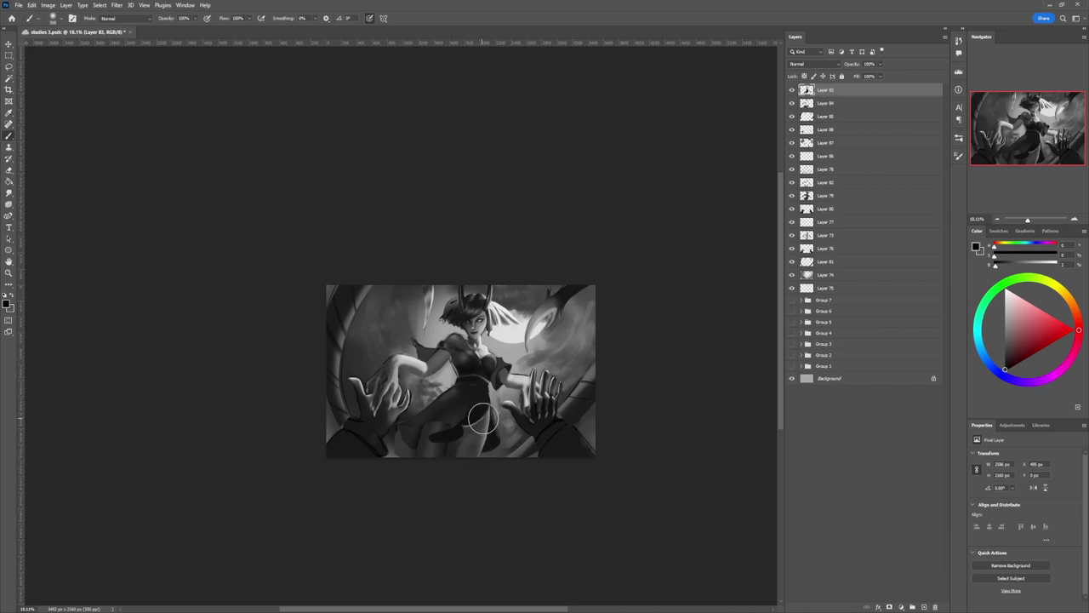
Step: Lasso the woman's right-hand leg, brush near-white light inside the selection along its edge, and deselect
{"action": "key", "text": "l"}
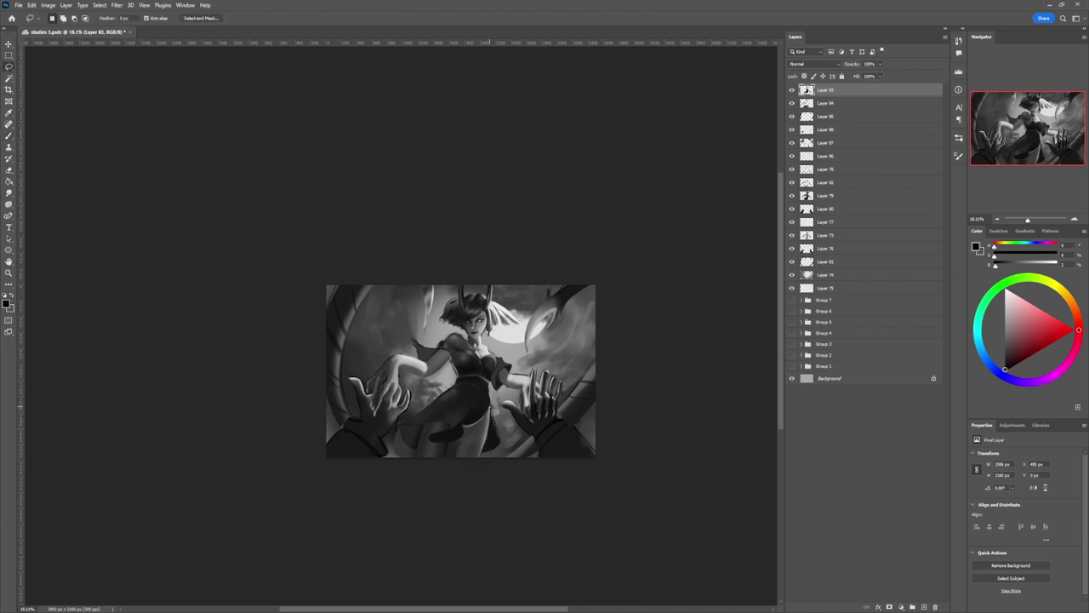
{"action": "mouse_move", "coordinate": [479, 465]}
{"action": "left_mouse_down"}
{"action": "mouse_move", "coordinate": [461, 456]}
{"action": "mouse_move", "coordinate": [464, 443]}
{"action": "mouse_move", "coordinate": [500, 403]}
{"action": "mouse_move", "coordinate": [488, 417]}
{"action": "mouse_move", "coordinate": [487, 404]}
{"action": "mouse_move", "coordinate": [486, 456]}
{"action": "left_mouse_up"}
{"action": "key", "text": "b"}
{"action": "key", "text": "x"}
{"action": "key", "text": "bracketleft"}
{"action": "key", "text": "bracketleft"}
{"action": "key", "text": "bracketleft"}
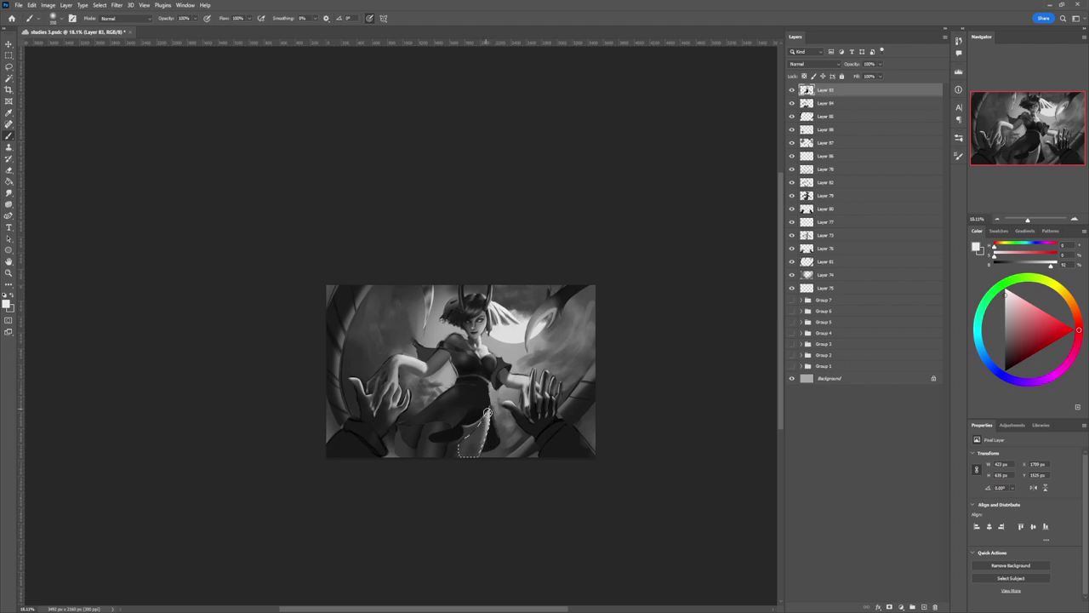
{"action": "key", "text": "bracketright"}
{"action": "key", "text": "bracketright"}
{"action": "key", "text": "bracketright"}
{"action": "key", "text": "bracketleft"}
{"action": "key", "text": "bracketleft"}
{"action": "key", "text": "bracketleft"}
{"action": "key", "text": "ctrl+d"}
{"action": "key", "text": "l"}
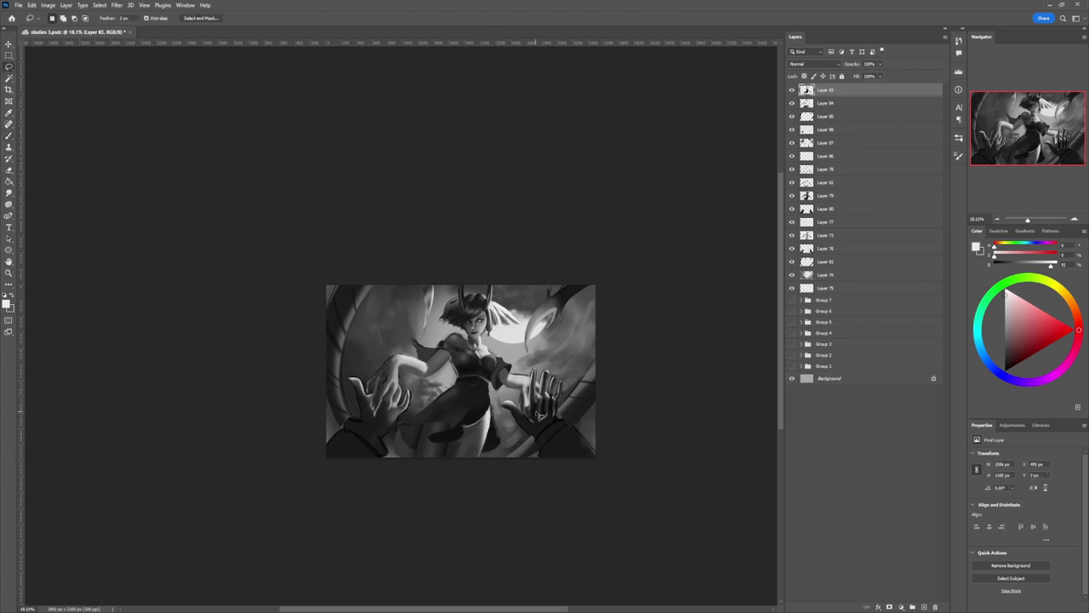
Step: Add light accents around the woman's waist and hips, and check the whole composition
{"action": "key", "text": "b"}
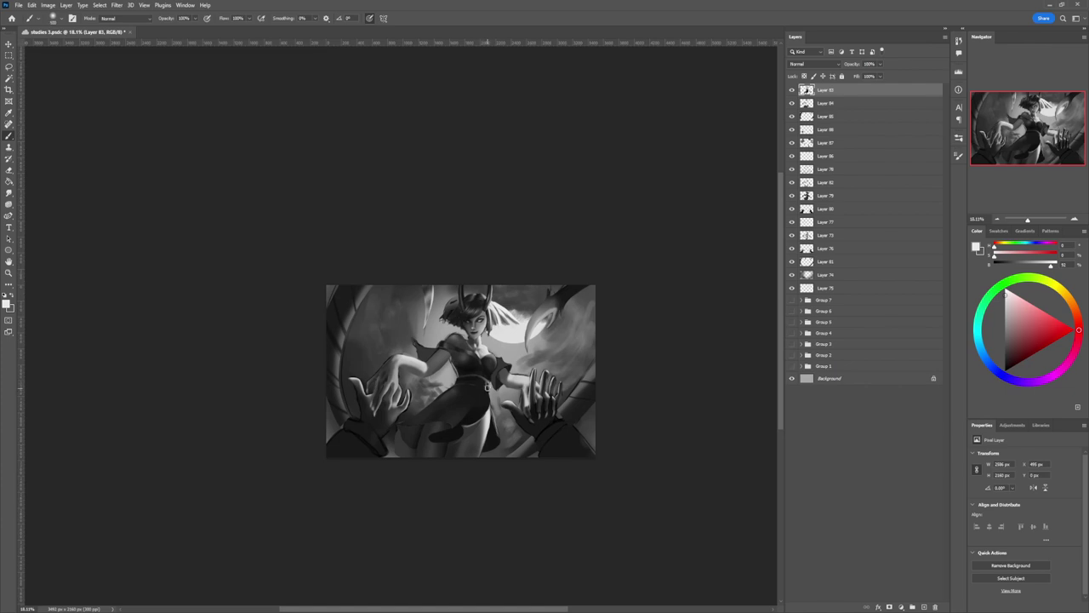
{"action": "key", "text": "bracketright"}
{"action": "key", "text": "bracketright"}
{"action": "key", "text": "bracketright"}
{"action": "key", "text": "bracketright"}
{"action": "key", "text": "bracketright"}
{"action": "key", "text": "bracketright"}
{"action": "key", "text": "z"}
{"action": "left_click_drag", "start_coordinate": [506, 428], "coordinate": [483, 439]}
{"action": "left_click_drag", "start_coordinate": [455, 534], "coordinate": [484, 534]}
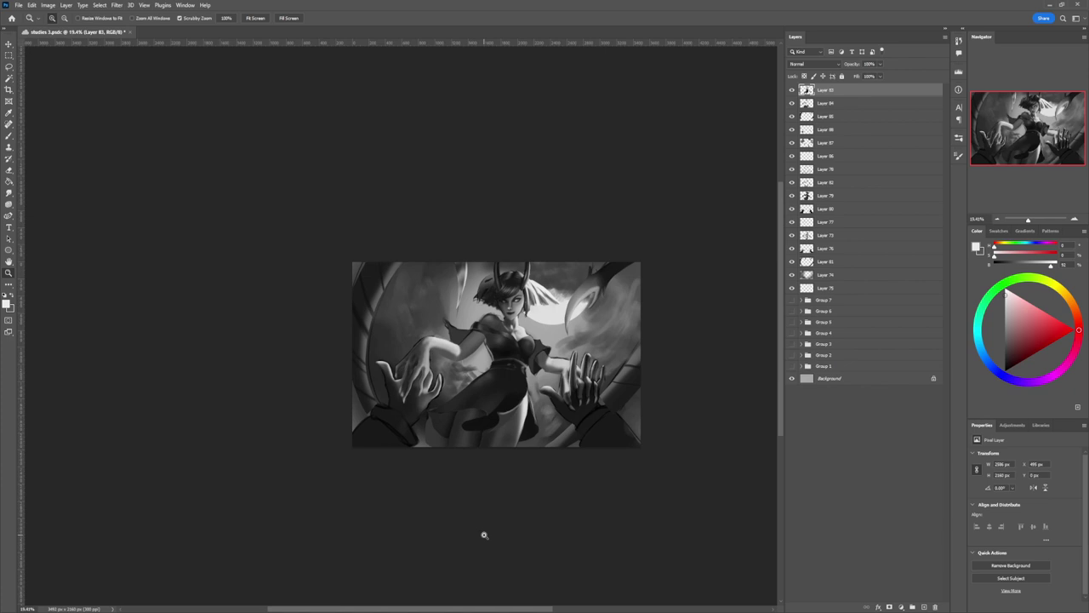